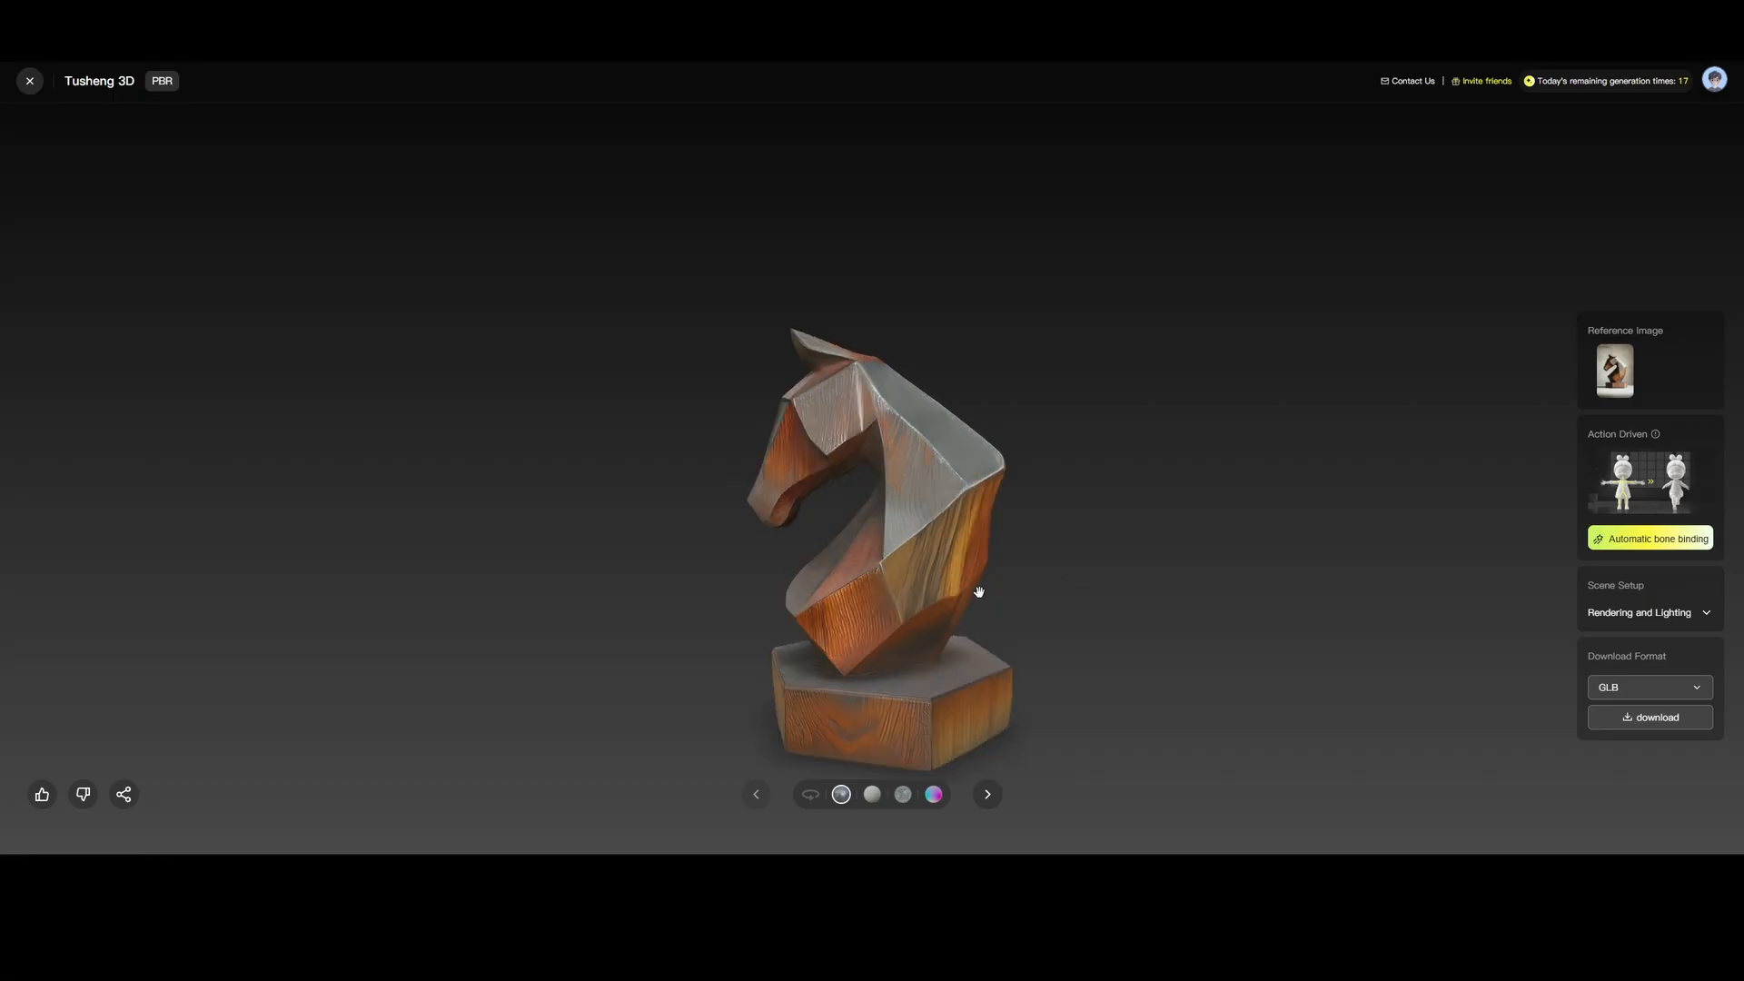
left_click_drag(979, 592, 581, 615)
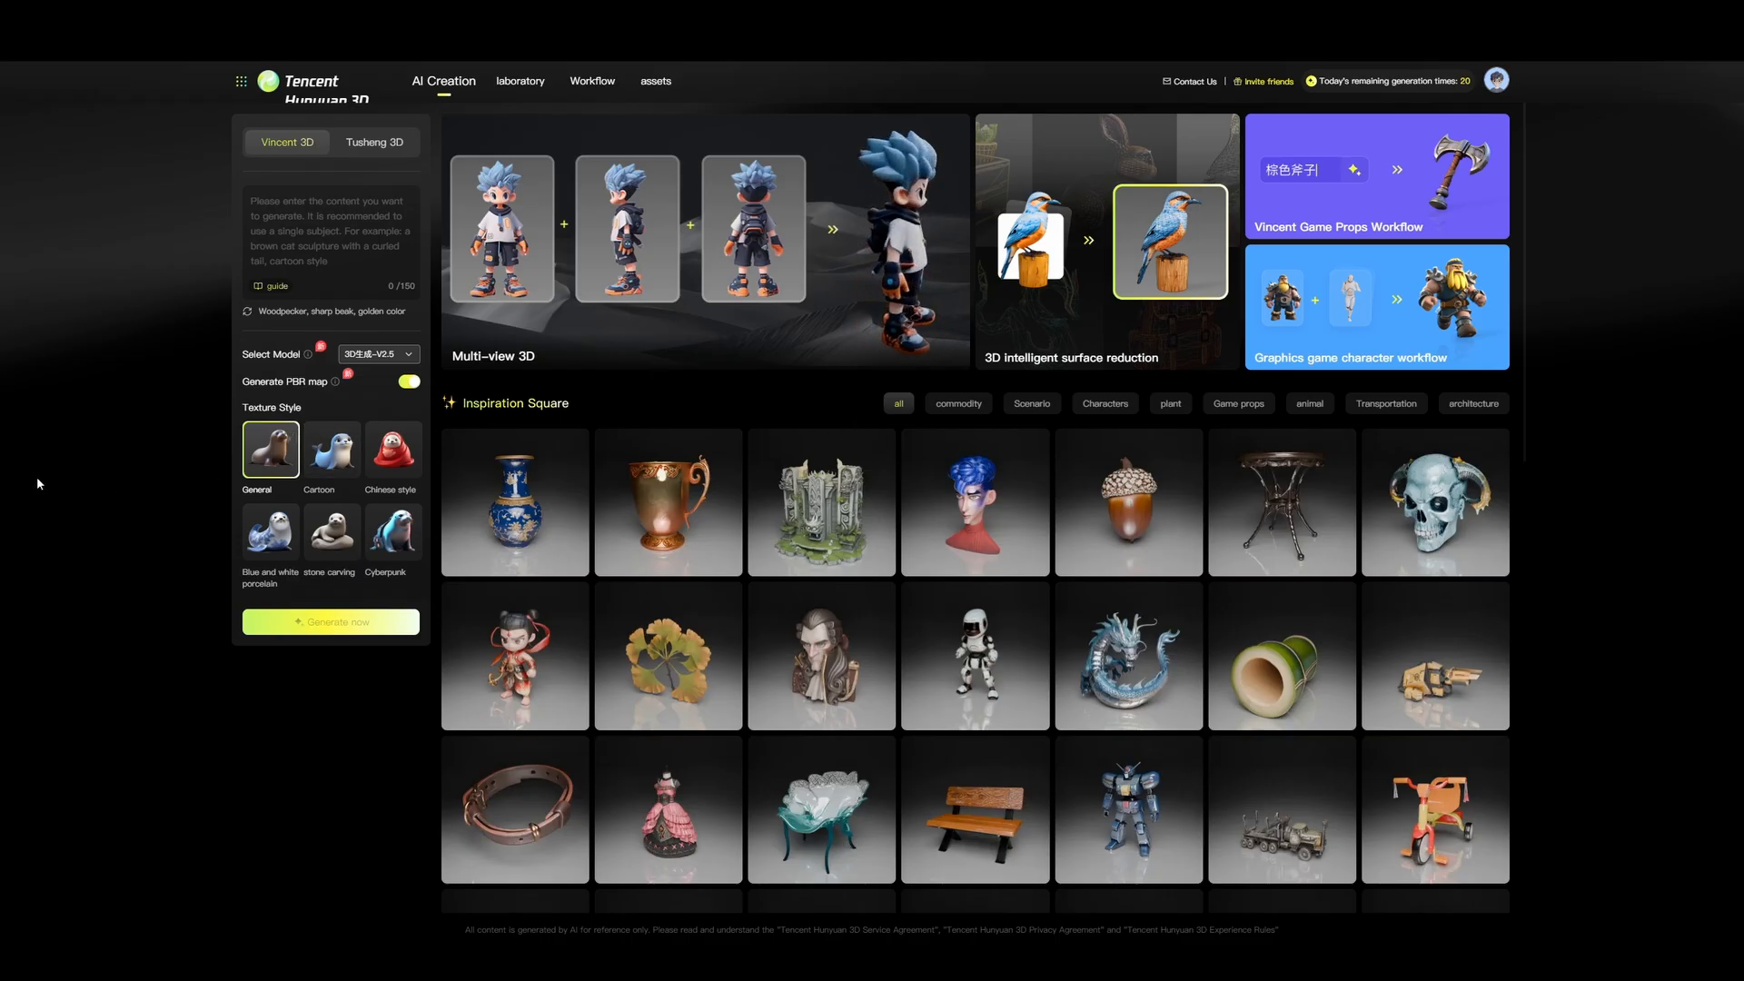
scroll(592, 451, "down", 5)
scroll(592, 454, "up", 5)
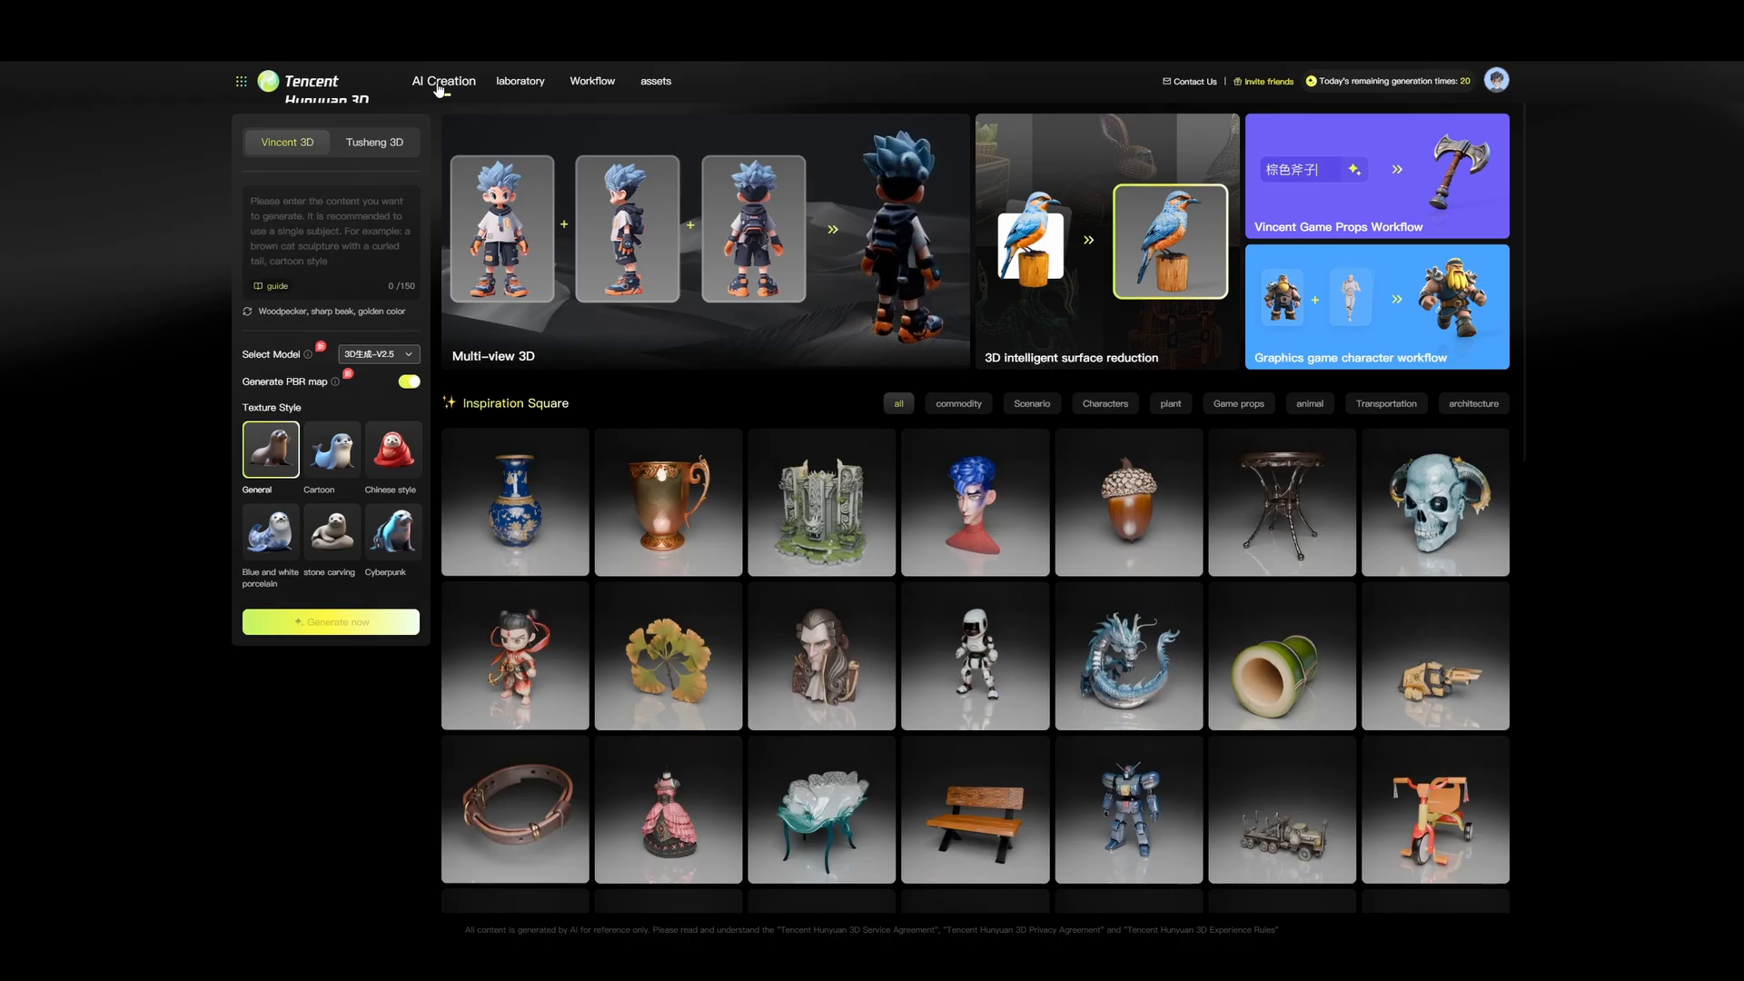
Look through the laboratory, Workflow and assets sections, and return to AI Creation
left_click(522, 83)
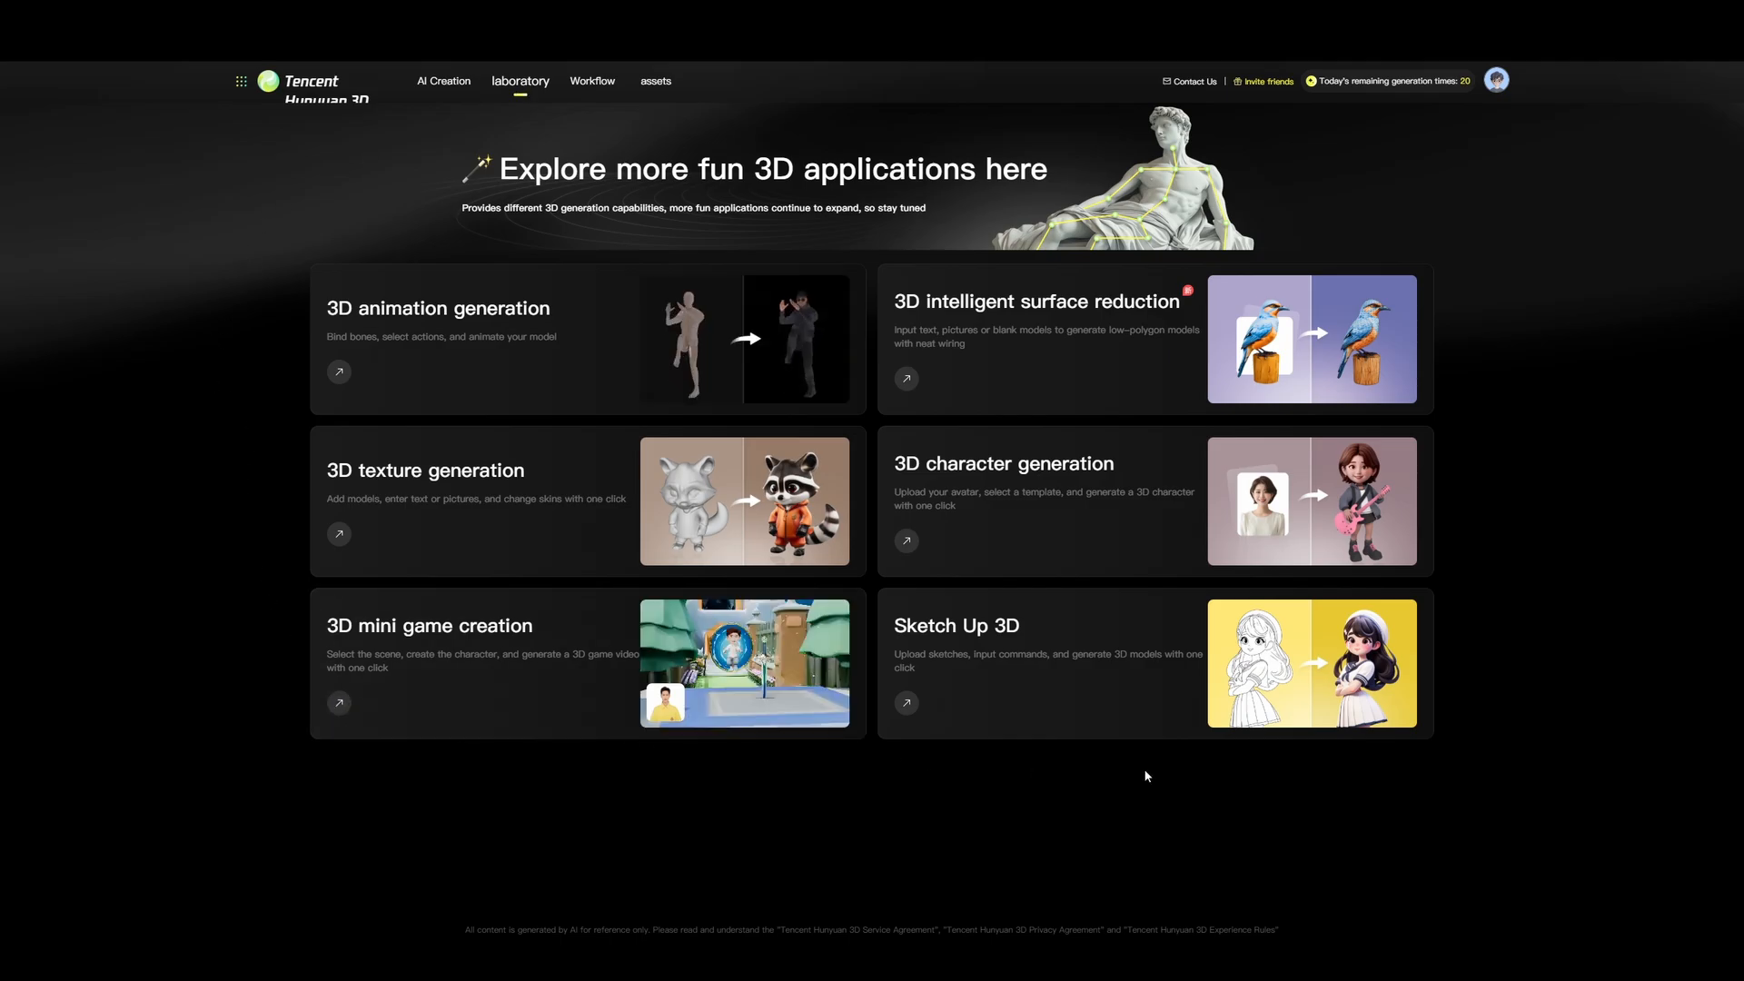
left_click(592, 83)
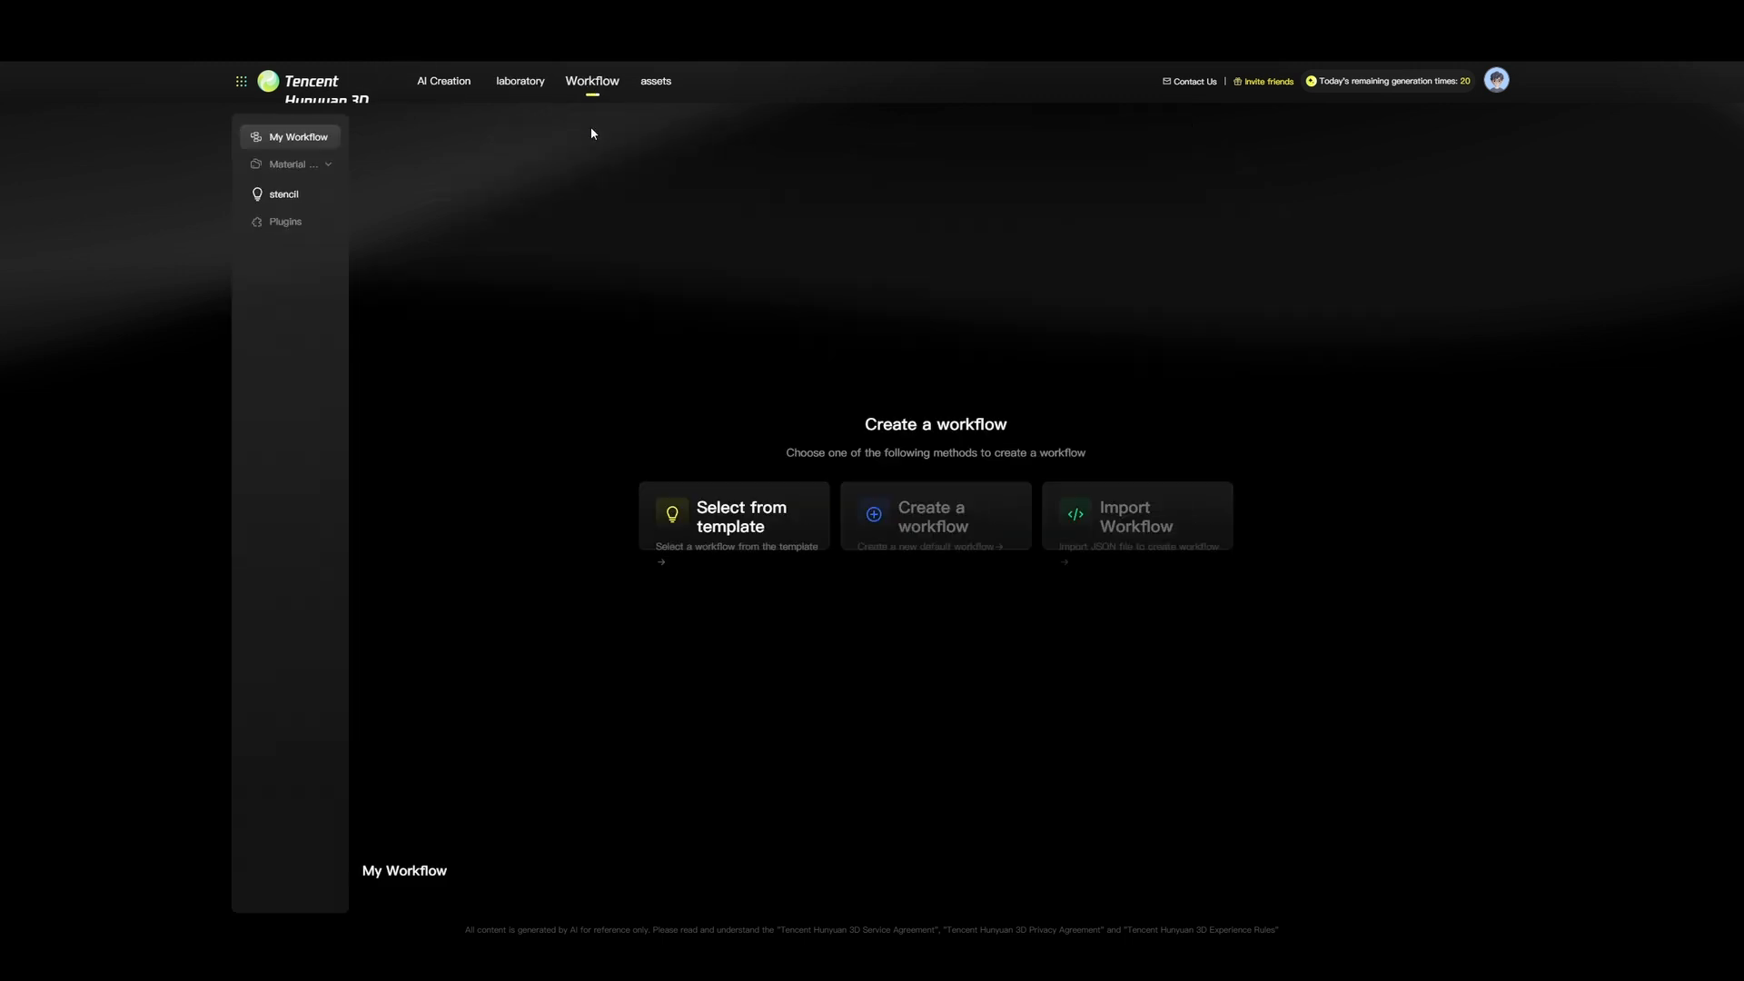
left_click(658, 83)
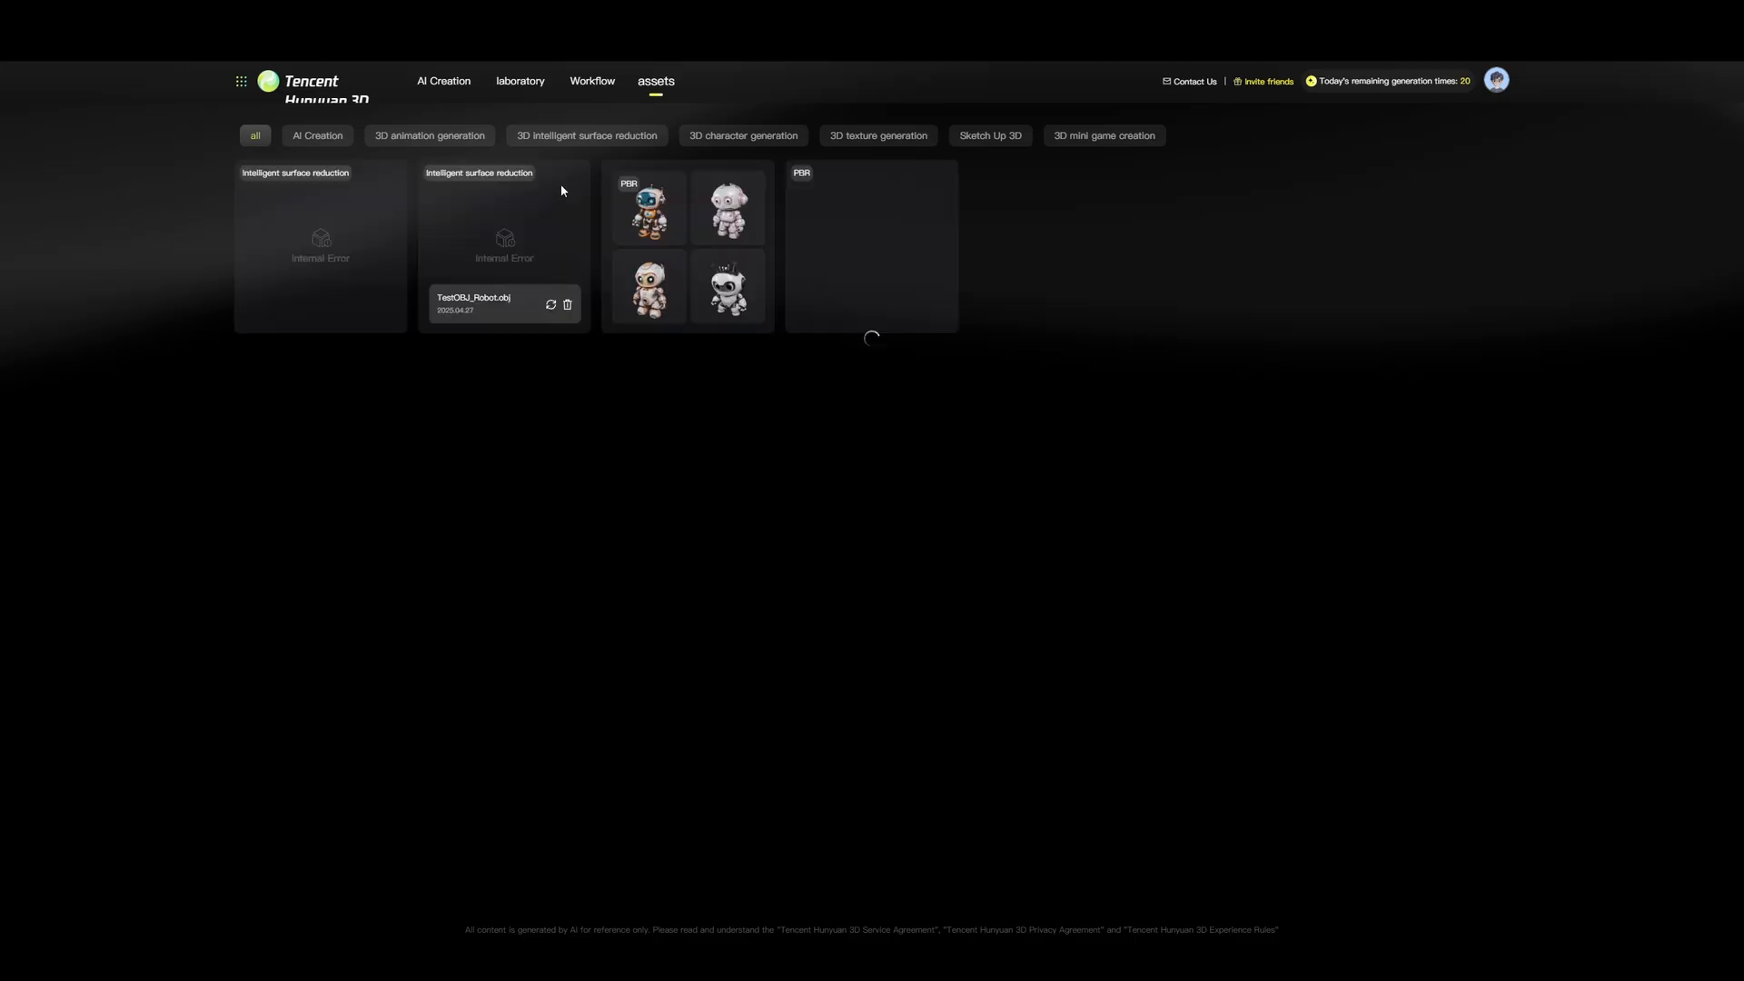
left_click(452, 83)
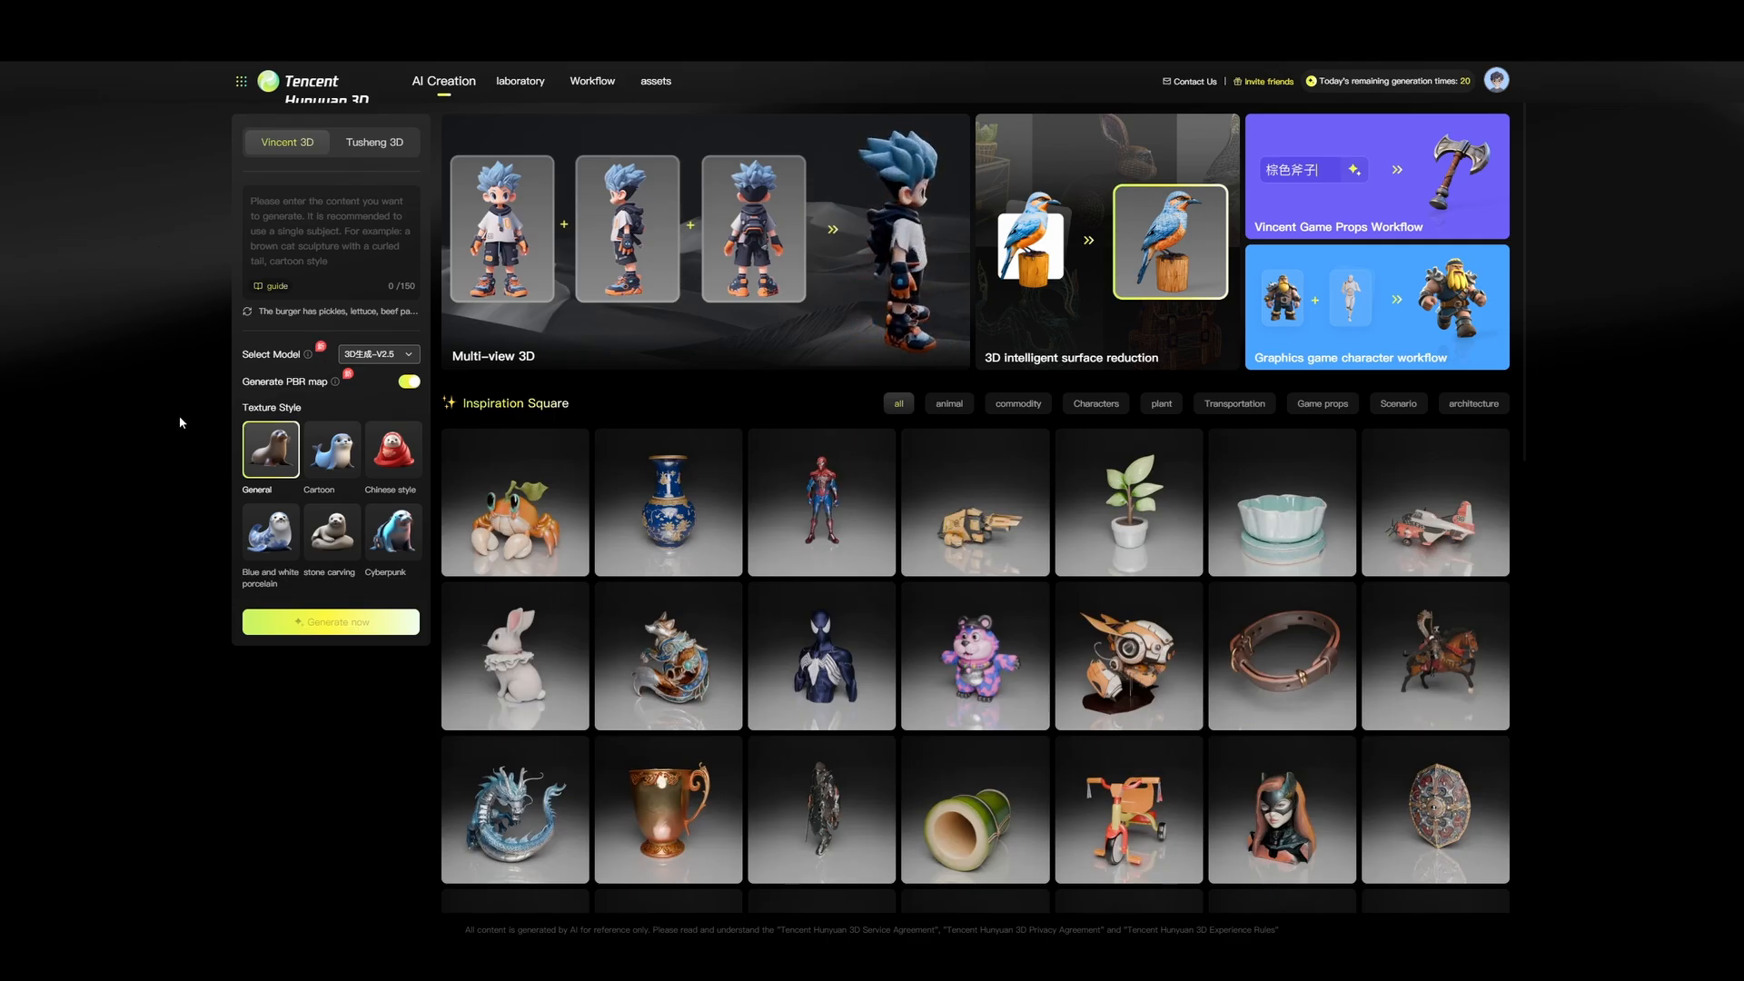
Browse the example models in the Inspiration Square gallery and return to the start of the page
scroll(922, 484, "down", 3)
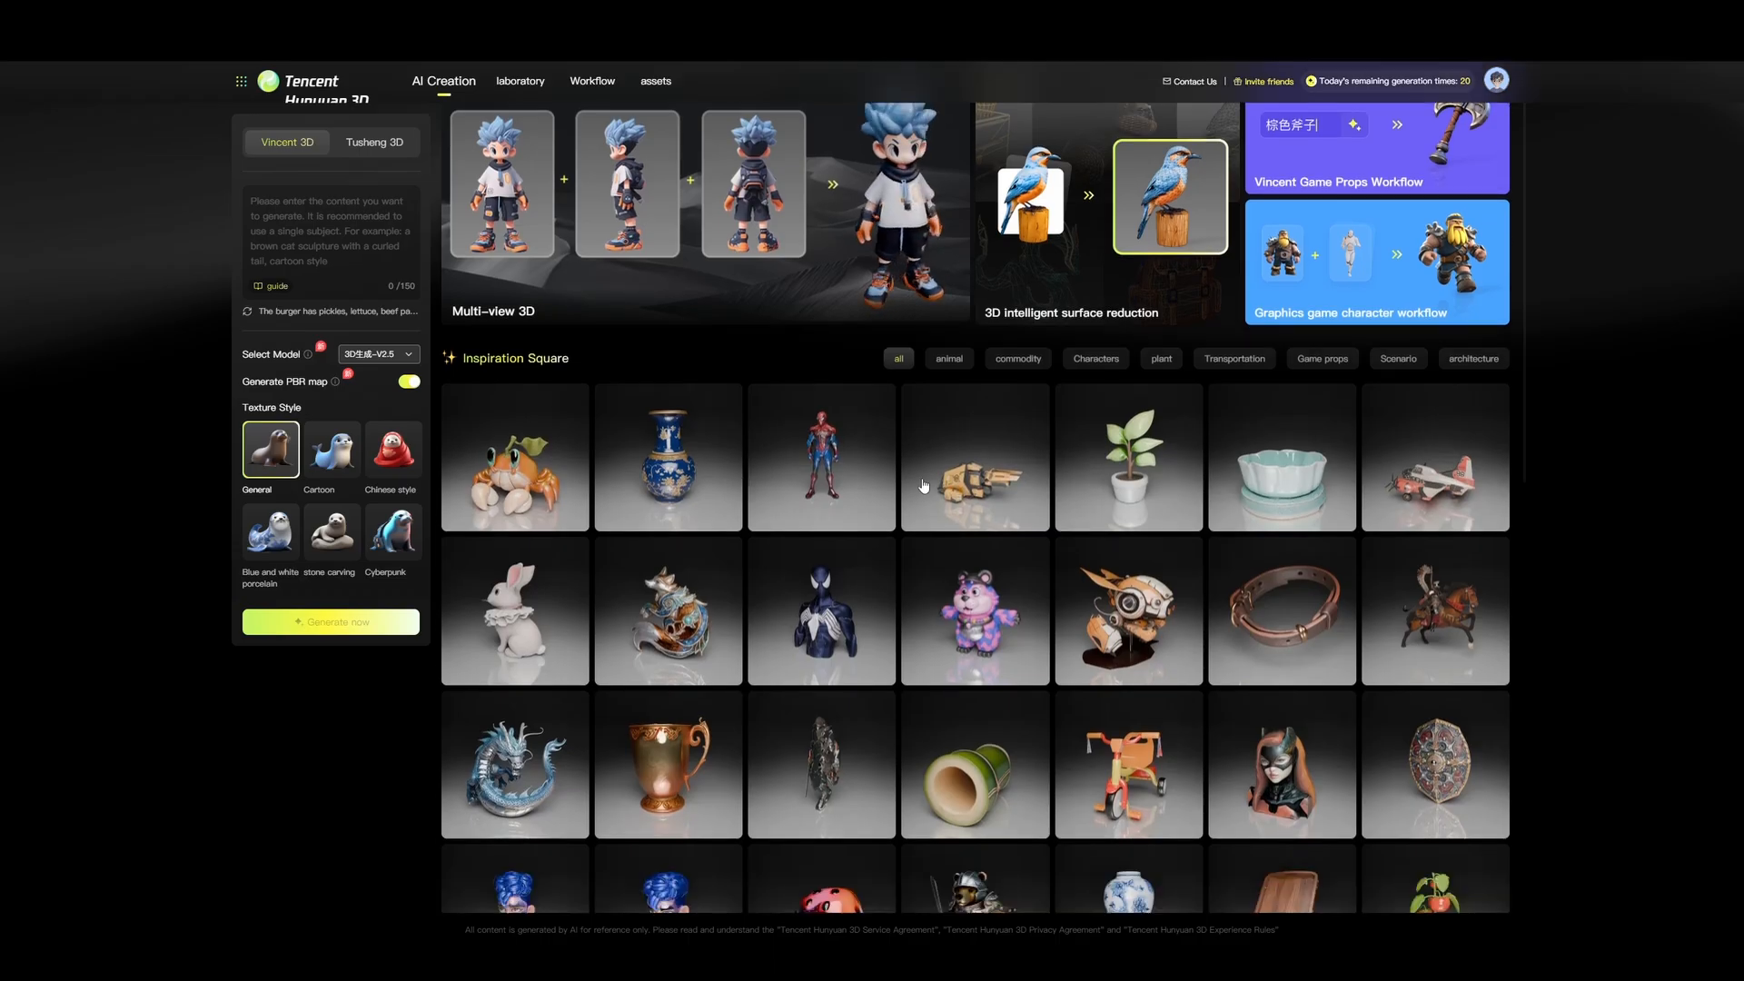
scroll(929, 486, "down", 10)
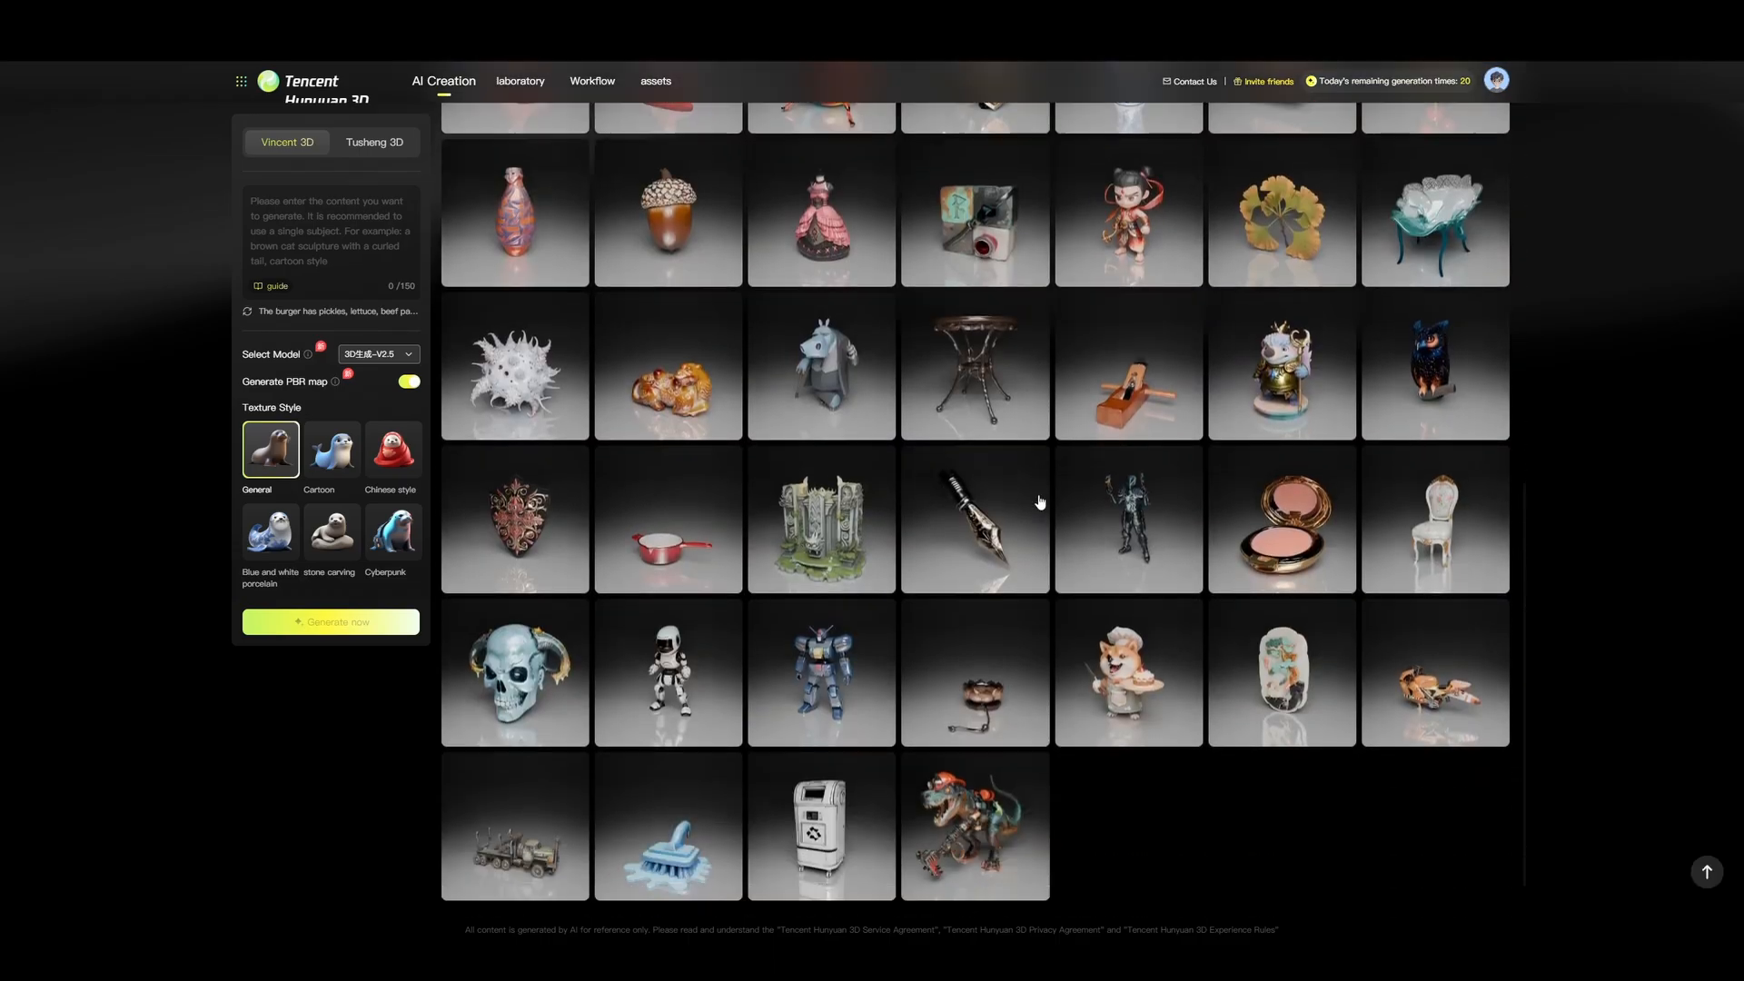
scroll(806, 507, "down", 5)
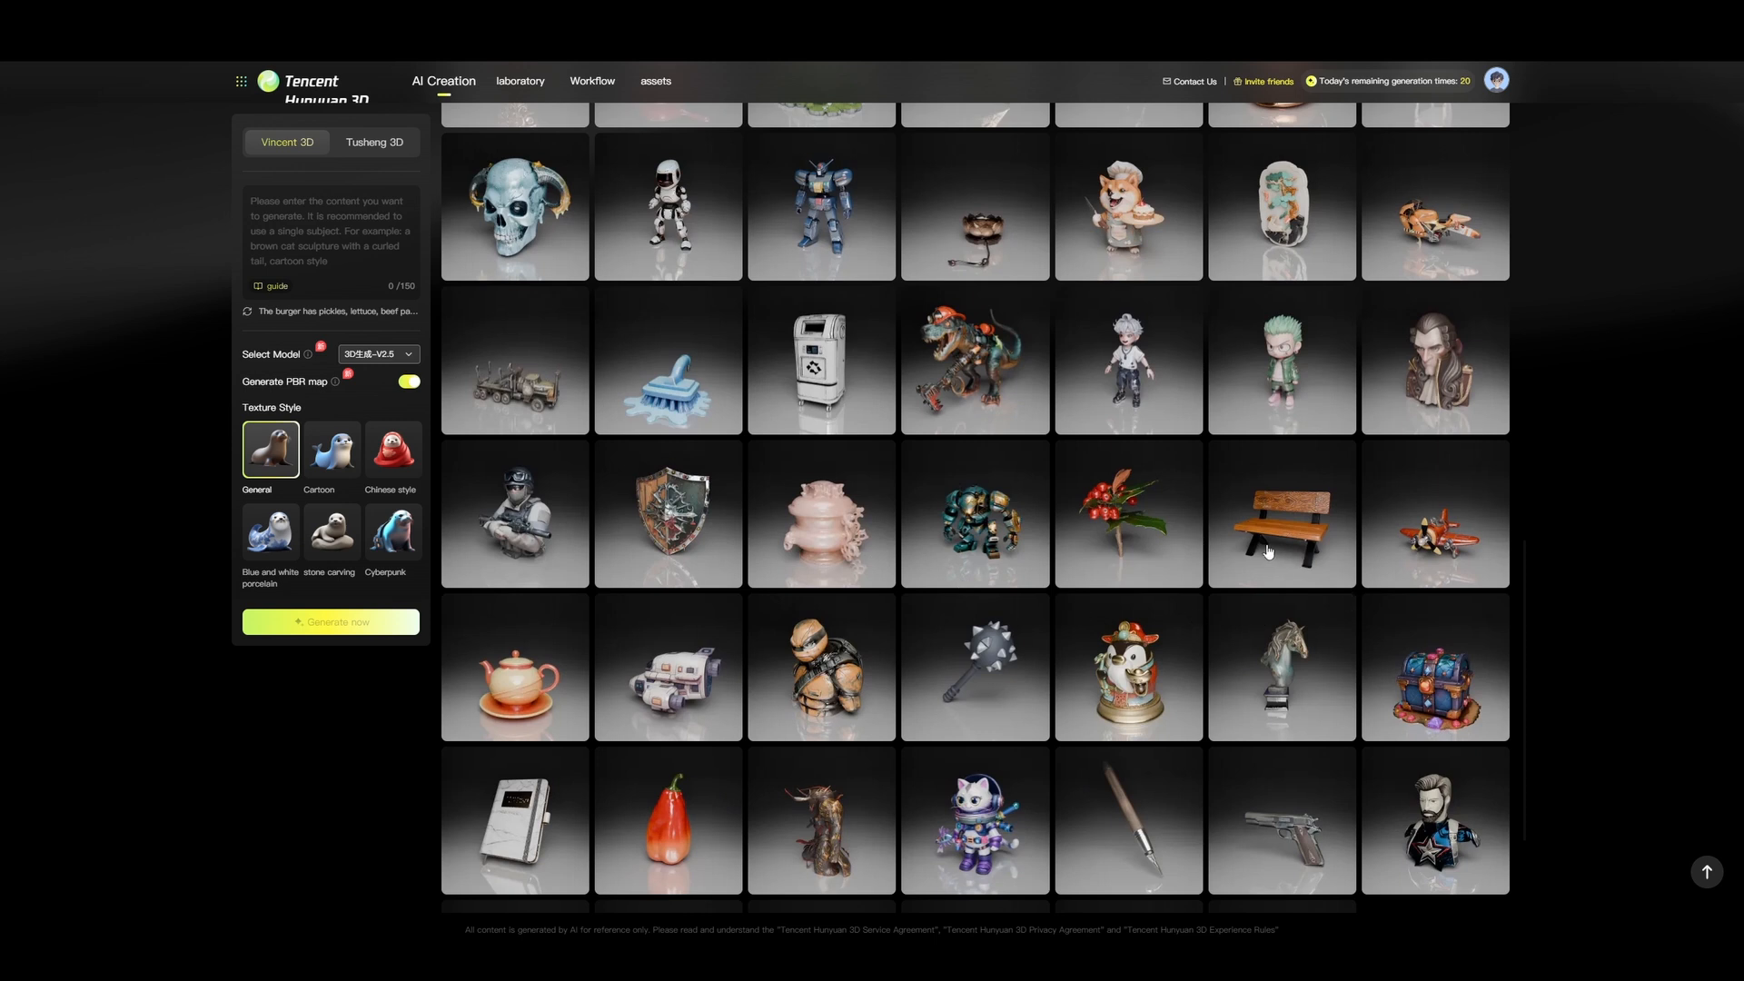
scroll(1127, 586, "down", 2)
scroll(1123, 581, "up", 15)
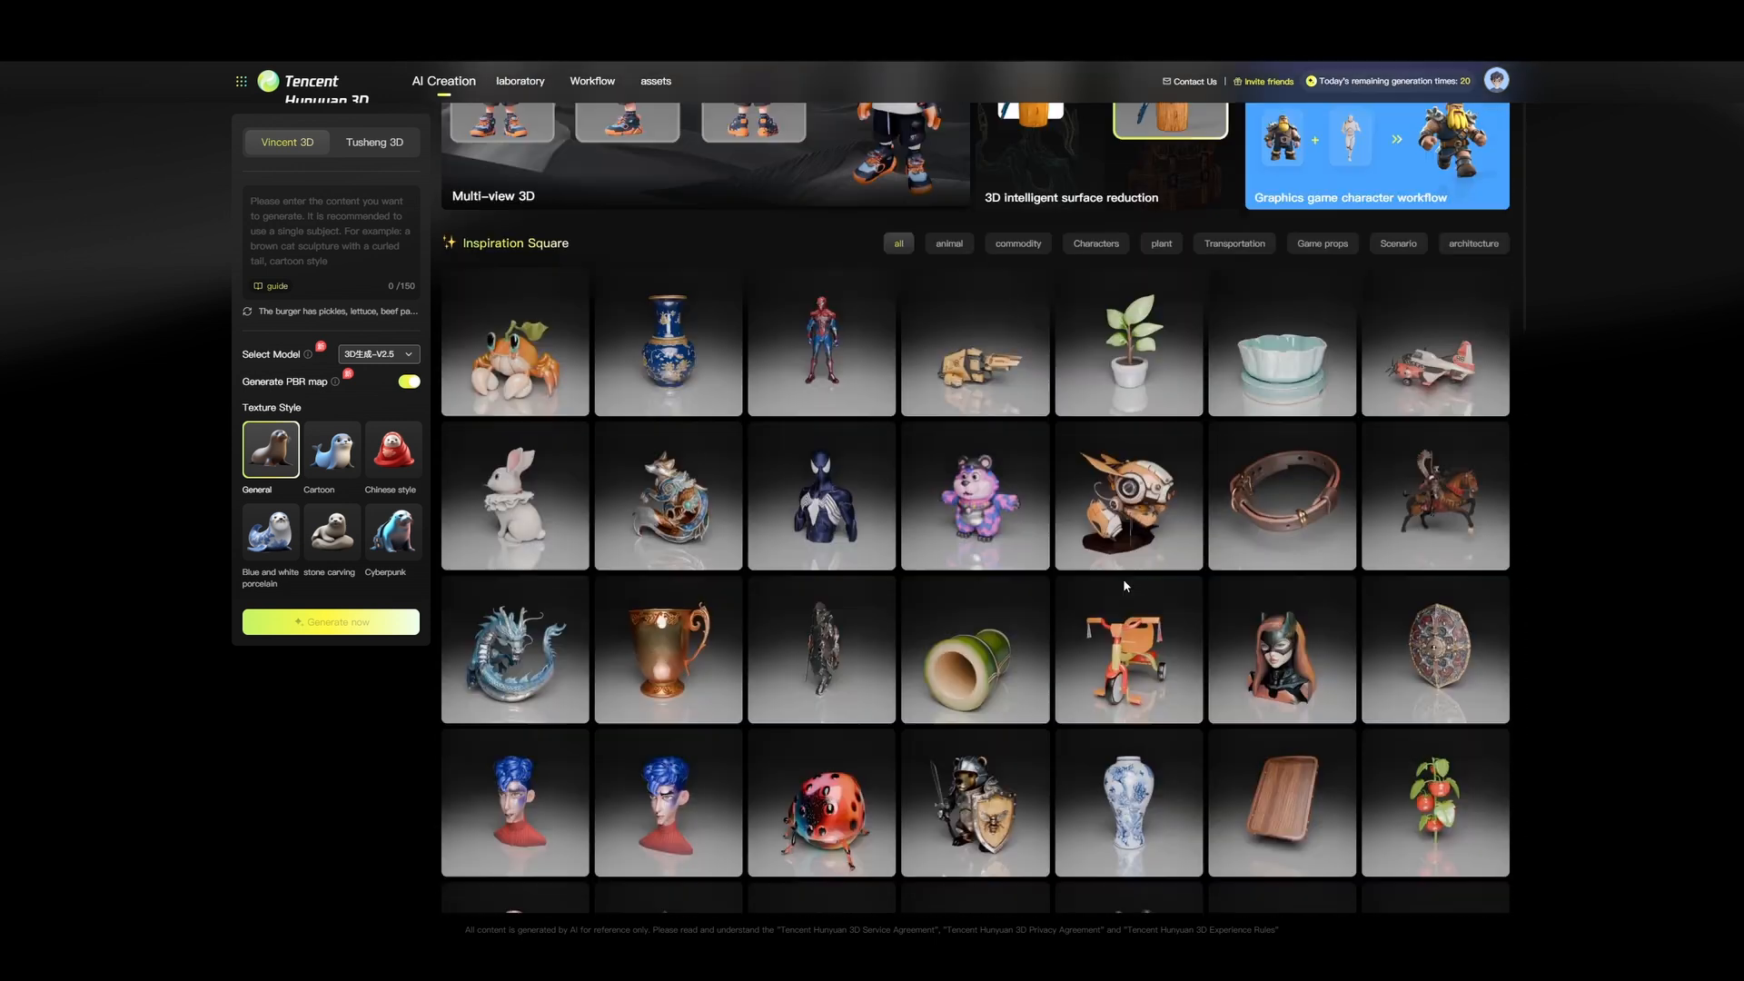
scroll(1117, 579, "up", 2)
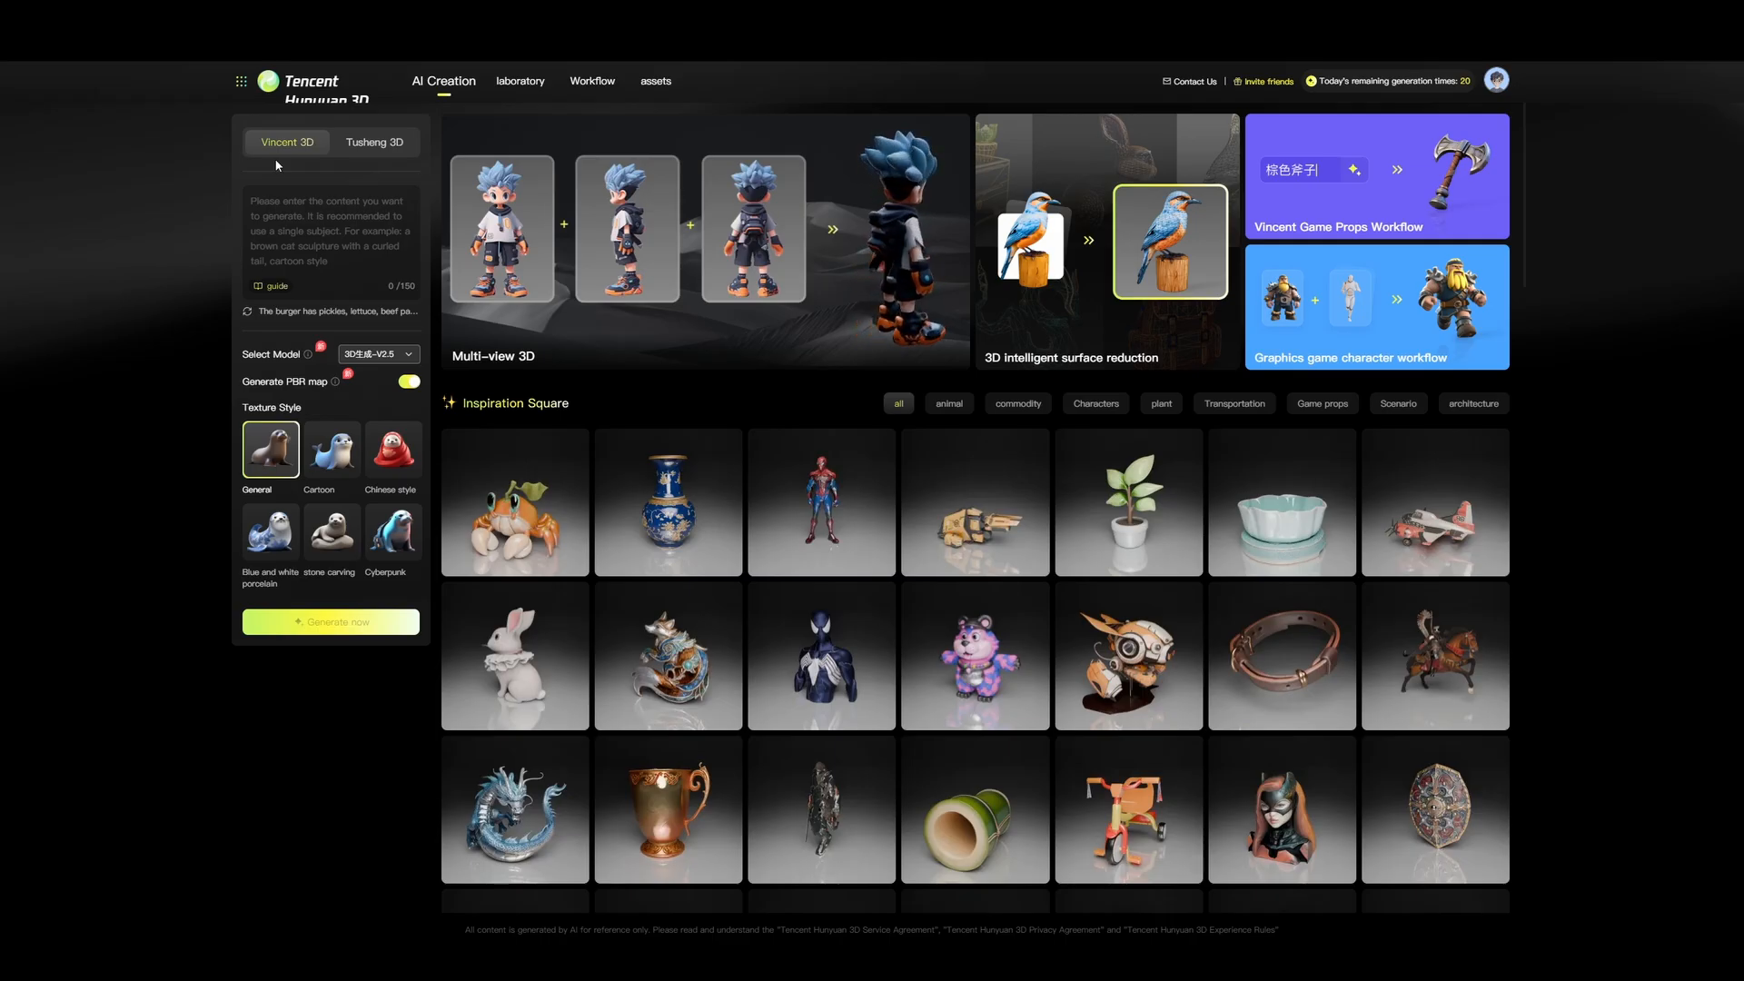
Enter the Vincent 3D text prompt "a futuristic sci-fi helmet with glowing blue accents and mechanical parts"
left_click(356, 153)
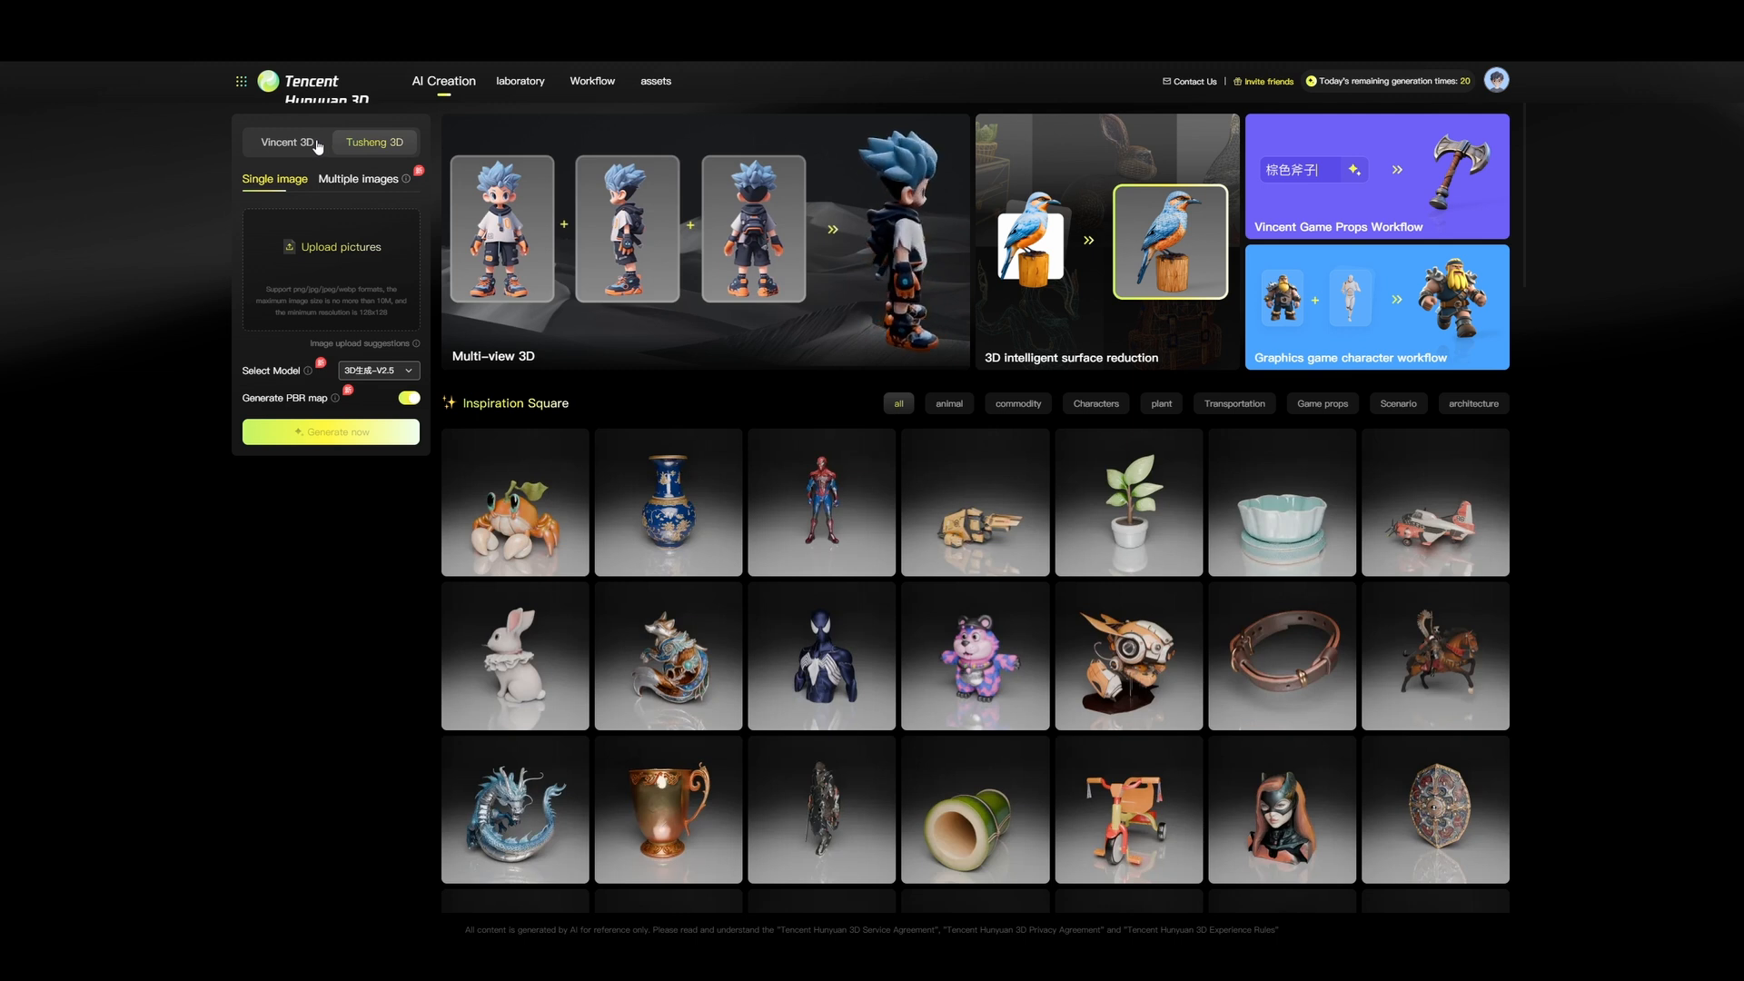
left_click(316, 144)
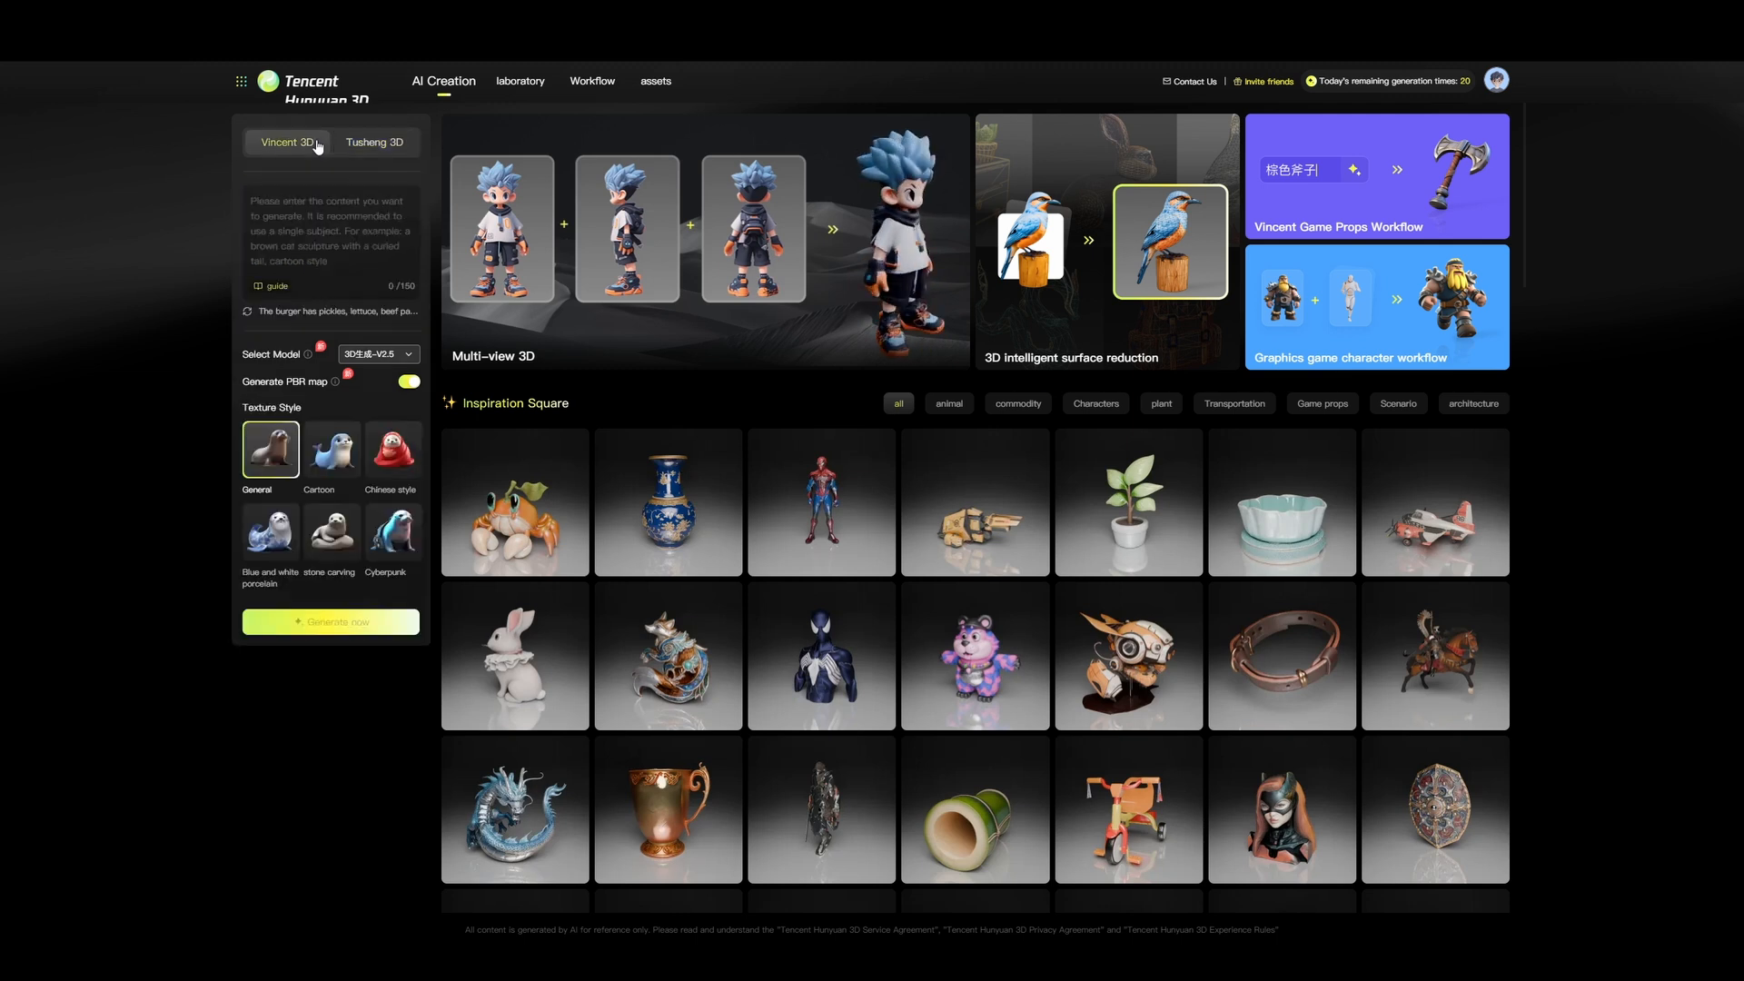
left_click(320, 233)
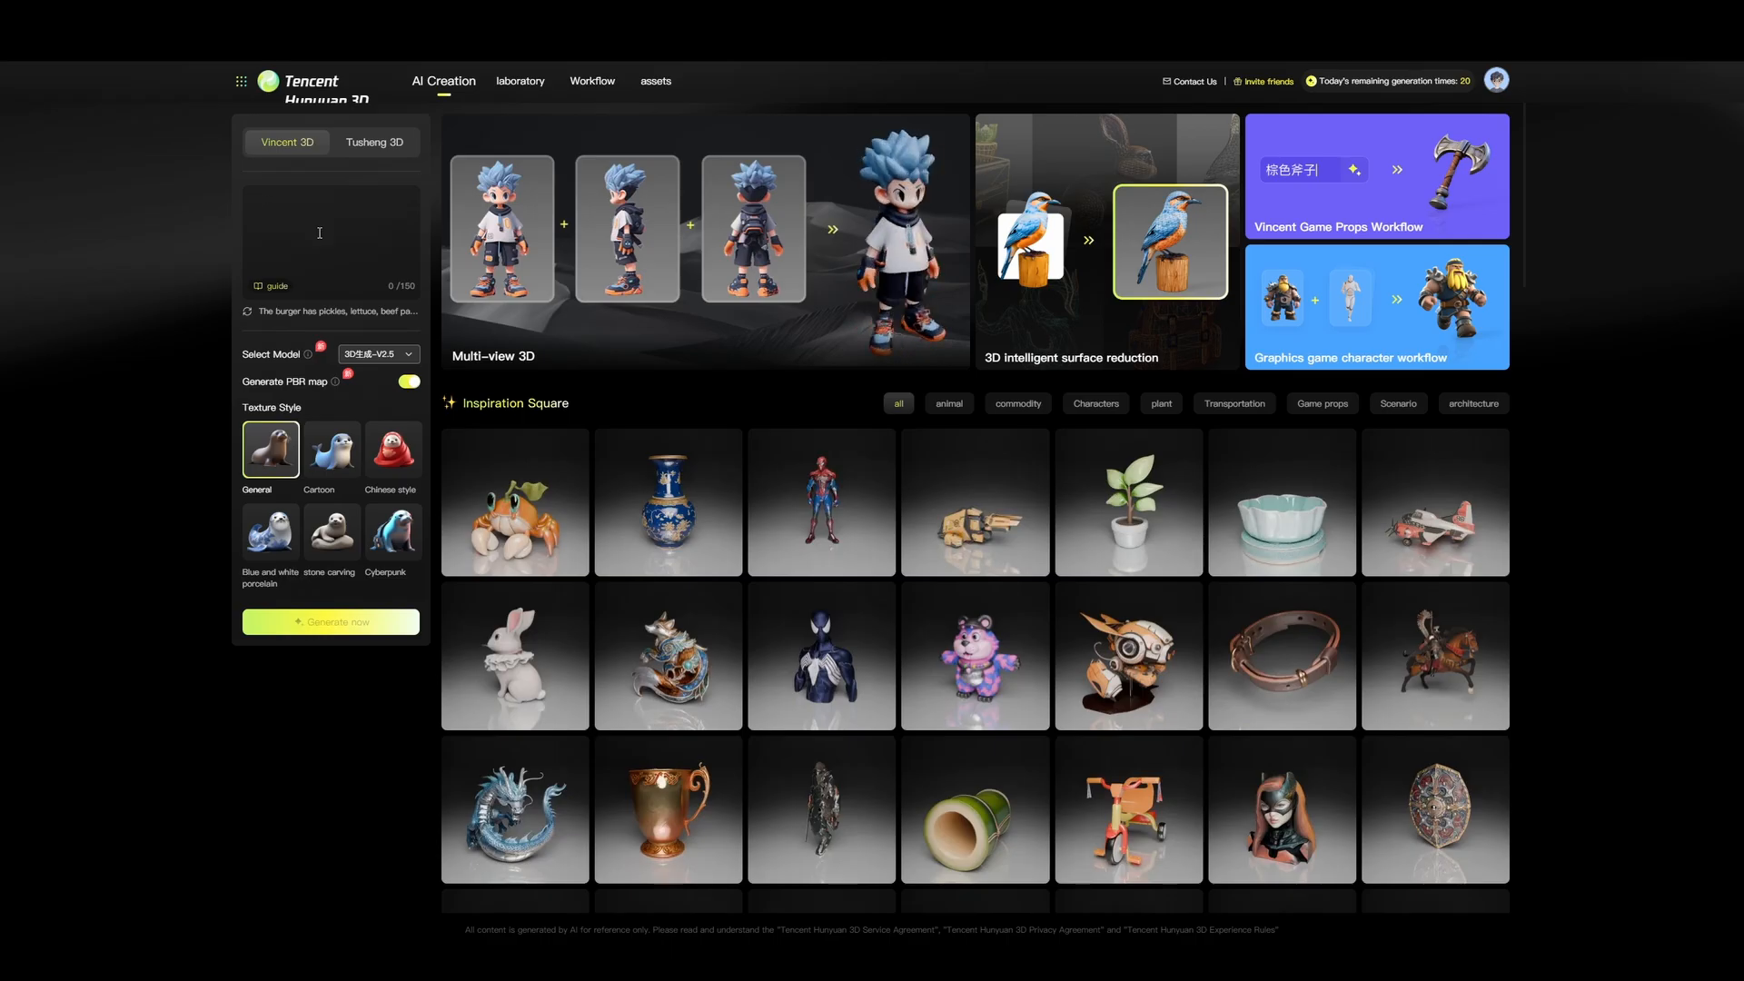
type("a f")
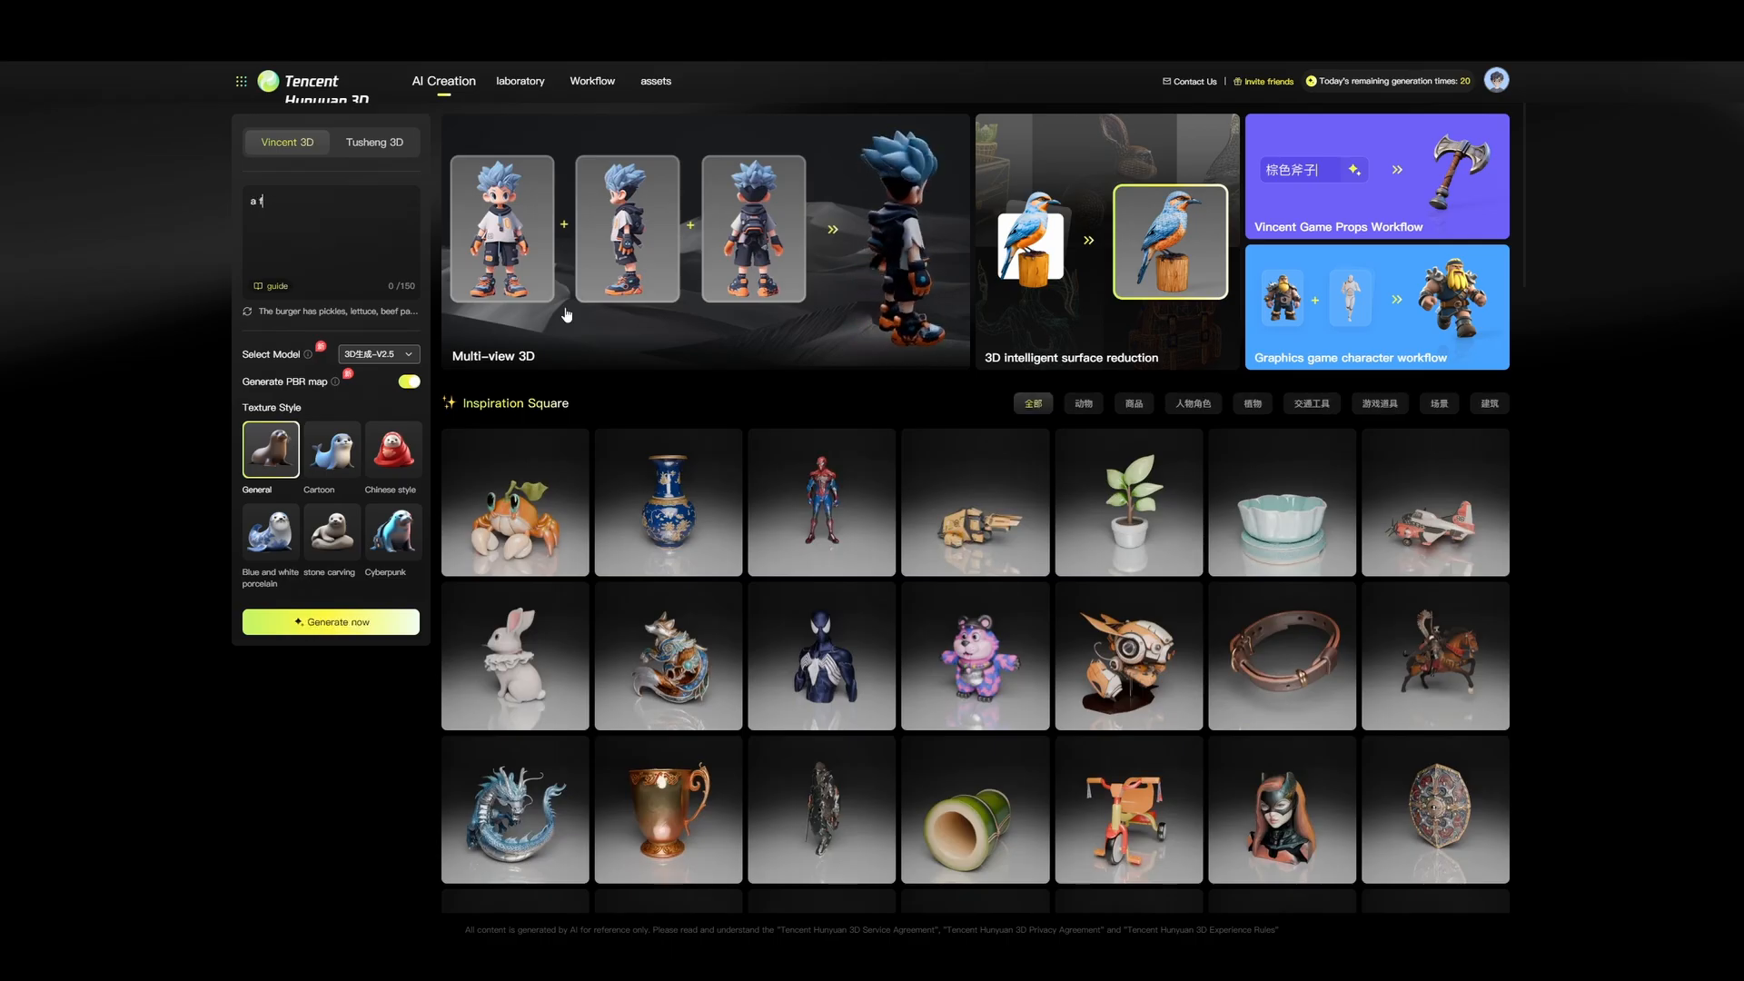
type("uturistic")
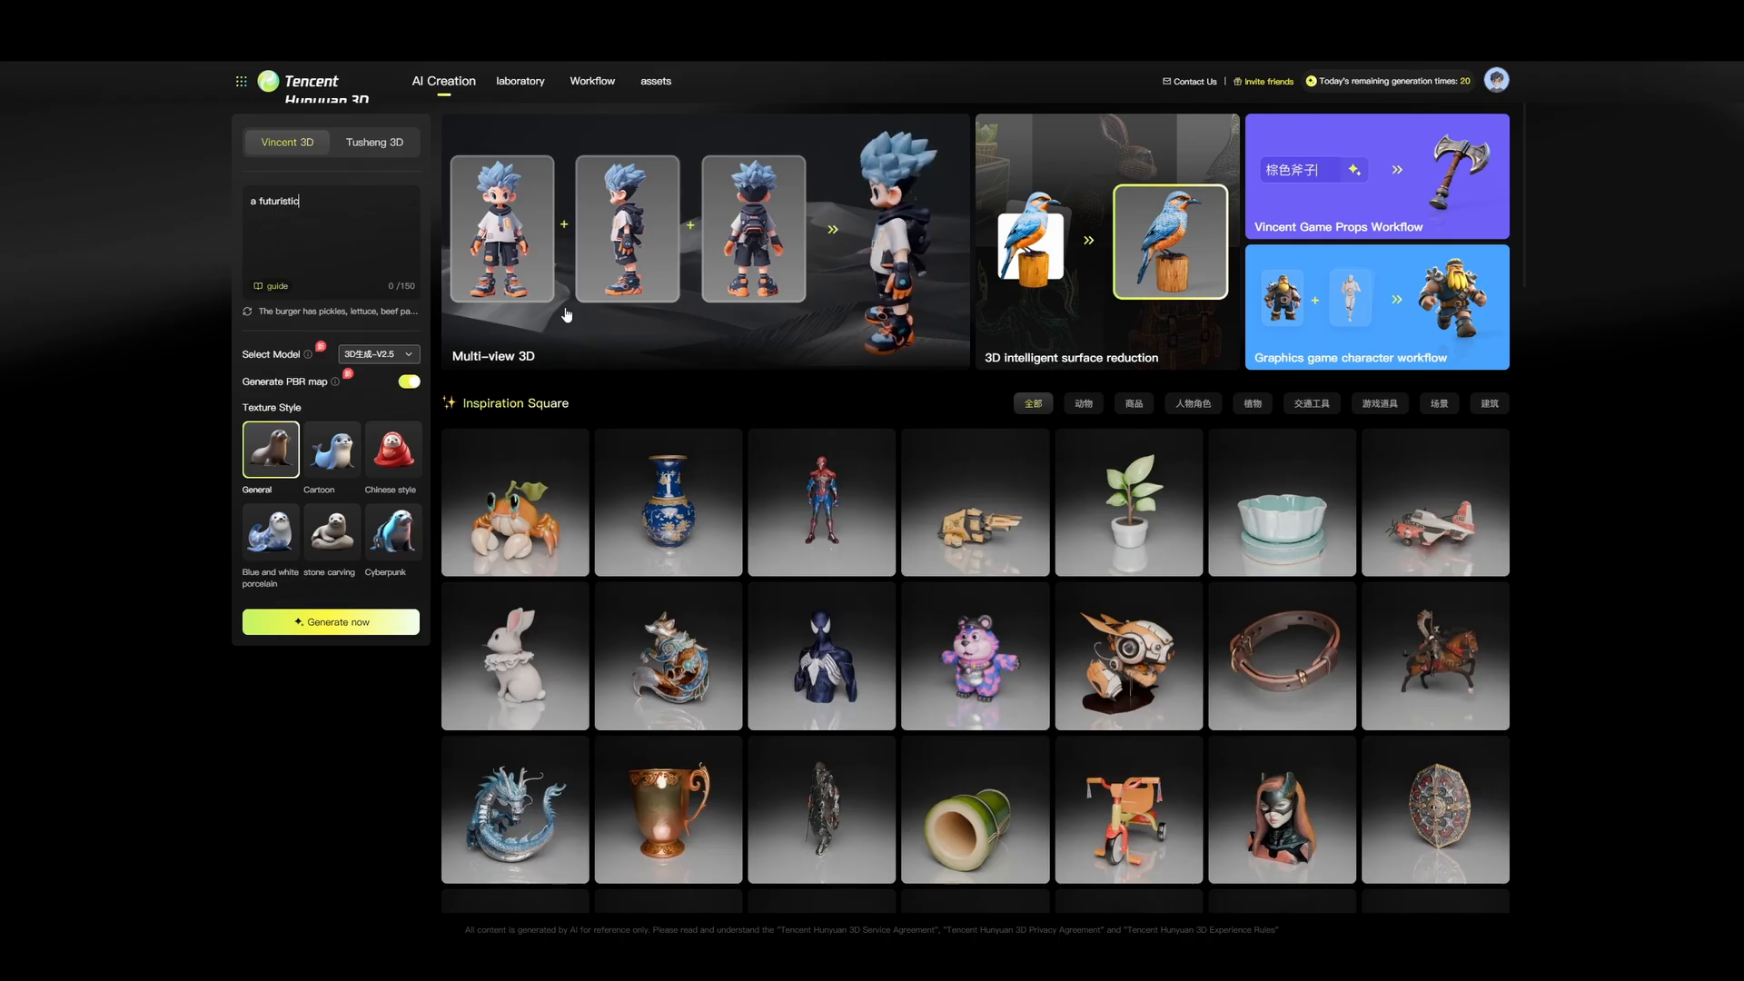
type(" sci-fi")
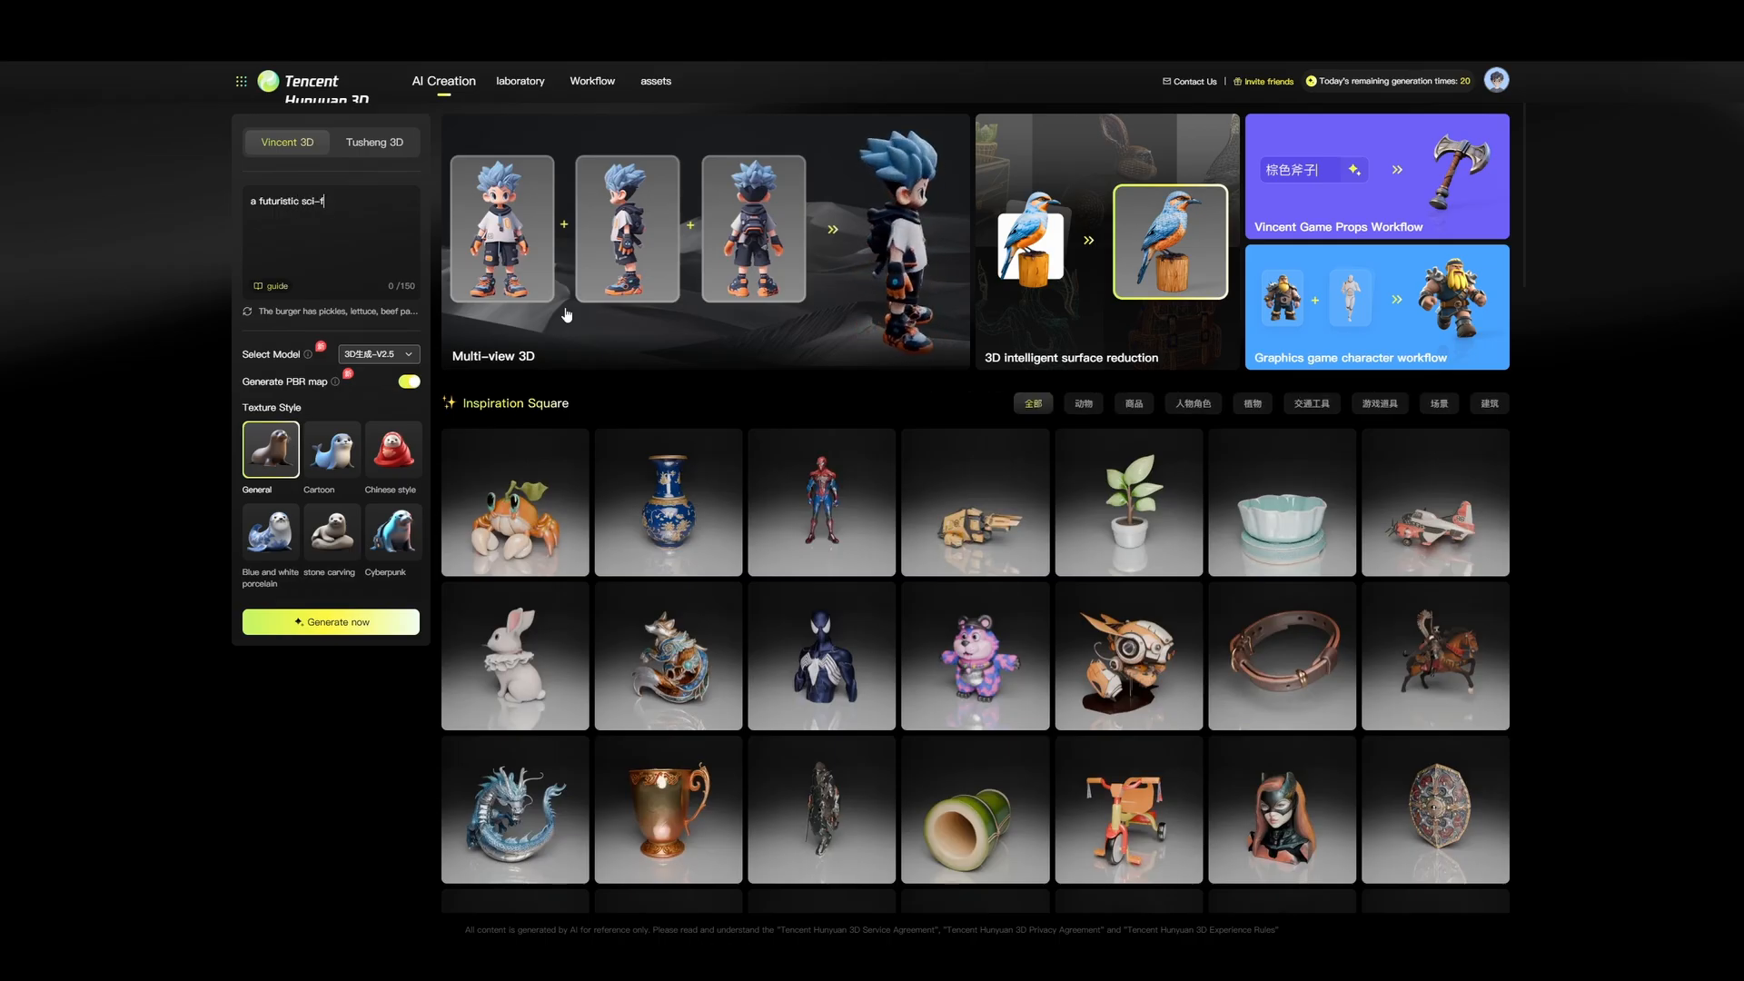
type(" helmet ")
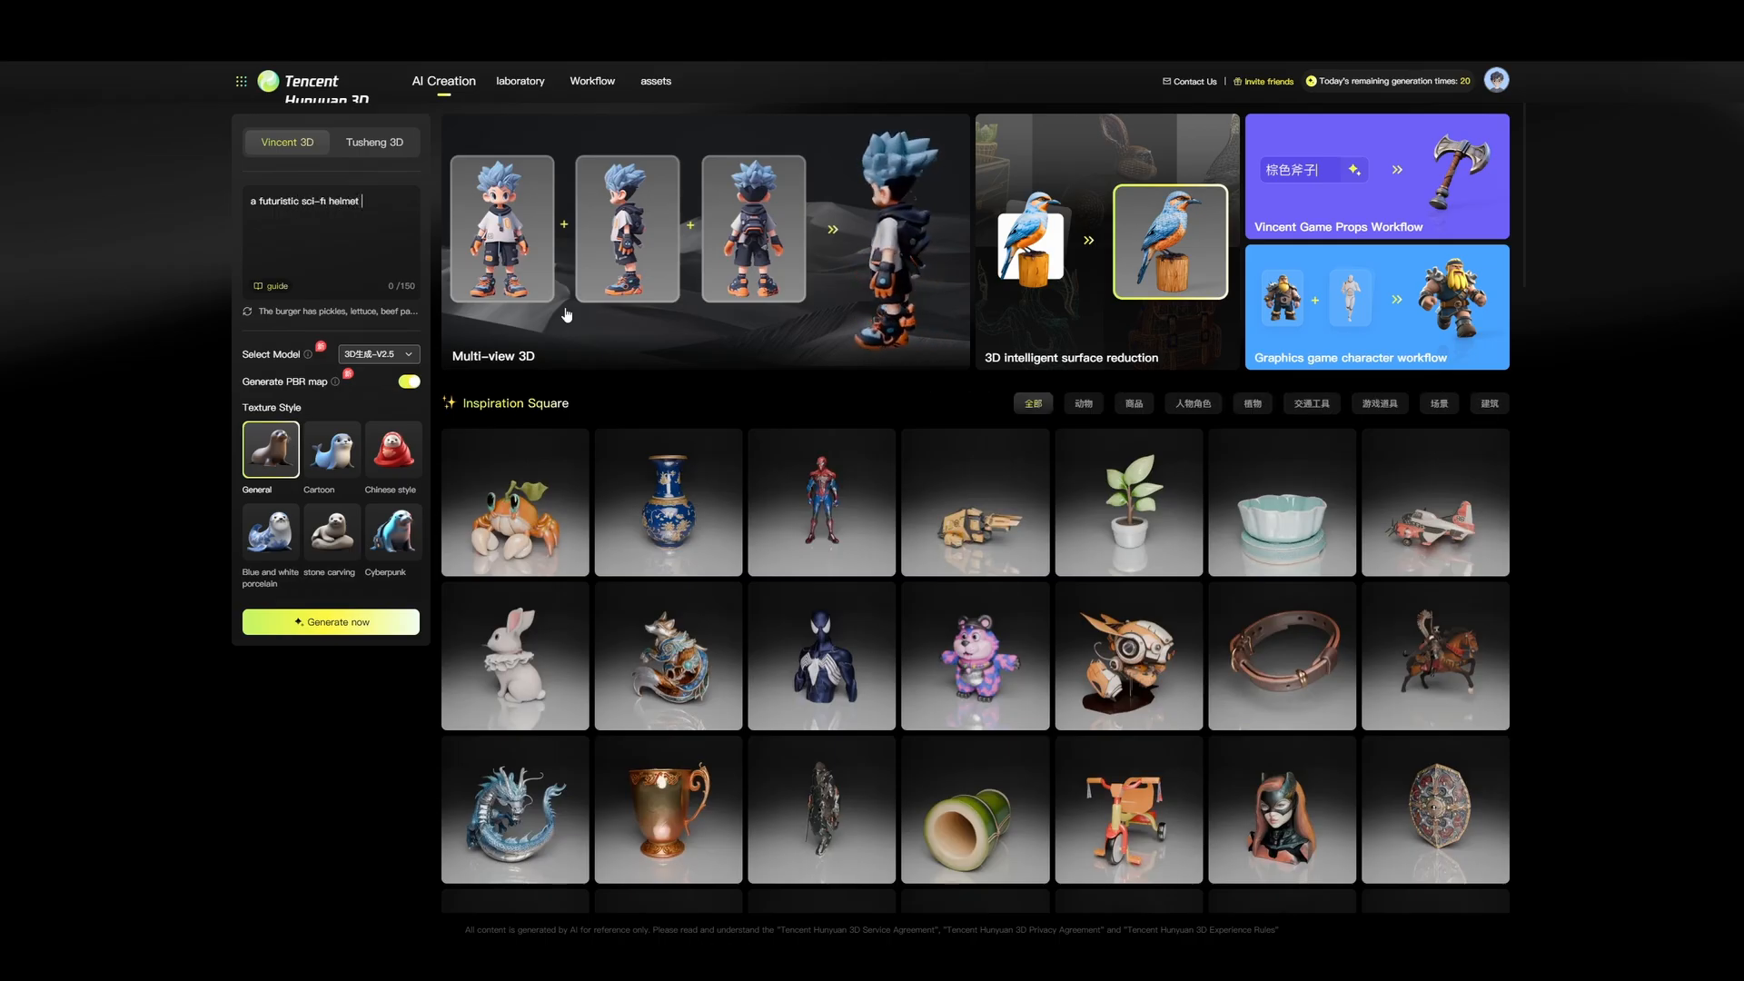
type("with glo")
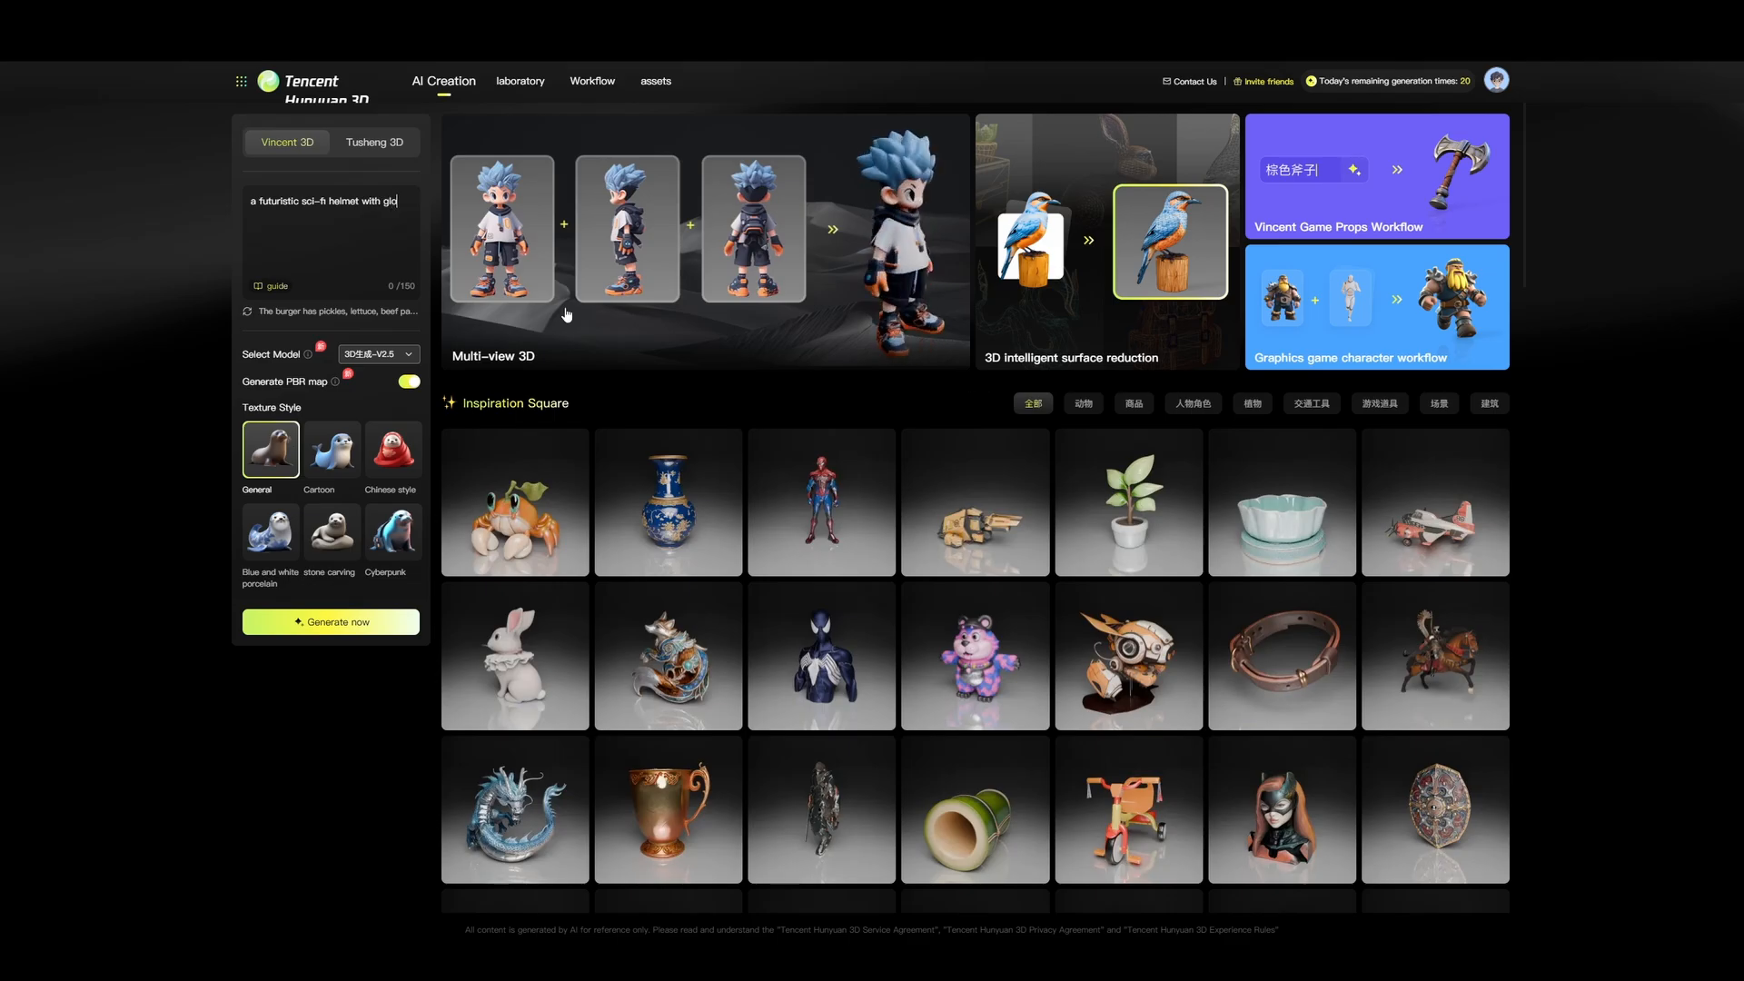
type("wing bl")
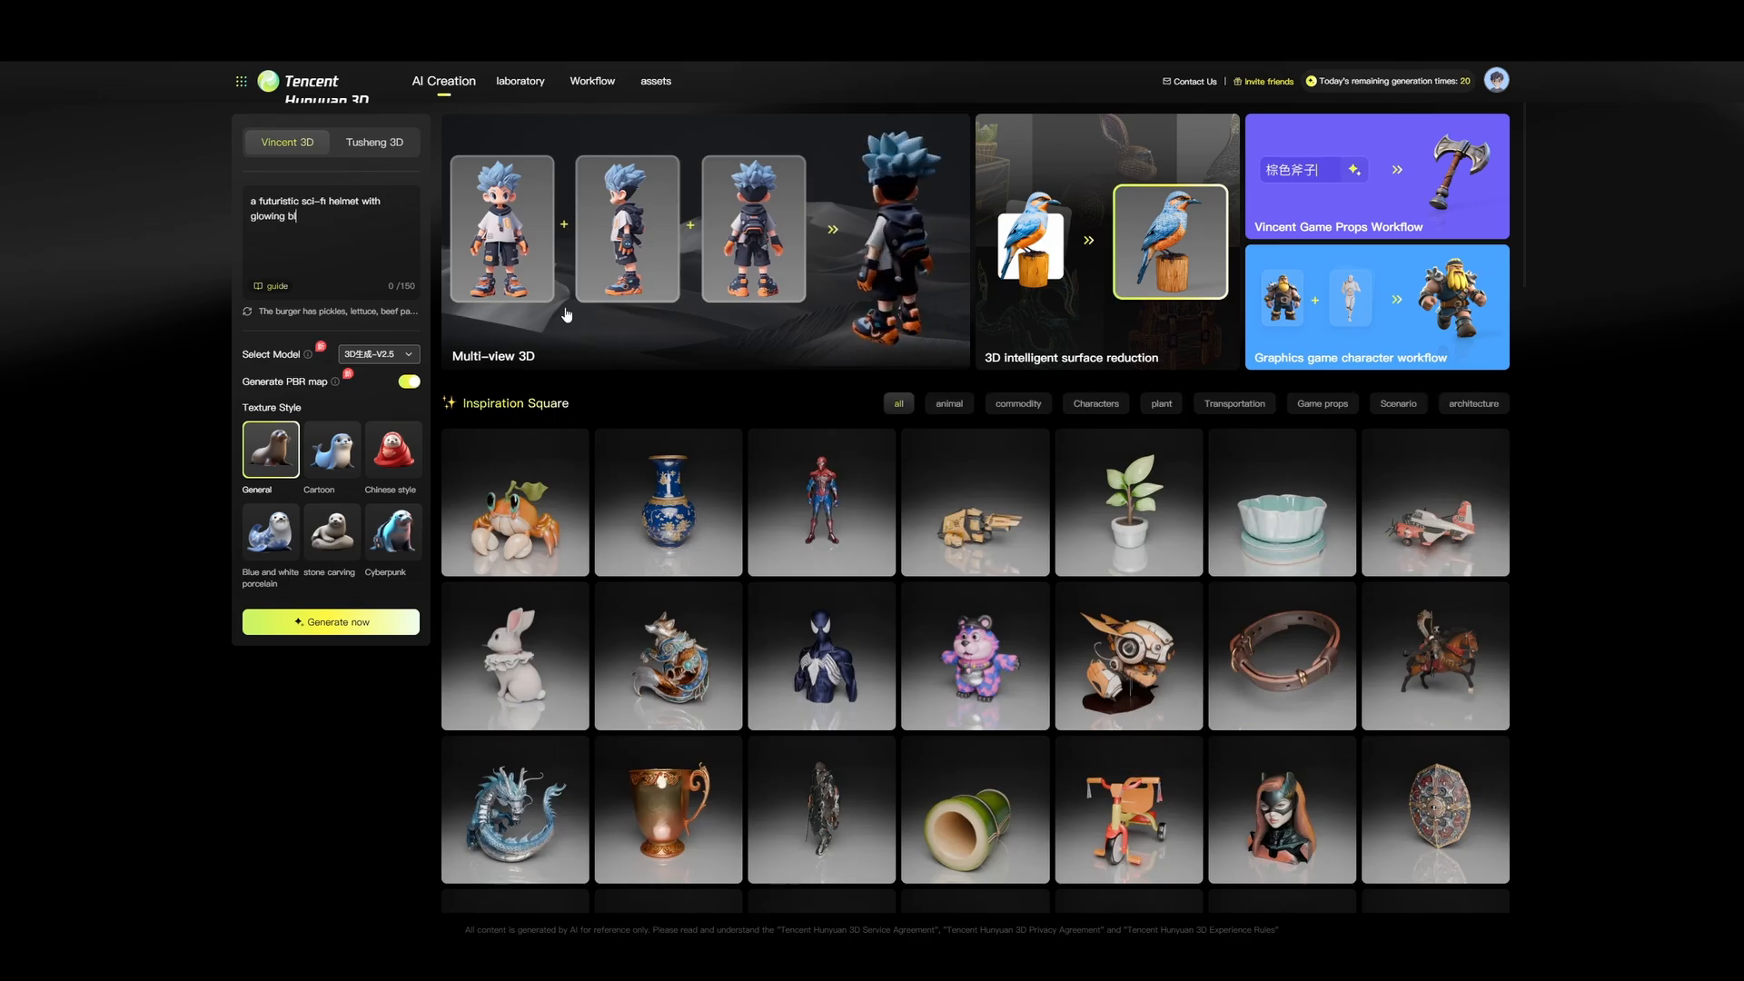
type("ue accent")
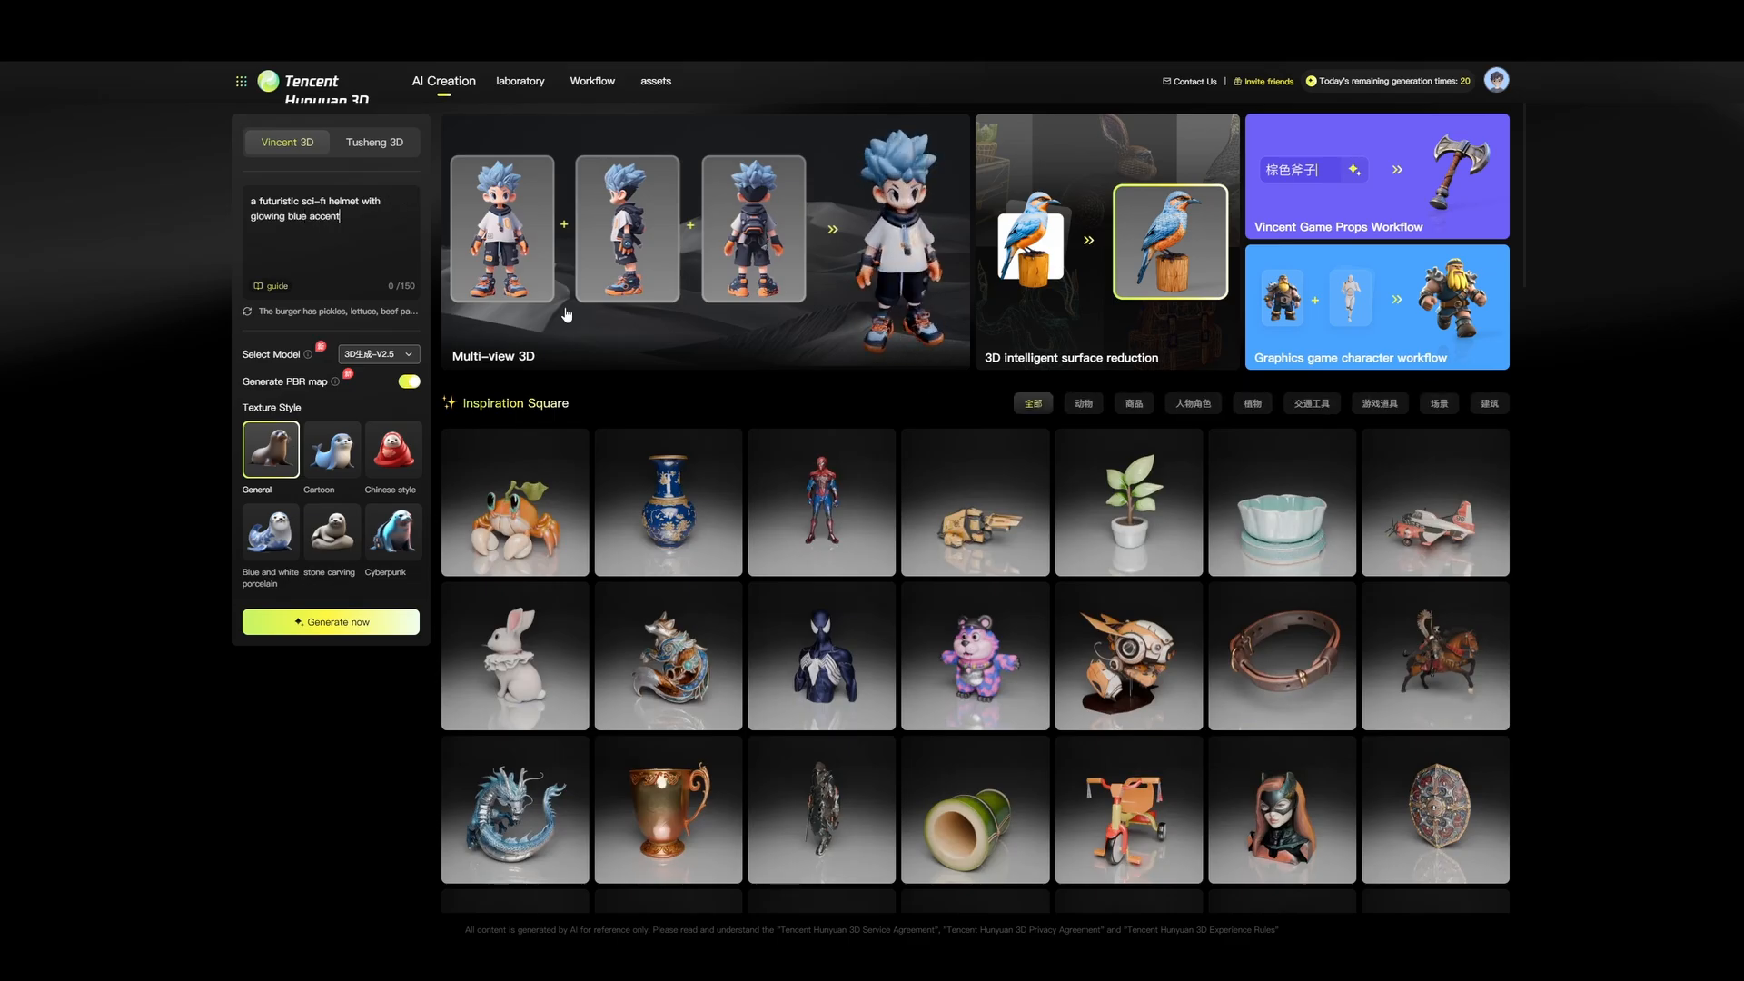
type("s")
type(" a")
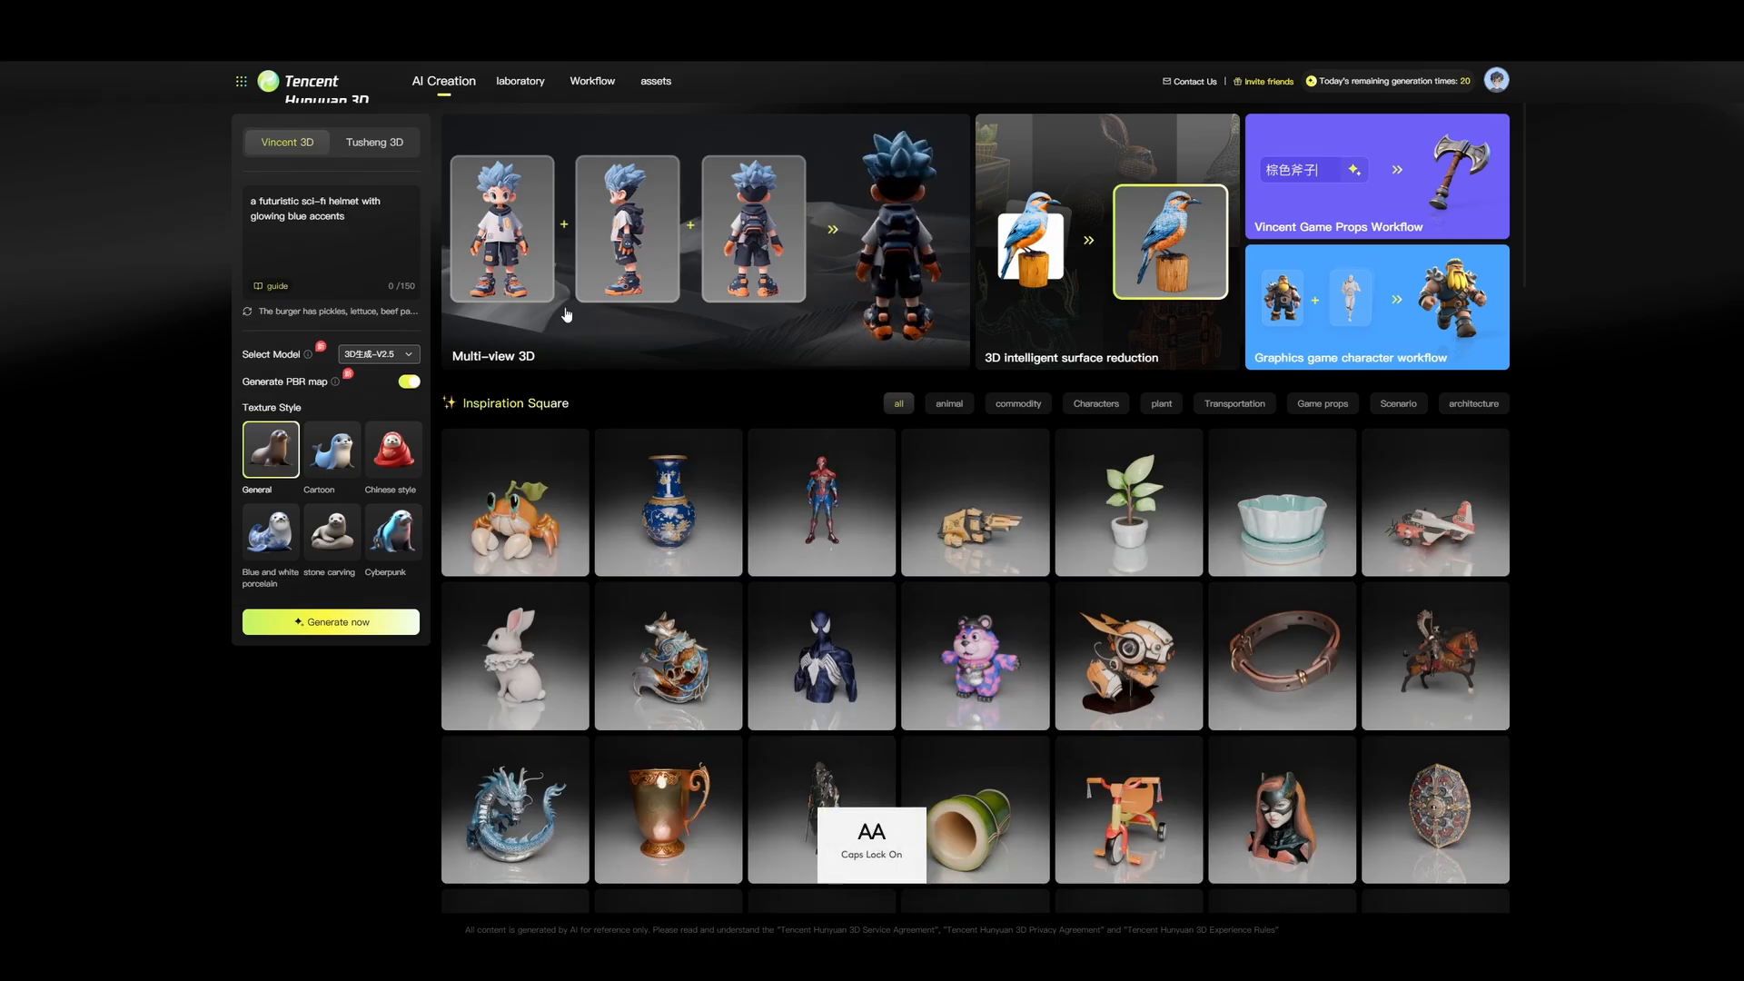
type("nd mechanical parts")
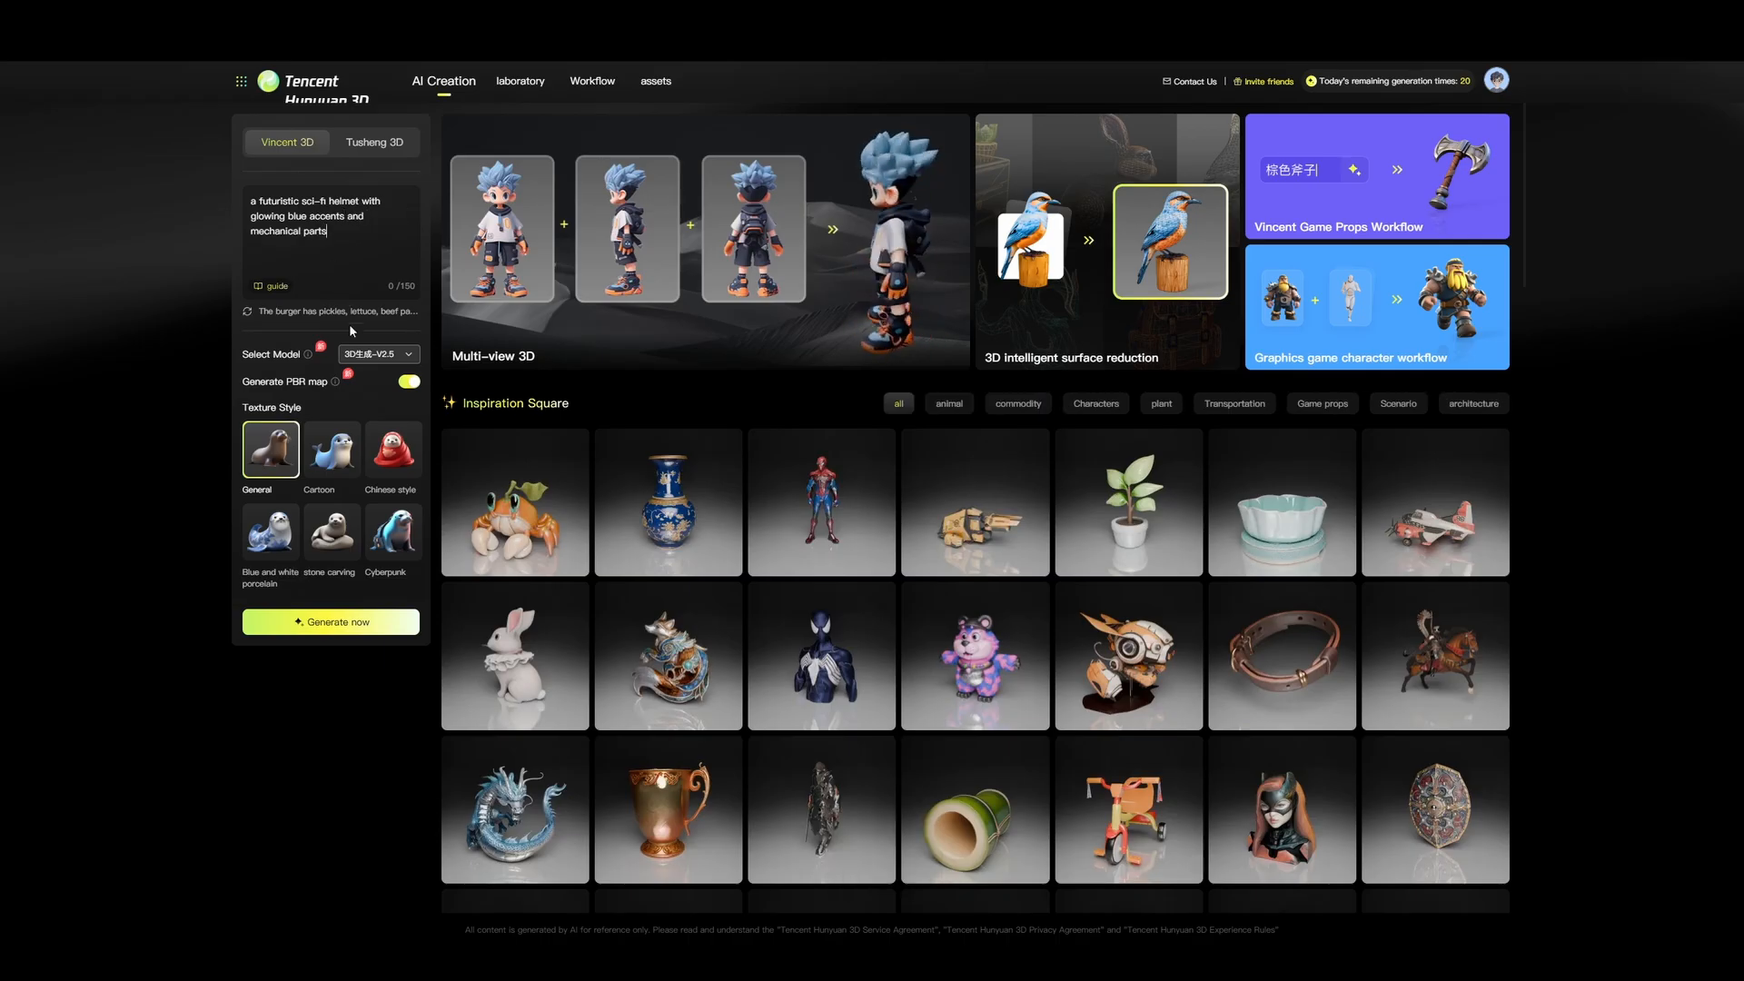
Choose the 3D Generate - V2.5 model and generate the helmet with the PBR map enabled and the General texture style
left_click(375, 354)
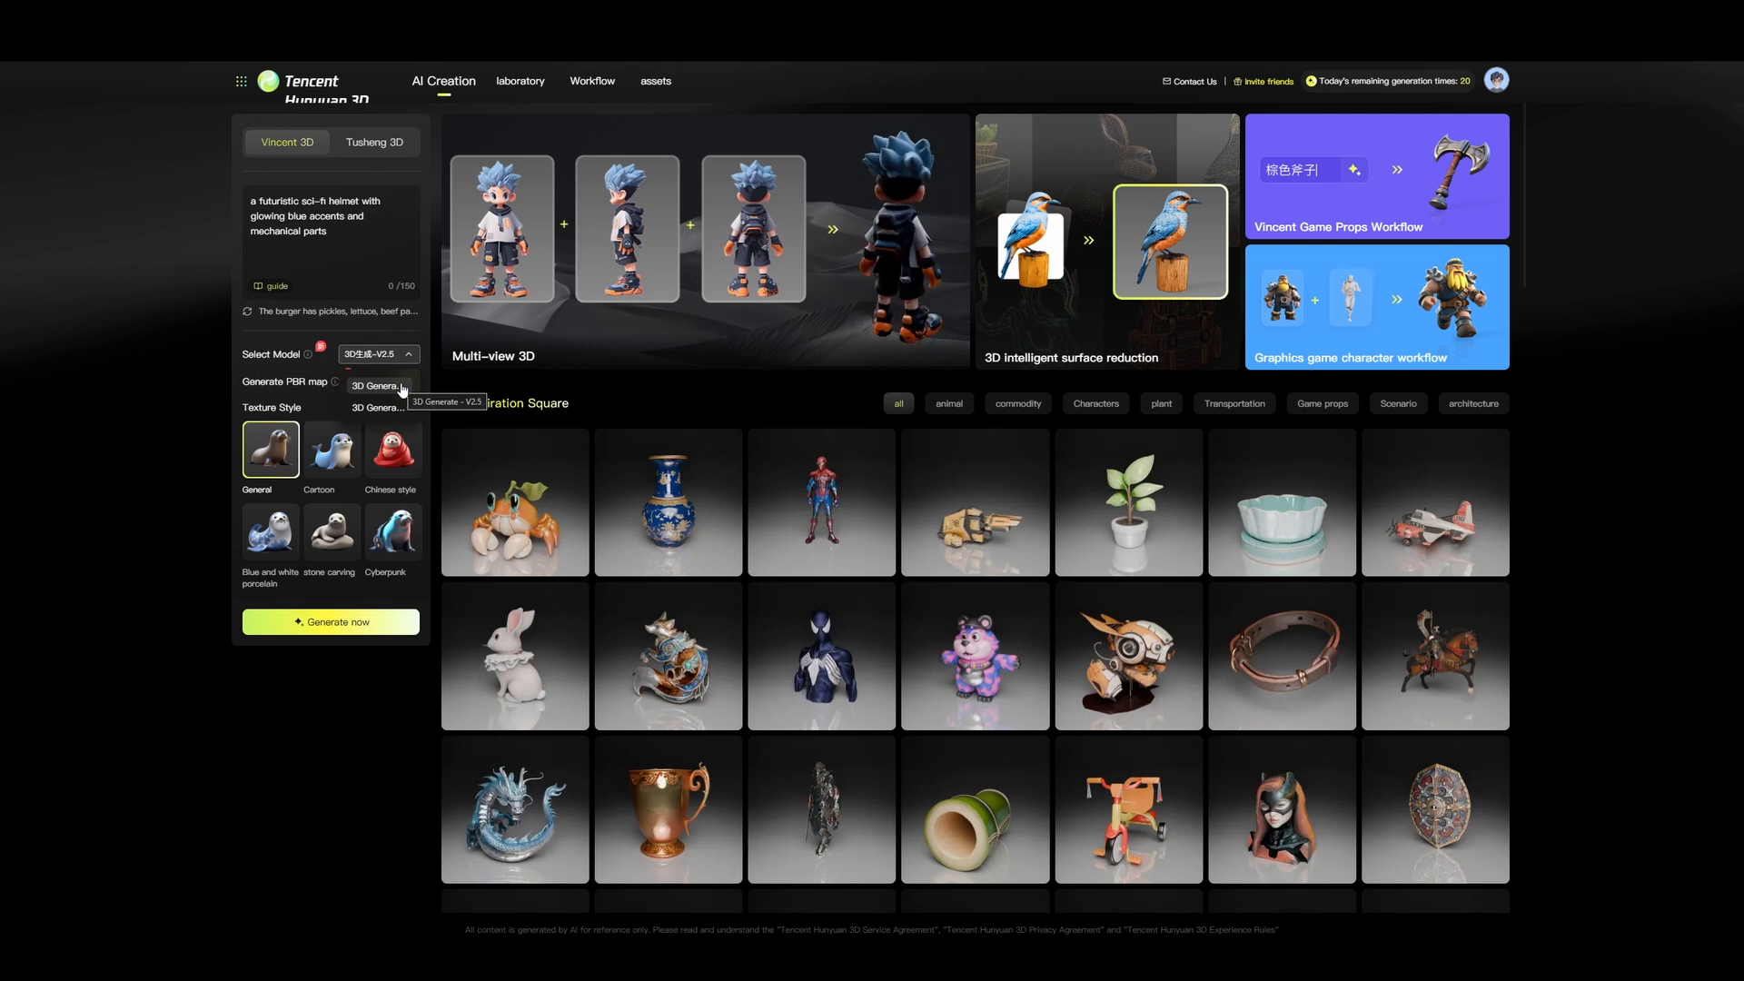
left_click(402, 387)
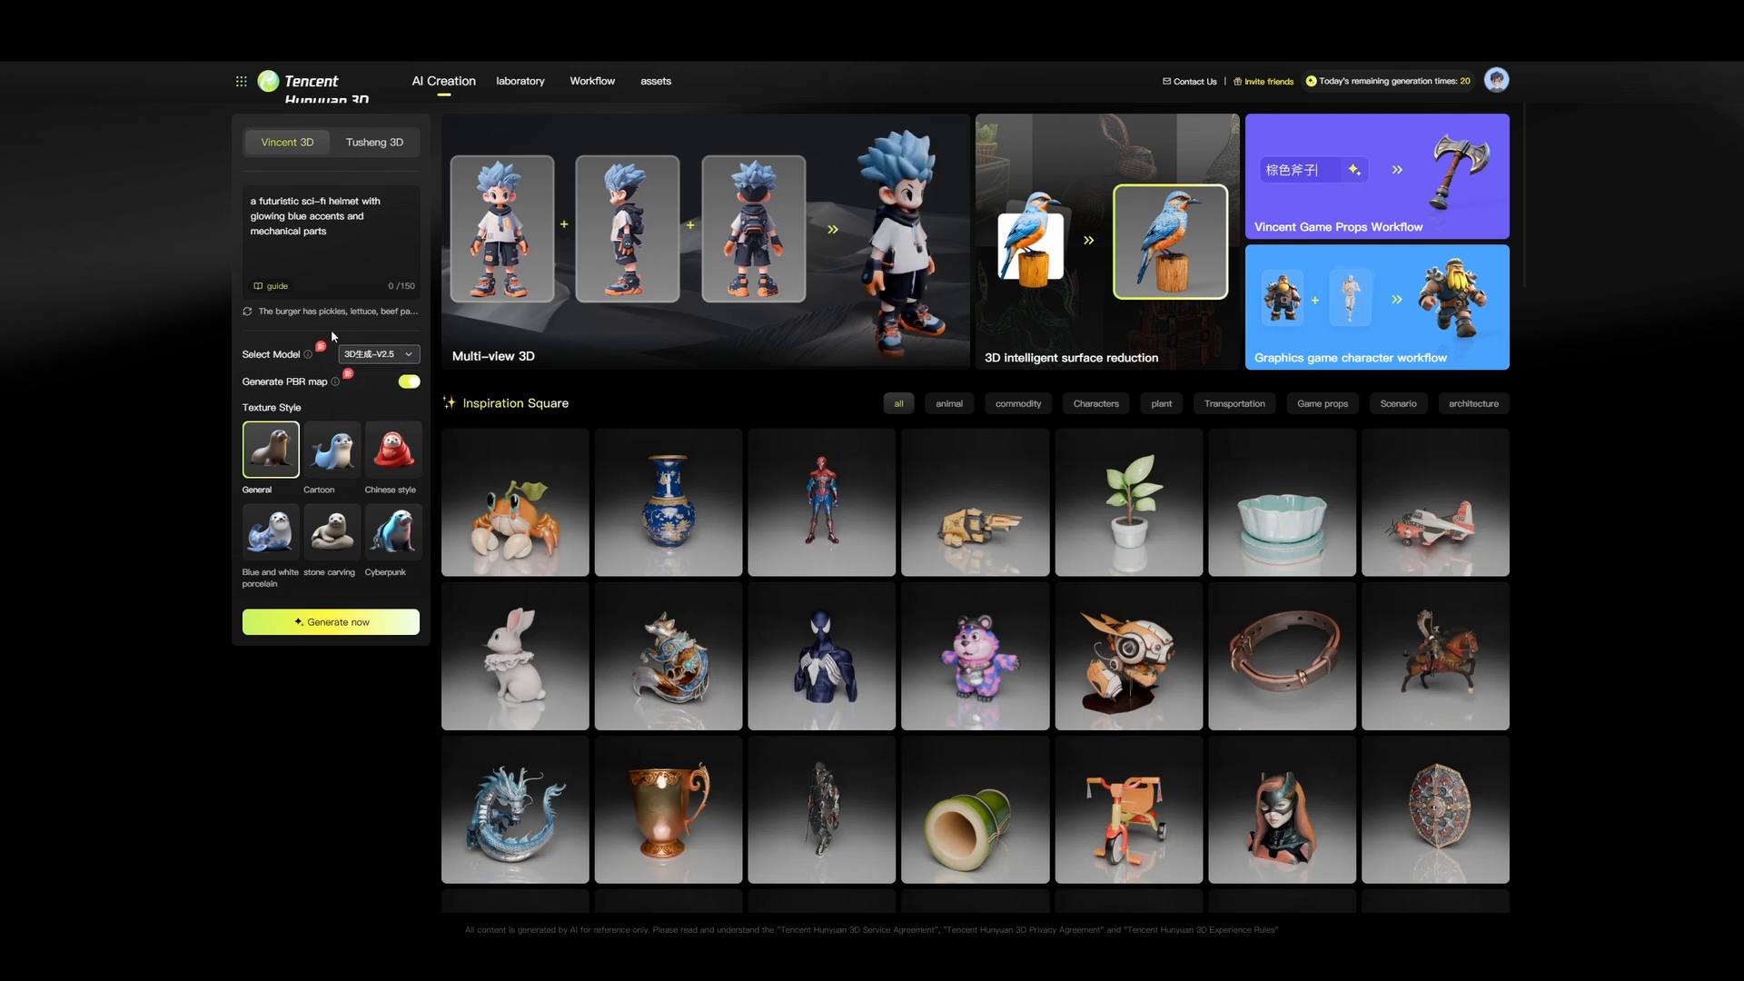
mouse_move(335, 381)
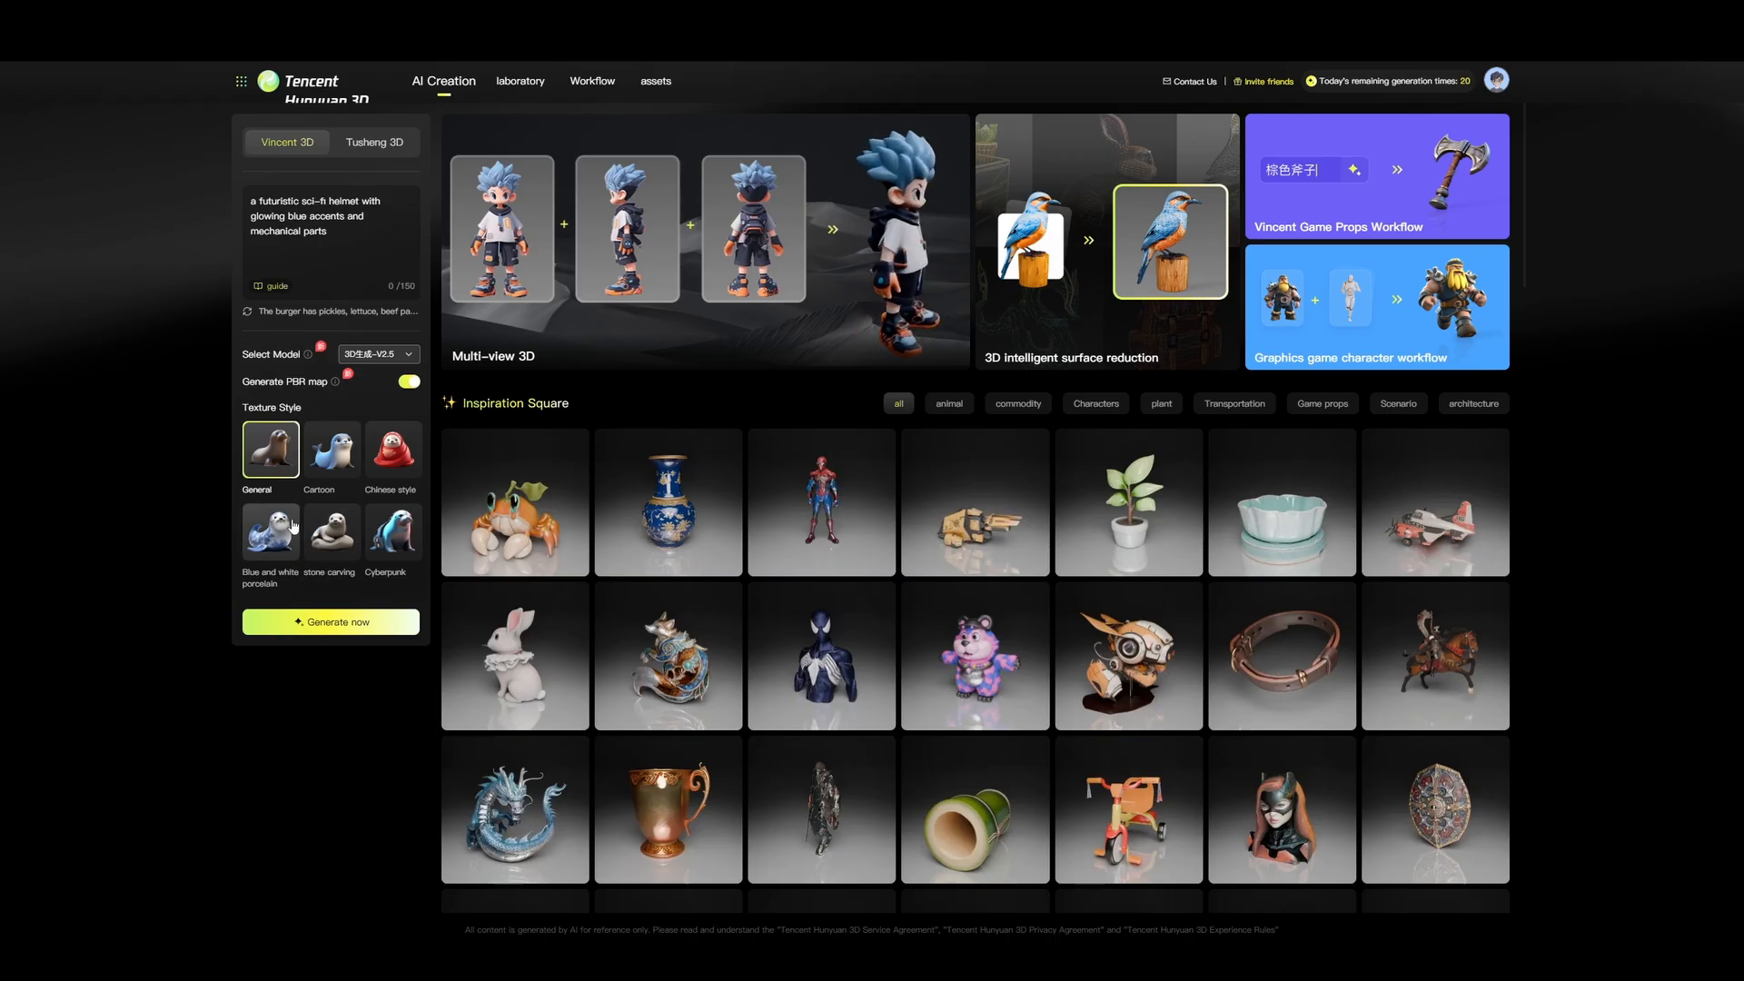
left_click(338, 627)
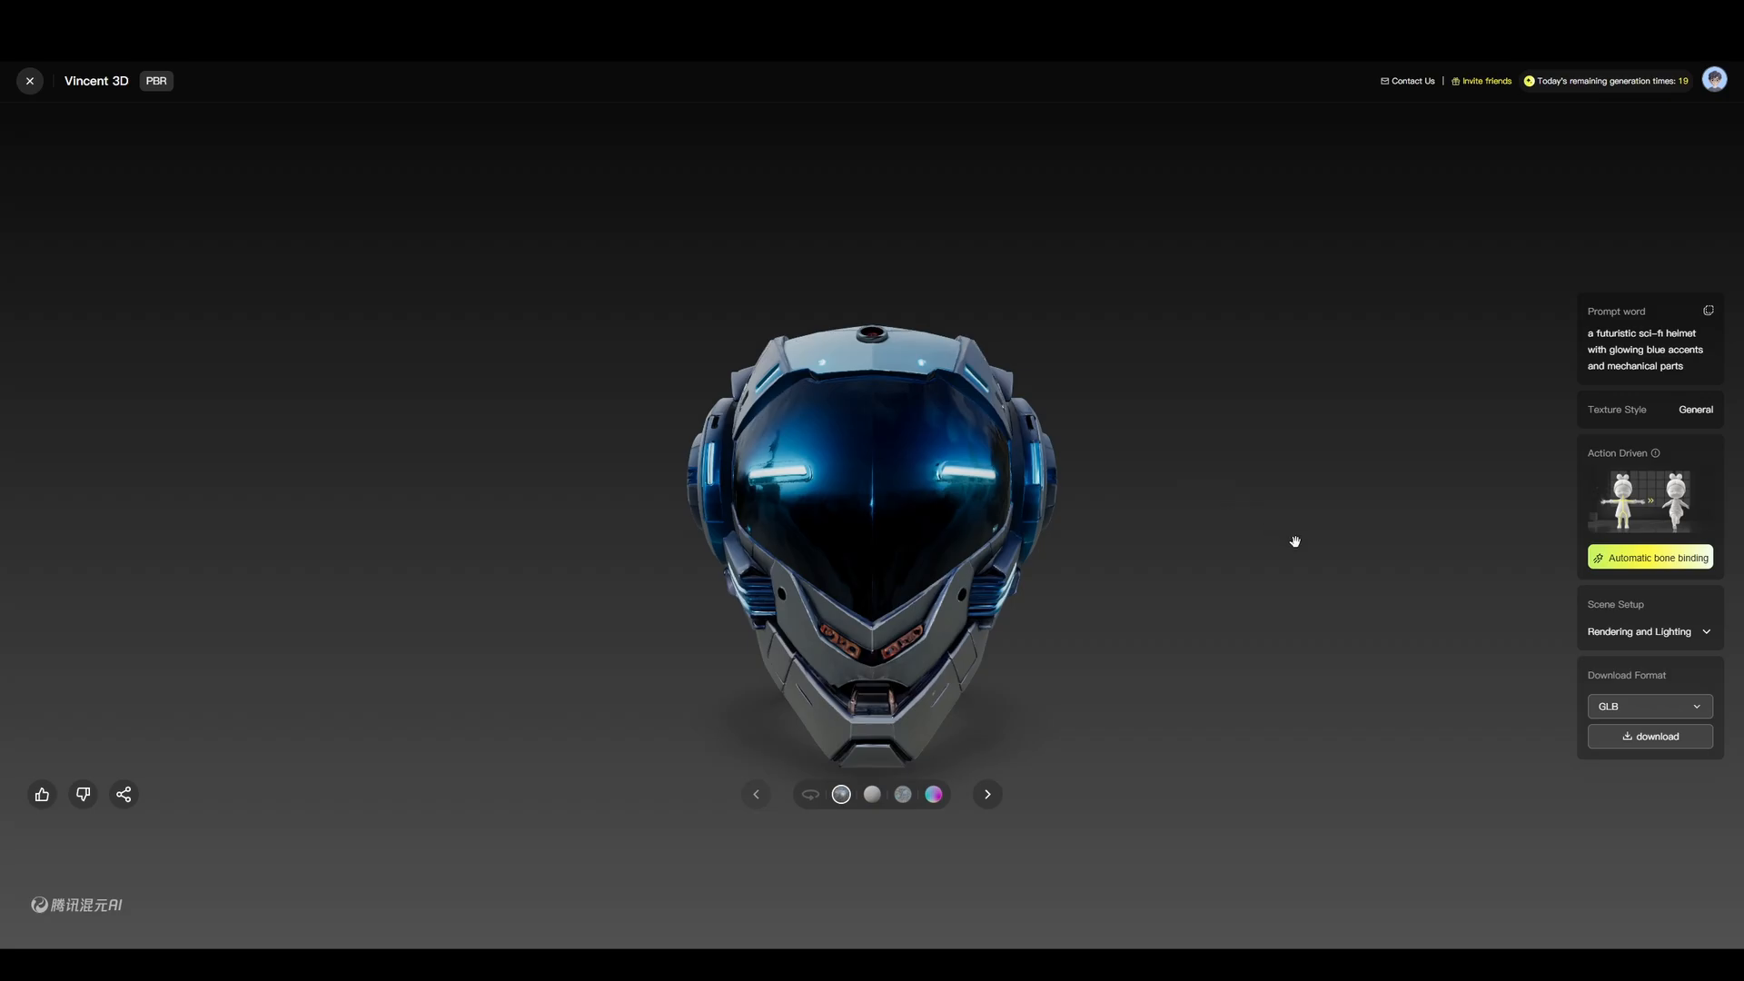
Inspect the generated helmet up close and from several angles
left_click_drag(1294, 541, 1272, 487)
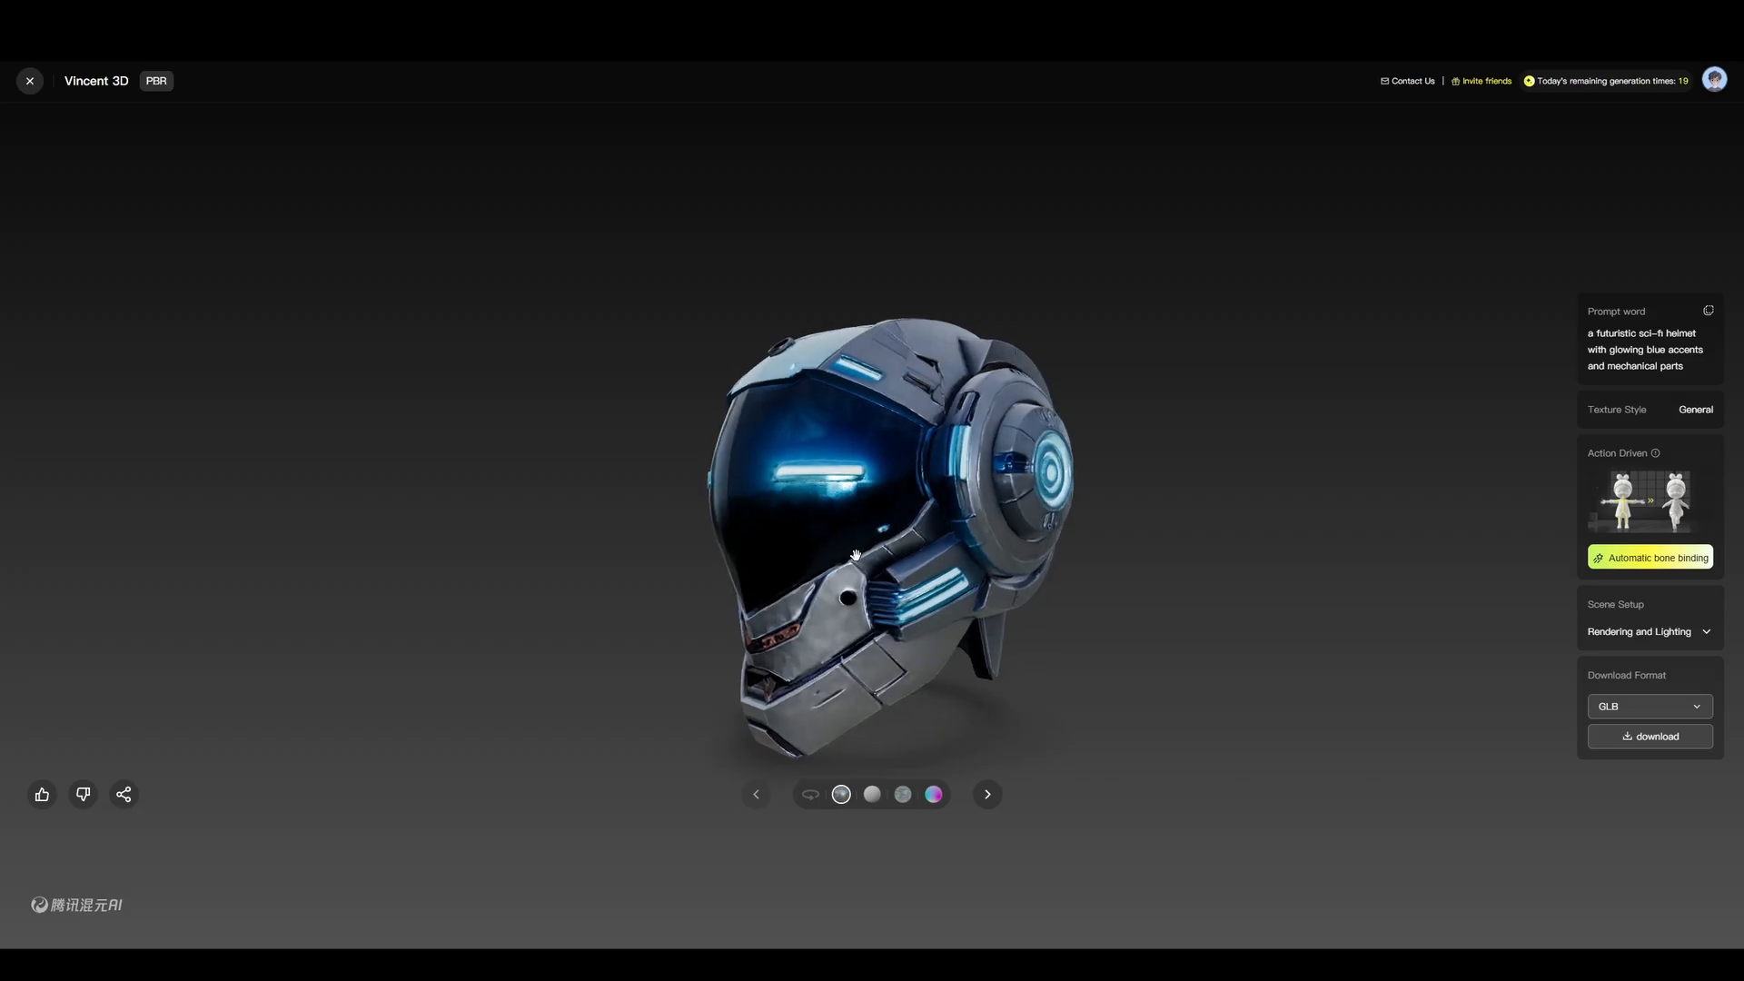
scroll(857, 551, "up", 3)
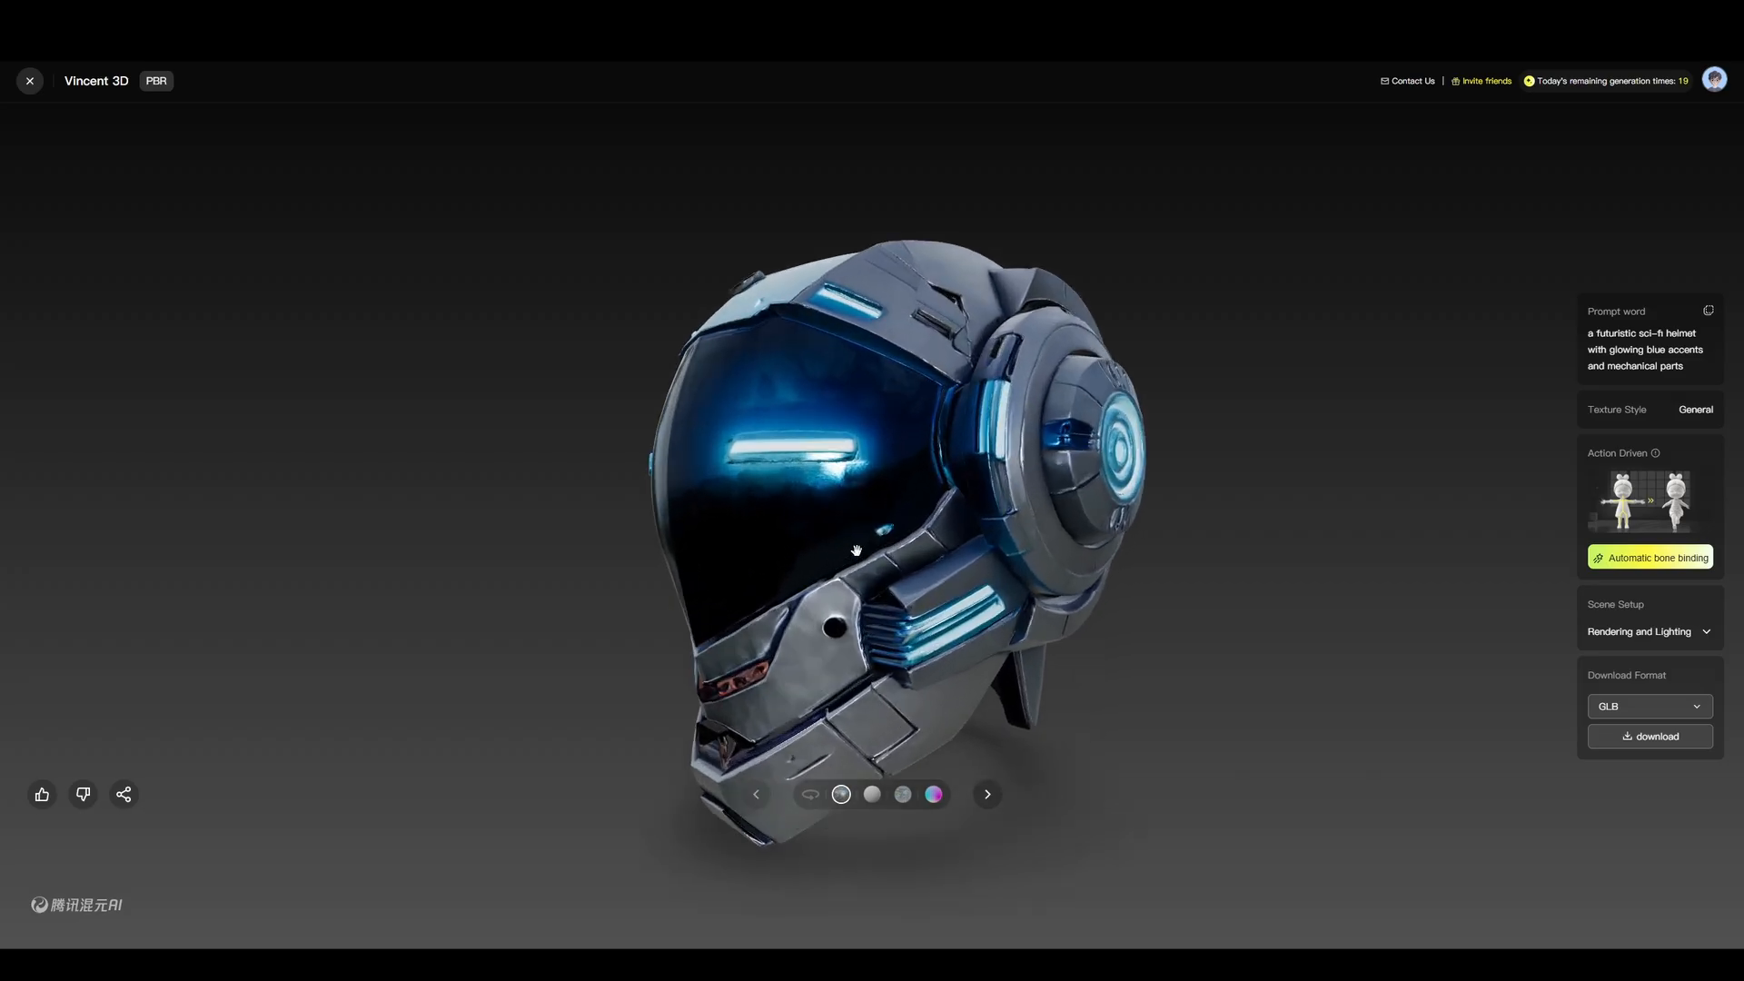
left_click_drag(805, 495, 879, 583)
left_click_drag(879, 586, 916, 492)
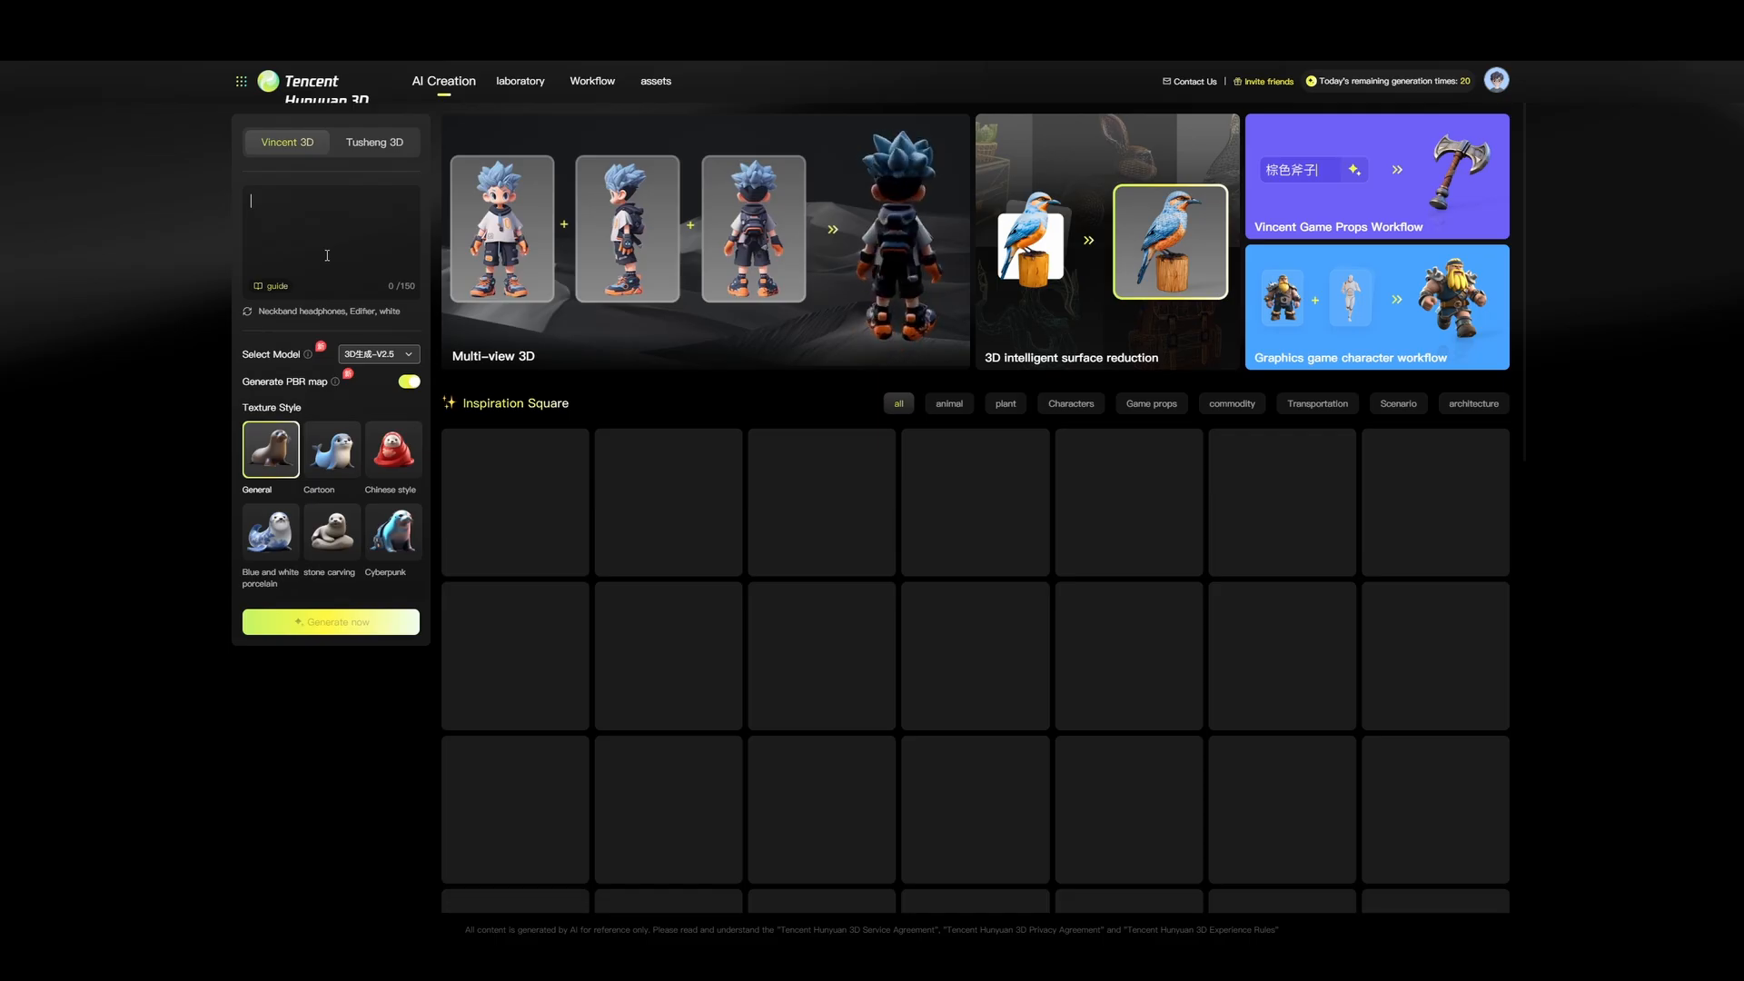
Generate a model from the prompt "fantasy treasure chest with gold trim, intricate carvings" and view it from an angle
type("antasy tresure")
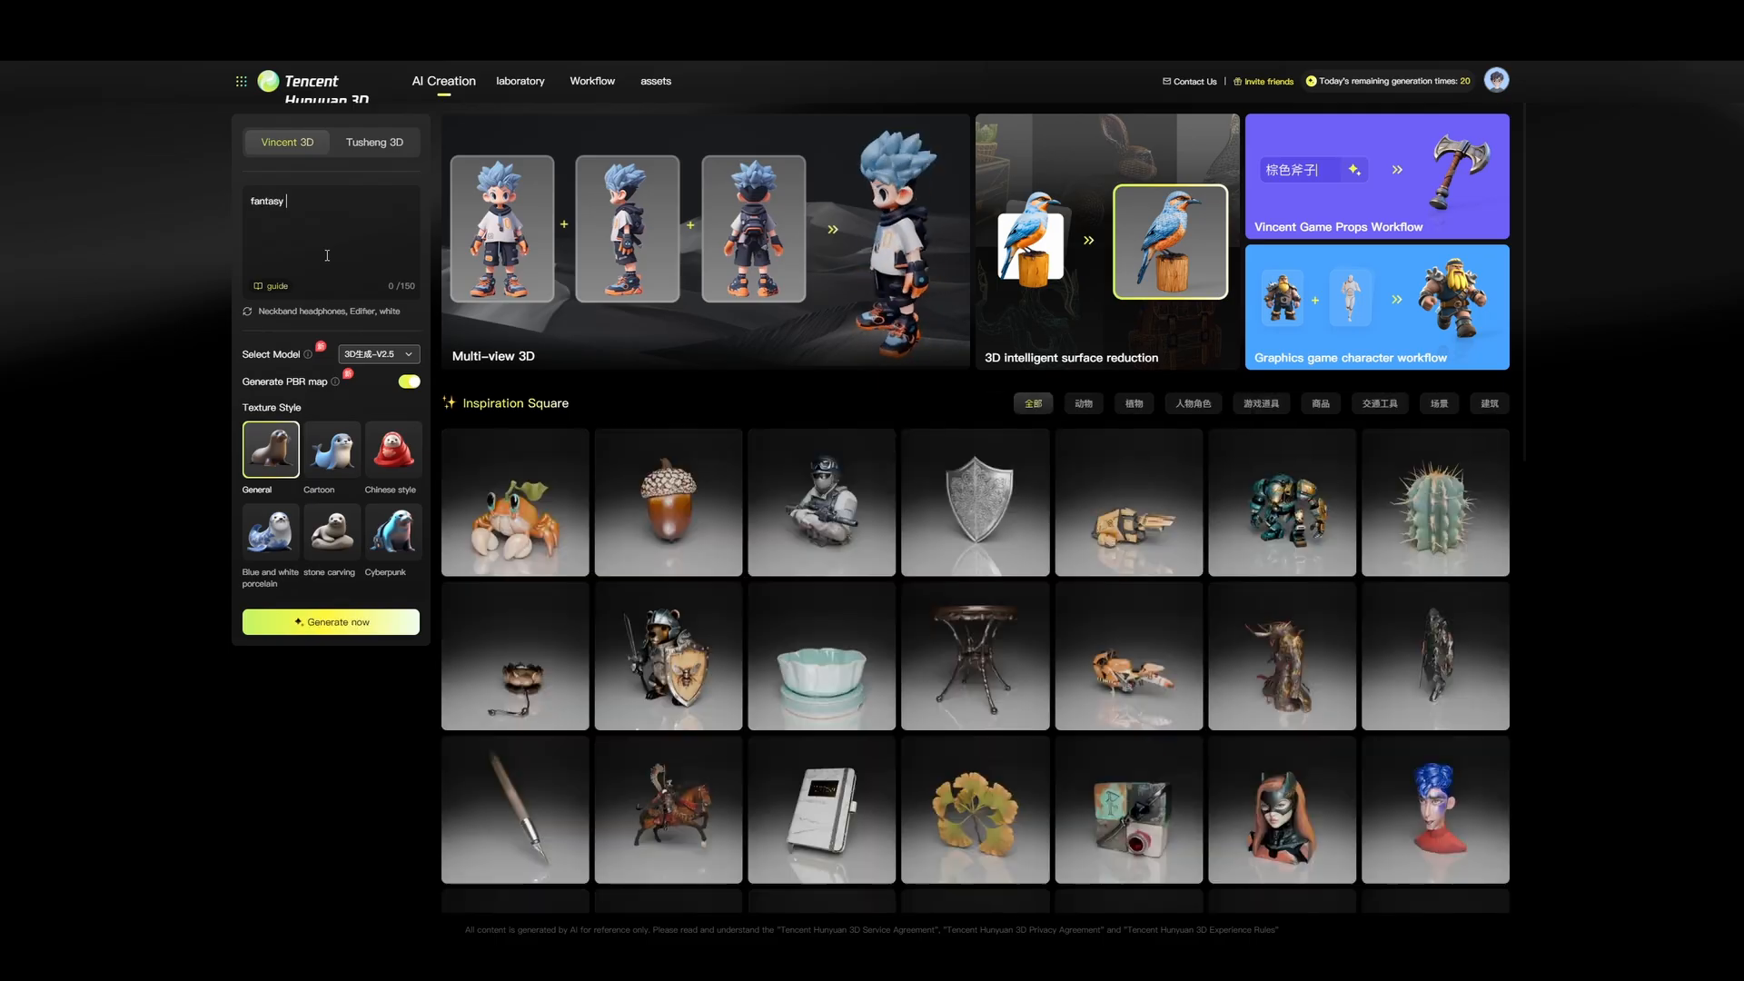
key("BackSpace")
key("BackSpace")
key("BackSpace")
key("BackSpace")
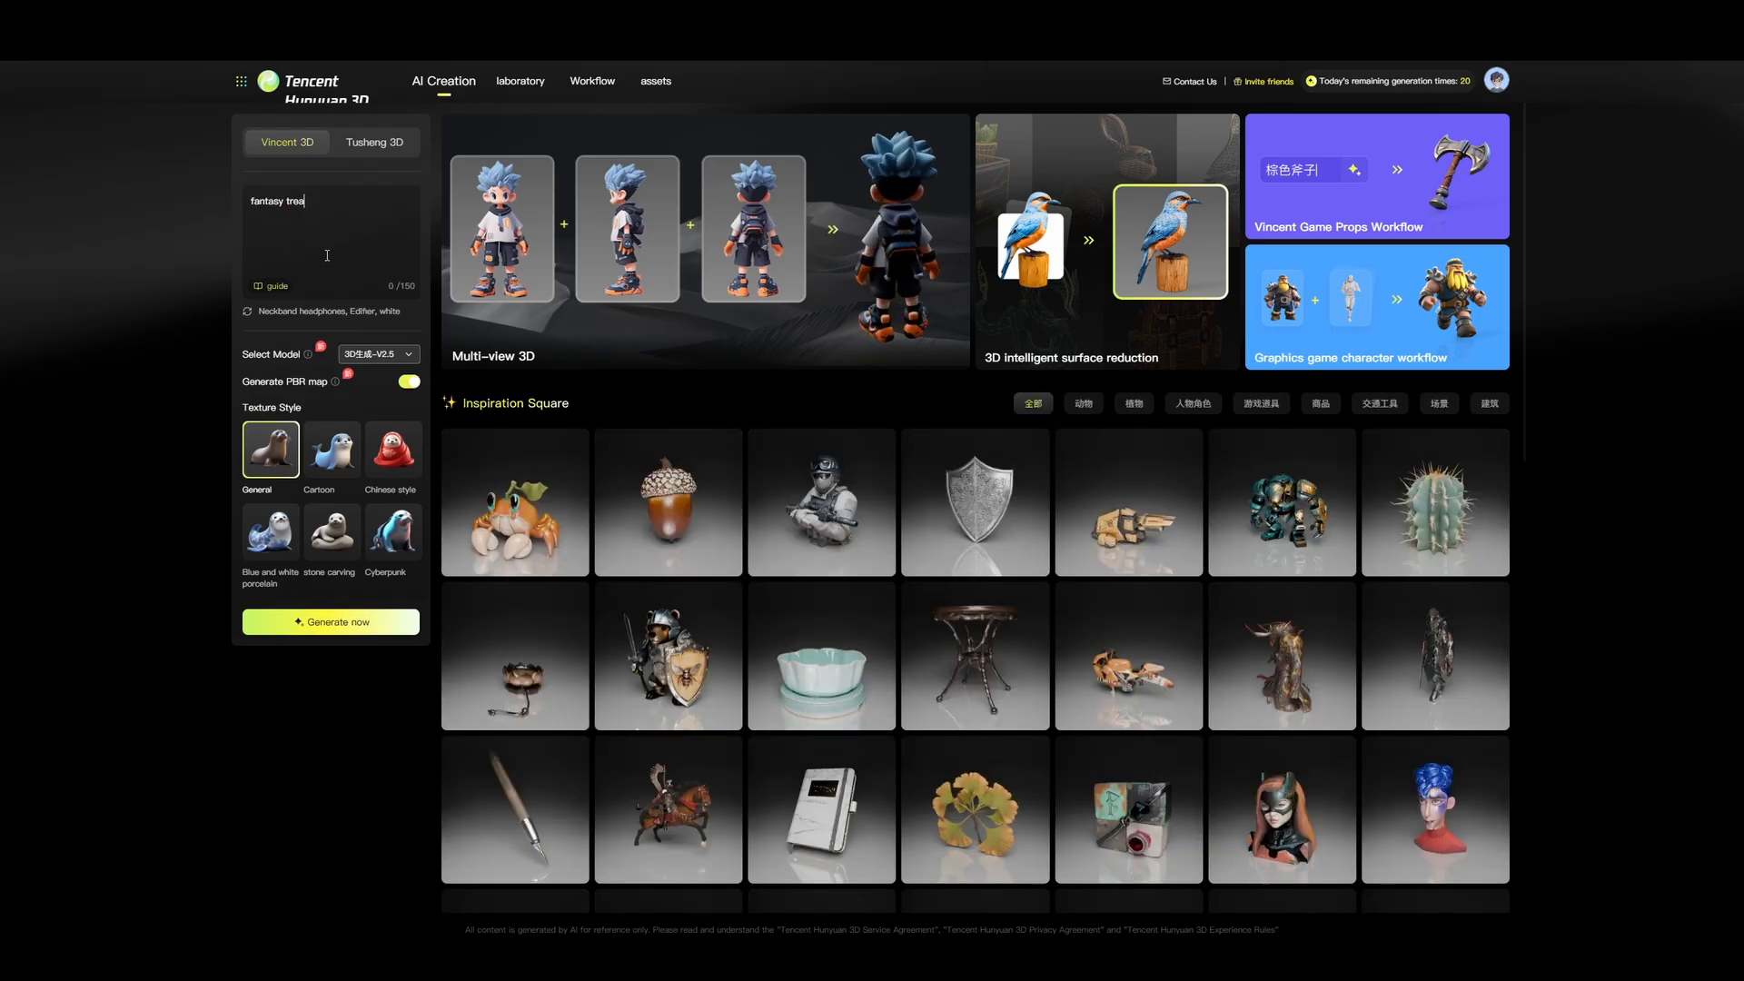
type("asure chest with gold trim, int")
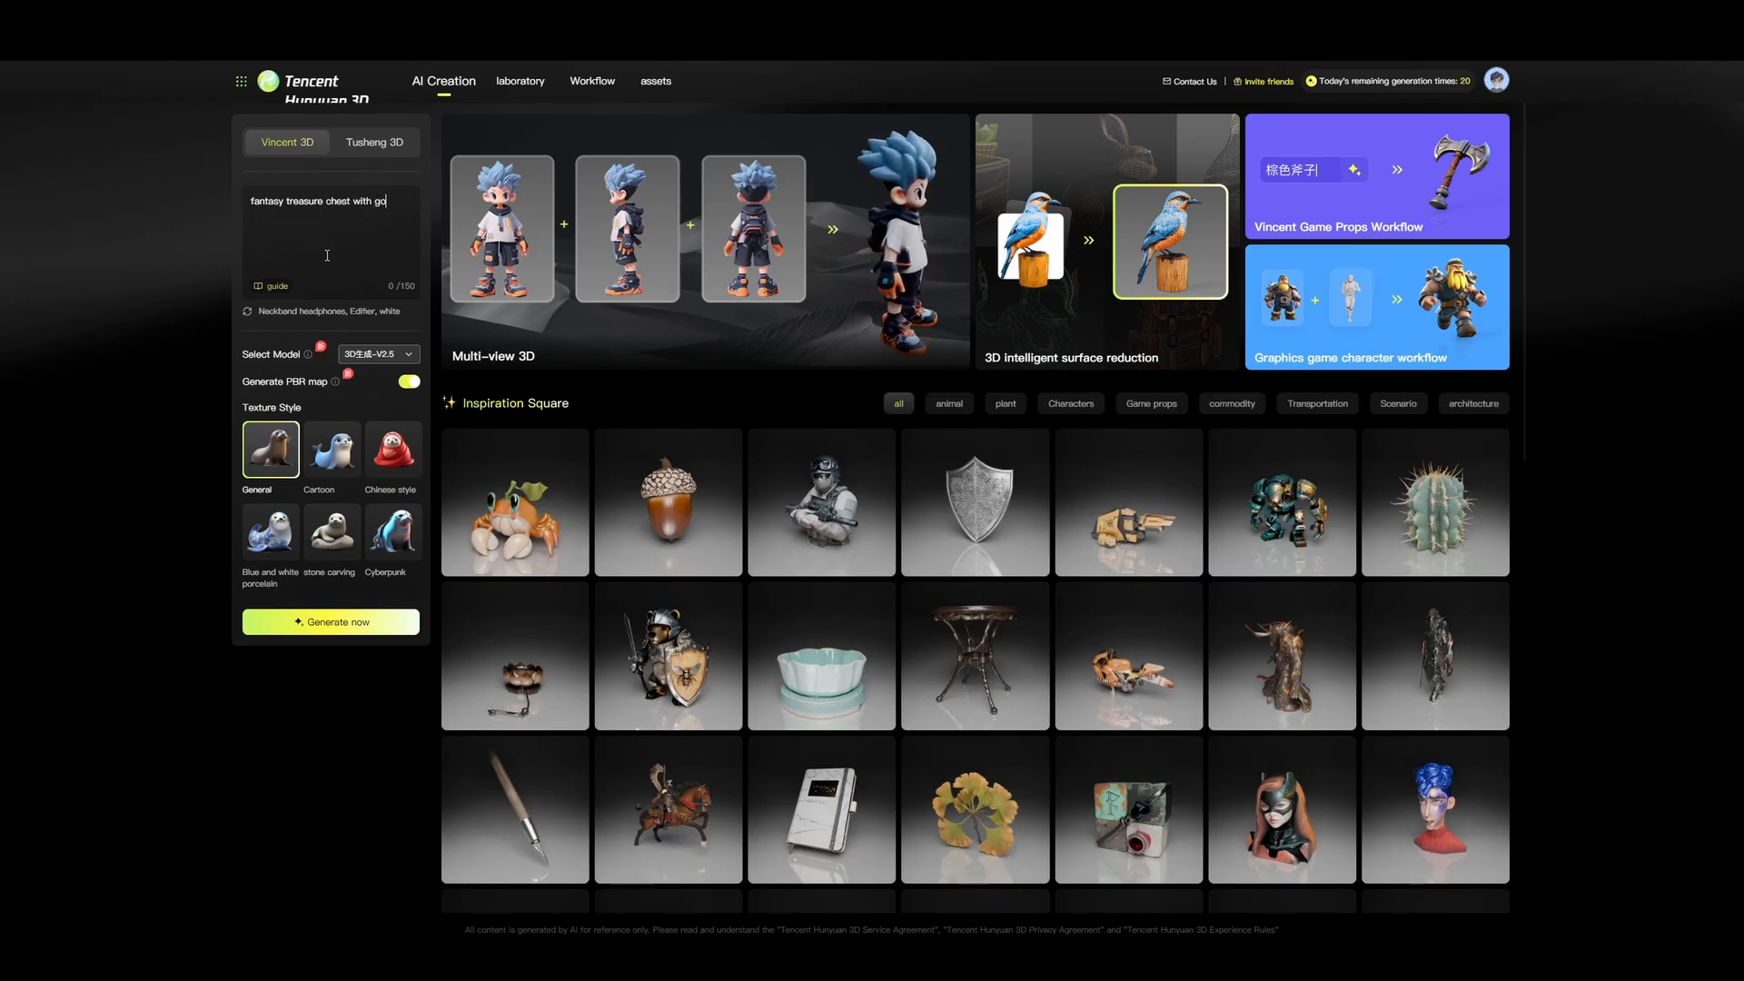
type("ricate carvings")
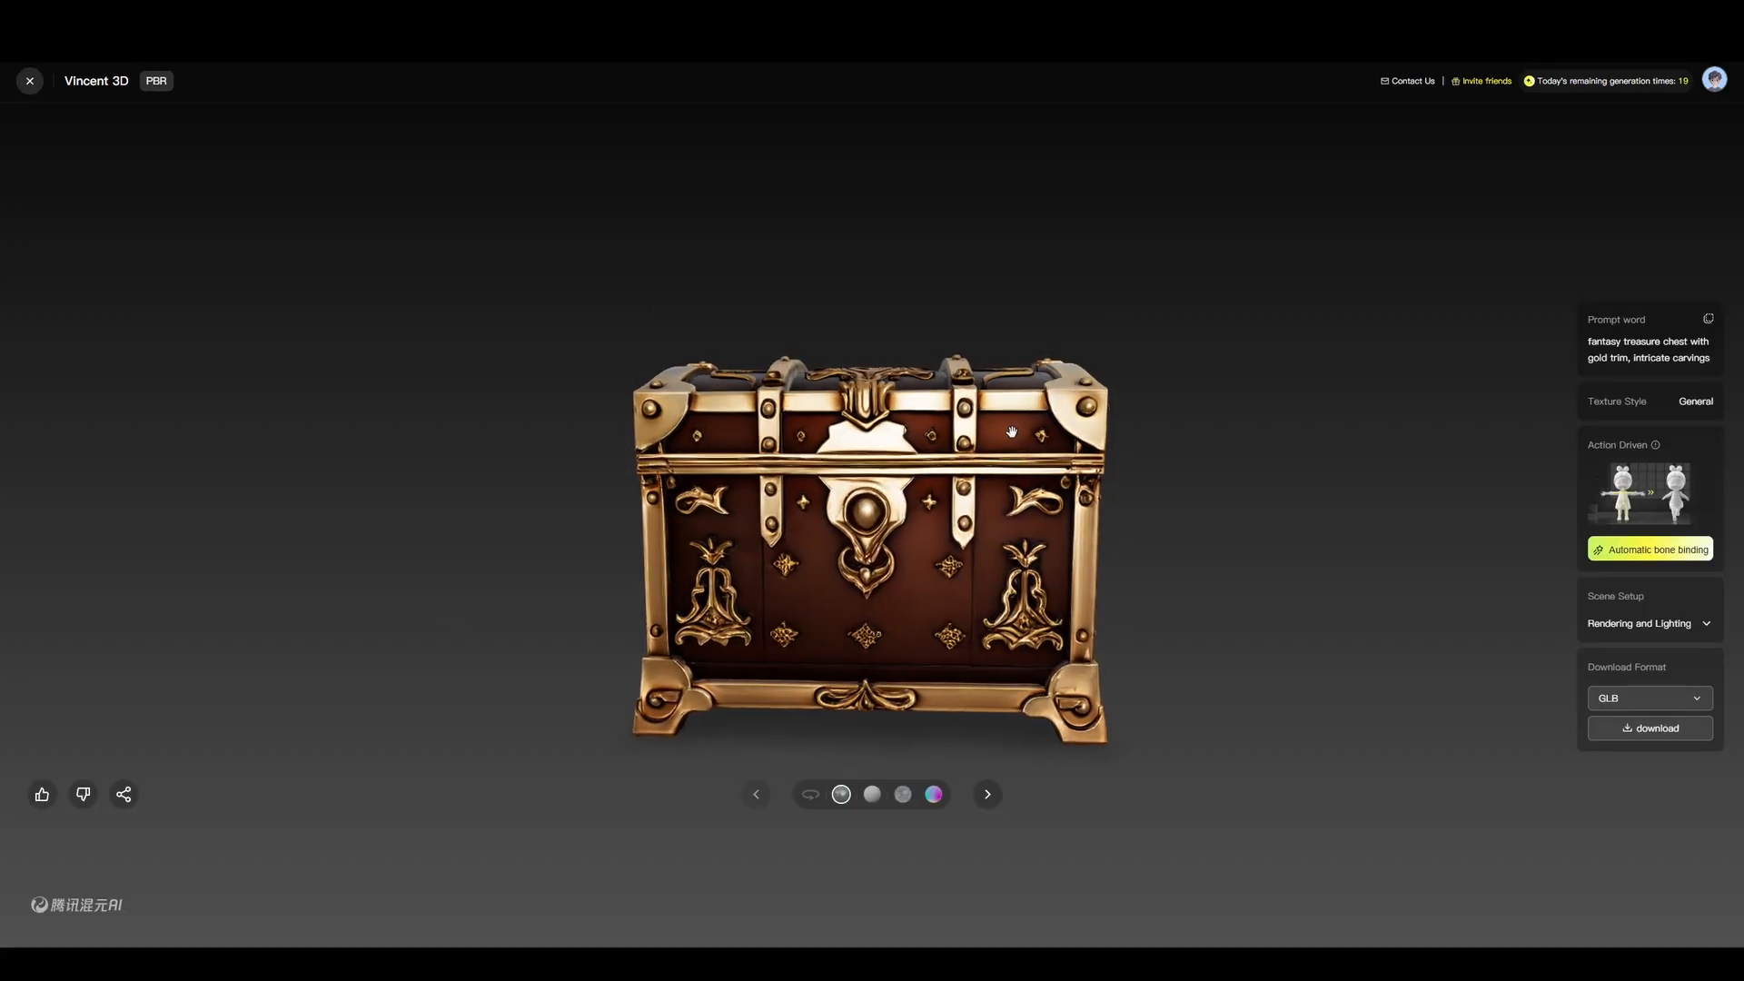
left_click_drag(1012, 433, 974, 475)
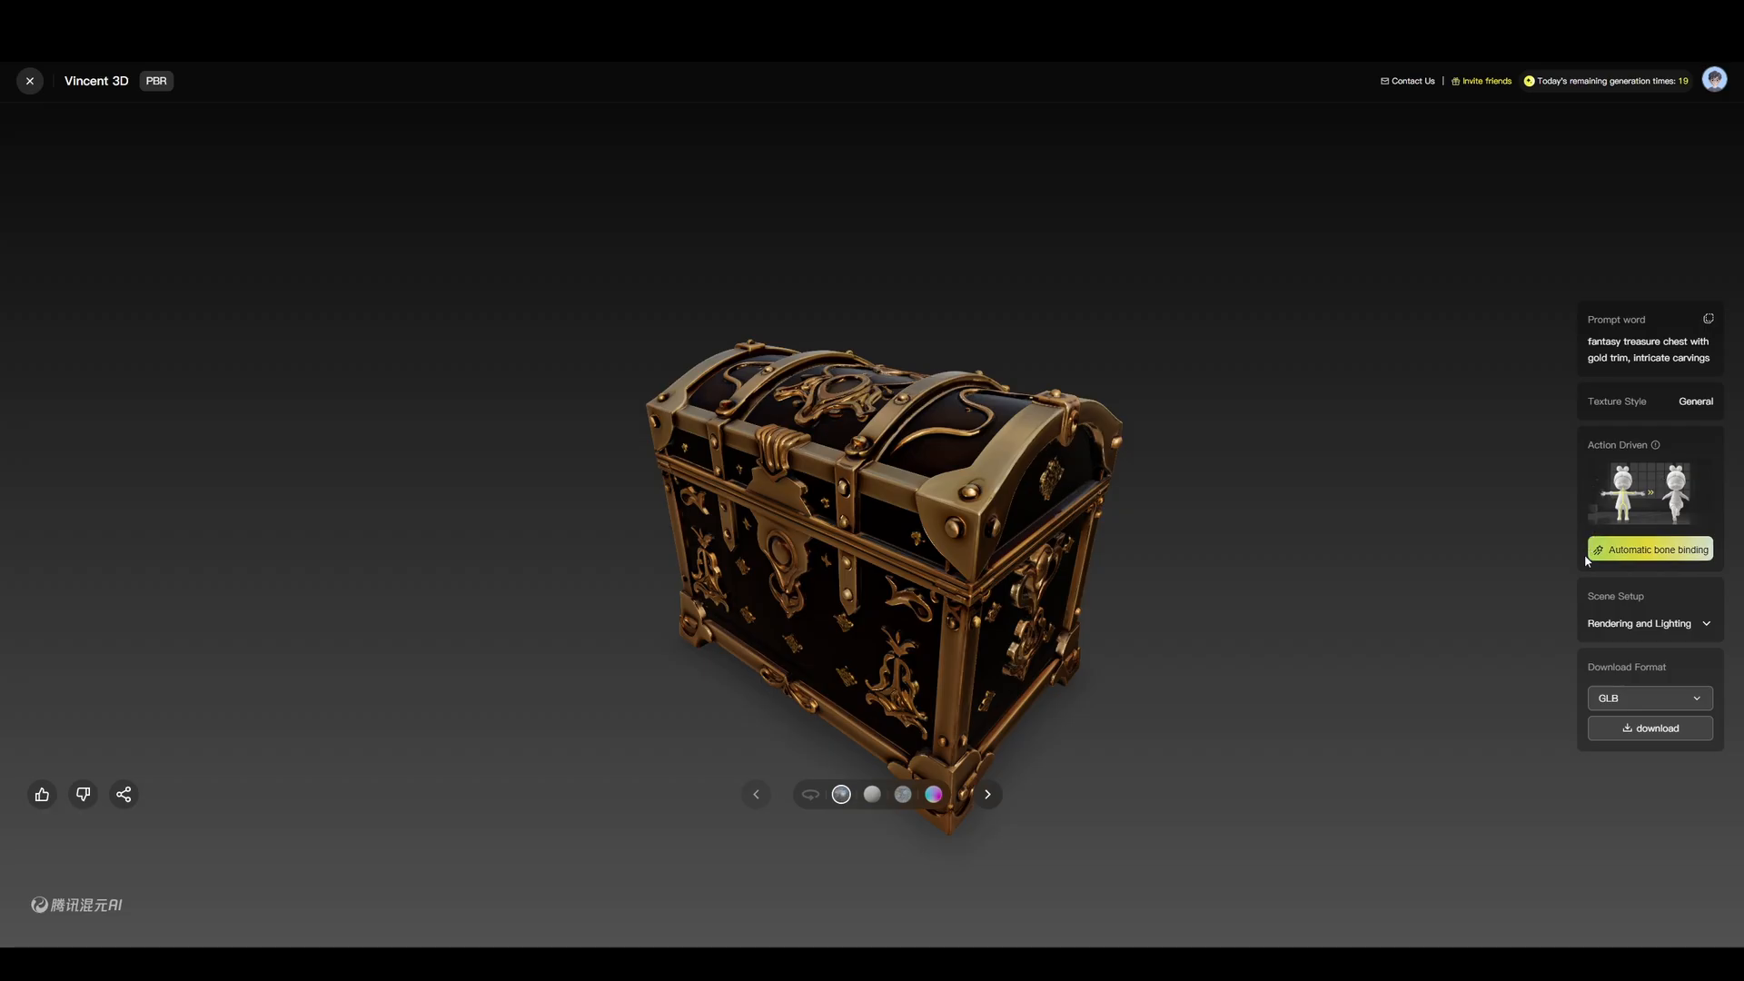
Raise the treasure chest's spotlight intensity slightly in the rendering and lighting settings and choose FBX as the download format
left_click(1597, 625)
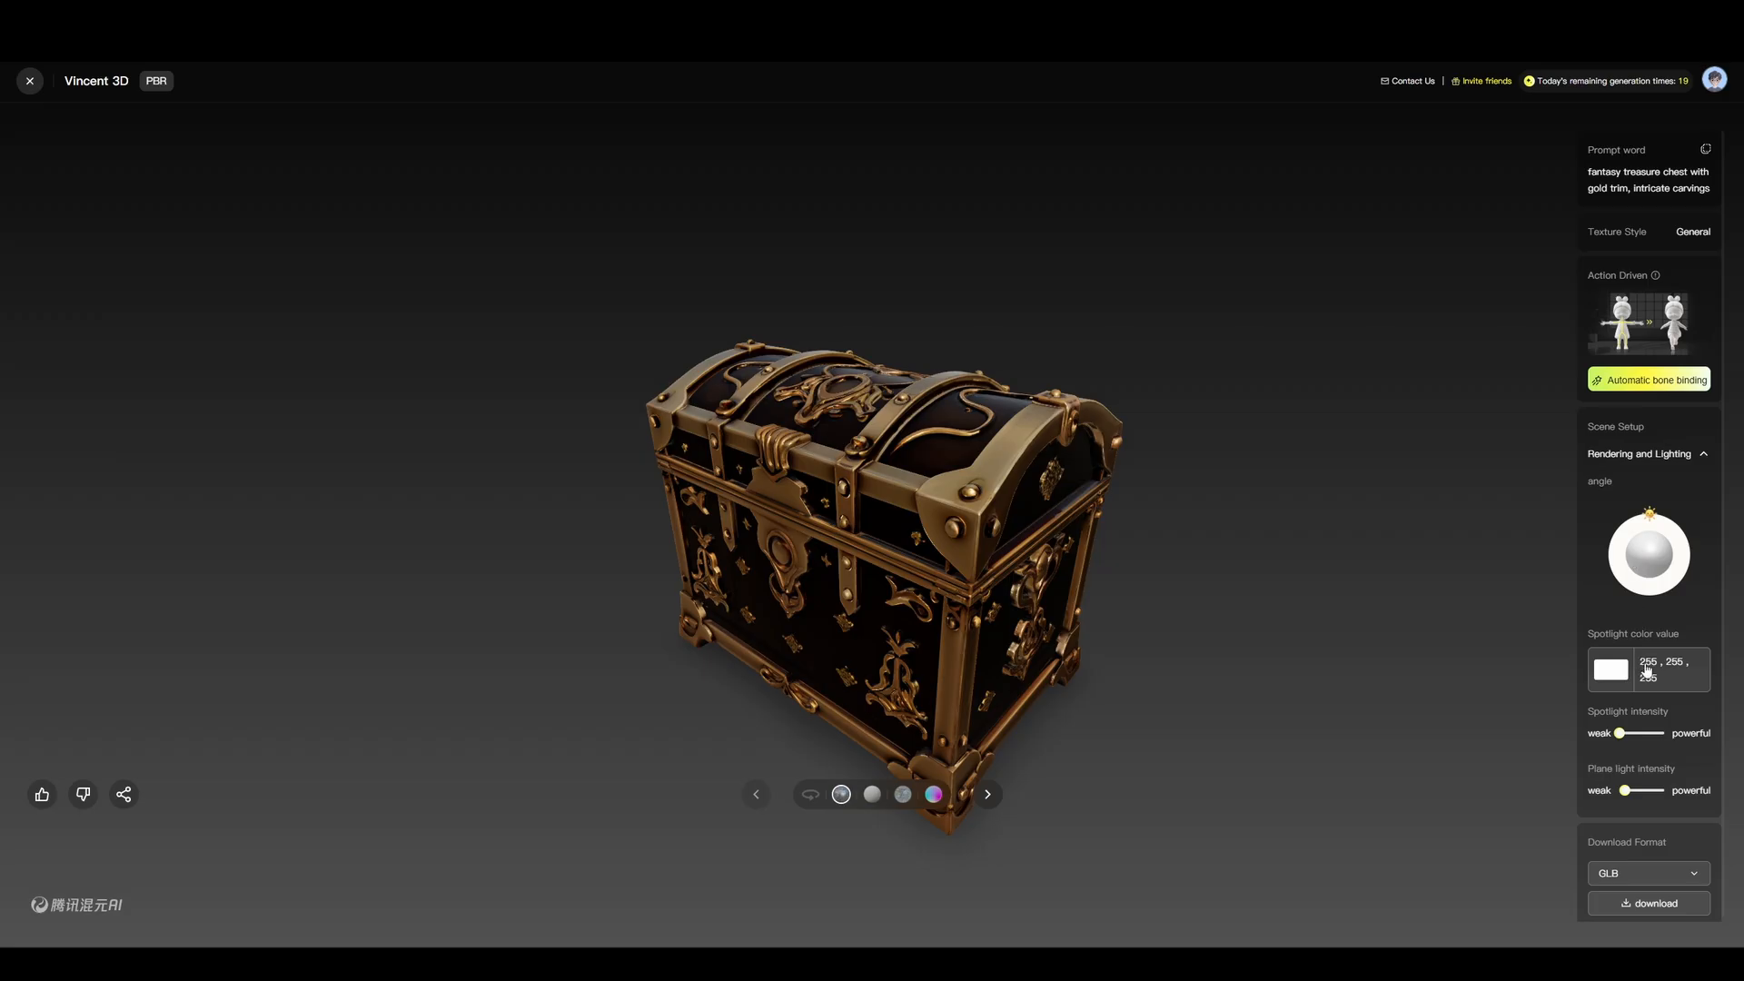
mouse_move(1622, 734)
mouse_move(1620, 734)
left_mouse_down()
mouse_move(1638, 733)
mouse_move(1620, 736)
left_mouse_up()
scroll(1610, 746, "down", 1)
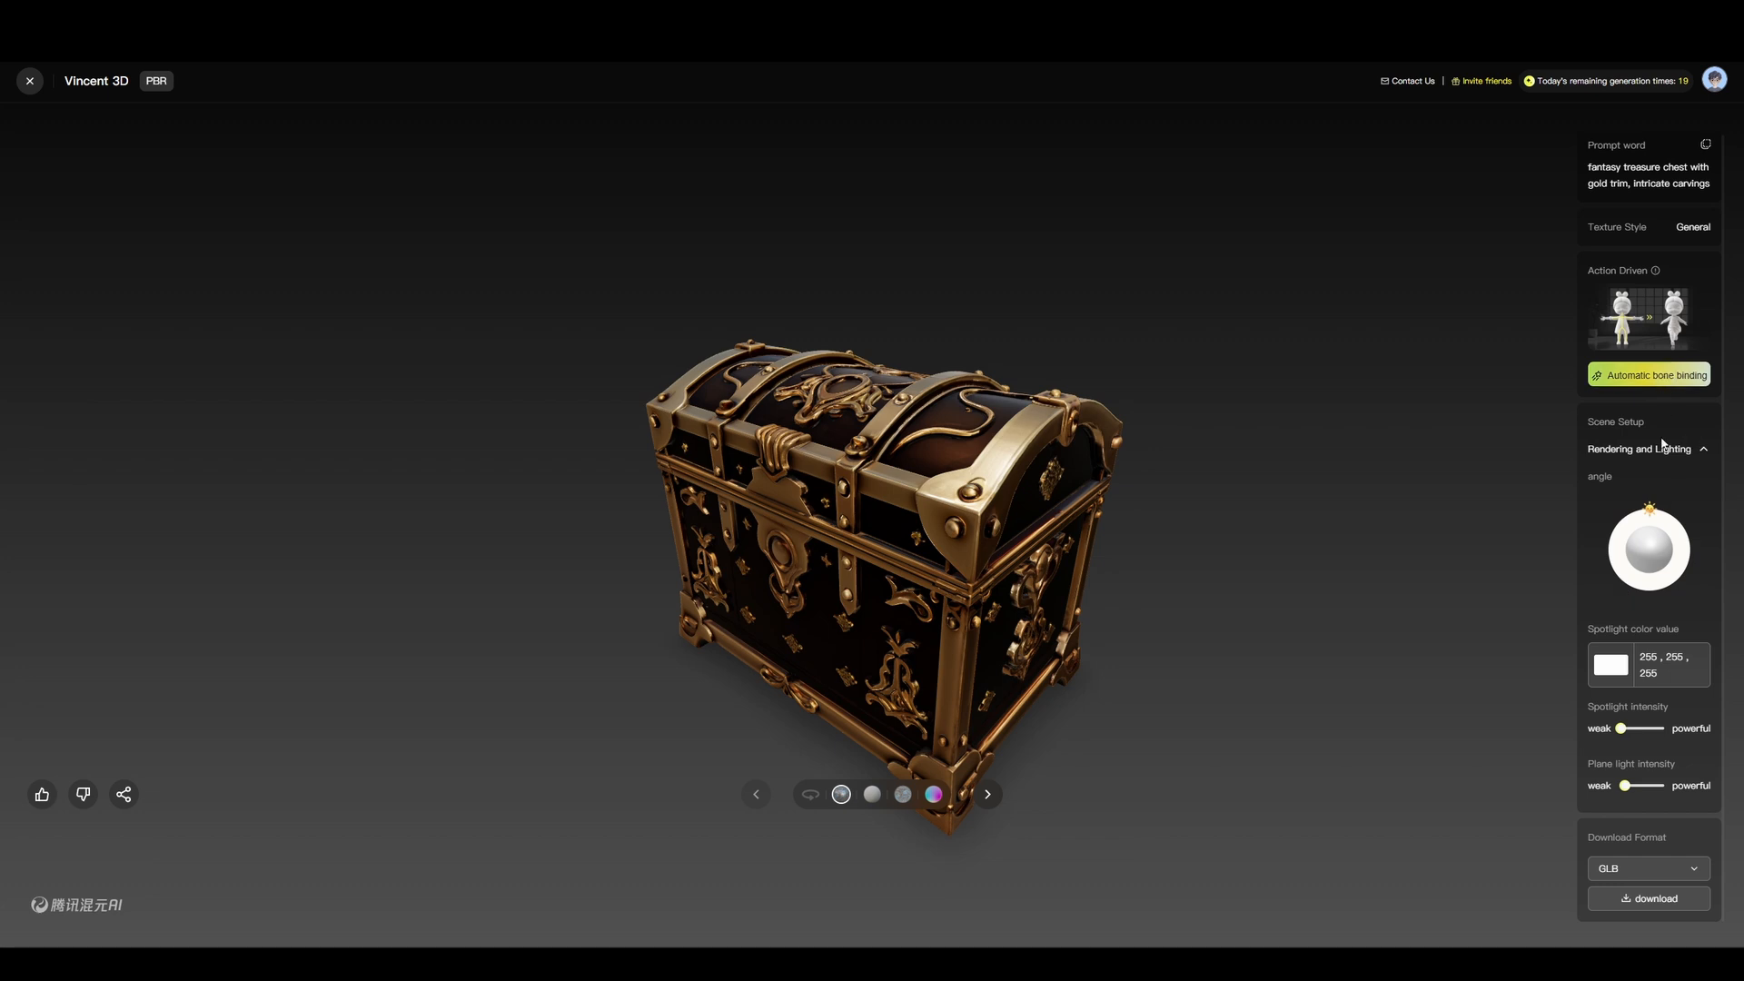
left_click(1634, 870)
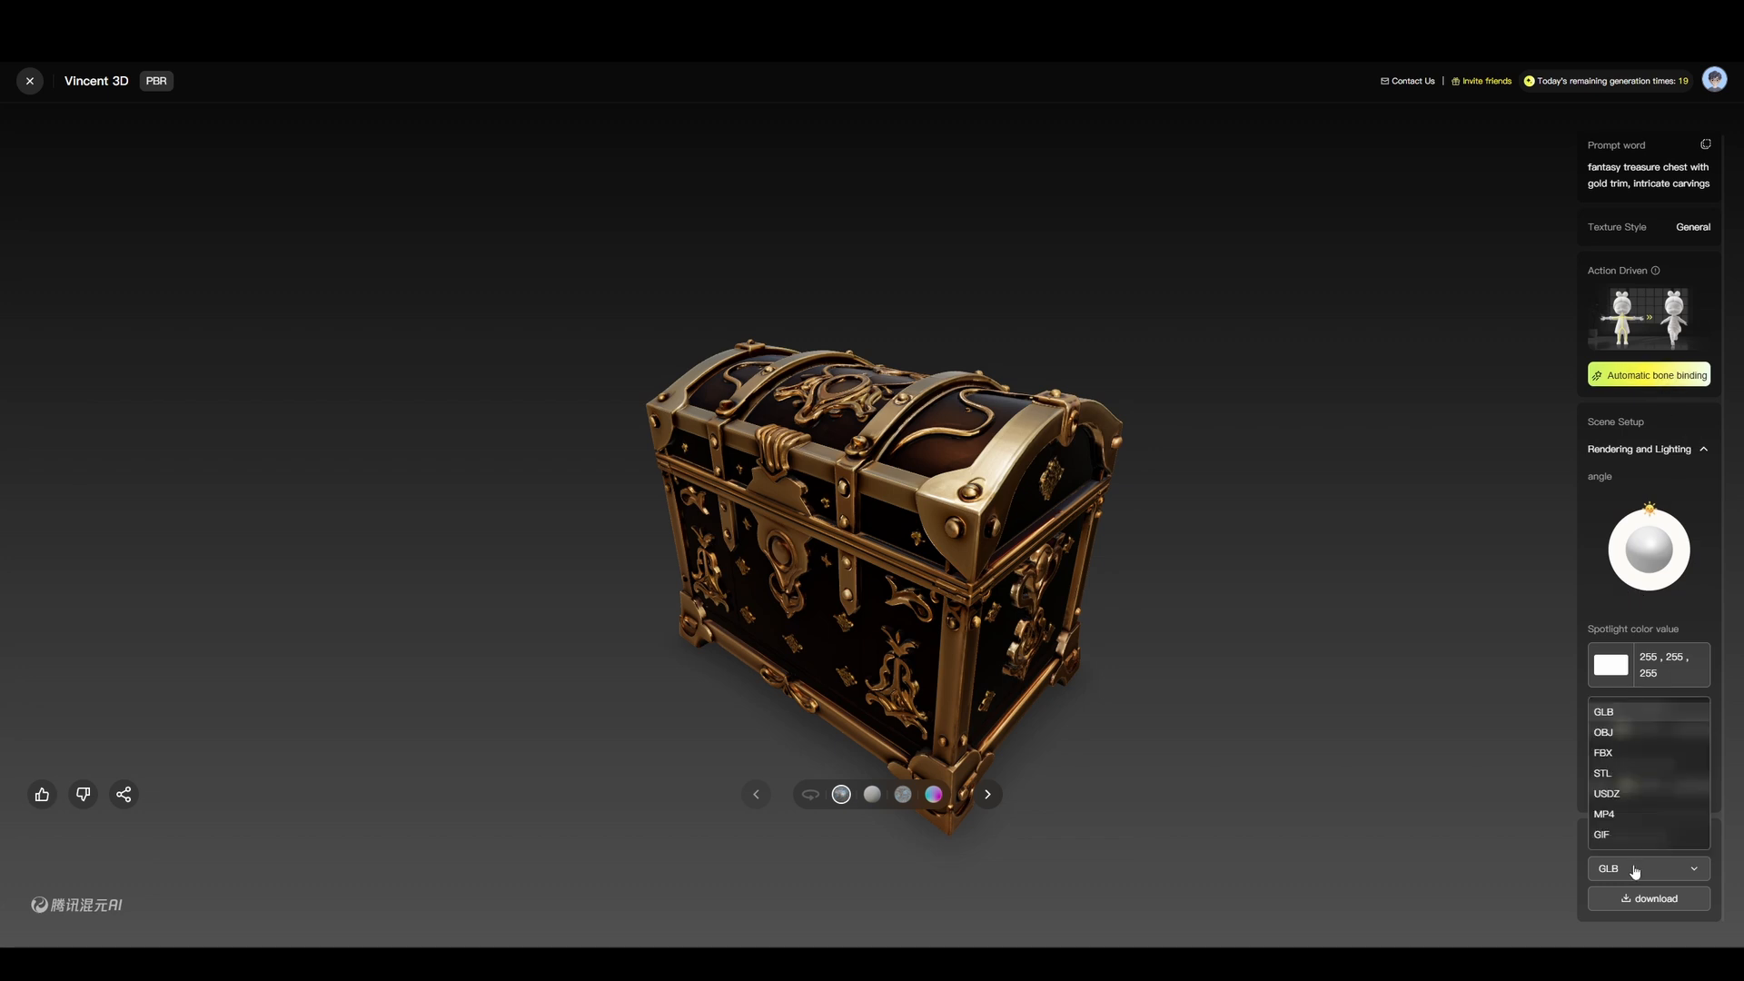
left_click(1635, 757)
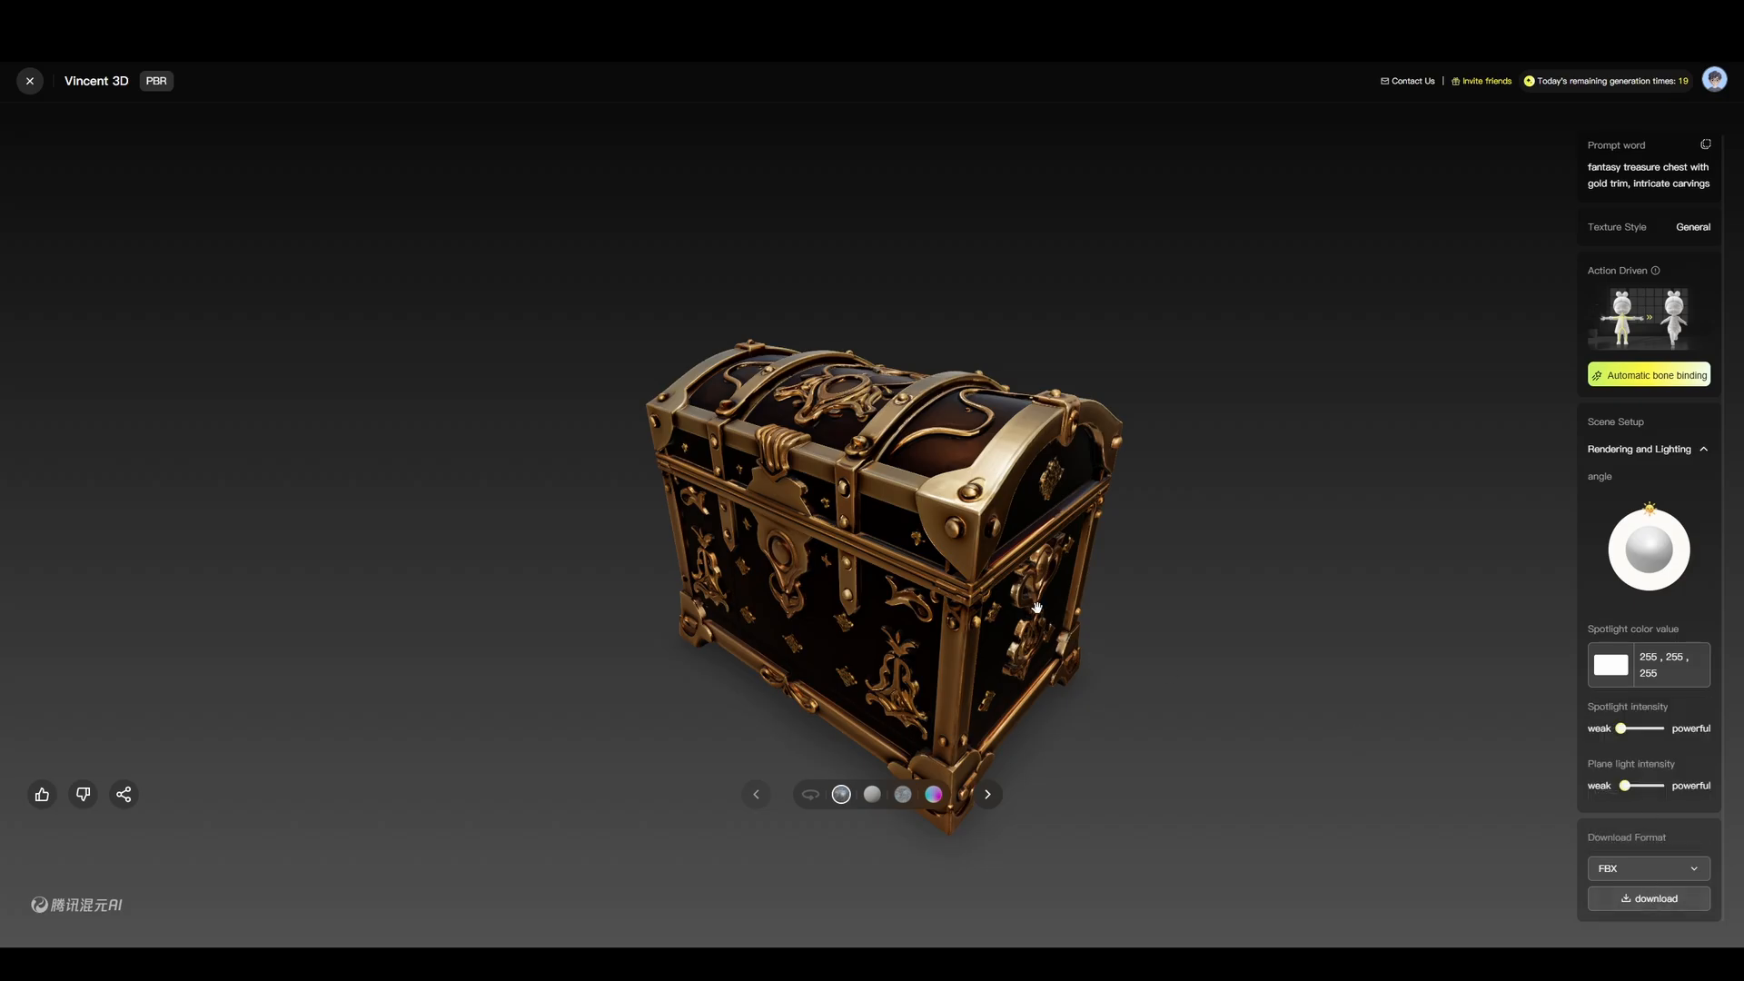
Compare the chest's untextured, Albedo, Normal and textured displays, and examine the textured chest from different angles
left_click(871, 795)
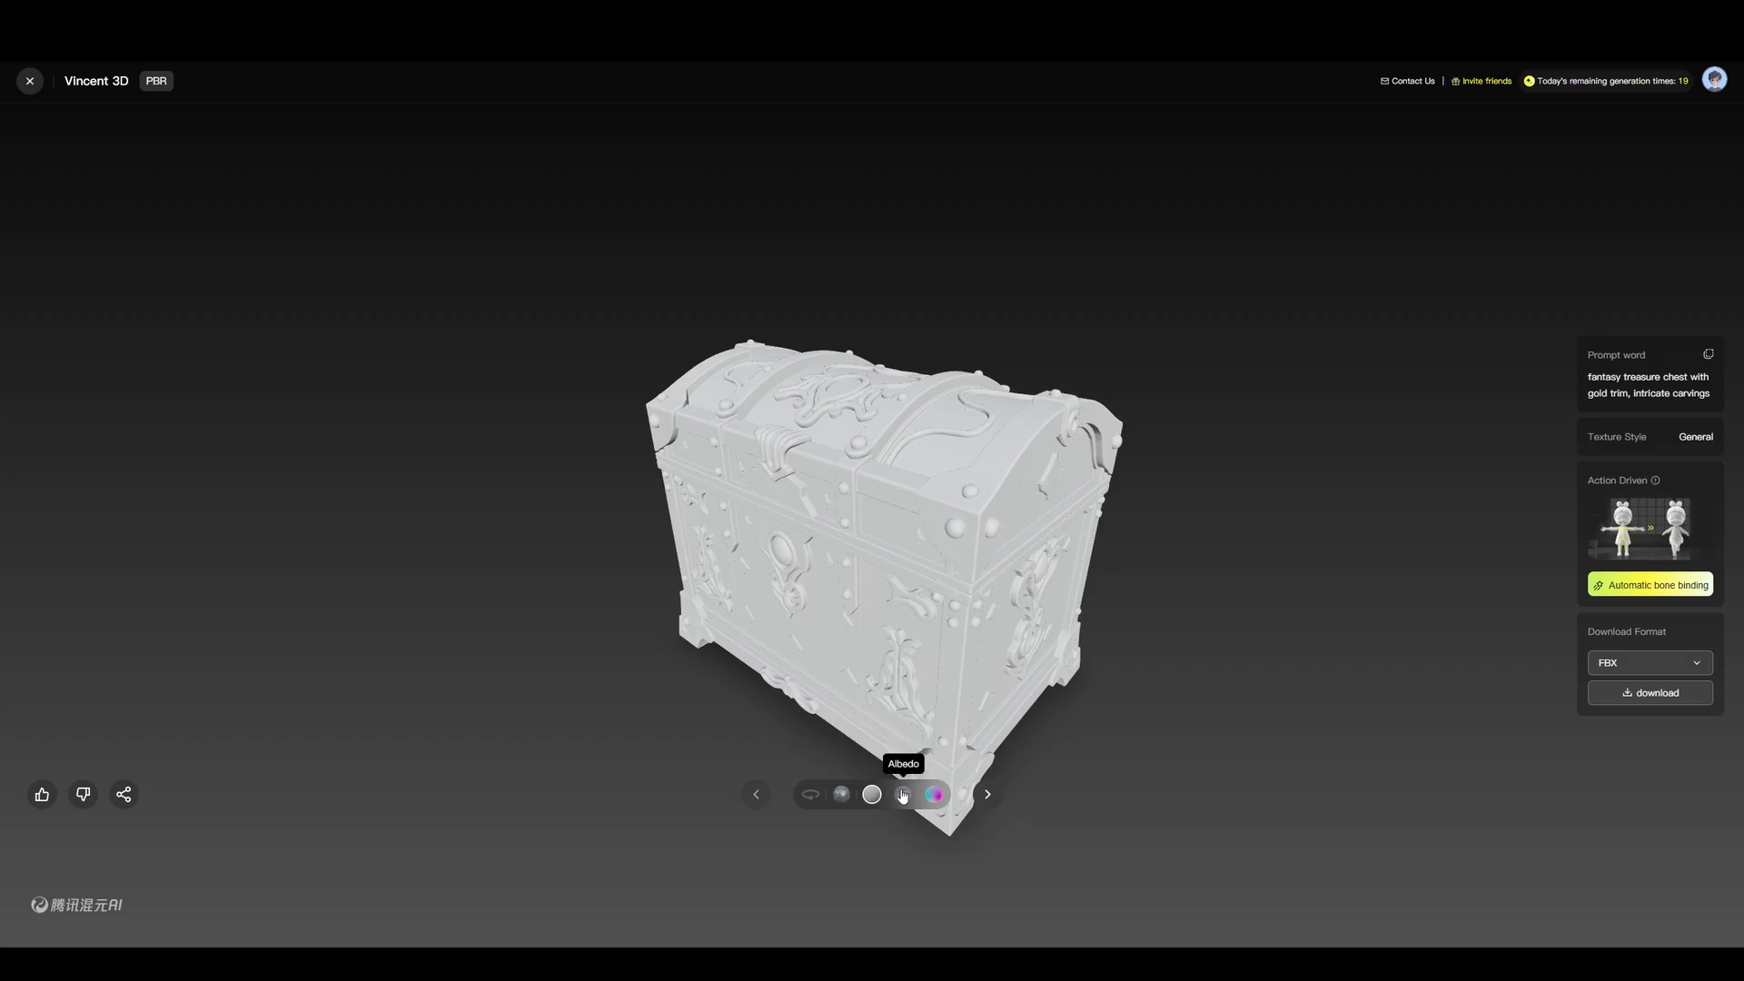
left_click(902, 795)
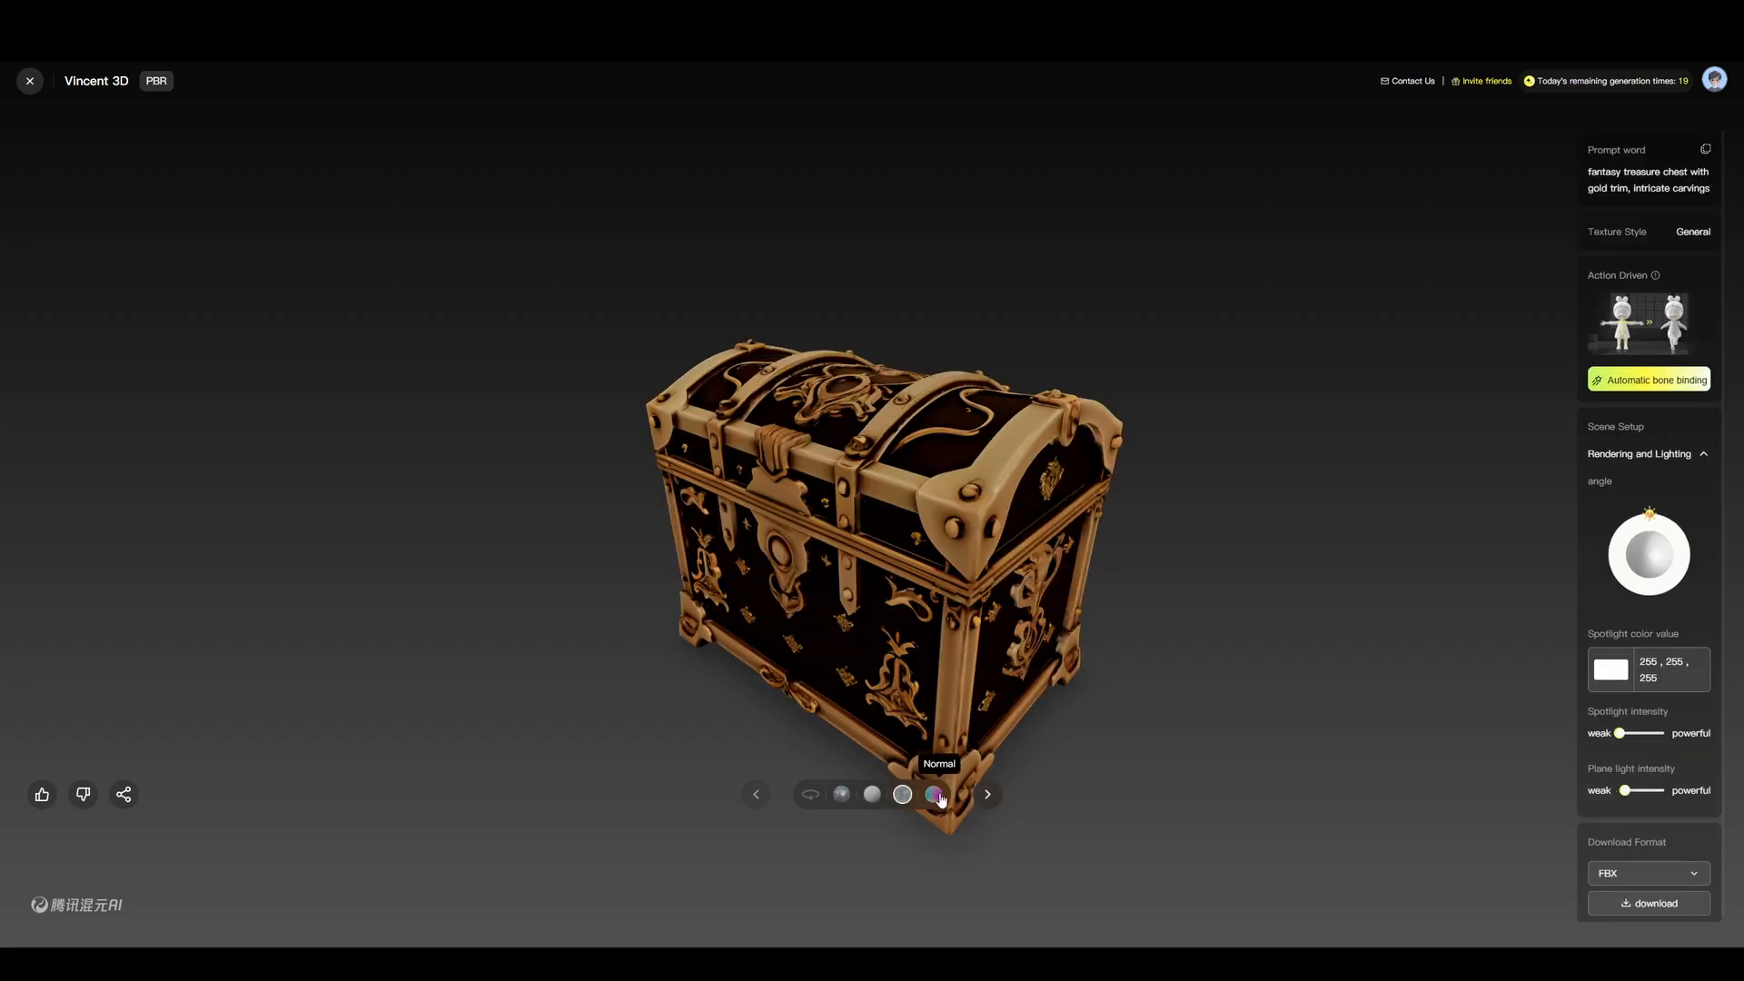
left_click(940, 798)
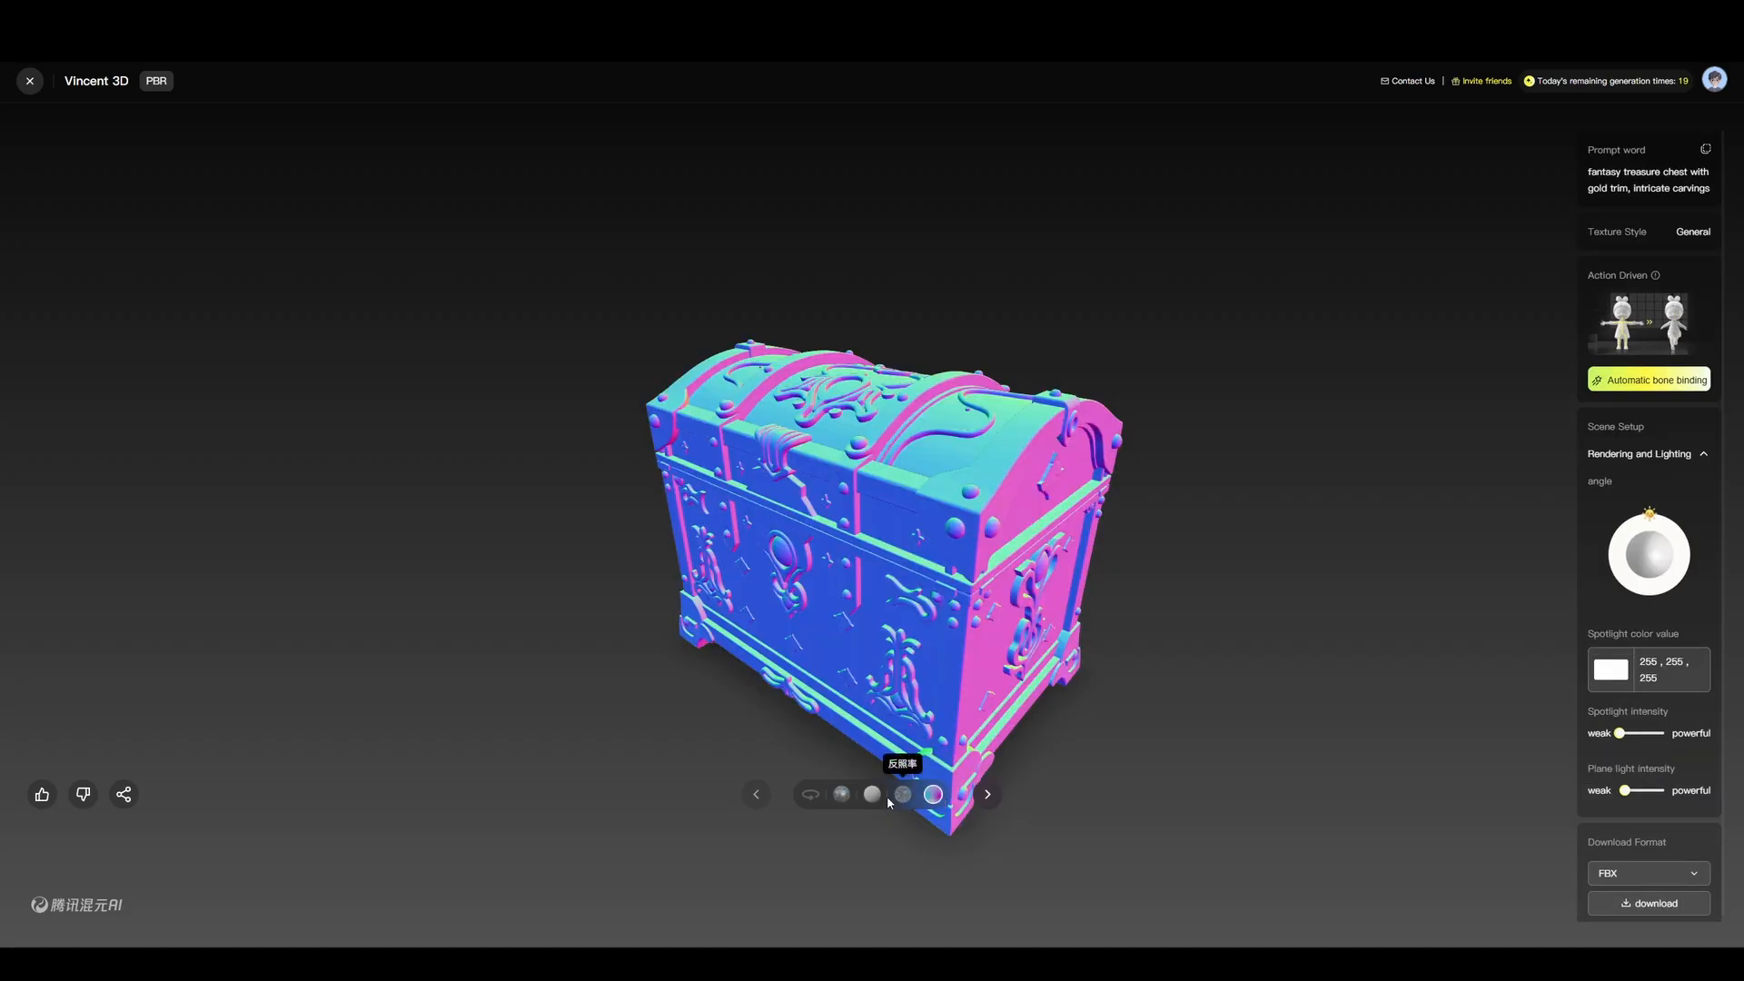
left_click(841, 794)
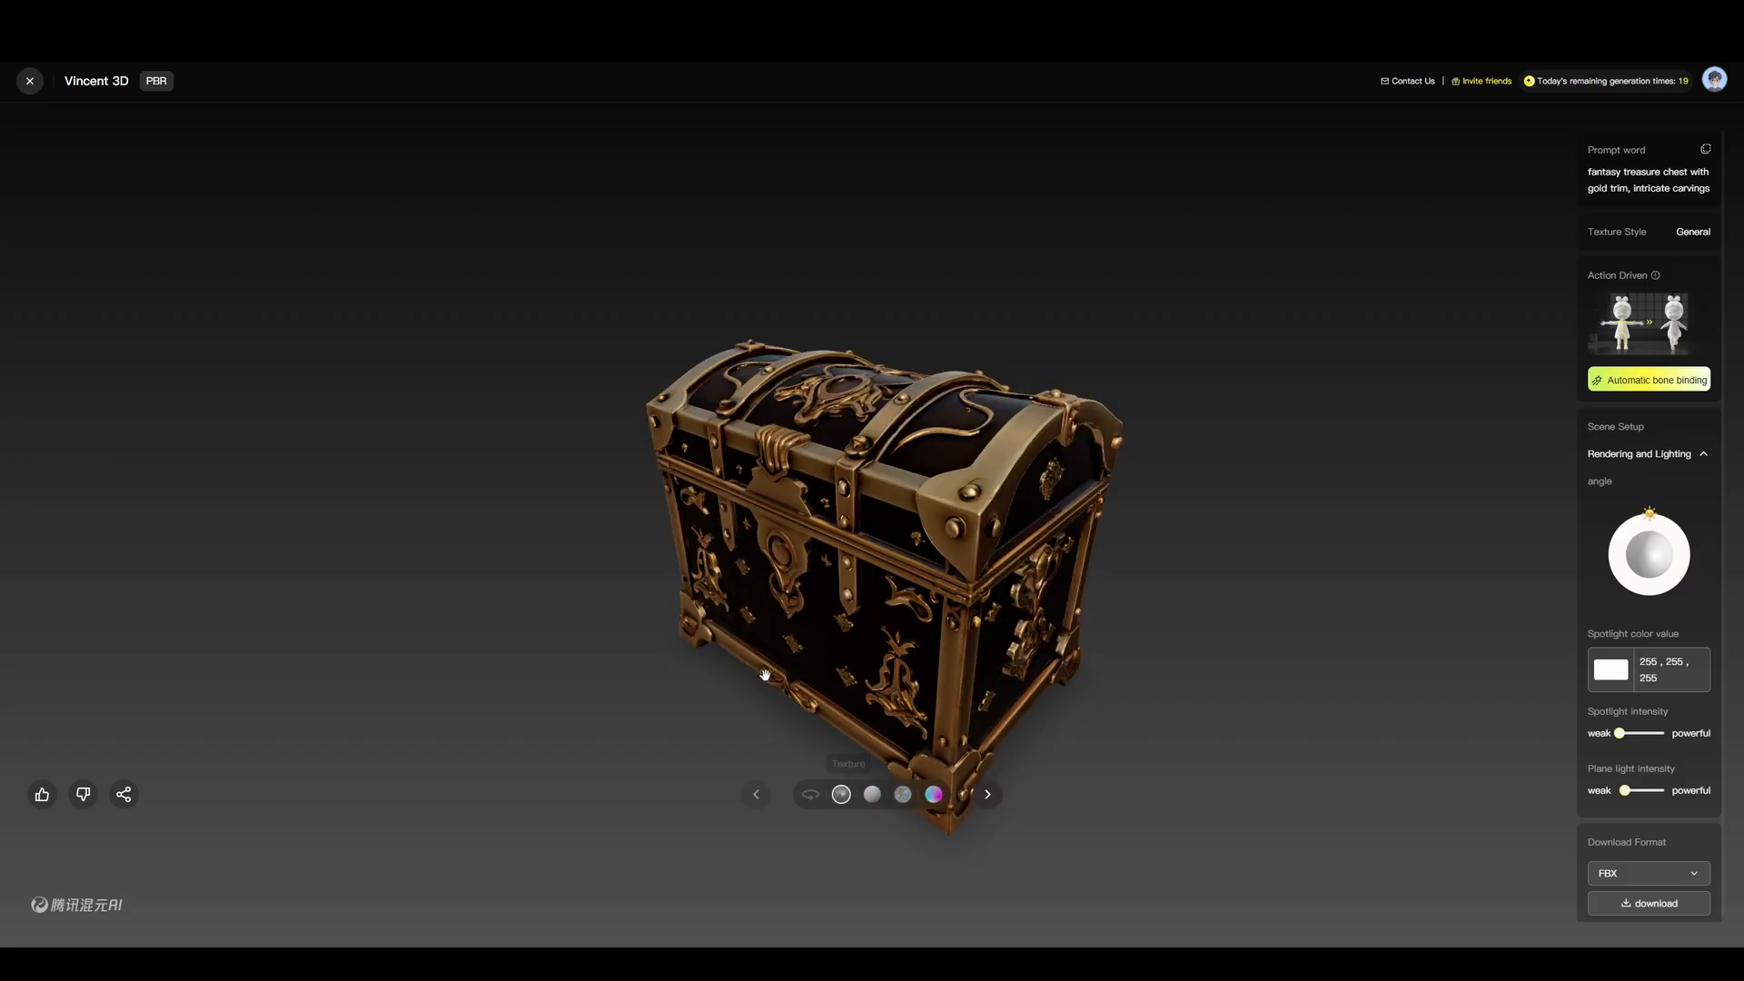
left_click_drag(777, 673, 899, 635)
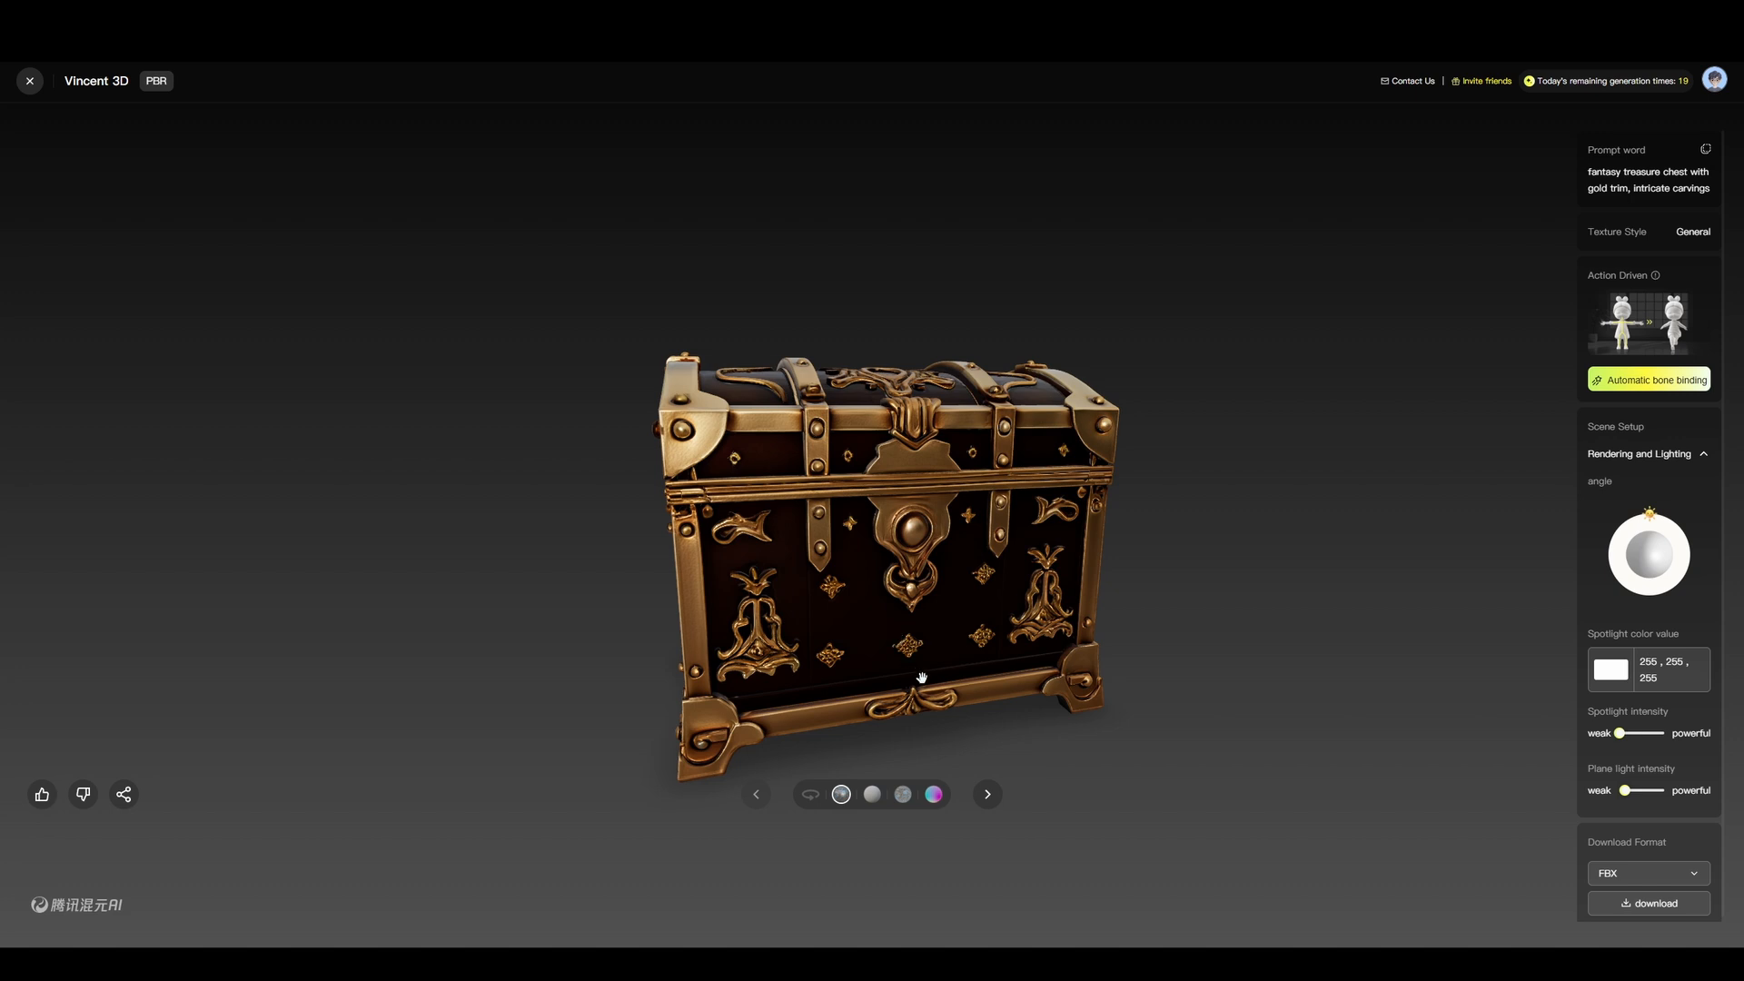
left_click_drag(1006, 573, 952, 587)
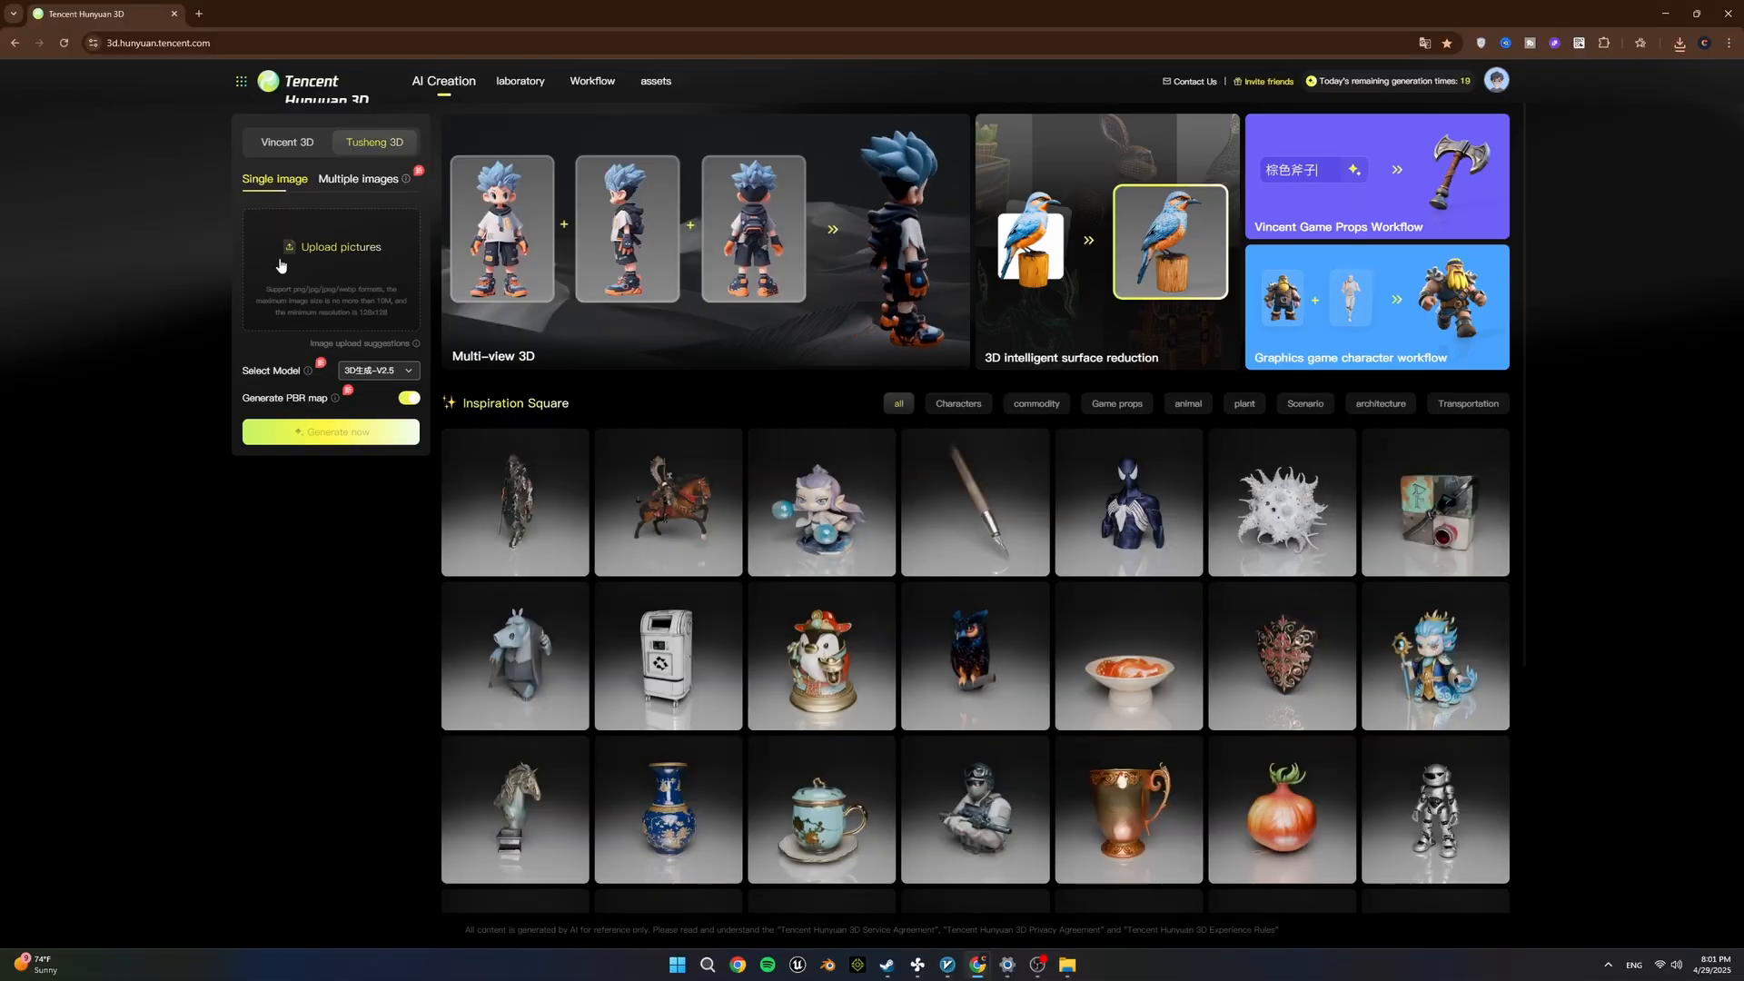
Upload the brown New Balance 480 sneakers image from Downloads as a single image and generate its 3D model
left_click(281, 264)
left_click(308, 130)
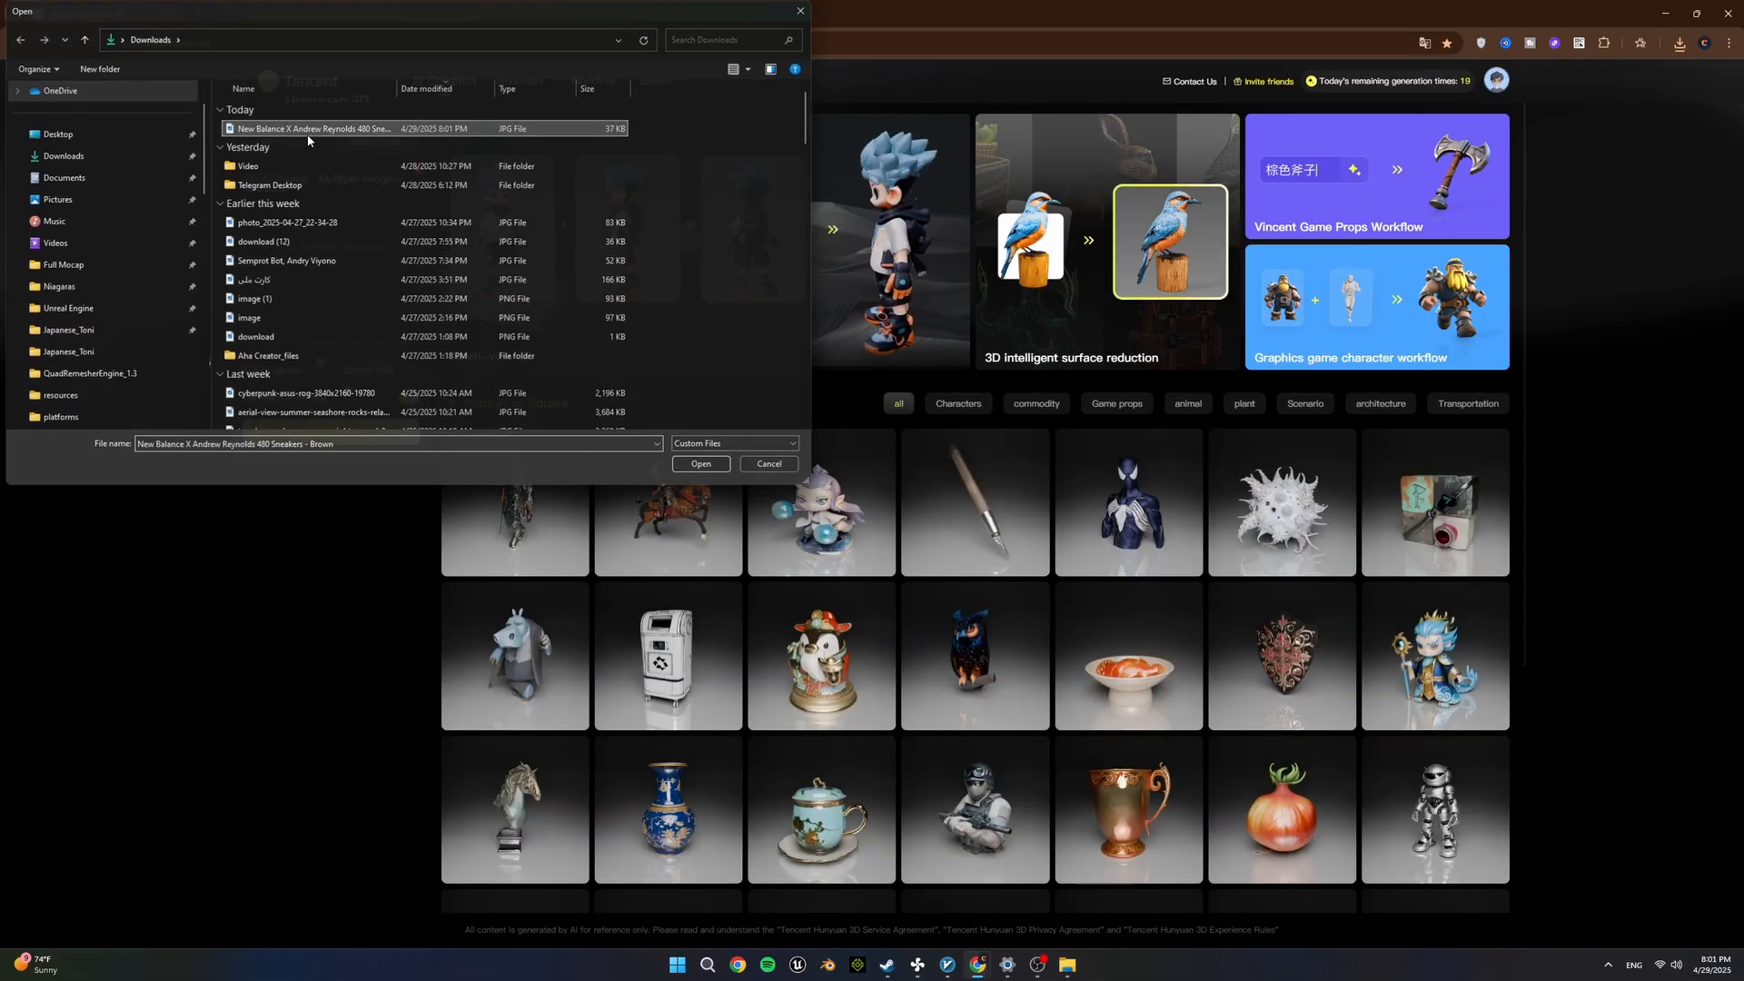
double_click(308, 132)
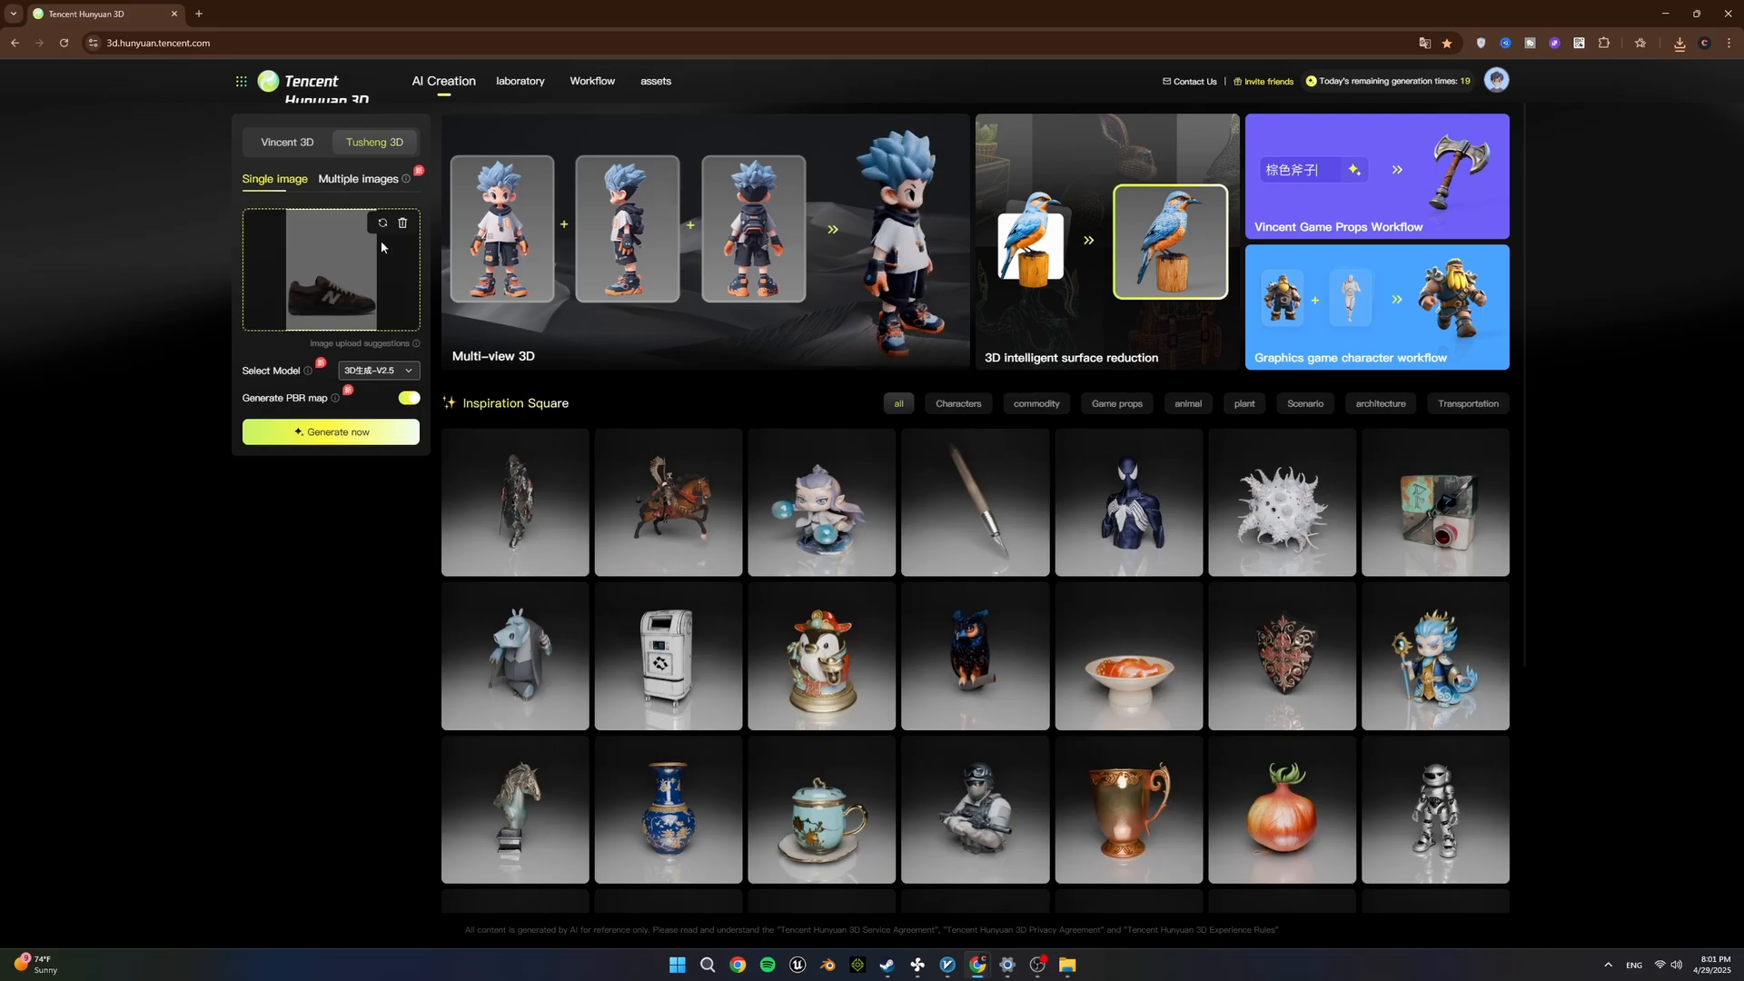
left_click(370, 443)
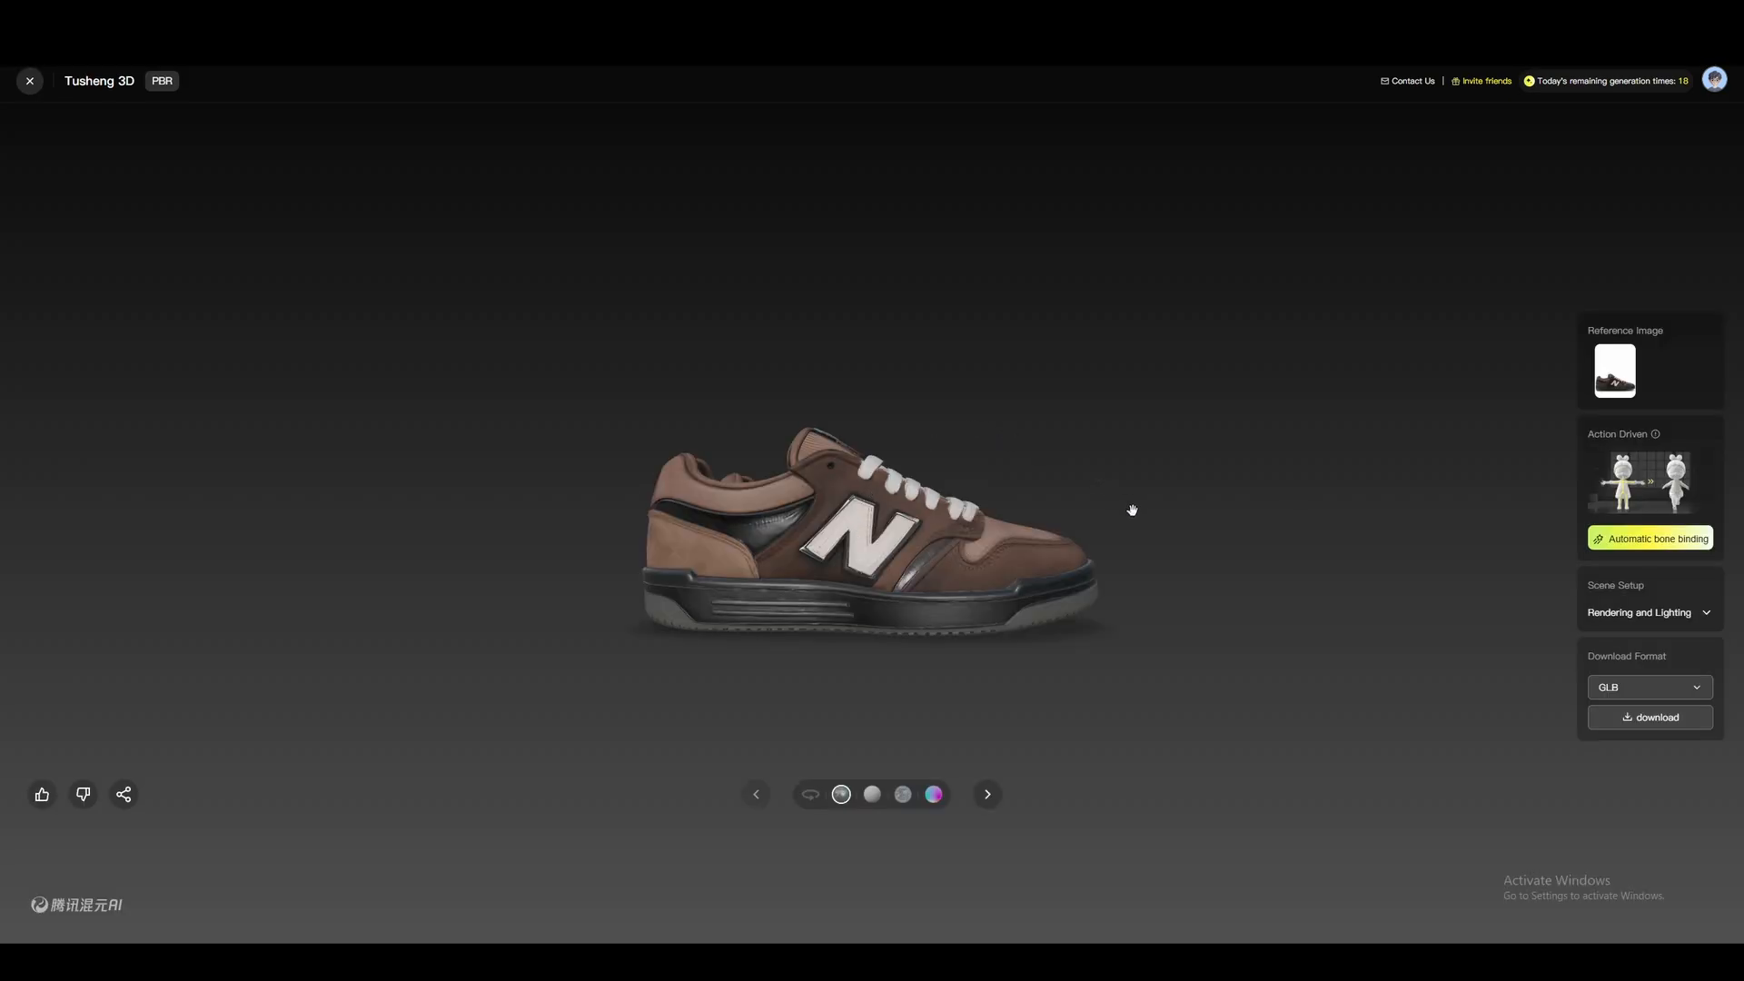
Examine the generated sneakers from the front and sides, checking the laces, logo and surface texture up close
left_click_drag(1127, 522, 875, 571)
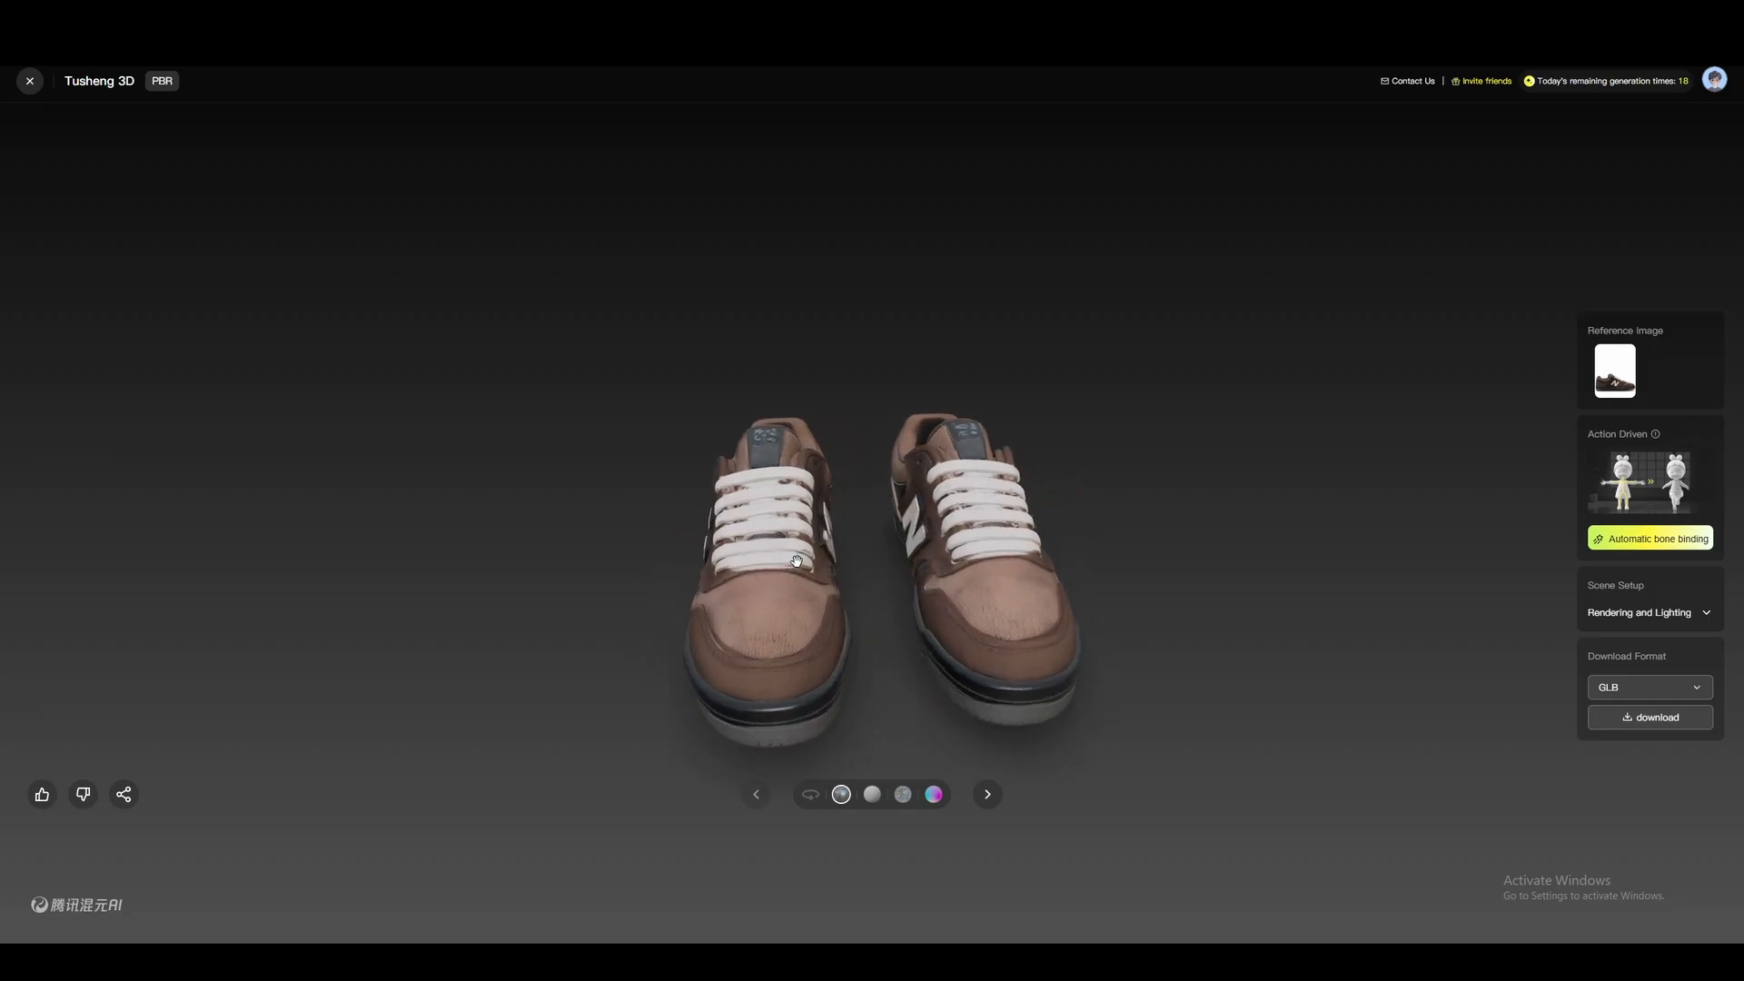
scroll(796, 561, "up", 5)
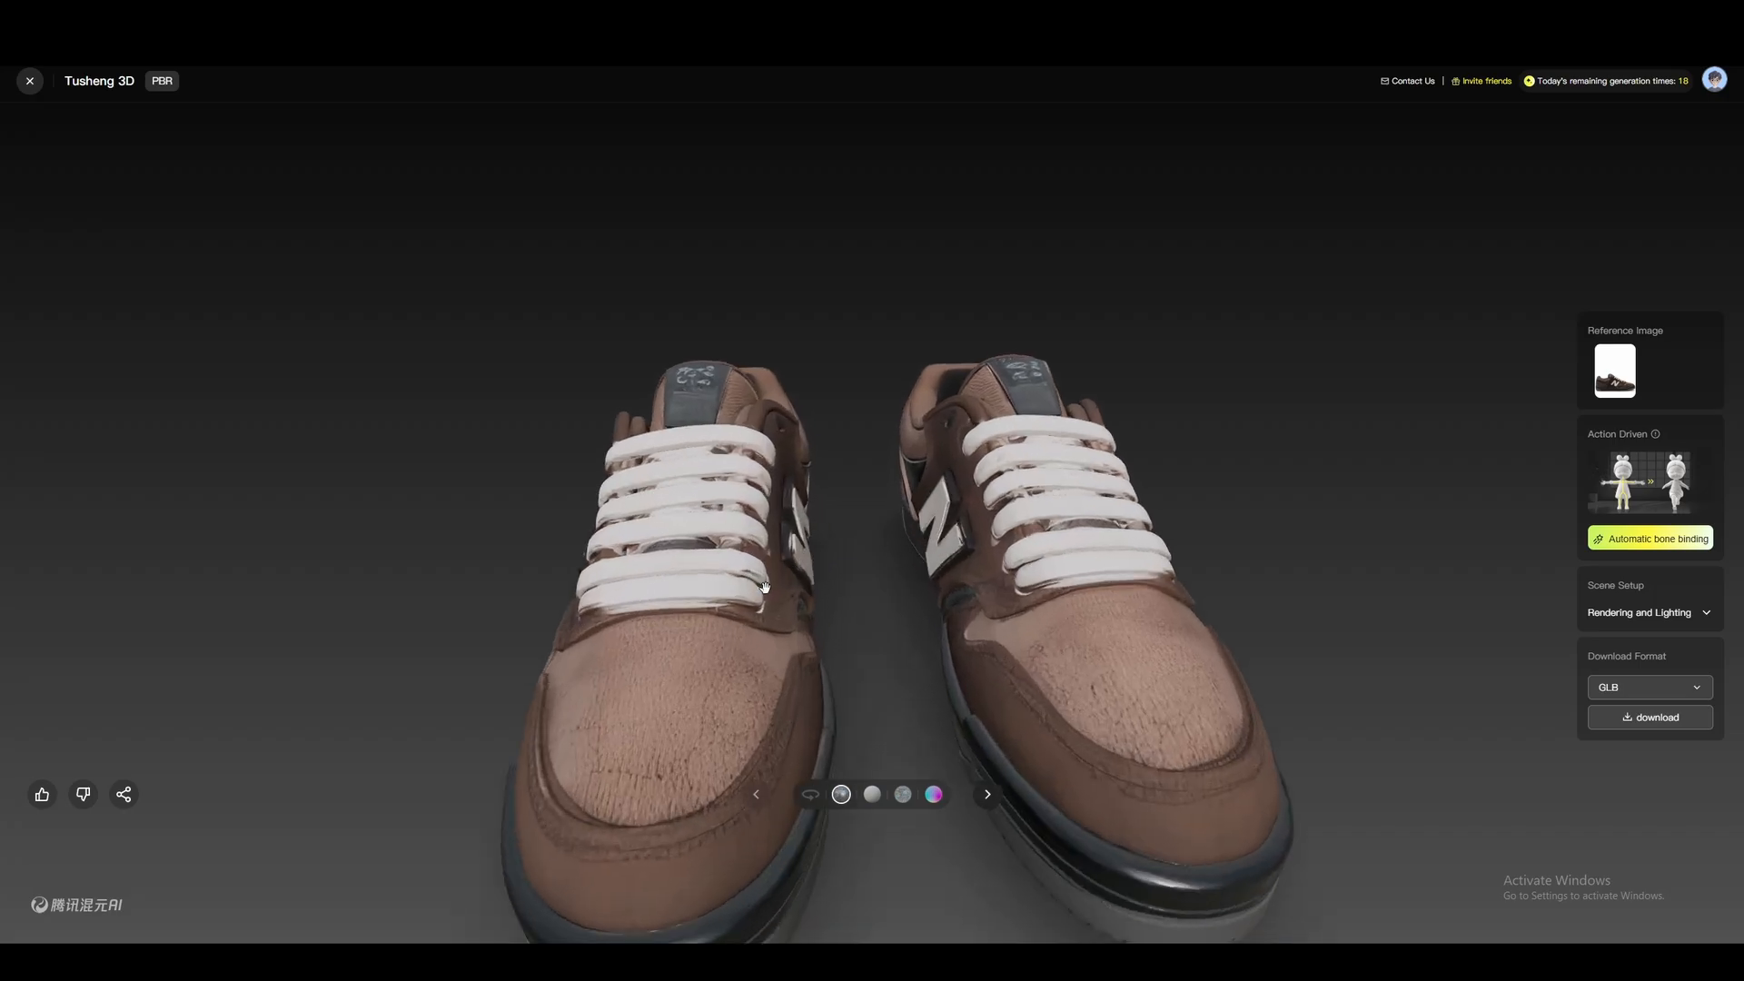
left_click_drag(765, 587, 799, 542)
scroll(899, 544, "down", 5)
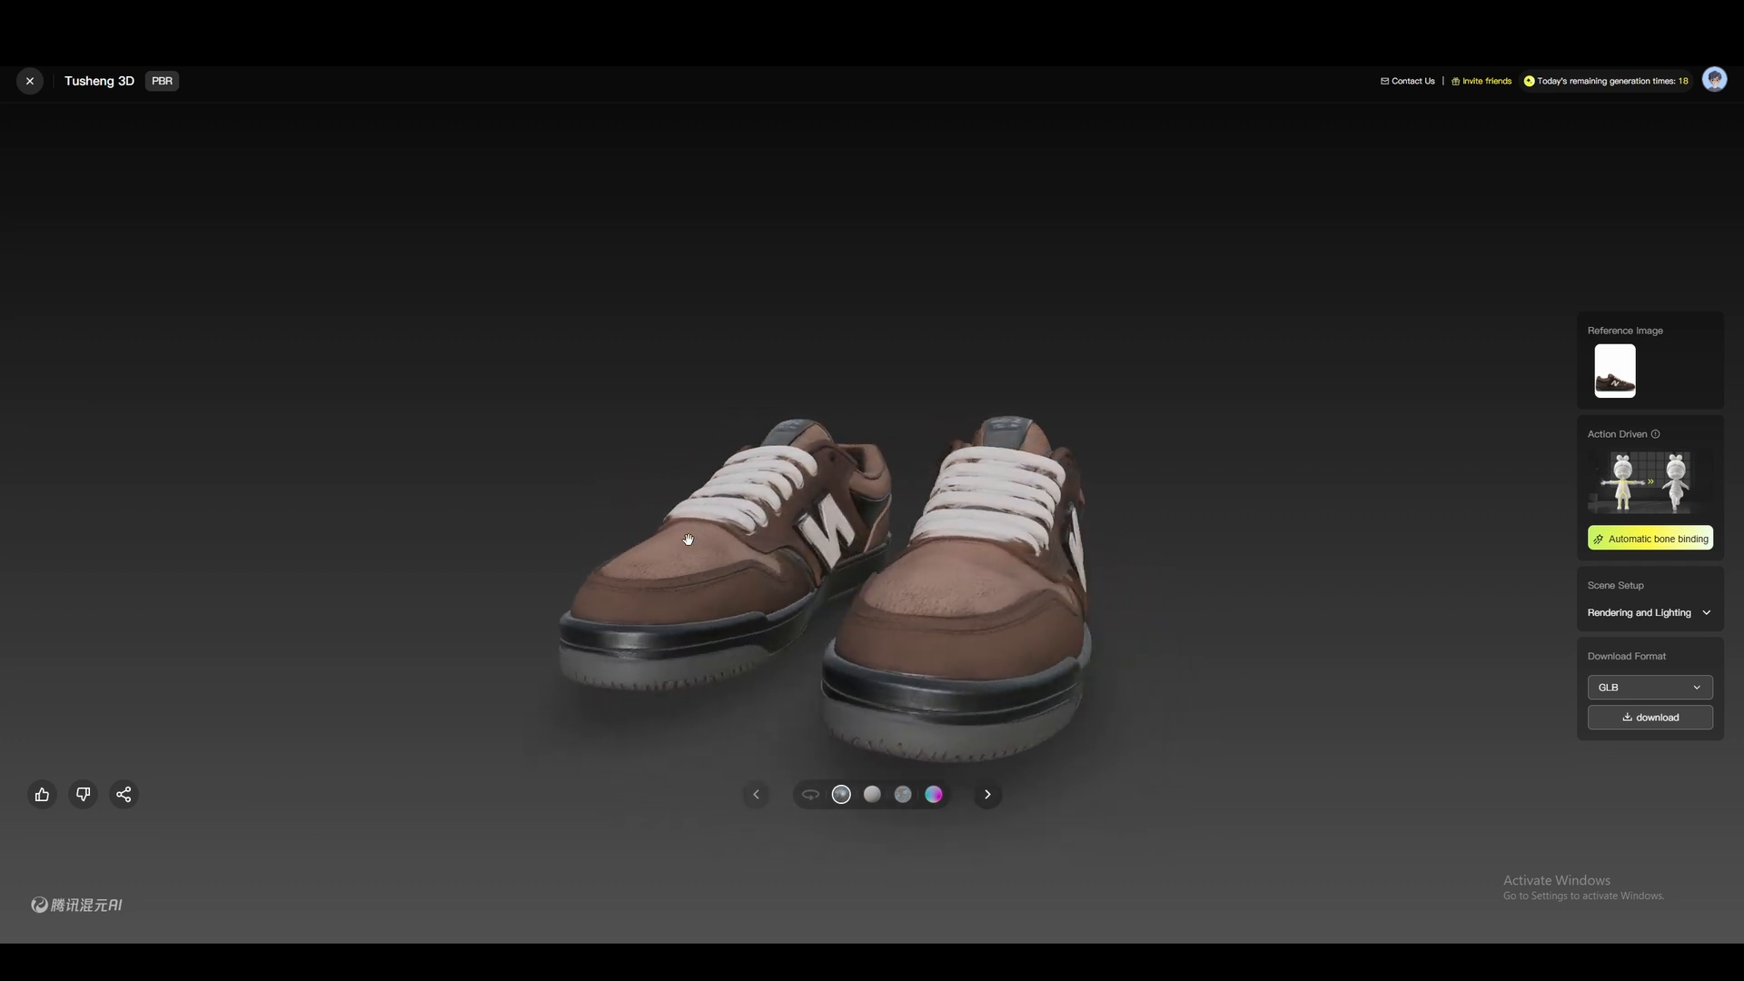
left_click_drag(620, 535, 1078, 513)
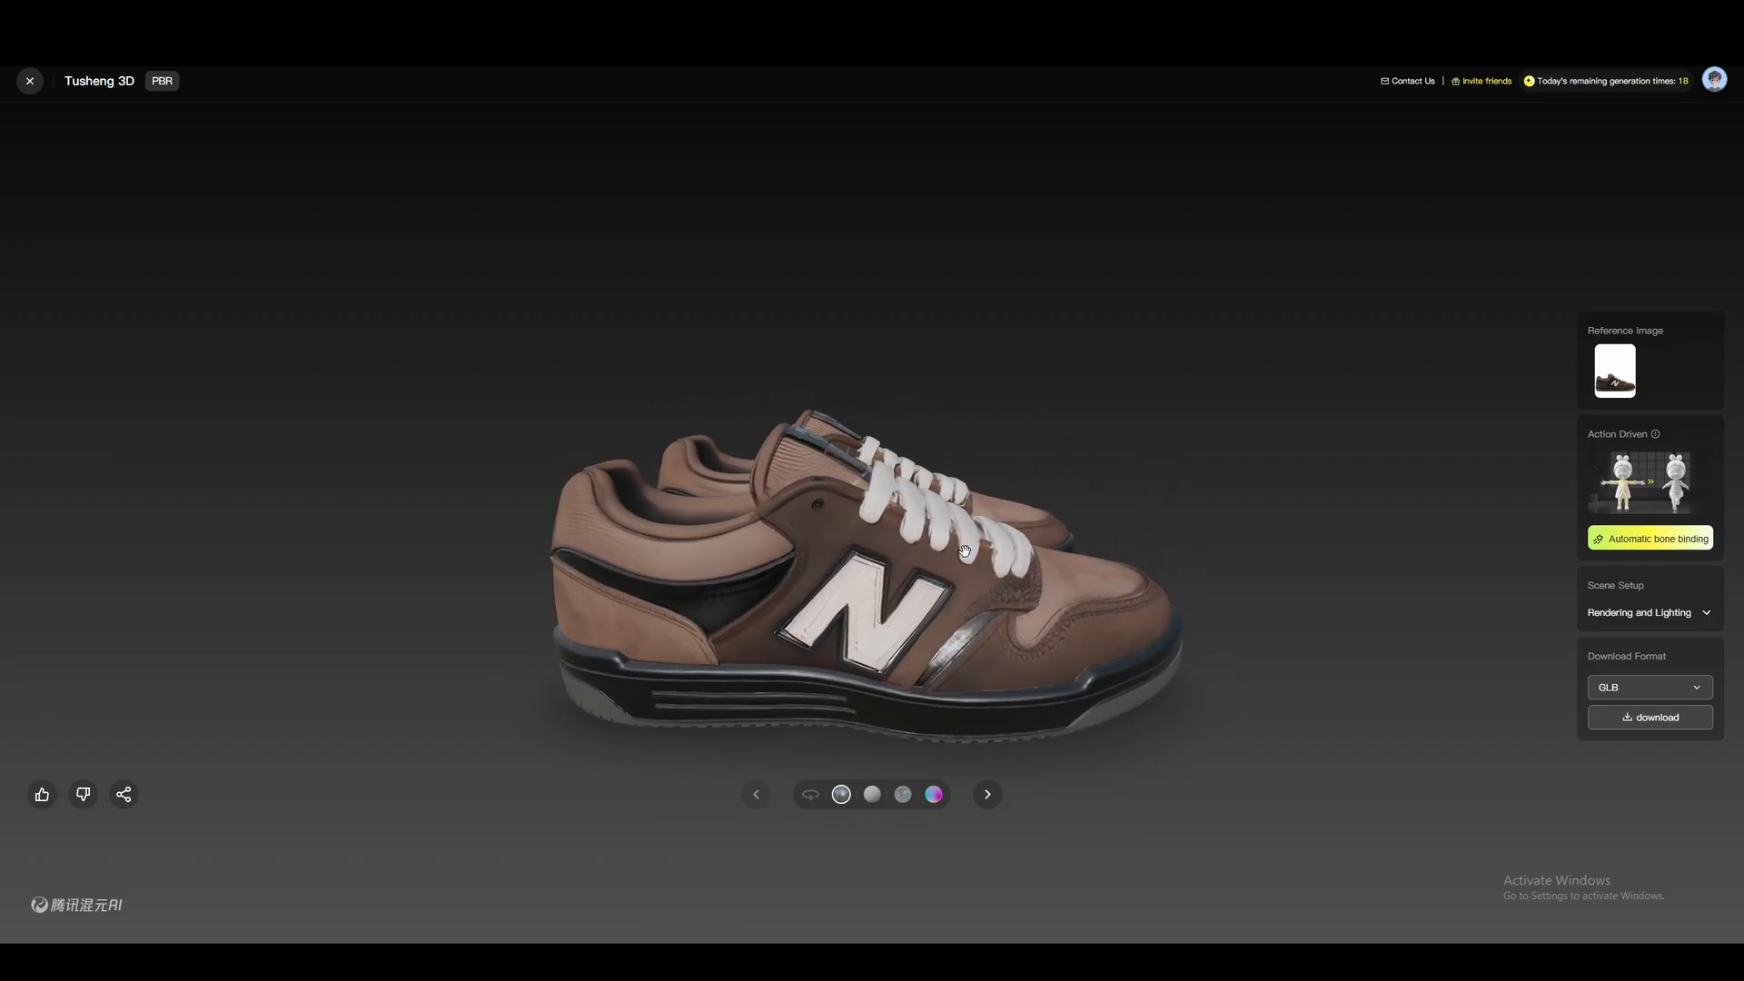
left_click_drag(967, 548, 904, 536)
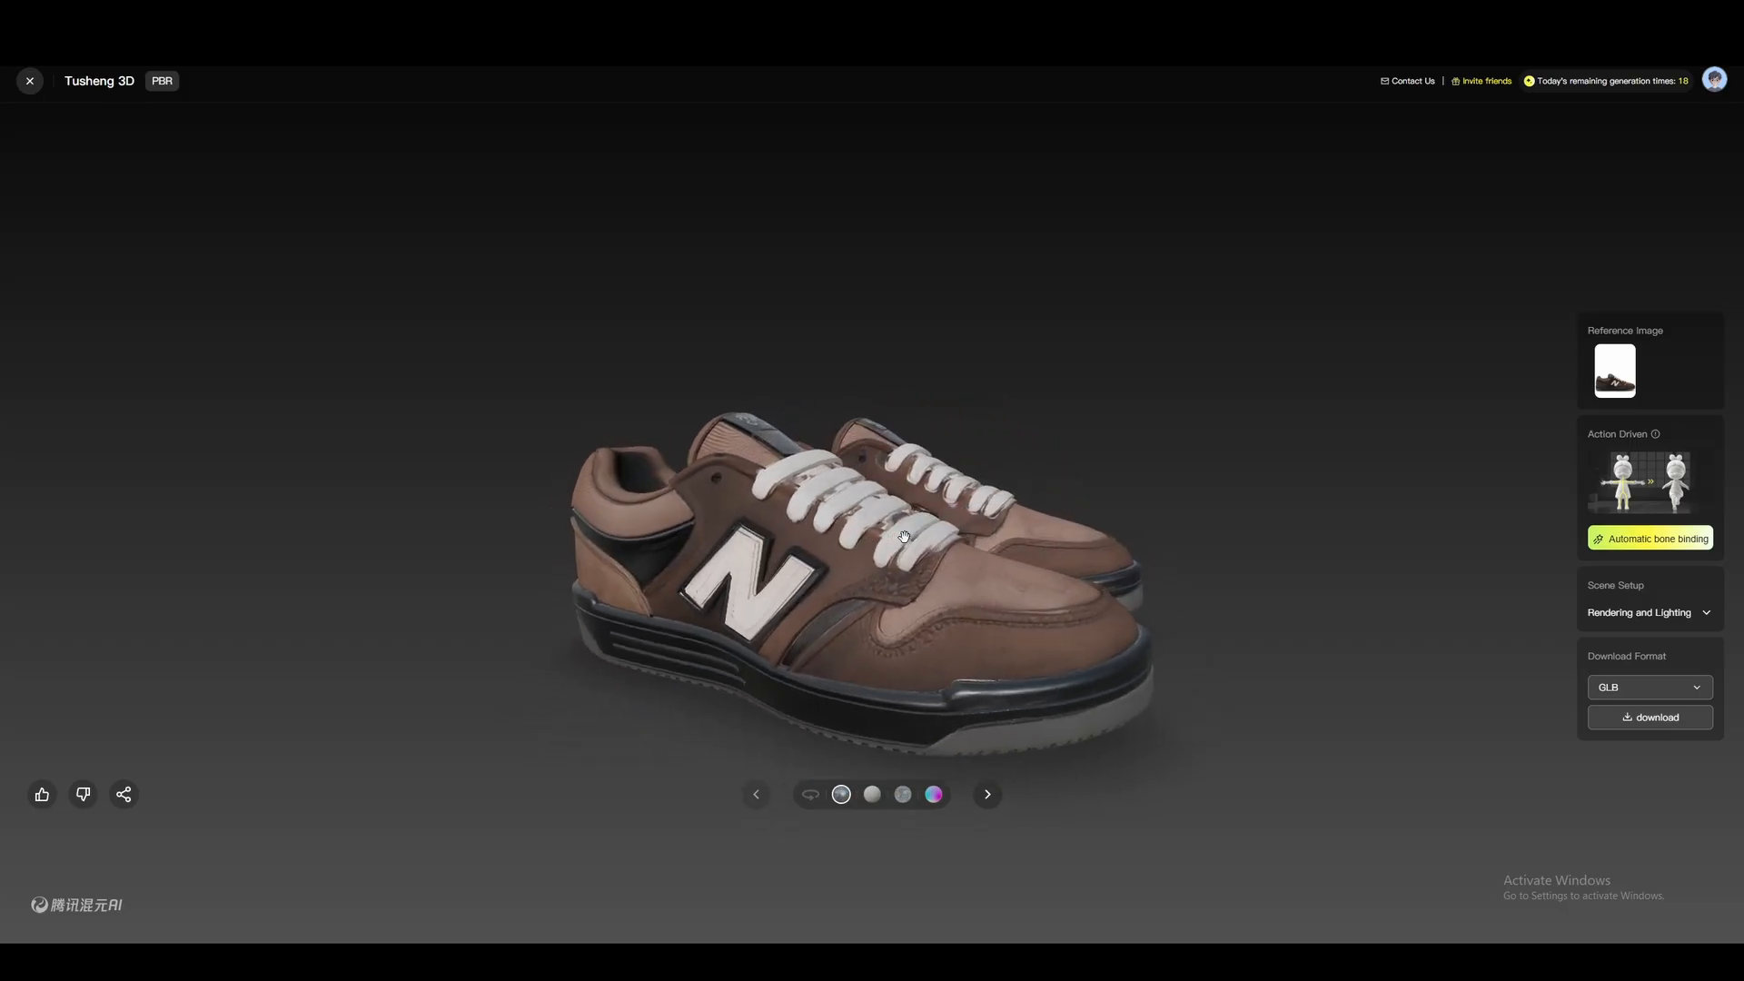
scroll(879, 586, "down", 3)
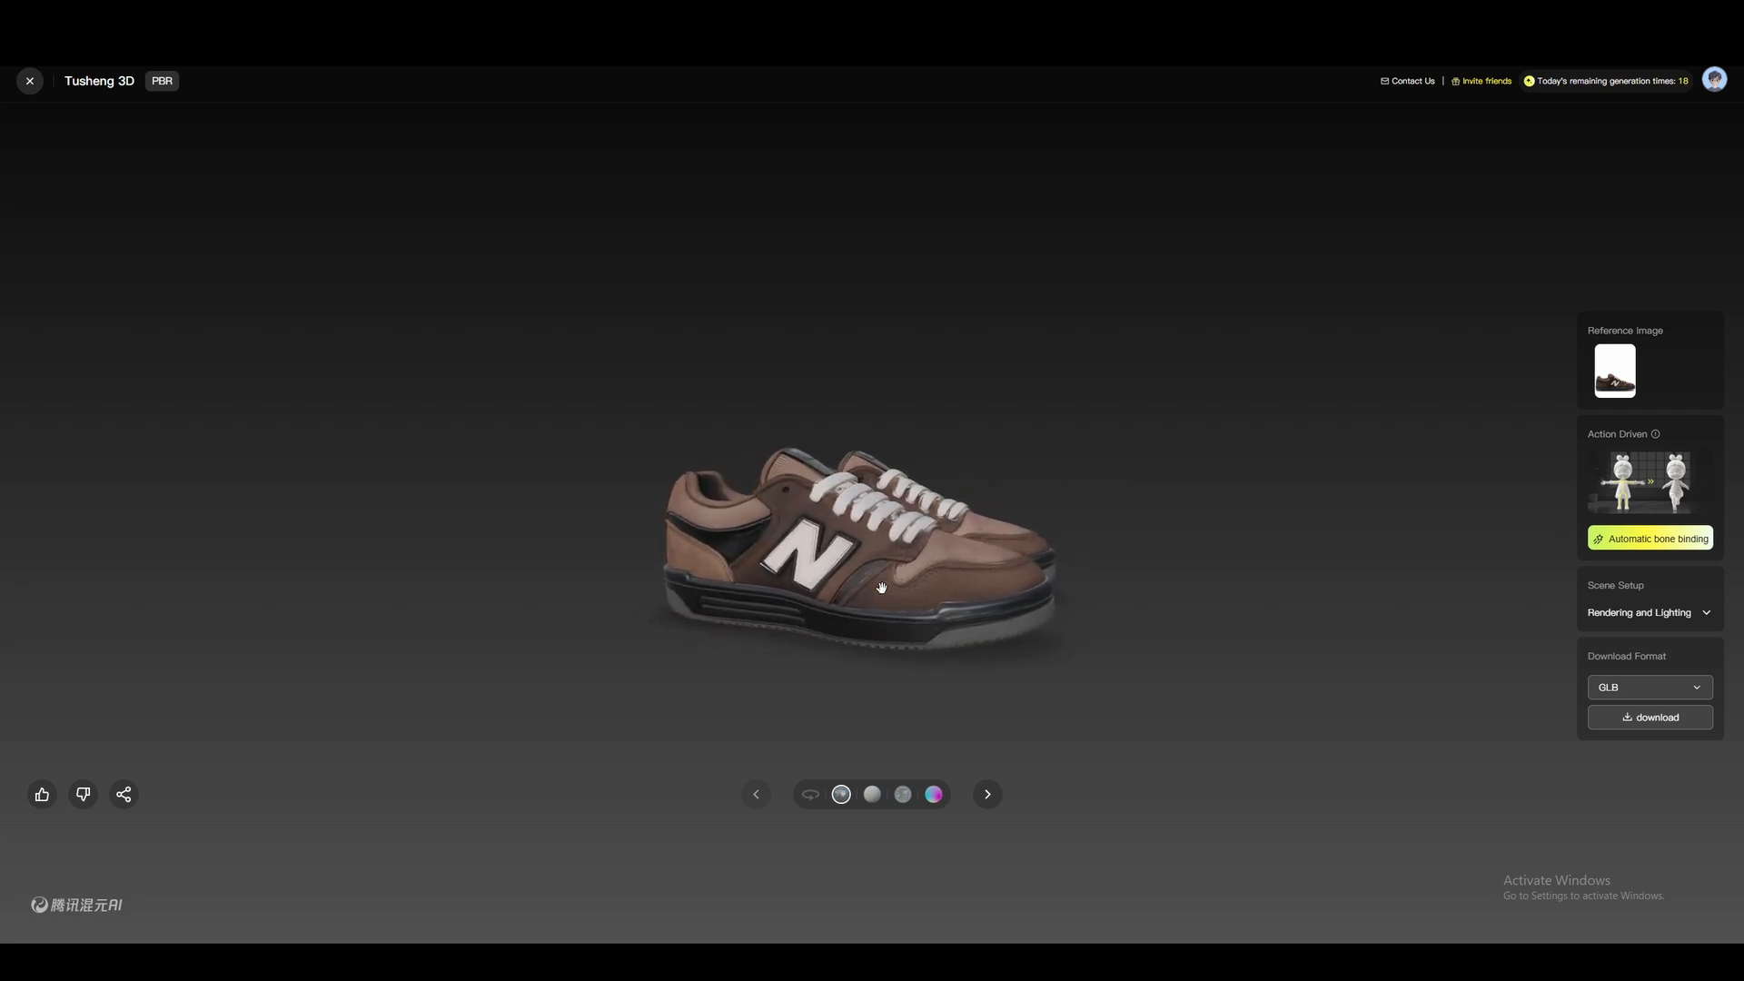
left_click_drag(881, 588, 946, 569)
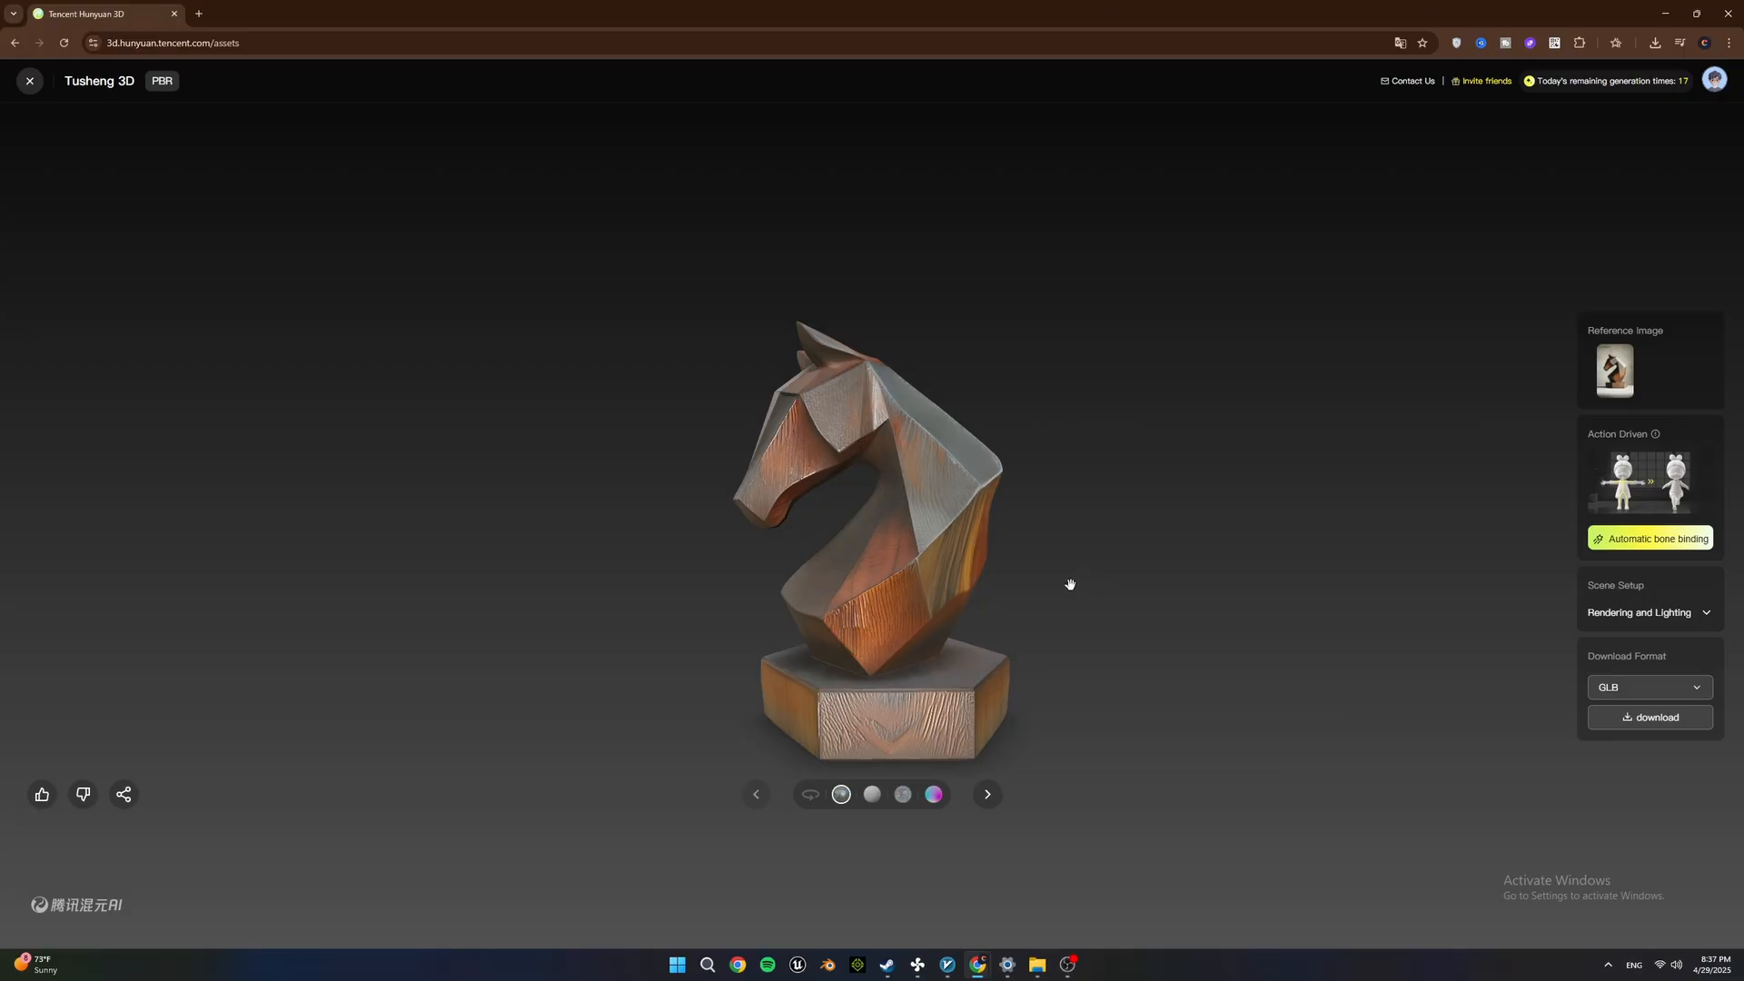
Check the wooden horse chess piece from several angles and download it in FBX format
left_click_drag(1069, 584, 222, 559)
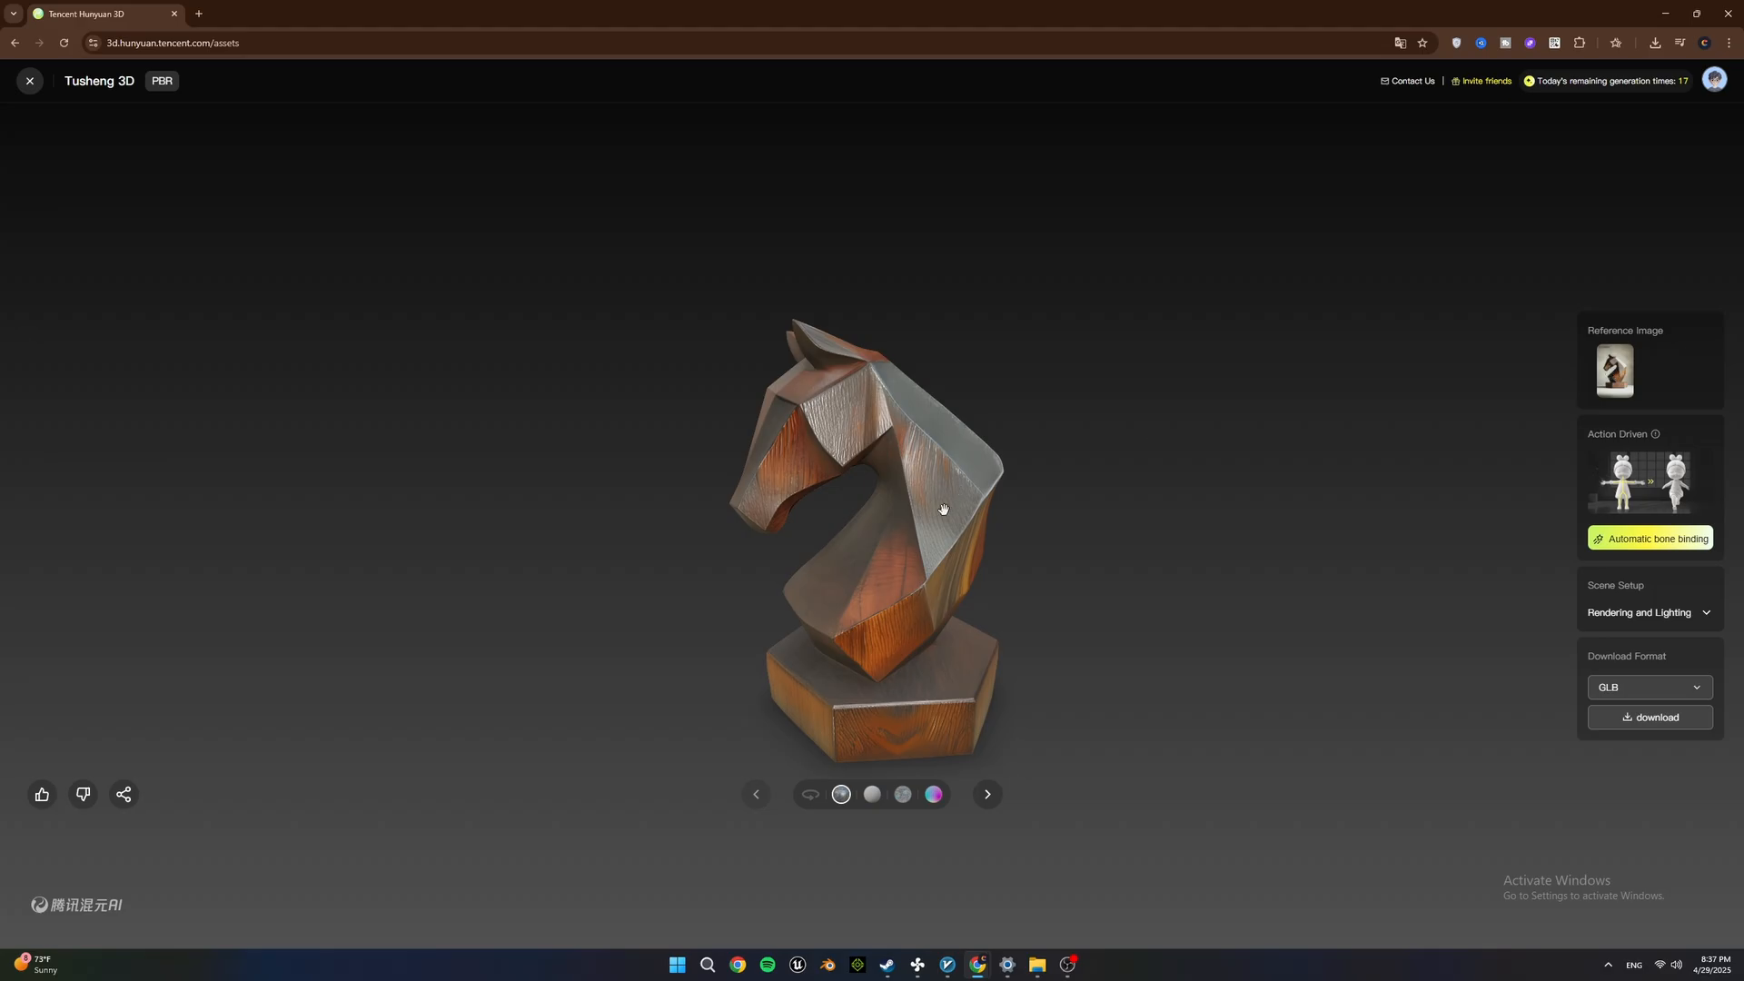
left_click_drag(942, 509, 910, 494)
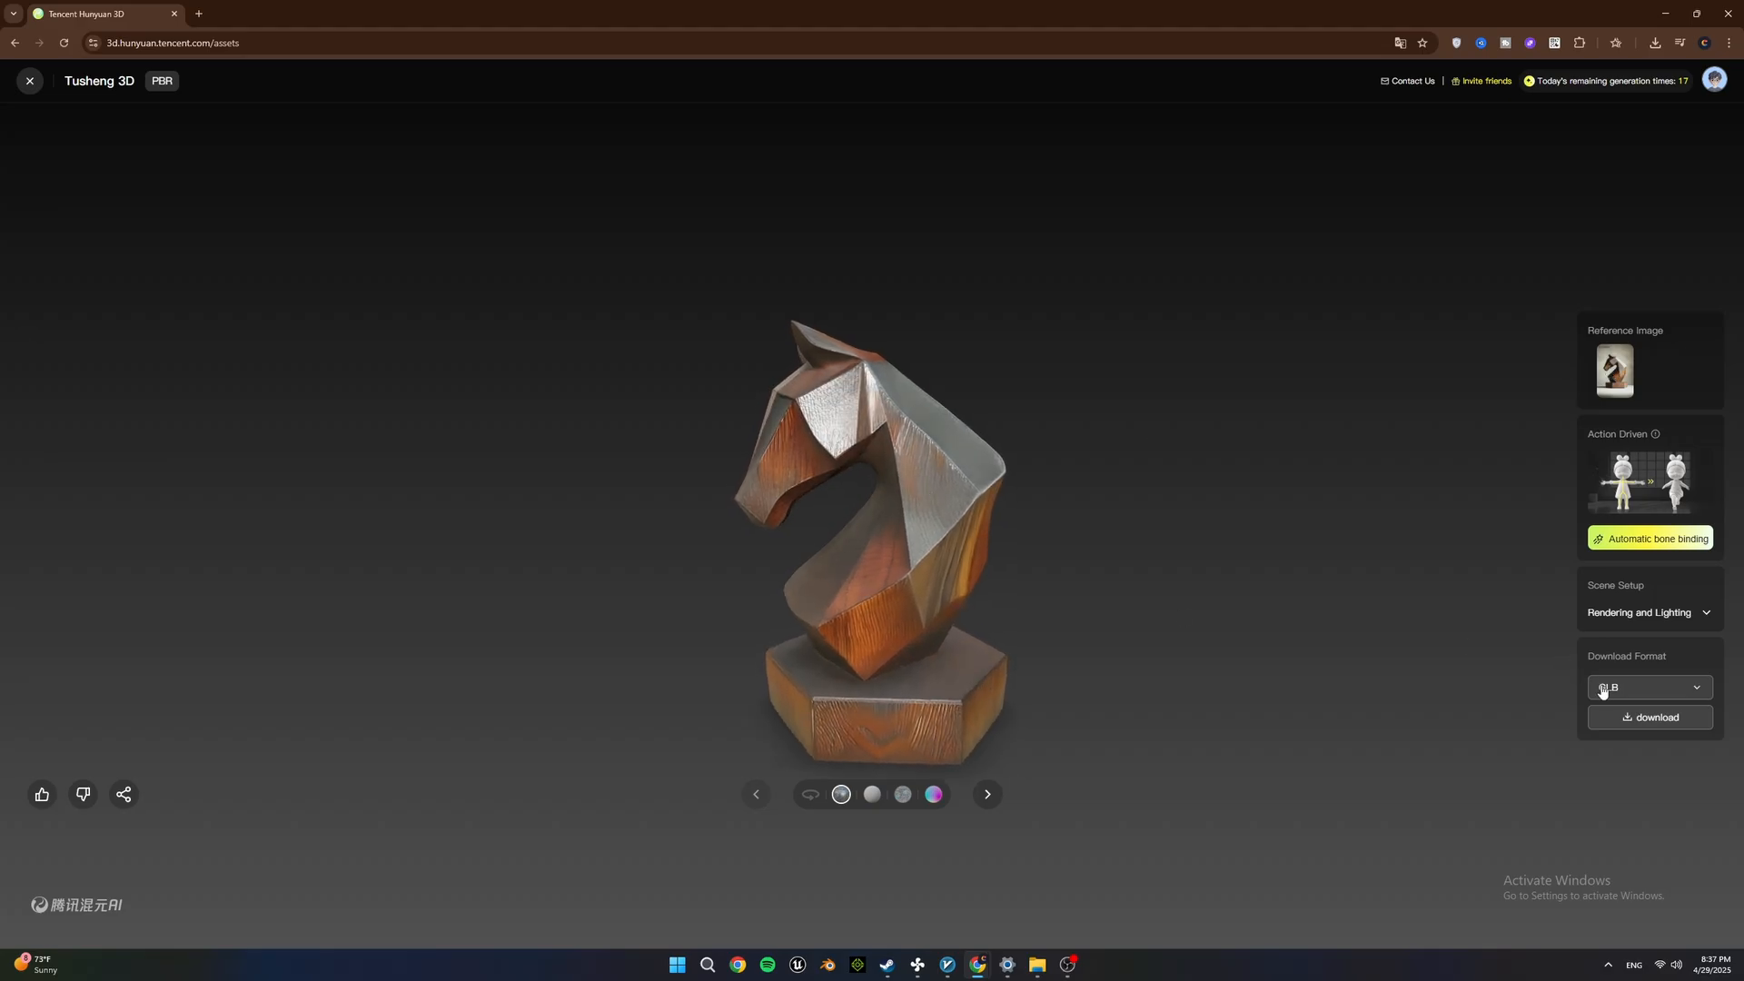
left_click(1607, 689)
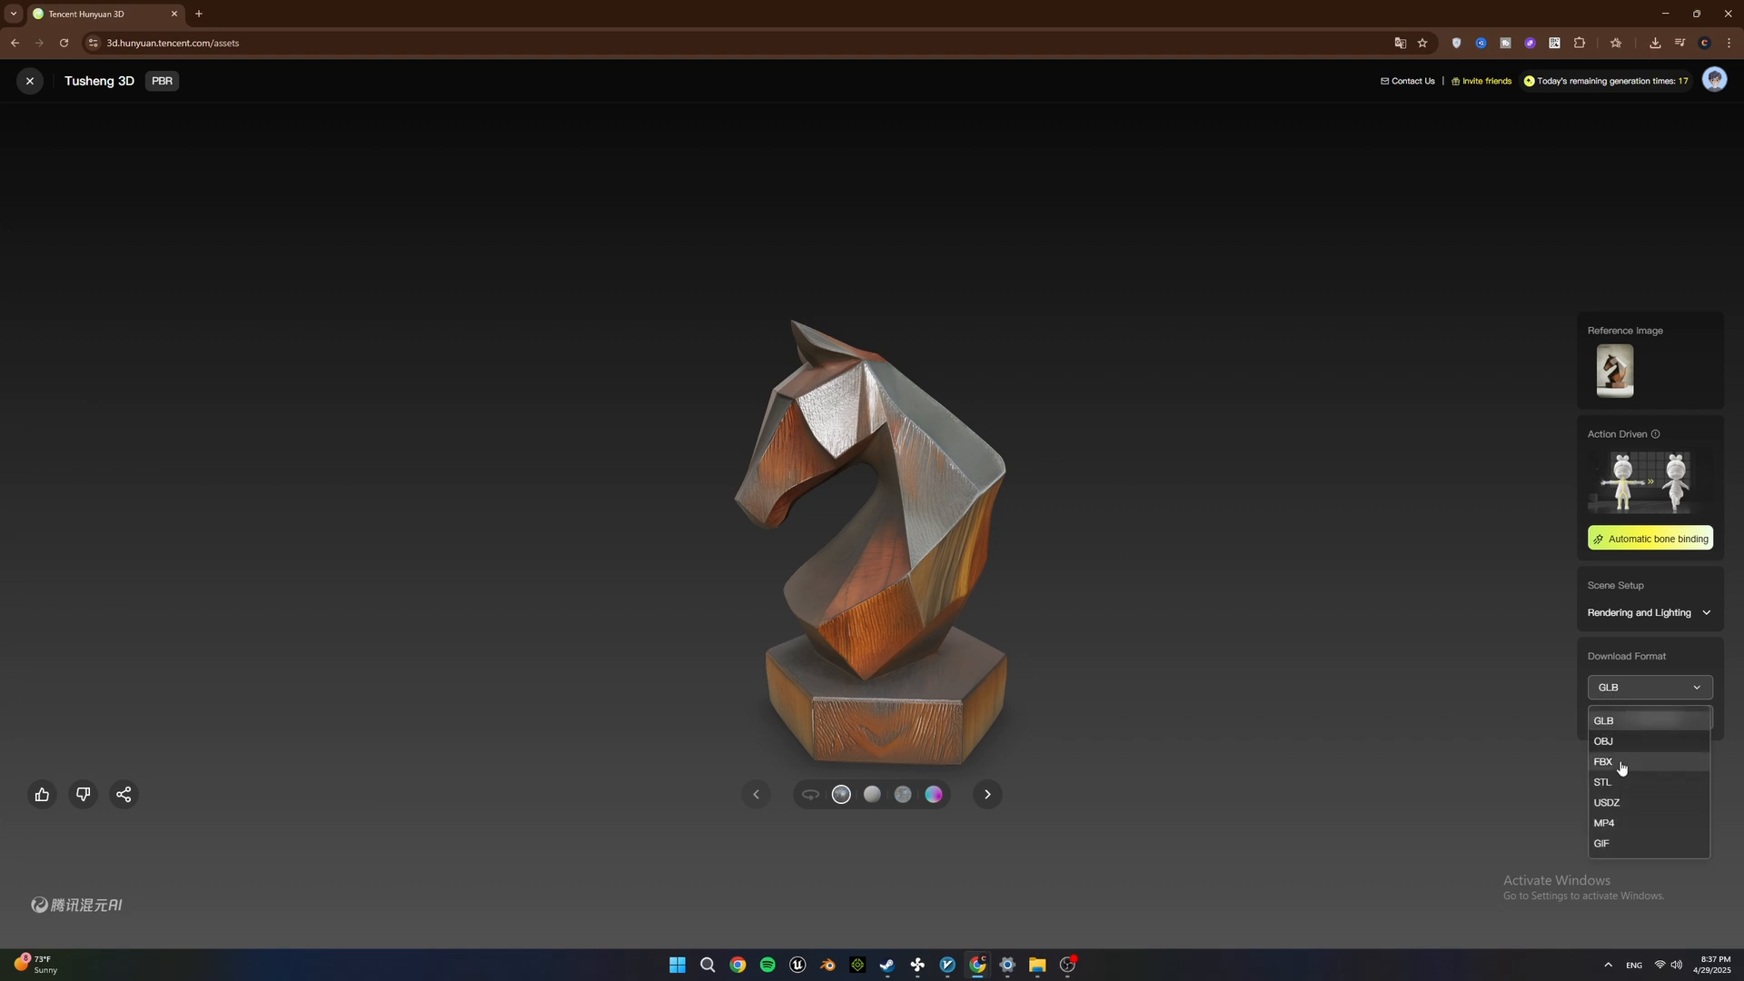
left_click(1621, 765)
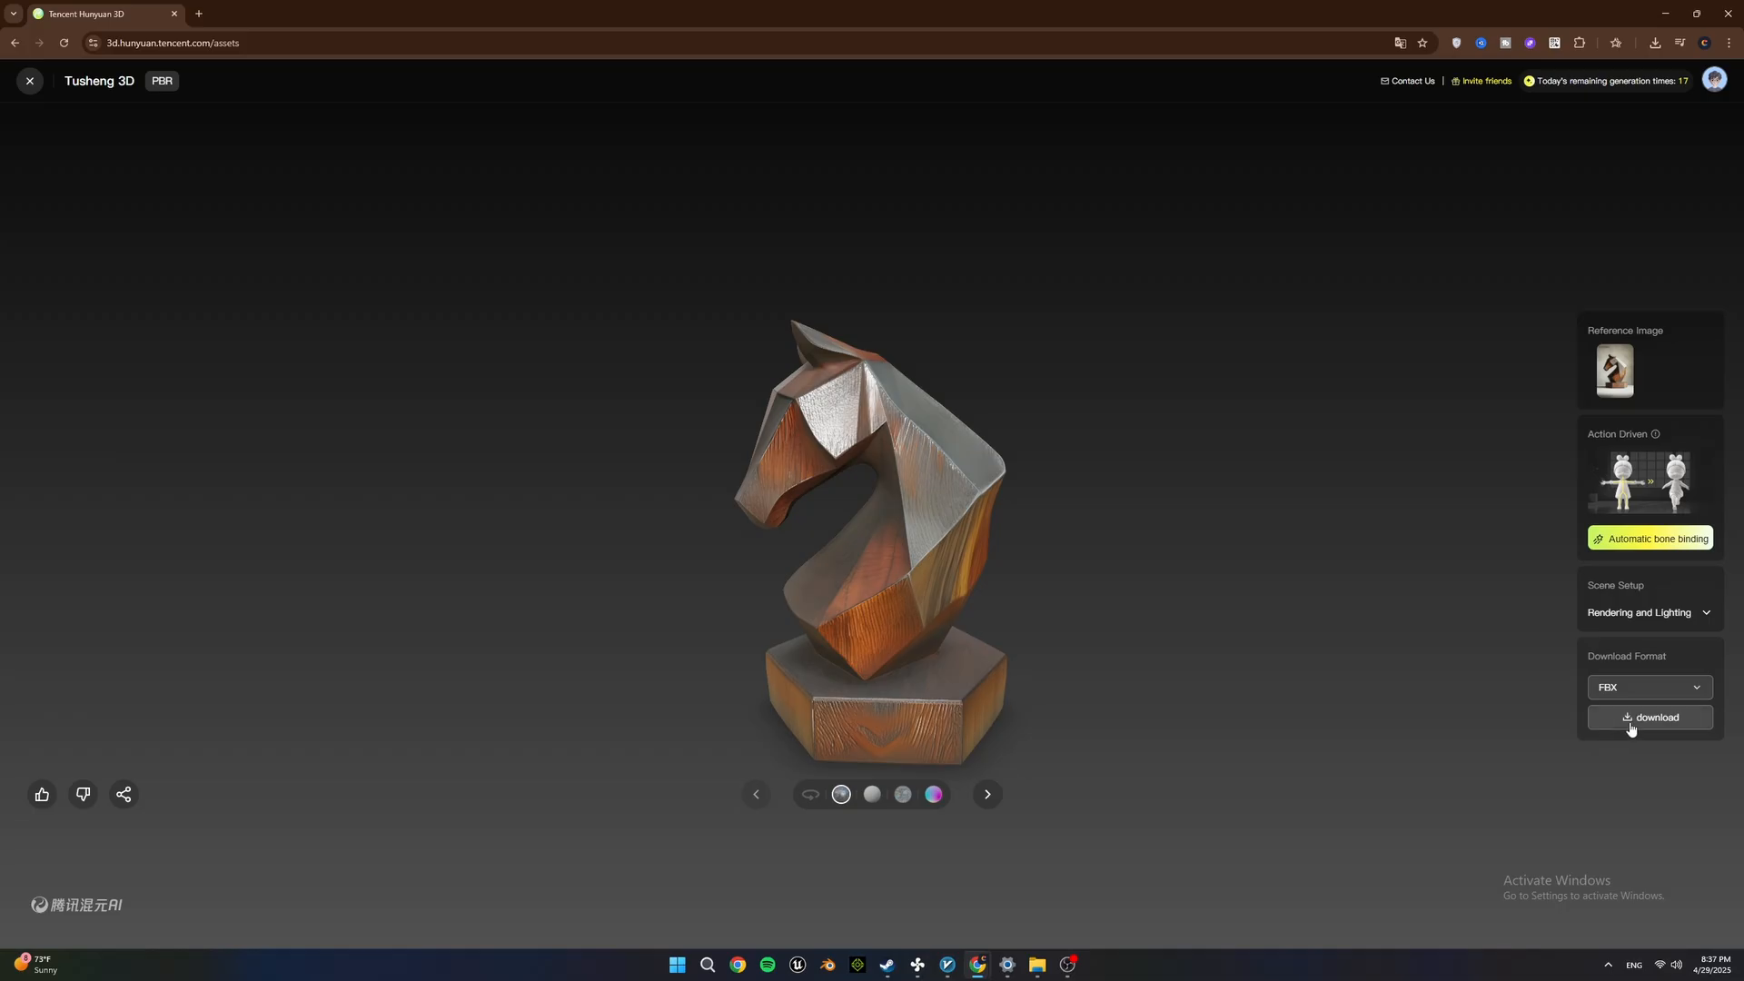
left_click(1630, 724)
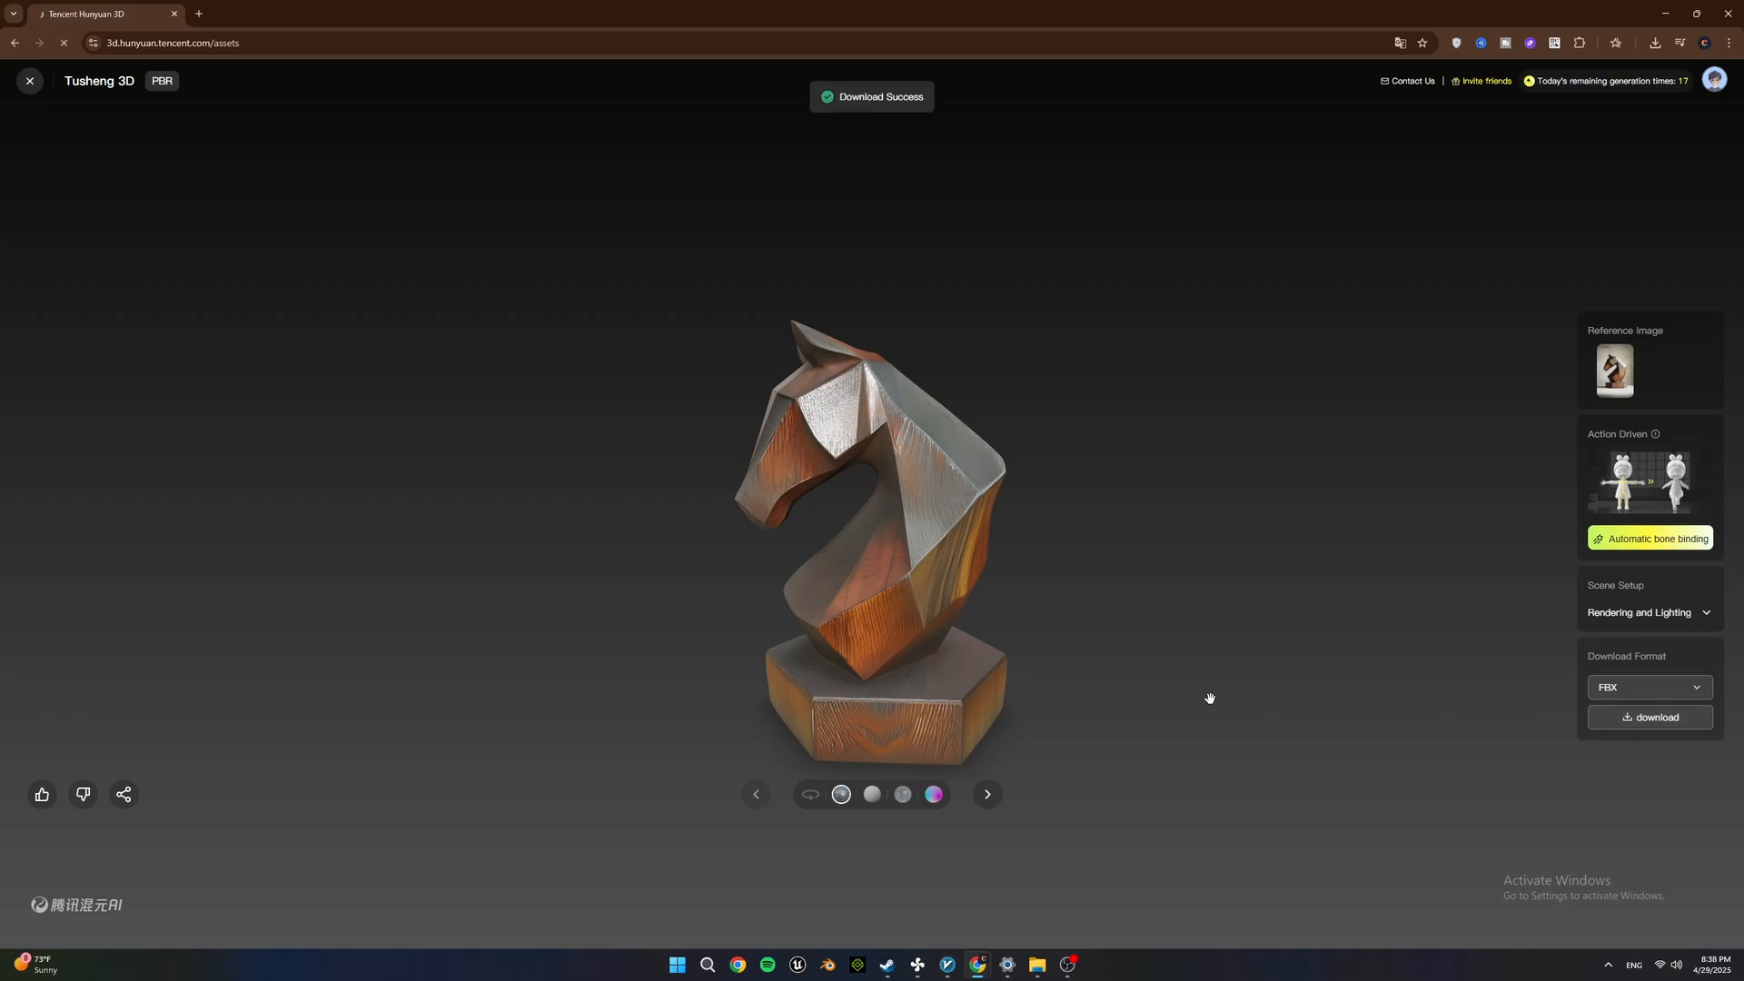
left_click_drag(1205, 696, 1232, 660)
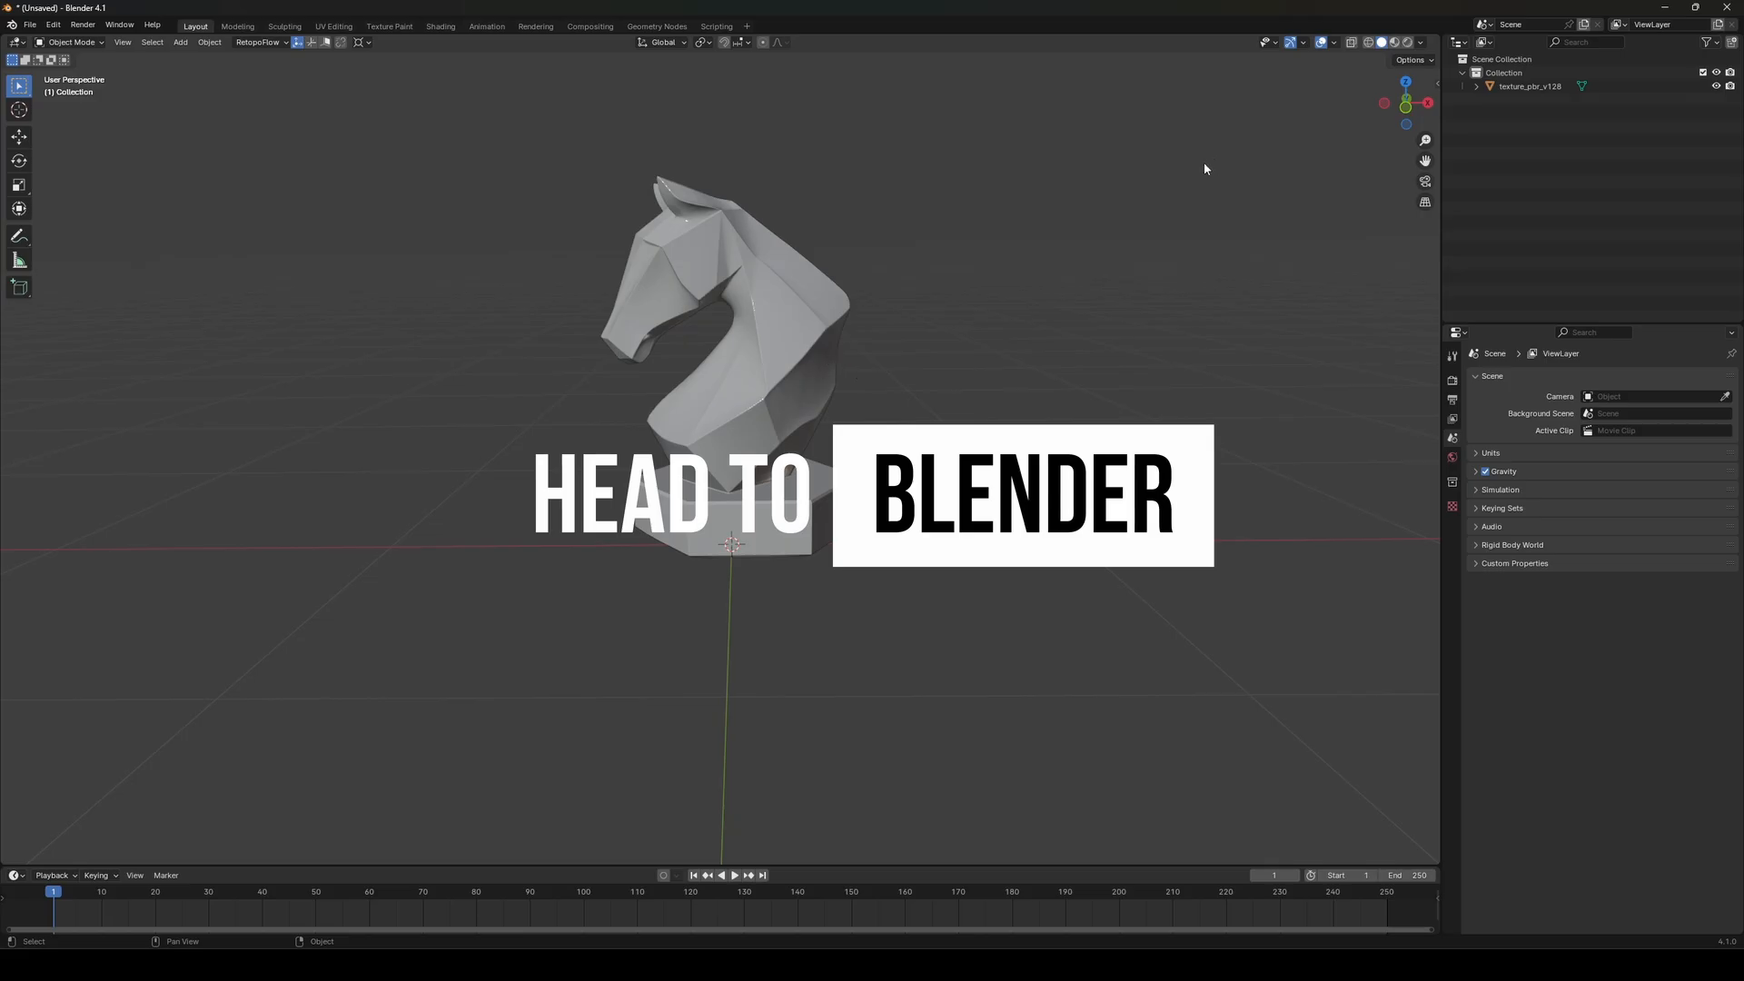
Switch to Blender and display the imported horse with its textures in Material Preview to check its surface detail
left_click(1394, 43)
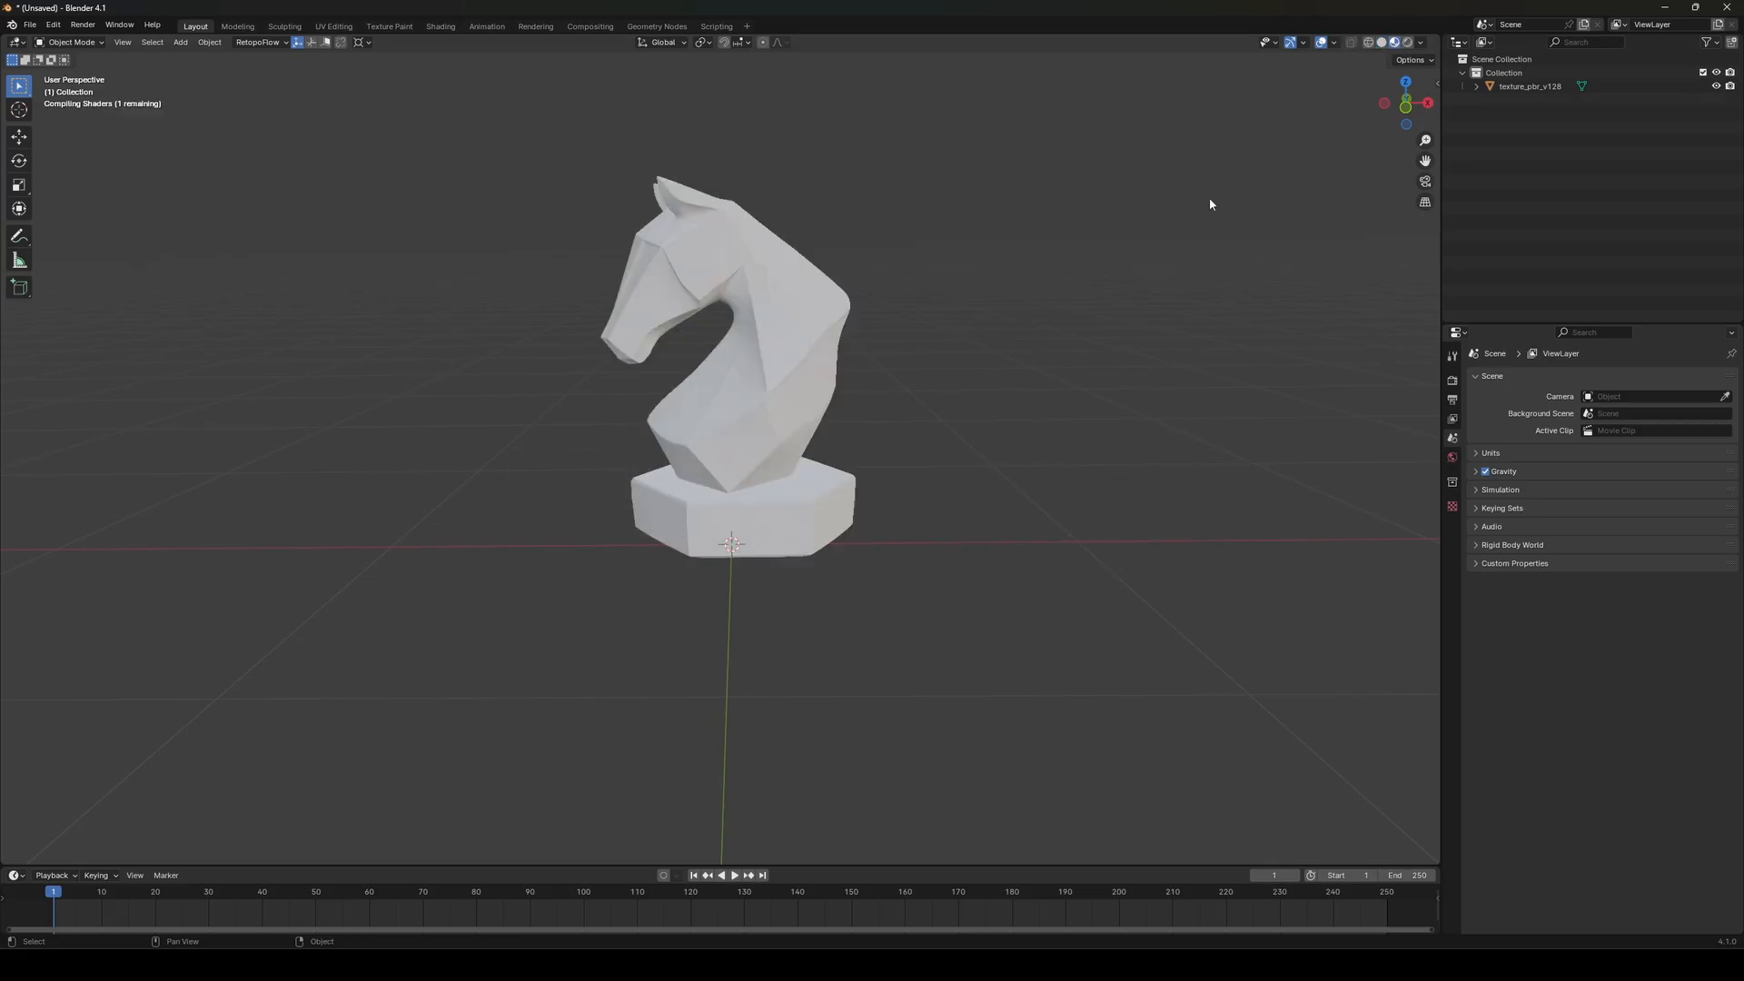
scroll(857, 303, "up", 6)
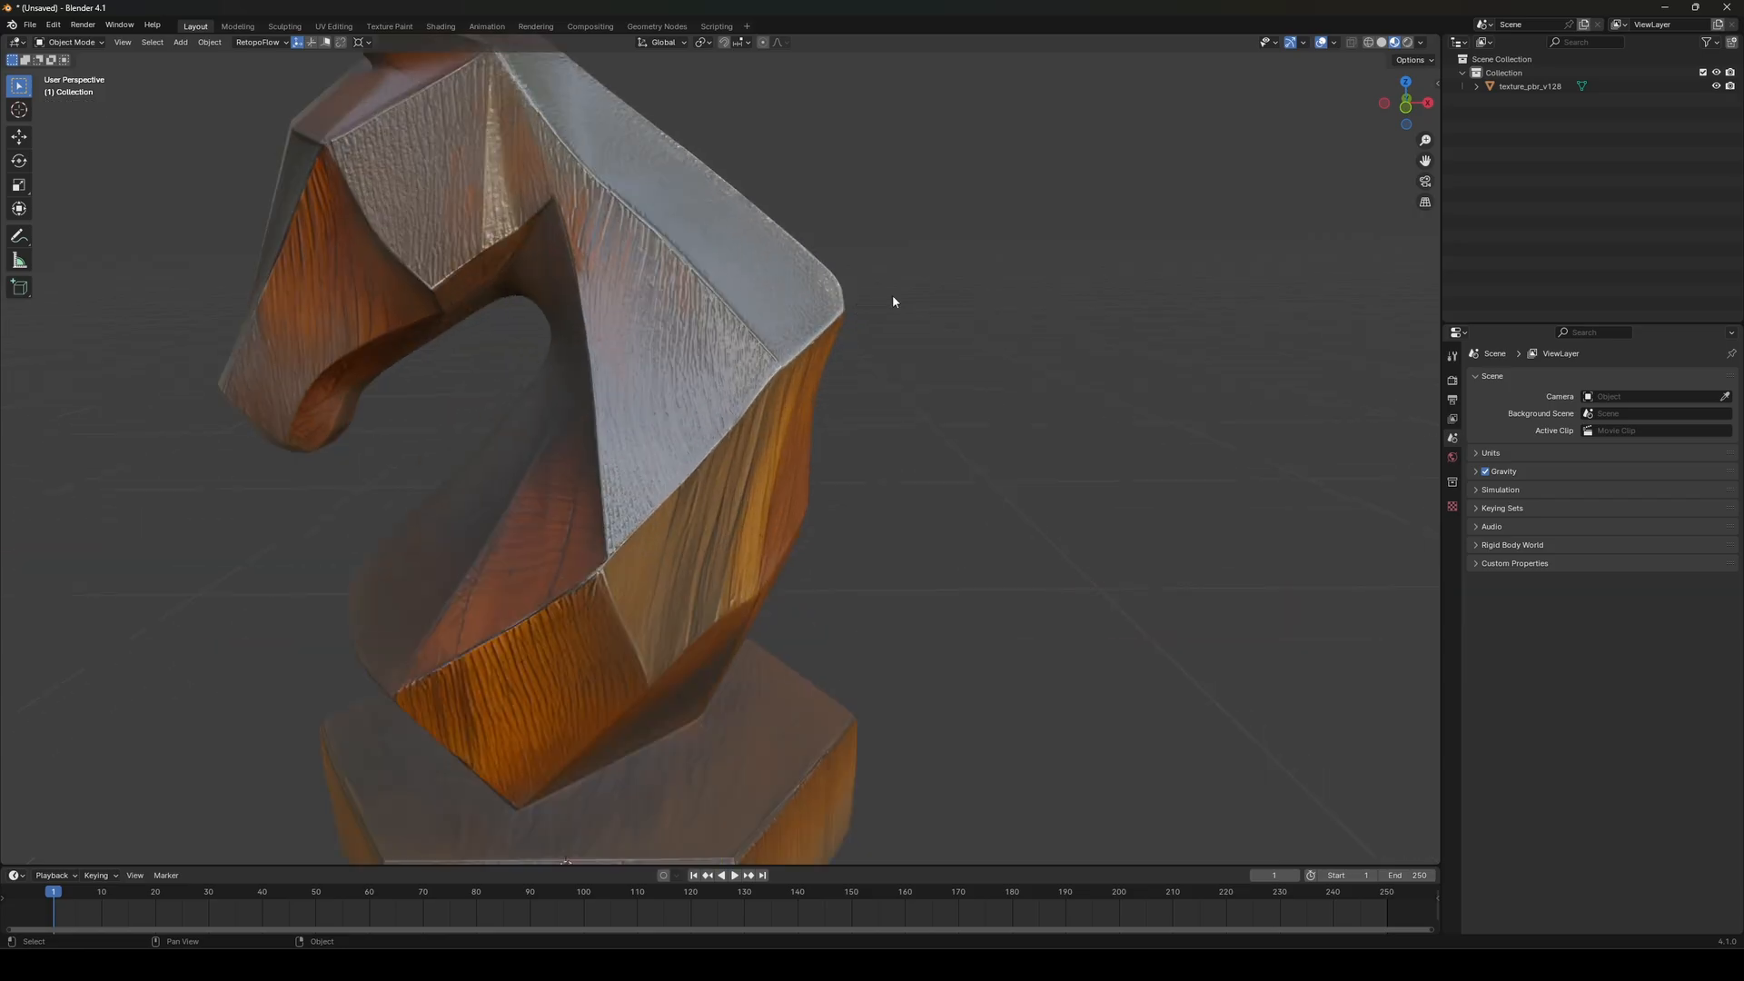
middle_click_drag(892, 294, 884, 367)
scroll(950, 418, "down", 5)
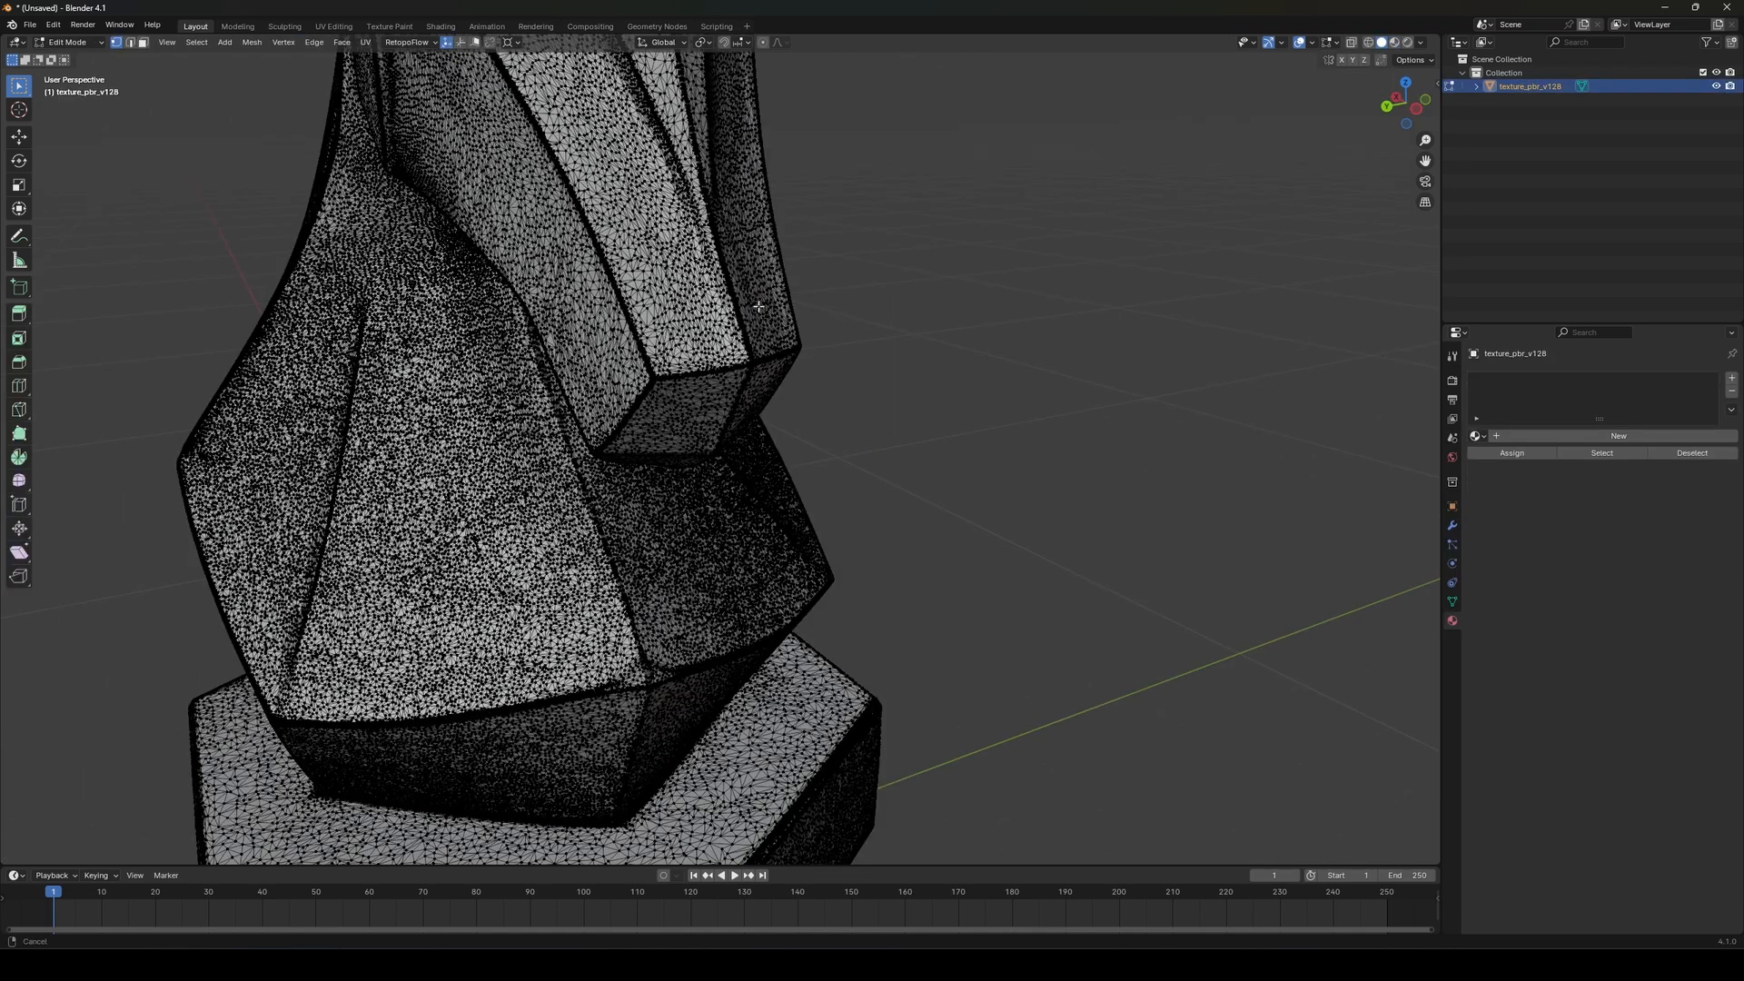
Examine the horse's mesh density and triangle topology up close in Edit Mode
middle_click_drag(762, 303, 783, 408, "shift")
scroll(783, 407, "up", 4)
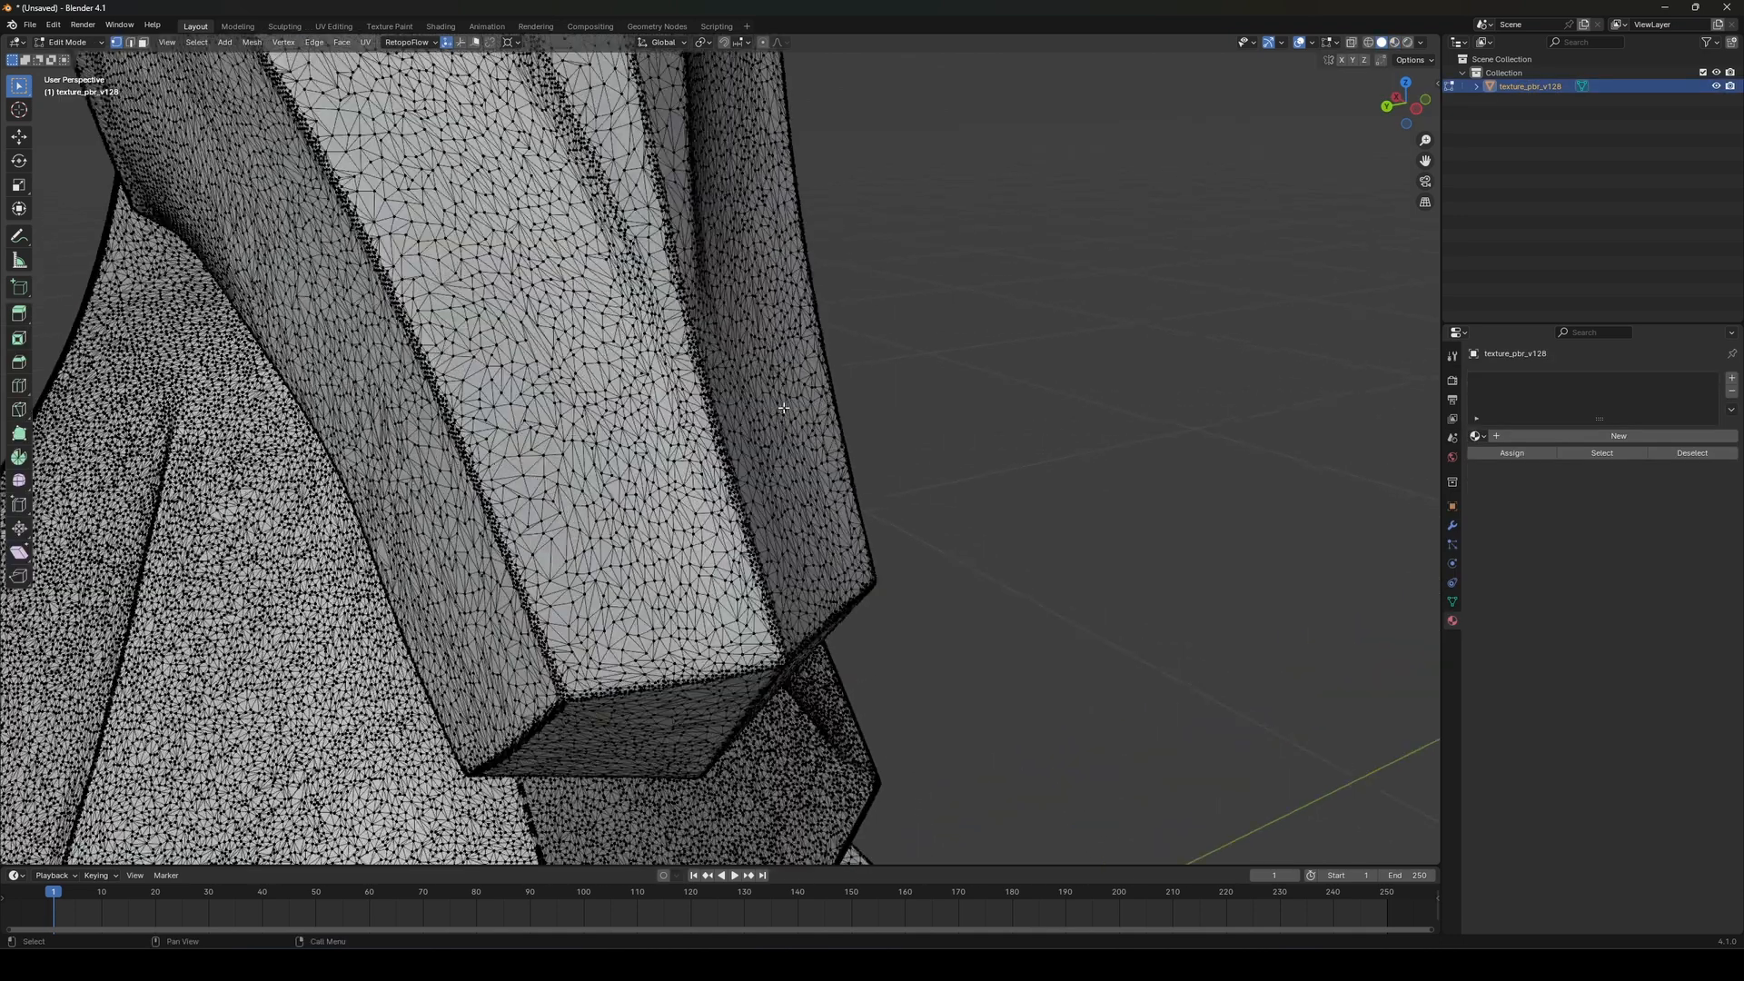
scroll(782, 408, "up", 5)
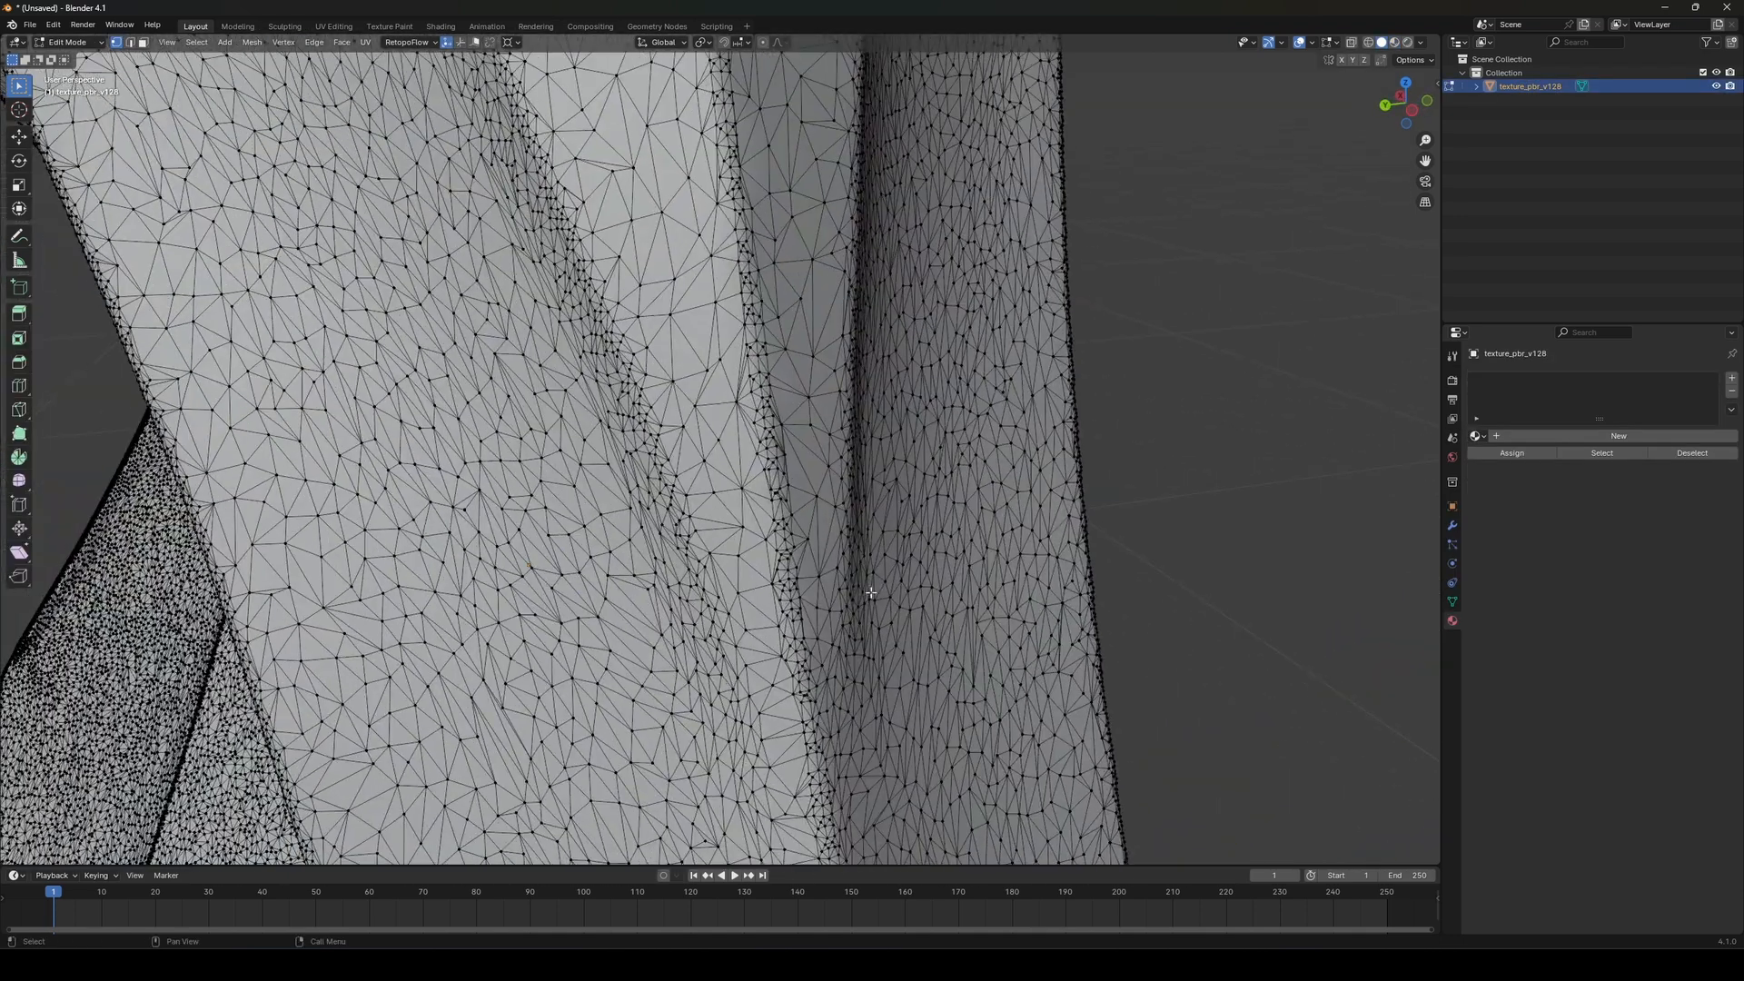
scroll(871, 593, "down", 4)
middle_click_drag(1039, 475, 855, 468)
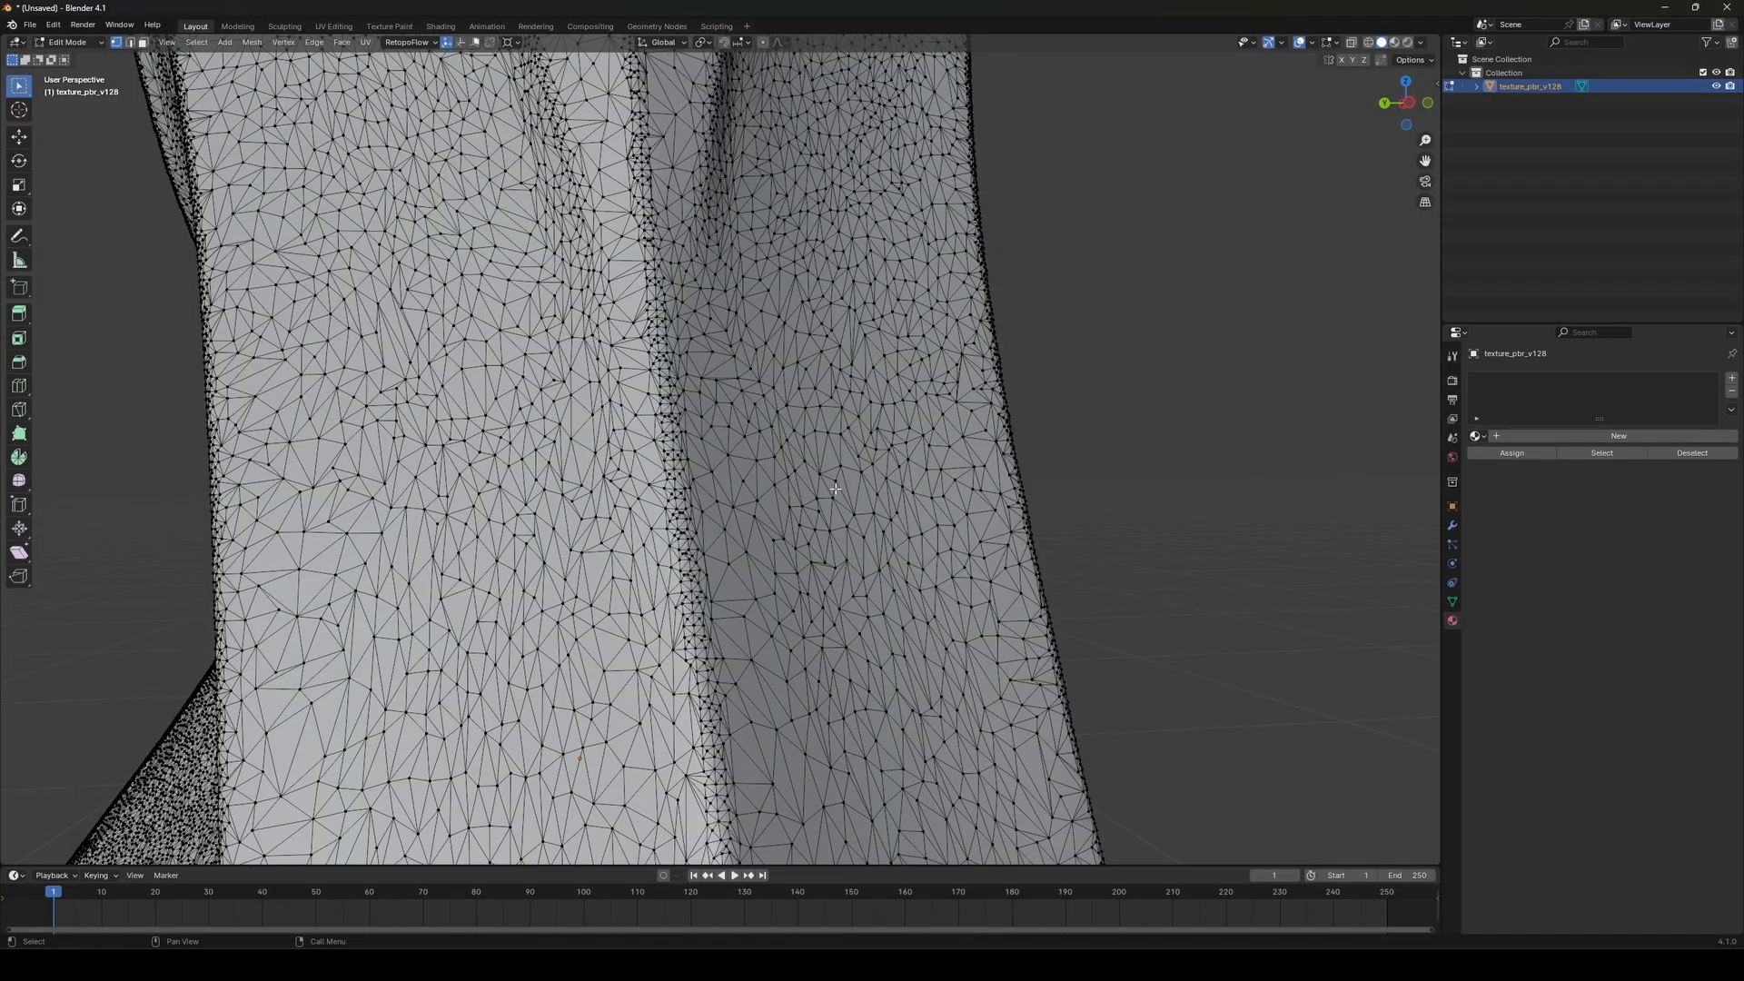
scroll(835, 489, "down", 5)
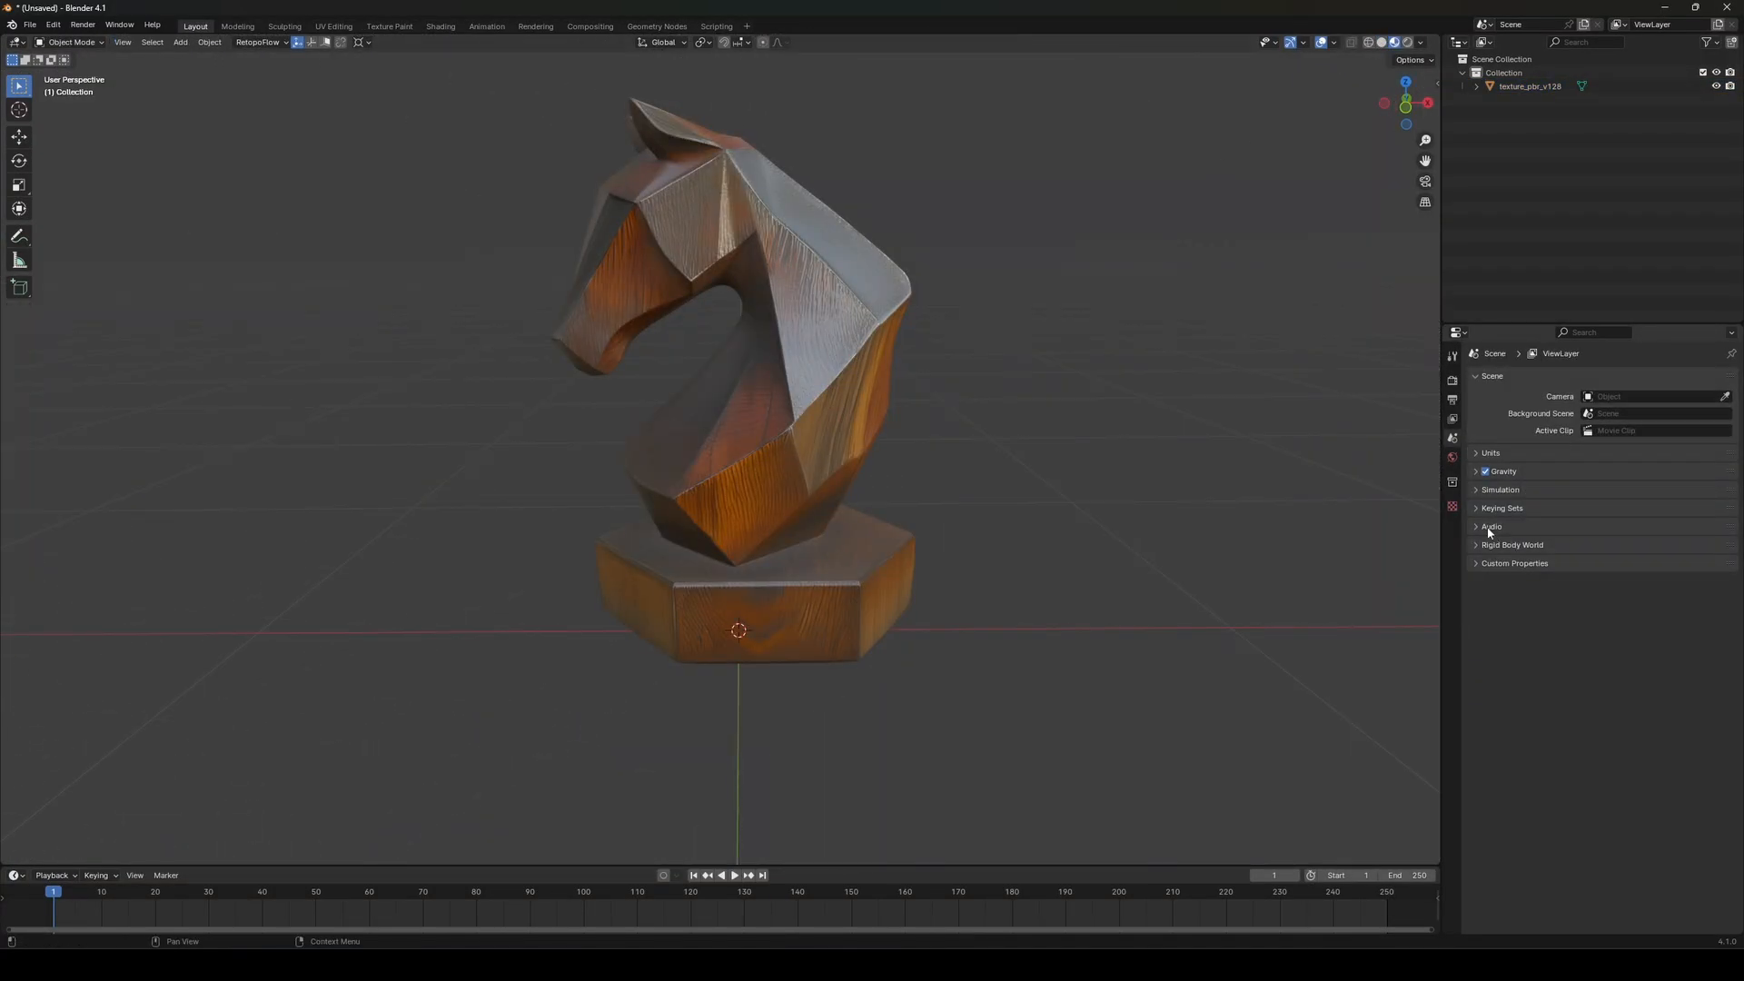
Select the textured horse and open its material settings
left_click(850, 391)
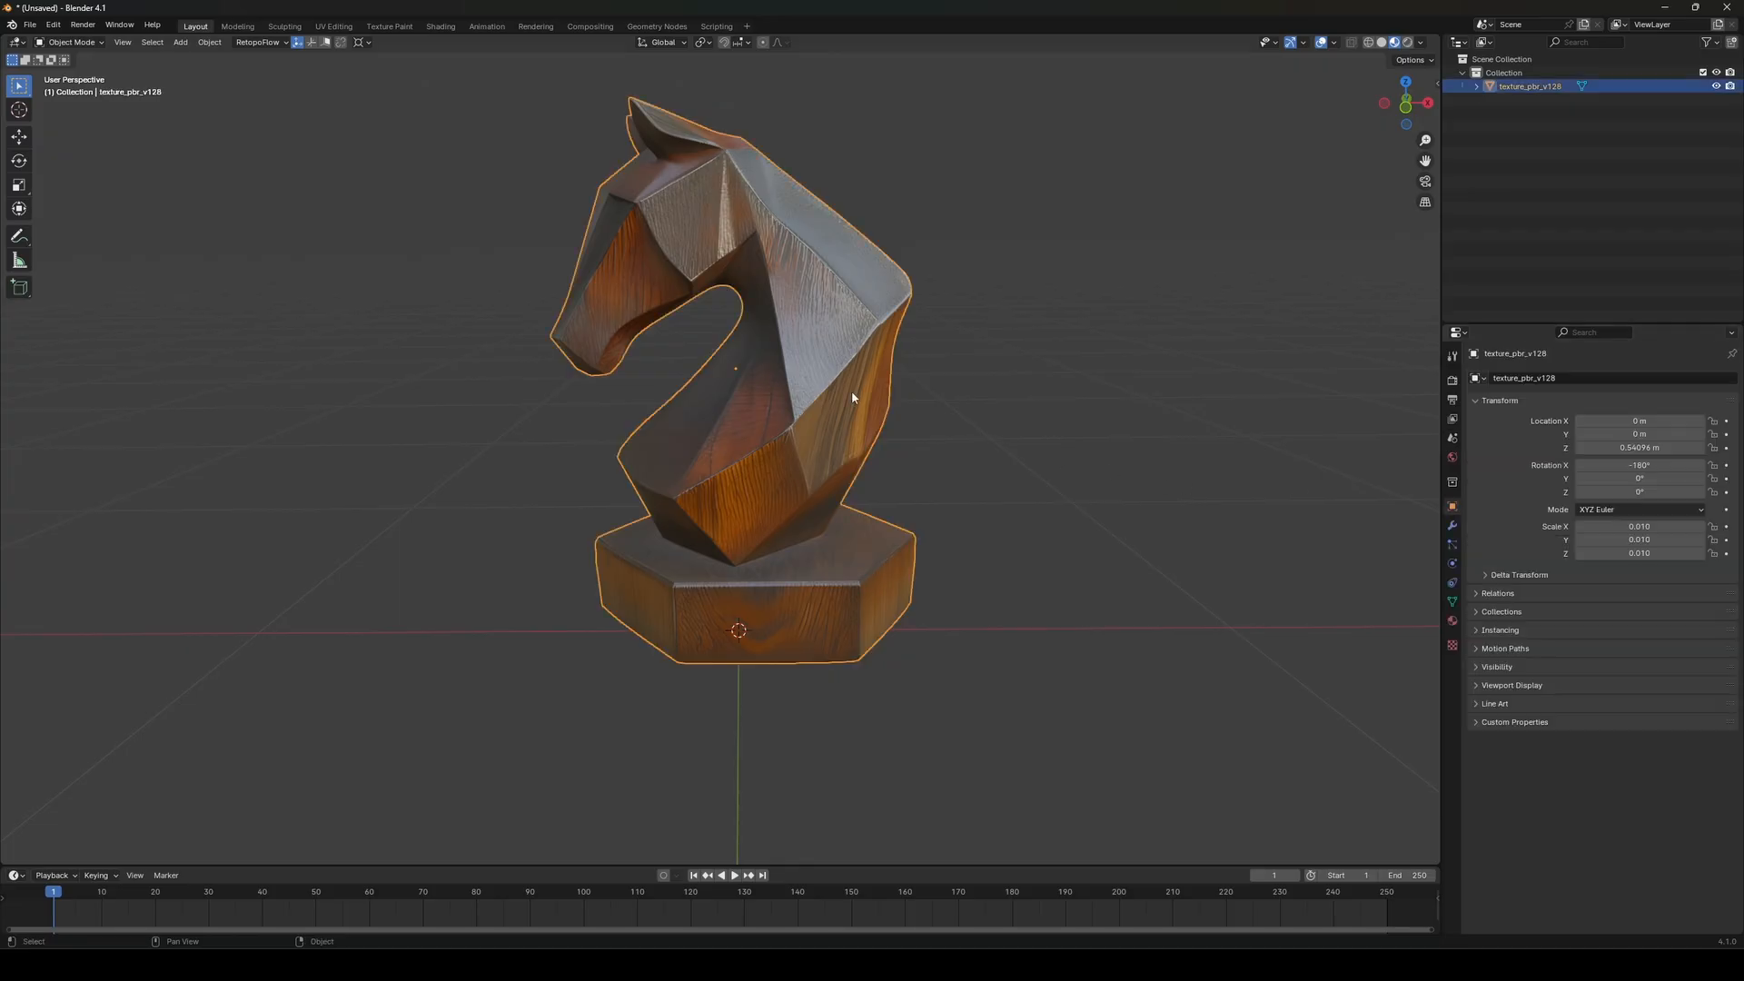
left_click(1452, 621)
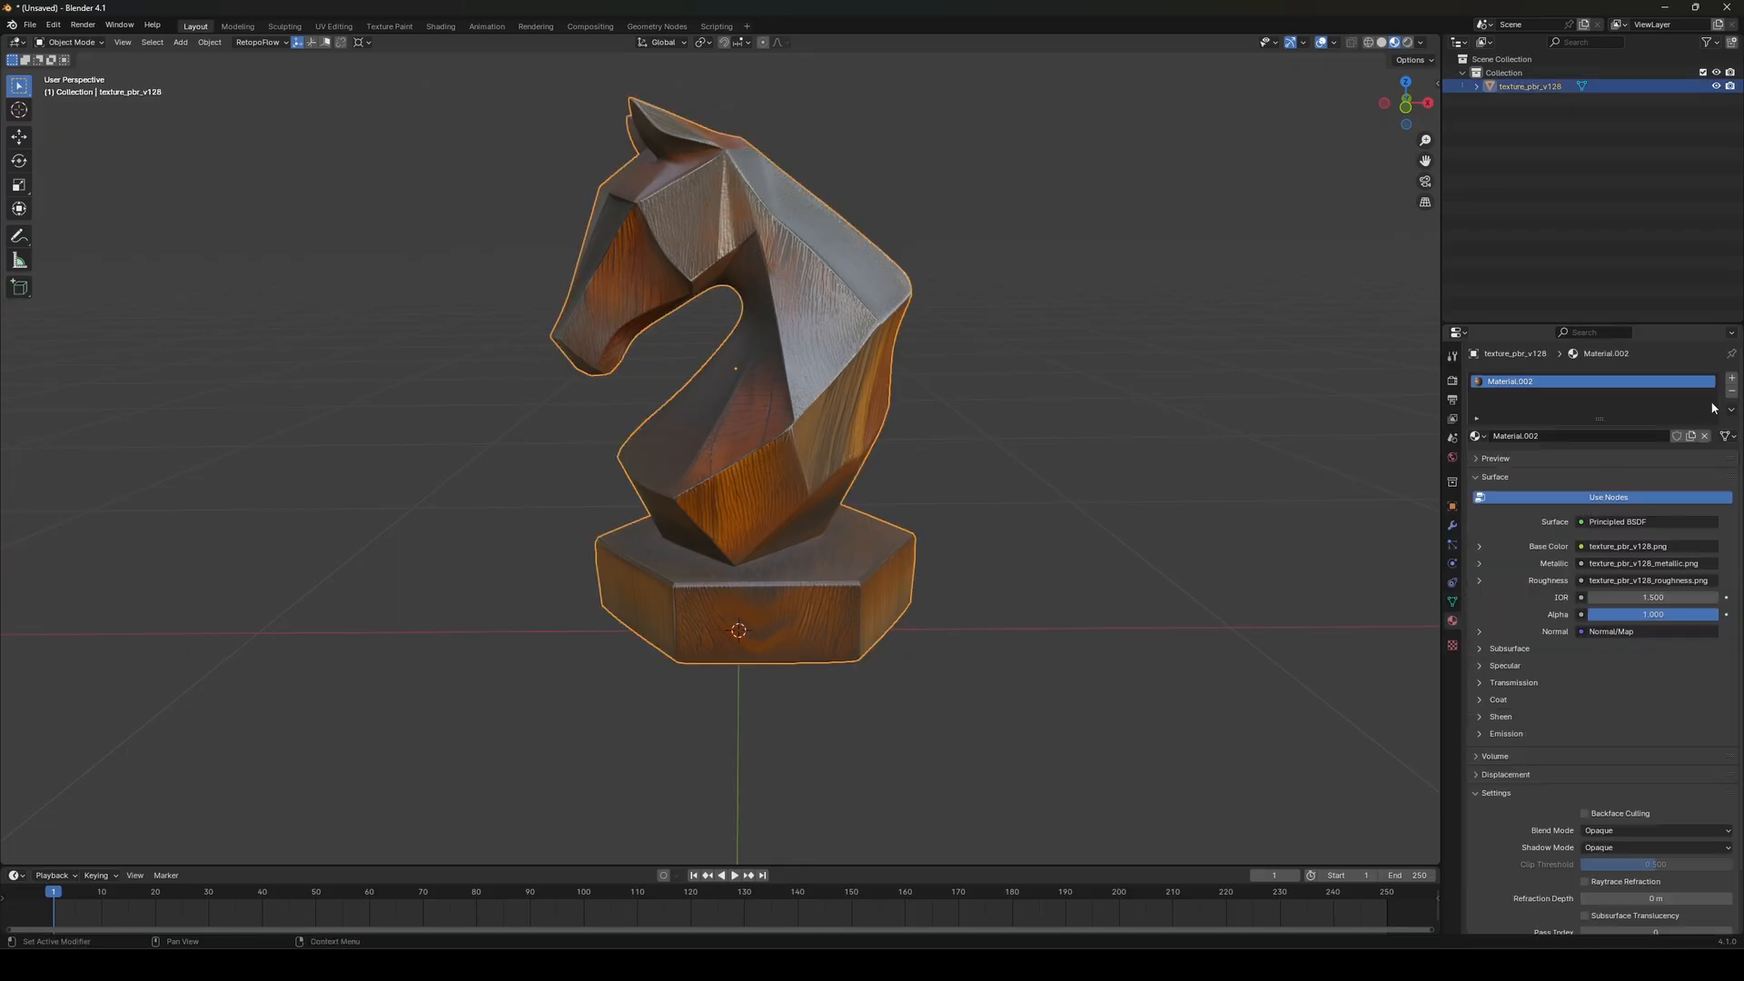
Remove the textured material from the horse and check the plain shaded surface from the front and side
left_click(1731, 390)
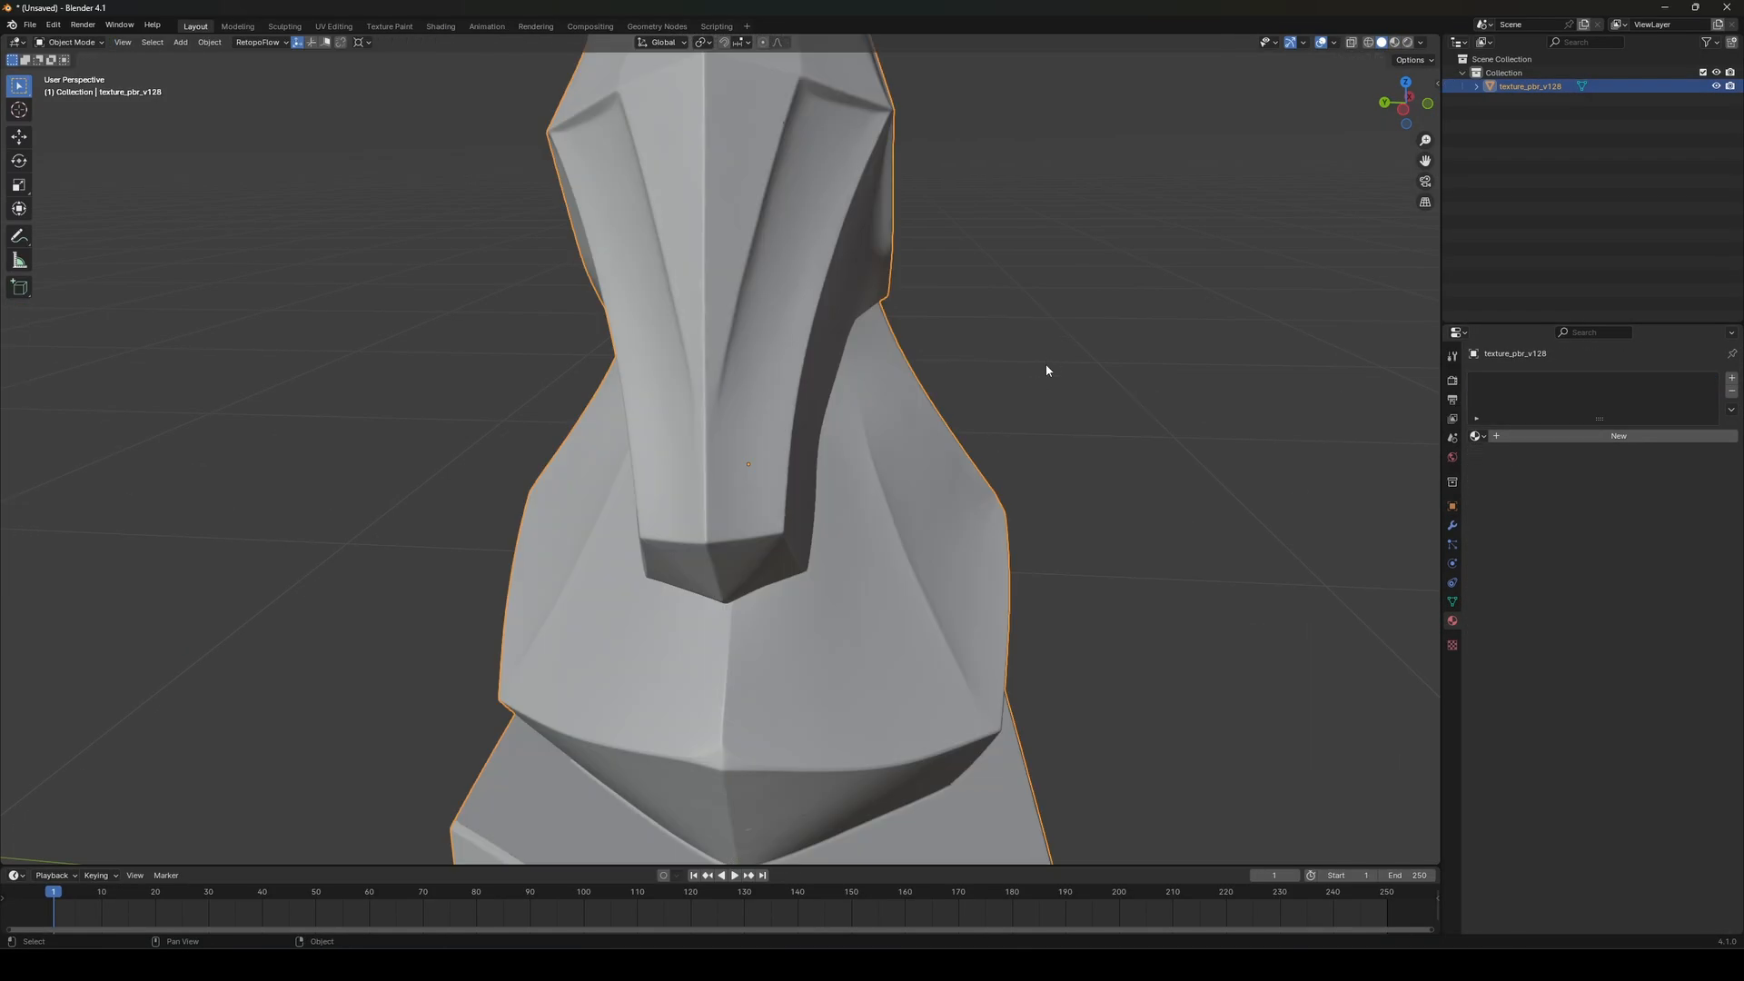
scroll(1046, 367, "down", 4)
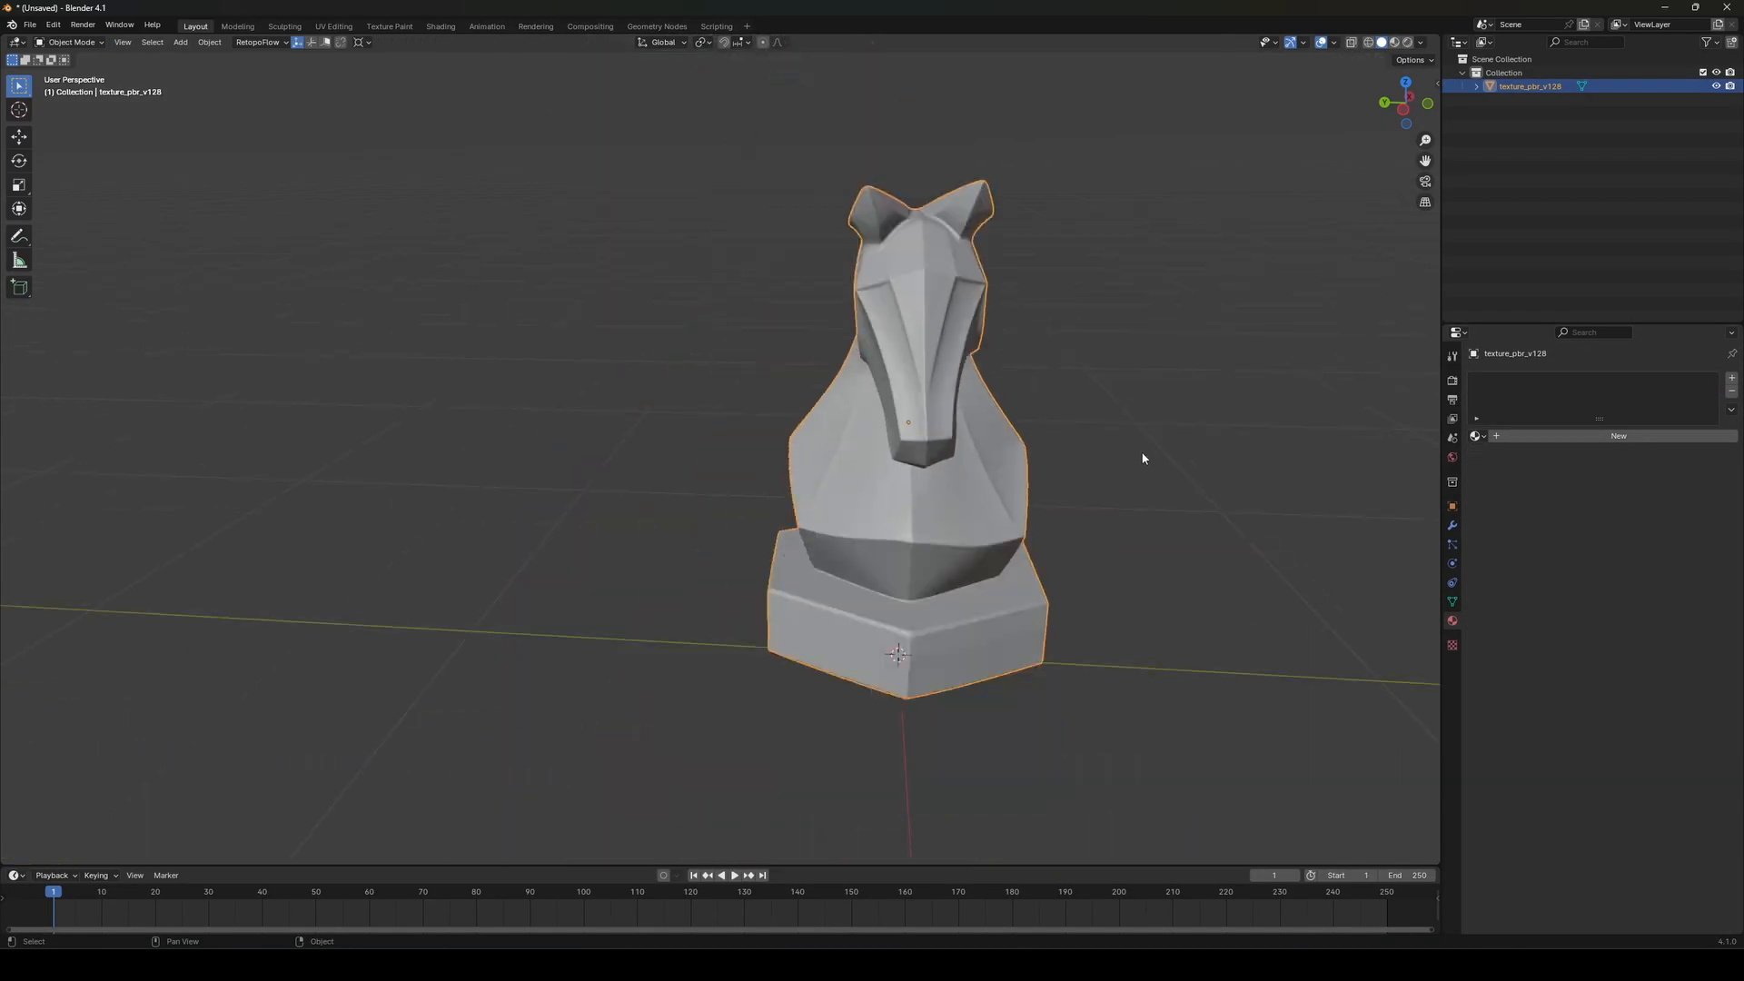
middle_click_drag(1140, 456, 956, 462)
scroll(936, 433, "up", 5)
scroll(937, 433, "down", 2)
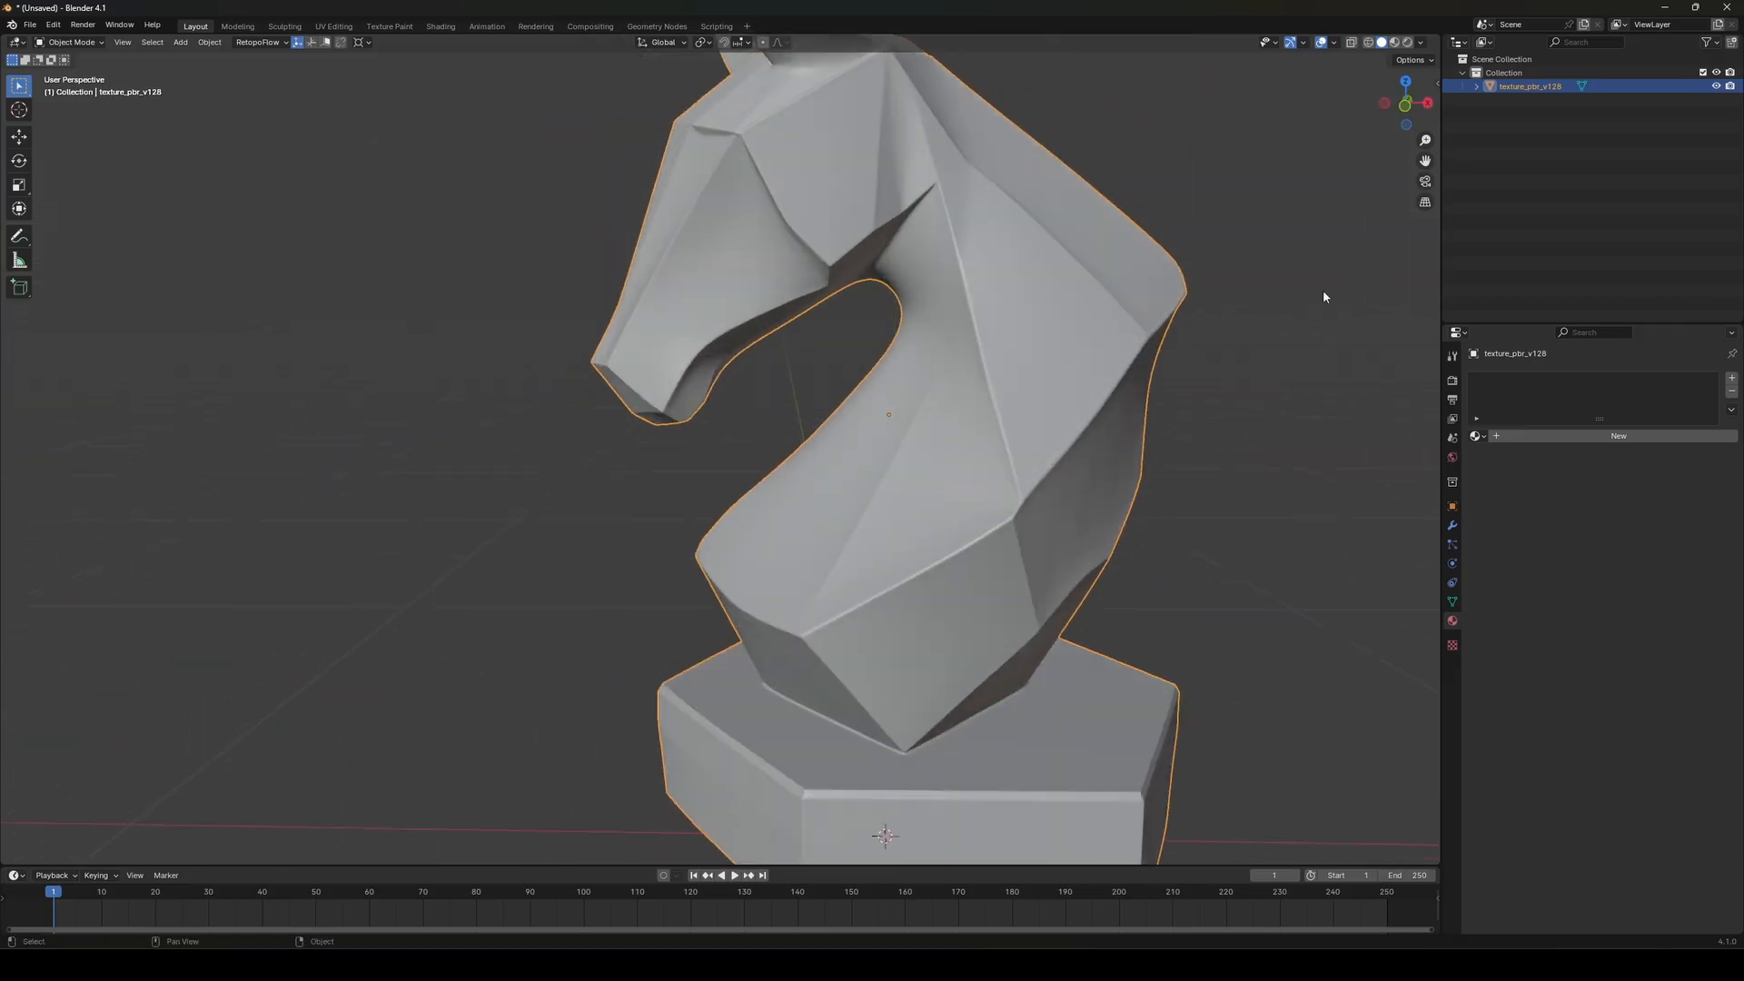
Remesh the horse with Quad Remesher using a quad count of 10000 and an adaptive size of 75%
key("n")
left_click(1432, 495)
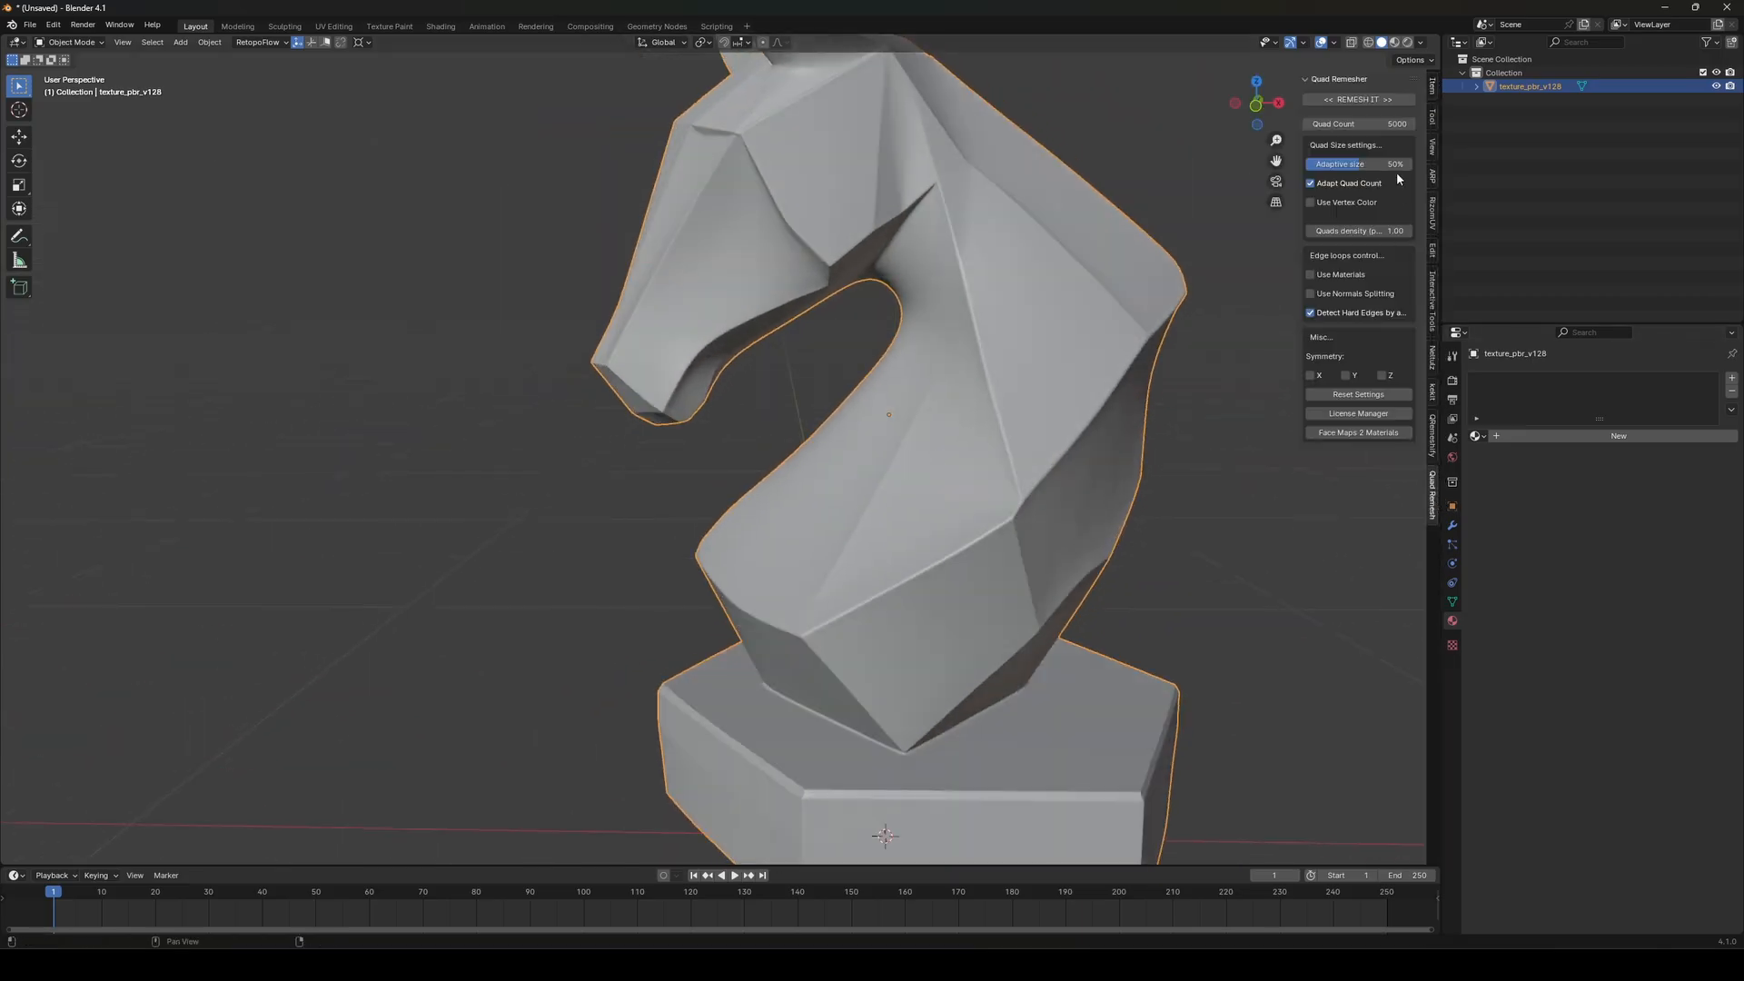
left_click(1375, 122)
type("100")
key("Return")
left_click(1388, 161)
type("75")
key("Return")
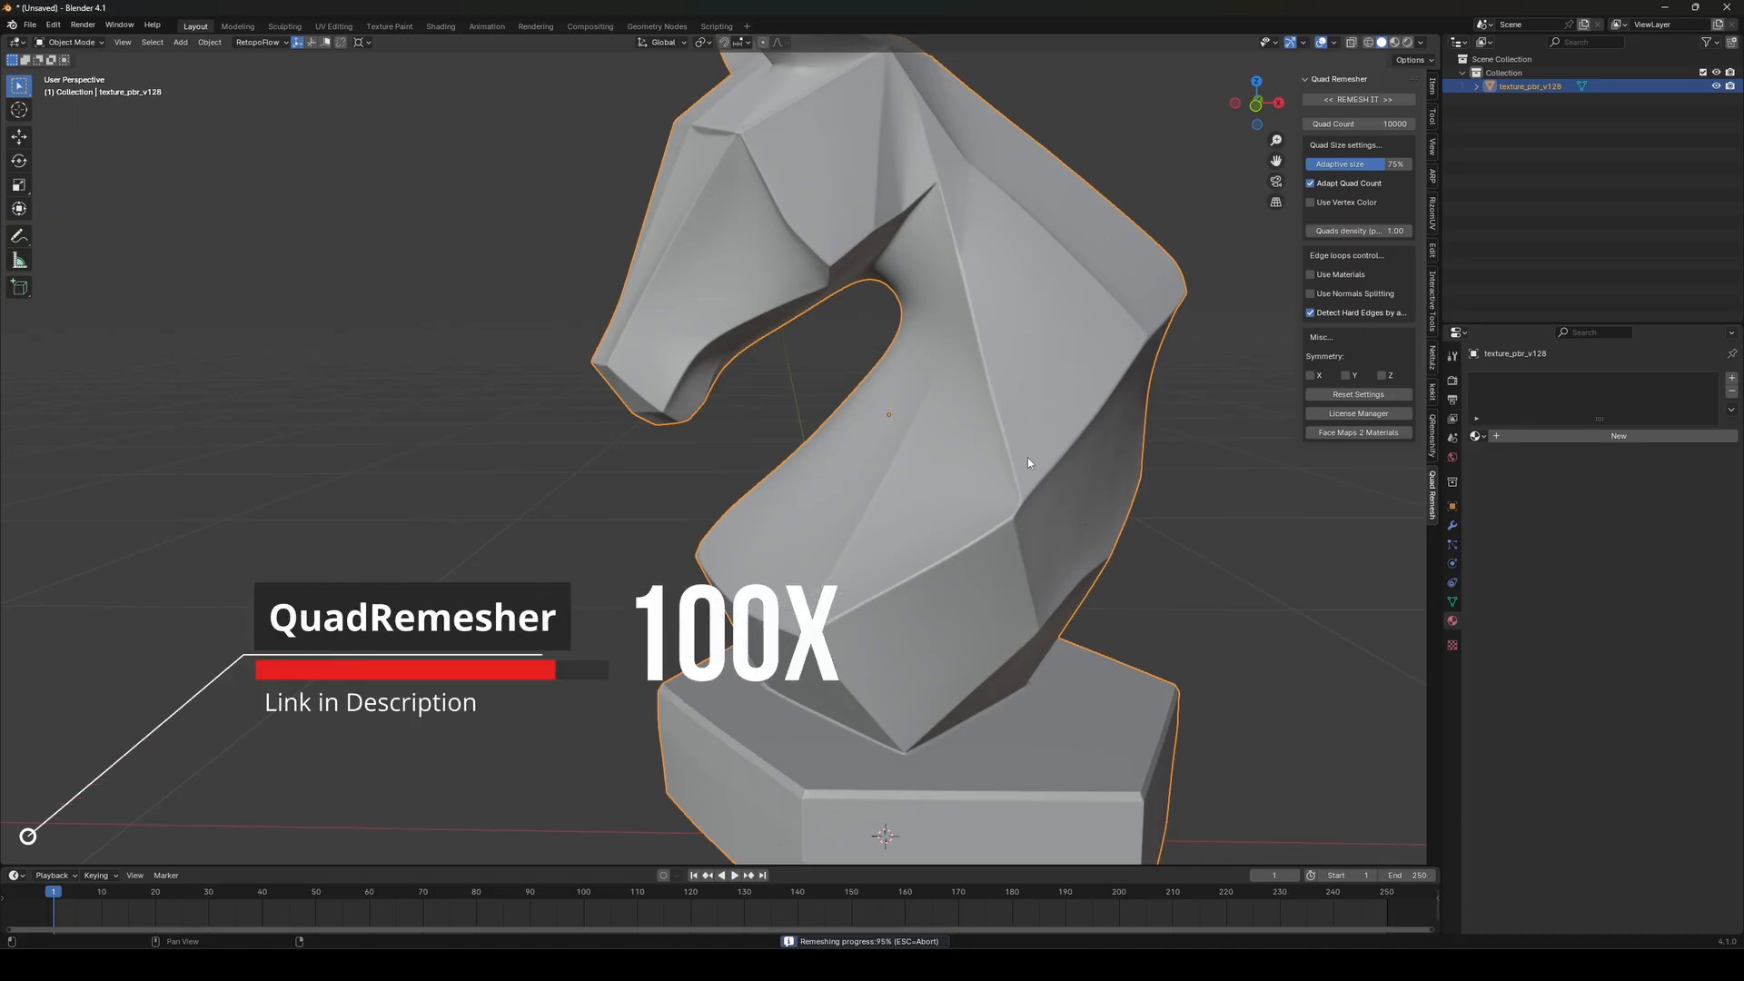
Examine the remeshed horse's quad topology around the head and ears up close in Edit Mode
middle_click_drag(1030, 423, 957, 418, "shift")
key("Tab")
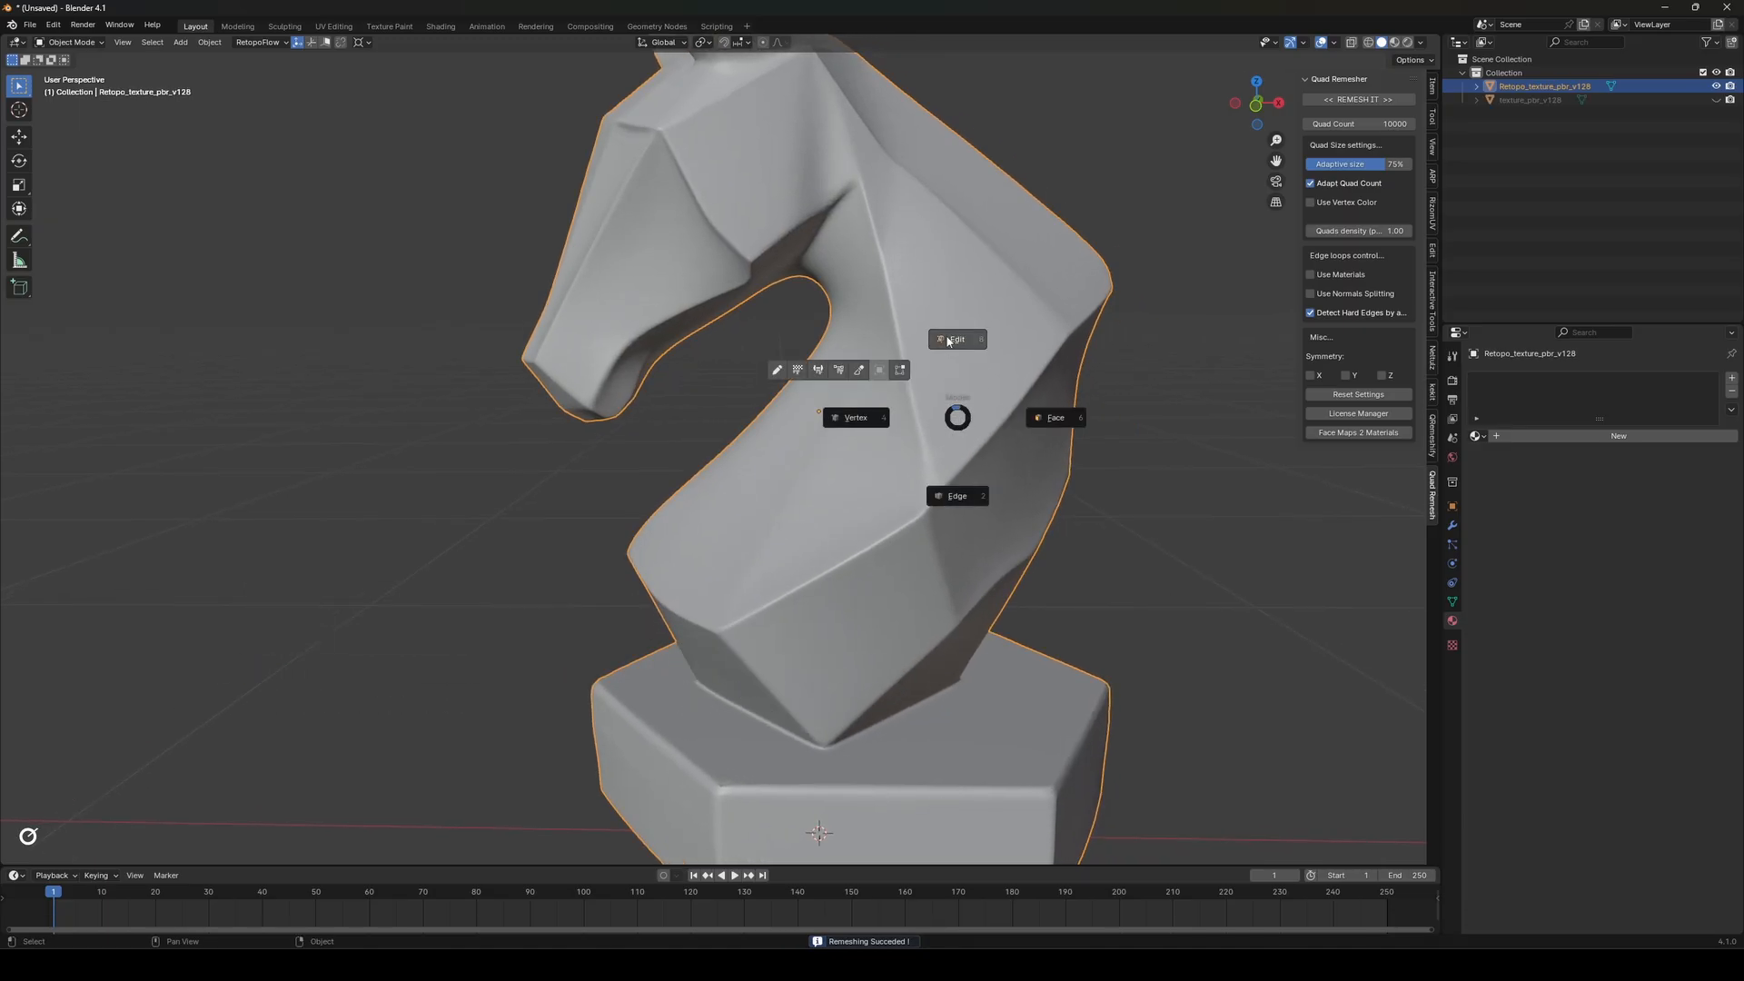
left_click(954, 339)
middle_click_drag(774, 354, 876, 391)
left_click(997, 362)
scroll(998, 362, "up", 2)
scroll(827, 417, "up", 6)
middle_click_drag(863, 300, 735, 542, "shift")
scroll(745, 545, "down", 4)
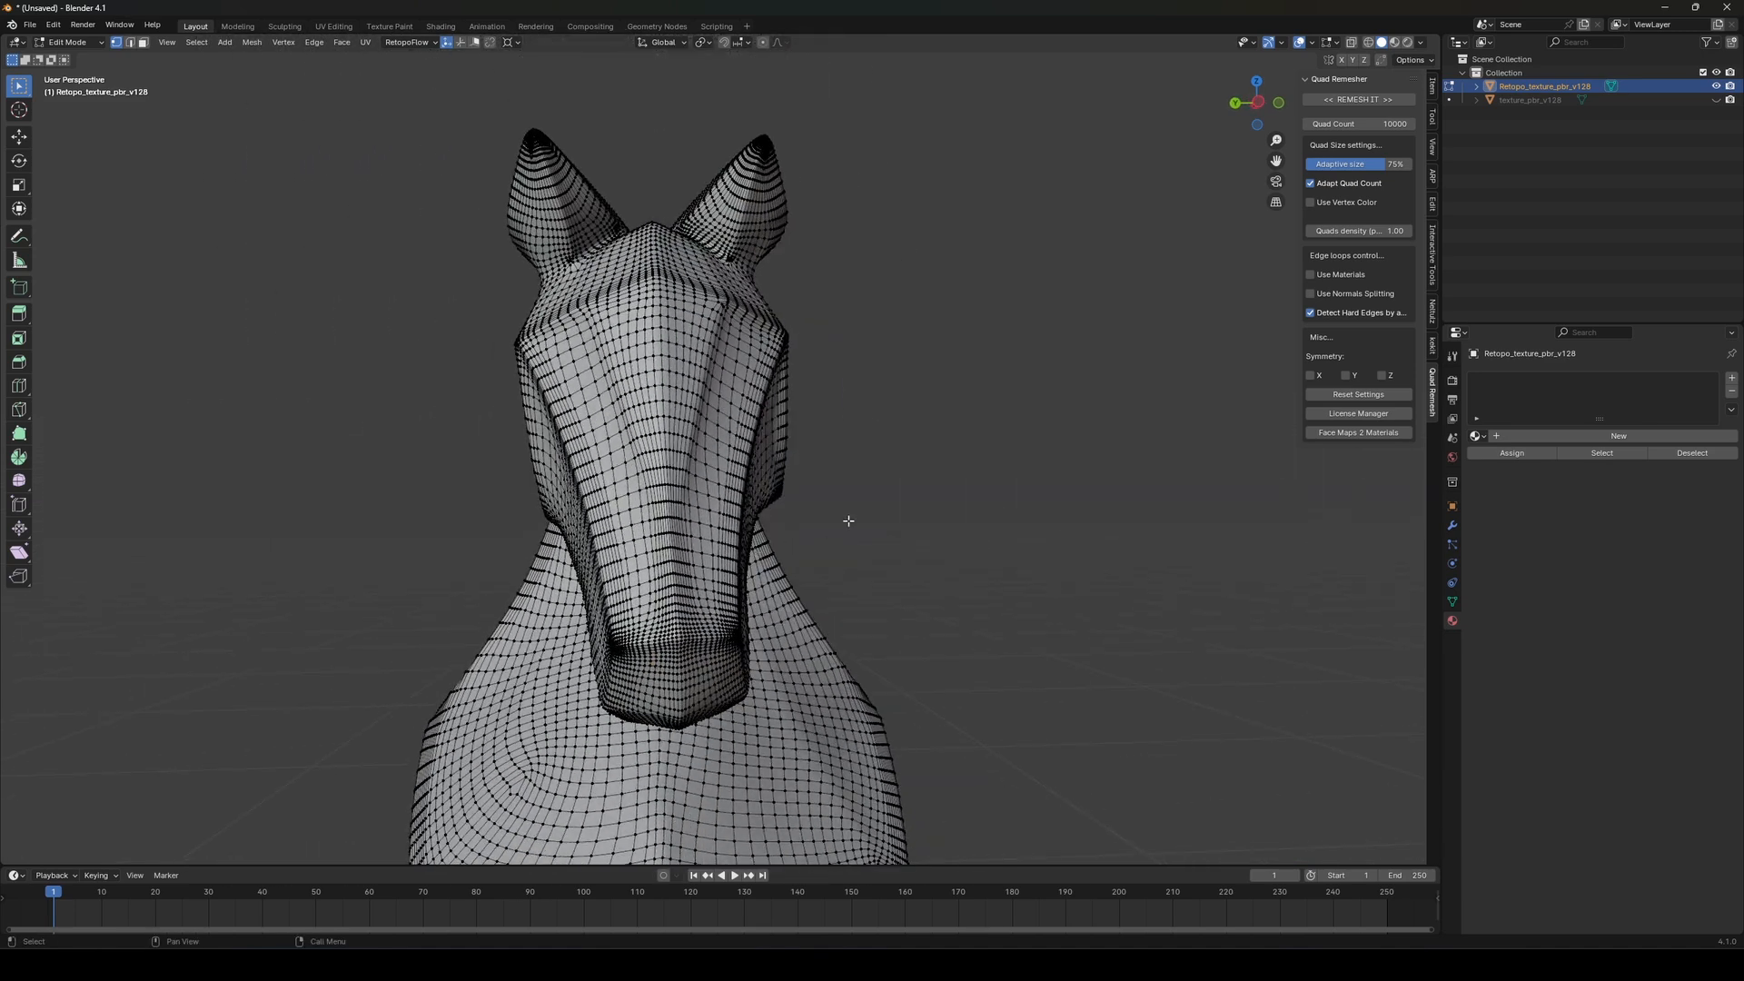
middle_click_drag(846, 563, 860, 361, "shift")
Return to Object Mode and check the remeshed horse's overall shape from the side
key("Tab")
left_click(862, 310)
middle_click_drag(941, 411, 783, 428)
middle_click_drag(950, 499, 996, 446, "shift")
scroll(943, 441, "down", 1)
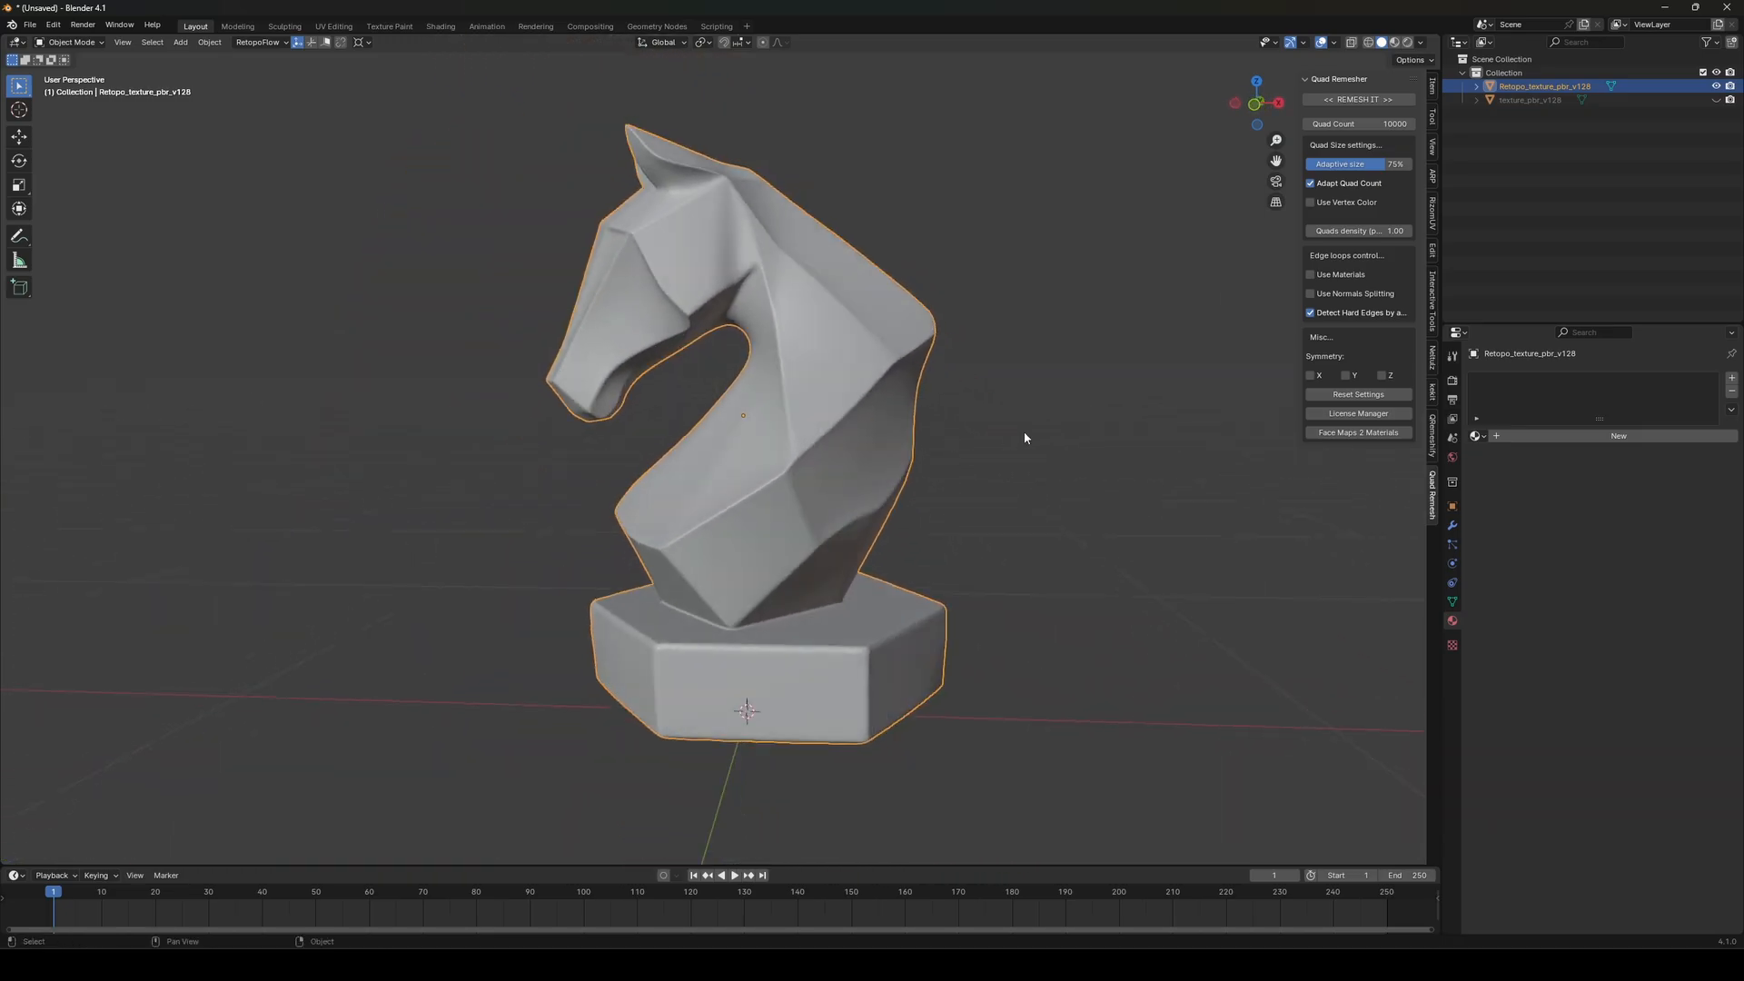
Examine the quad flow on the chest and base in Edit Mode and compare it with the shaded surface in Object Mode
middle_click_drag(960, 509, 1130, 525)
scroll(810, 505, "up", 4)
key("Tab")
left_click(823, 434)
scroll(824, 430, "down", 1)
scroll(810, 451, "down", 2)
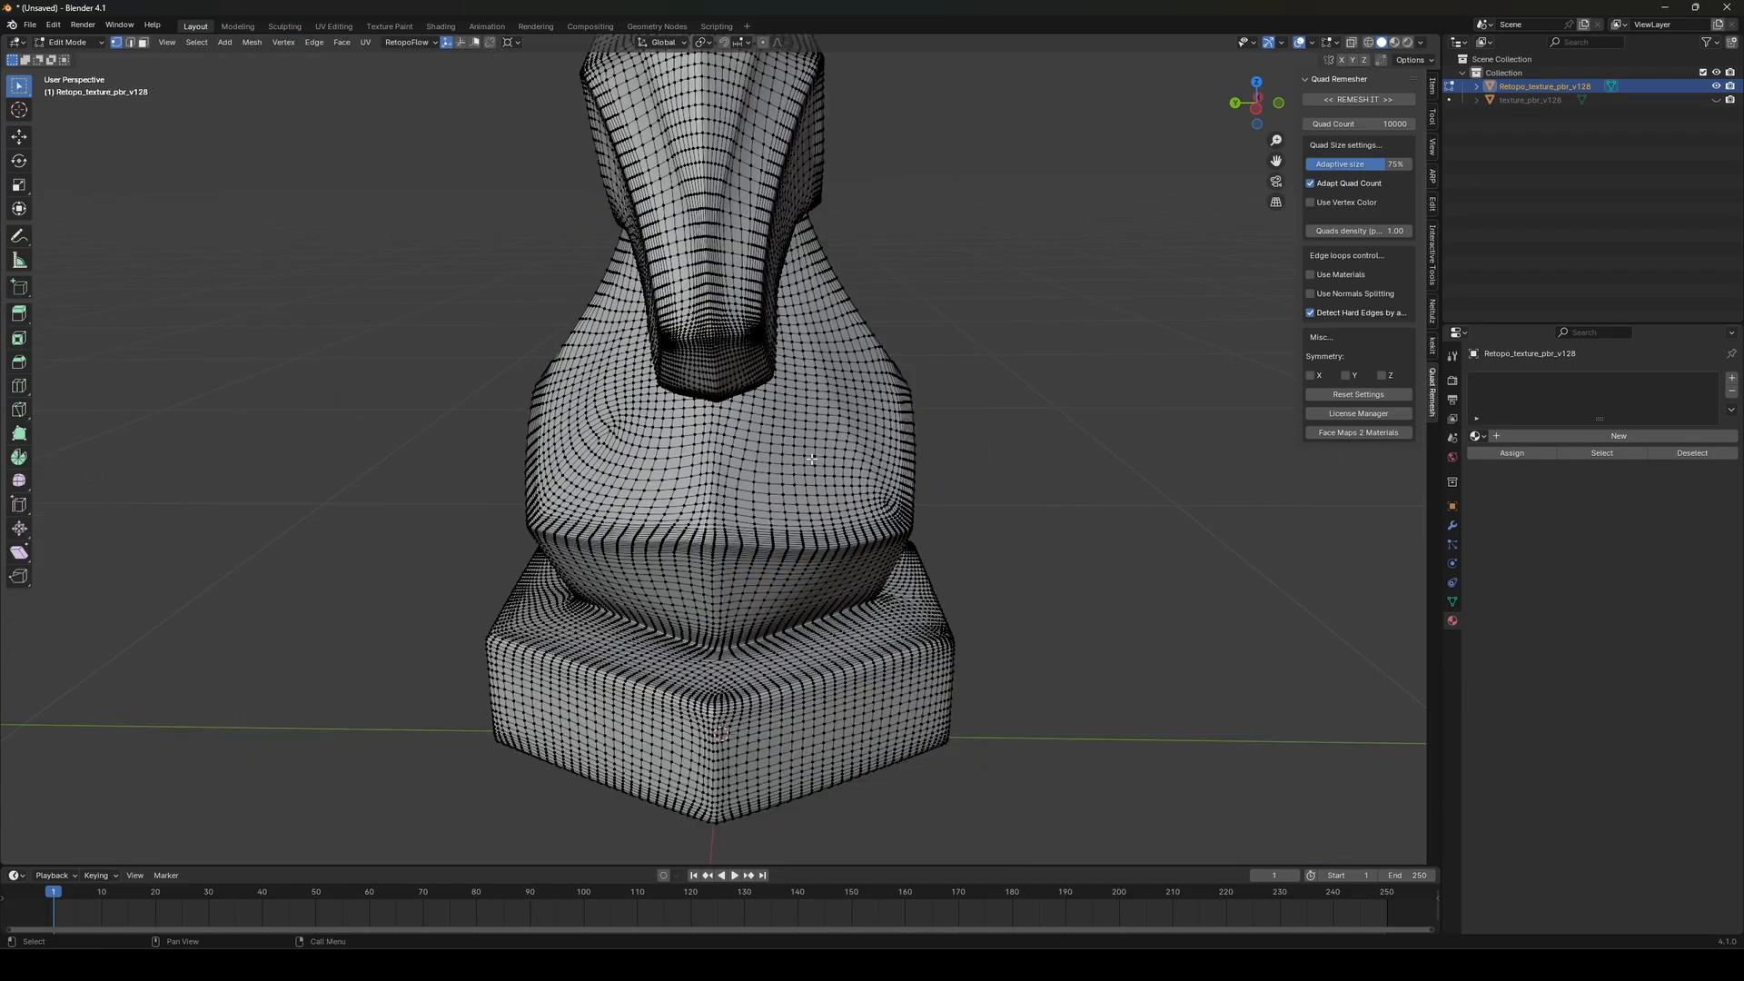
middle_click_drag(809, 454, 821, 489, "shift")
scroll(824, 493, "up", 2)
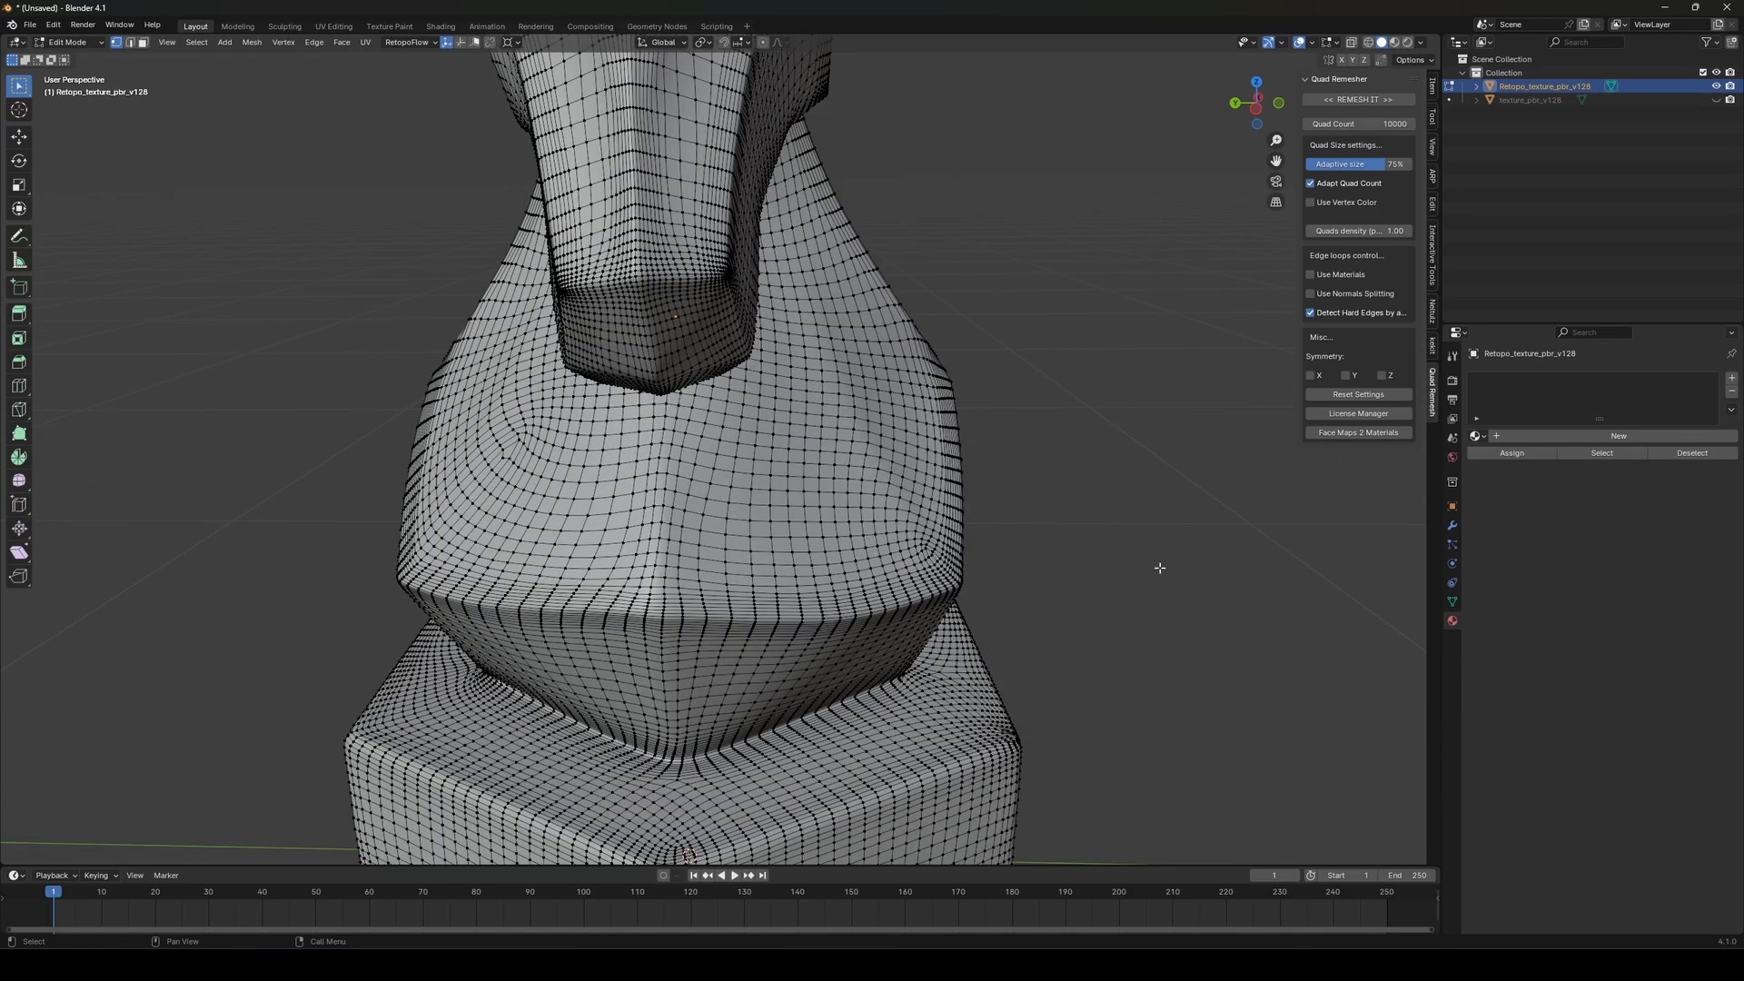
key("Tab")
left_click(1166, 487)
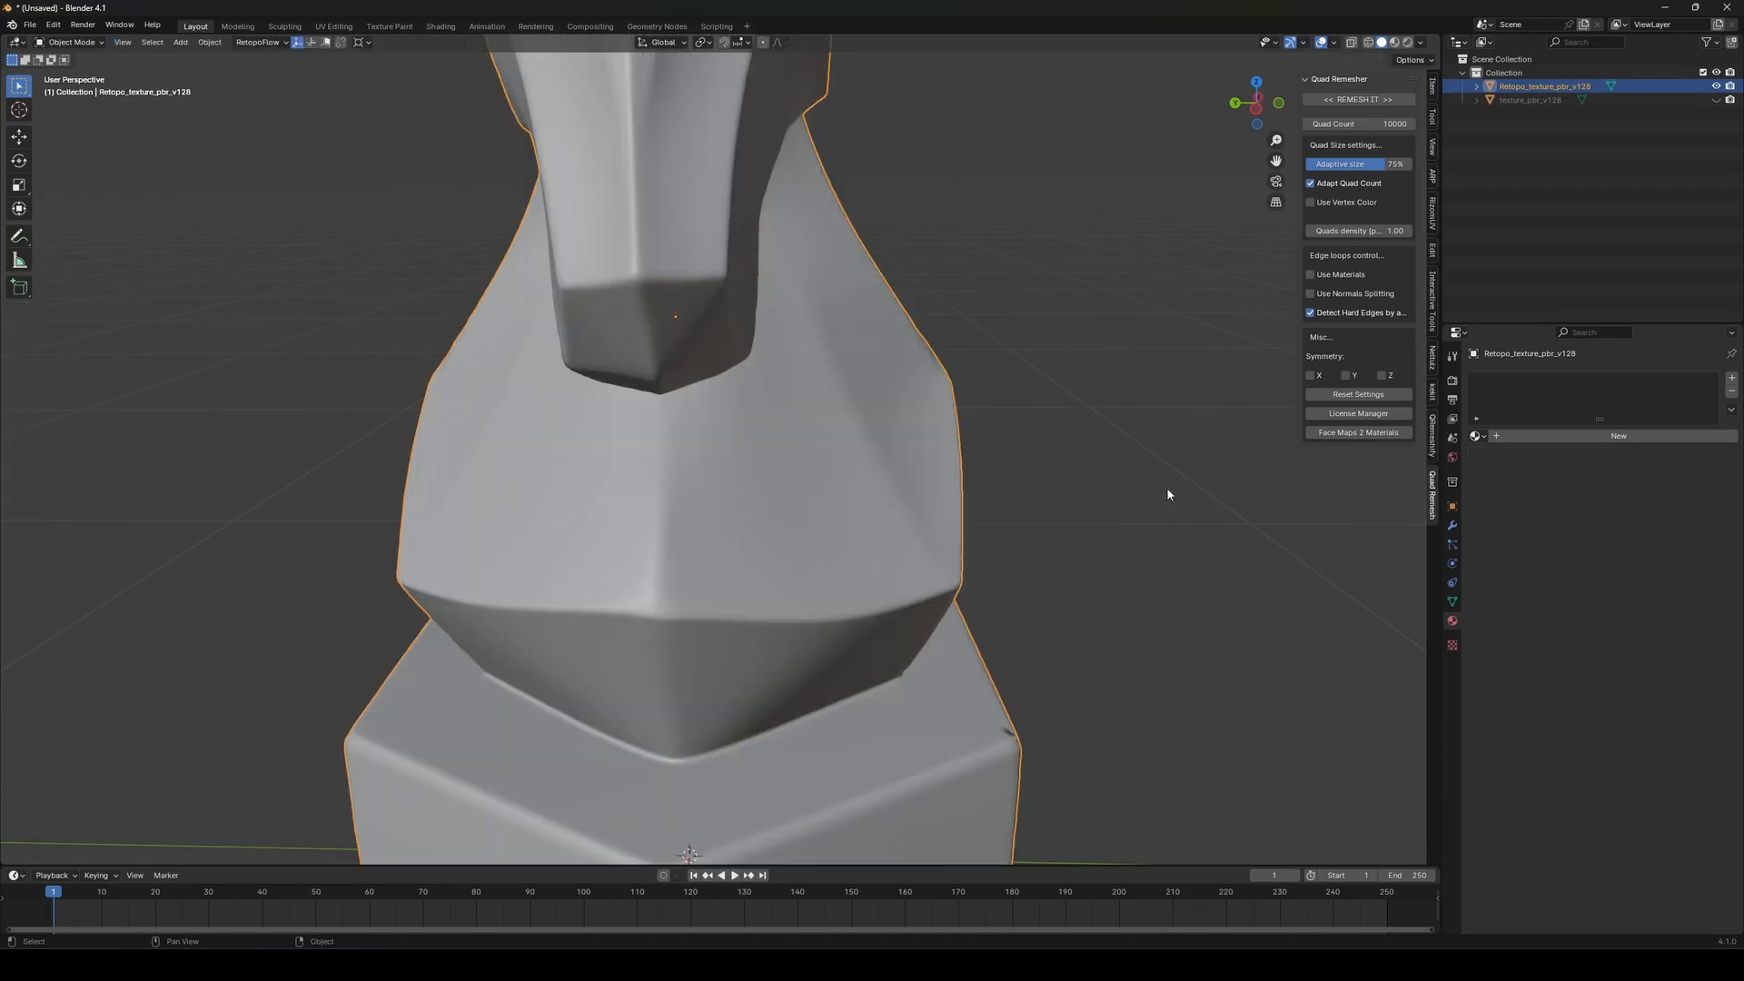
key("Tab")
left_click(1161, 434)
key("Tab")
left_click(1192, 380)
Open the remeshed horse's mesh data properties, view the whole model and deselect it
left_click(1453, 603)
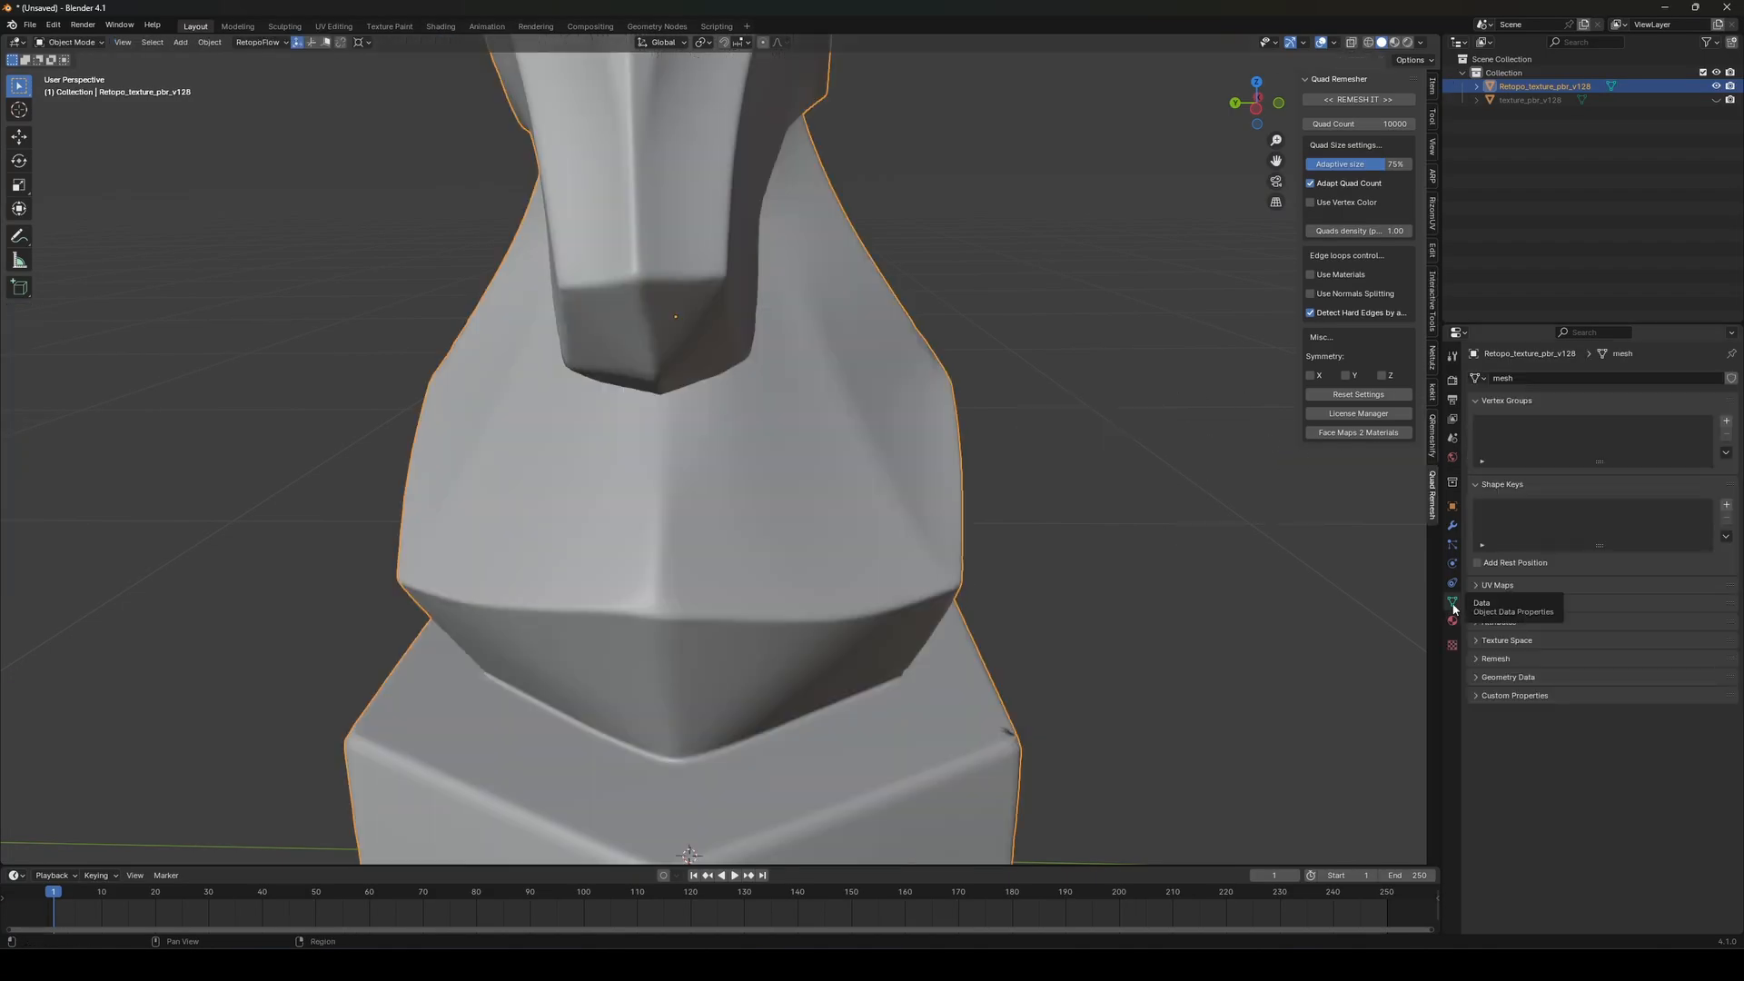
left_click(1039, 533)
scroll(809, 505, "down", 4)
left_click(810, 505)
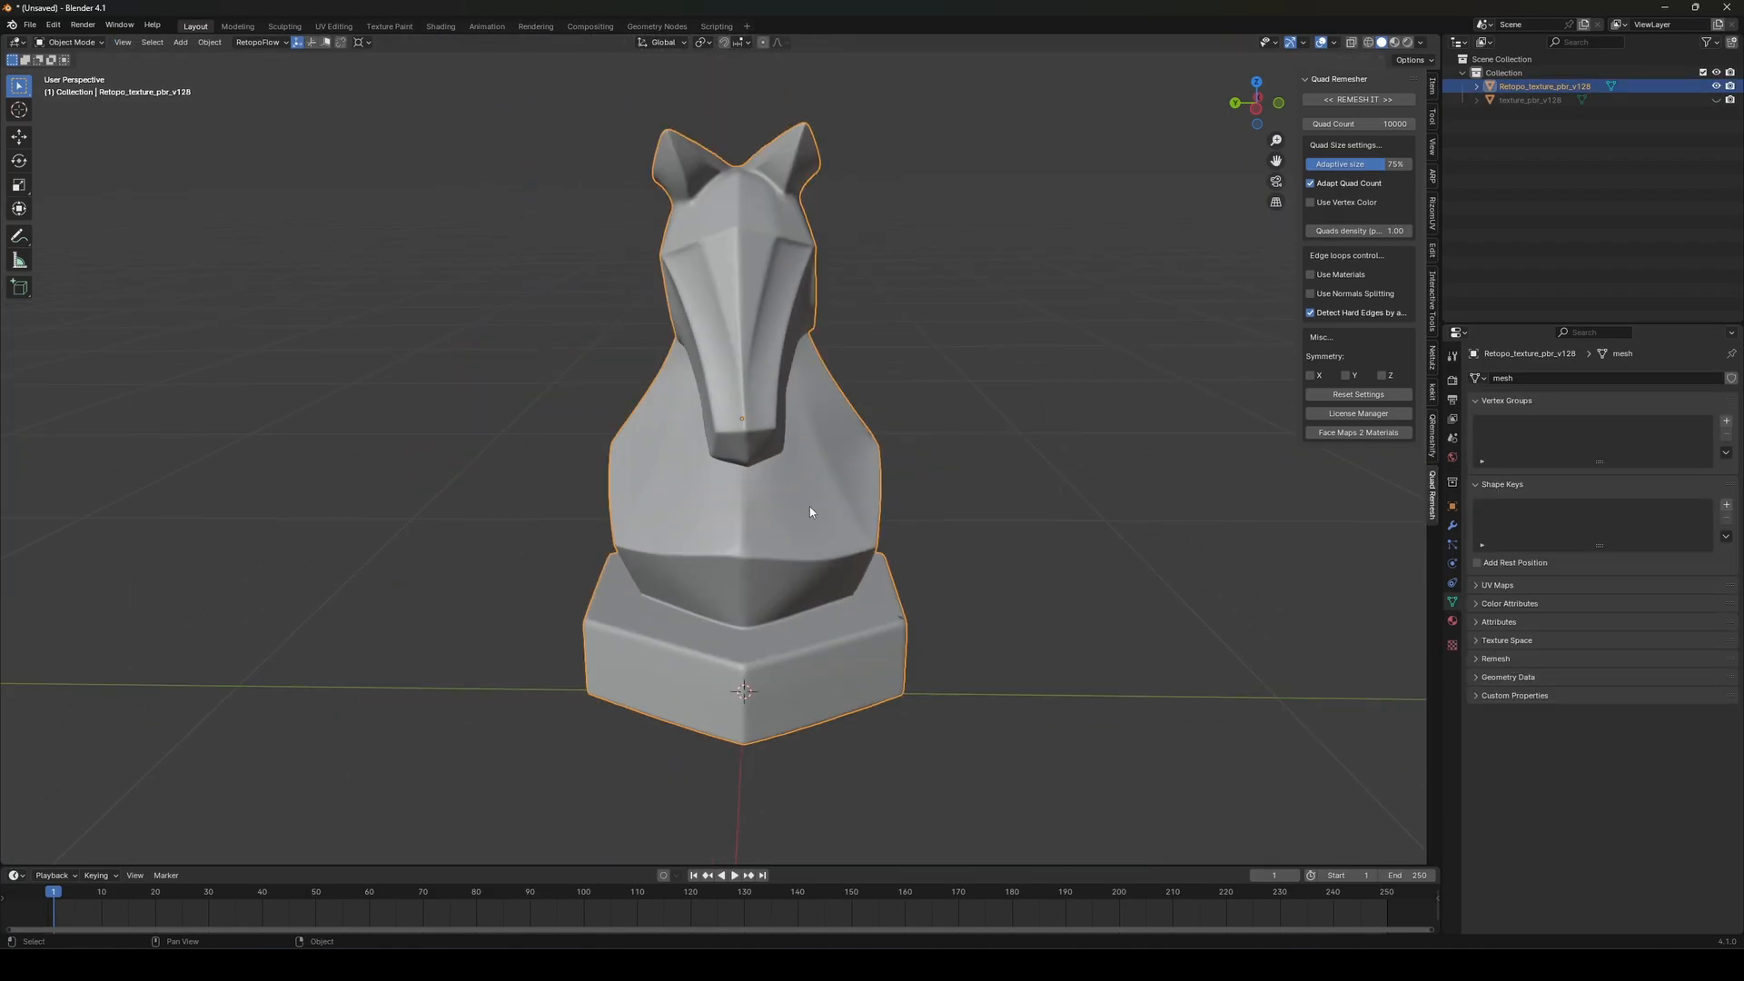
scroll(775, 481, "down", 1)
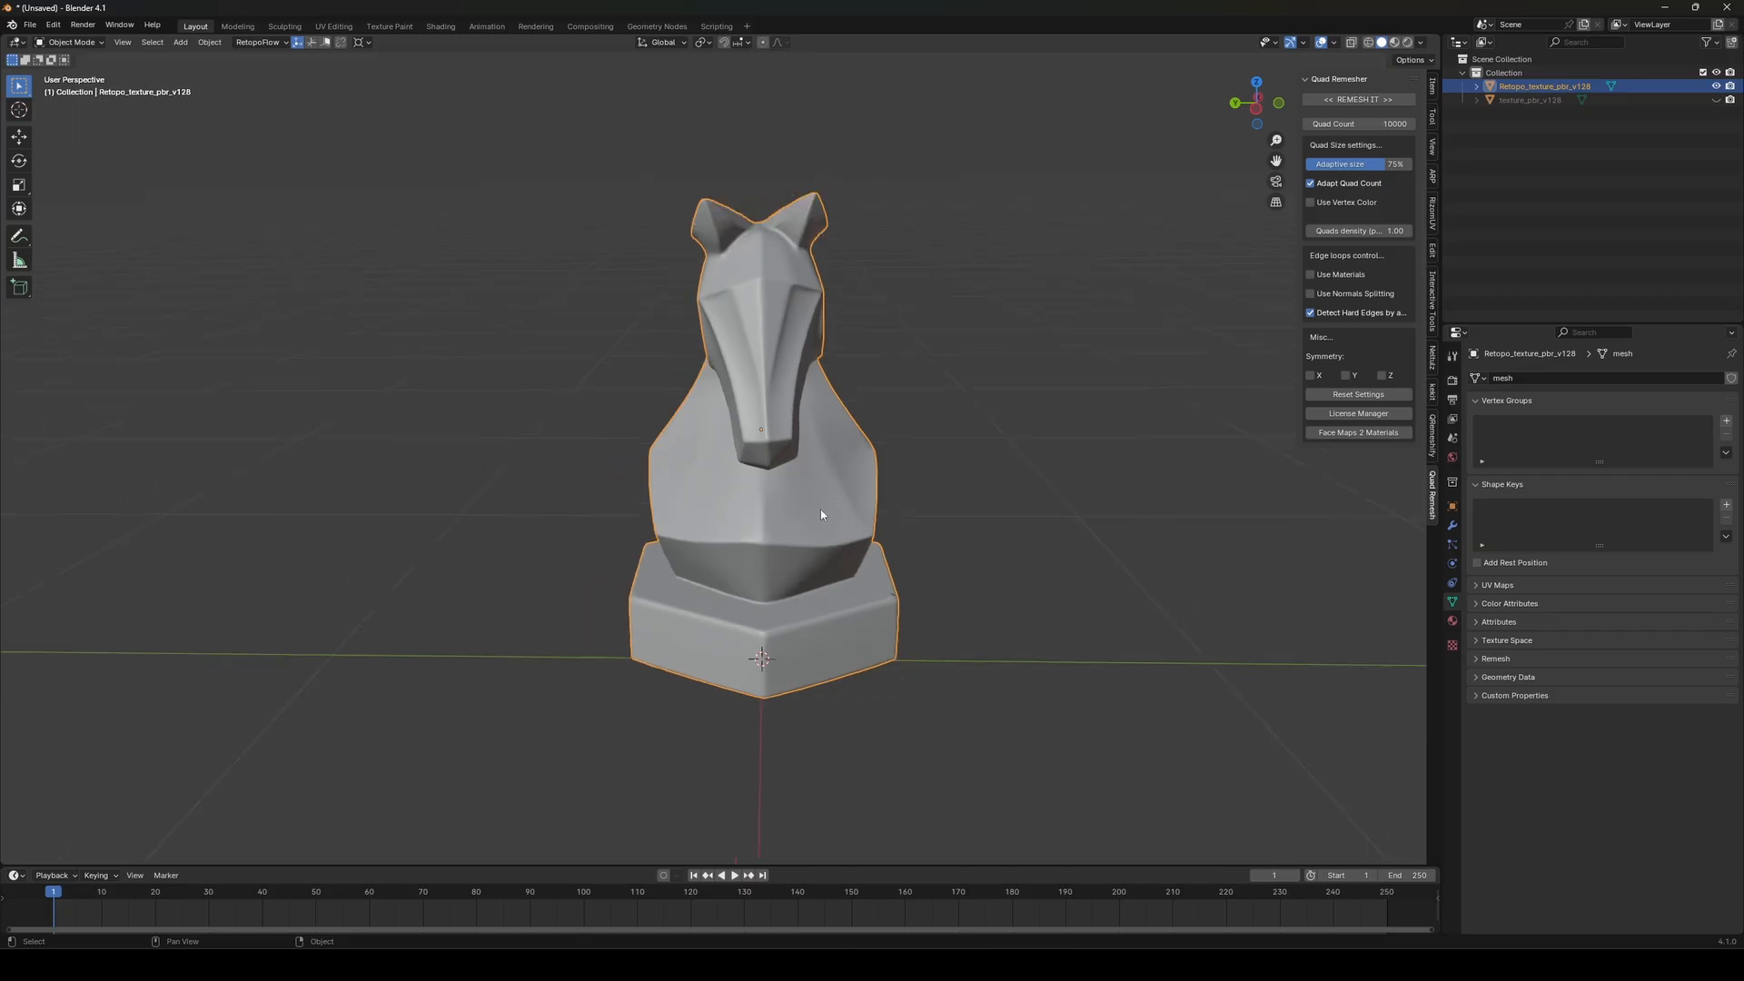
key("g")
right_click(954, 495)
left_click(1006, 488)
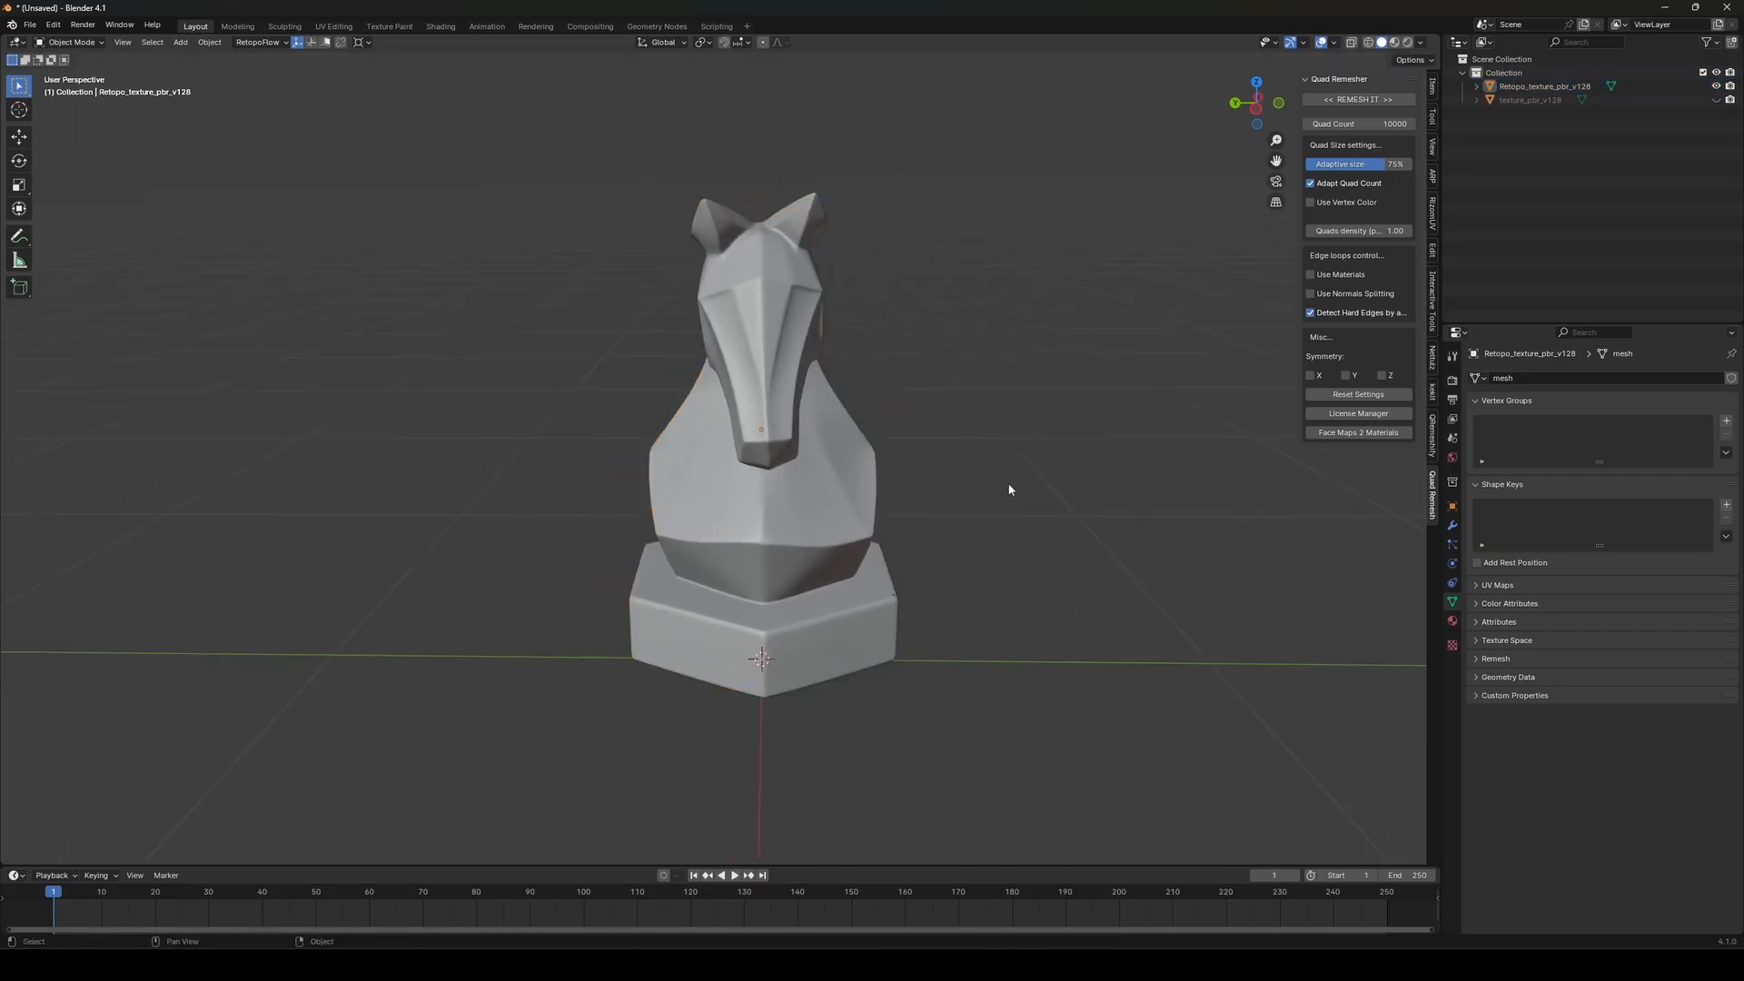
Send the remeshed horse to RizomUV, widen the 3D view and inspect the mesh around the head
left_click(1433, 223)
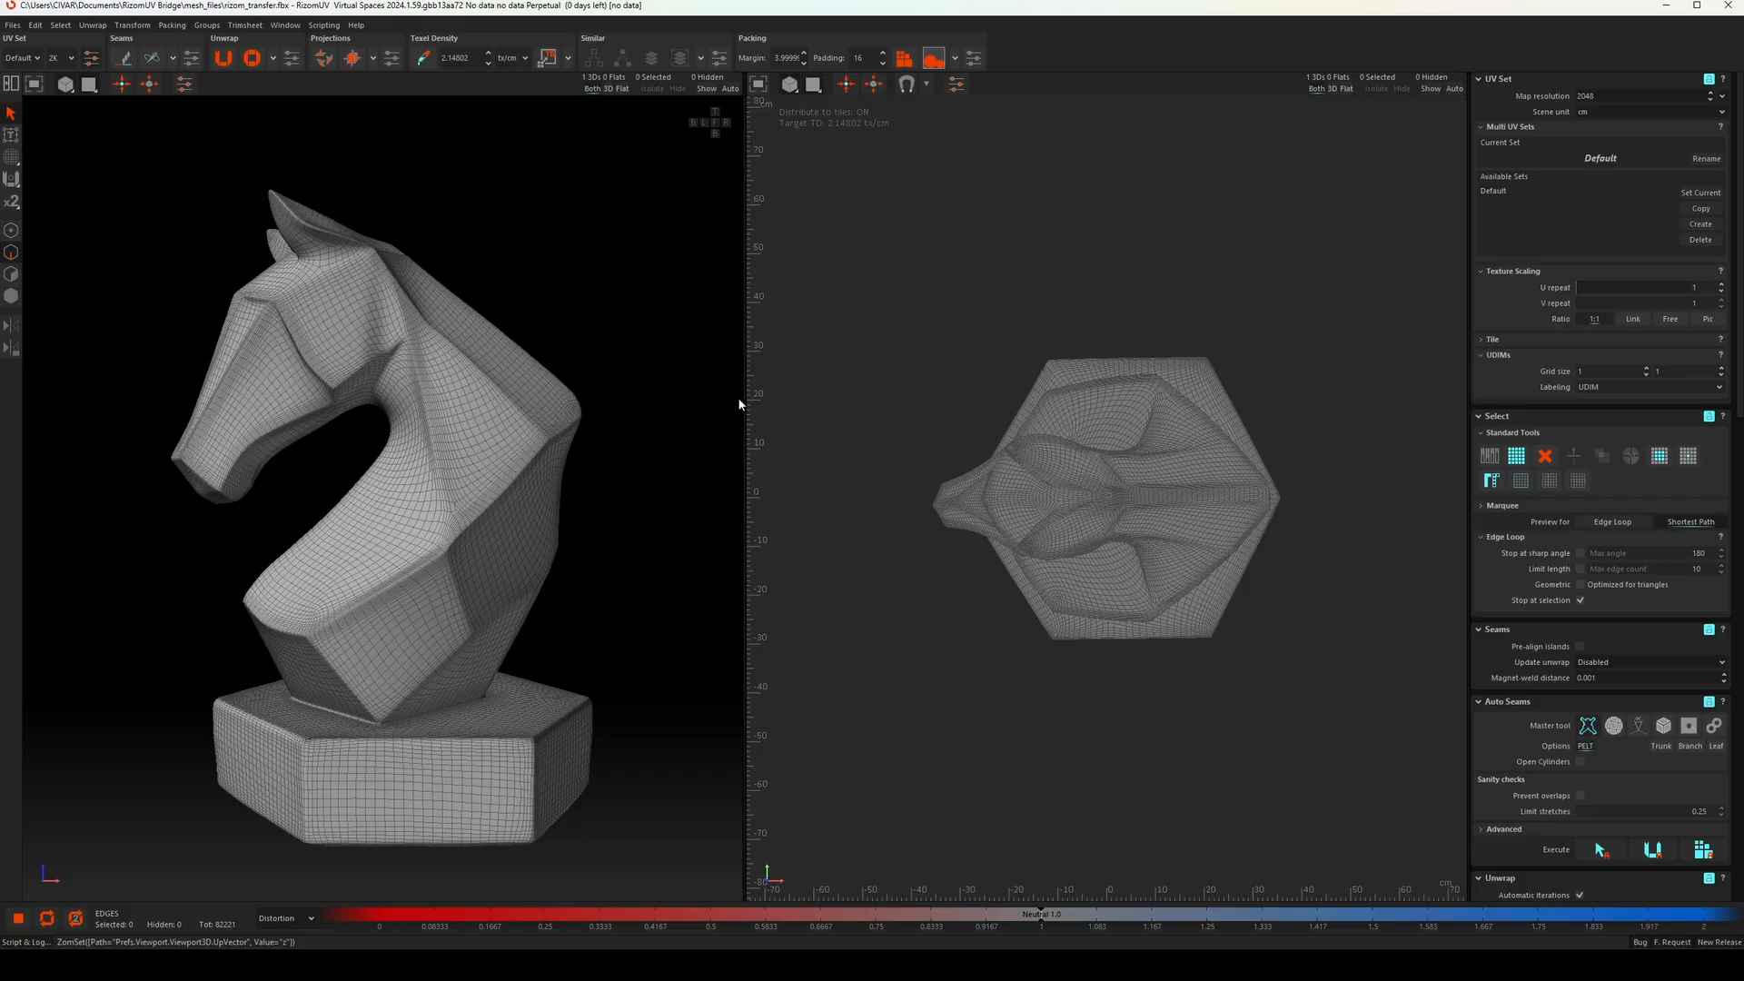
left_click_drag(747, 412, 862, 427)
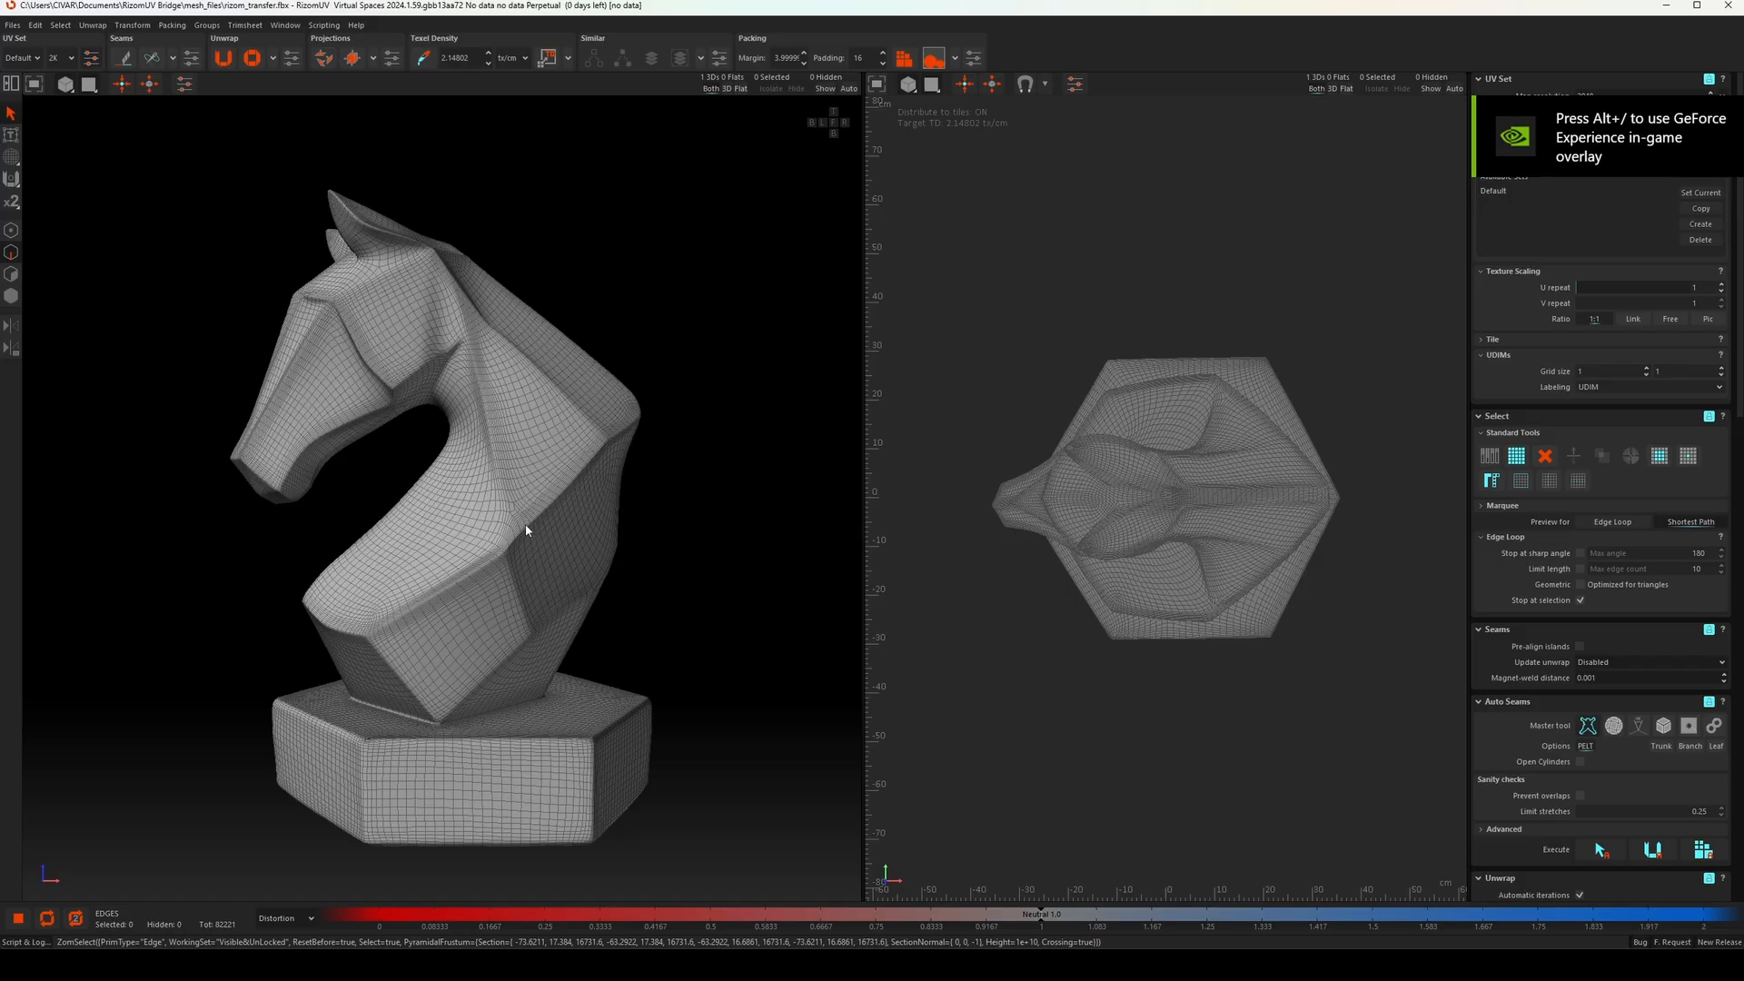
left_click_drag(526, 530, 718, 509, "alt")
scroll(524, 413, "up", 4)
left_click_drag(524, 411, 613, 526, "alt")
left_click_drag(487, 557, 383, 521, "alt")
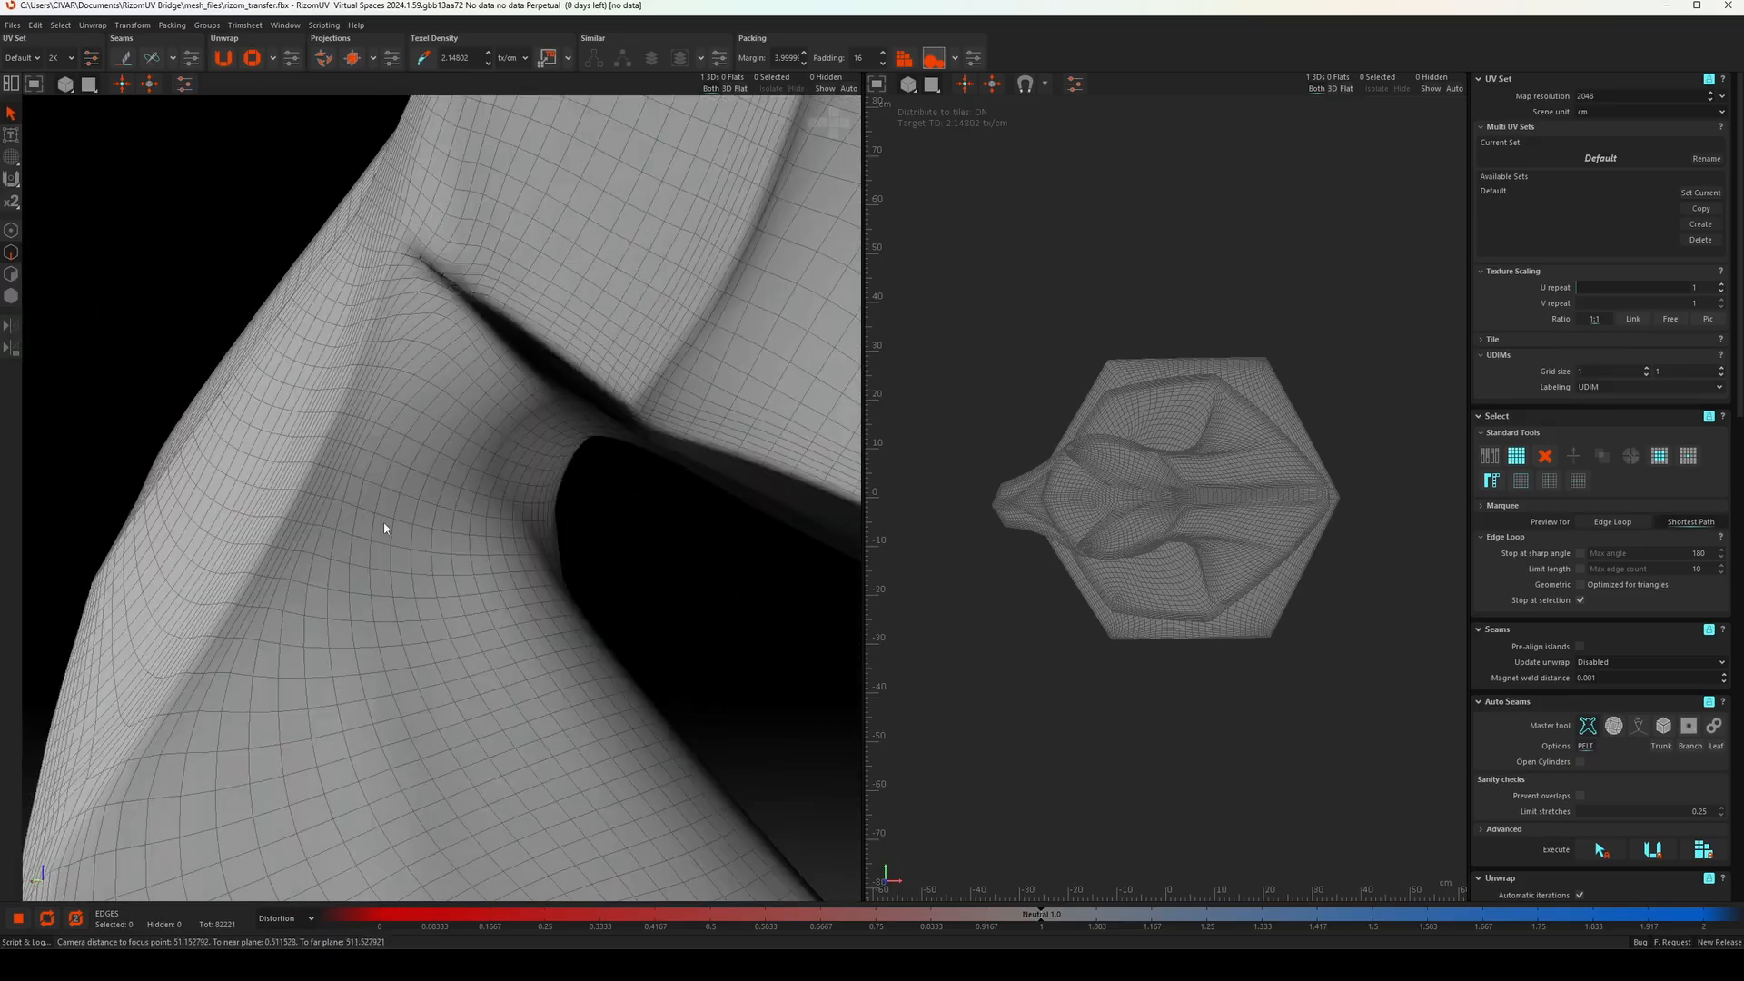
Cut seams along edge loops on the horse's head, body and base and unwrap the mesh into UV islands
scroll(383, 522, "down", 8)
double_click(521, 471)
scroll(520, 363, "up", 4)
double_click(515, 331)
left_click_drag(515, 331, 608, 423, "alt")
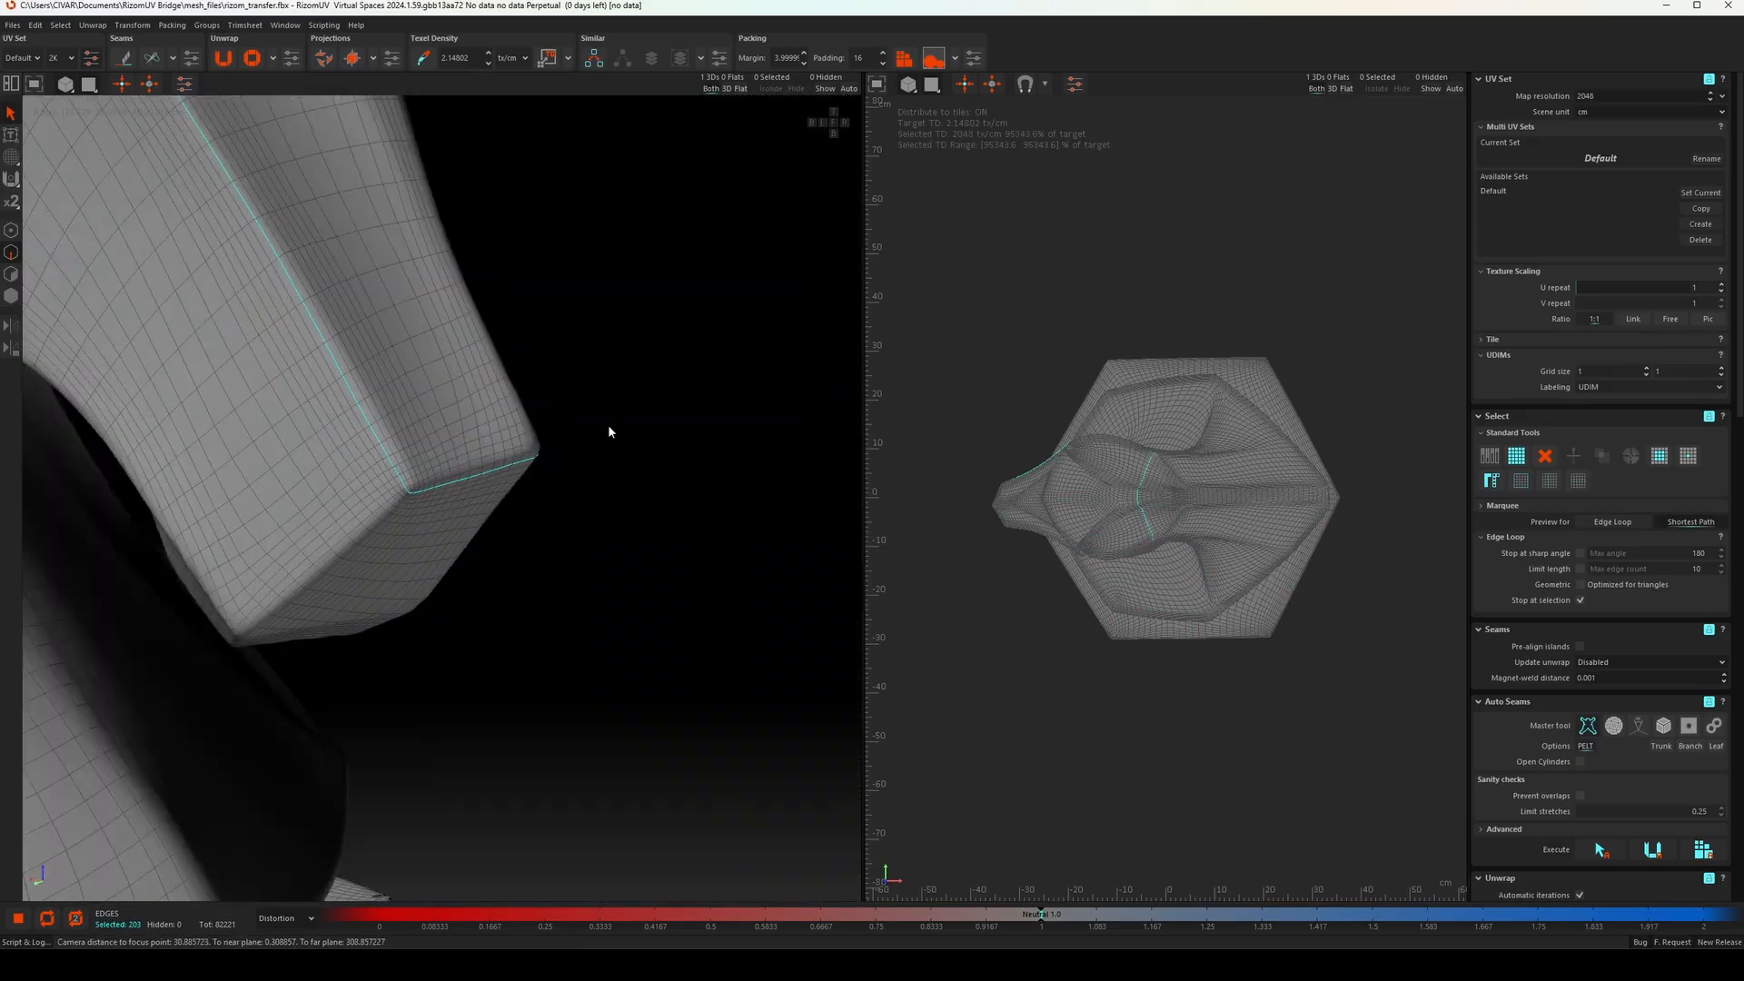
scroll(607, 423, "down", 6)
scroll(456, 328, "up", 6)
scroll(457, 329, "down", 6)
left_click_drag(457, 329, 630, 451, "alt")
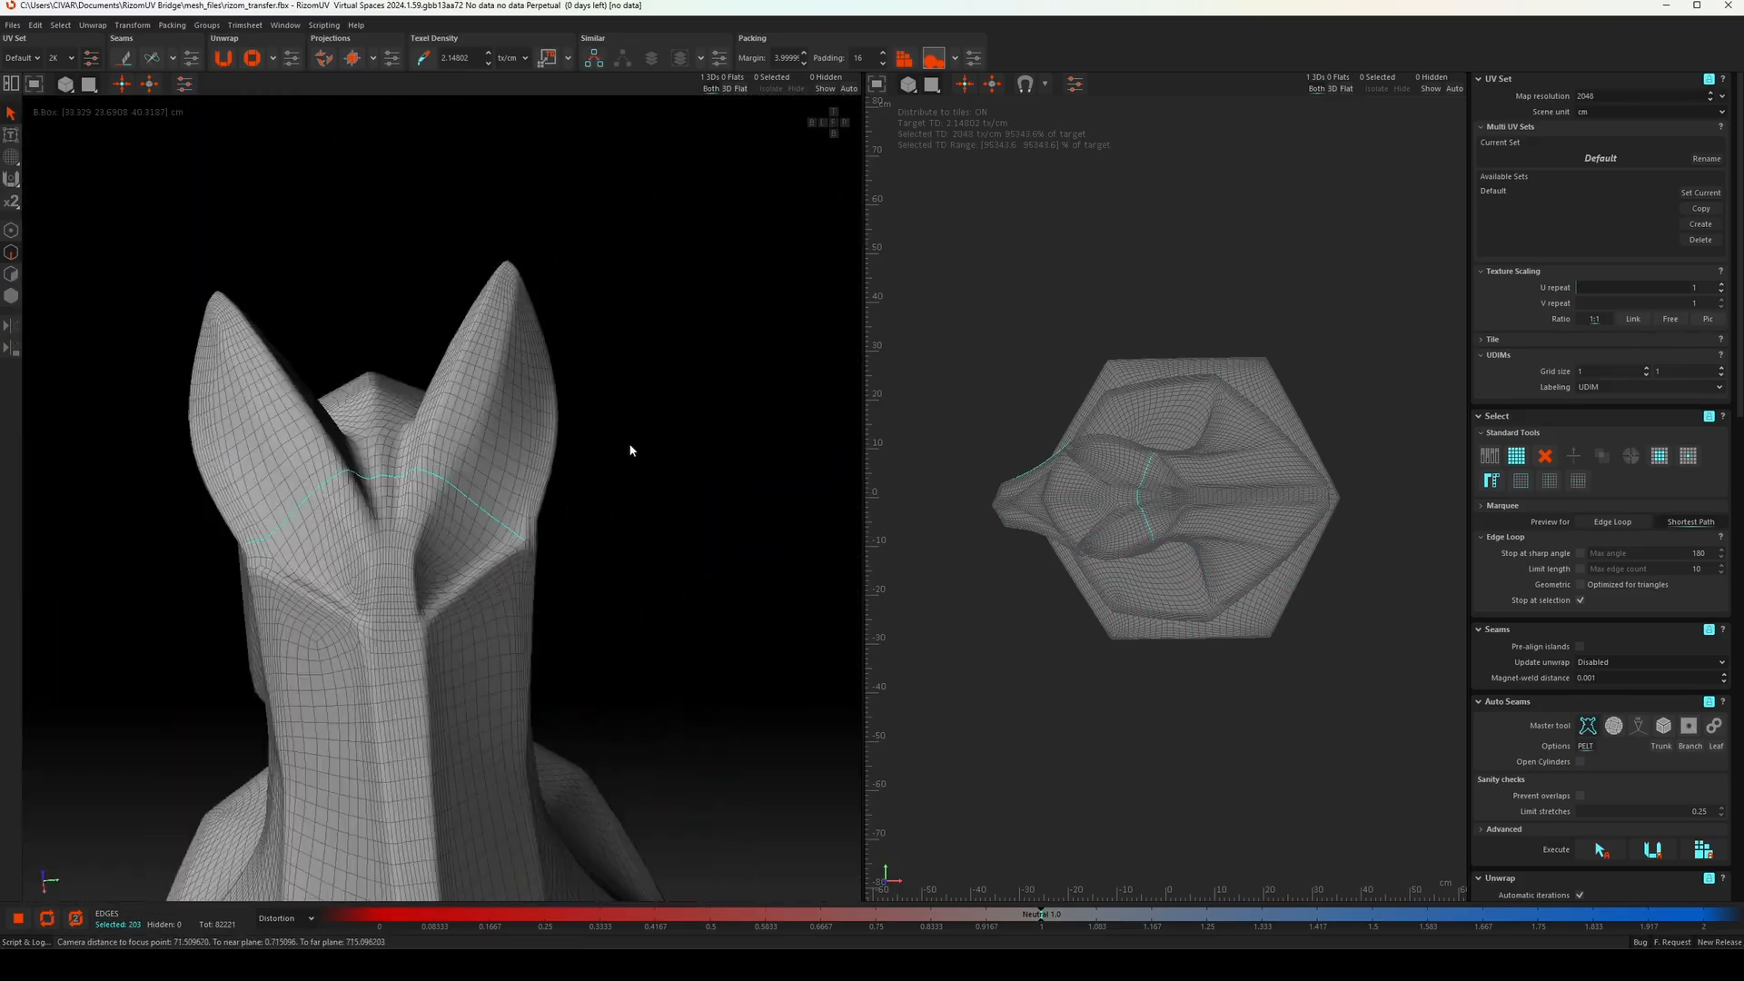
scroll(483, 557, "up", 5)
left_click_drag(482, 557, 436, 257, "alt")
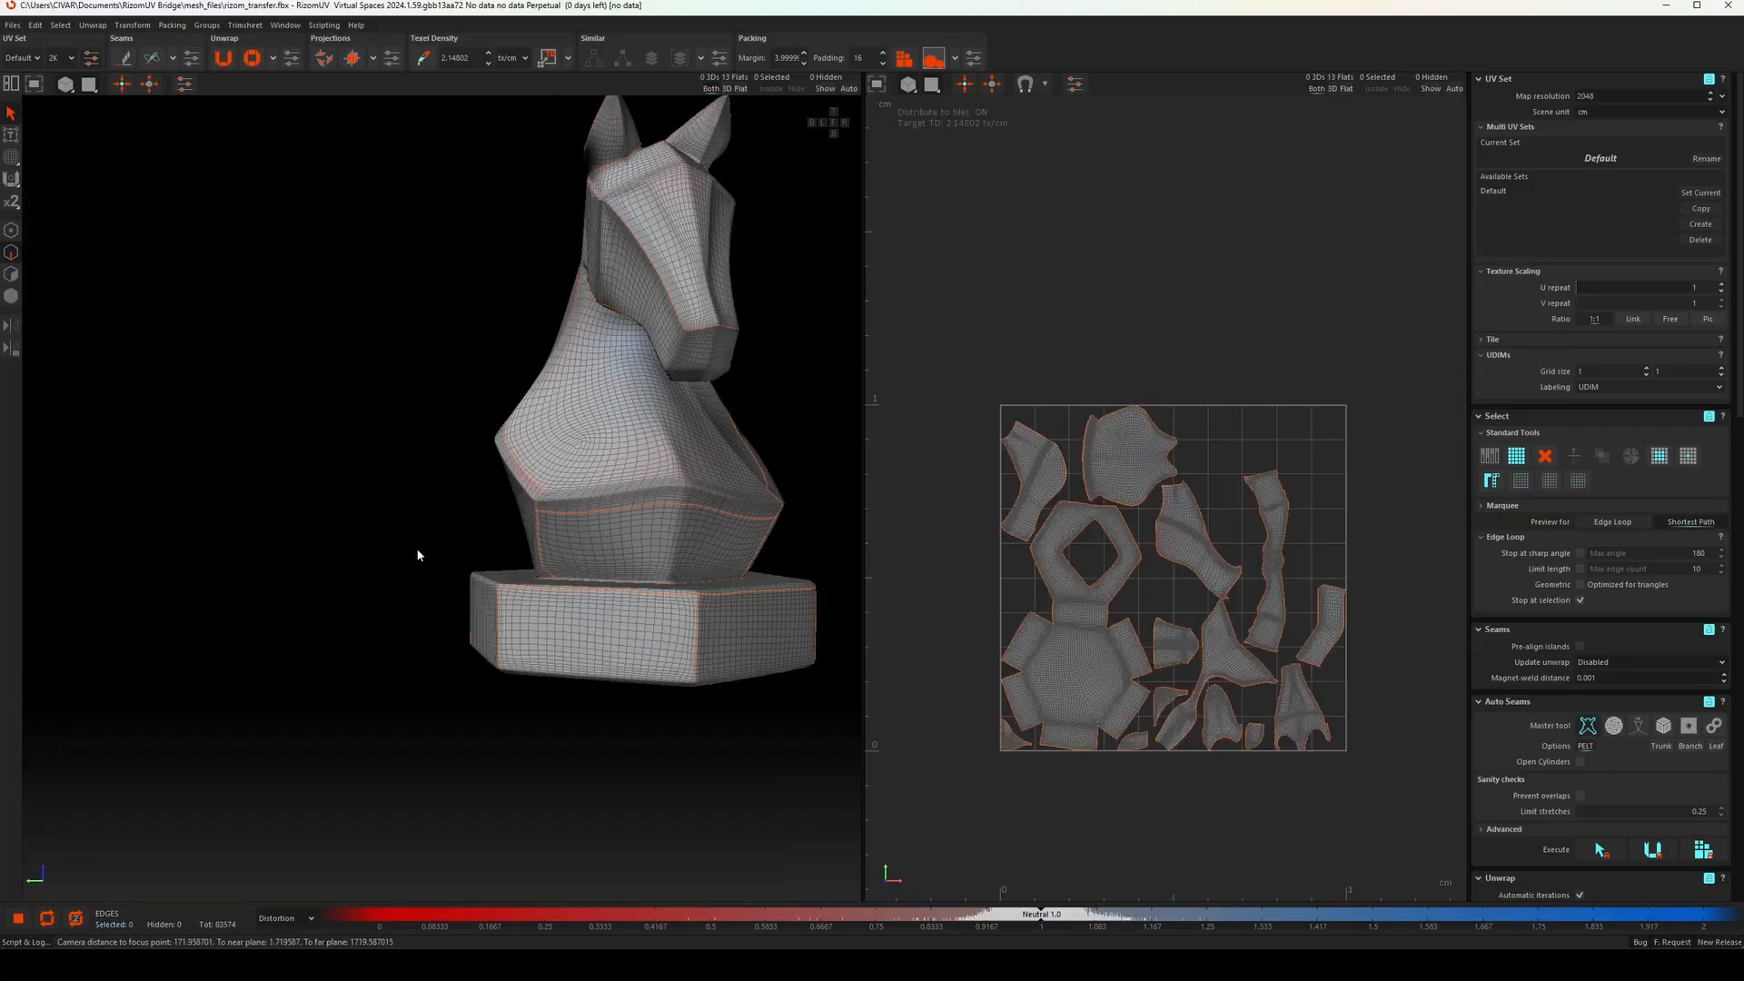
left_click_drag(418, 555, 396, 547, "alt")
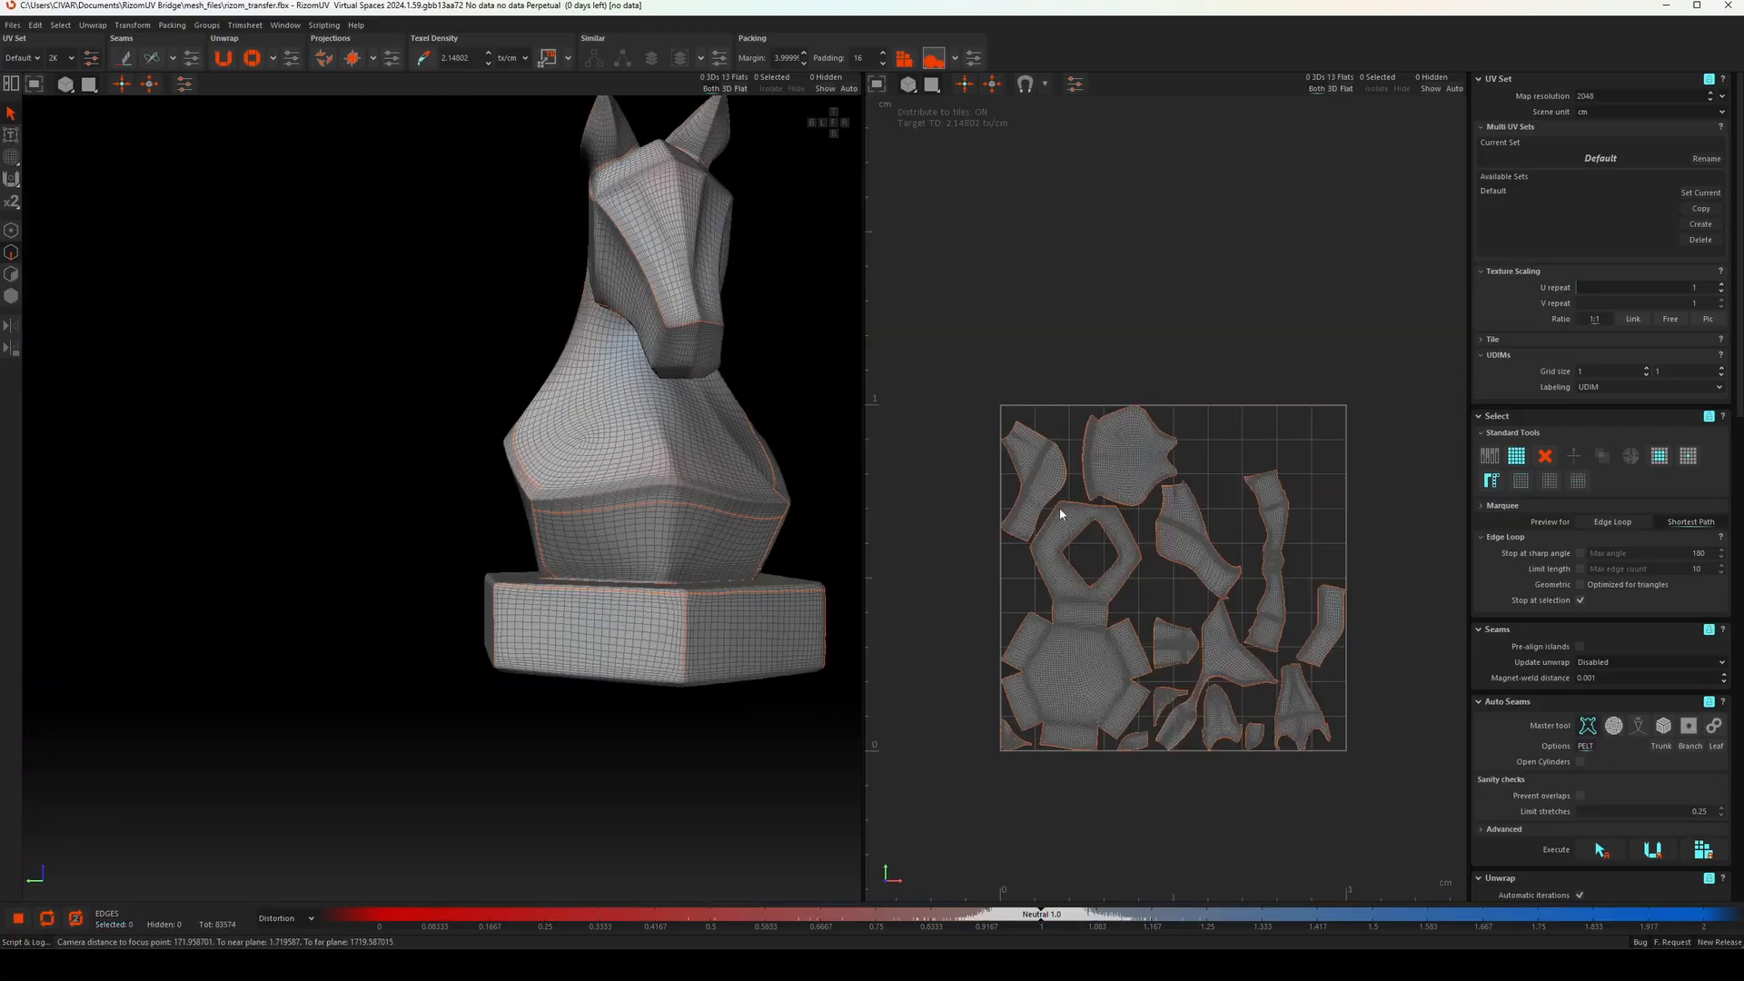
Set the UDIM grid size to 2 by 1 and repack the UV islands across both tiles
left_click(1722, 369)
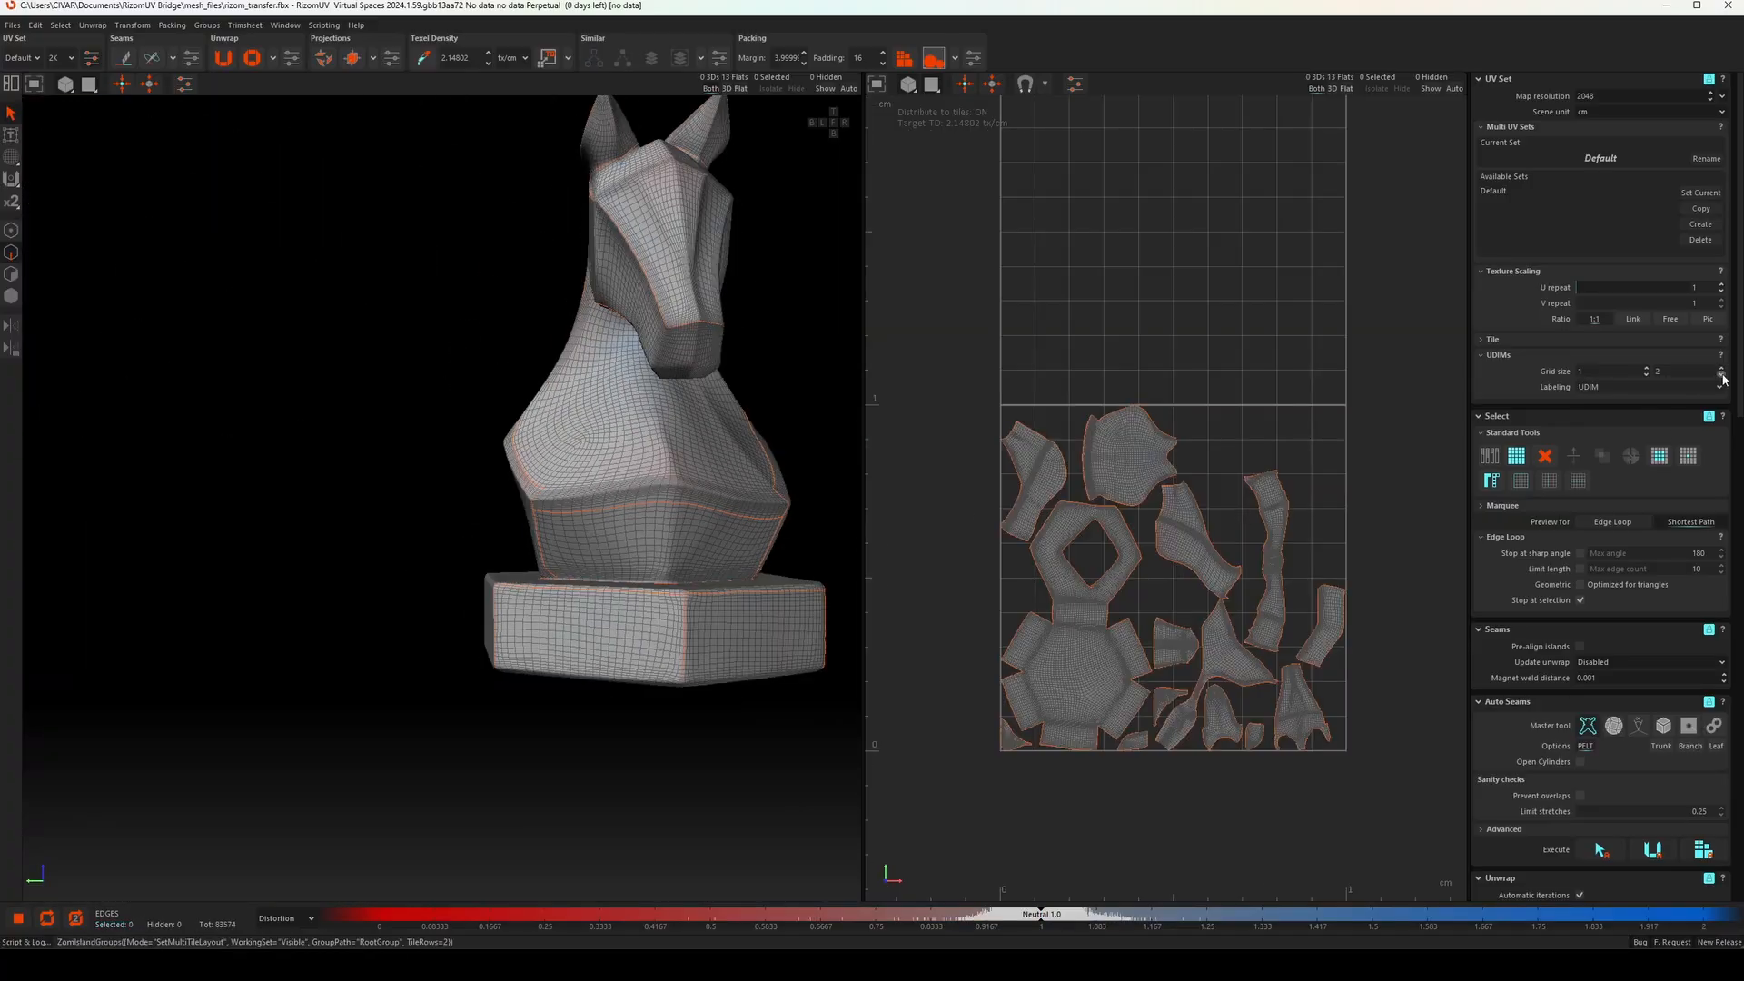
left_click(1722, 374)
left_click(1645, 368)
scroll(1271, 545, "down", 4)
middle_click_drag(1296, 592, 1172, 603, "alt")
key("p")
scroll(1132, 636, "up", 4)
scroll(1223, 712, "down", 5)
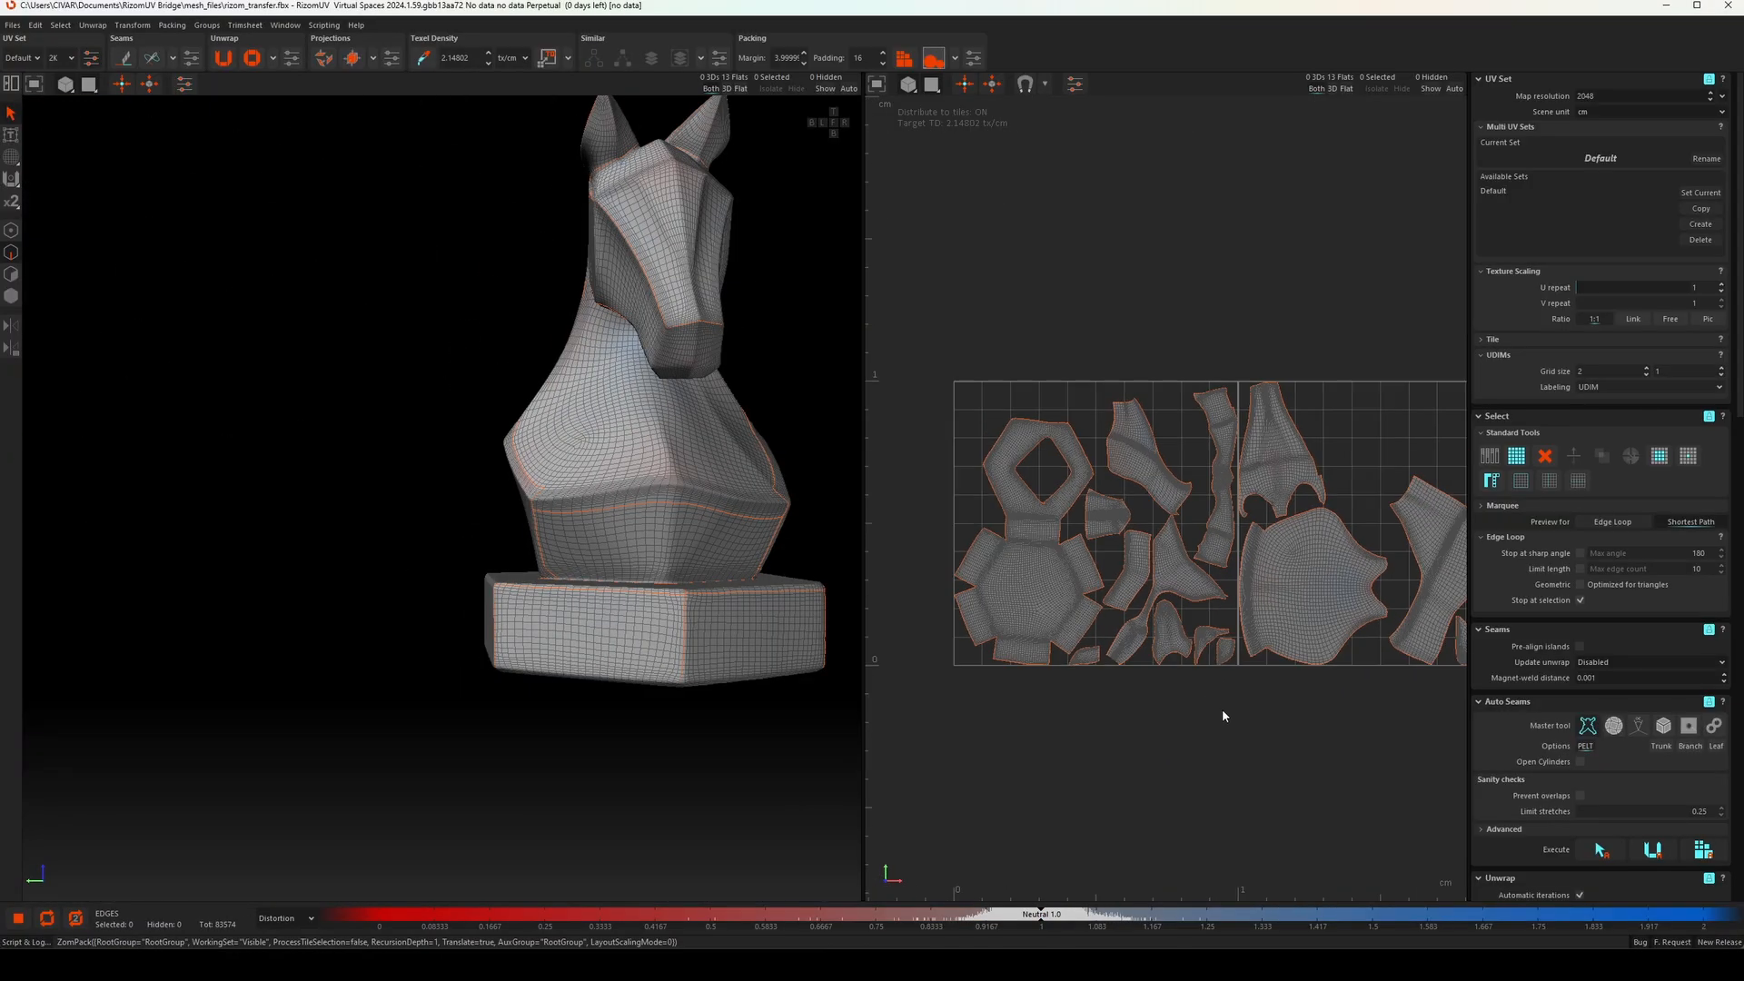
Switch to island selection, then slightly enlarge the pedestal's island and position it inside tile 1002
left_click(11, 297)
left_click(1279, 581)
left_click_drag(1291, 495, 1293, 466)
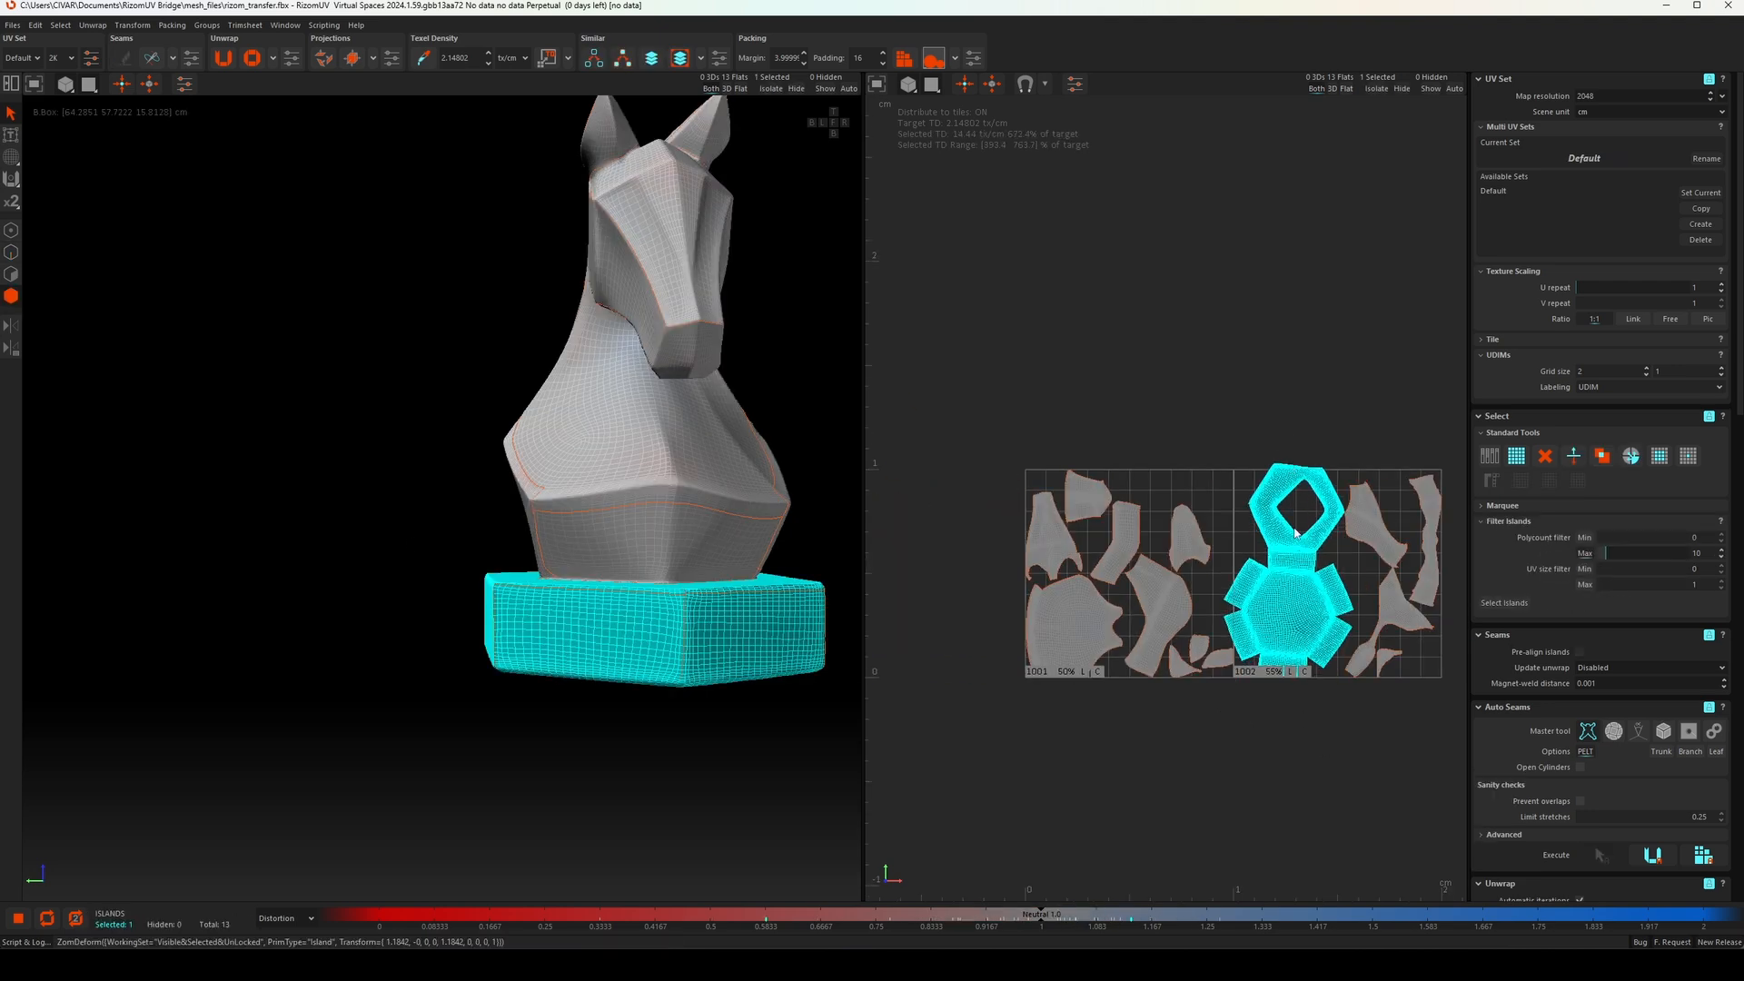
key("ctrl+z")
scroll(1304, 564, "up", 3)
left_click_drag(1277, 661, 1286, 644)
left_click_drag(1385, 433, 1397, 418)
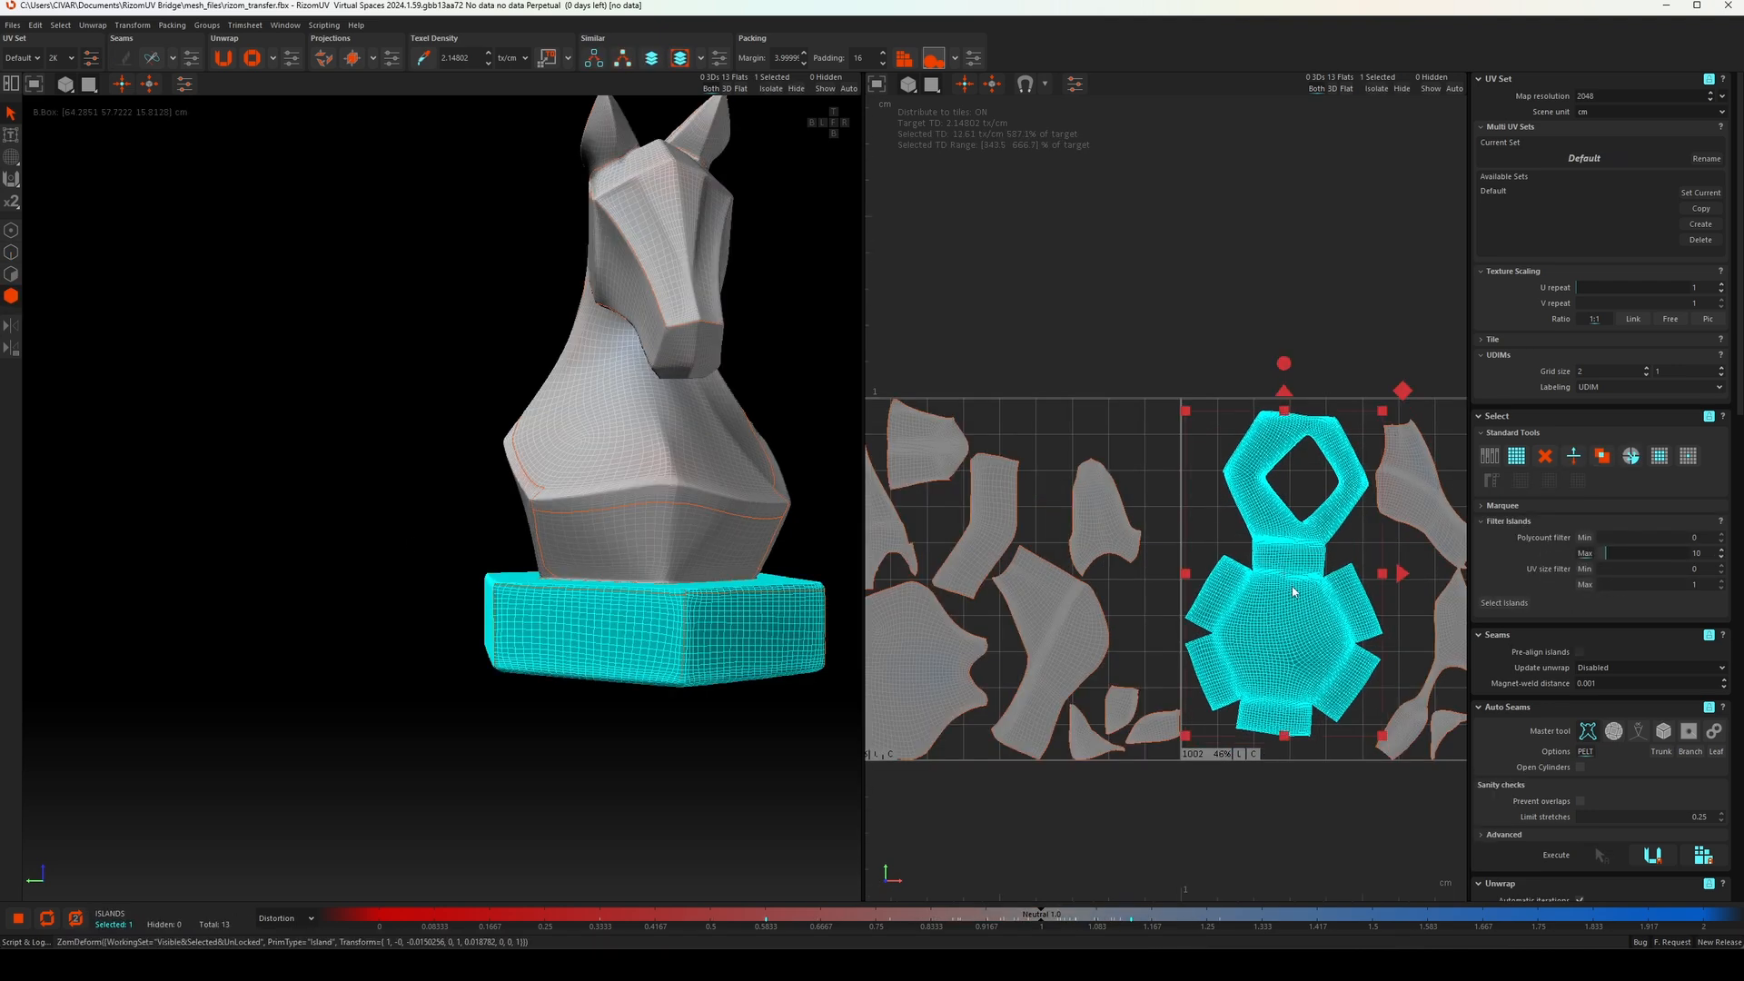
left_click_drag(1293, 591, 1289, 592)
left_click_drag(1293, 683, 1290, 686)
Identify the under-jaw island on the model and move it into the upper-right corner of tile 1001
scroll(1290, 686, "down", 3)
left_click(1152, 555)
scroll(726, 581, "down", 2)
middle_click_drag(781, 572, 606, 587)
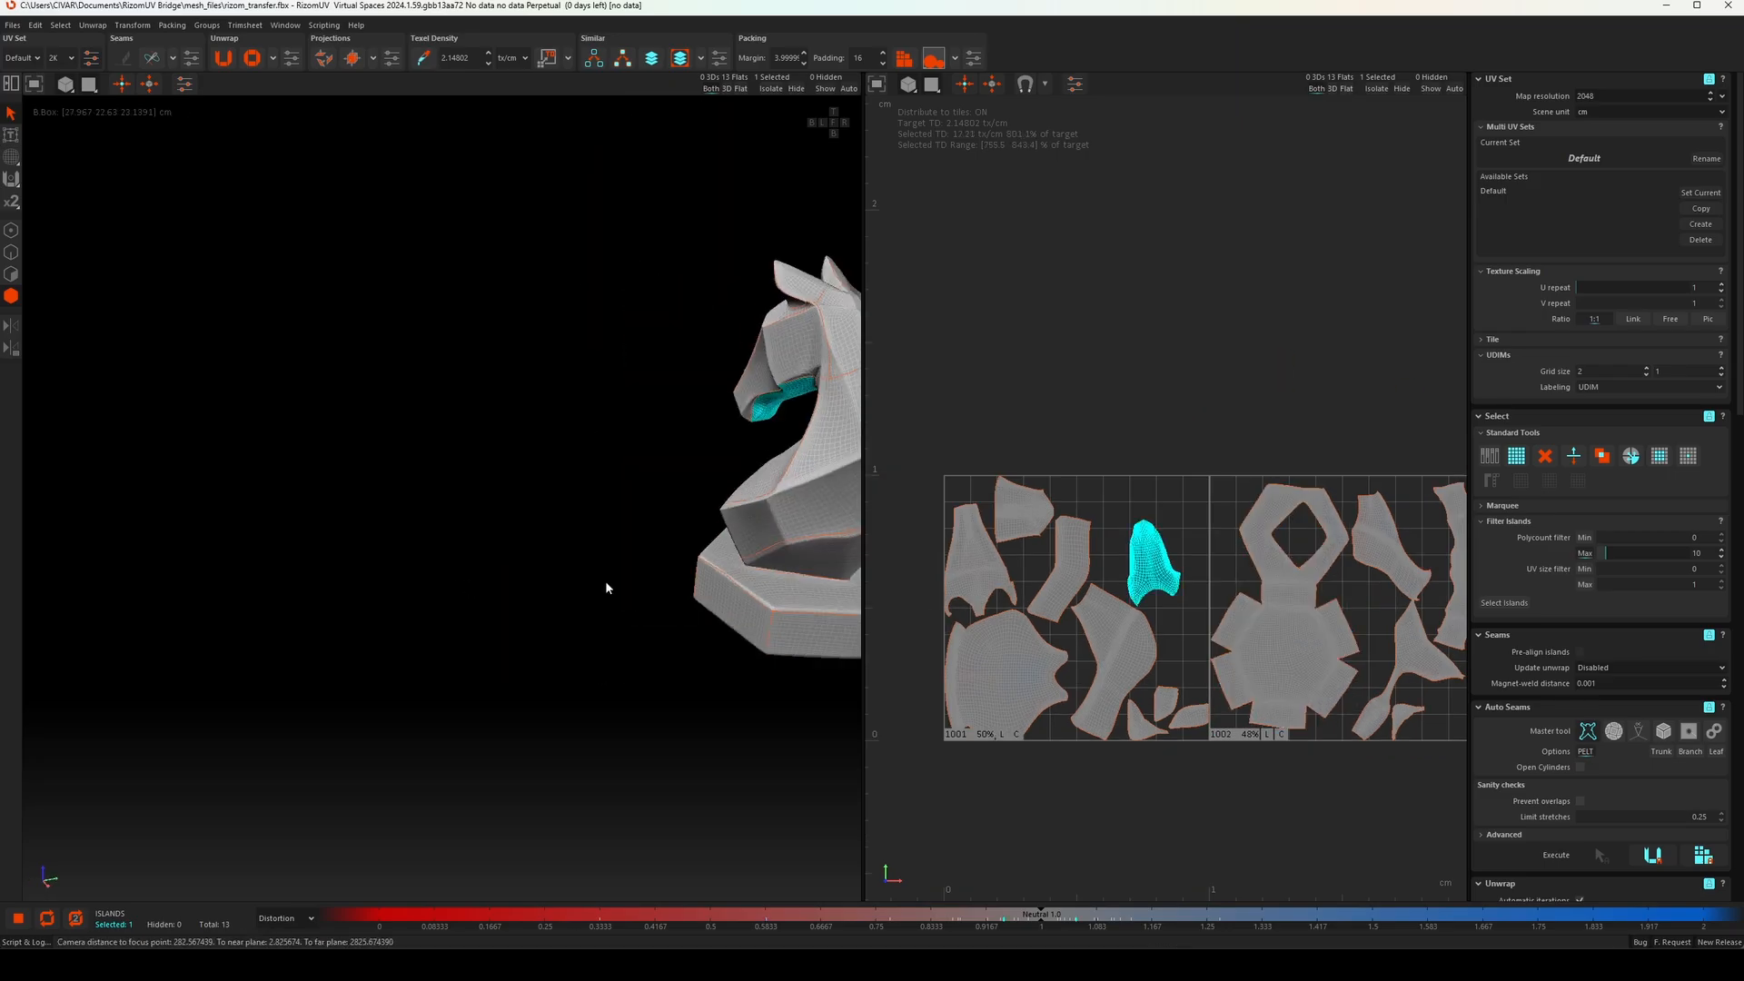
scroll(545, 509, "down", 2)
middle_click_drag(508, 481, 601, 532)
left_click(1094, 644)
scroll(1095, 643, "up", 3)
left_click(1192, 518)
left_click_drag(1194, 510, 1232, 441)
Spread the three small islands, including the ear piece, in a column below the under-jaw island in tile 1001
left_click(1158, 640)
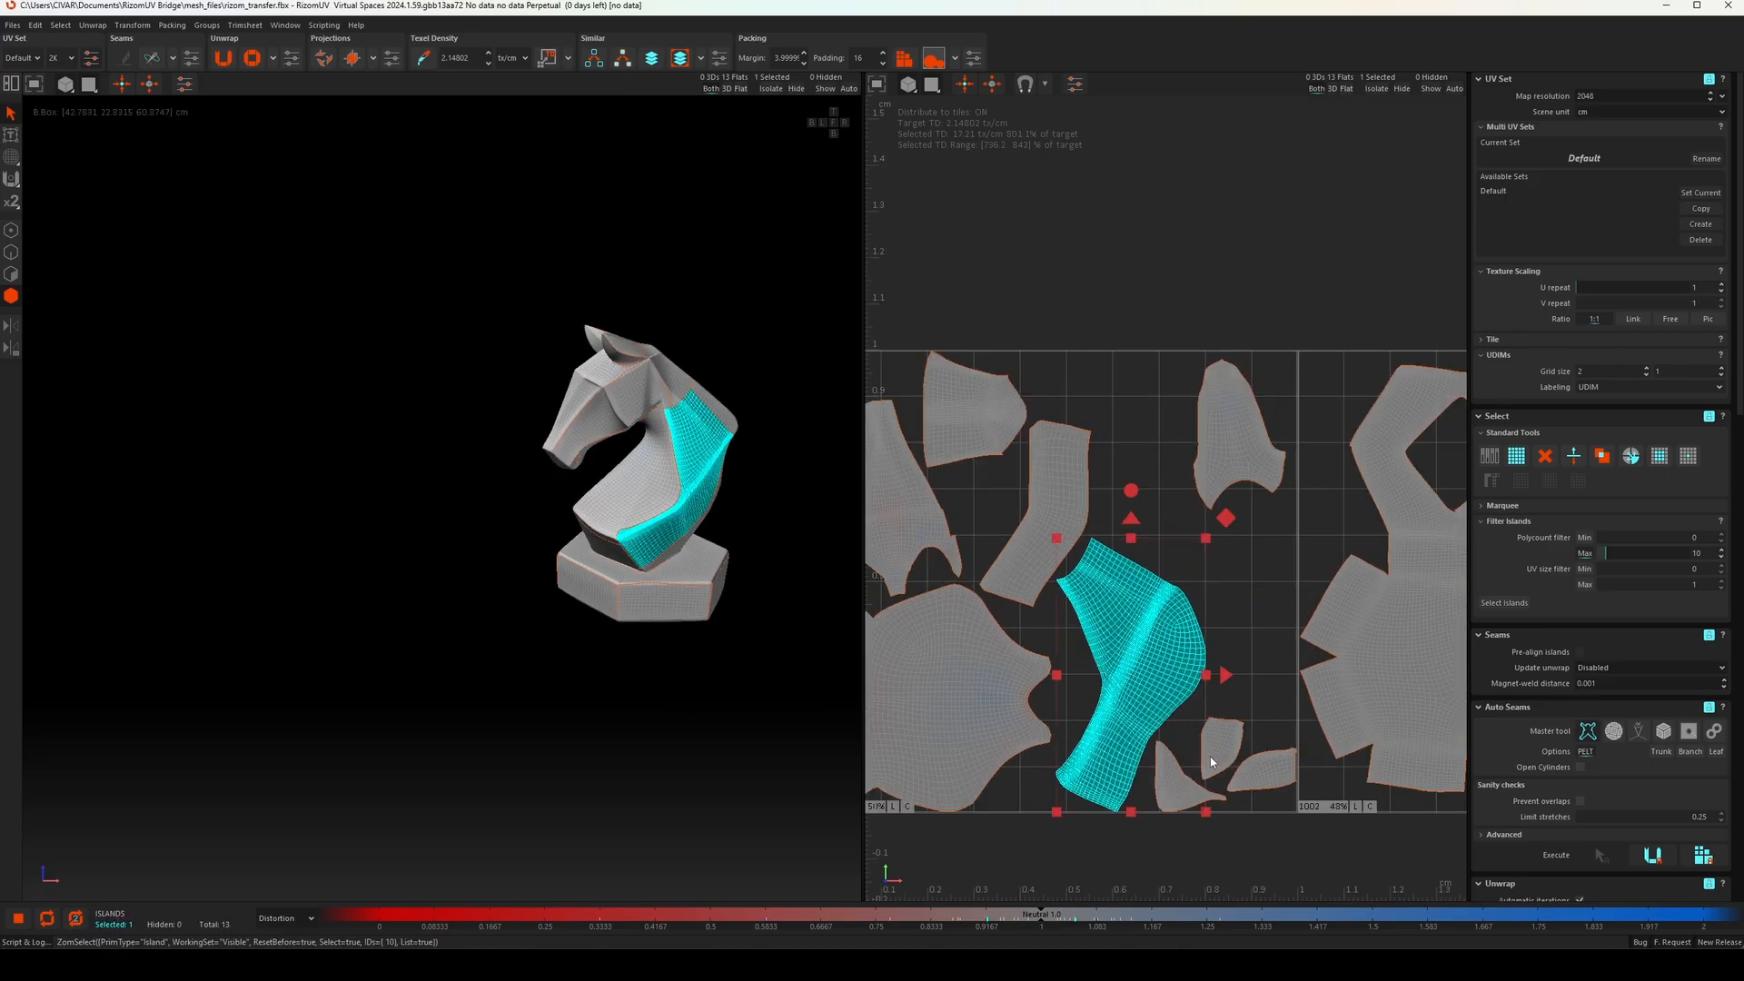
left_click(1195, 754)
left_click(1155, 685)
left_click(1192, 749)
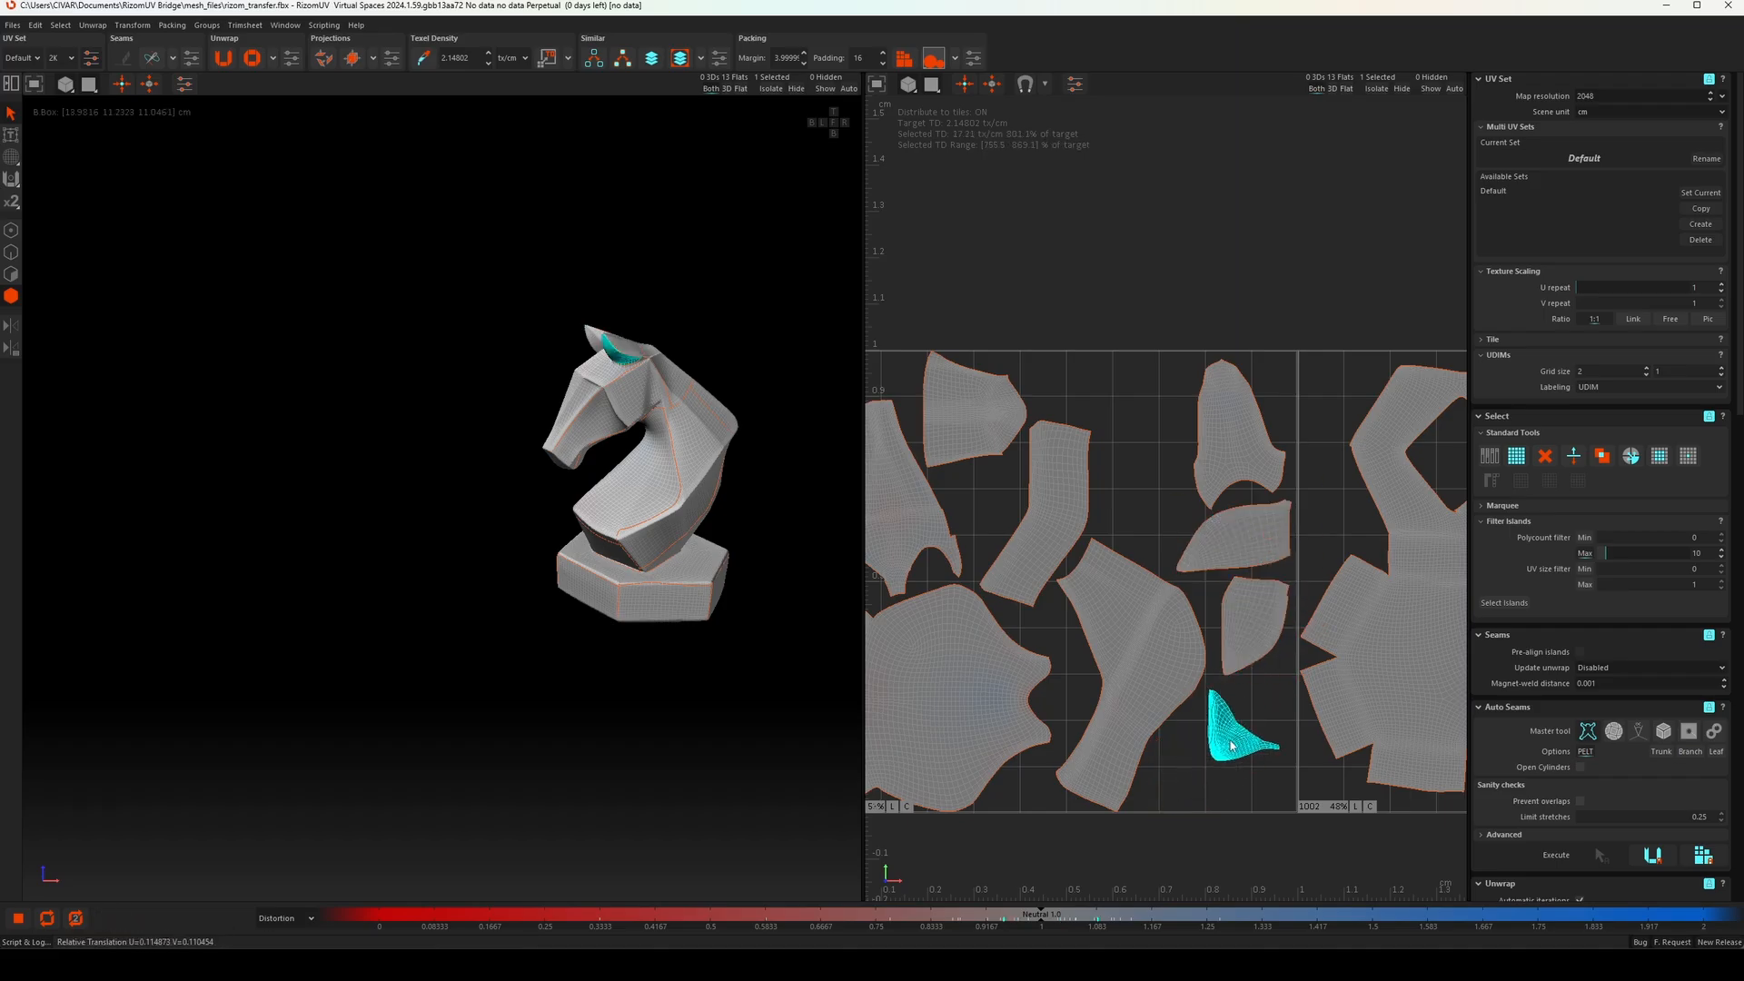
Enlarge the curved strip island from the lower body and move it up to the top edge of tile 1001
left_click(1098, 684)
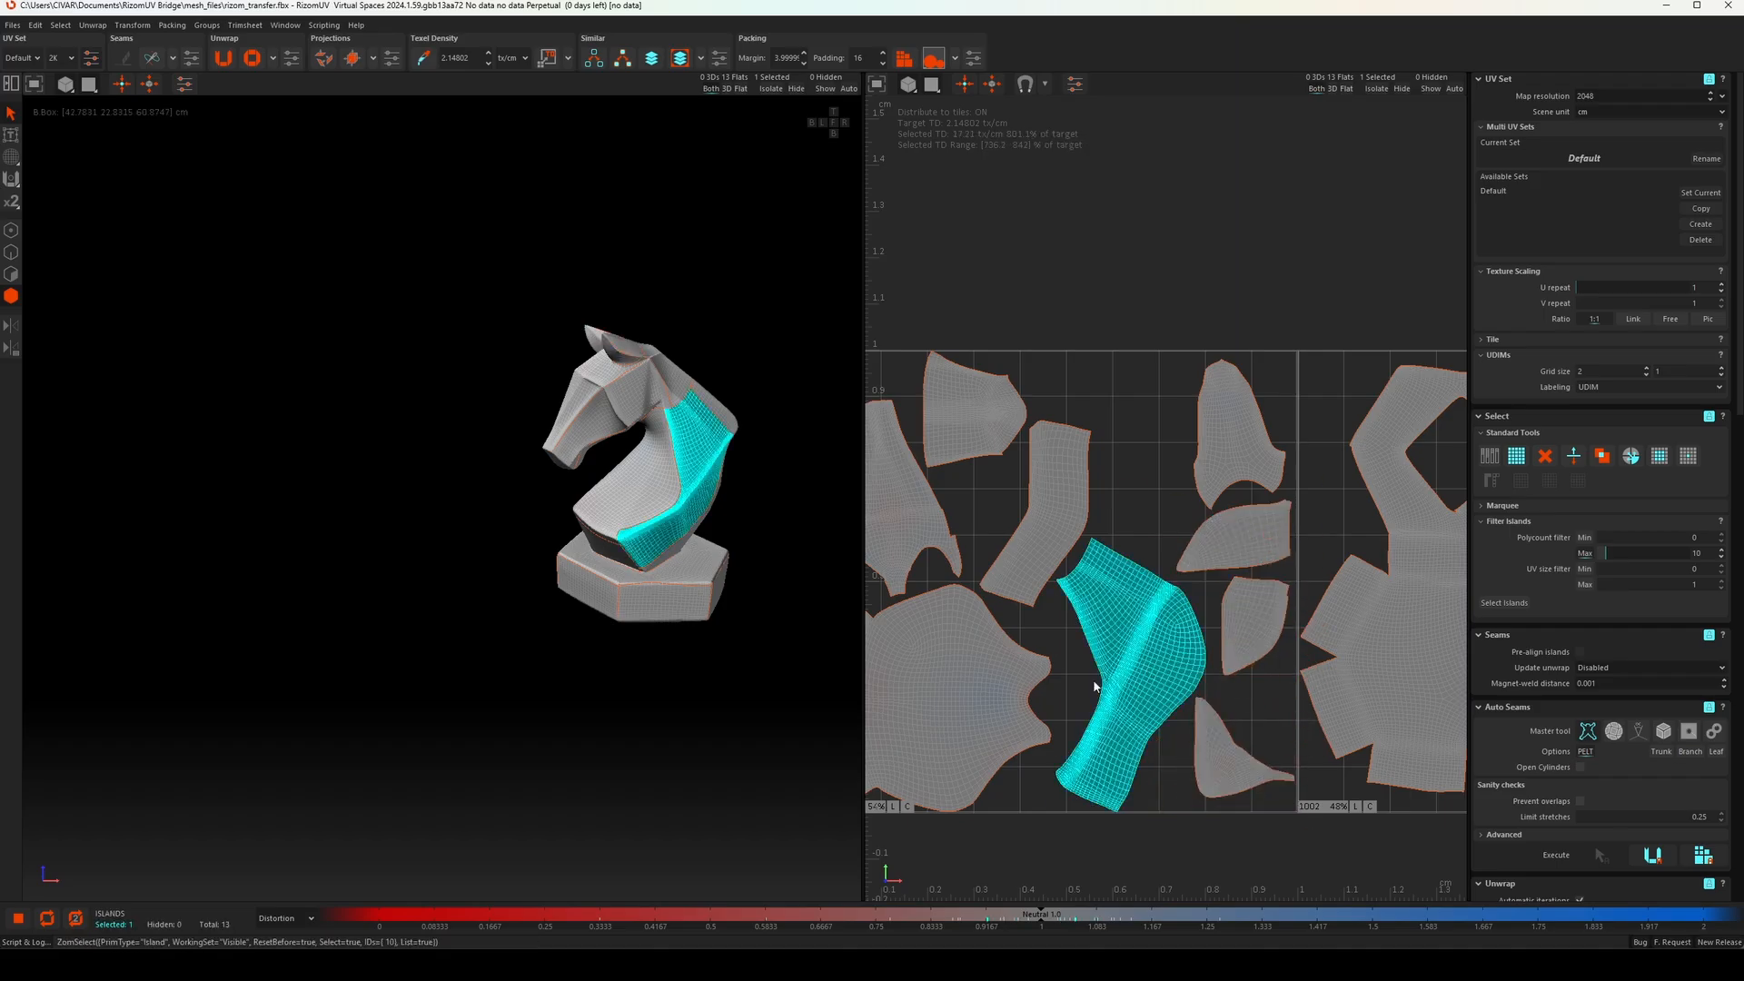
left_click(1079, 484)
left_click_drag(1079, 484, 1131, 414)
left_click_drag(1142, 542, 1164, 574)
left_click_drag(1067, 514, 1028, 519)
scroll(1057, 556, "down", 2)
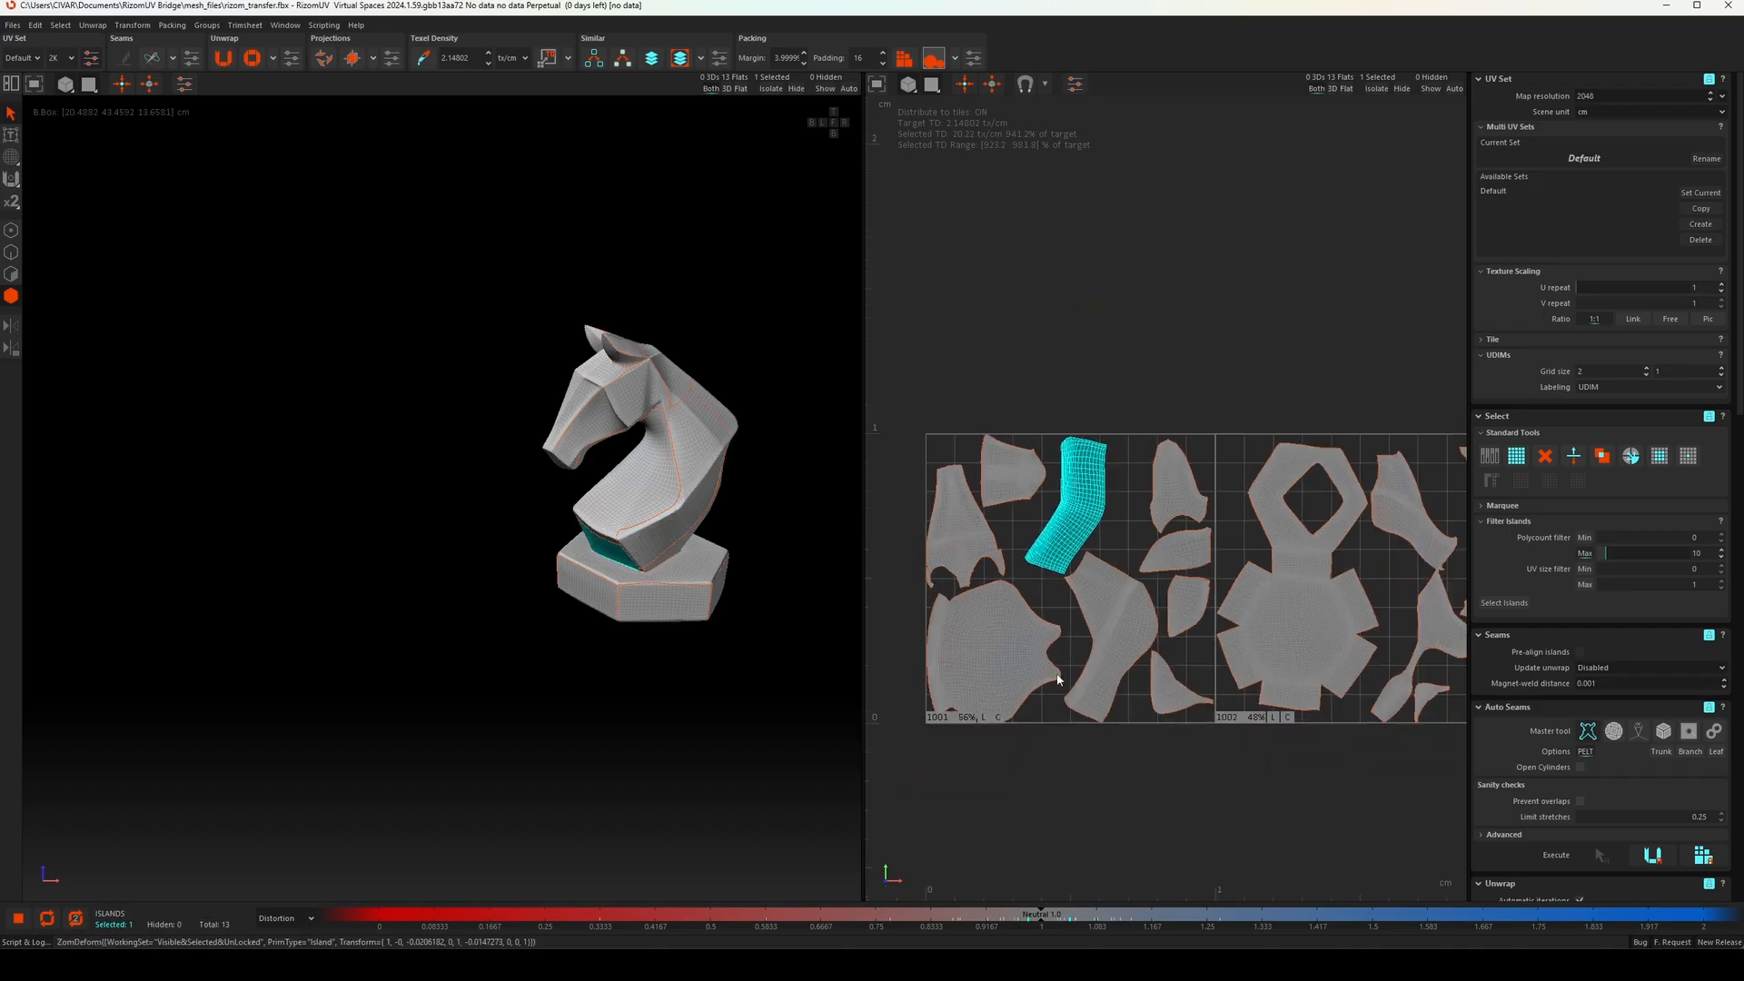
Move the mane island slightly lower and closer to the curved strip in tile 1001, then select the face island
left_click(1093, 634)
scroll(1094, 634, "up", 3)
middle_click_drag(1093, 634, 1301, 628)
left_click(1127, 295)
left_click_drag(1162, 288, 1160, 307)
left_click(1033, 296)
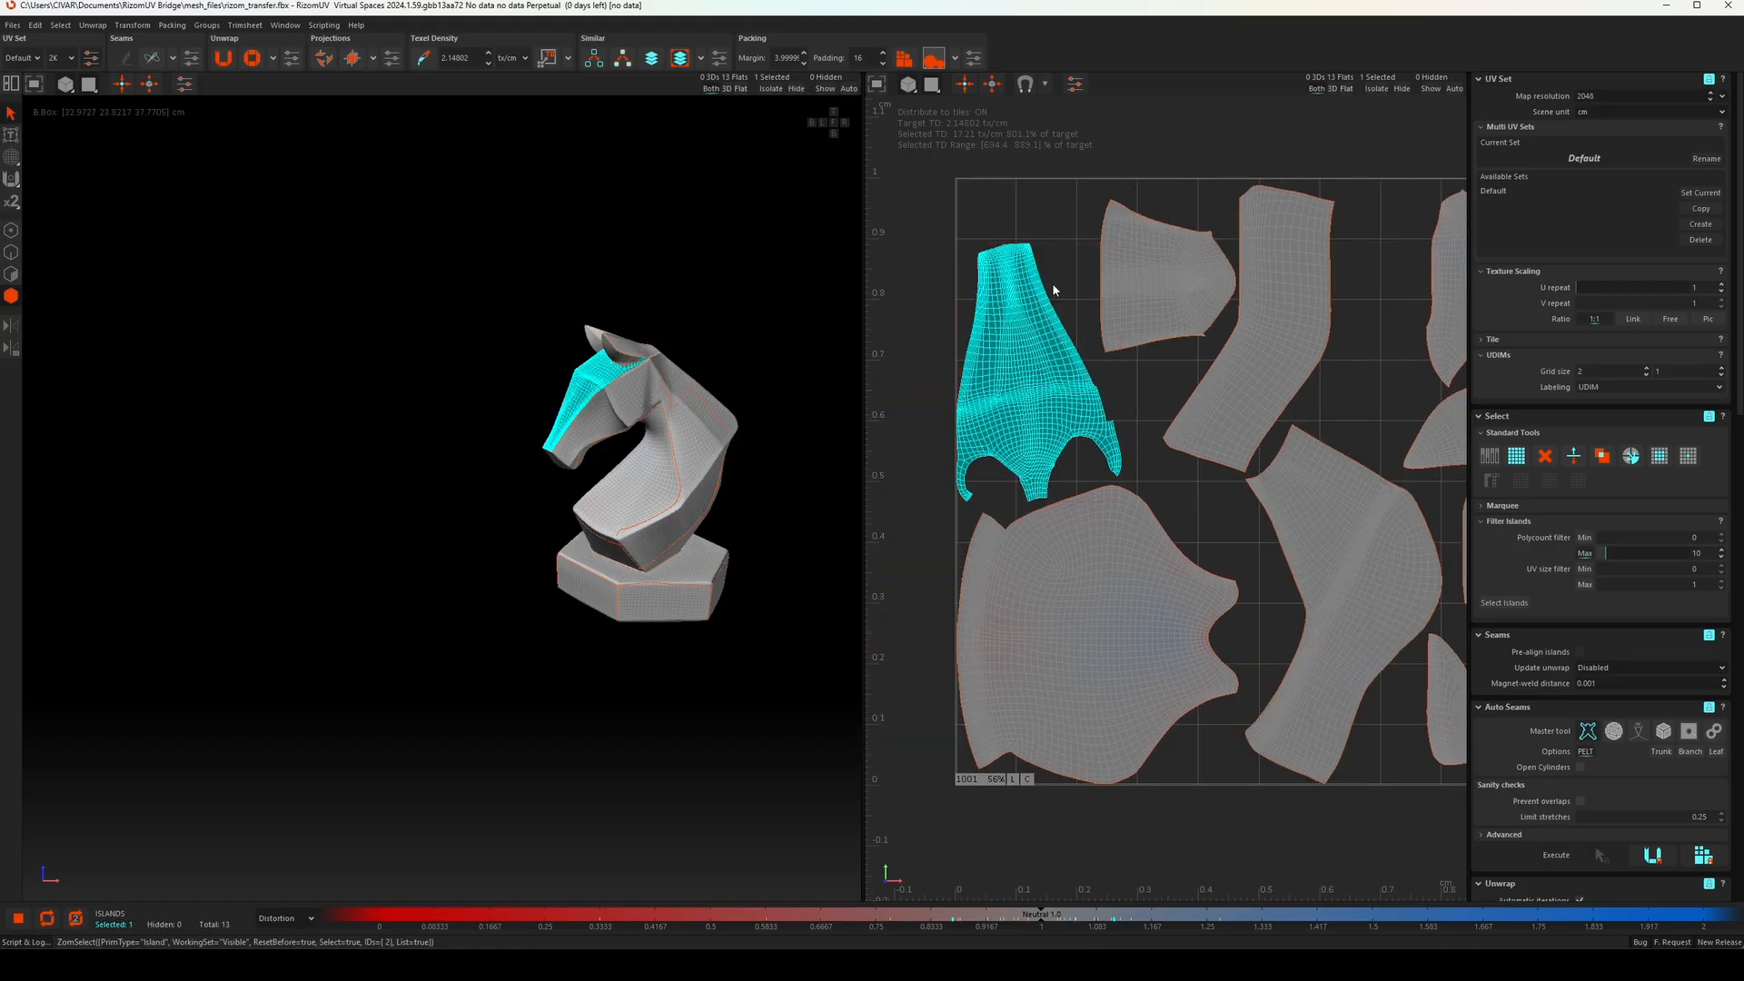
scroll(1129, 373, "up", 1)
scroll(1130, 423, "down", 3)
mouse_move(1453, 537)
middle_mouse_down()
mouse_move(1245, 541)
mouse_move(1463, 556)
middle_mouse_up()
Nudge the curved lower-body strip to adjust its gap to the neighbouring islands in tile 1001
left_click(1197, 413)
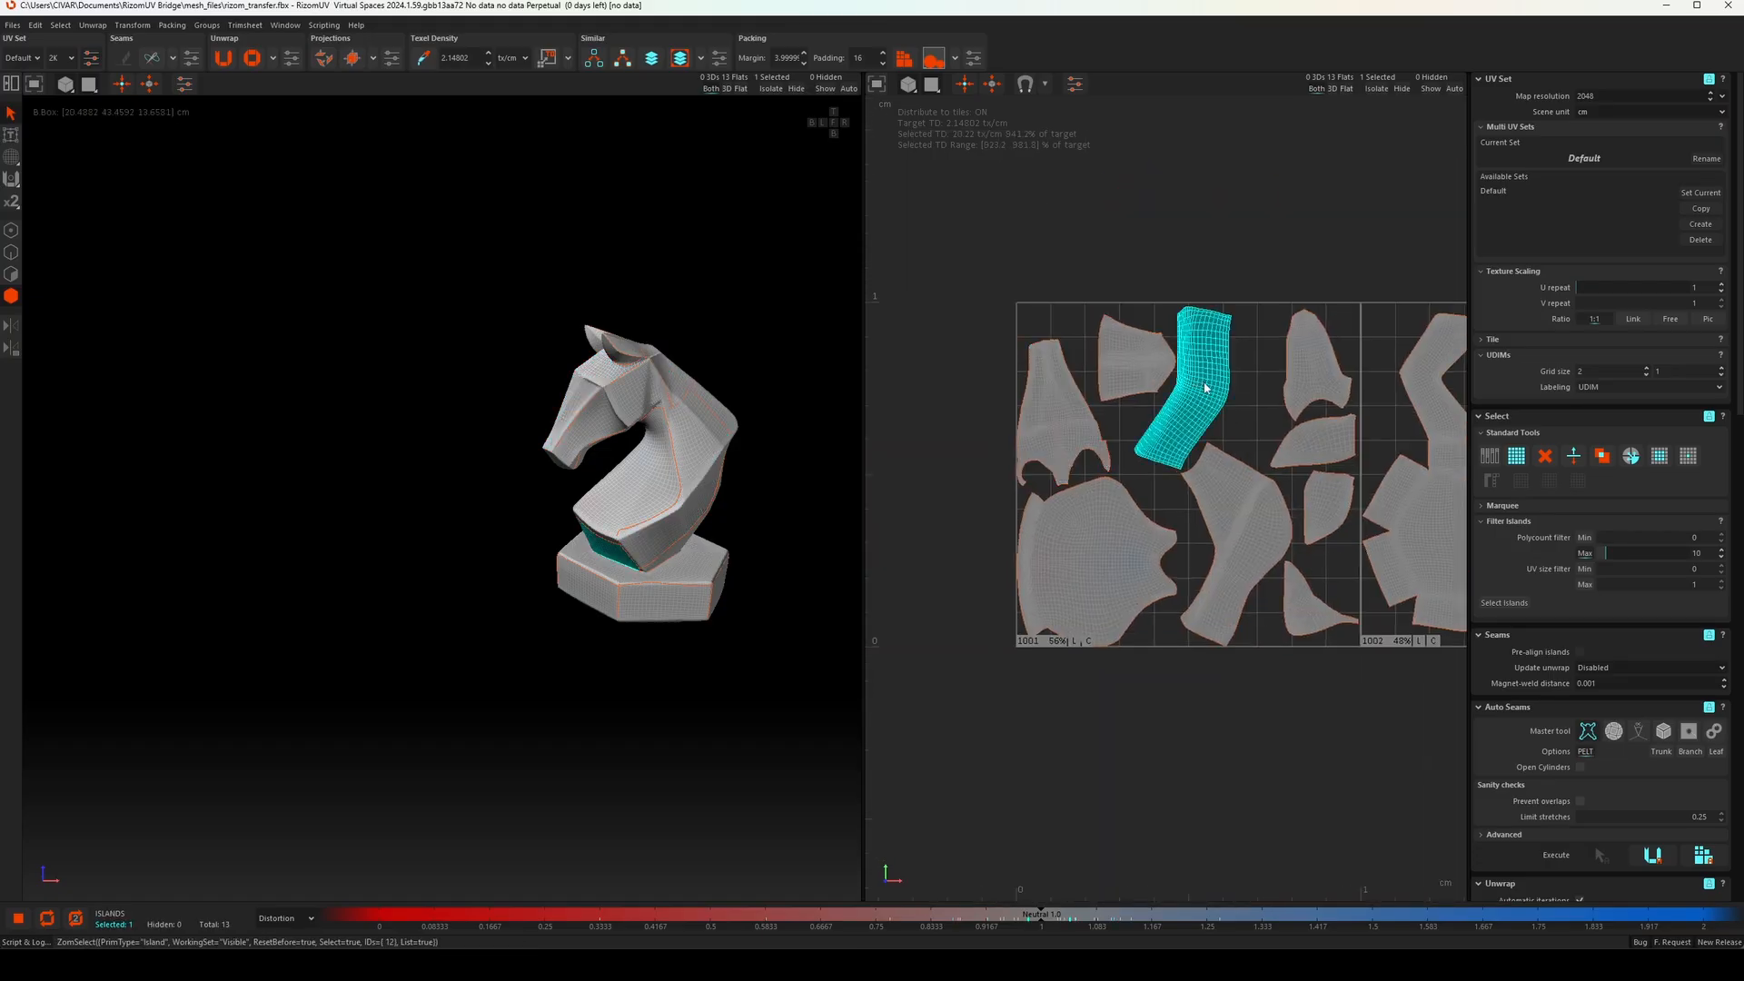
left_click(1258, 516)
left_click_drag(1211, 409, 1219, 397)
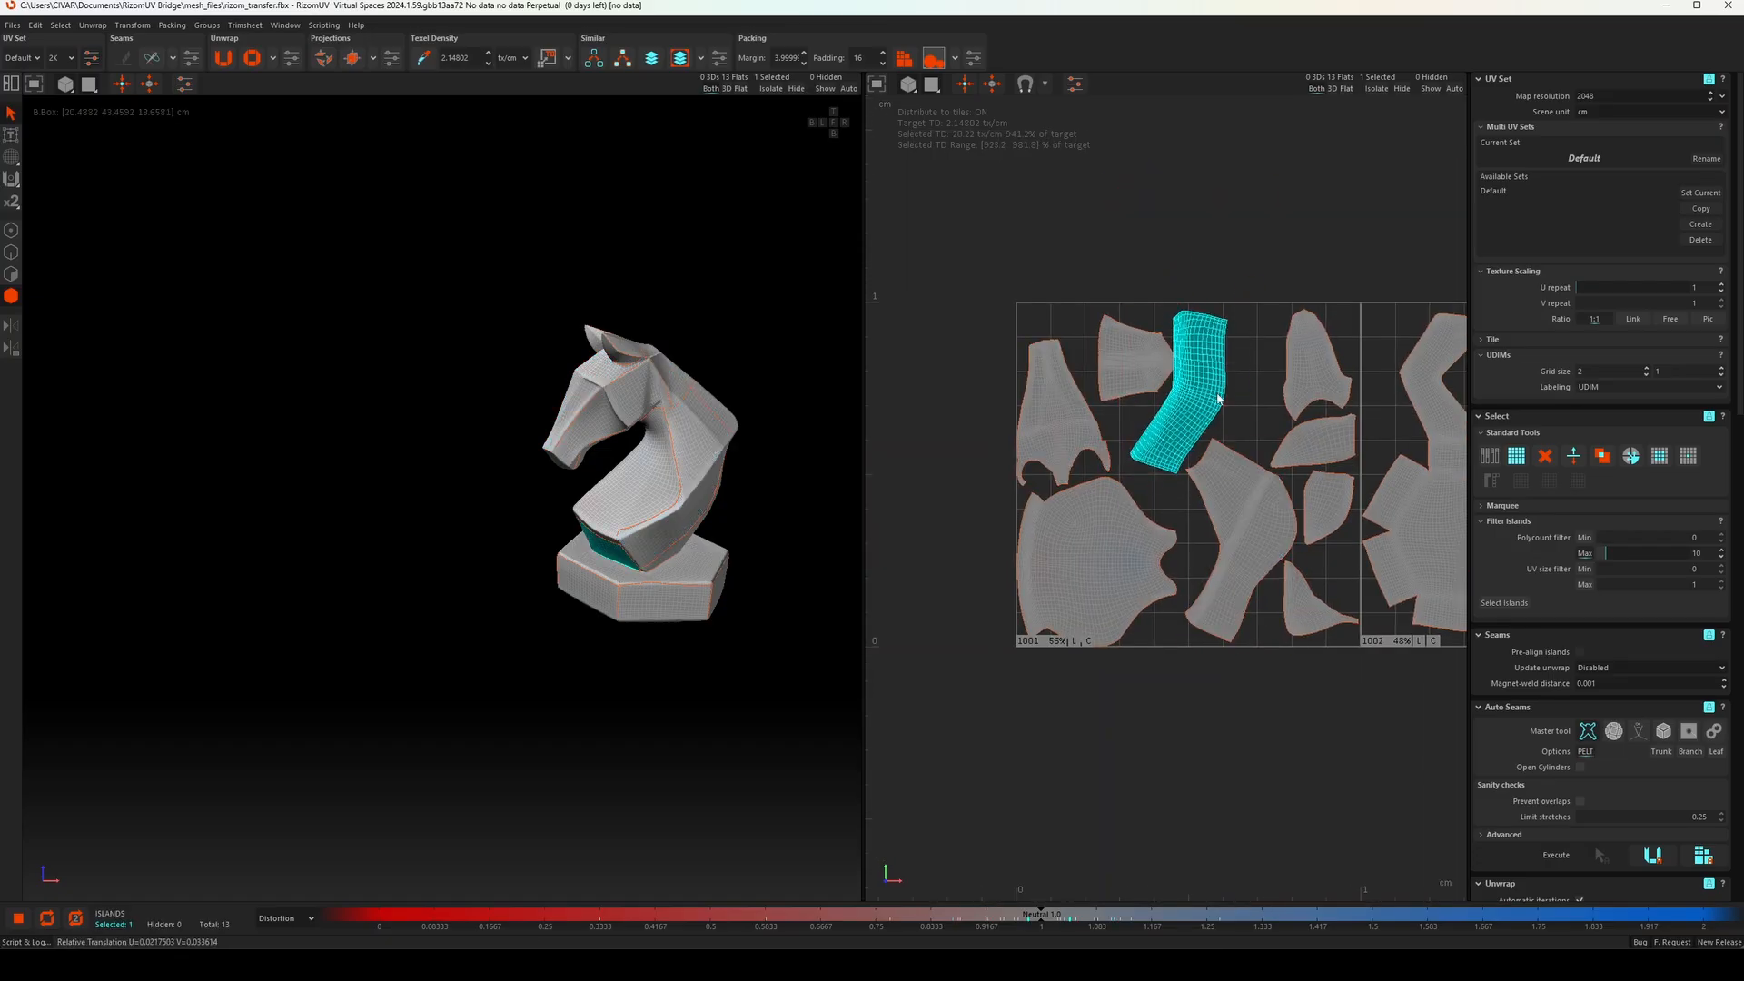
Enlarge the face island and reposition the mane island beside it in the upper part of tile 1001
left_click(1064, 405)
left_click_drag(1117, 347, 1218, 346)
left_click(1133, 353)
scroll(1191, 351, "up", 1)
left_click(1126, 356)
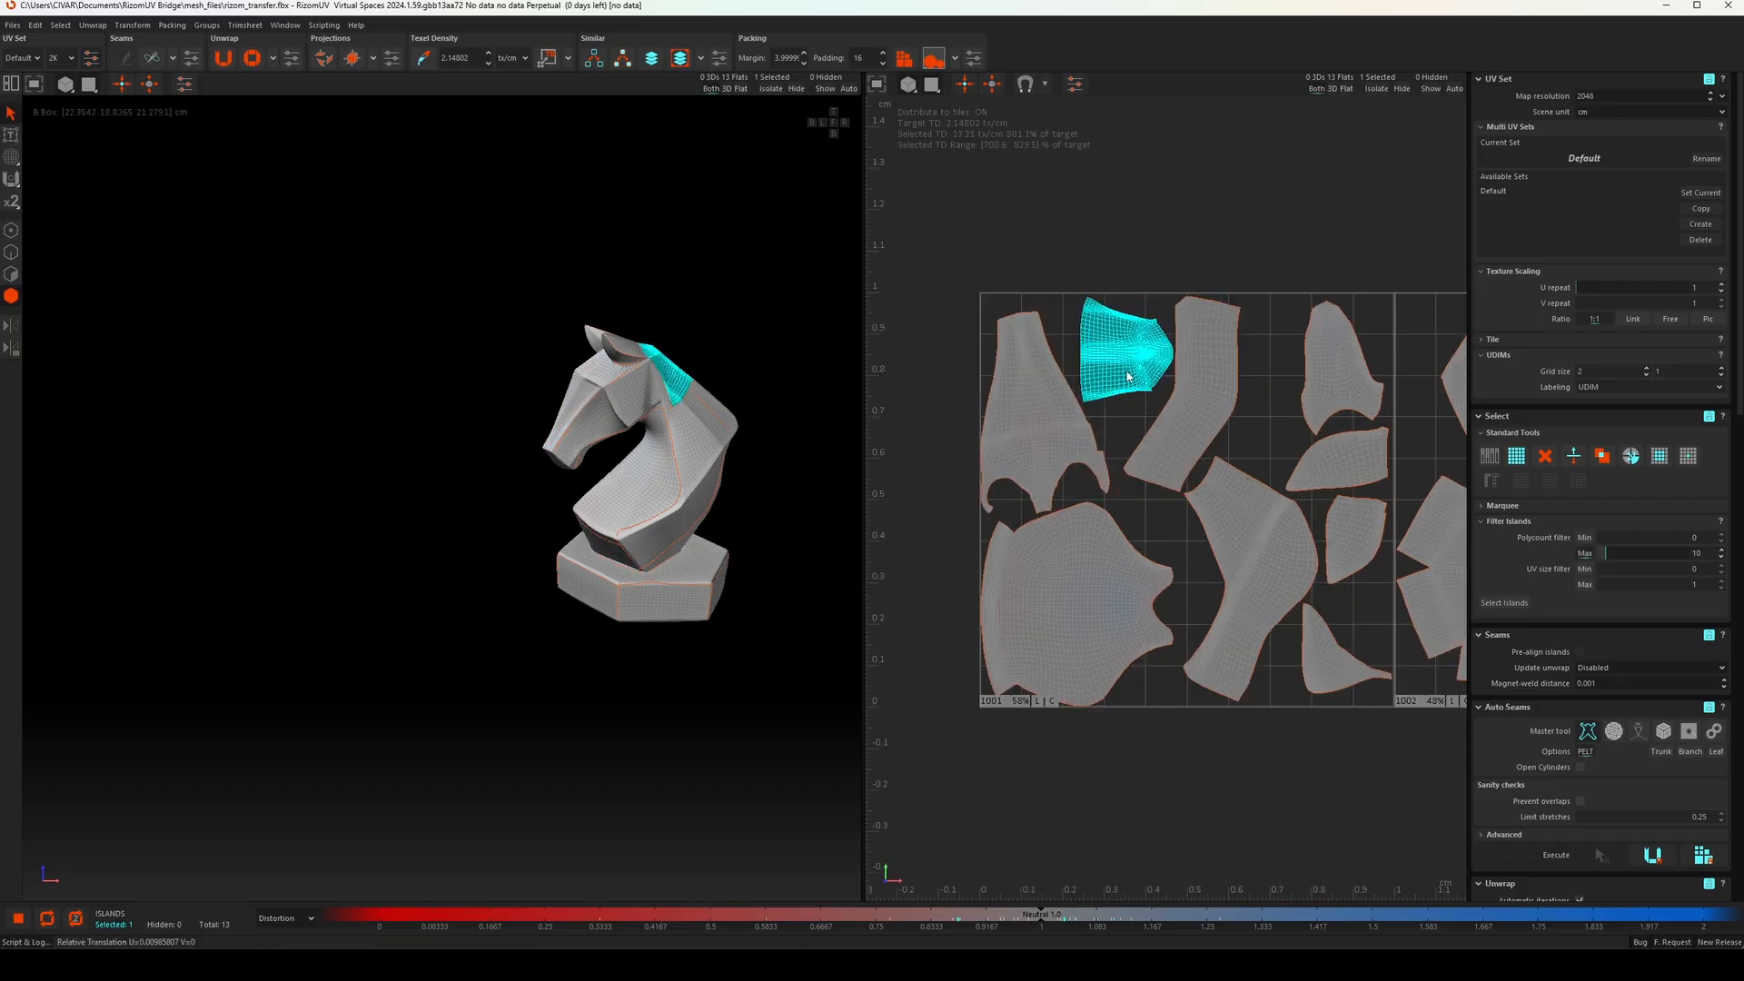
Nudge the mane island beside the face island in tile 1001 to even out the gaps
left_click(1103, 498)
left_click(1138, 375)
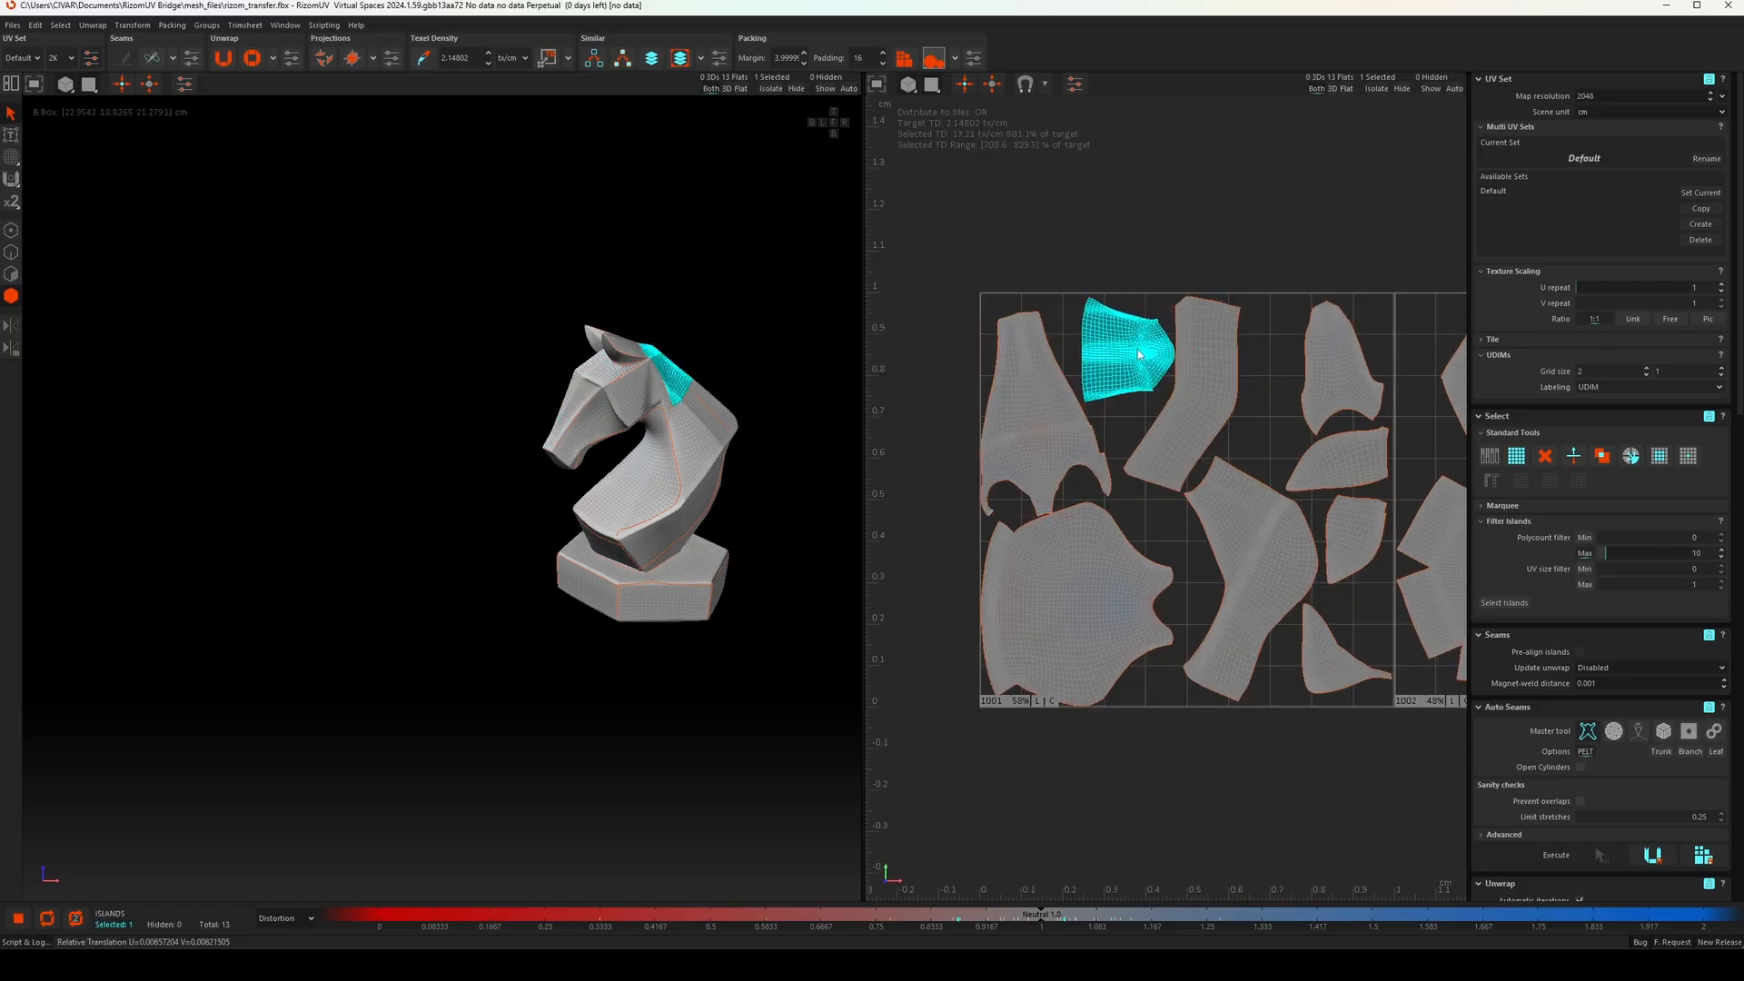
left_click(1042, 438)
left_click(1119, 509)
Pack all UV islands automatically across tiles 1001 and 1002
scroll(1110, 512, "down", 3)
middle_click_drag(1192, 652, 1059, 659)
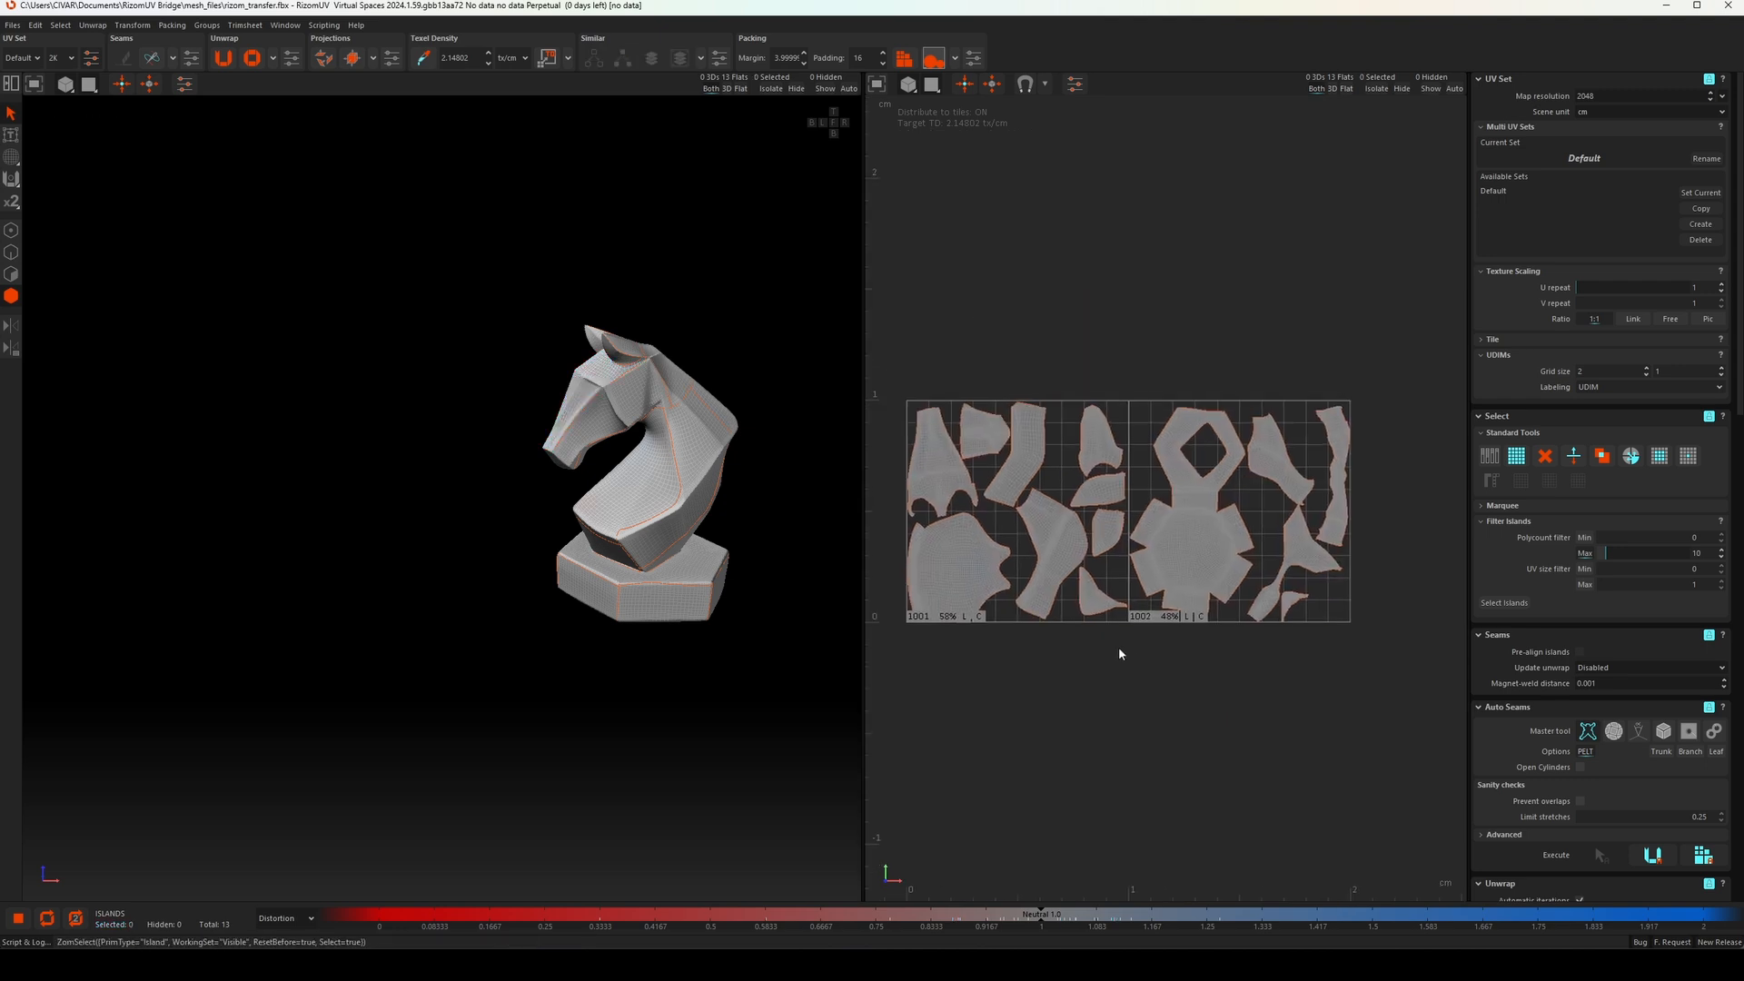
left_click(1188, 550)
left_click(1302, 683)
key("p")
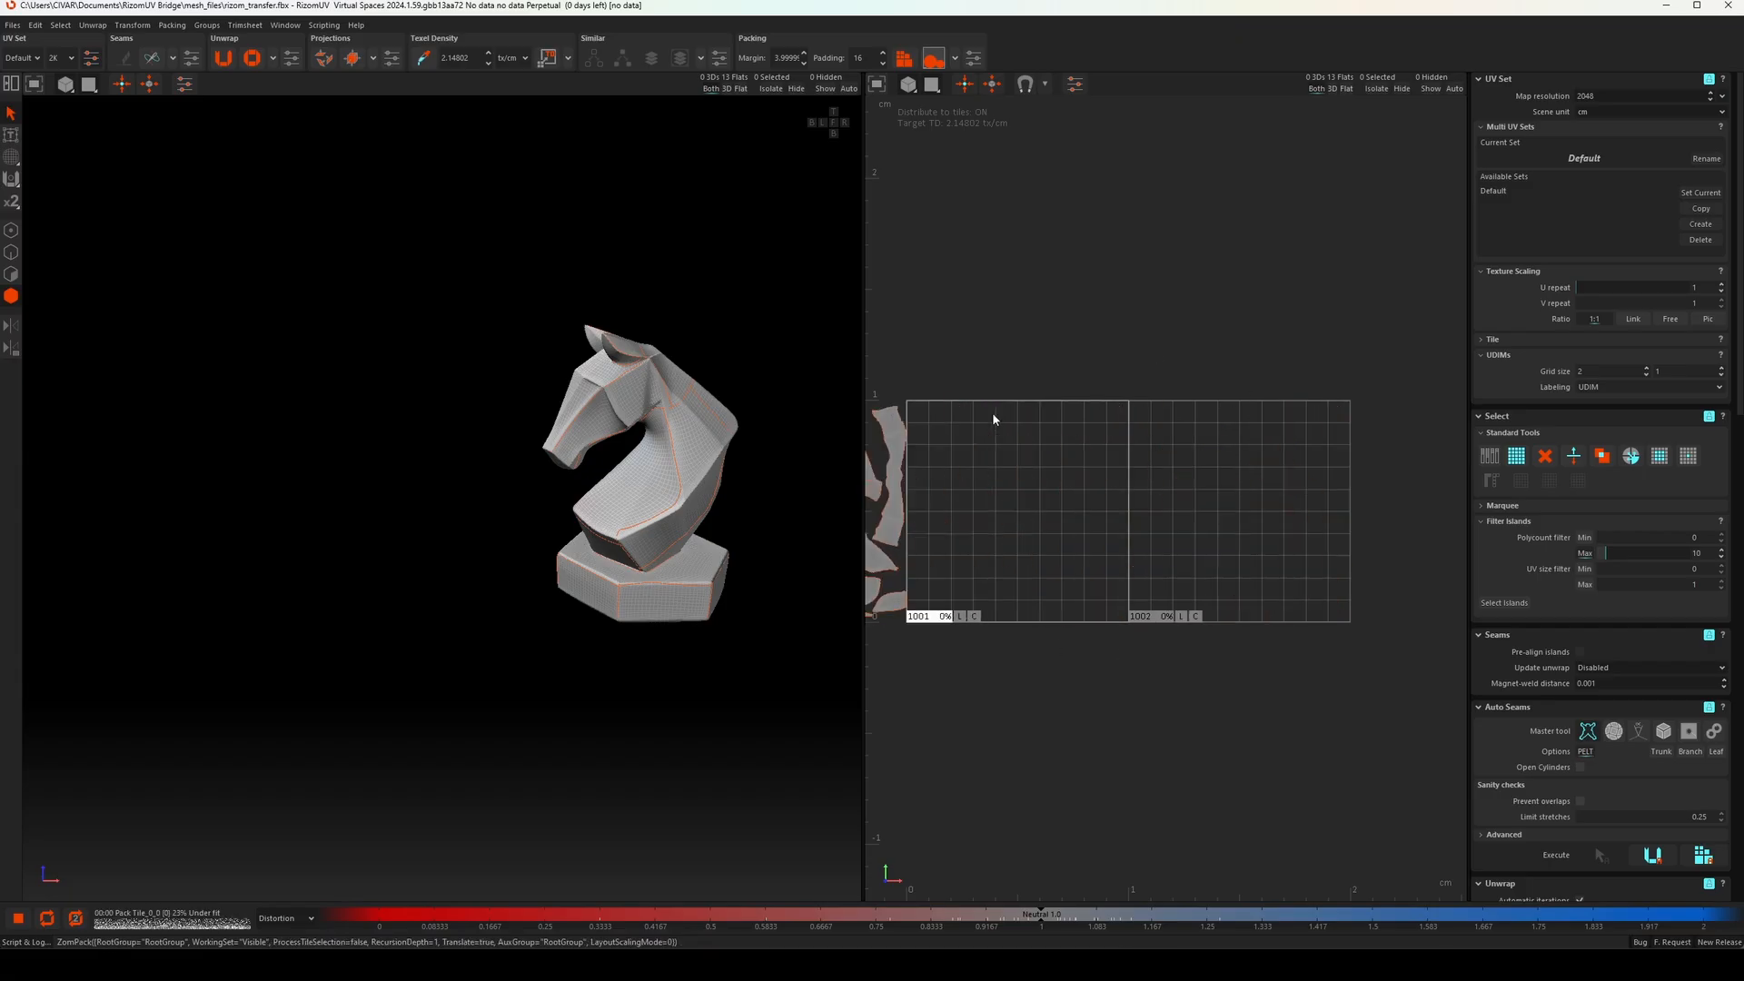
Examine the body island with the narrow connecting tip in tile 1002 and locate it on the 3D model
left_click(1270, 506)
key("f")
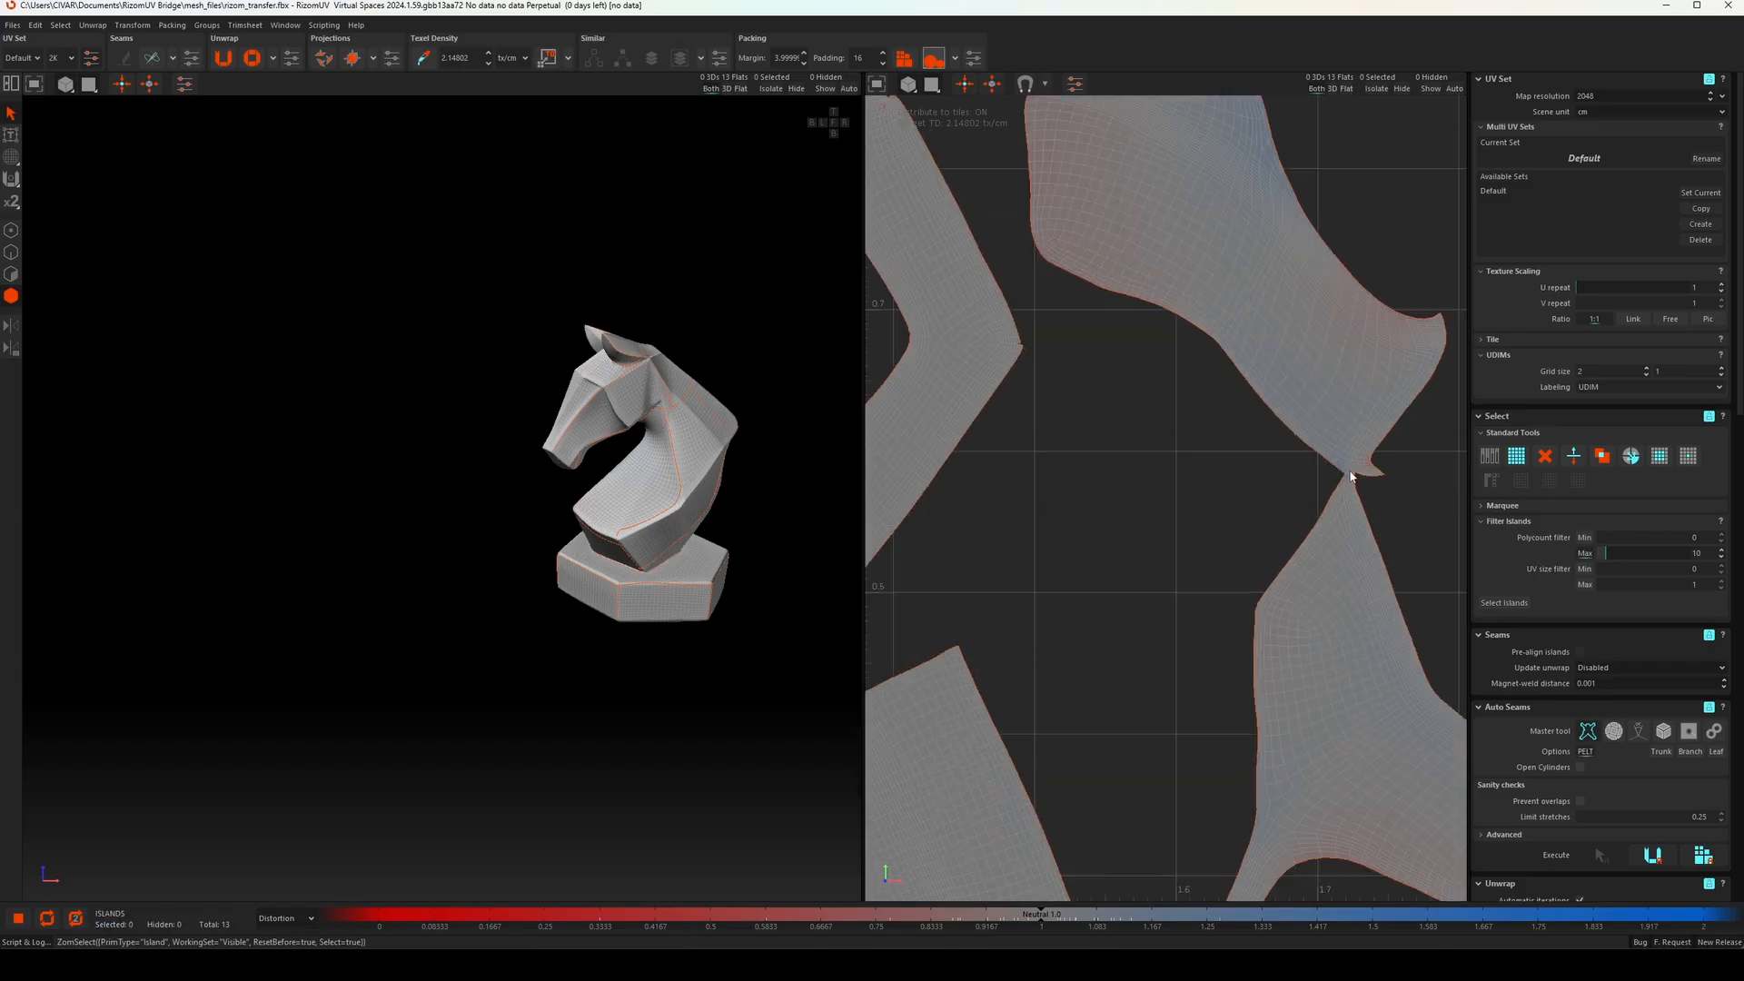
key("f")
left_click_drag(587, 626, 585, 635, "alt")
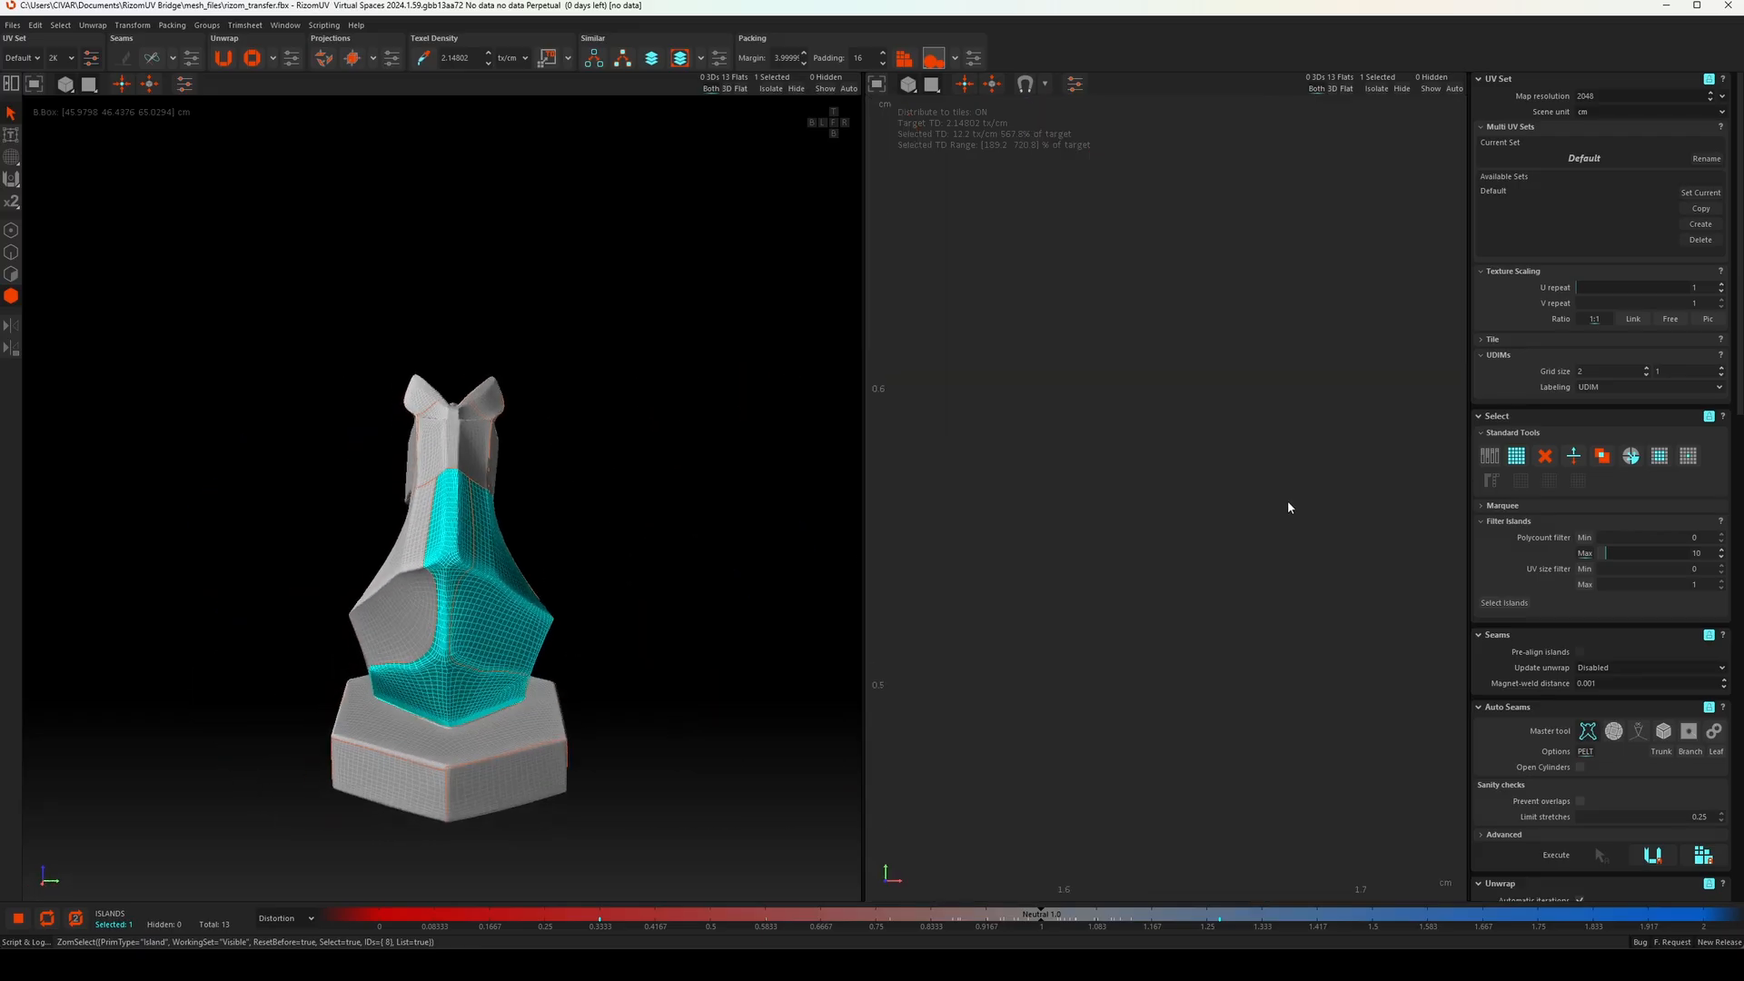
Cut the body island across its narrow connection using the edges at the body's lower corner, and unfold both pieces
scroll(1323, 502, "down", 2)
key("F2")
left_click(1348, 454)
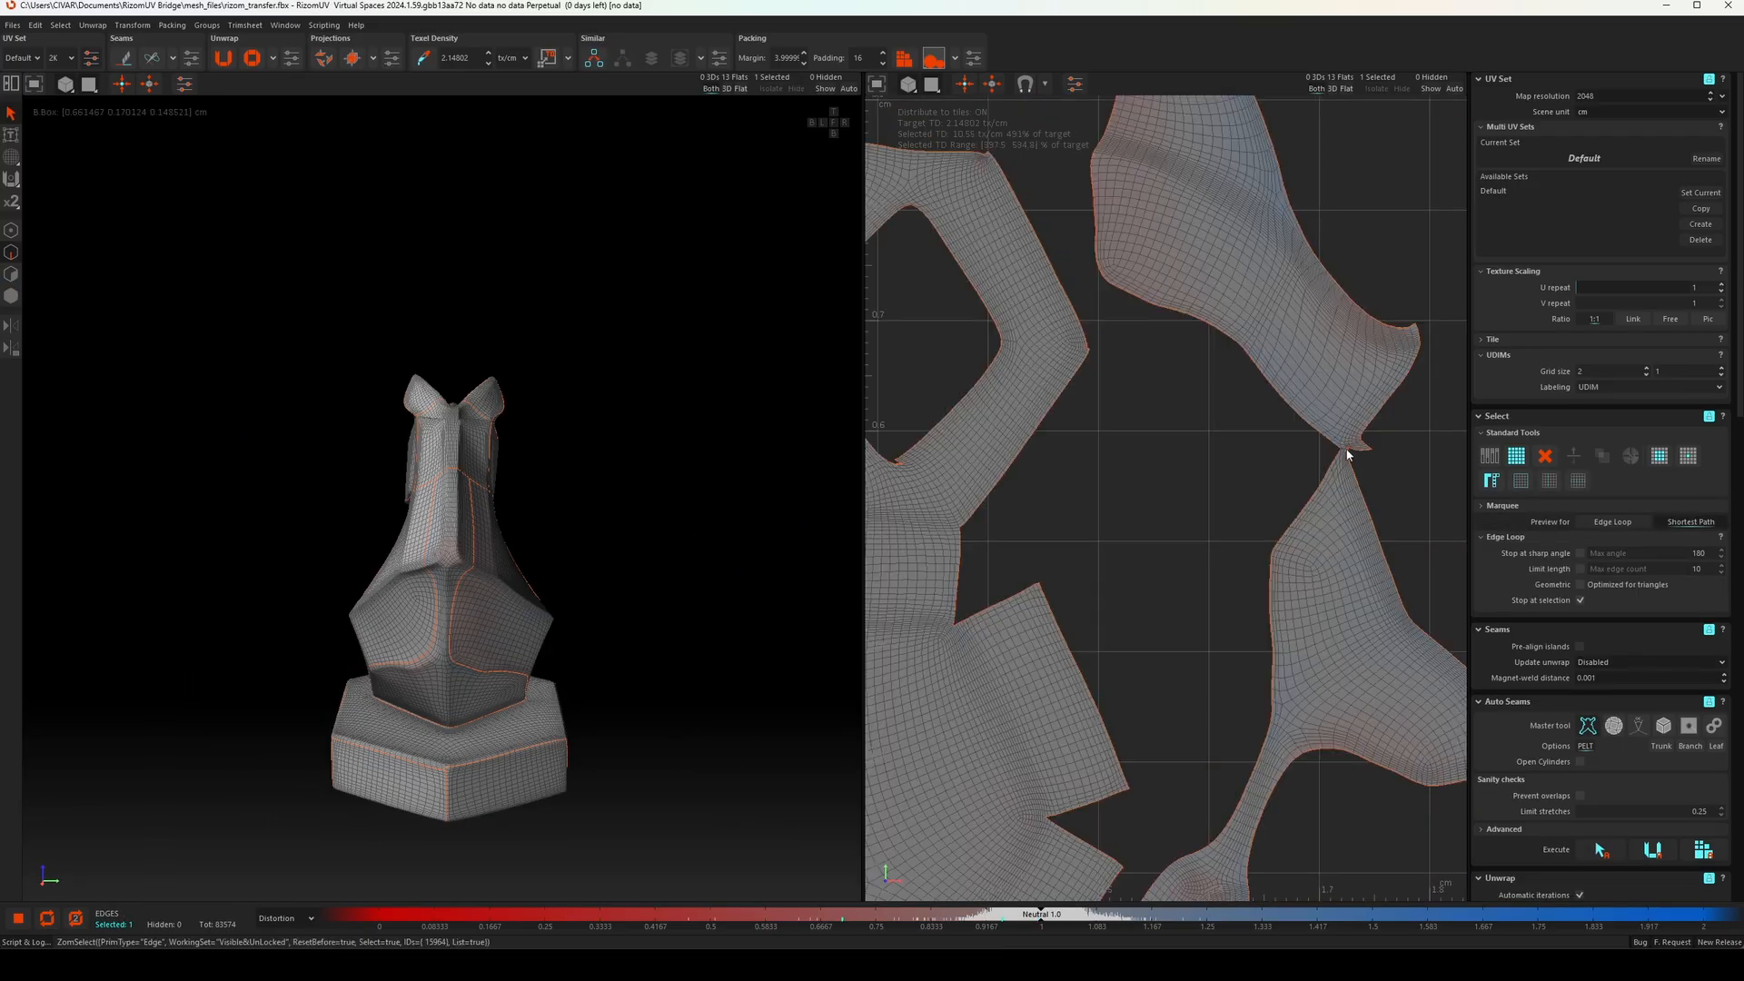
left_click(1344, 452)
scroll(1348, 456, "up", 1)
left_click_drag(296, 535, 752, 548, "alt")
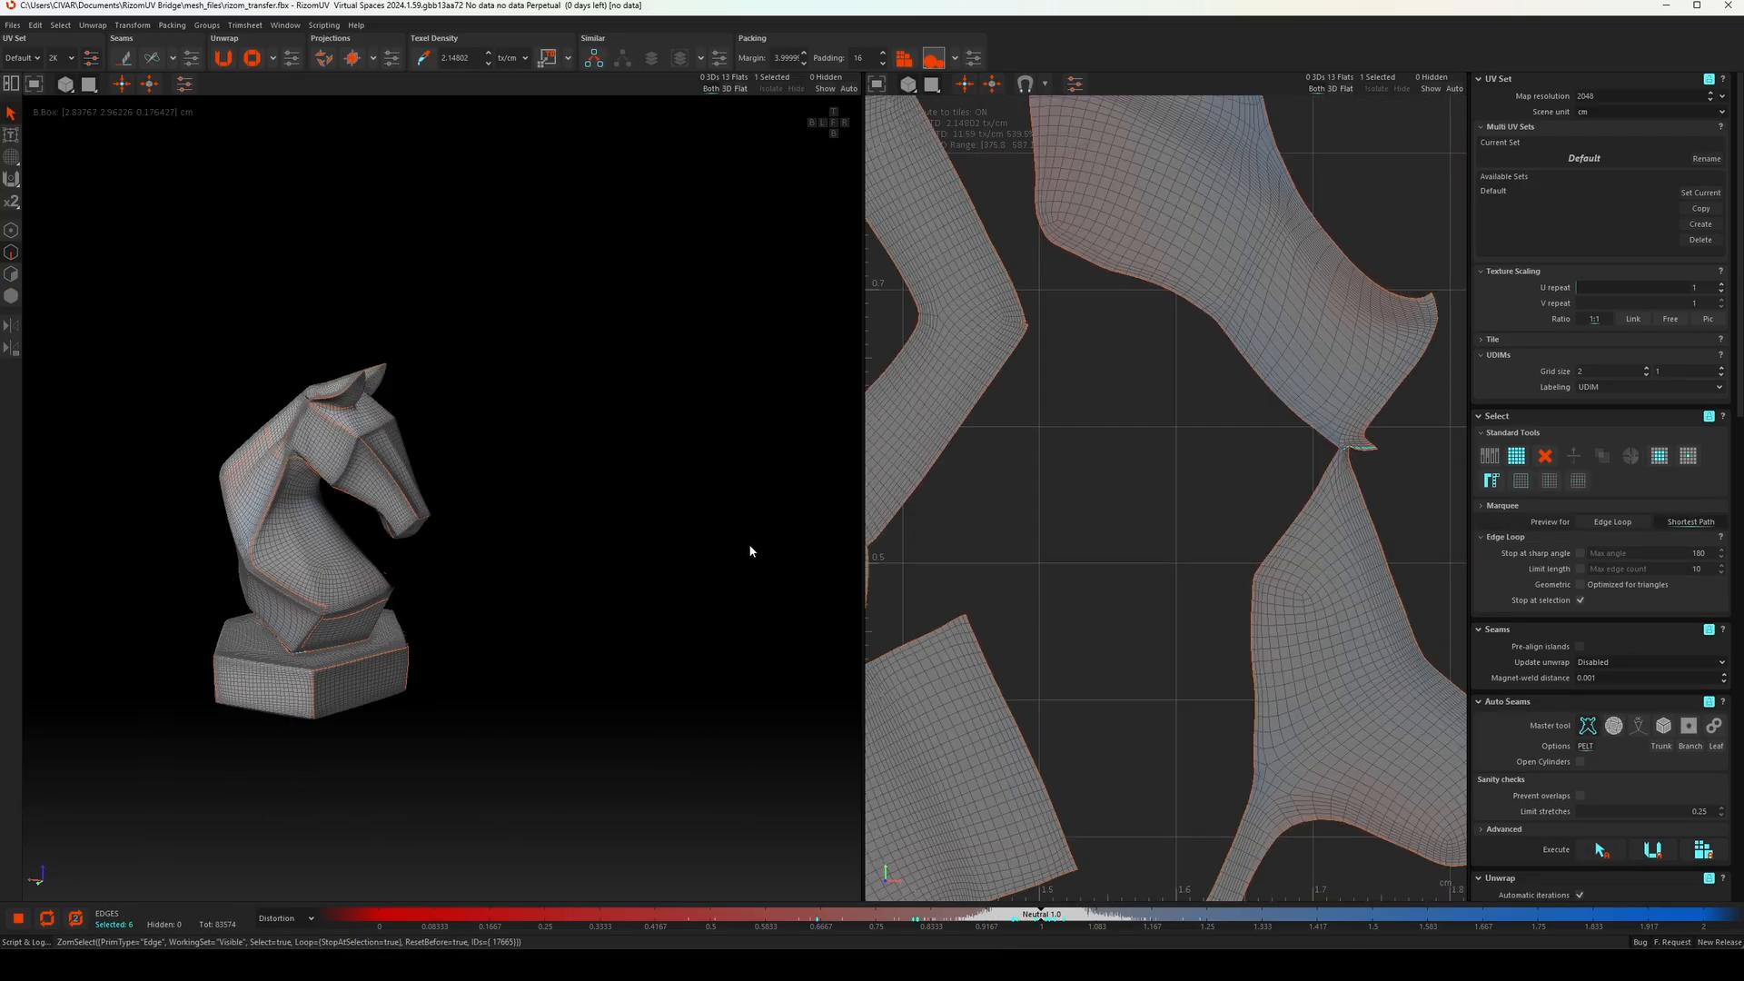
scroll(273, 623, "up", 8)
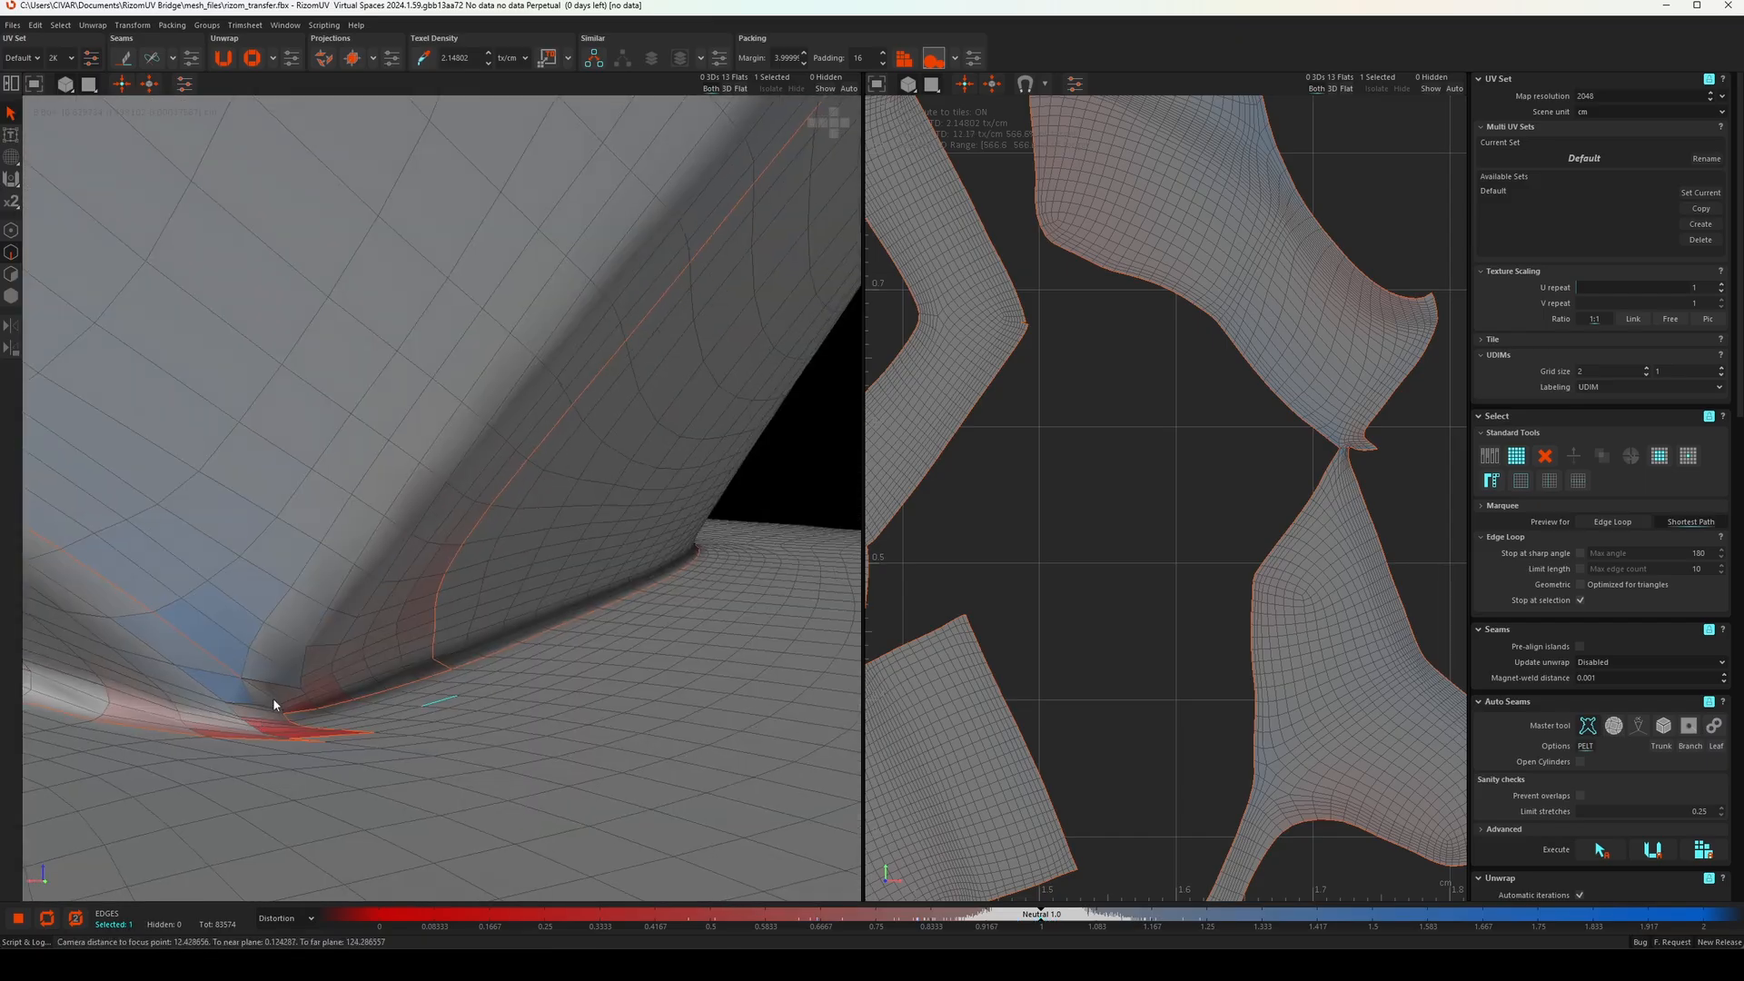
scroll(274, 705, "up", 3)
left_click(281, 711)
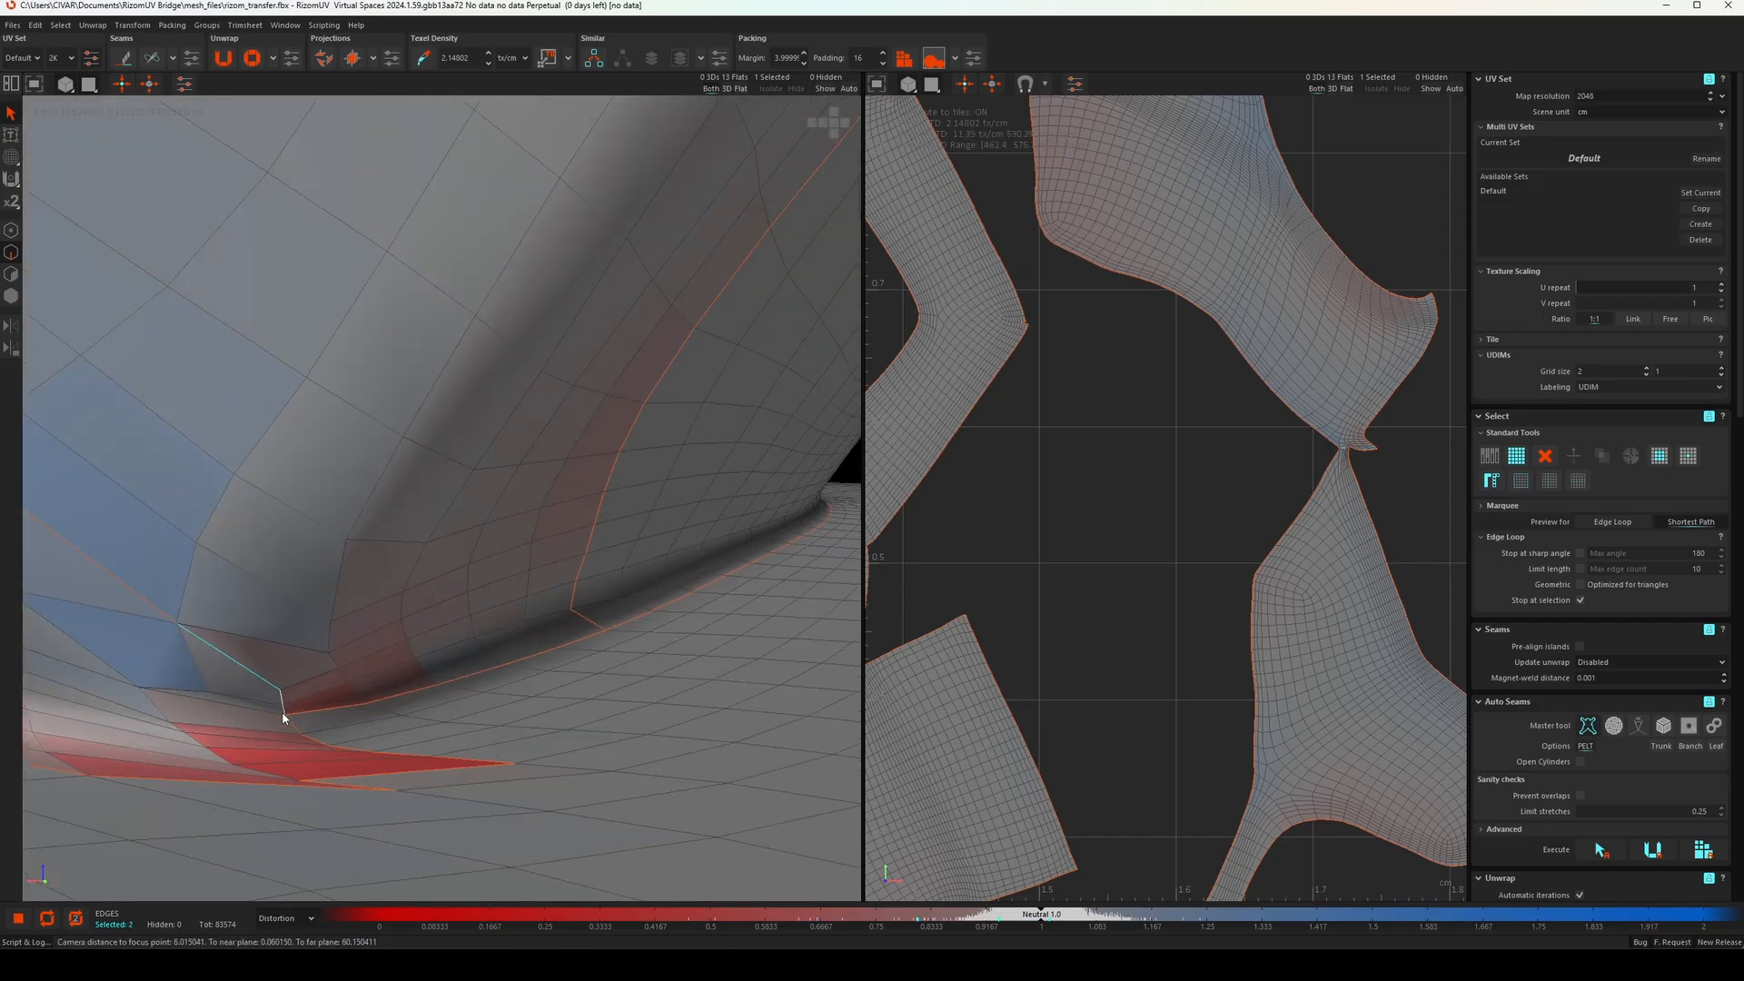
key("u")
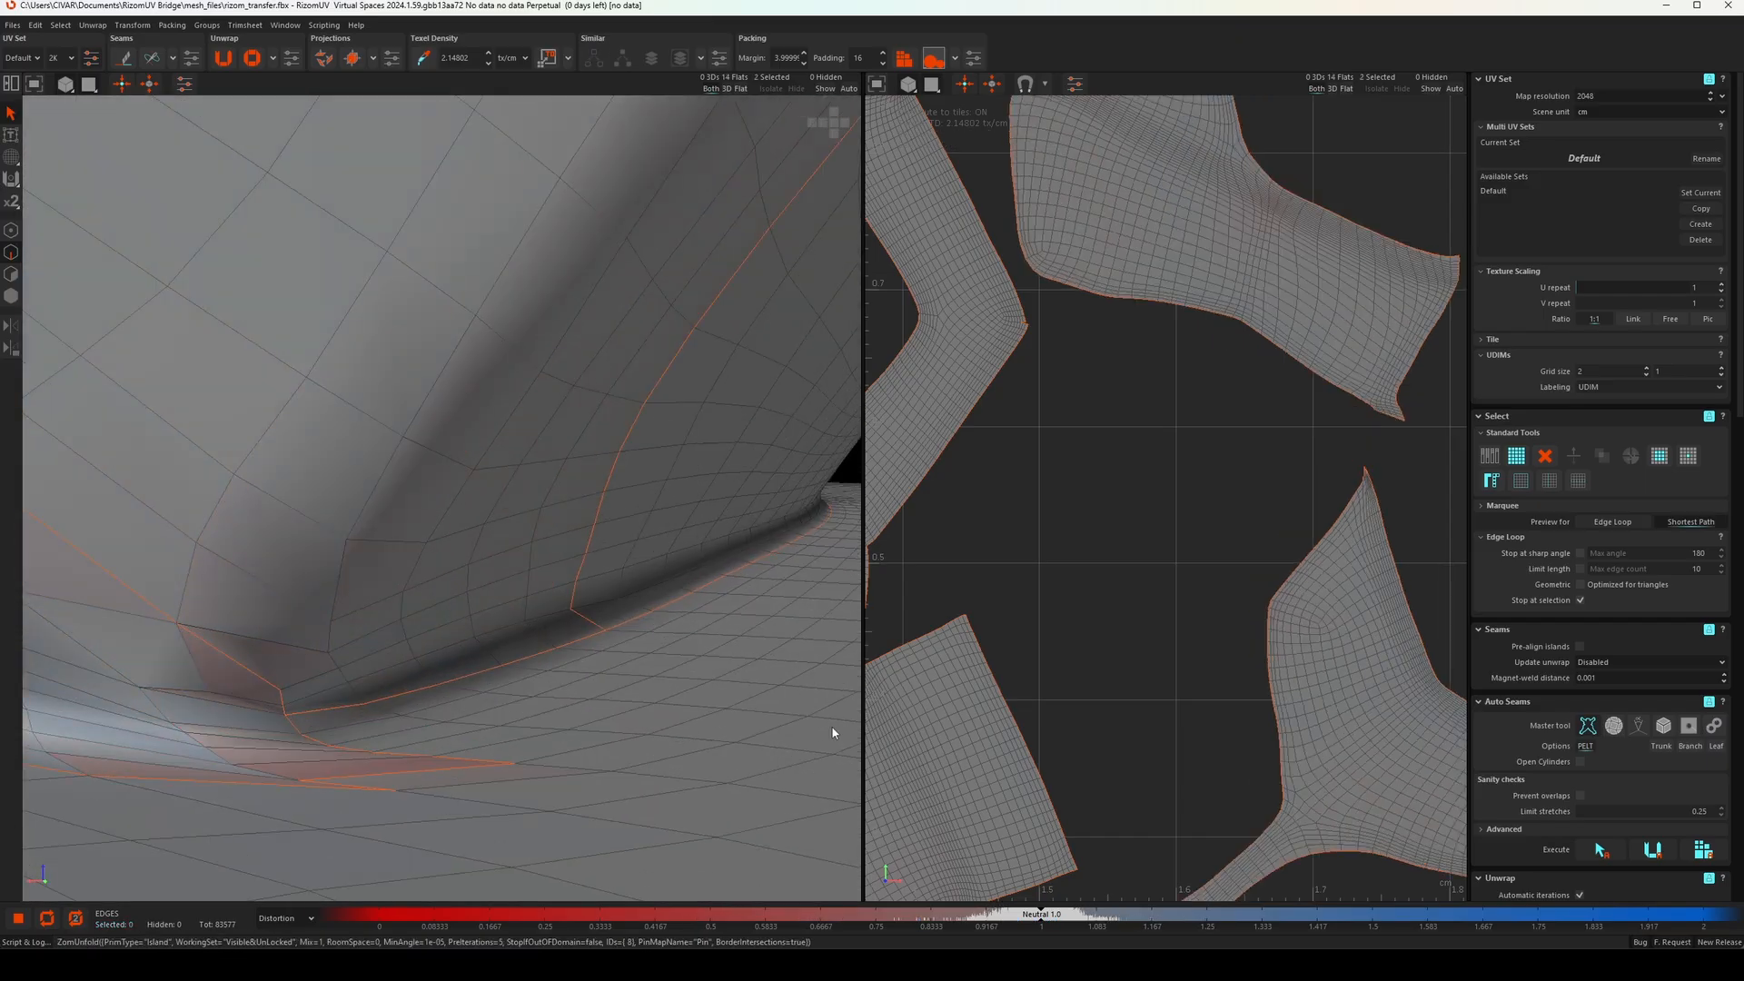
Repack all UV islands across tiles 1001 and 1002
key("p")
scroll(1172, 597, "up", 3)
scroll(1173, 597, "down", 5)
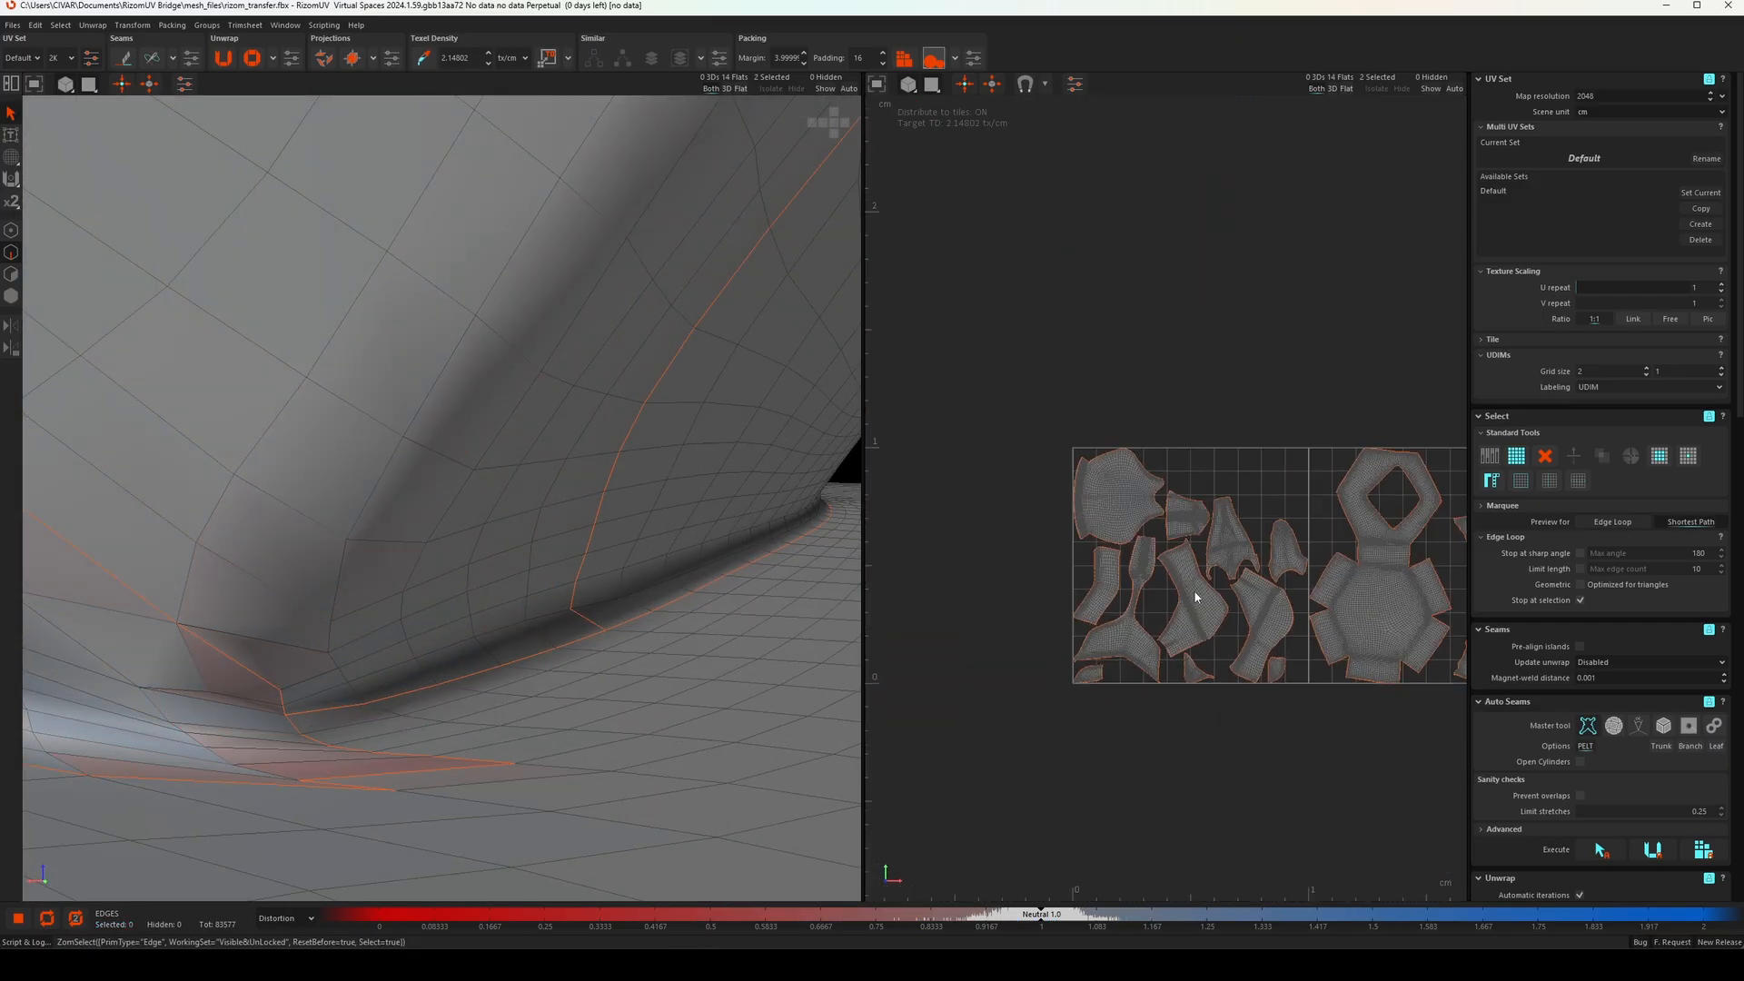
left_click(1236, 592)
key("p")
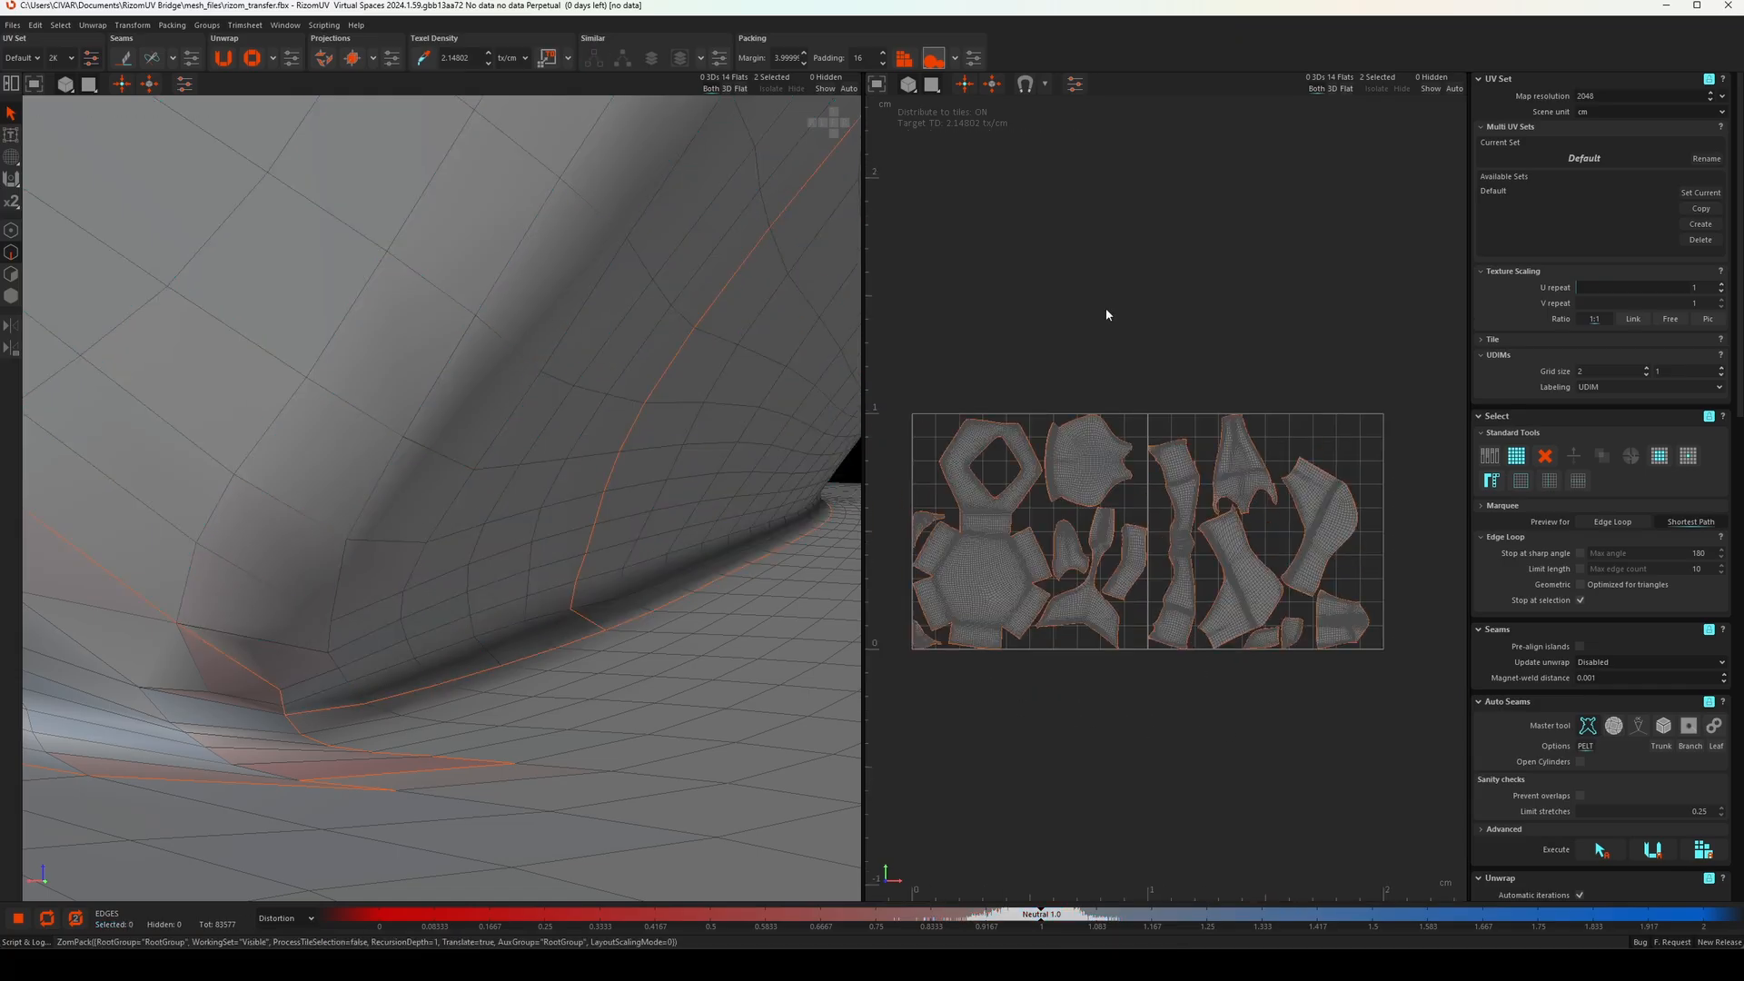
Enlarge the curved body island in tile 1002 and scale up an ear island in the gap beside it
key("F4")
left_click(1319, 545)
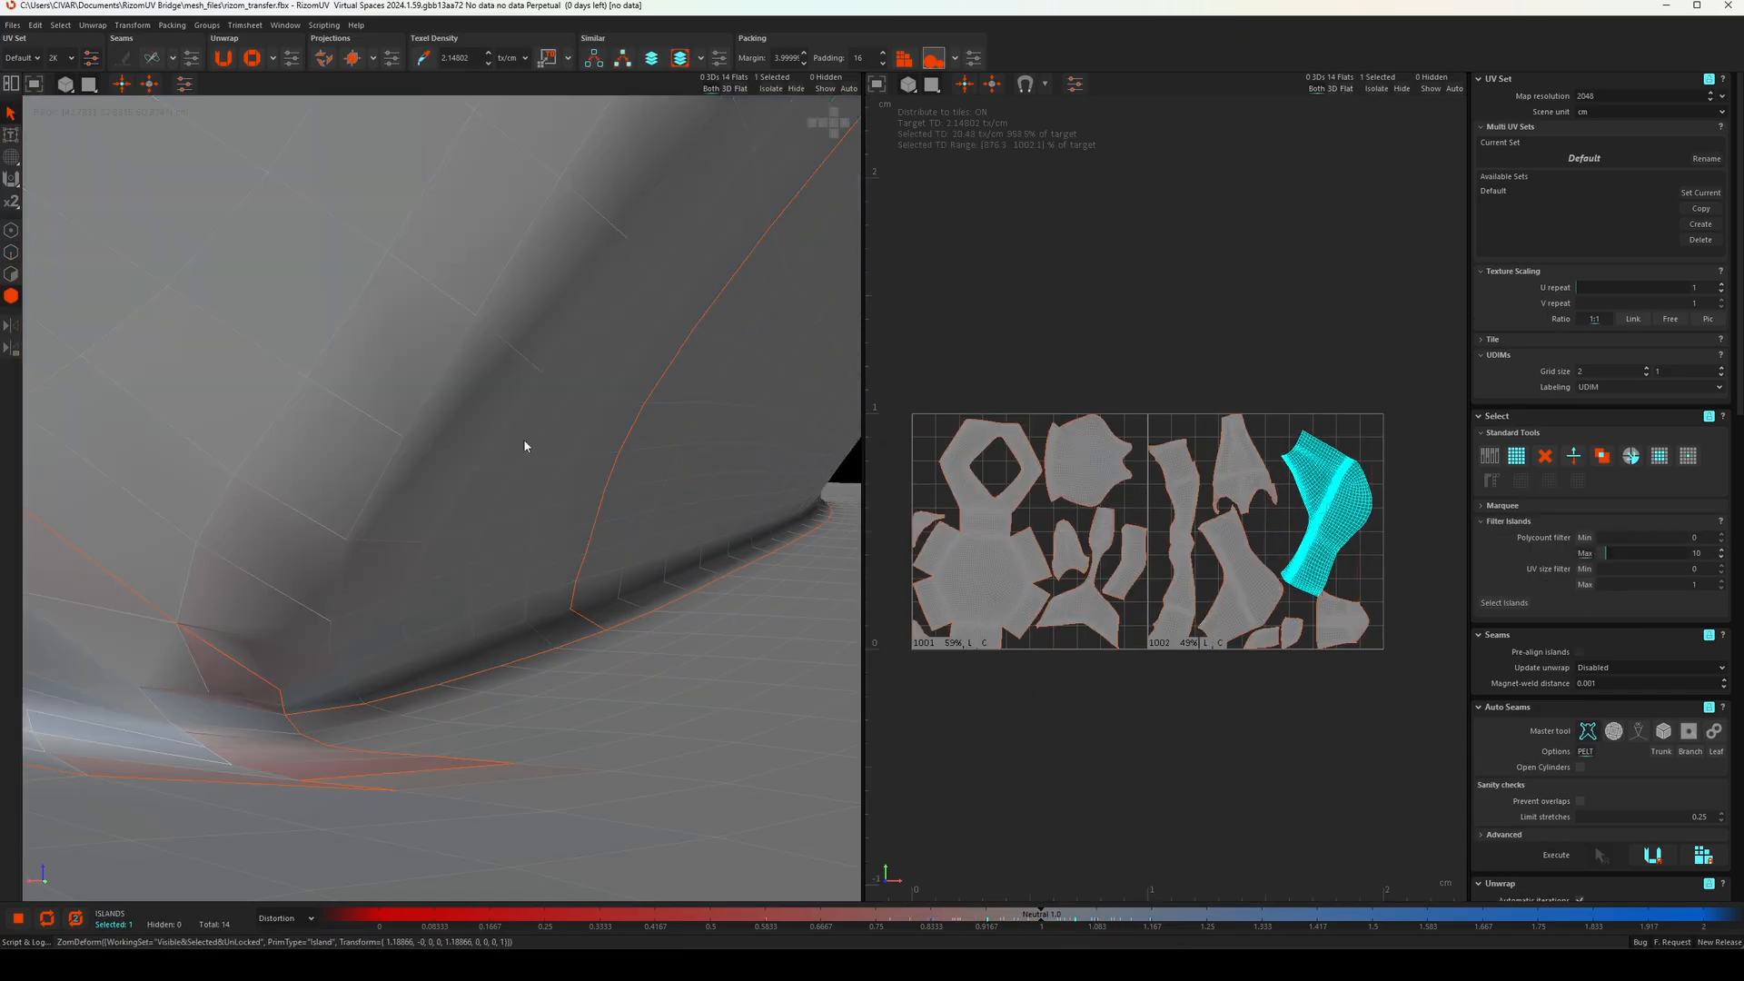
scroll(524, 446, "down", 5)
scroll(1294, 454, "up", 2)
left_click(1367, 692)
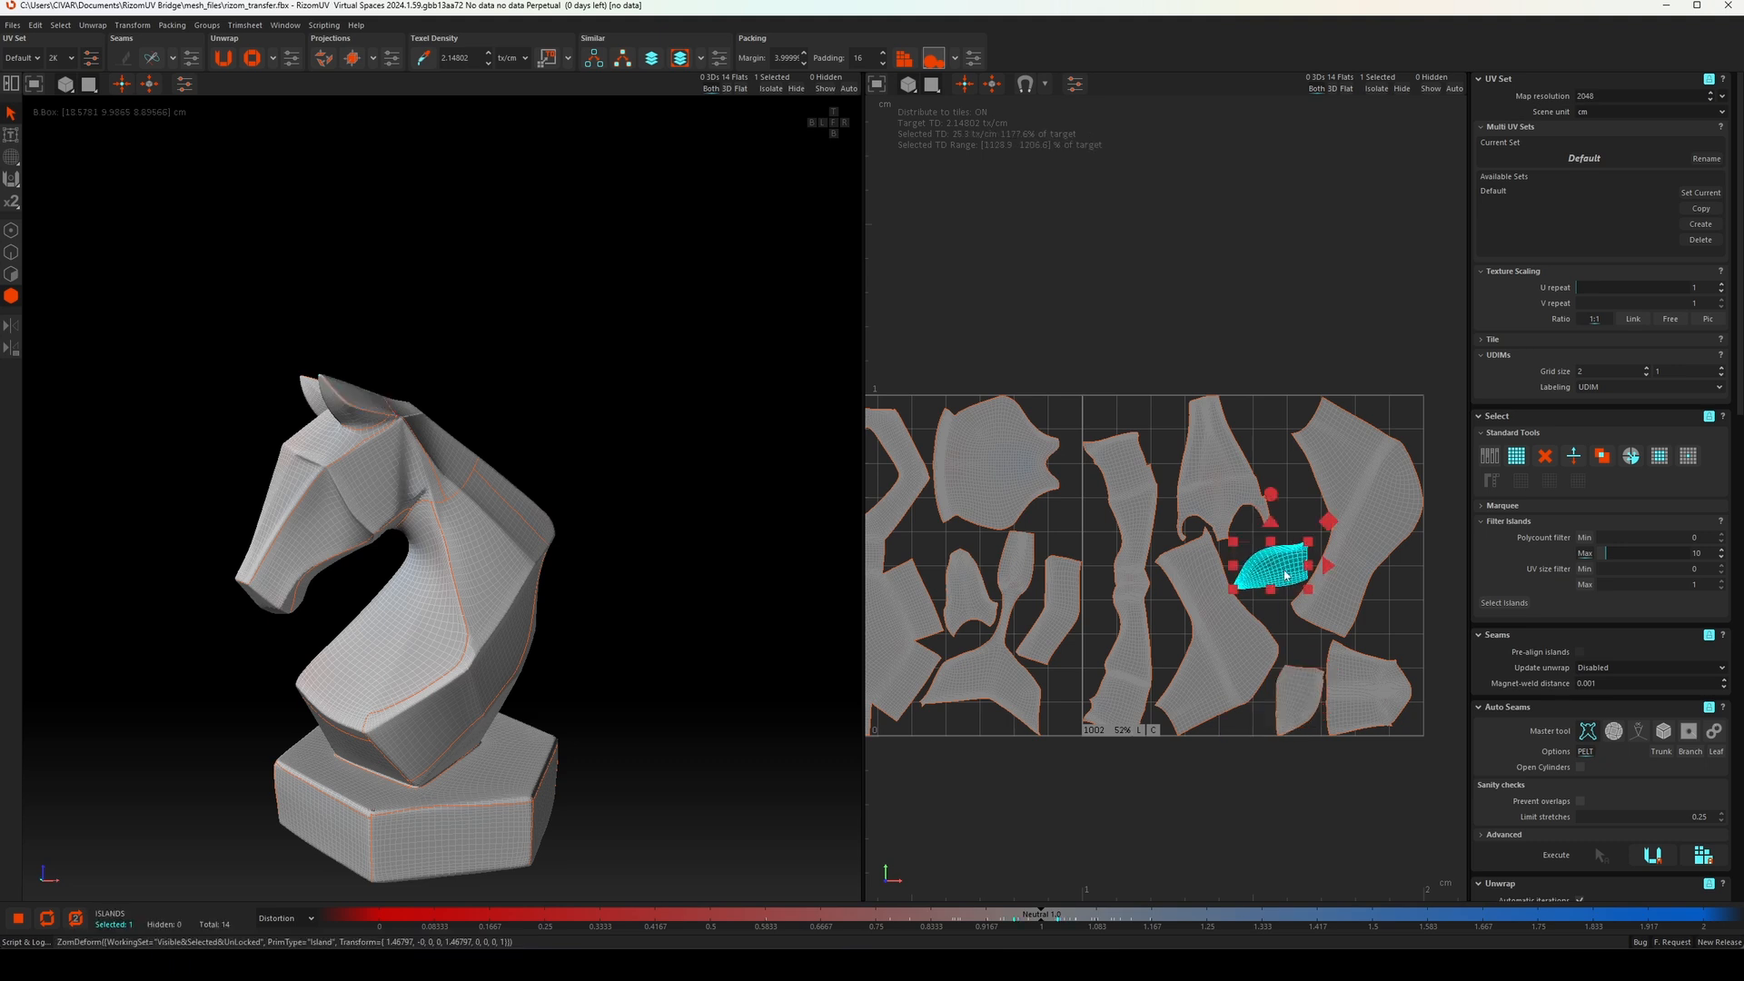
Reposition the two small ear islands between the larger islands in tile 1002 and clear the selection
left_click(1213, 663)
left_click(1335, 699)
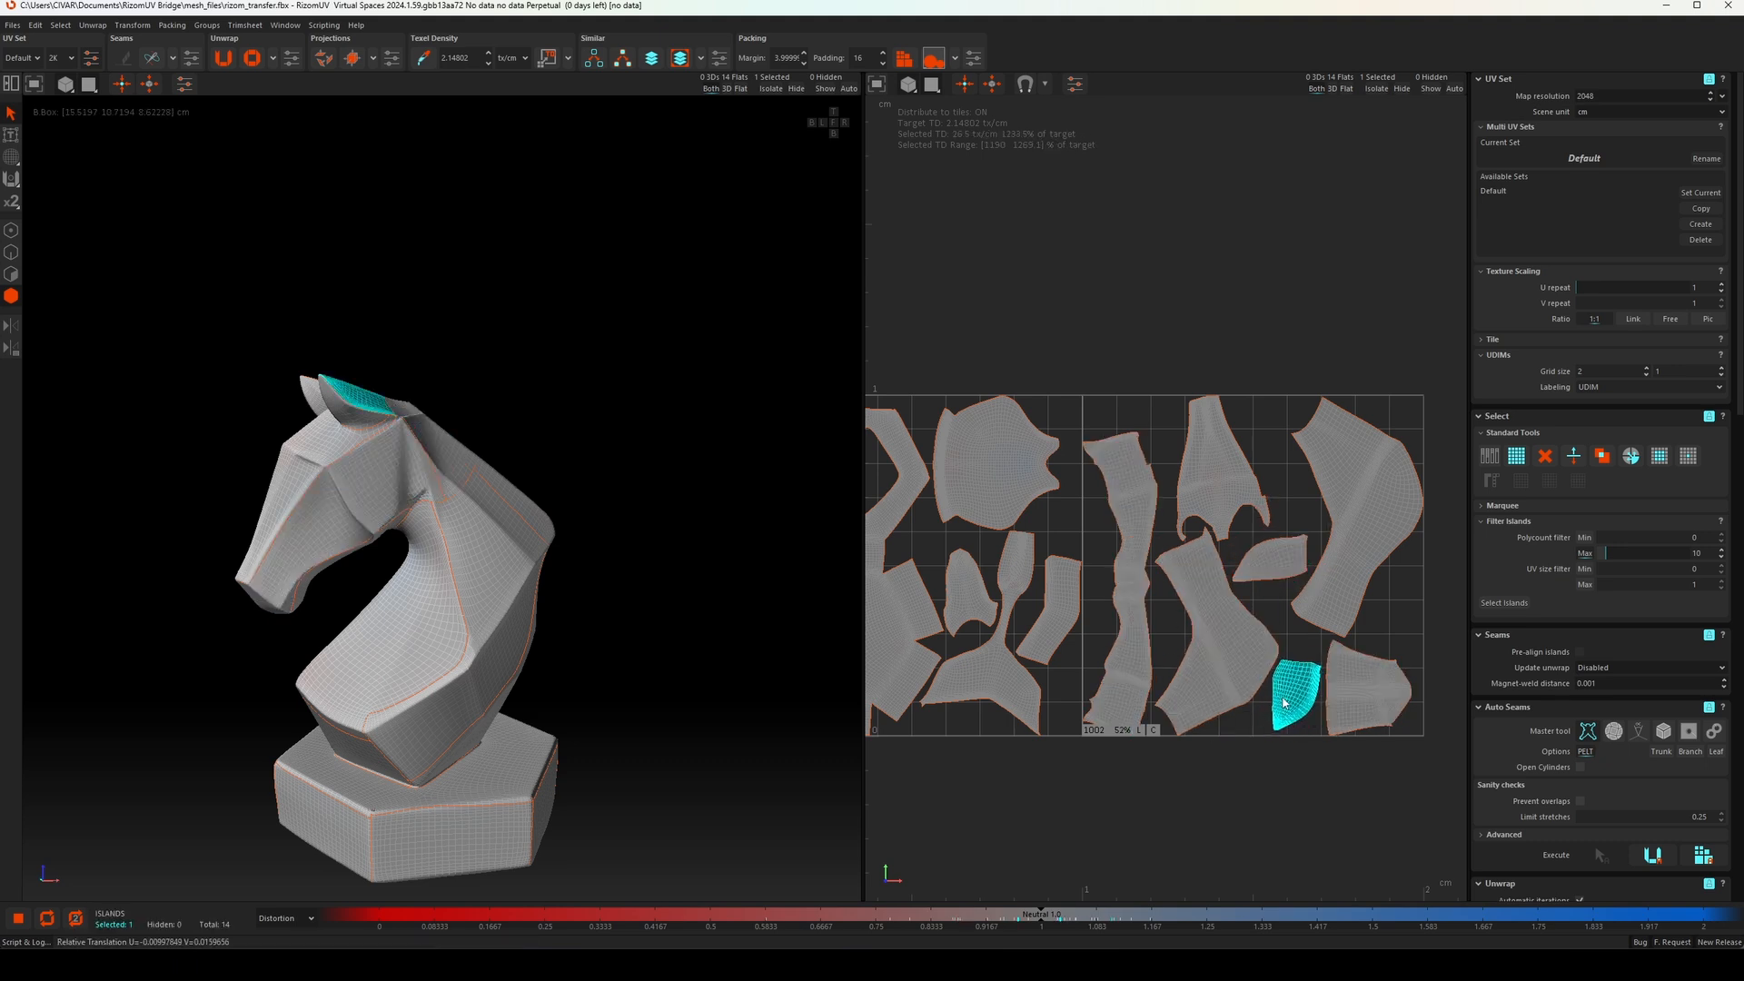
left_click(1312, 600)
left_click(1211, 499)
left_click(1273, 572)
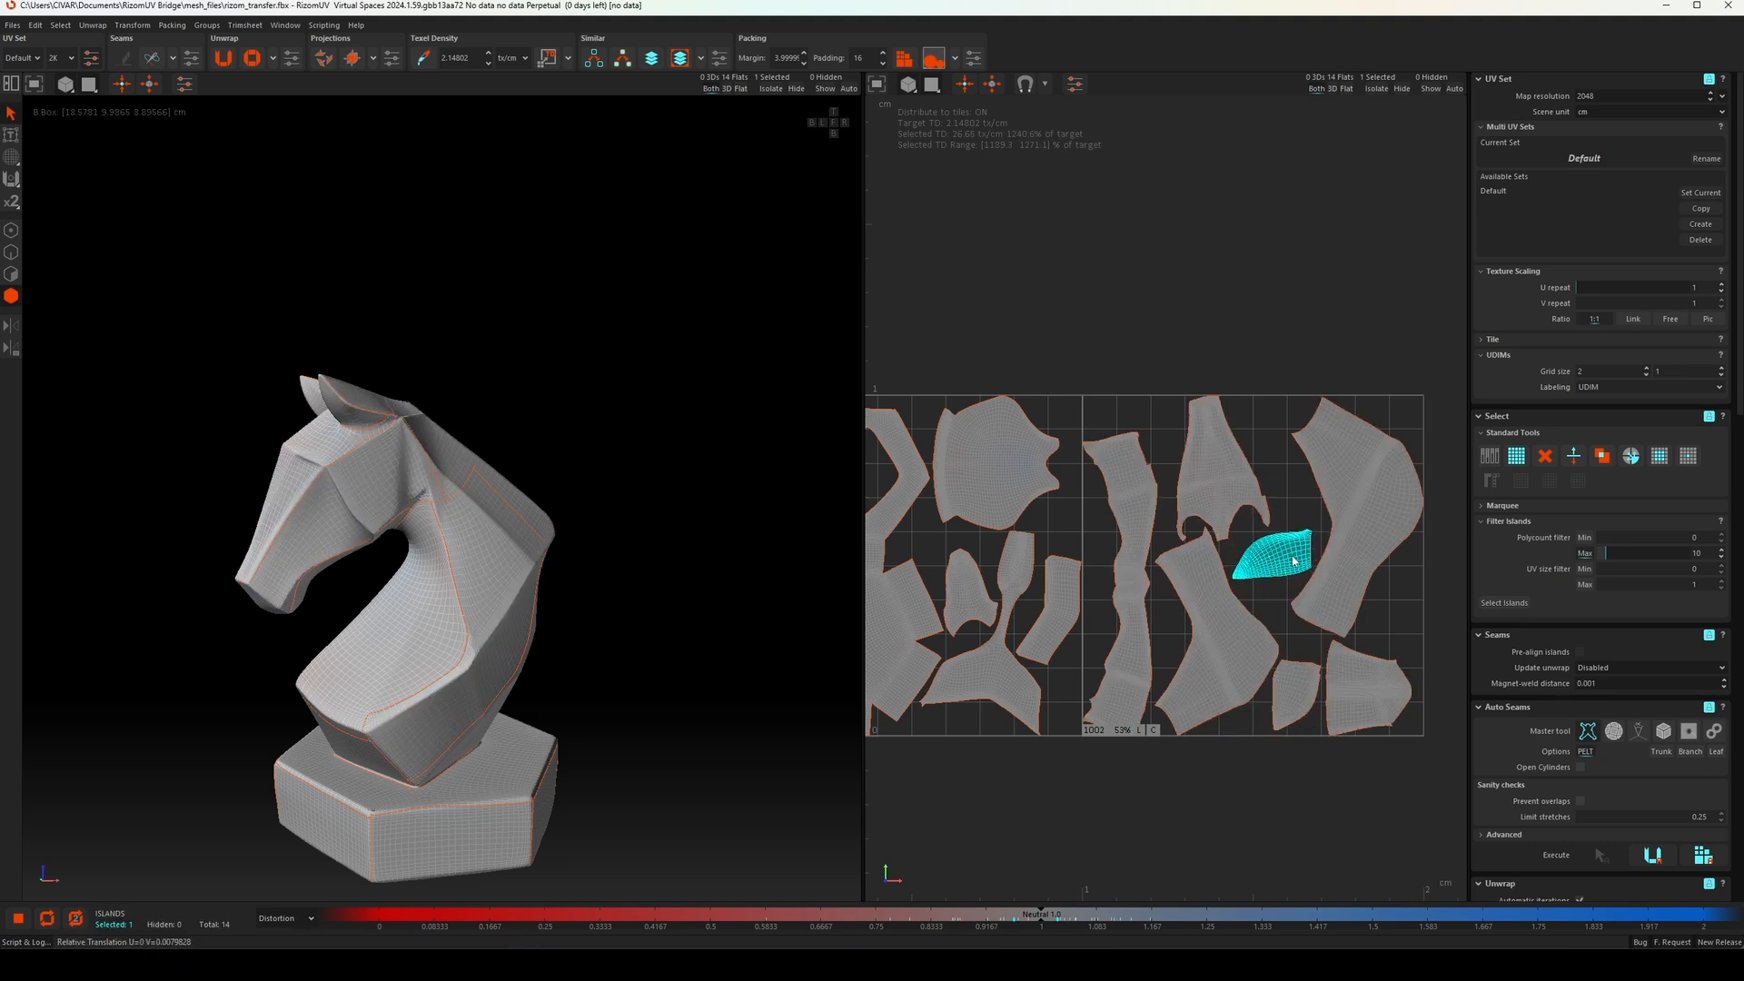
left_click(1134, 474)
left_click(1050, 789)
middle_click_drag(1050, 788, 1098, 745)
scroll(1223, 712, "down", 4)
scroll(1223, 712, "up", 1)
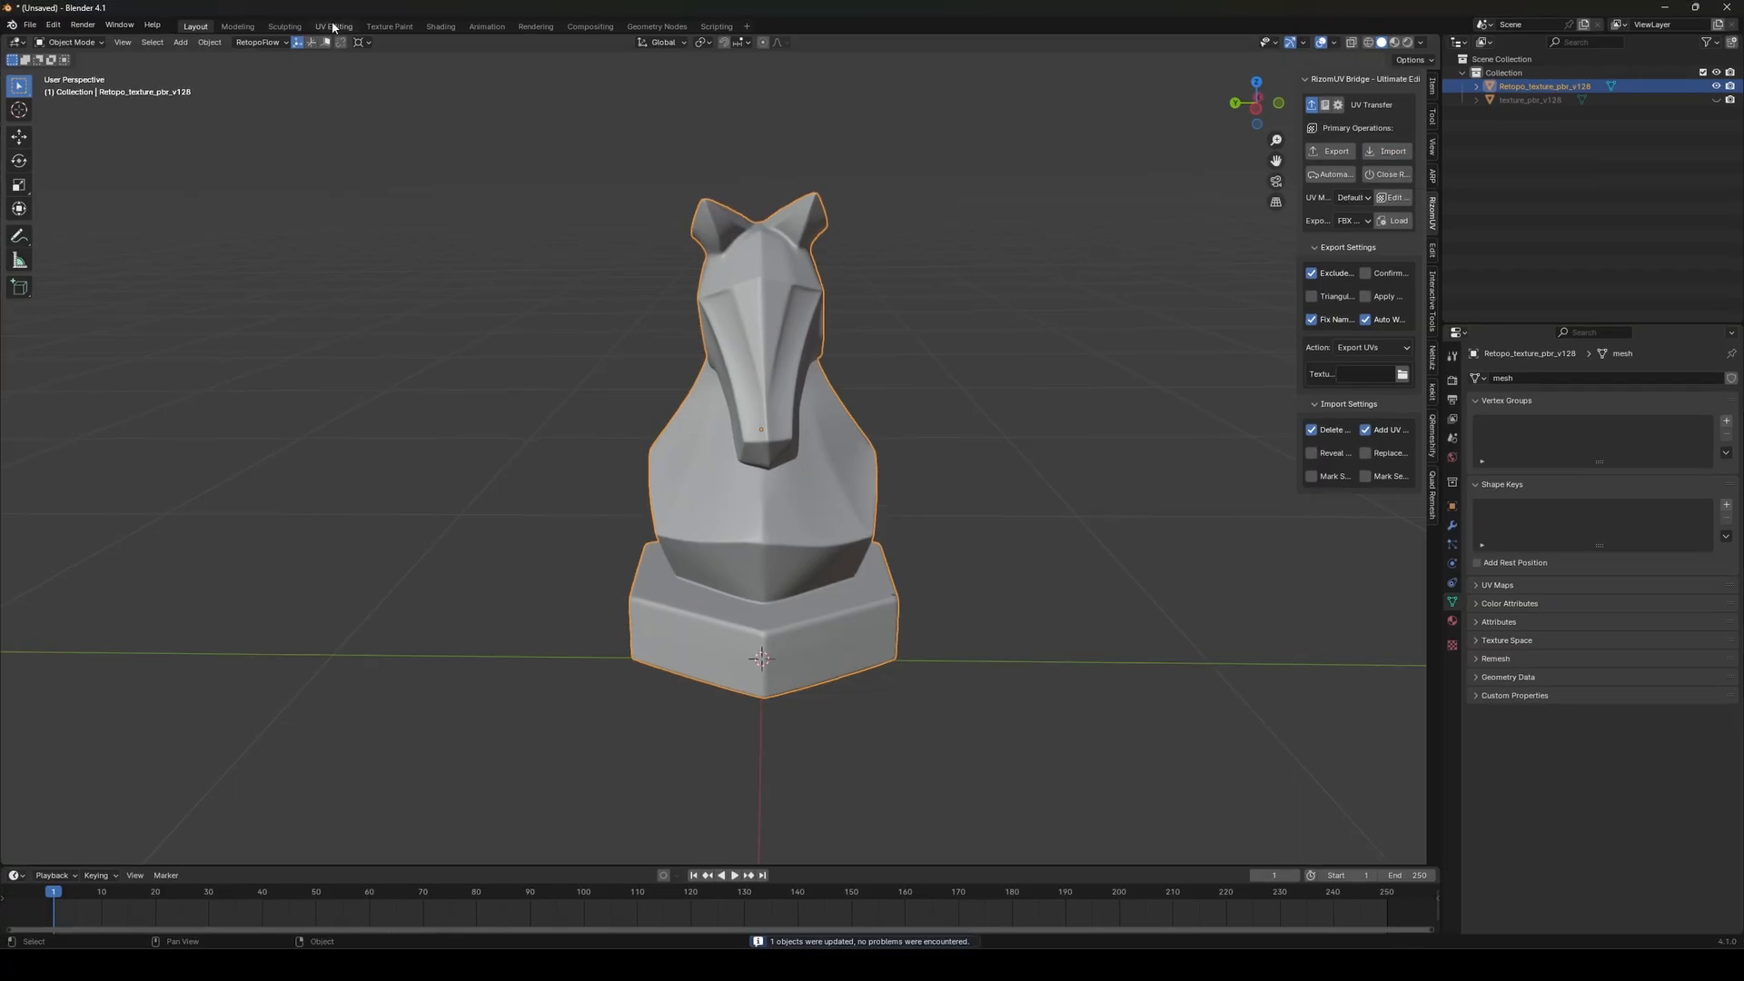
Switch to Blender, check the horse's transferred UV layout, and delete the hidden original texture_pbr_v128 object
left_click(333, 27)
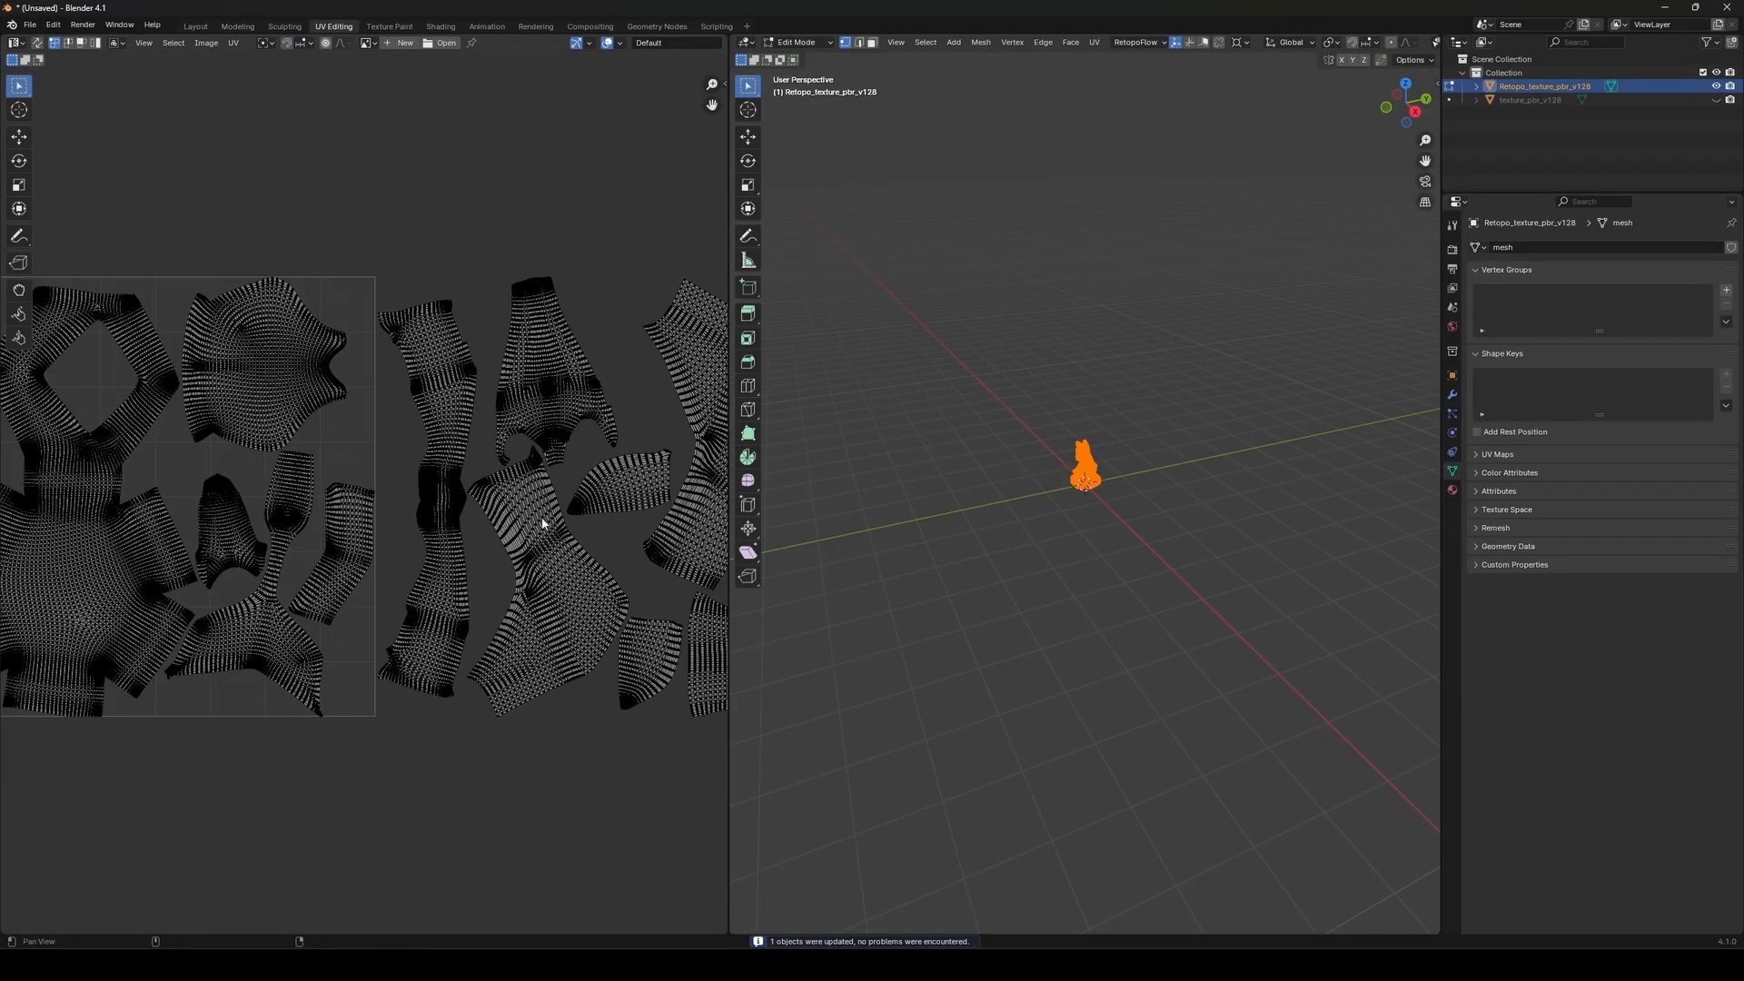
left_click(195, 26)
middle_click_drag(899, 391, 1144, 419)
left_click(1556, 101)
key("Delete")
Export the model as an FBX file named Horse_Sculpt_UV into the Test folder
left_click(30, 24)
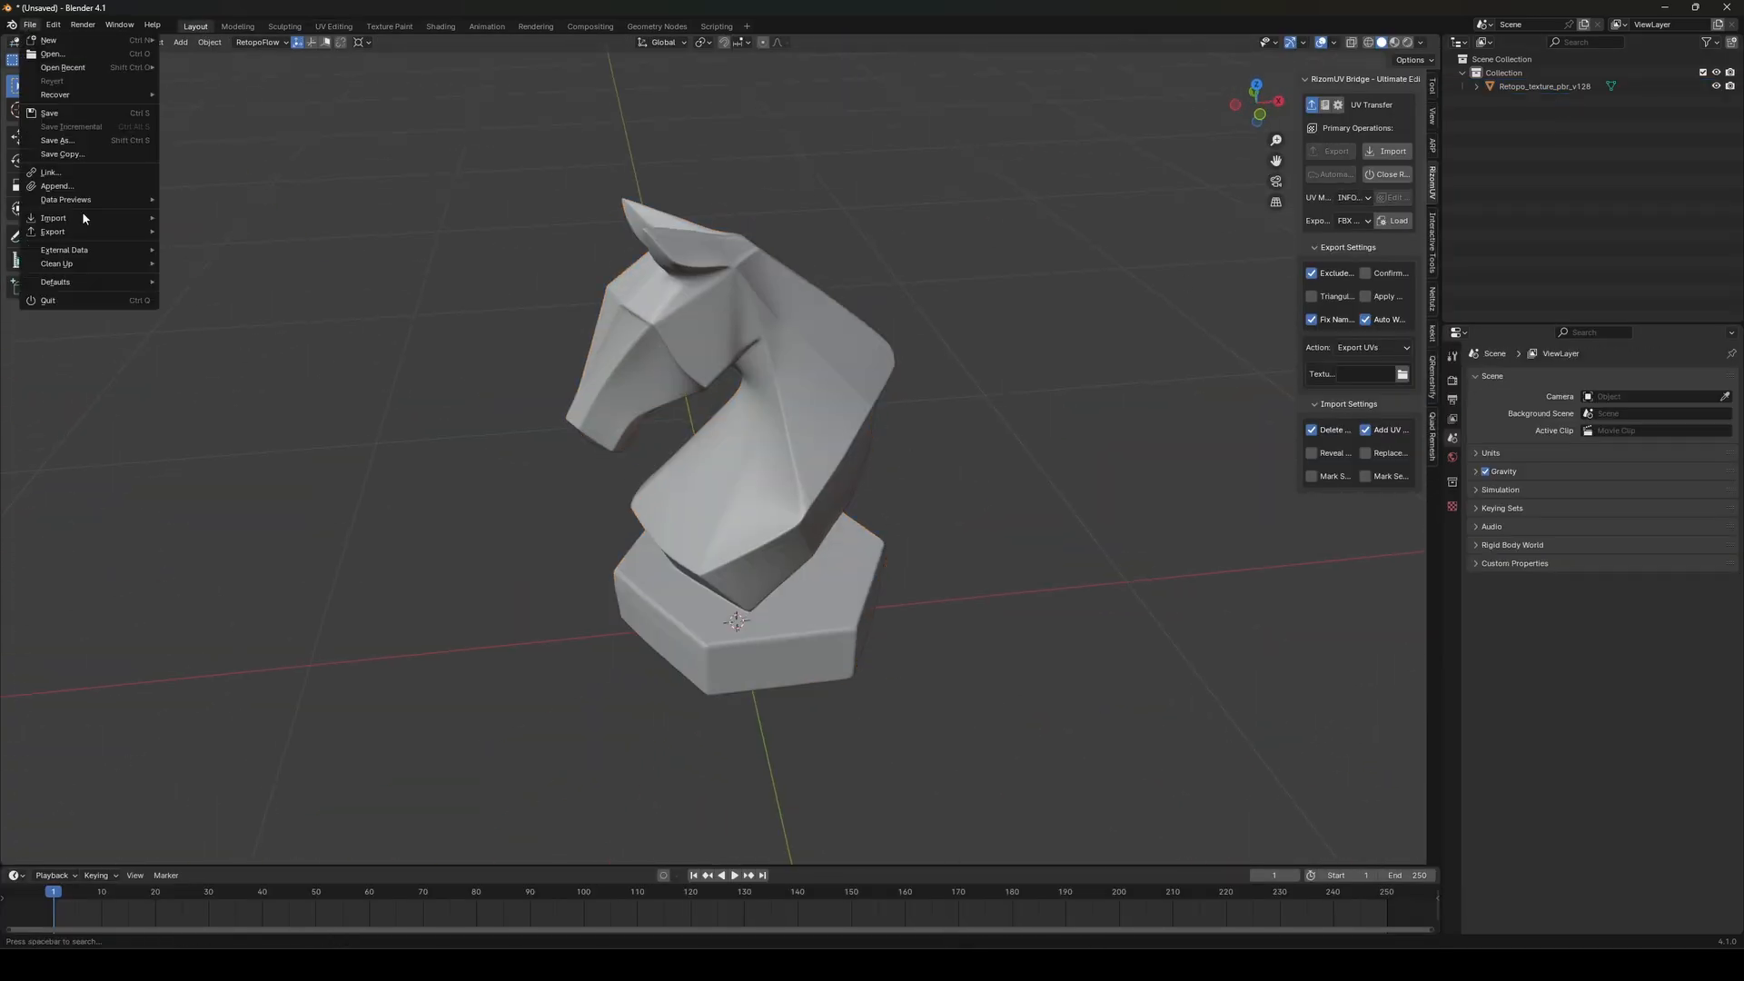
mouse_move(81, 229)
left_click(253, 365)
scroll(603, 622, "down", 2)
left_click(572, 548)
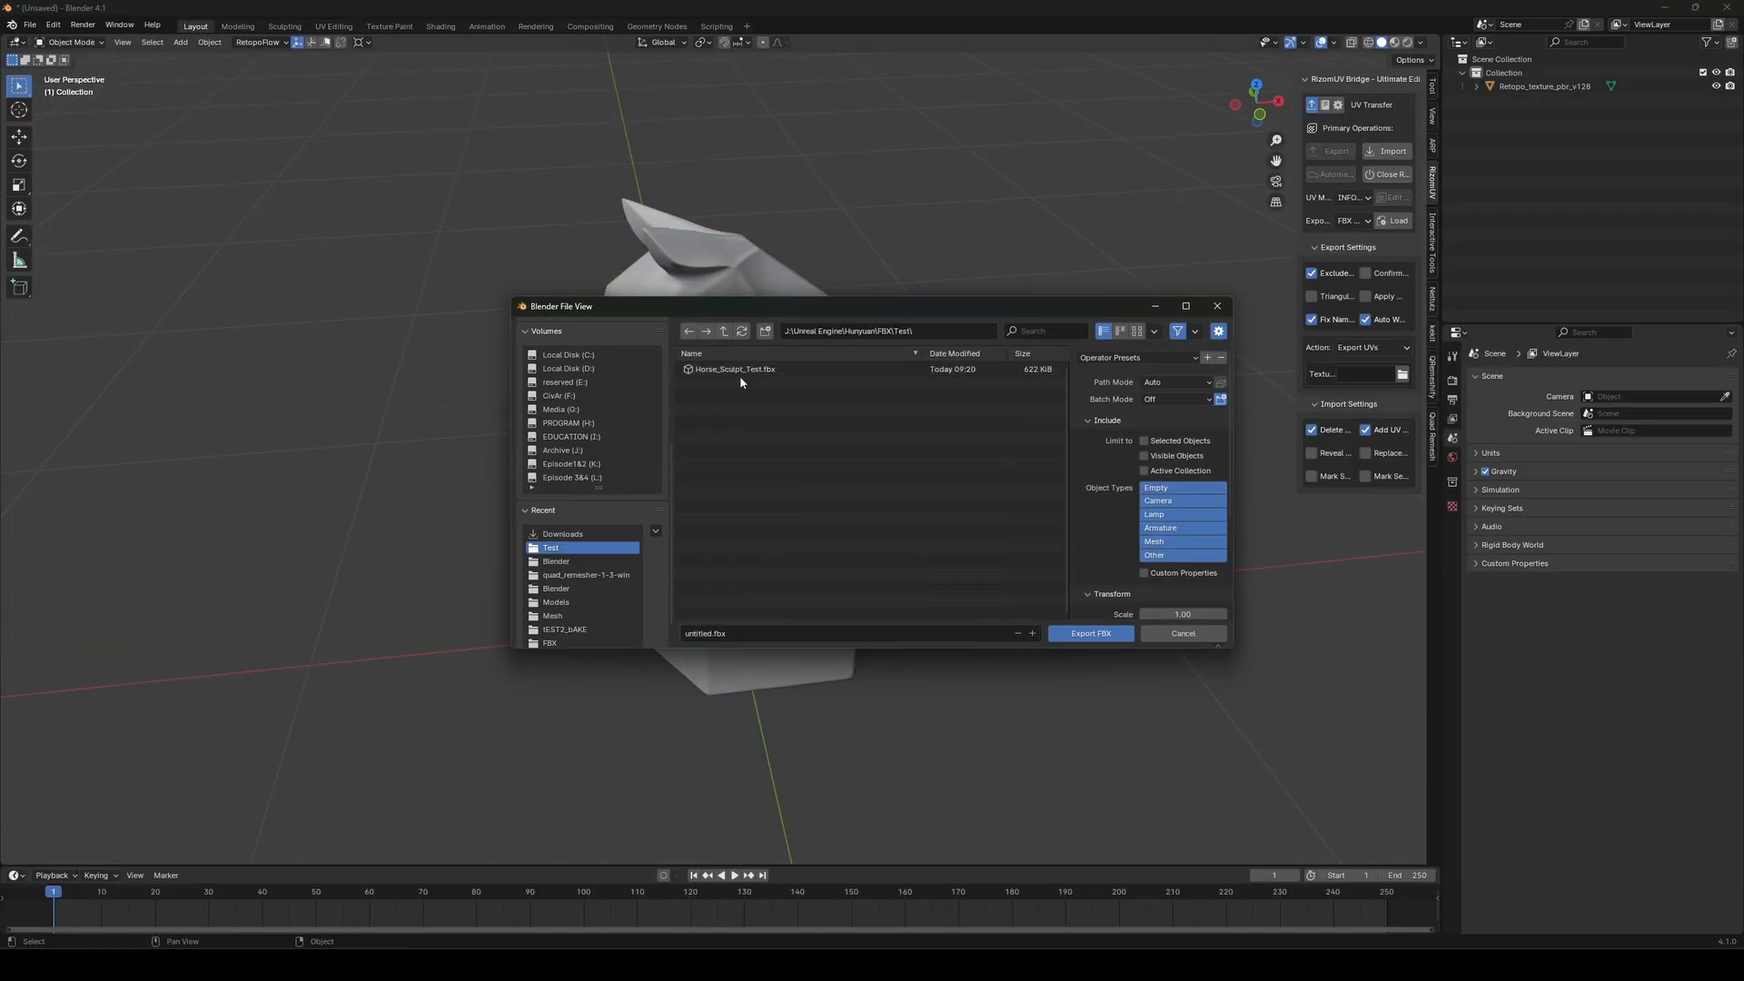
left_click(720, 633)
type("Horse_Sculpt")
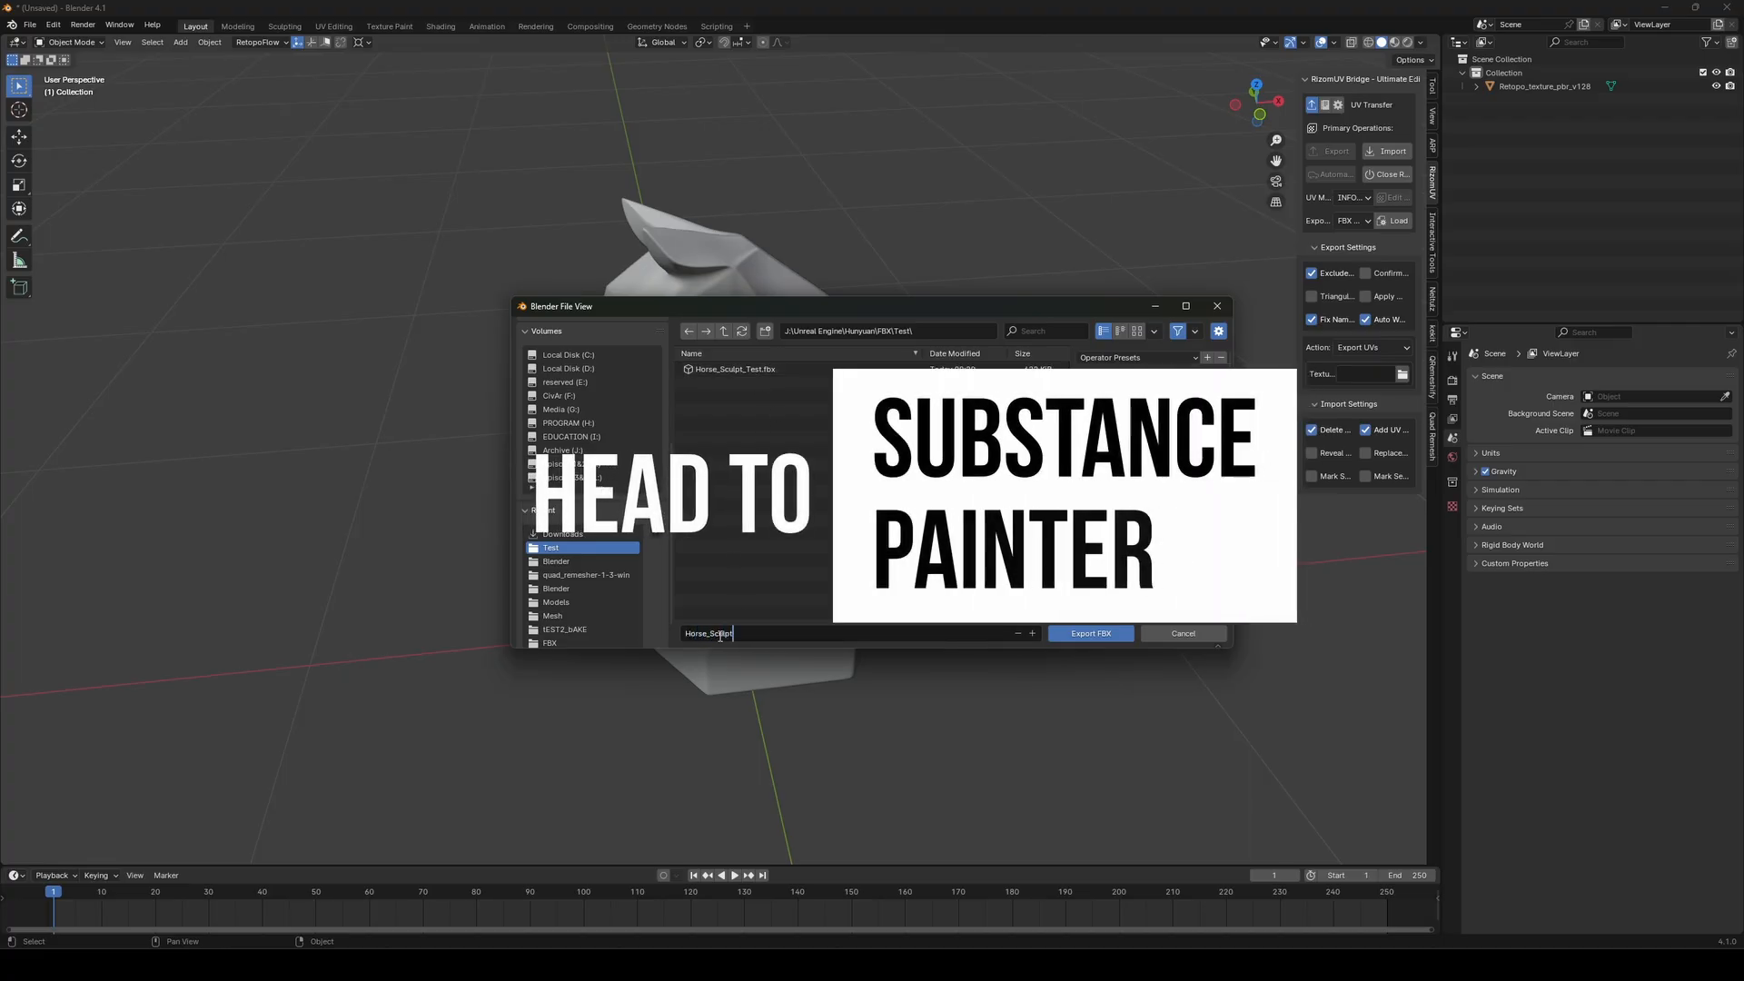
type("_U")
type("V")
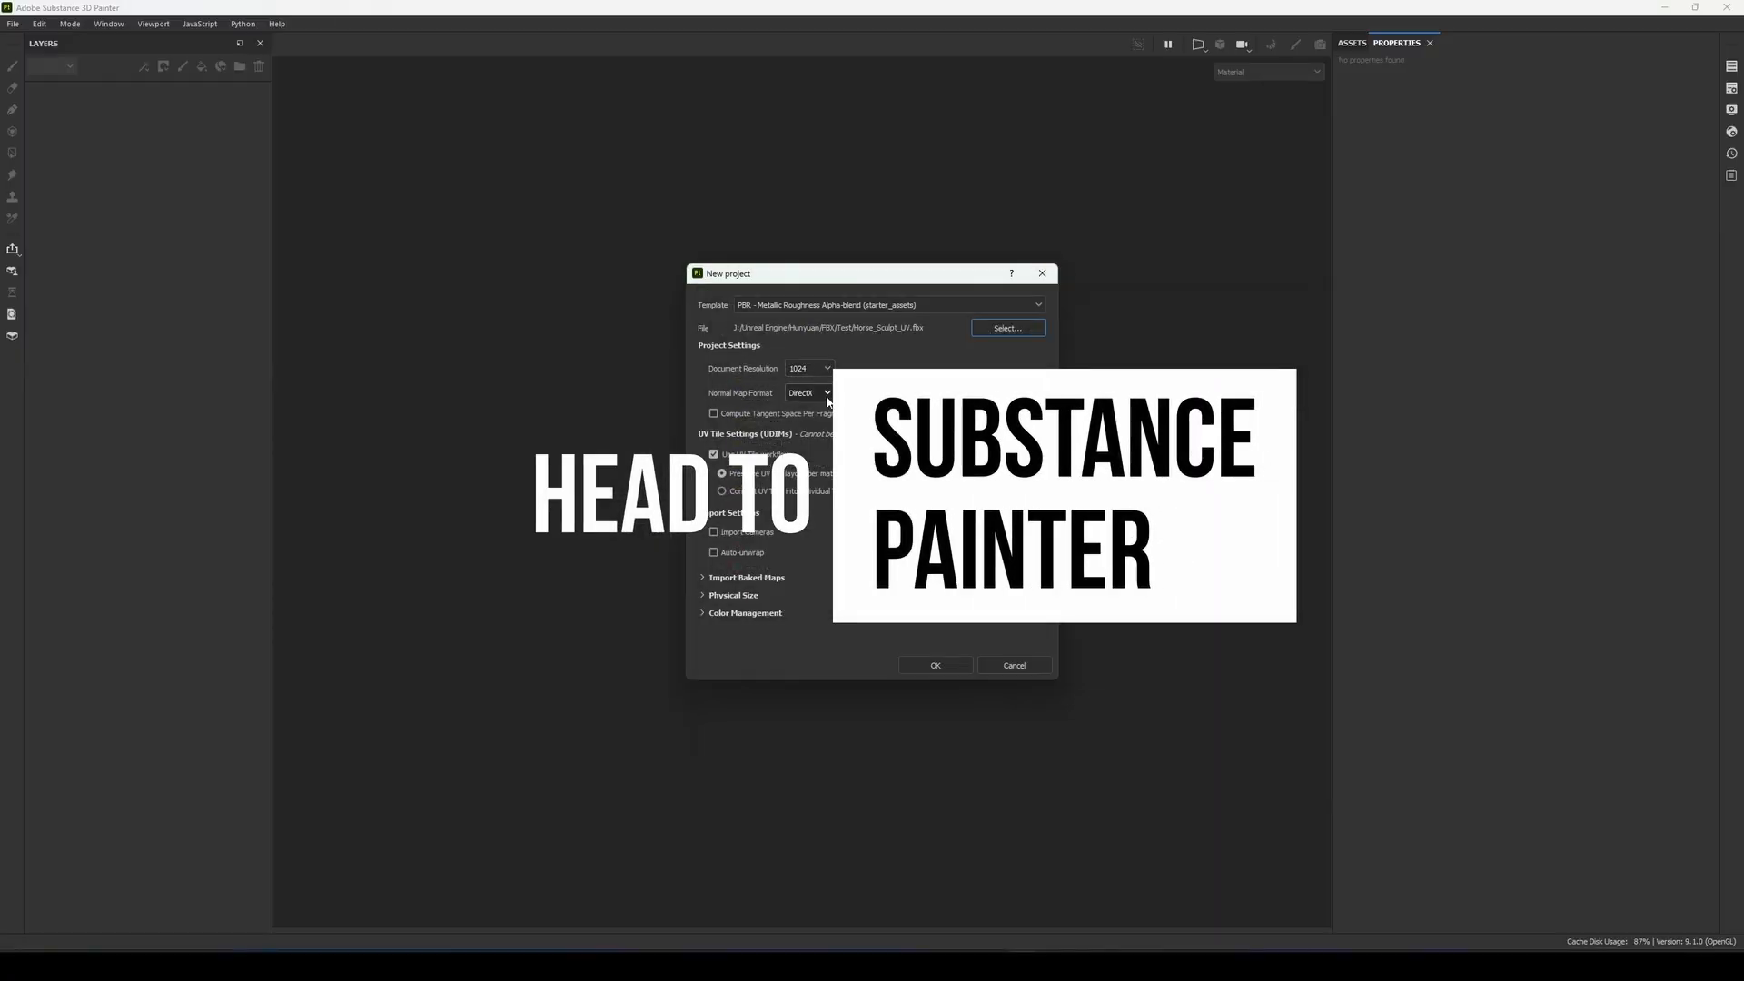
Switch to Substance 3D Painter, create a Metallic Roughness Alpha-blend project from Horse_Sculpt_UV.fbx, and check its 3D and UV views
left_click(919, 662)
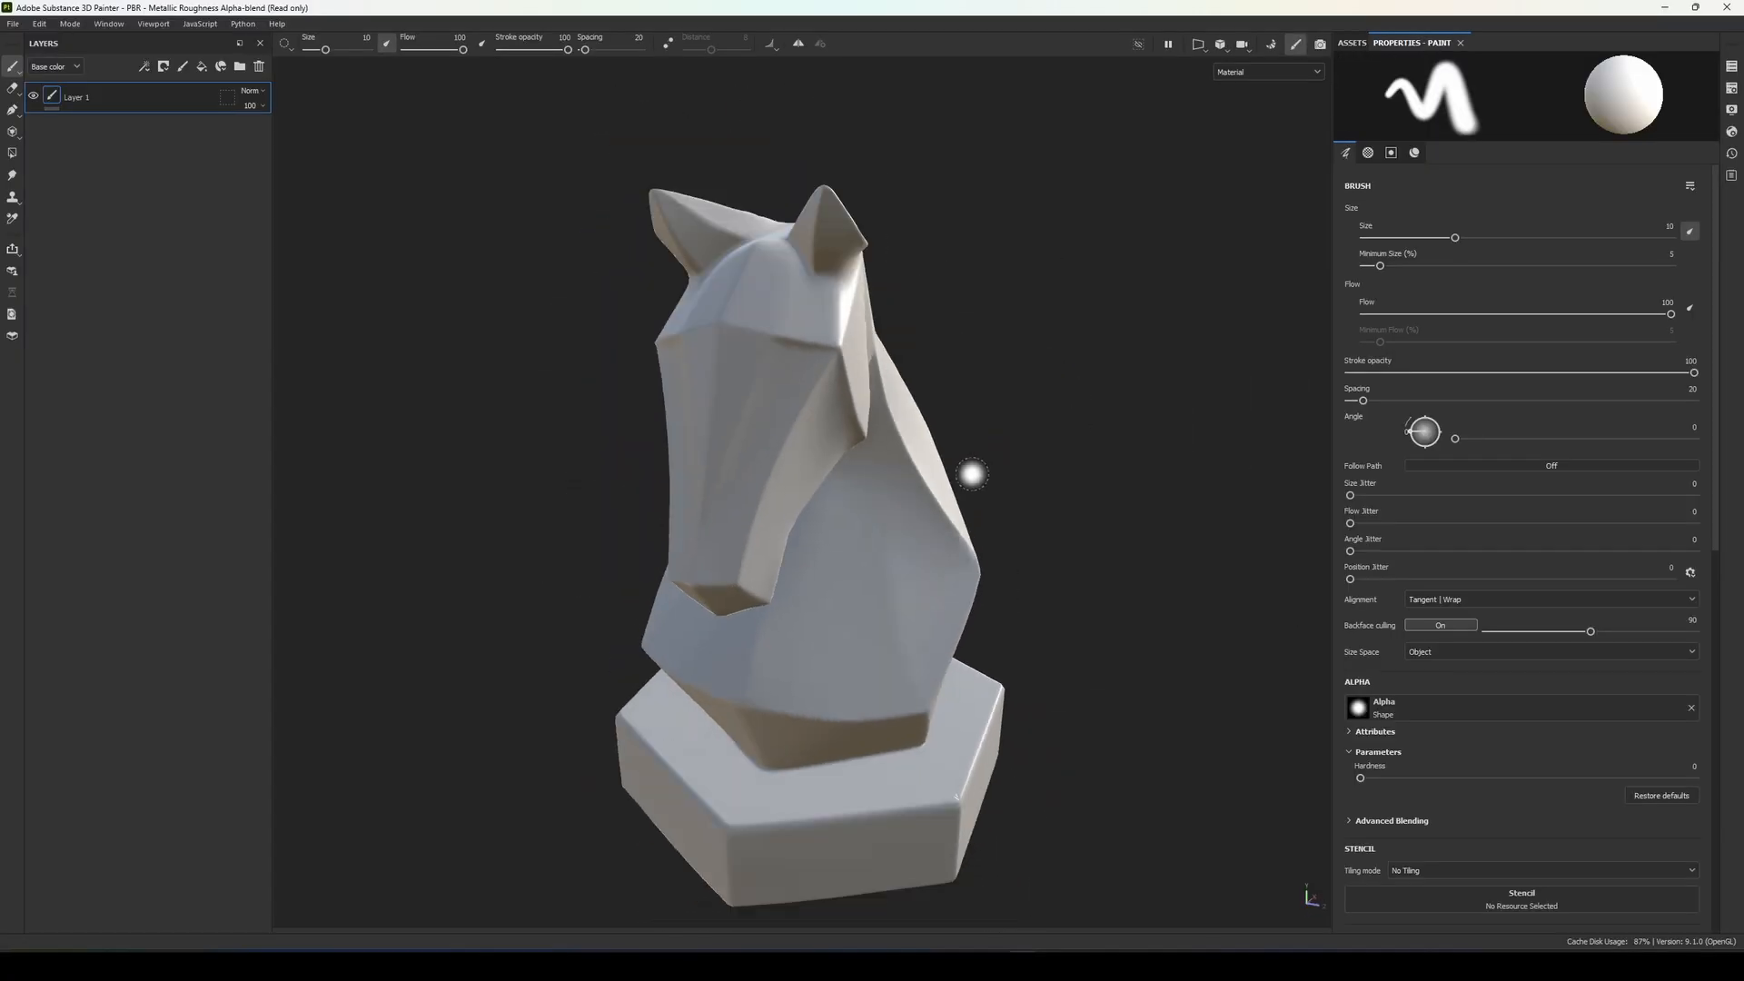
key("F1")
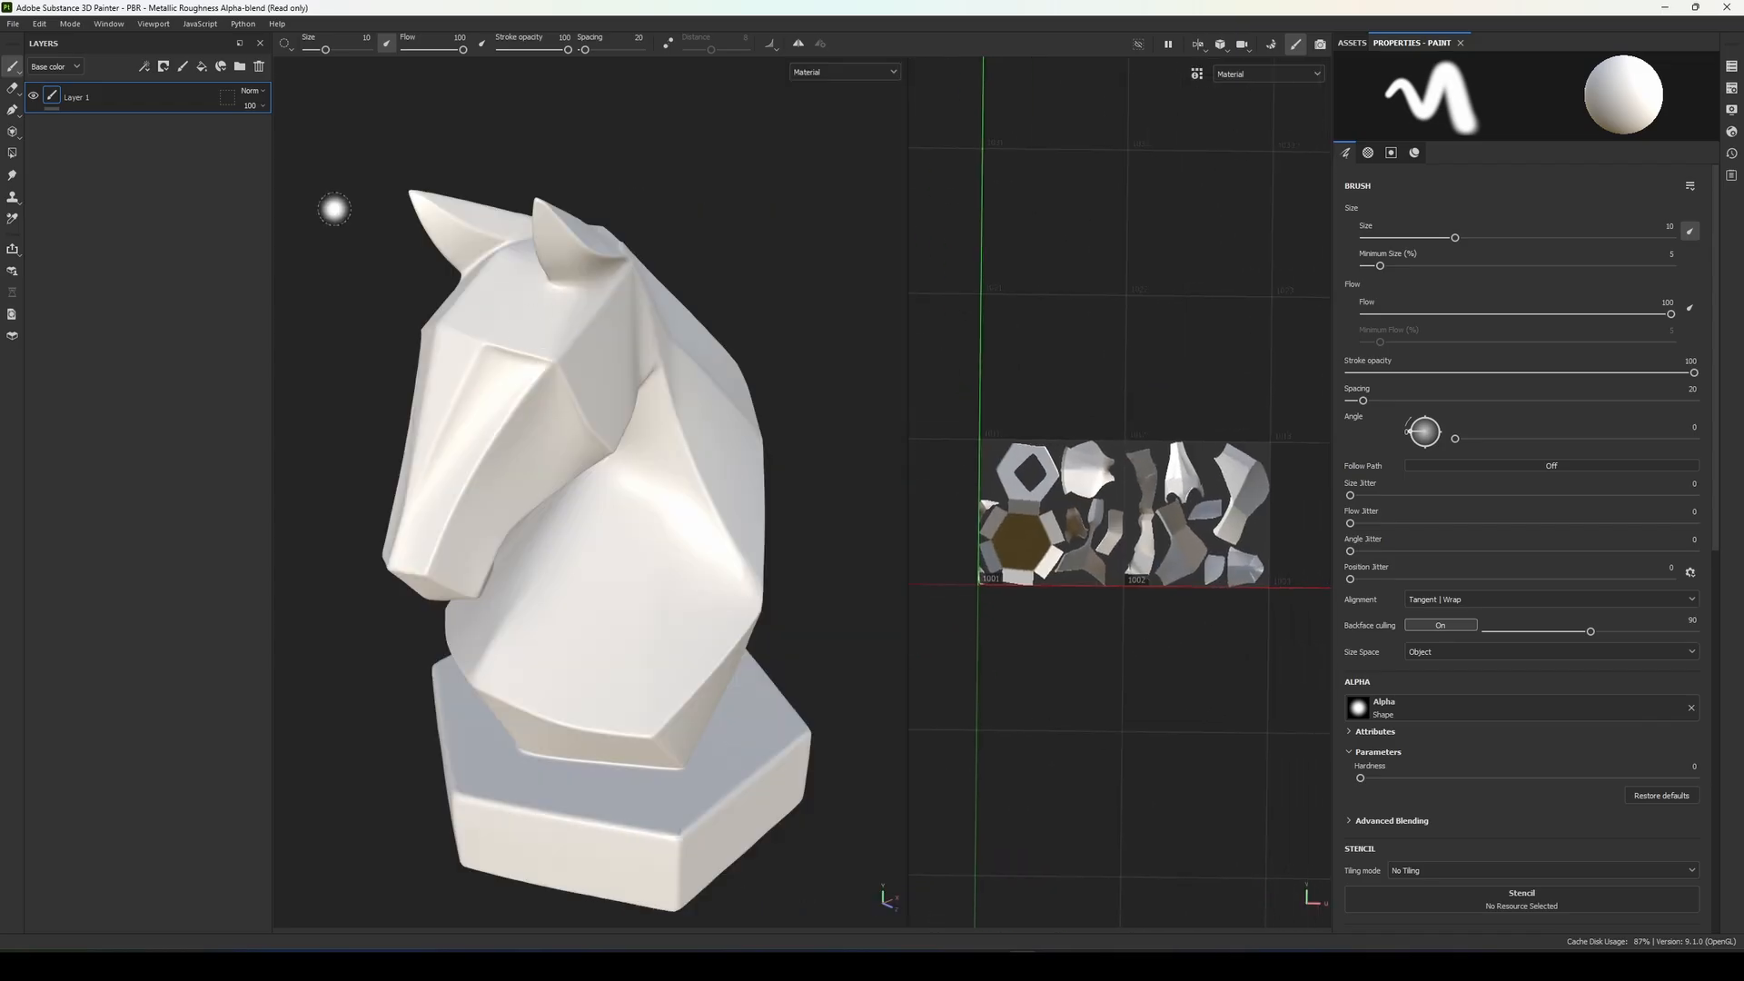
key("F2")
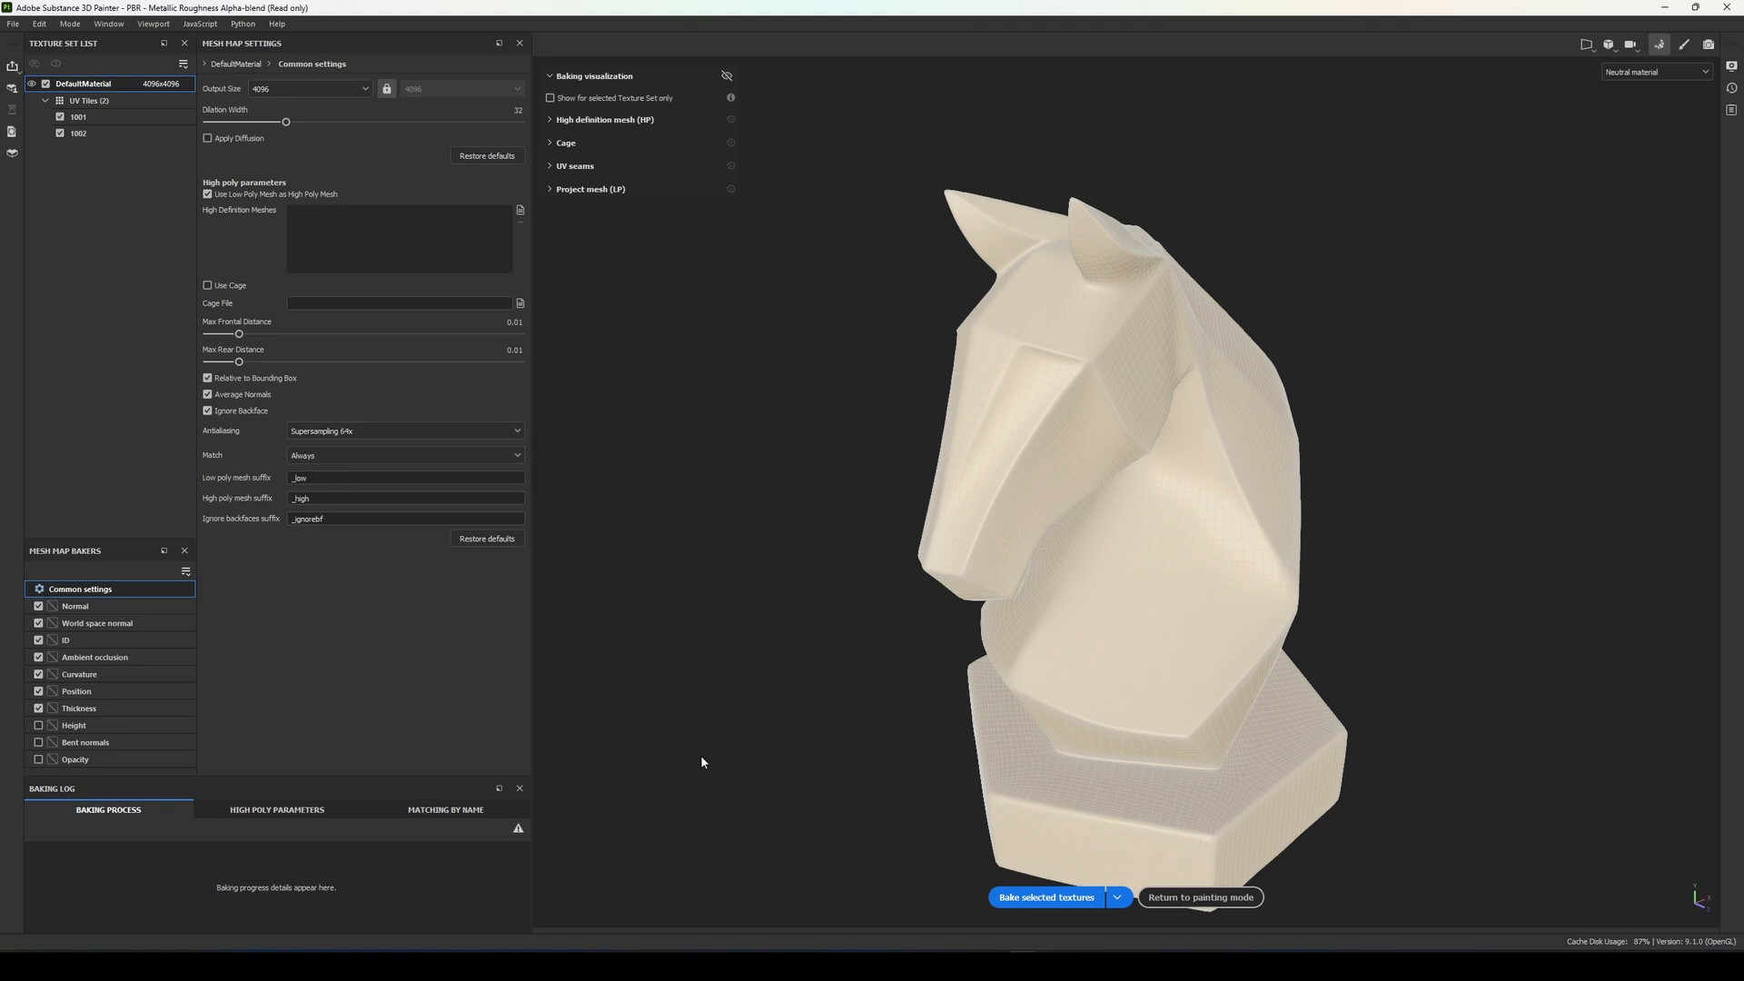
Bake the selected mesh maps at 4096 with the low poly mesh as high poly, and return to painting mode
left_click(1046, 897)
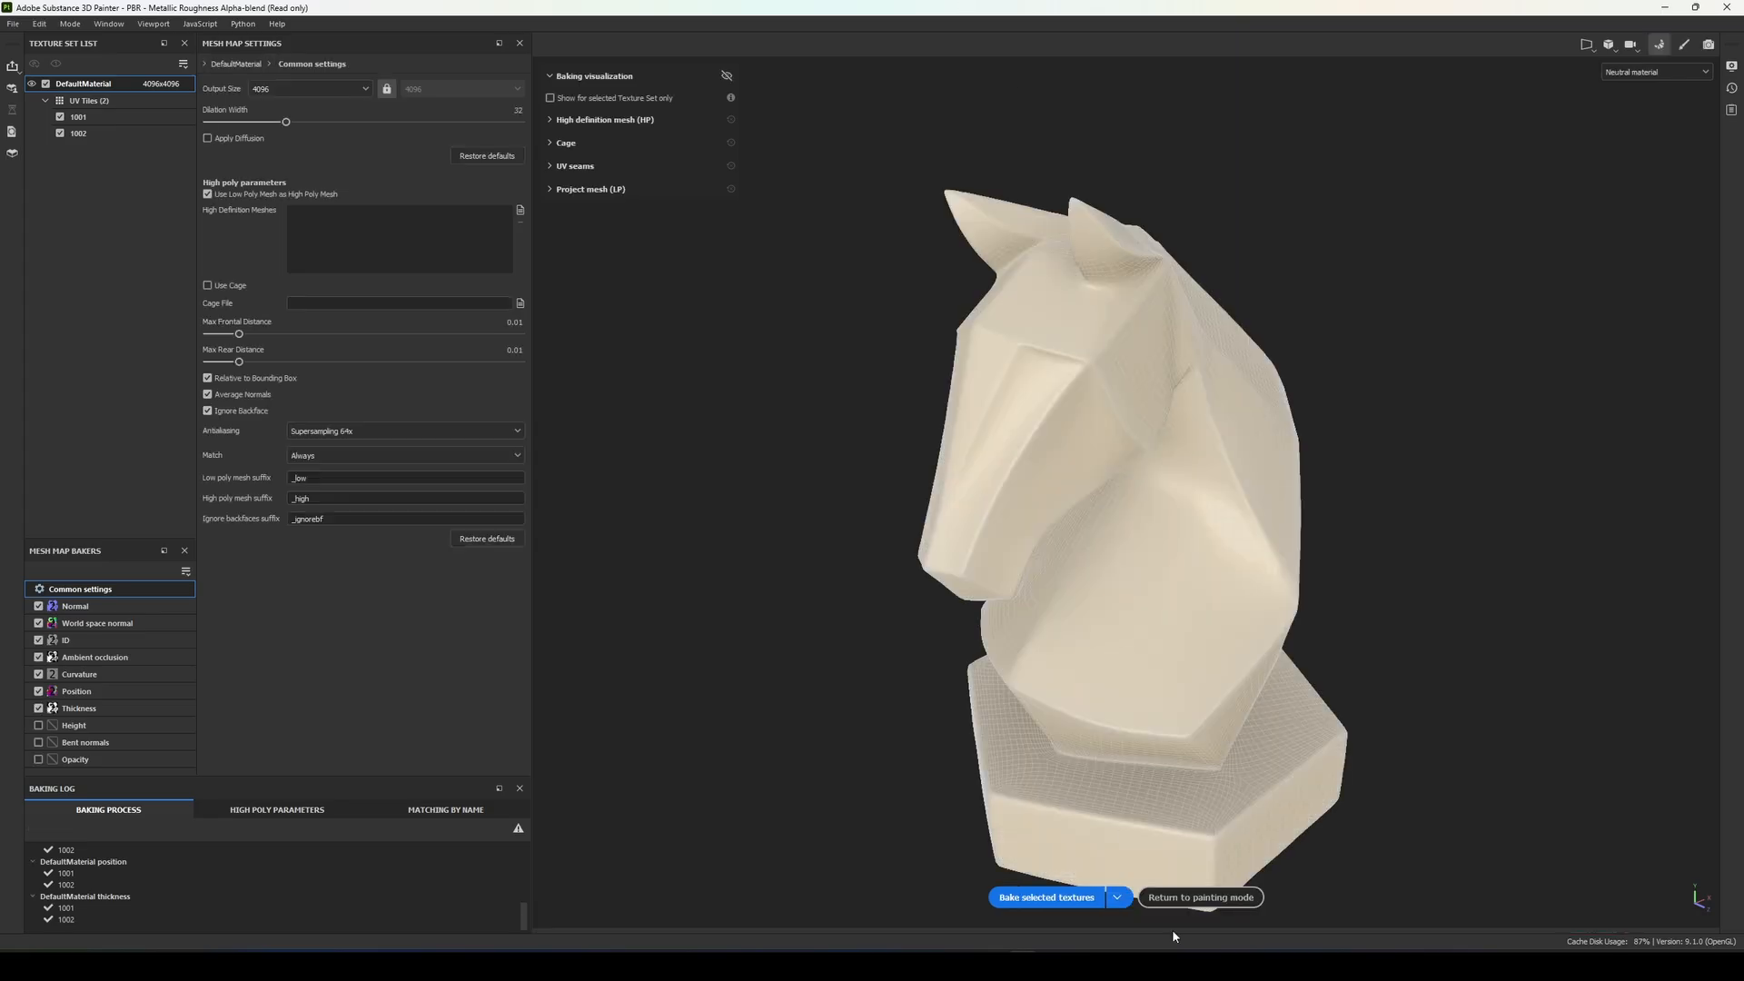
left_click(1191, 897)
Apply the MK-Wood_05 smart material to the horse from the imported smart materials
scroll(724, 399, "up", 4)
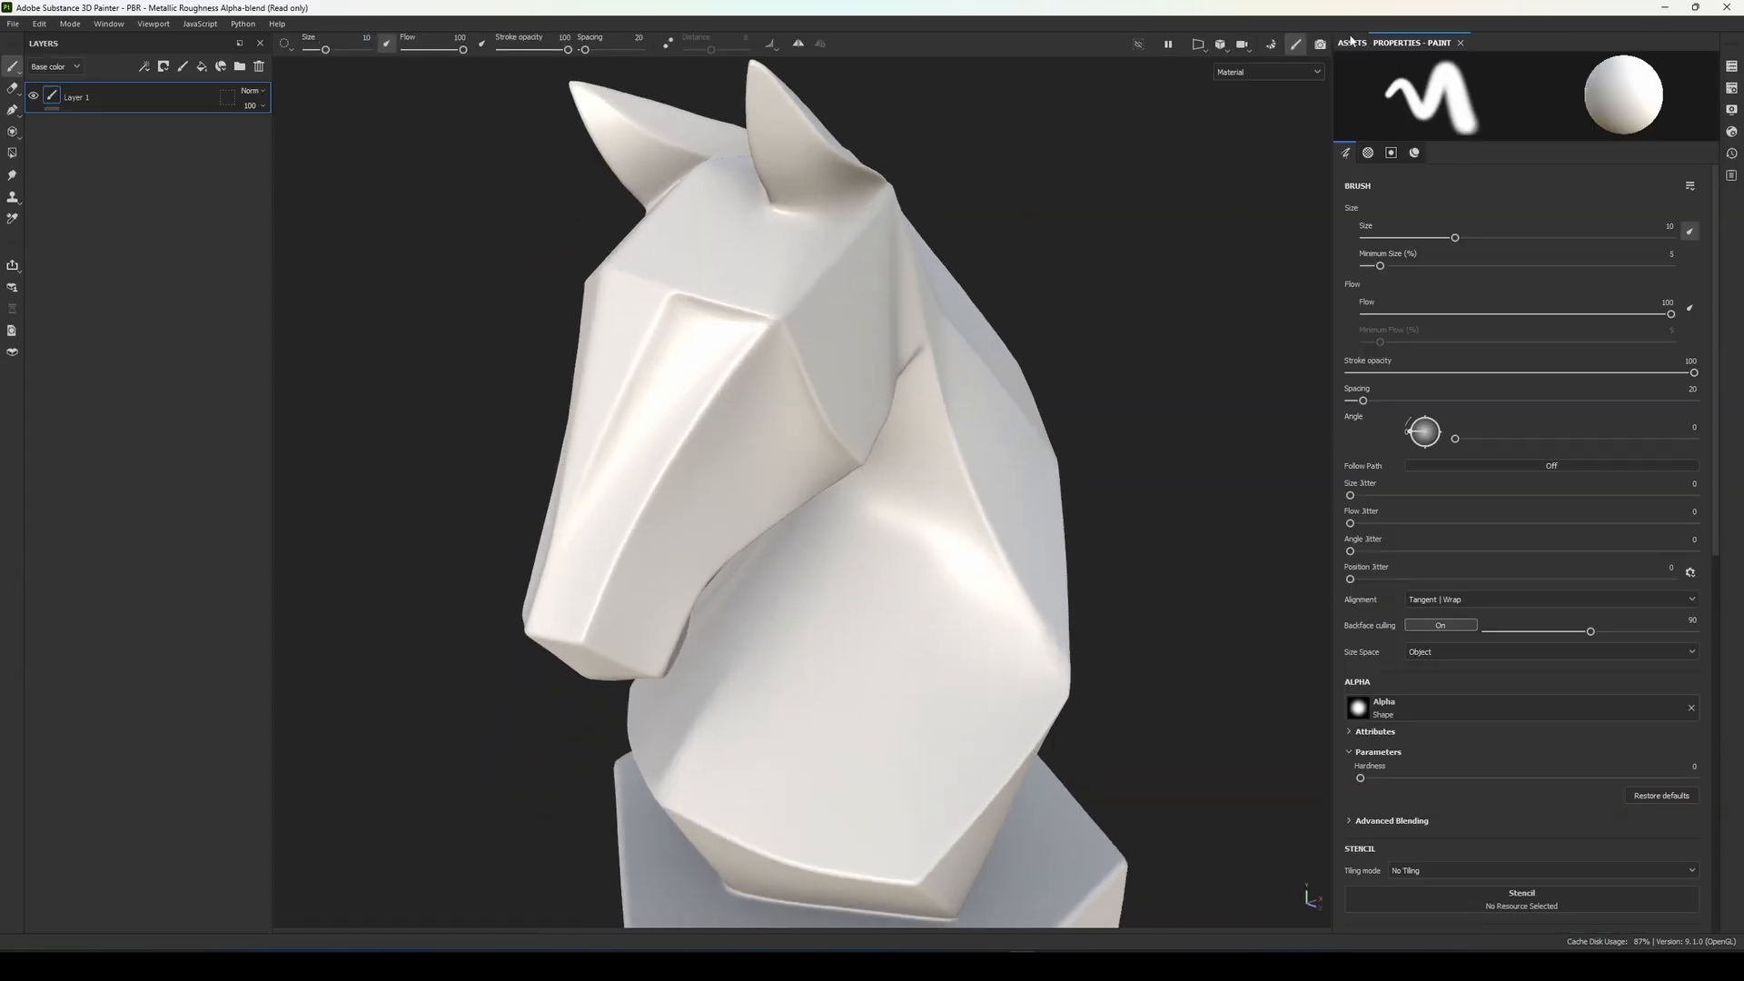
left_click(1350, 41)
left_click(1548, 102)
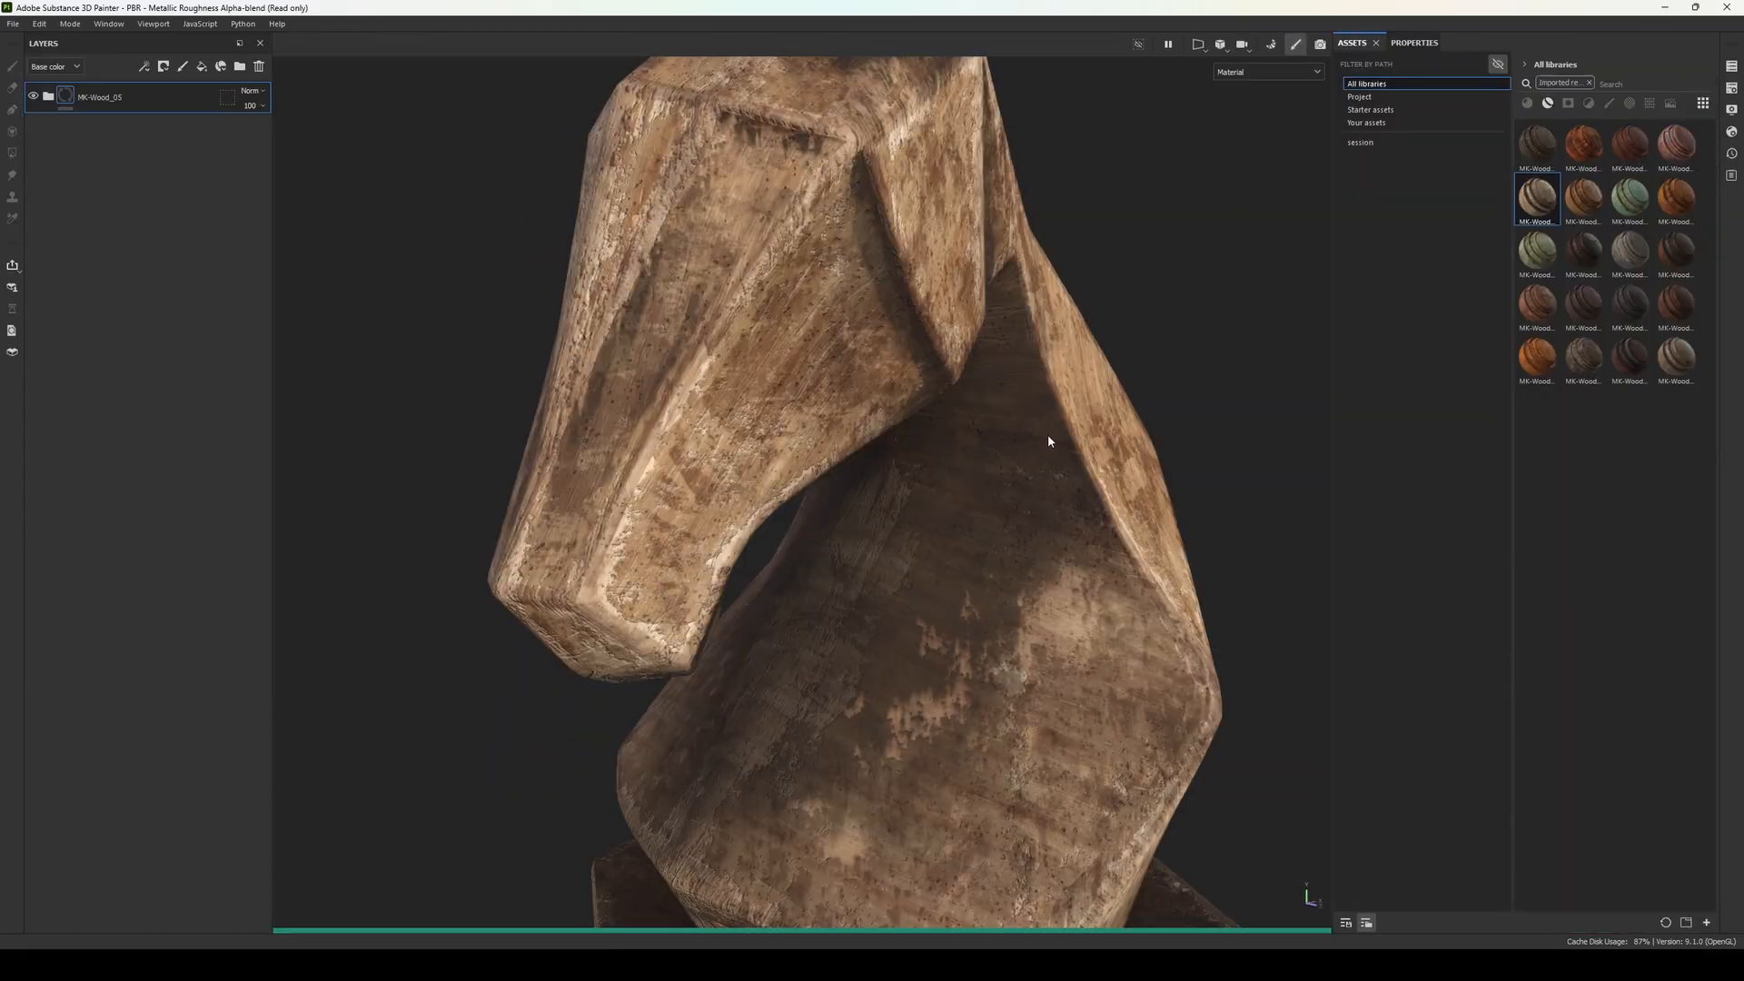
Inspect the wood material on the horse's head, body and base from several angles
middle_click_drag(1048, 434, 1039, 574, "alt")
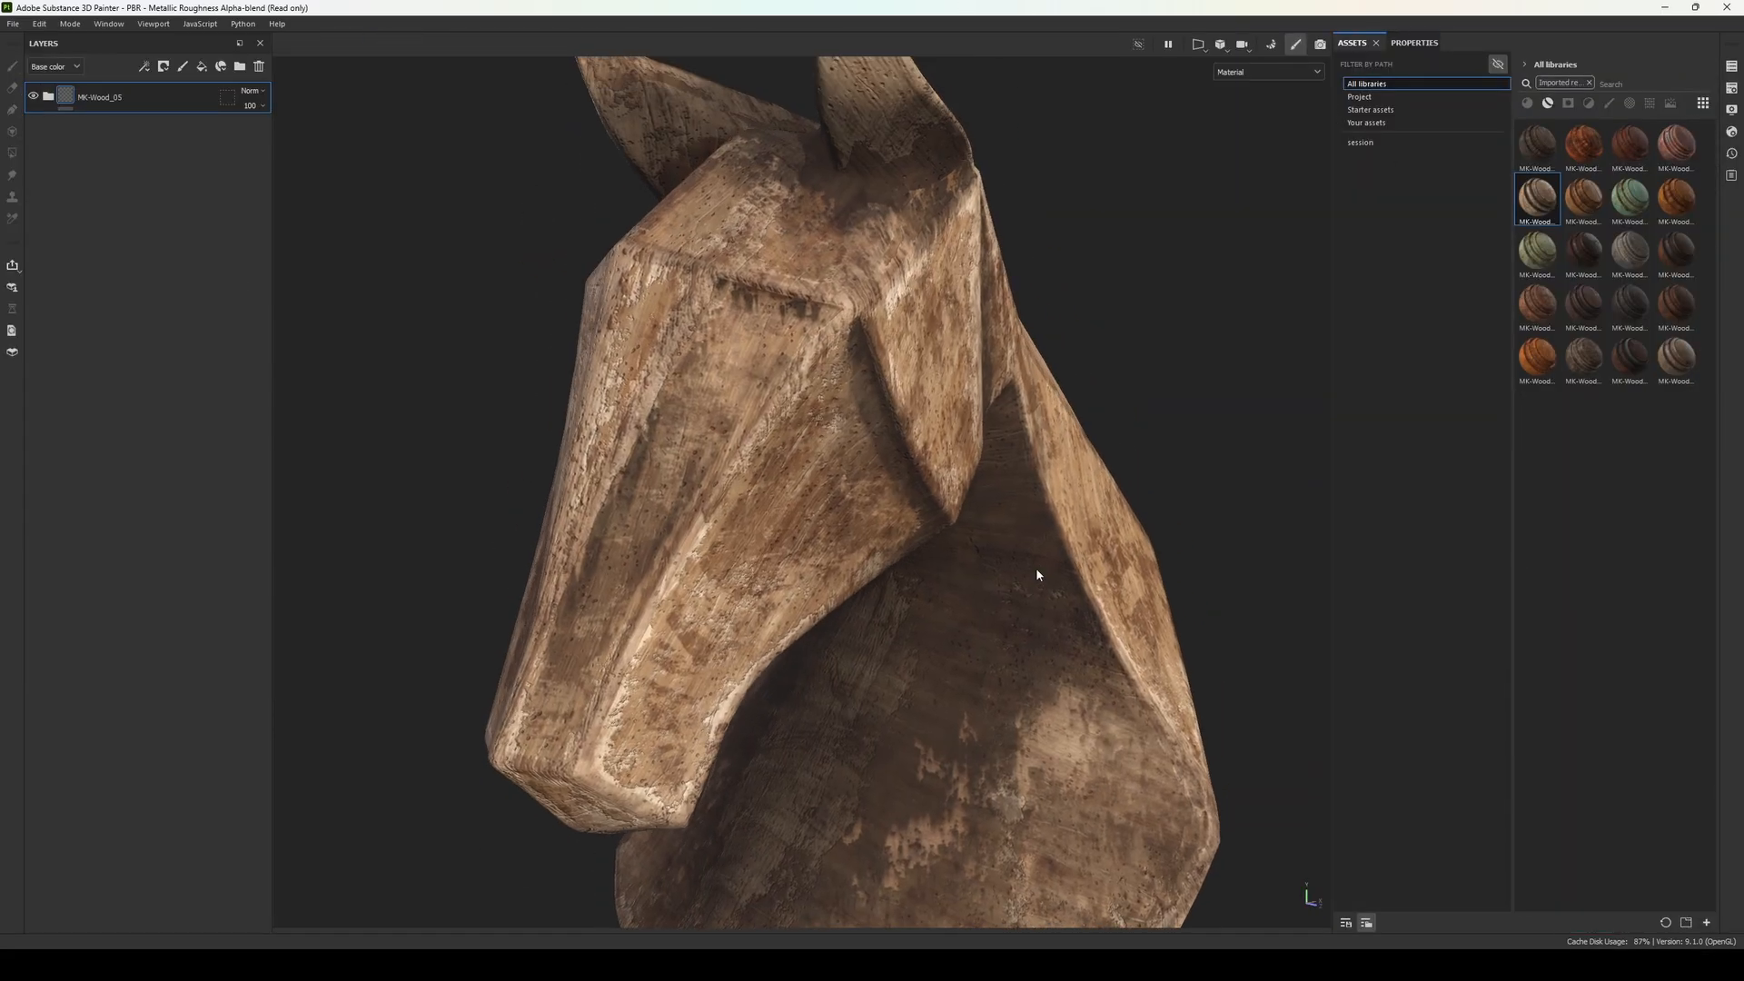
left_click_drag(1038, 574, 817, 574, "alt")
scroll(836, 577, "down", 5)
middle_click_drag(854, 581, 799, 412, "alt")
left_click_drag(799, 413, 1168, 417, "alt")
scroll(781, 273, "up", 3)
middle_click_drag(765, 243, 824, 445, "alt")
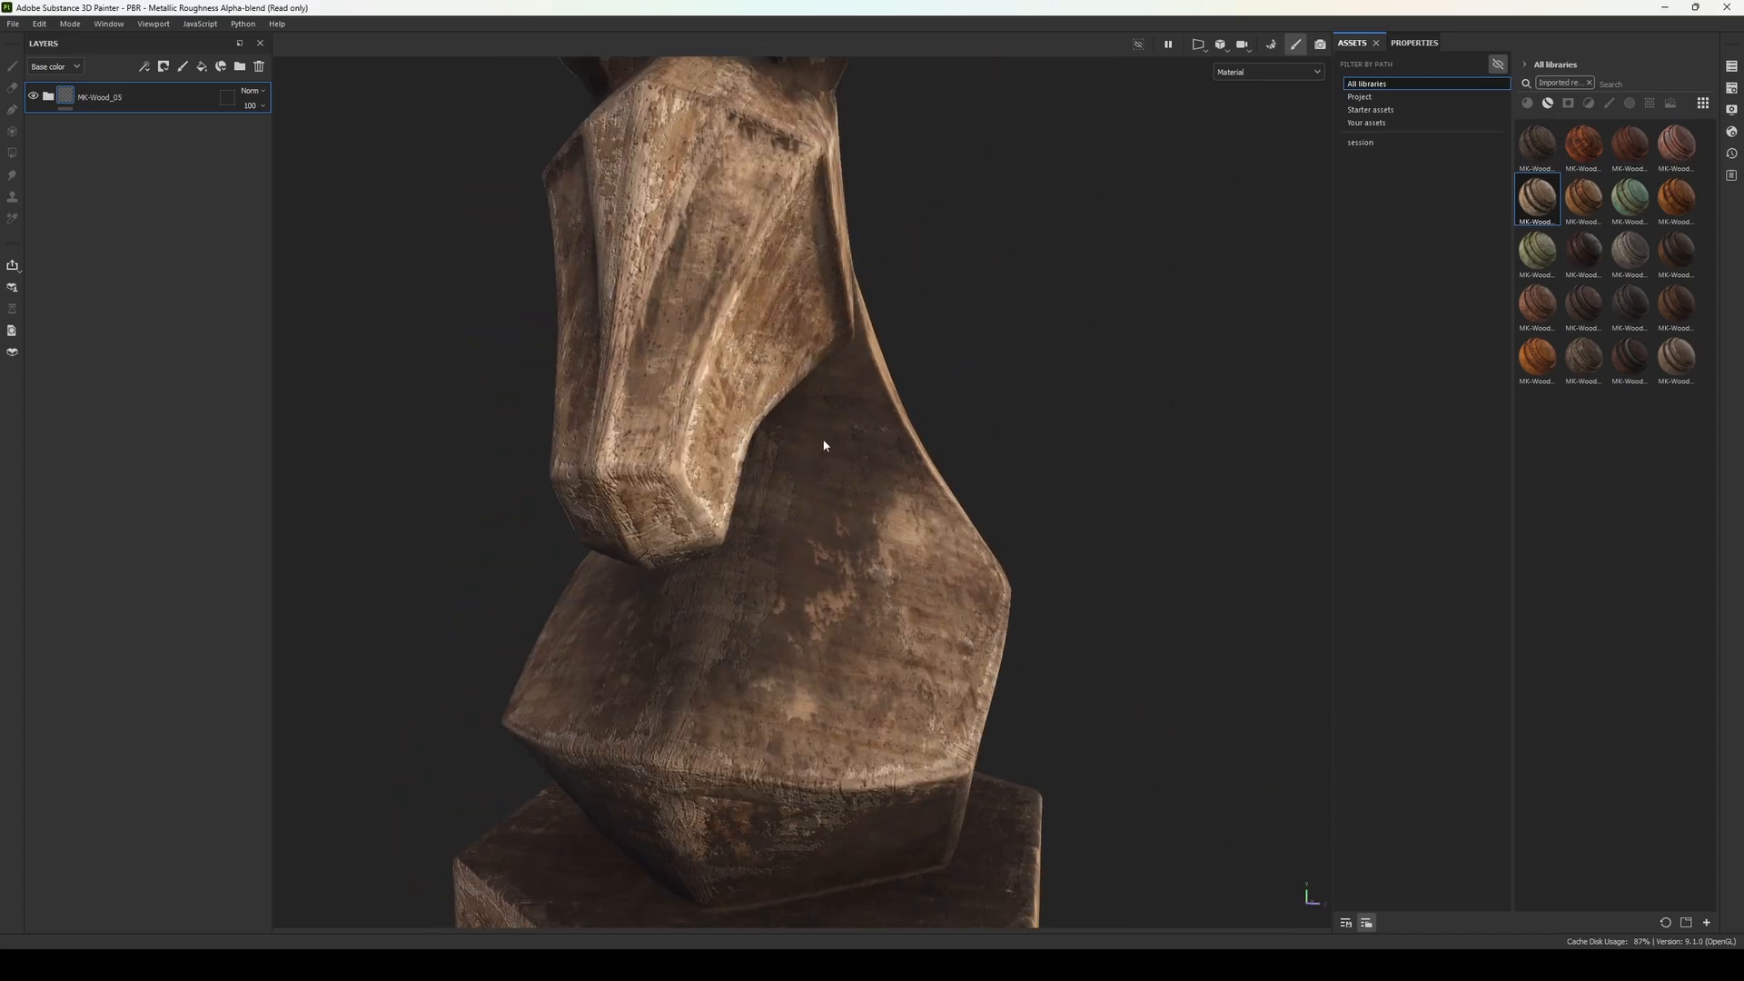
scroll(824, 445, "down", 2)
Expand the MK-Wood_05 group and hide its Dirt, Wod Dirt and Roughness Extra layers
left_click(48, 96)
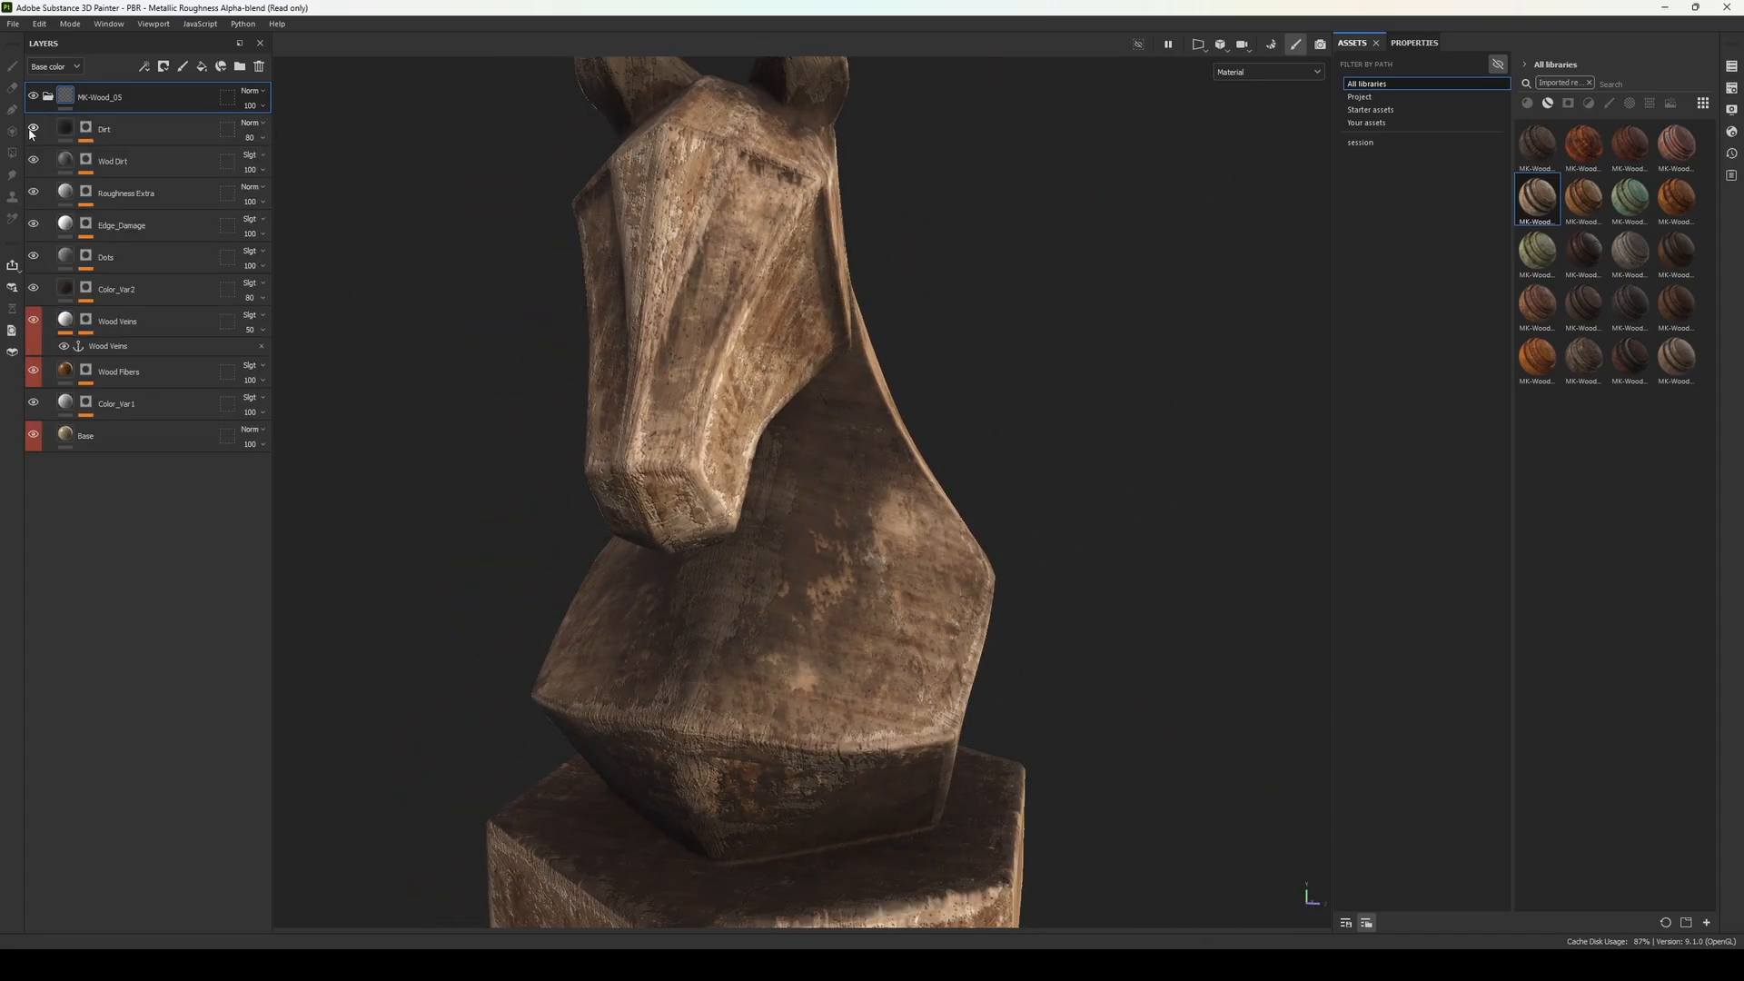
left_click(33, 129)
left_click(33, 129)
left_click(32, 129)
left_click(33, 159)
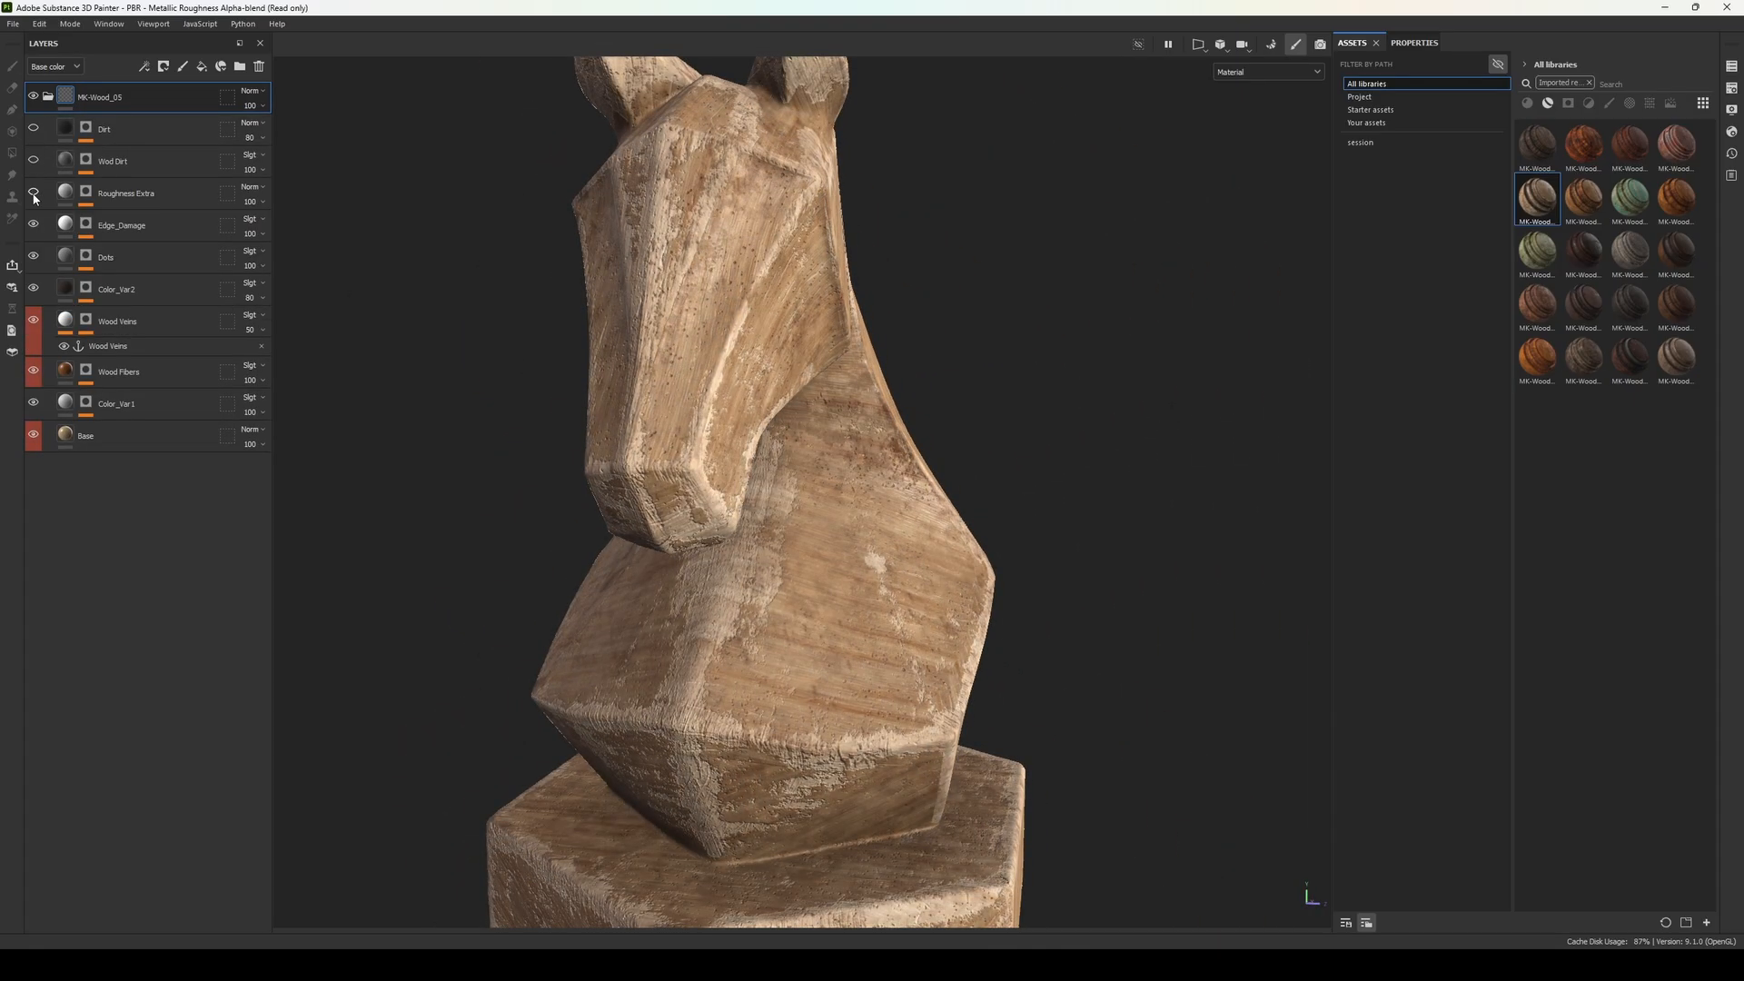
left_click(33, 192)
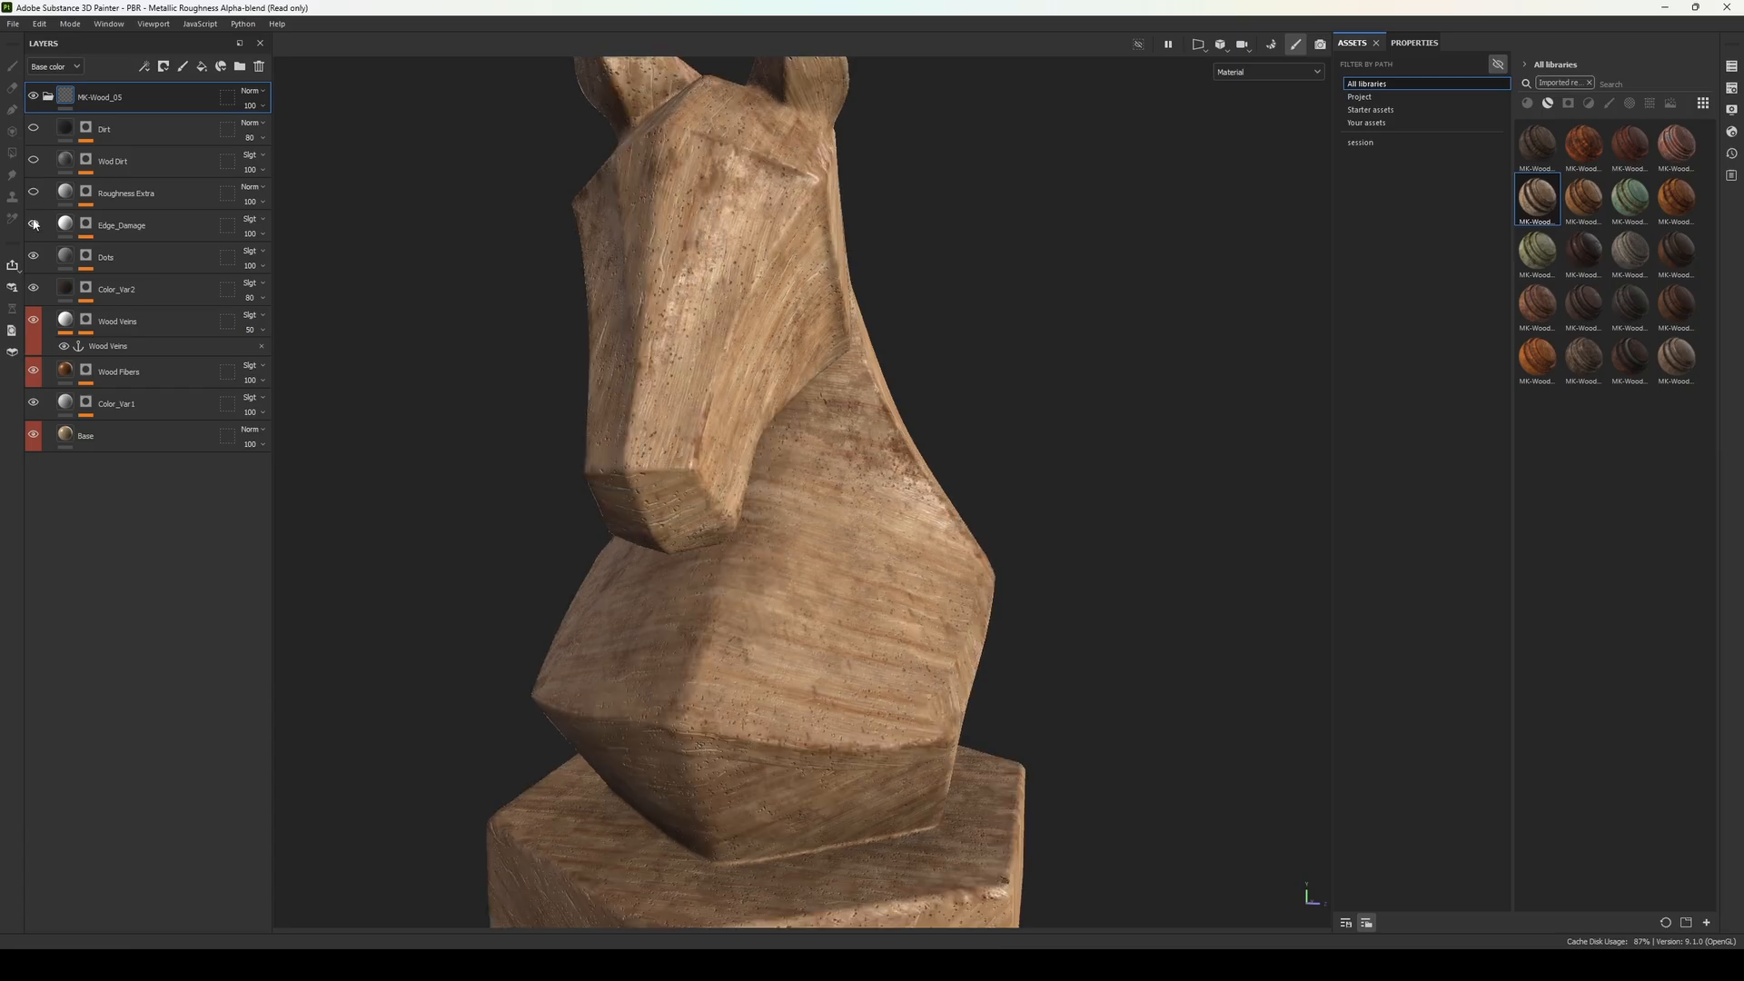
Hide the Edge_Damage, Dots and Color_Var2 layers, toggling Color_Var2 to compare its effect
left_click(33, 225)
left_click(33, 256)
left_click(34, 285)
left_click(33, 285)
left_click(34, 286)
left_click(33, 285)
left_click(33, 285)
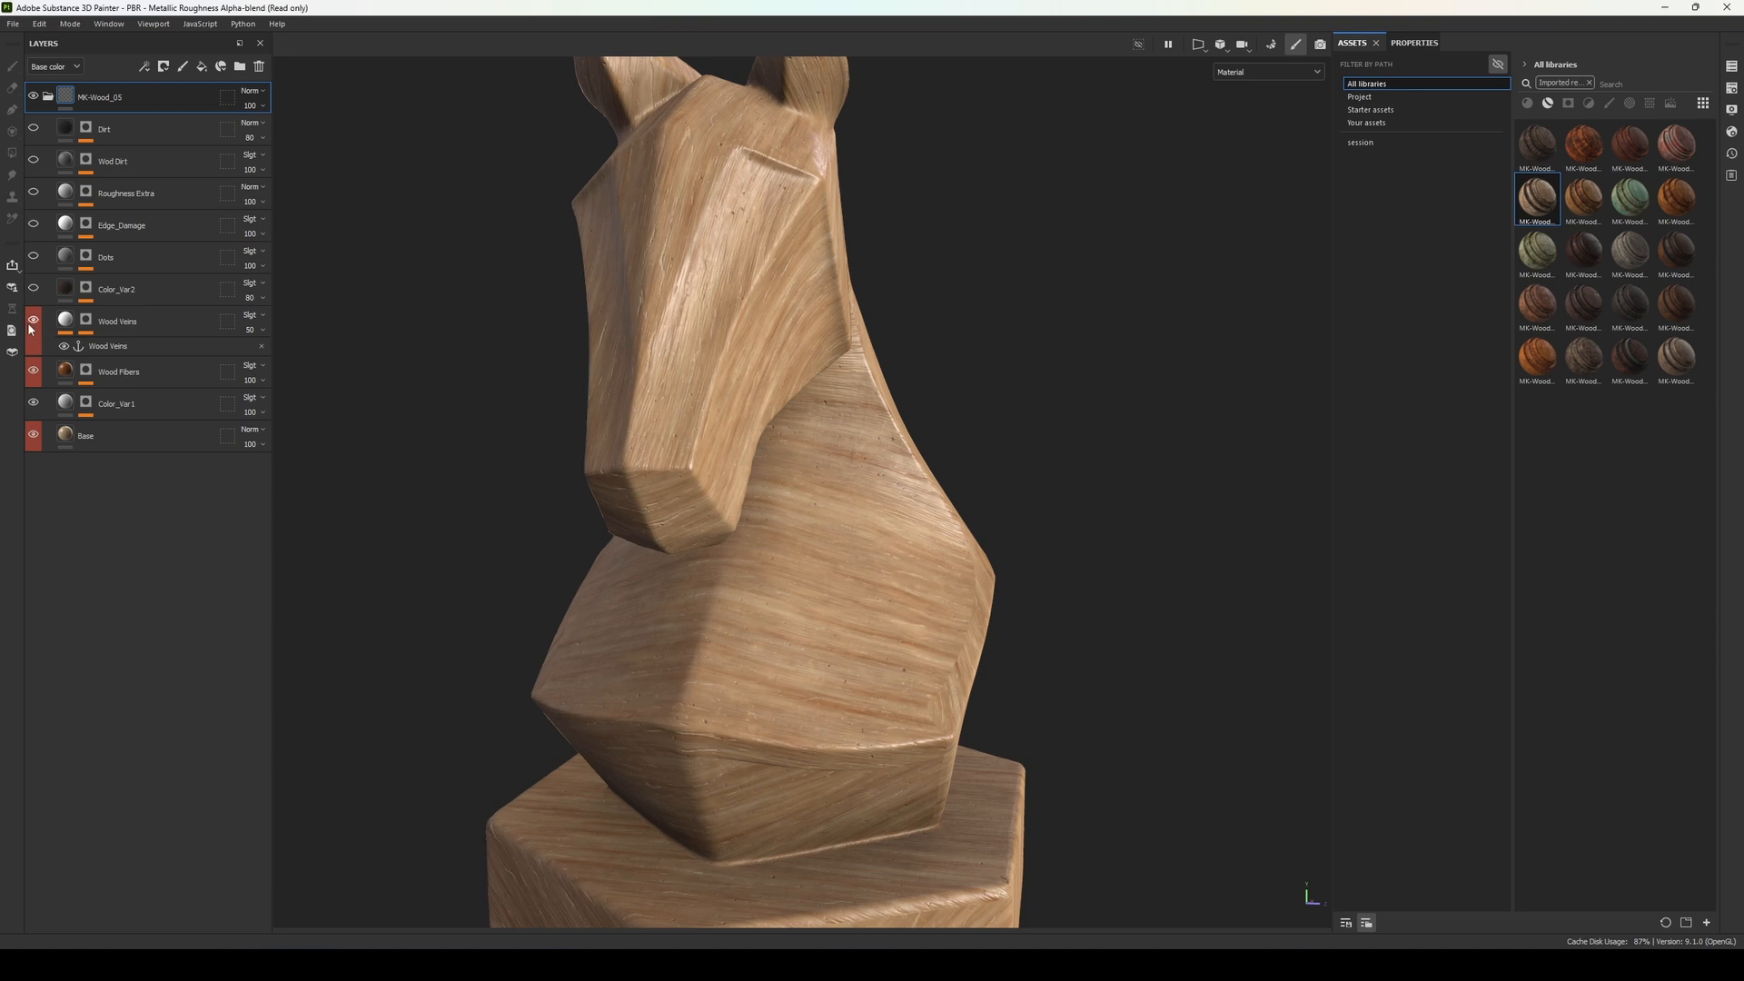
Hide the Wood Veins, Wood Fibers and Color_Var1 layers so only Base is shown
left_click(33, 370)
left_click(33, 370)
left_click(34, 370)
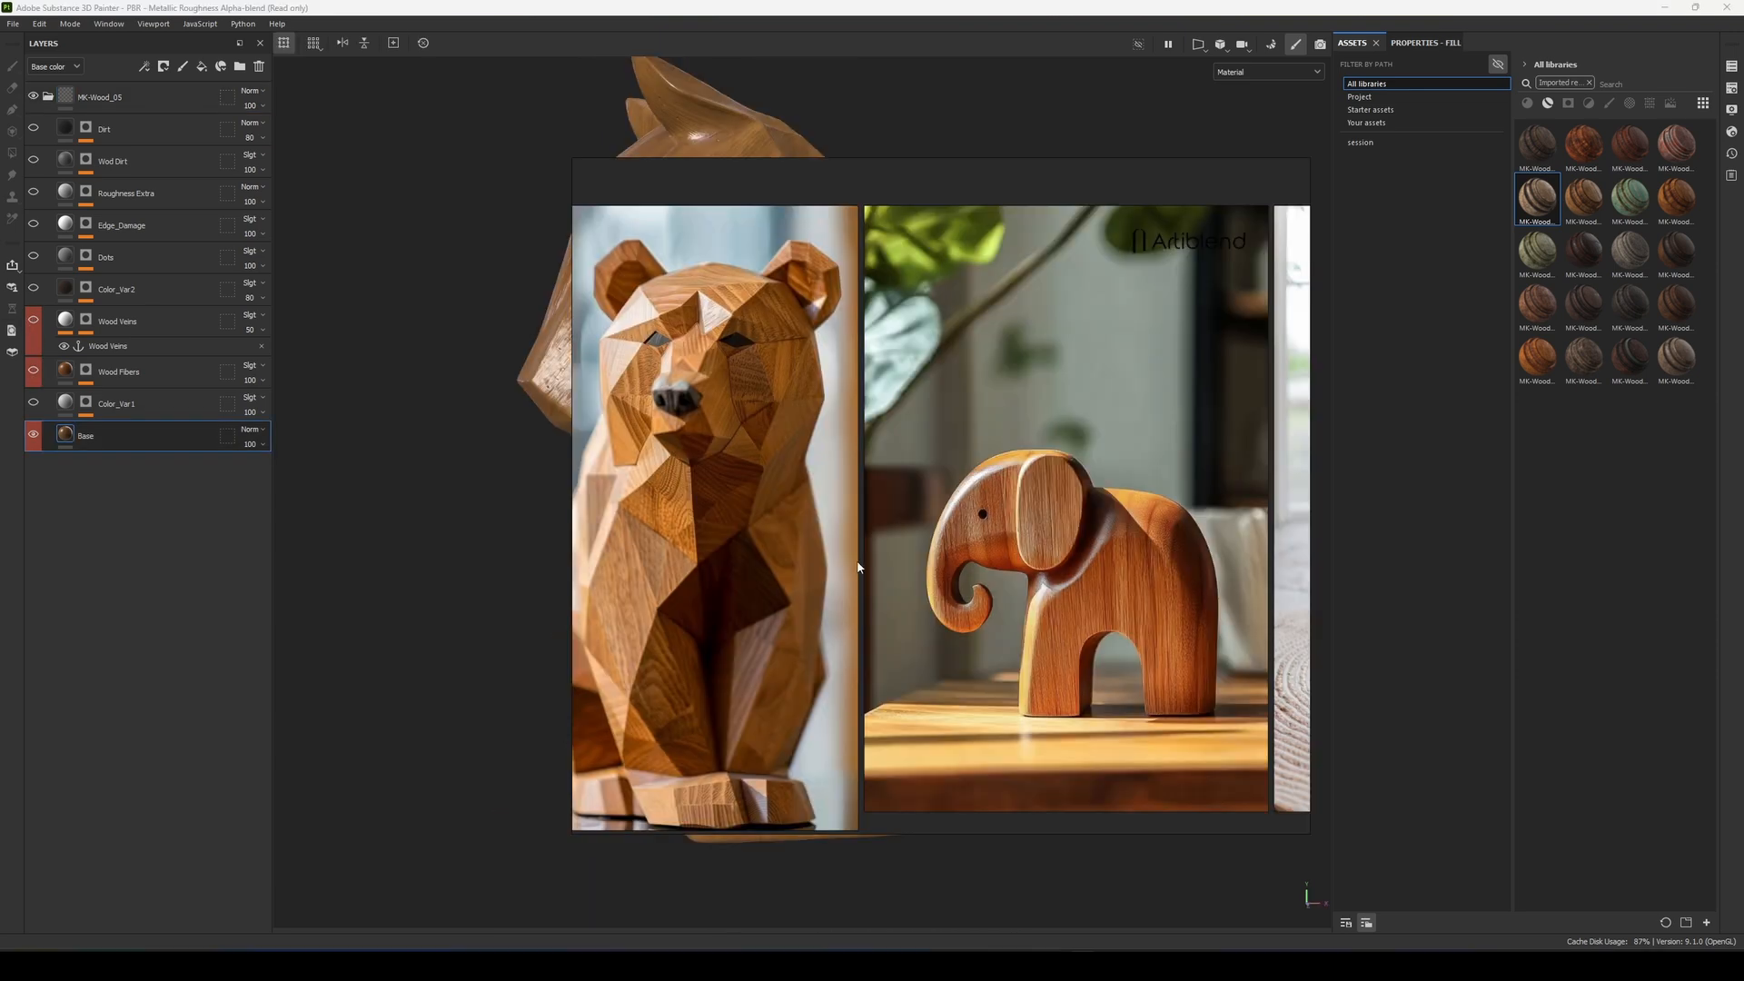
Compare the wood tone and grain in the carved bear, elephant and cat reference photos, and return to the horse model
scroll(830, 536, "down", 5)
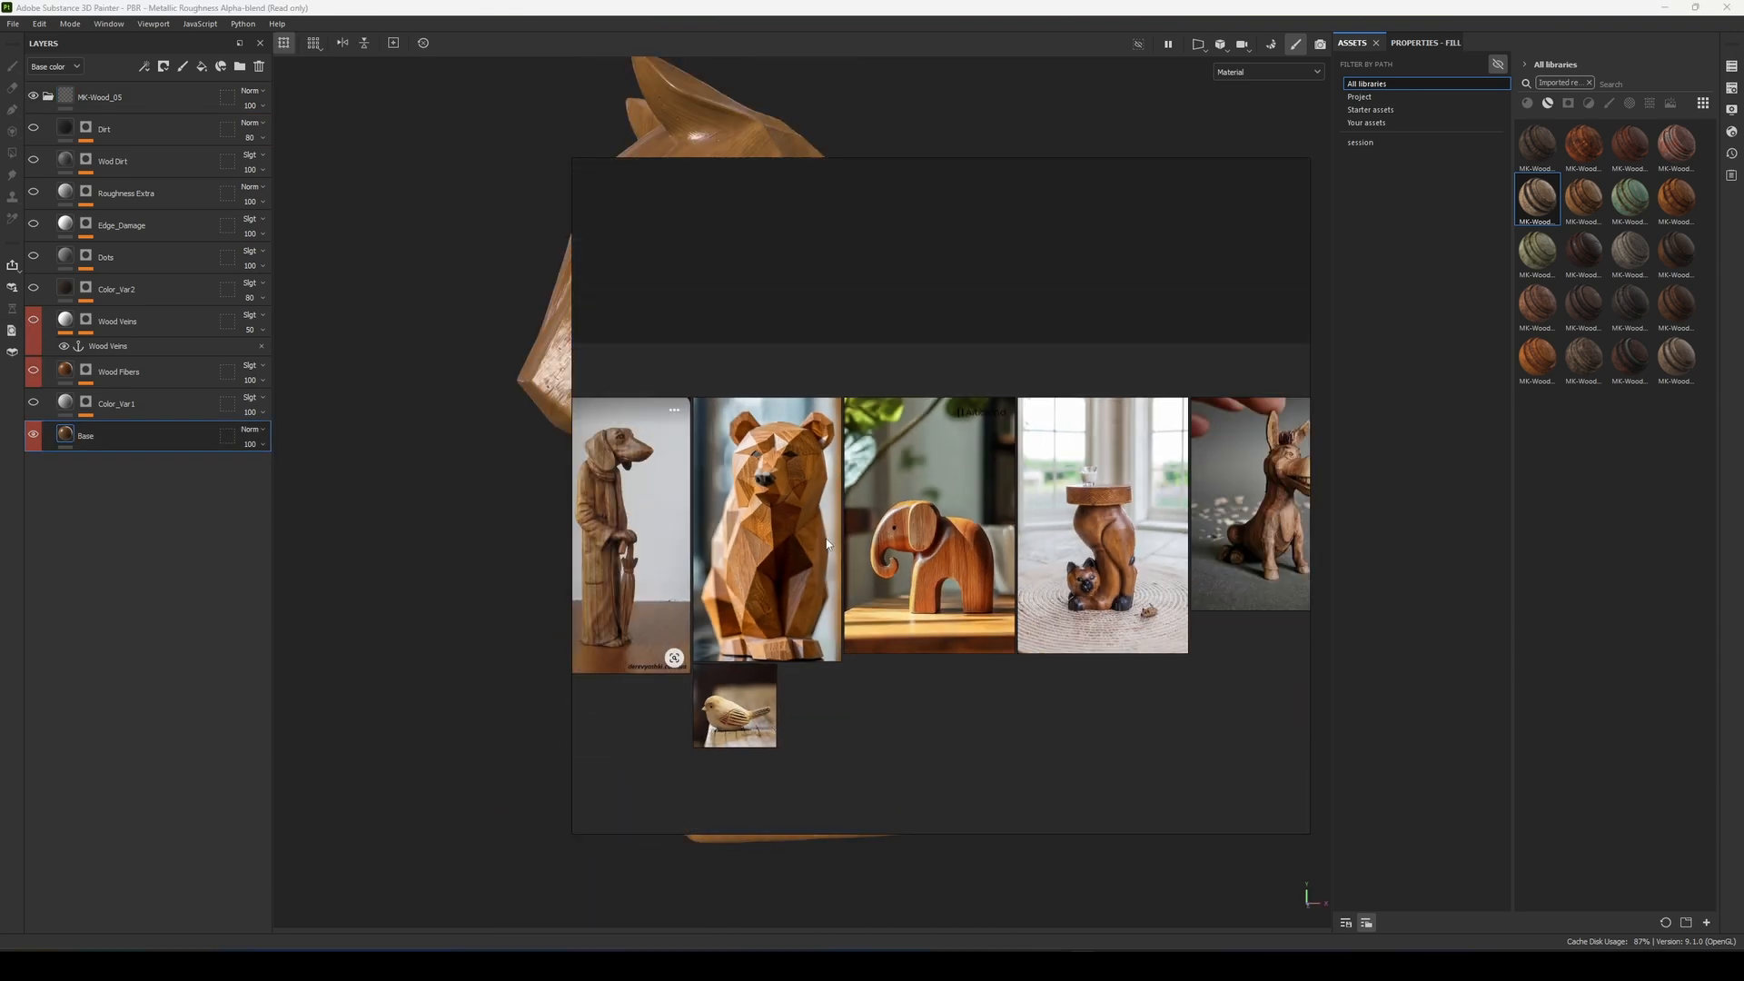
scroll(874, 548, "up", 3)
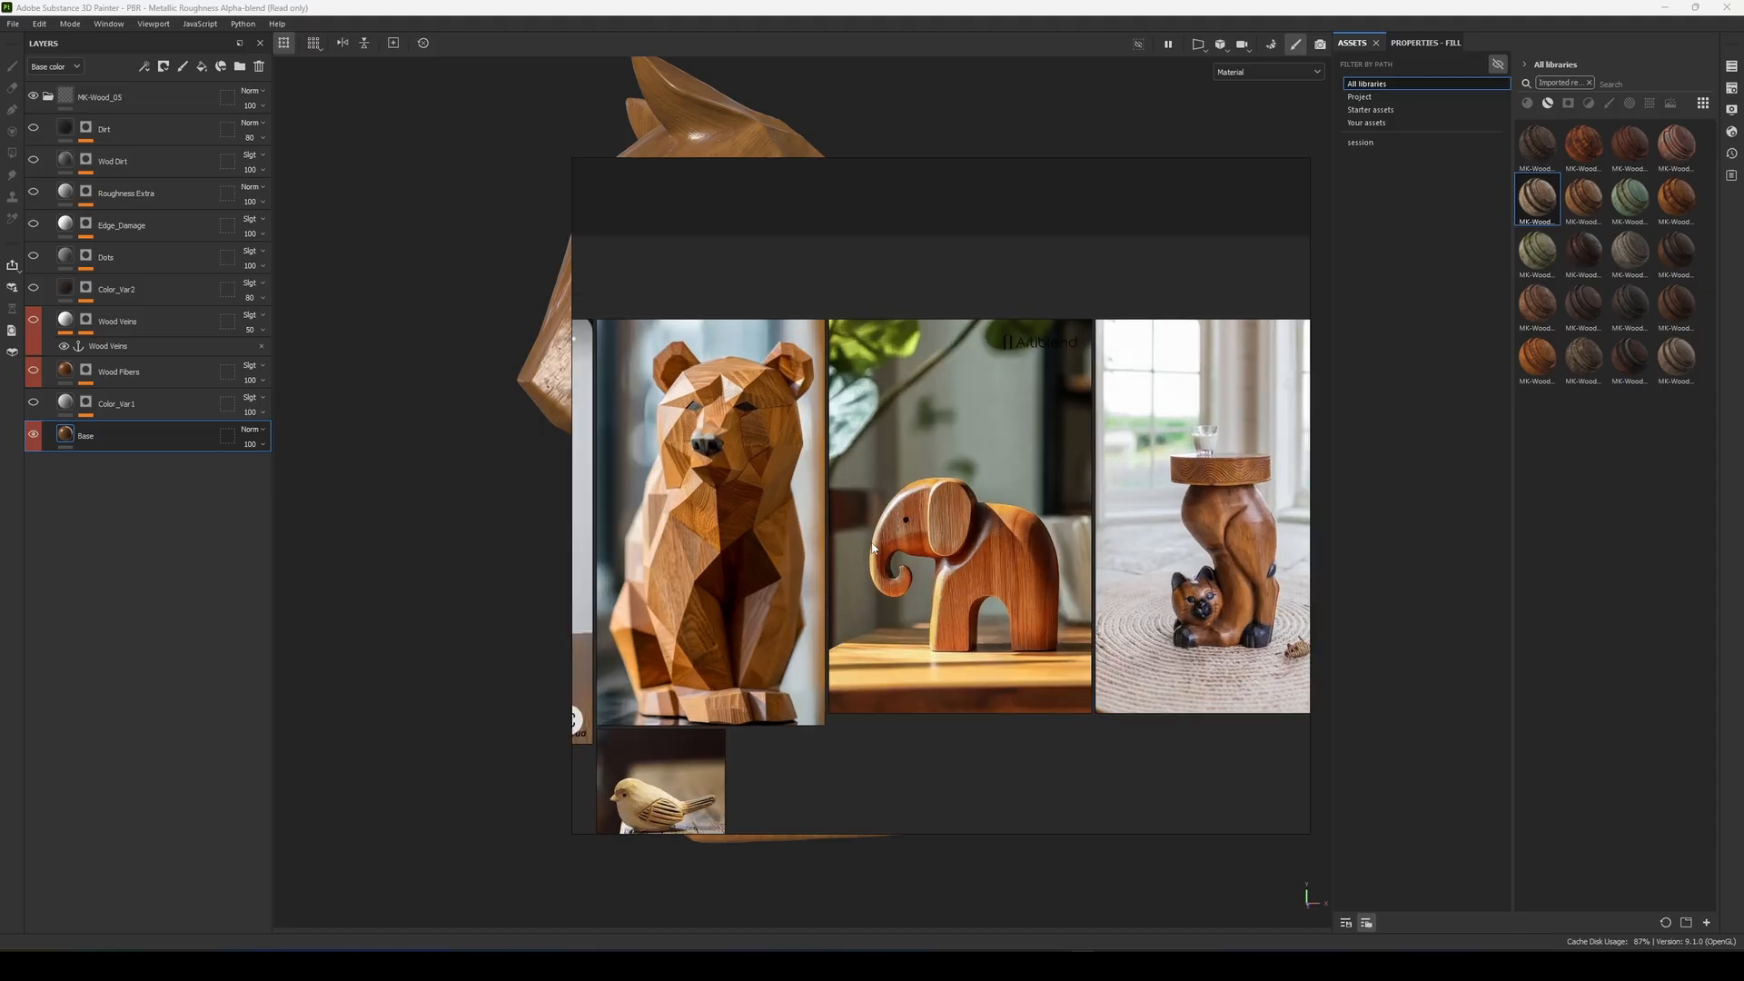
mouse_move(832, 541)
middle_mouse_down()
mouse_move(1007, 546)
mouse_move(1153, 514)
mouse_move(637, 495)
middle_mouse_up()
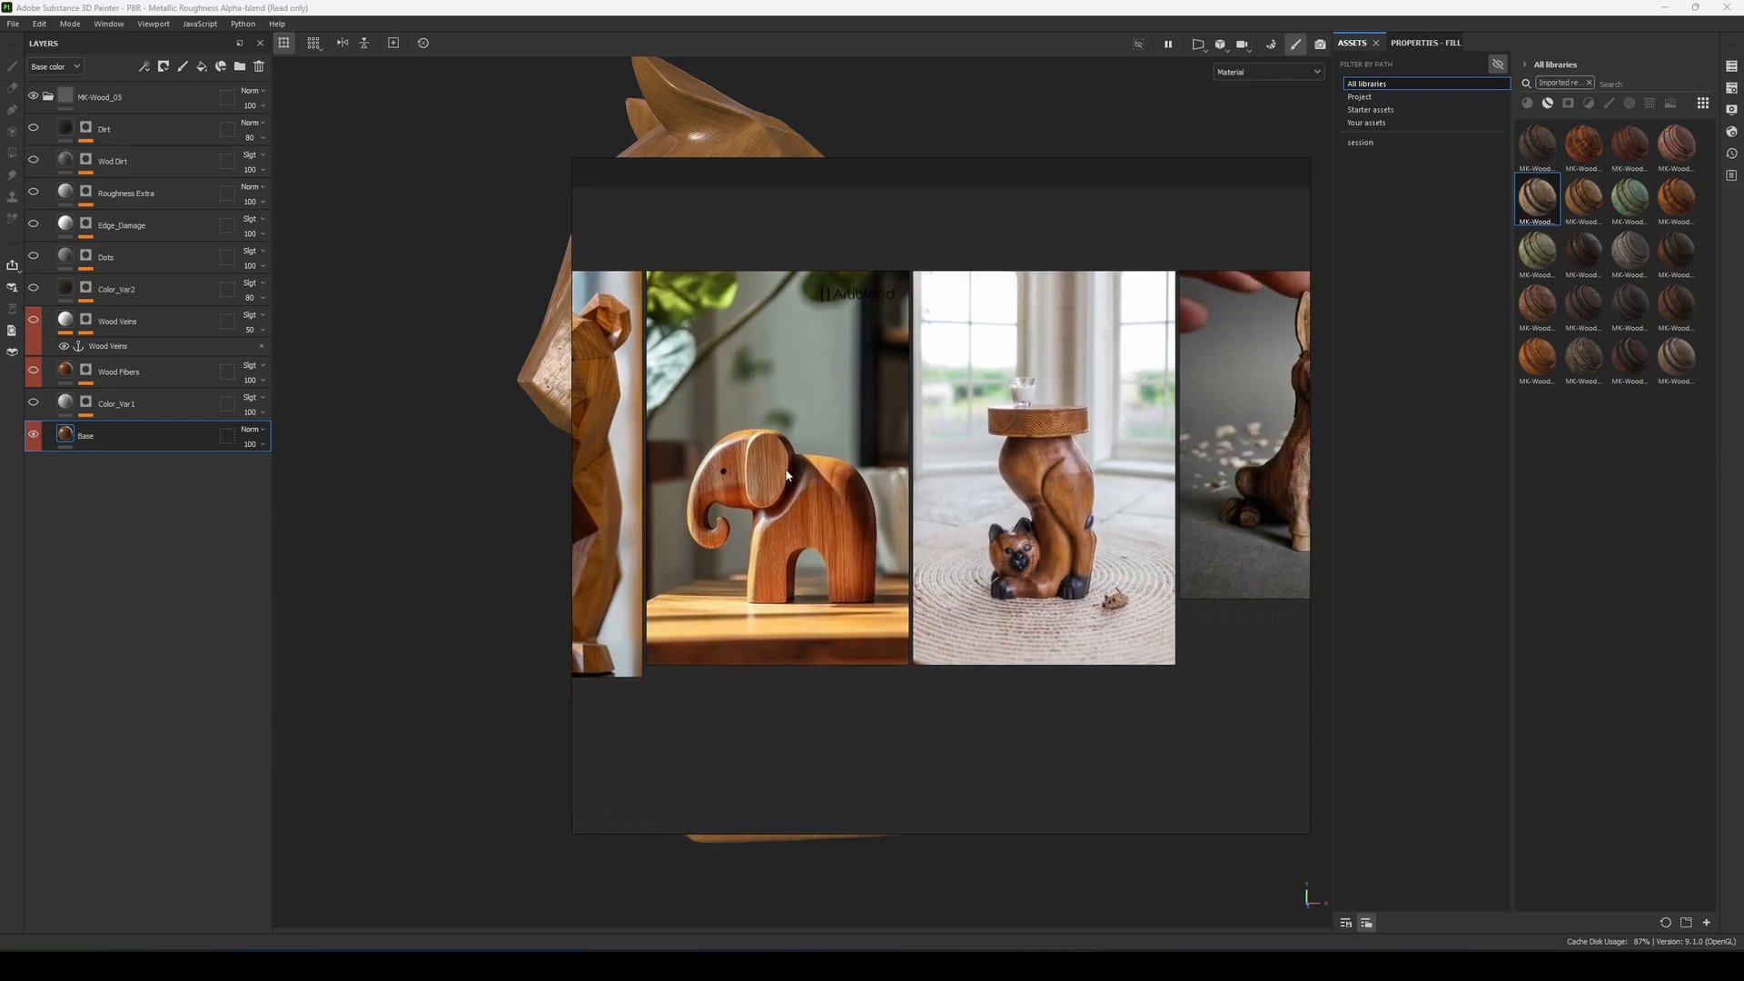
scroll(987, 504, "up", 3)
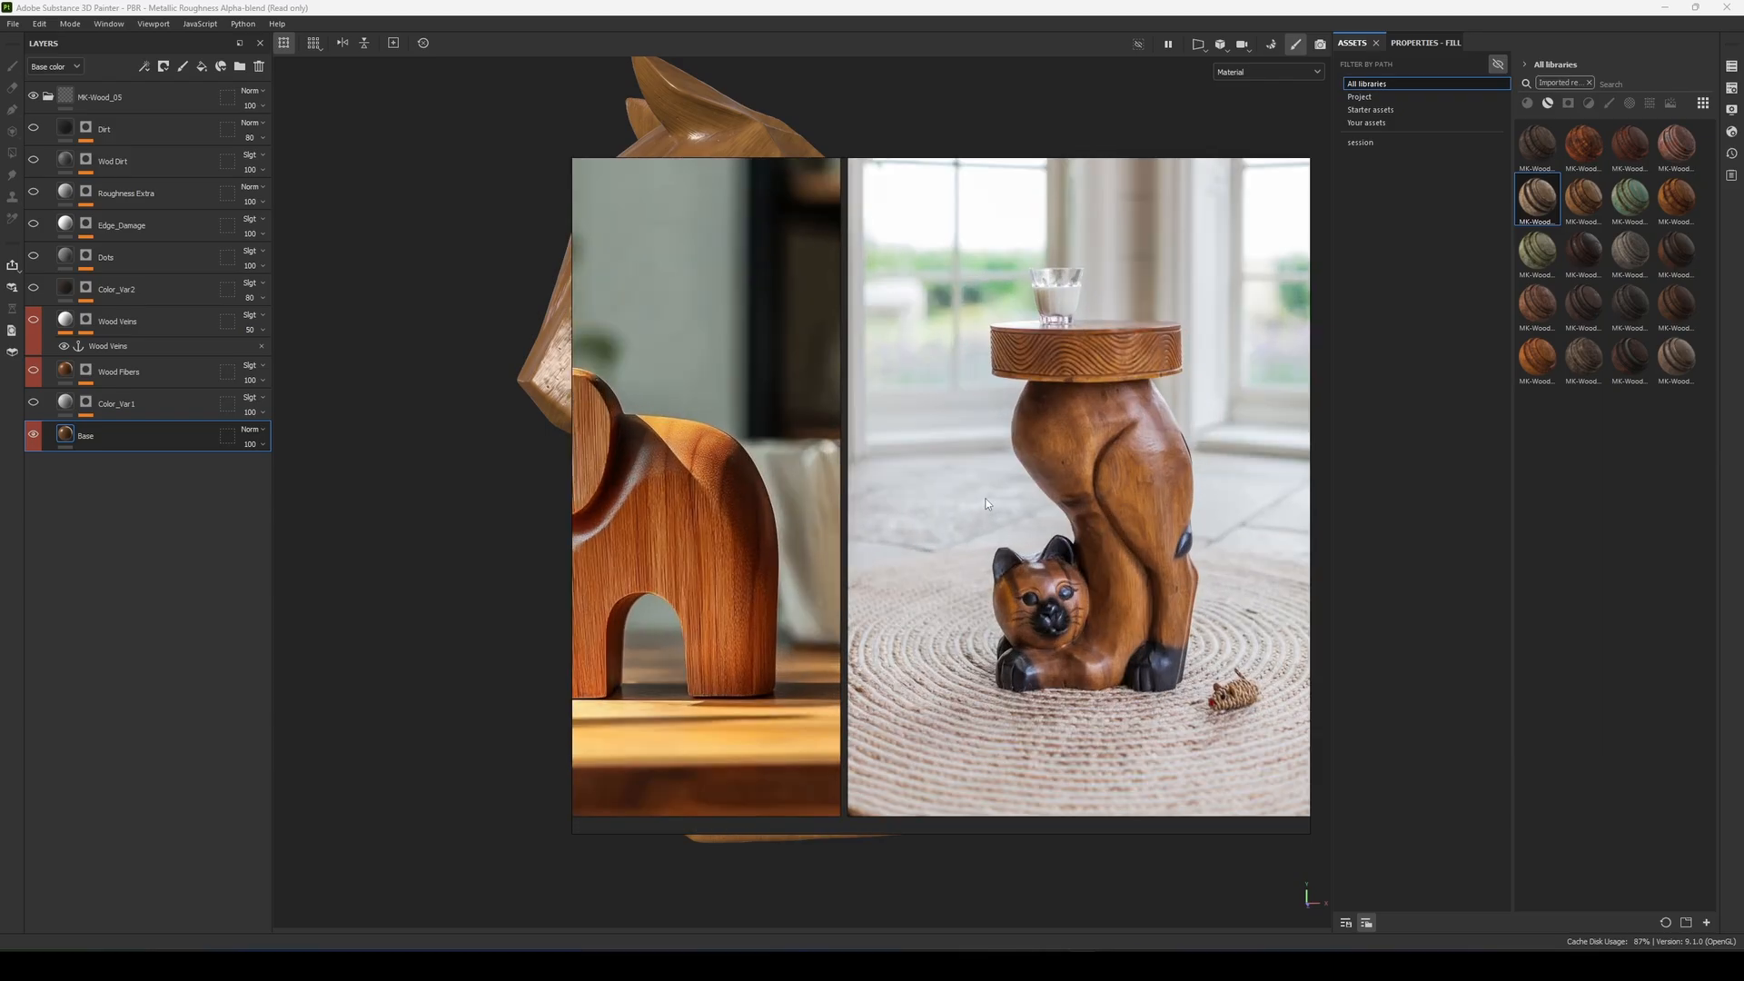
middle_click_drag(1066, 449, 925, 486)
scroll(628, 542, "down", 1)
left_click(1075, 954)
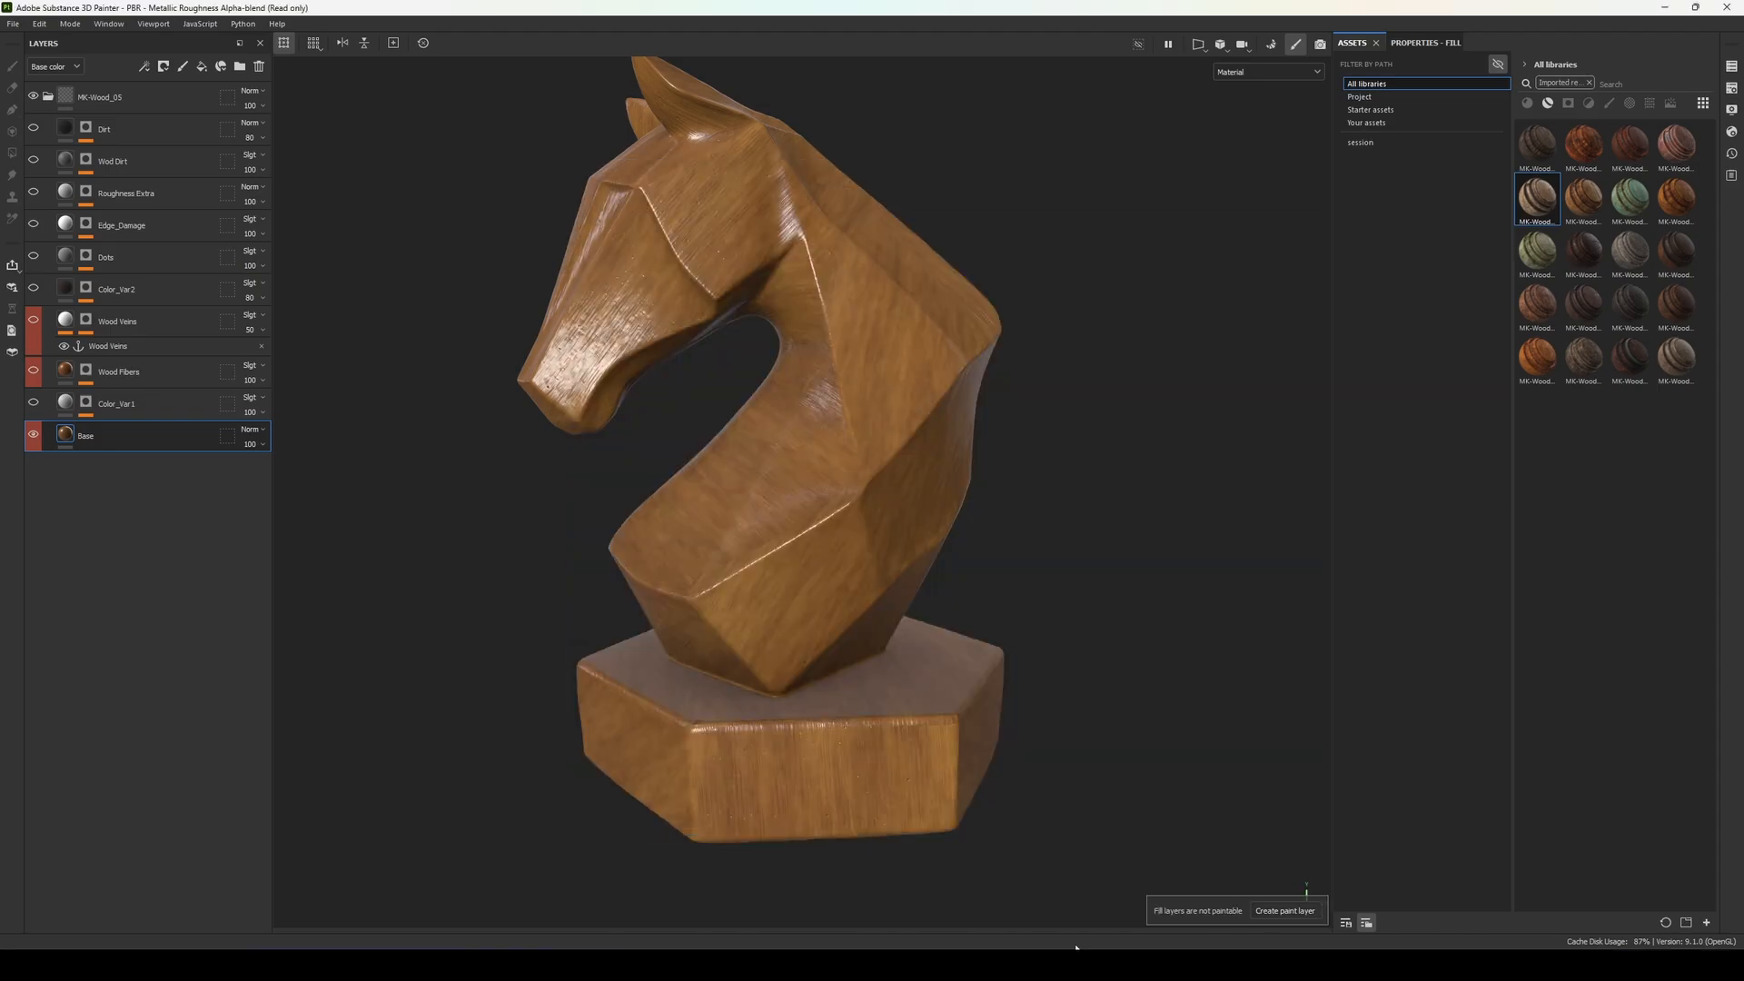
Recolour the Base layer's wood material to a warmer orange-brown and check it on the horse
right_click(1236, 645)
left_click(1215, 661)
left_click_drag(1331, 673, 1351, 657)
scroll(739, 424, "up", 3)
left_click_drag(588, 510, 772, 436, "alt")
right_click(829, 665)
right_click(1244, 476)
left_click_drag(1217, 523, 1245, 524)
scroll(911, 557, "down", 3)
left_click_drag(911, 557, 825, 498, "alt")
right_click(1193, 417)
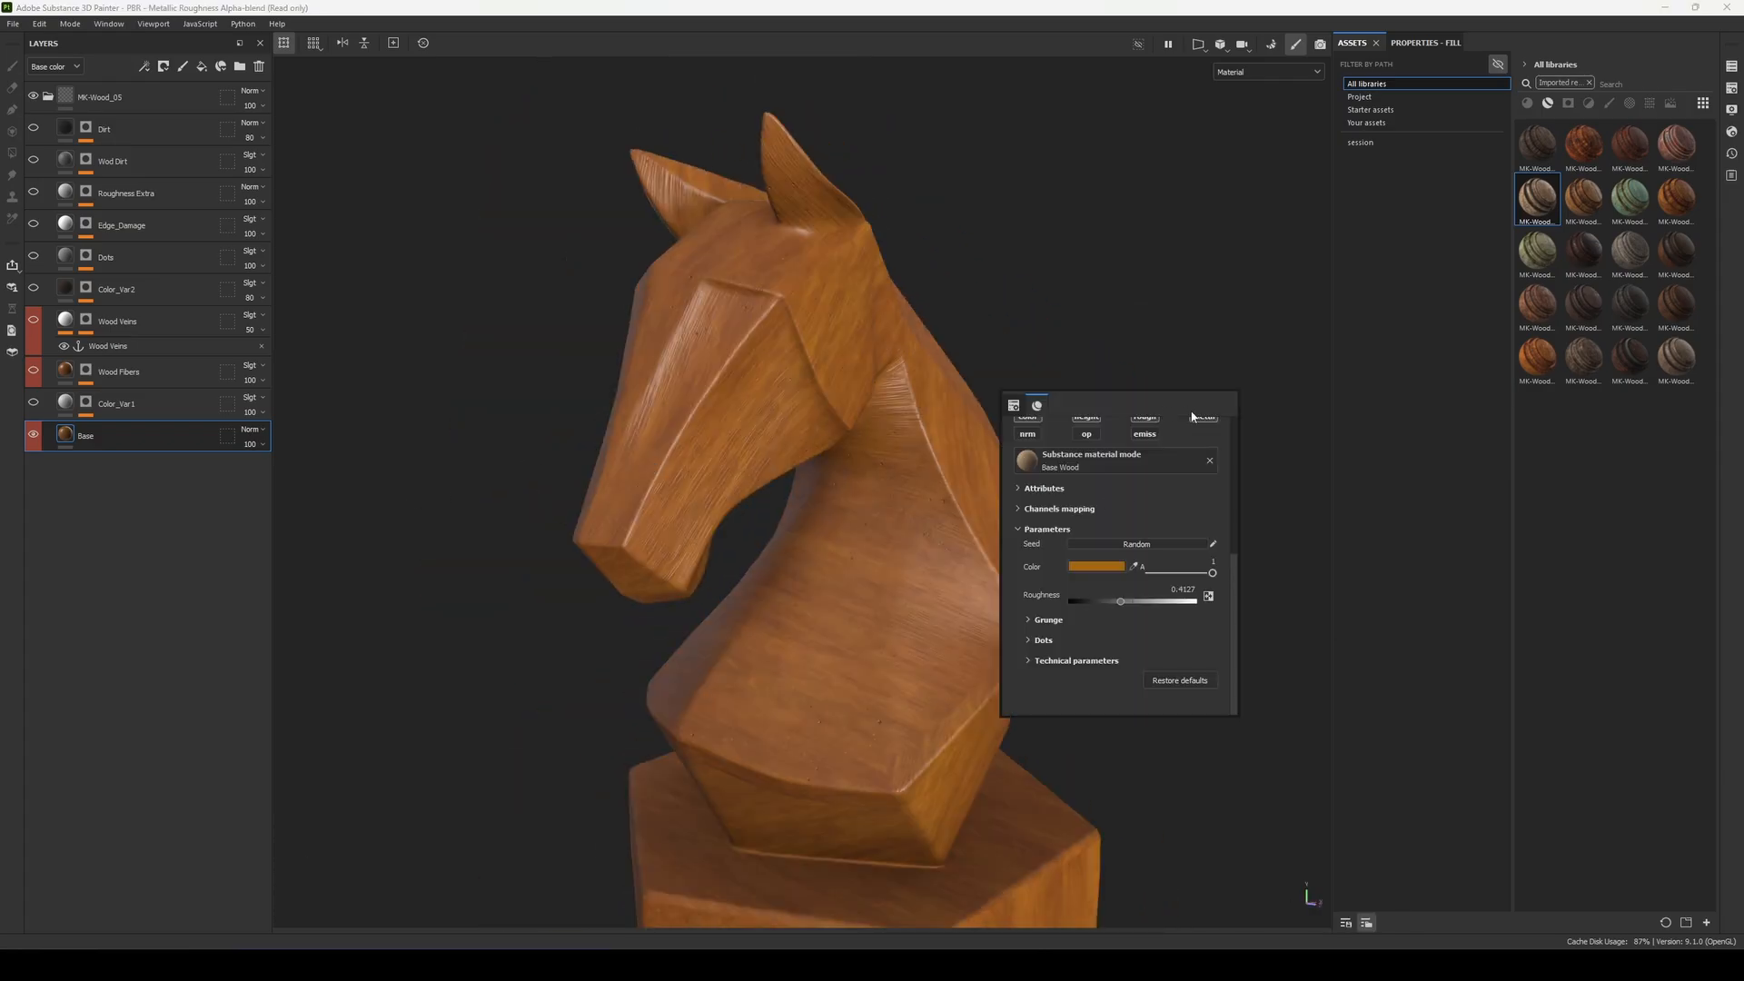
Set the Base material's Grunge 01 Opacity to 0.65, Grunge 02 Scale to 7 and Grunge 02 Opacity to 0.22
scroll(1061, 658, "down", 2)
left_click_drag(1142, 563, 1168, 564)
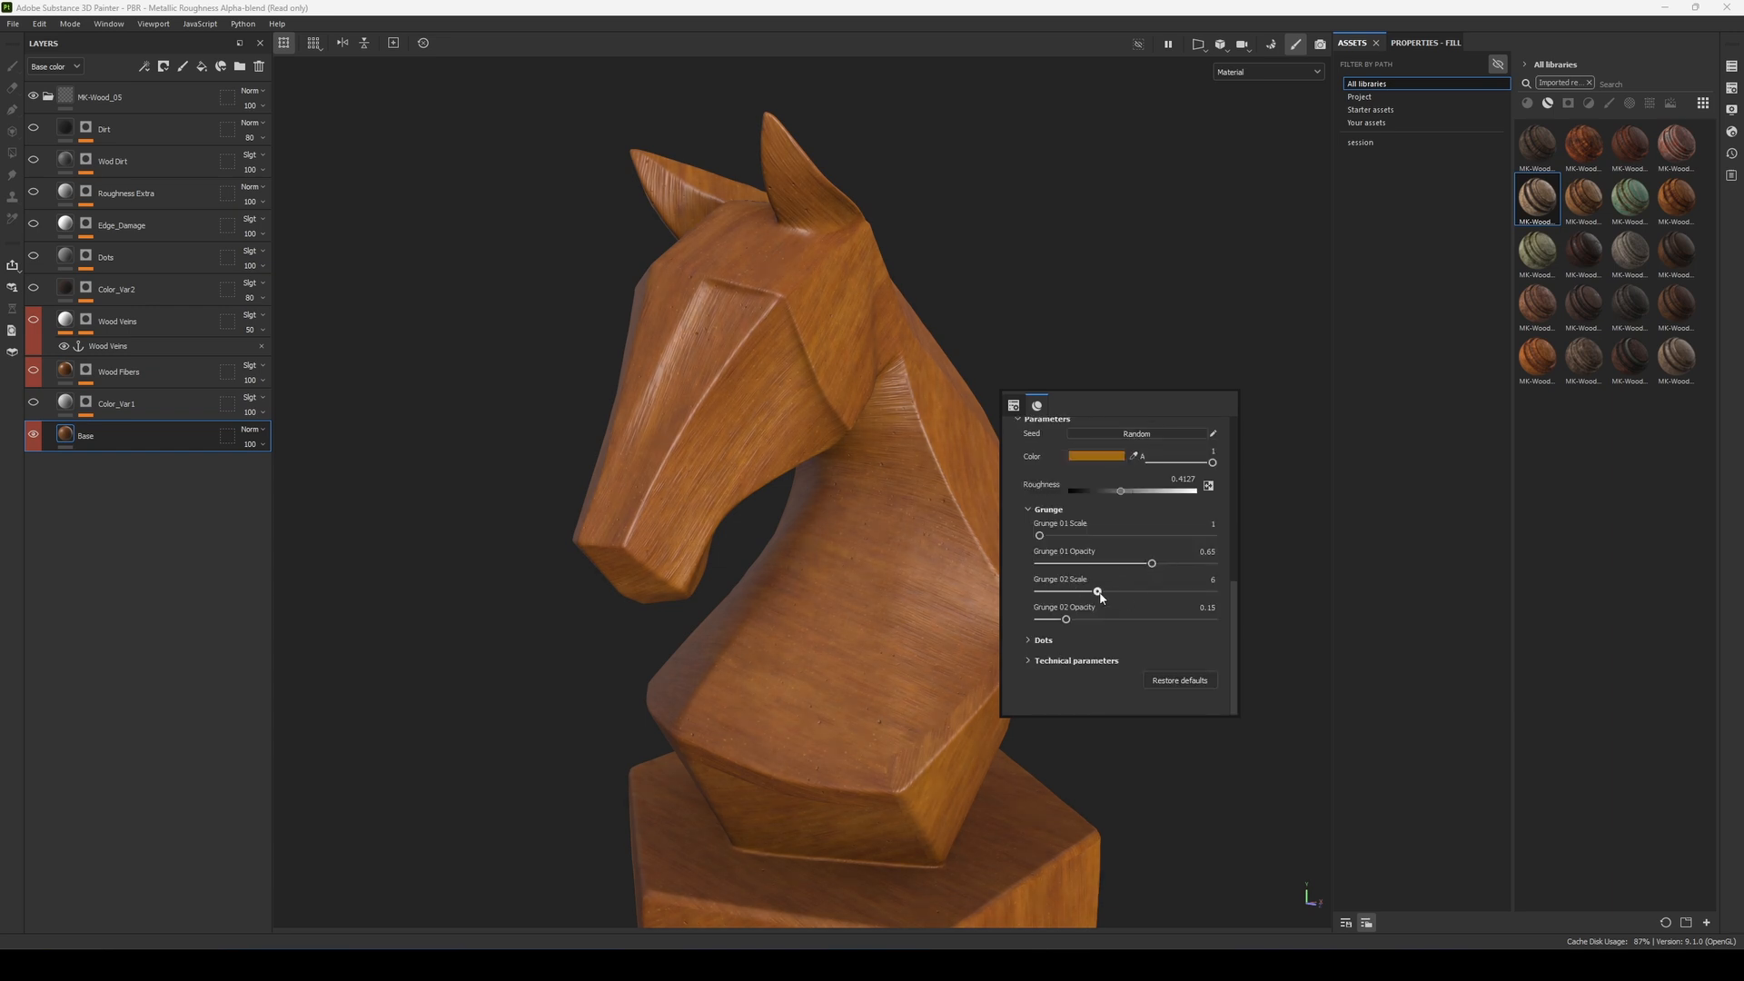
left_click_drag(1068, 619, 1087, 620)
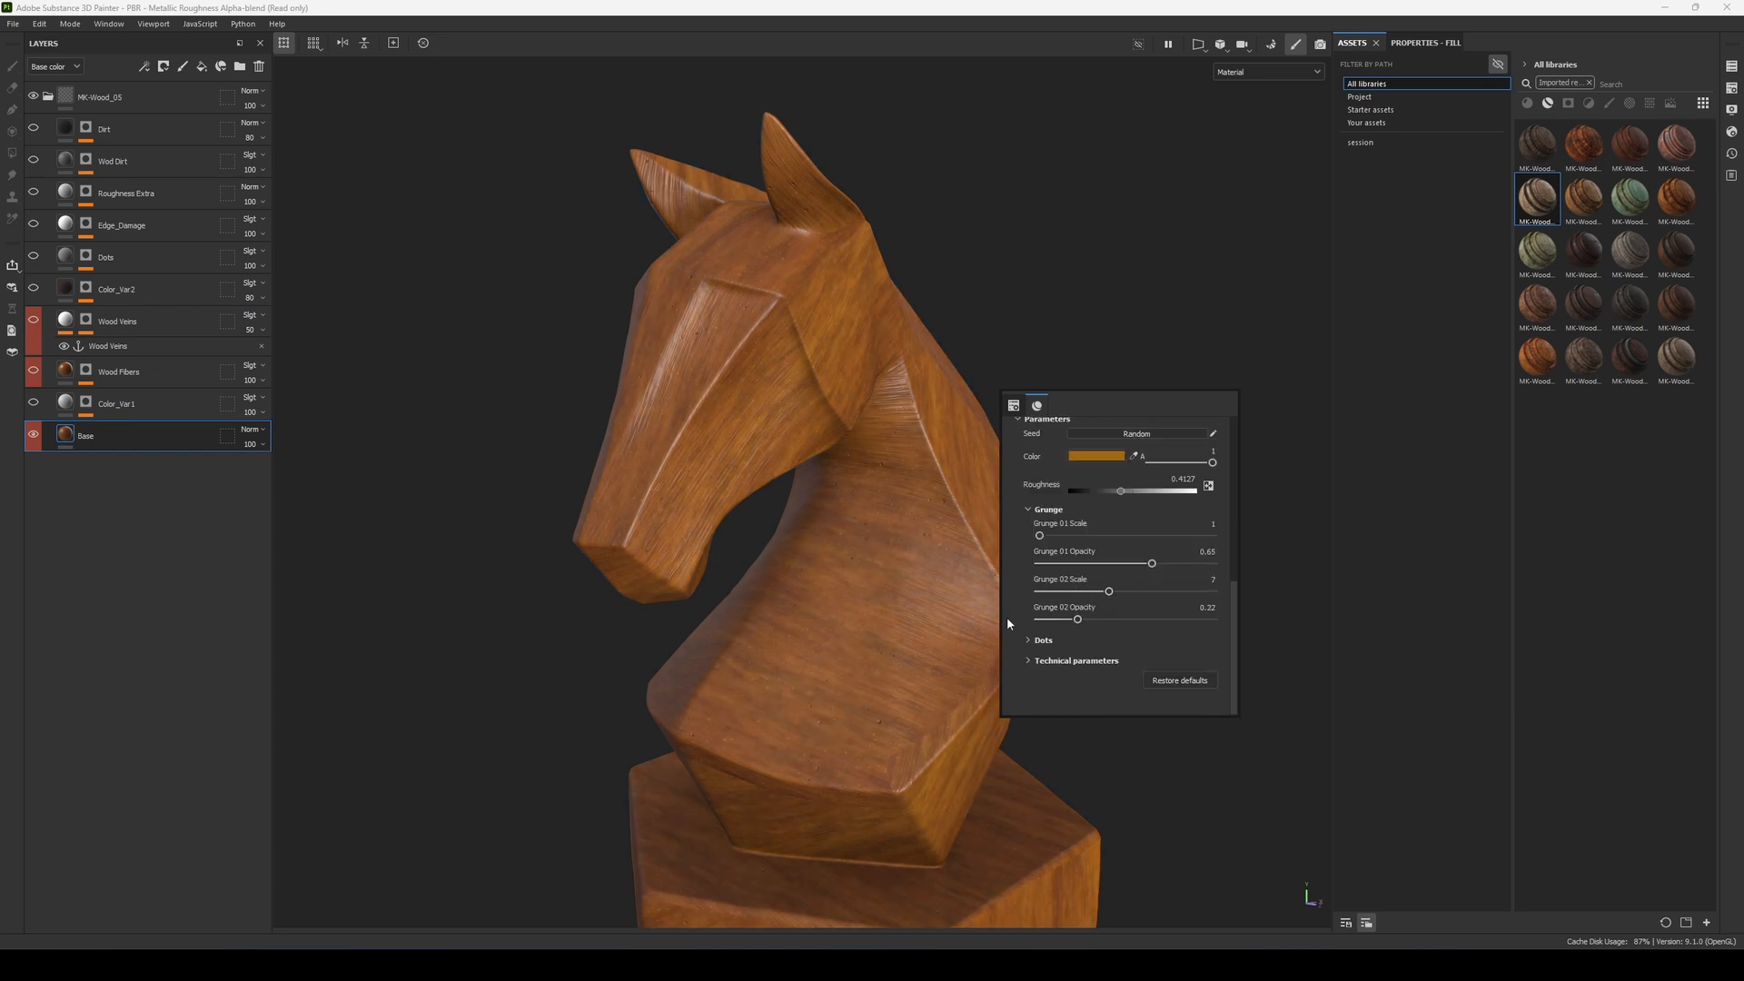
Set the Base material's Dark Dots Tile to 3 and Dark Dots Opacity to 0.19, and adjust its Height Position
scroll(638, 361, "up", 5)
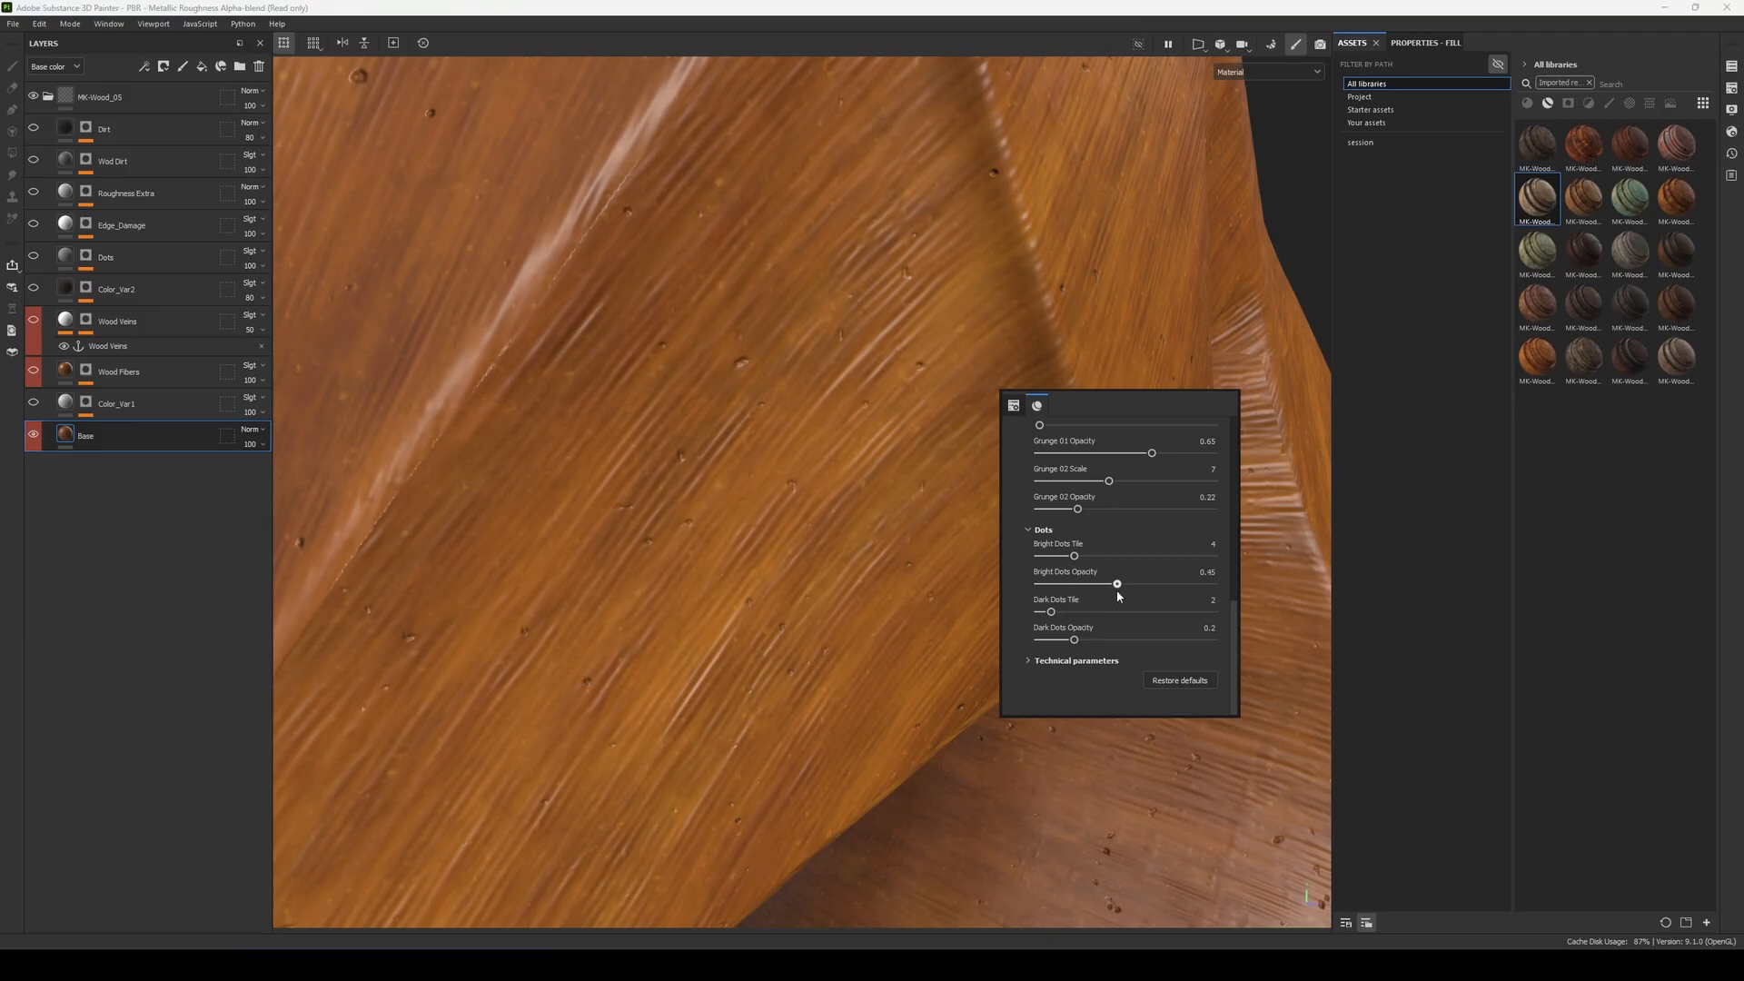
scroll(930, 557, "down", 4)
mouse_move(1066, 621)
left_mouse_down()
mouse_move(1041, 638)
mouse_move(1076, 605)
left_mouse_up()
scroll(930, 558, "up", 2)
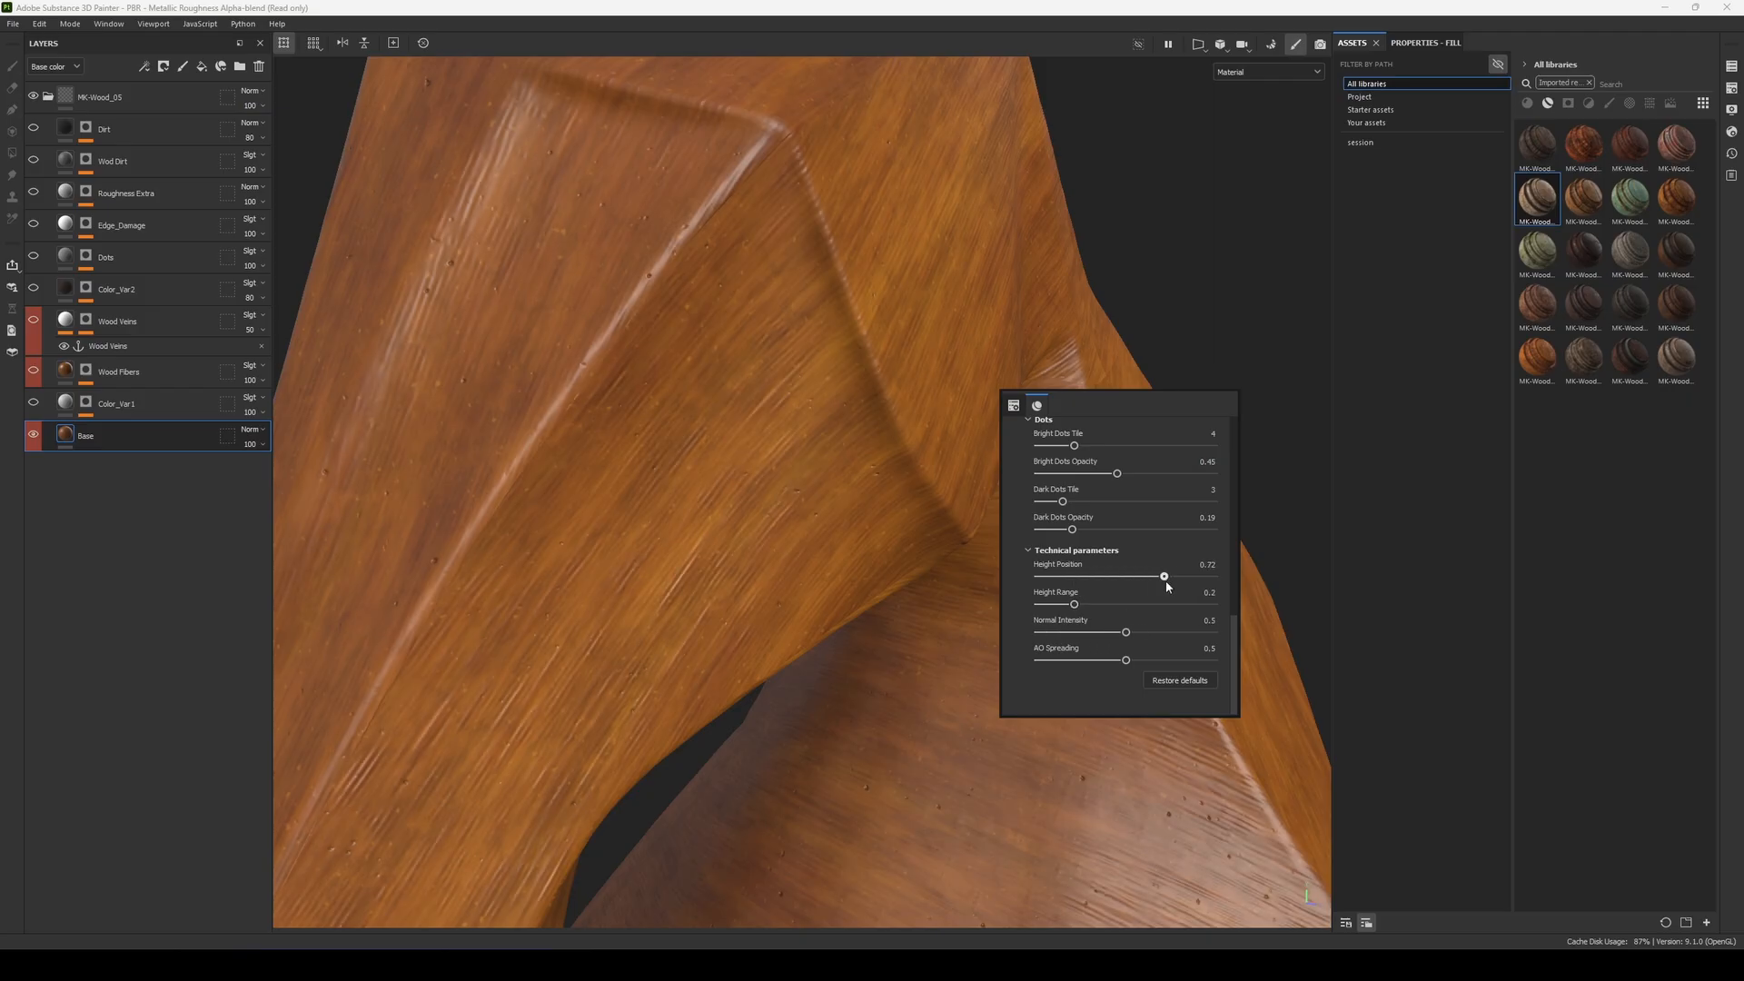
scroll(1134, 498, "up", 5)
scroll(928, 522, "down", 5)
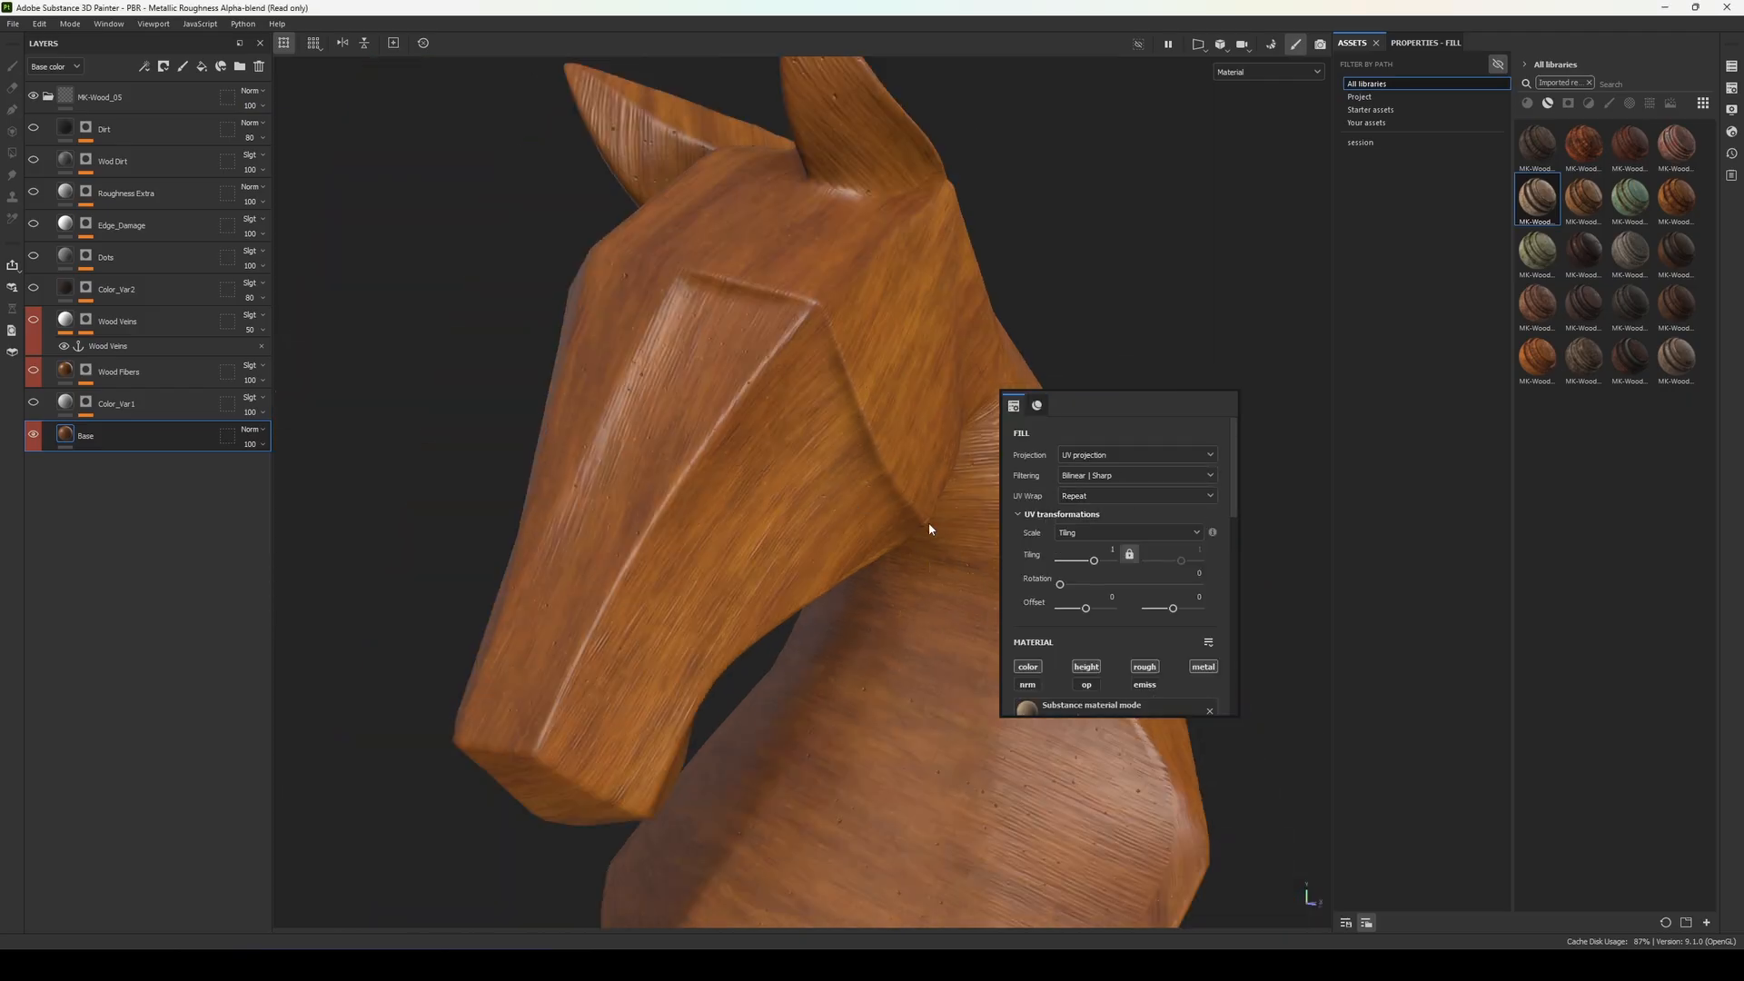
Switch the Base layer's fill from UV projection to a 3D projection
left_click_drag(928, 522, 917, 574, "alt")
scroll(698, 496, "down", 4)
scroll(918, 432, "up", 4)
right_click(1144, 497)
left_click(1235, 560)
left_click(1245, 605)
middle_click_drag(930, 601, 1000, 887, "alt")
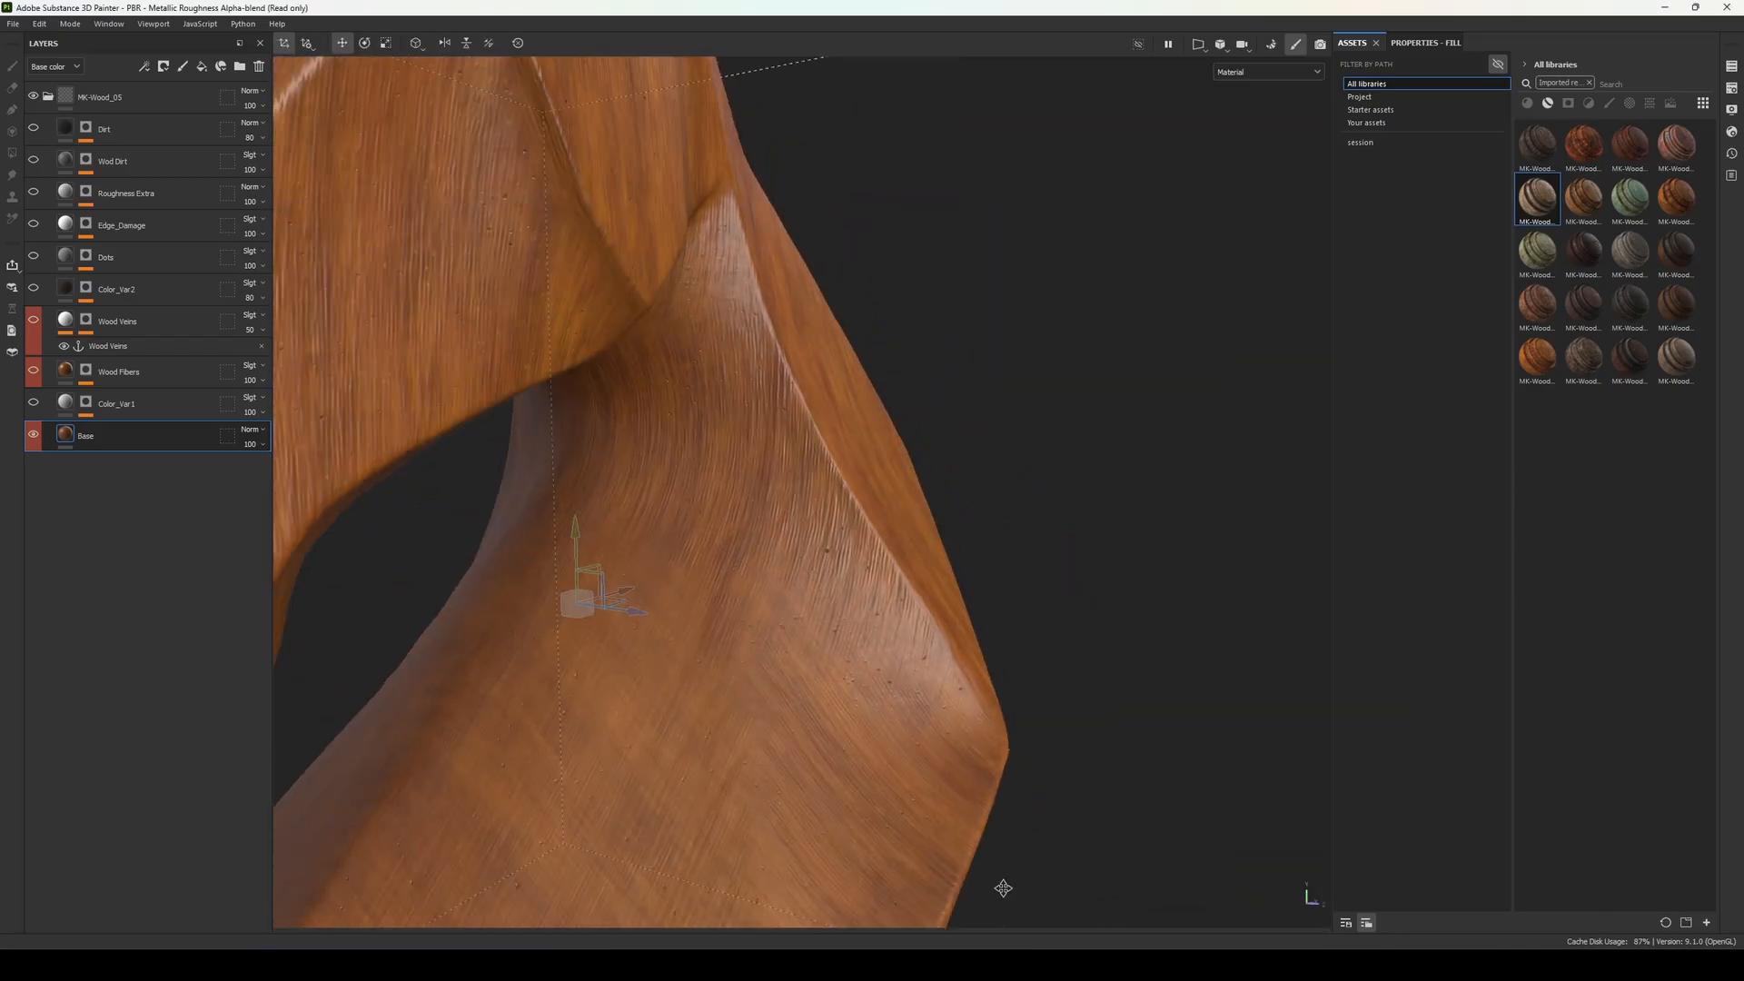
Rotate the Base layer's projection to realign the wood grain on the horse
scroll(1000, 888, "down", 5)
left_click_drag(1000, 888, 1078, 482, "alt")
scroll(902, 475, "up", 4)
scroll(902, 475, "down", 4)
middle_click_drag(962, 744, 880, 599, "alt")
left_click_drag(880, 599, 871, 635, "alt")
key("e")
left_click_drag(845, 348, 938, 331)
key("q")
Show the Color_Var1 layer and adjust its fill colour
middle_click_drag(926, 273, 950, 393, "alt")
left_click_drag(950, 393, 1081, 434, "alt")
scroll(854, 377, "up", 5)
scroll(872, 494, "down", 5)
left_click_drag(977, 540, 424, 514, "alt")
scroll(987, 547, "up", 4)
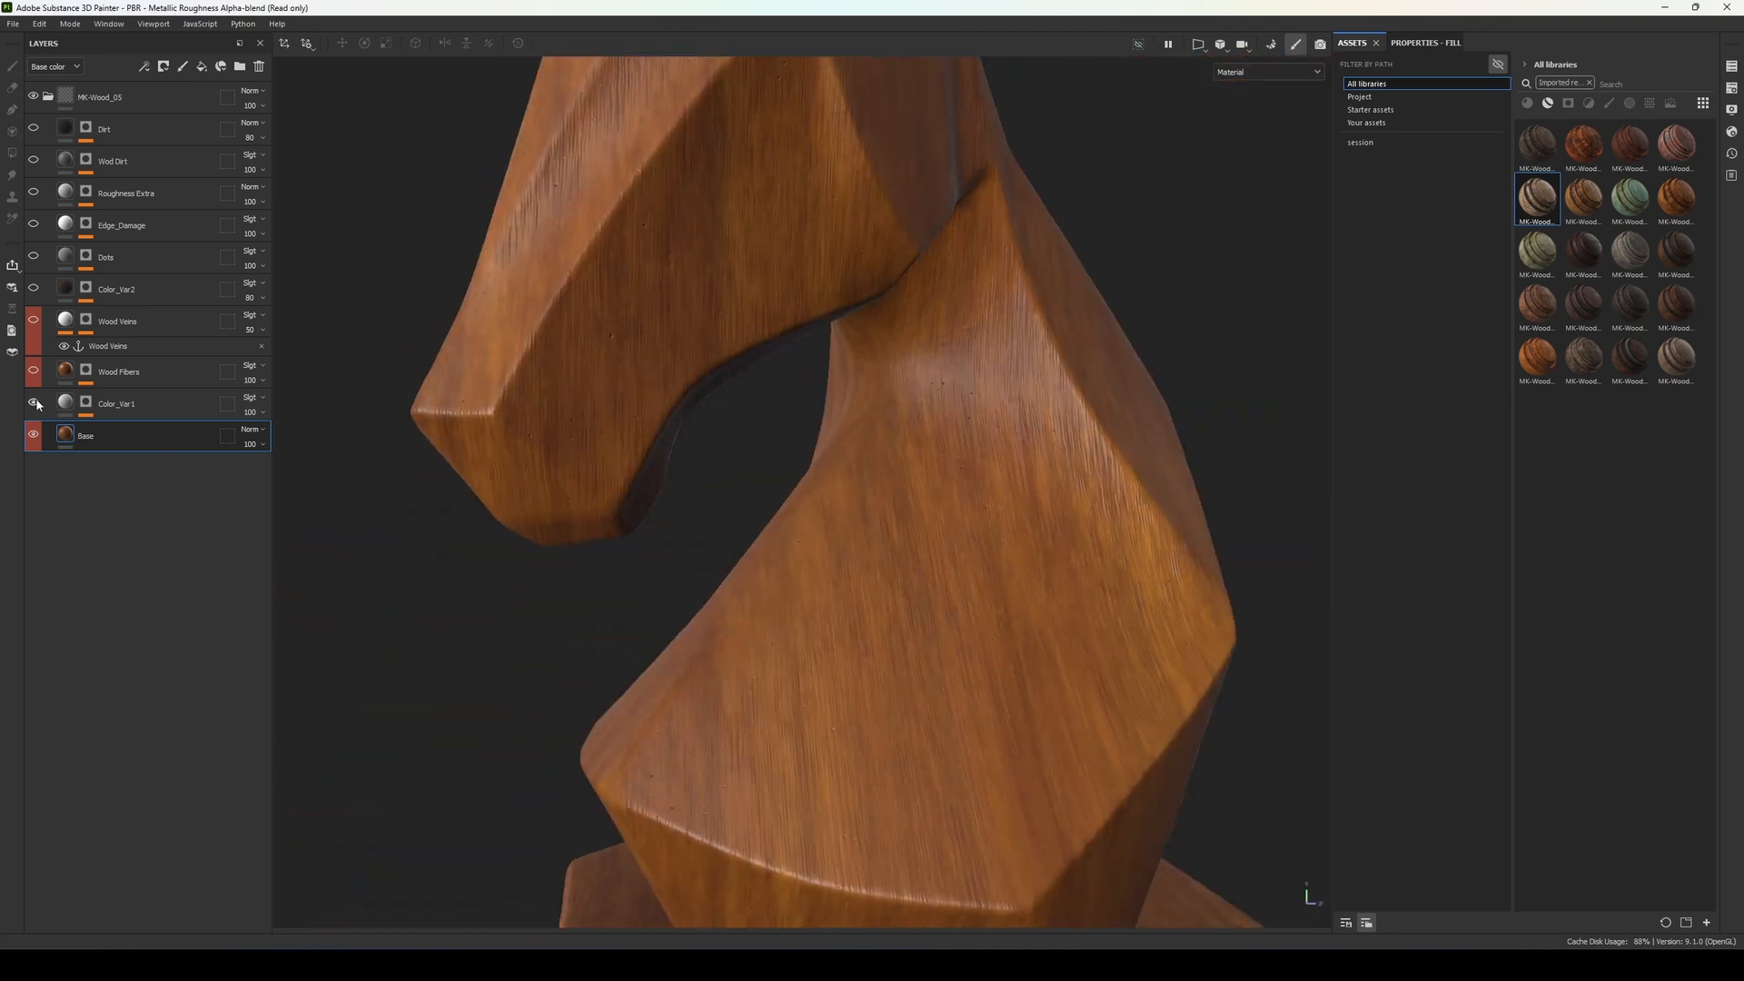
left_click(116, 405)
right_click(1196, 314)
scroll(1266, 556, "down", 5)
left_click(1294, 500)
mouse_move(1278, 575)
left_mouse_down()
mouse_move(1308, 576)
mouse_move(1282, 576)
left_mouse_up()
left_click_drag(1182, 297, 1158, 373, "alt")
Show the Wood Fibers layer and select the Directional Noise 4 fill in its mask, toggling the layer to compare
left_click(34, 370)
left_click(119, 372)
right_click(1004, 494)
left_click(85, 383)
left_click(148, 398)
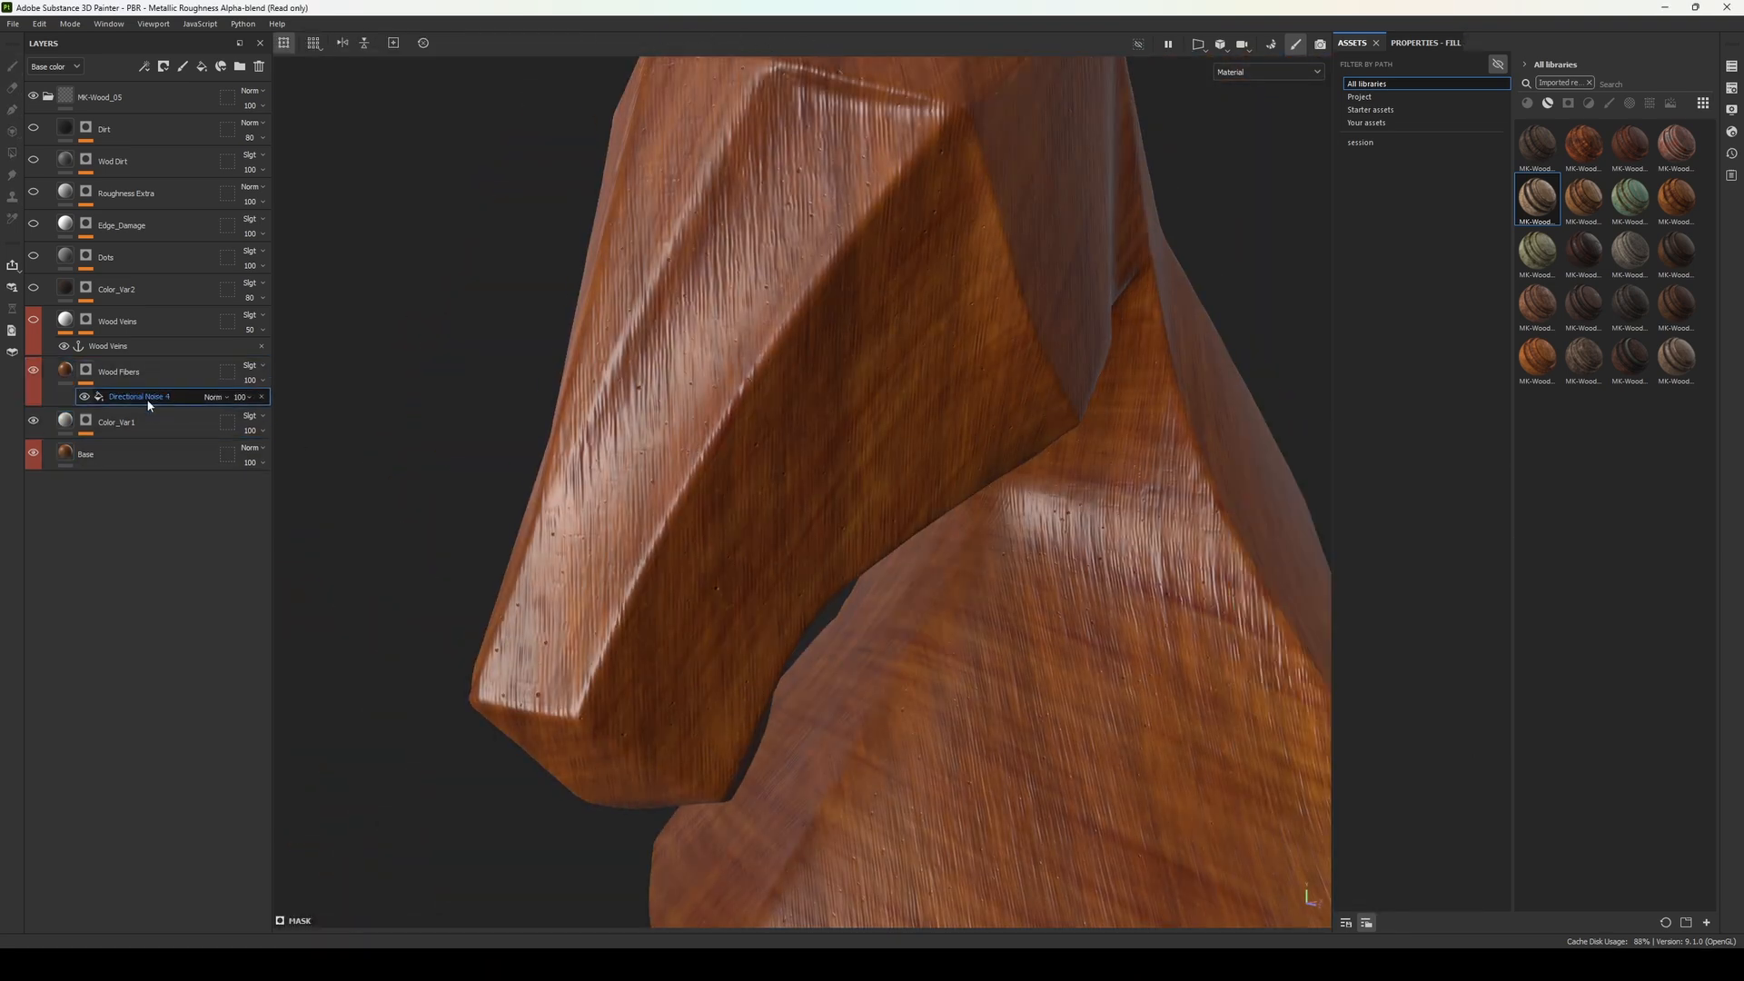
left_click(34, 370)
left_click(33, 371)
Set the Balance of the Wood Fibers mask's Directional Noise 4 to 0.35 and check the fibres on the head
left_click(1425, 42)
left_click_drag(1527, 441, 1447, 441)
scroll(908, 454, "down", 3)
left_click_drag(908, 454, 963, 472, "alt")
mouse_move(1448, 440)
left_mouse_down()
mouse_move(1556, 443)
mouse_move(1475, 441)
left_mouse_up()
scroll(908, 454, "down", 4)
left_click_drag(909, 454, 999, 436, "alt")
Set the Directional Noise 4 fill to Tri-planar projection and check the fibre direction on the body and base
left_click(67, 346)
left_click(1348, 432)
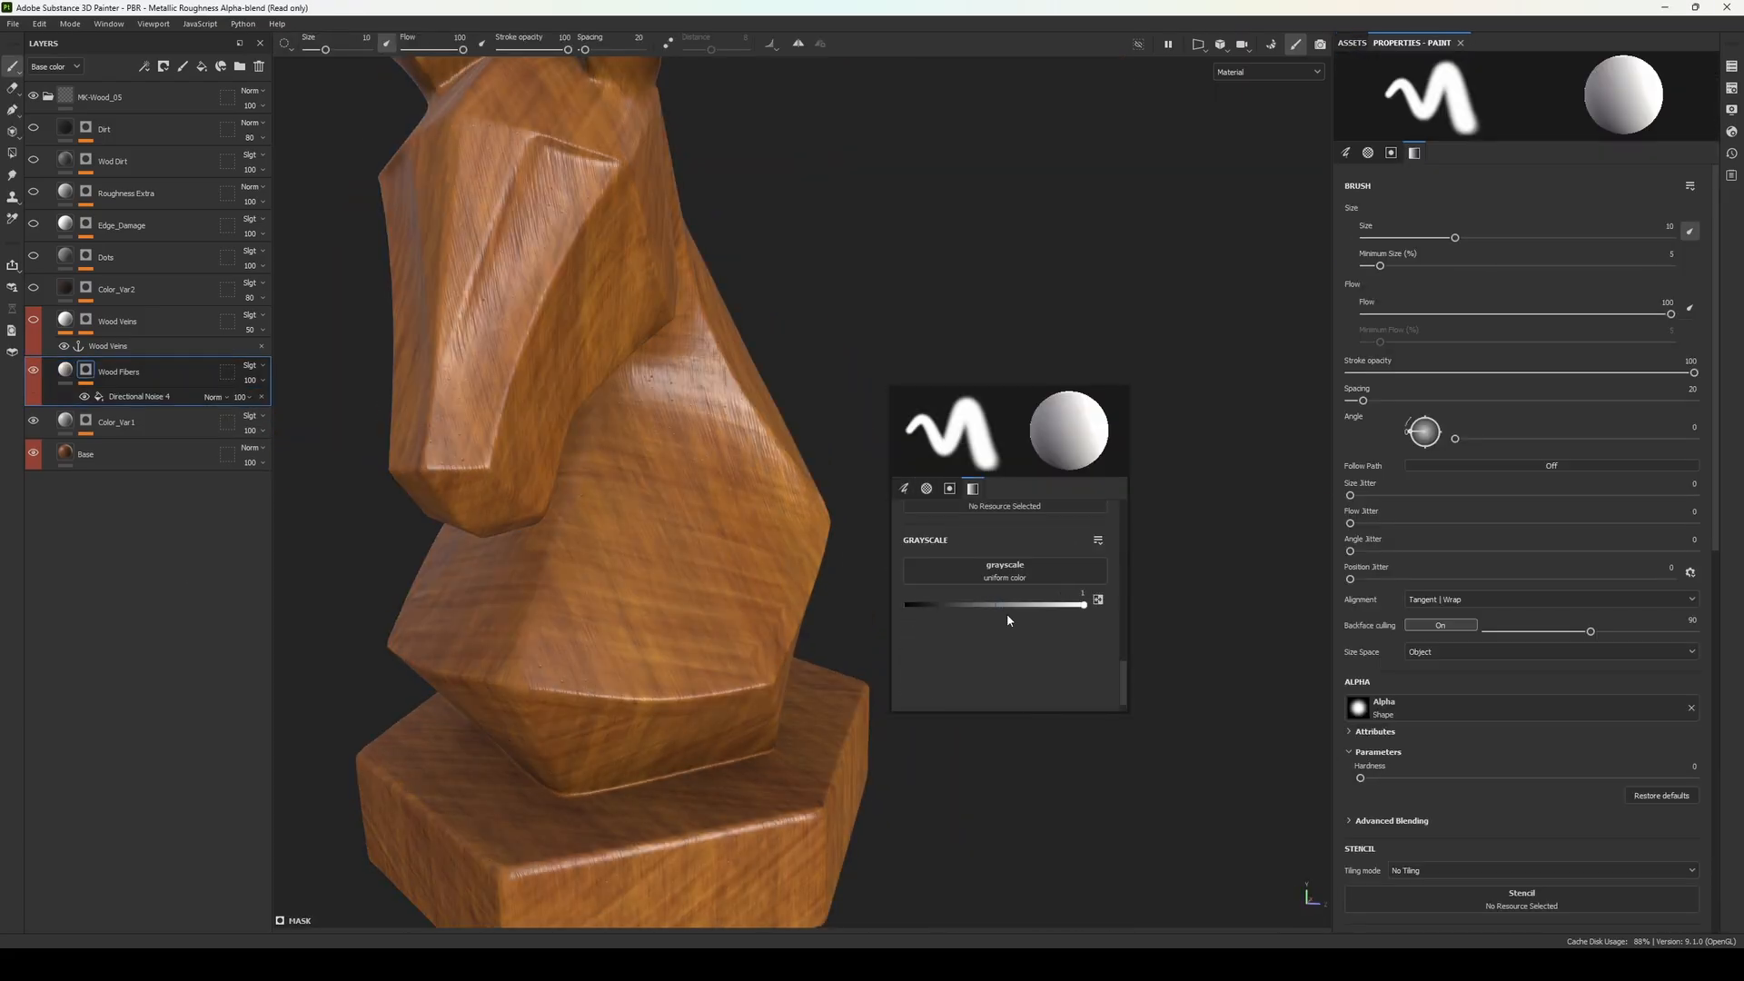
left_click(139, 397)
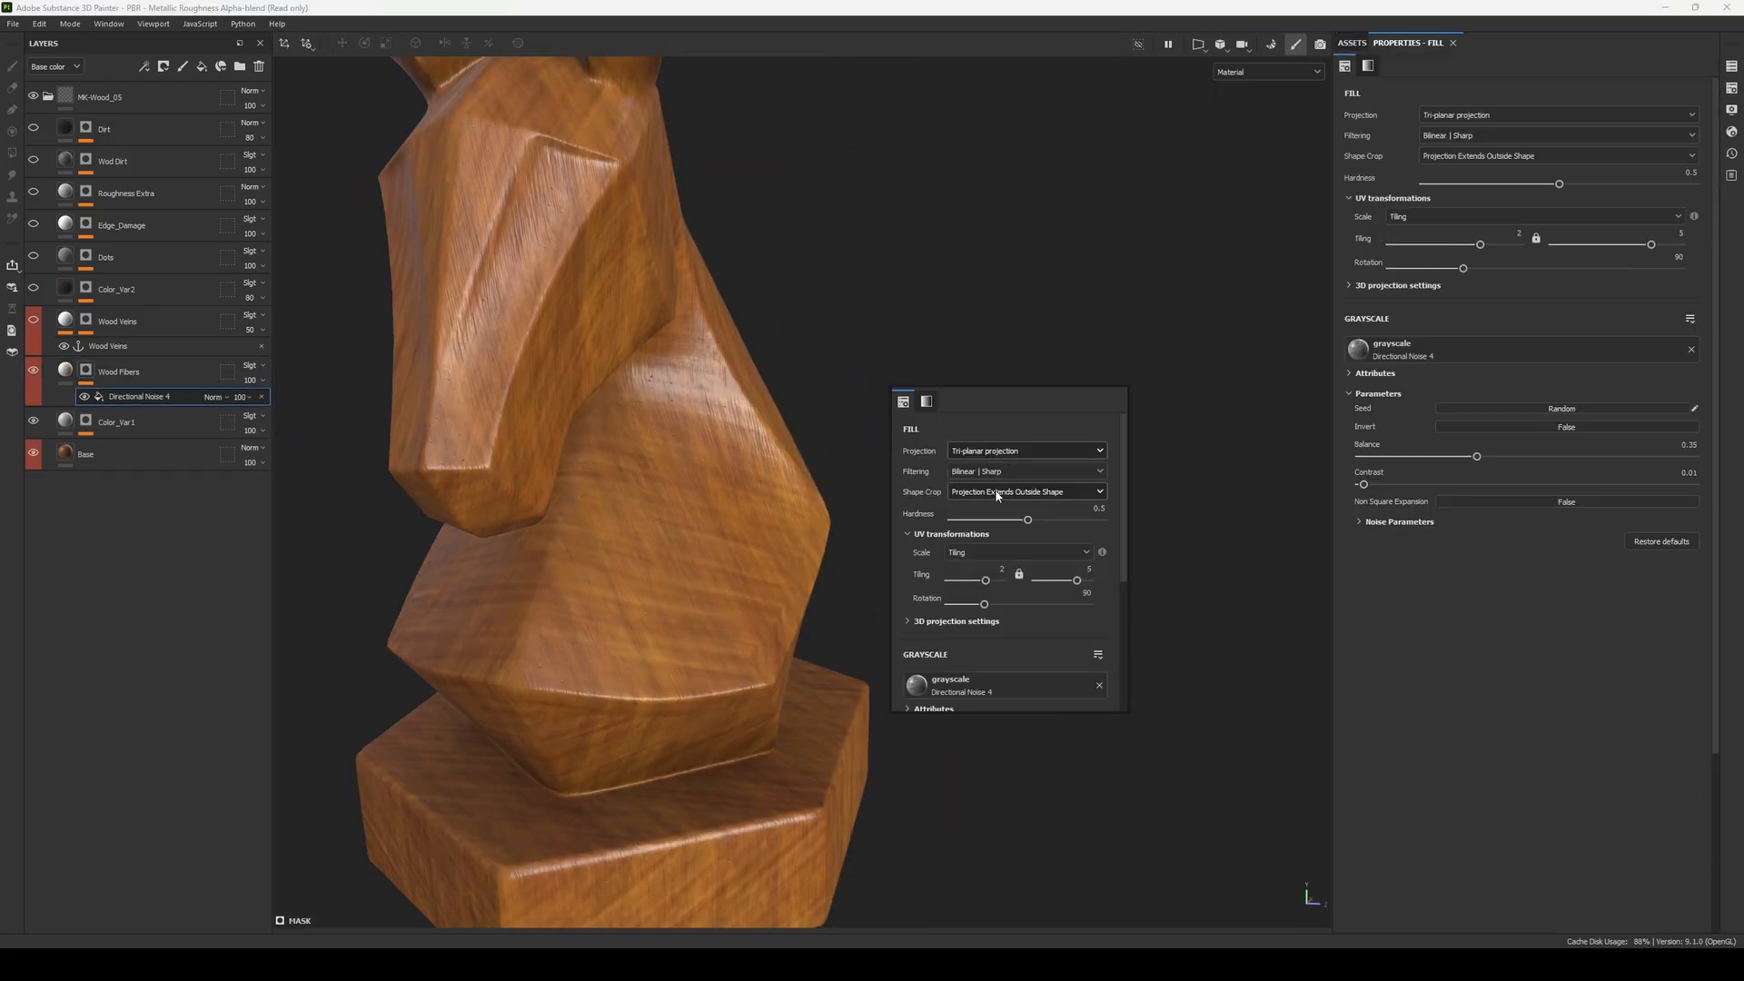
scroll(1007, 509, "up", 5)
scroll(1006, 509, "down", 5)
left_click_drag(985, 486, 1064, 504, "alt")
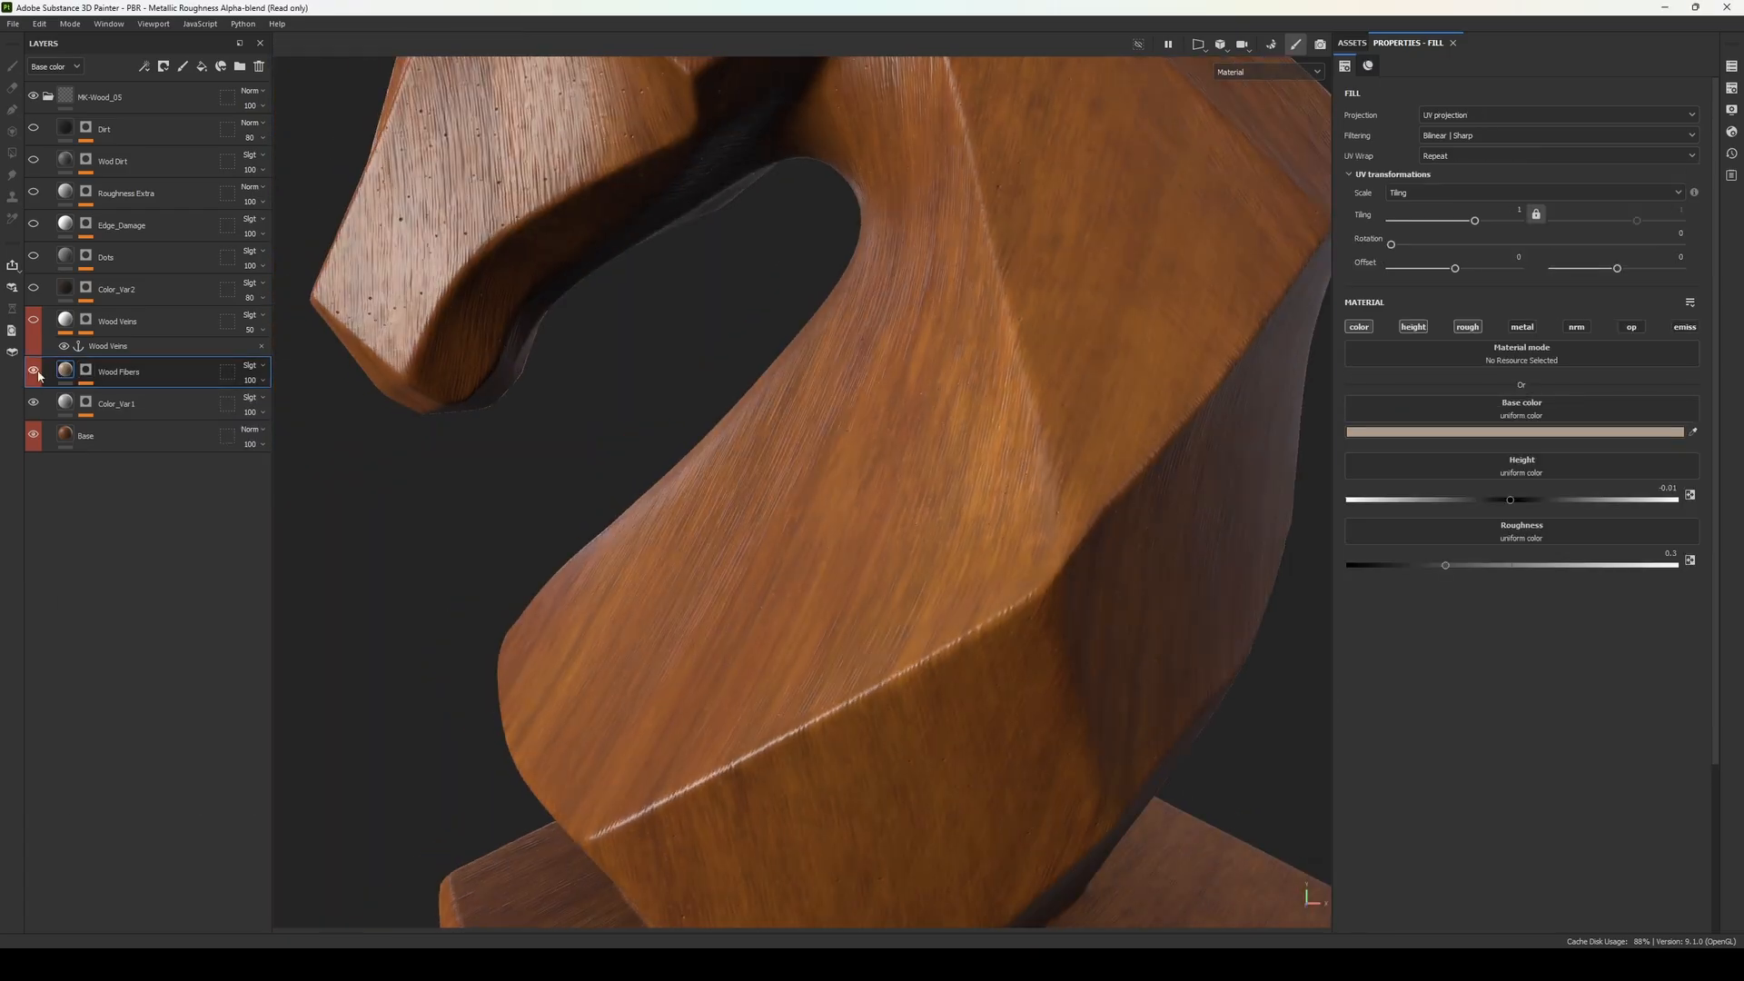
Change the blend mode of the Dripping Rust generator in the Color_Var2 mask and pick a new base colour for that layer
left_click(1320, 43)
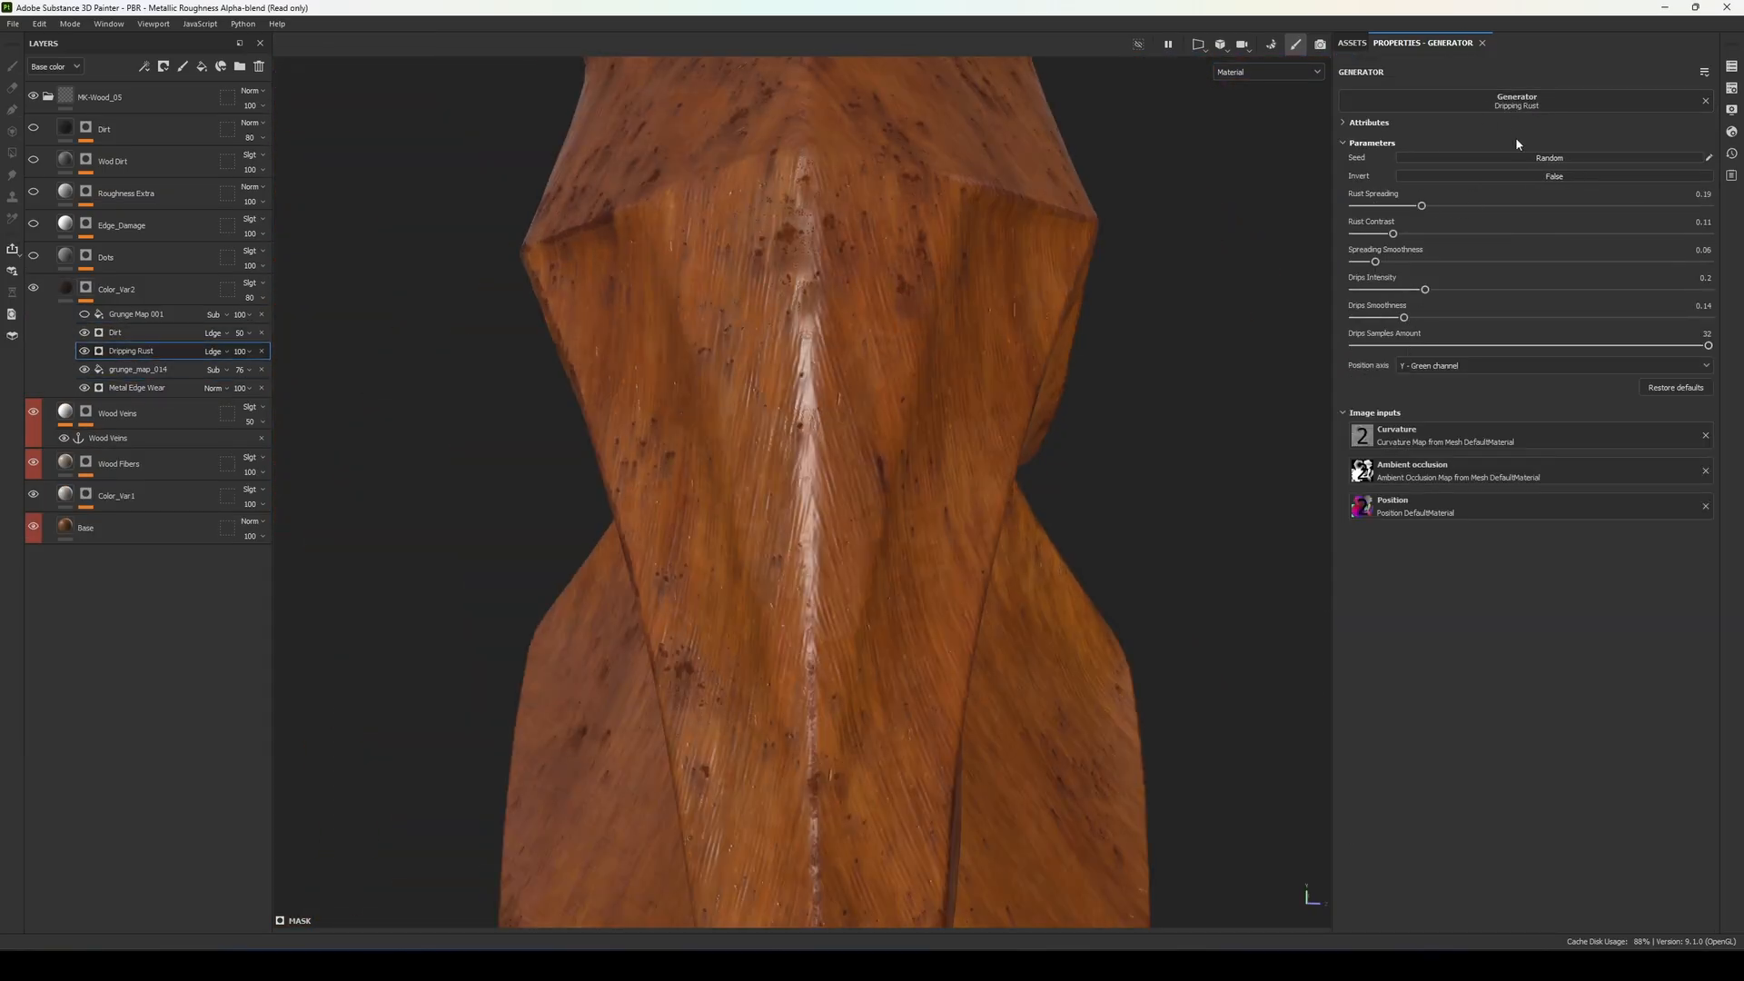
left_click(1471, 365)
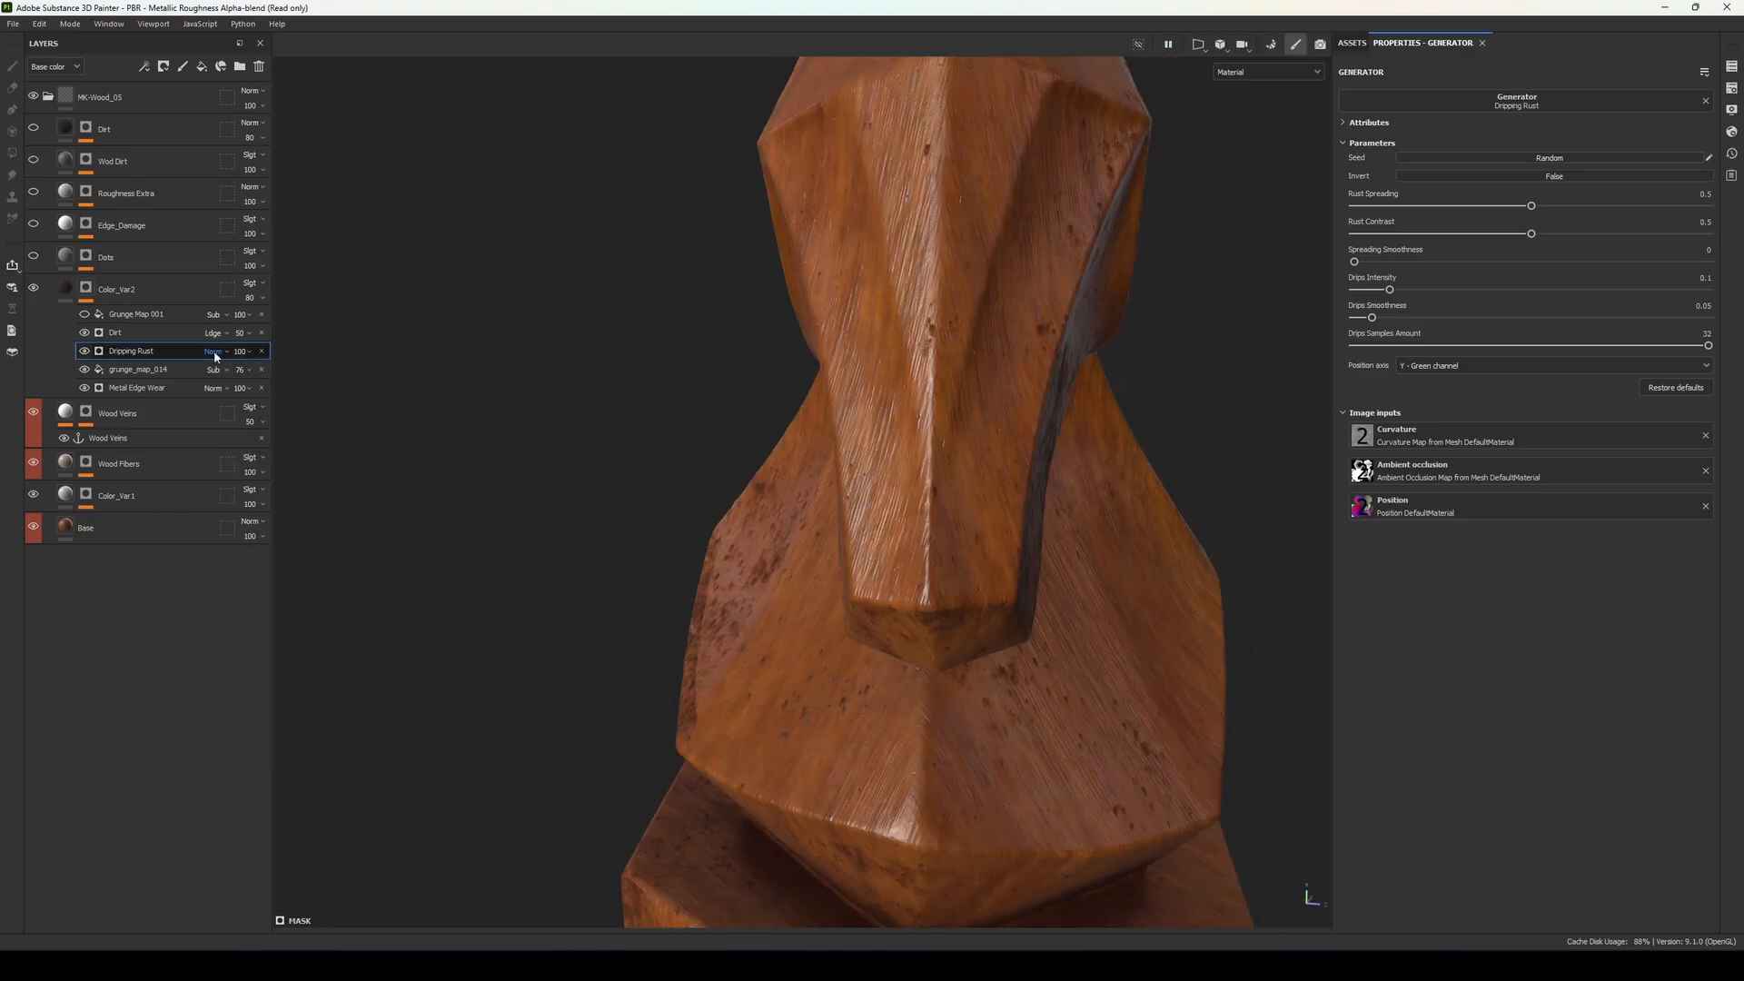
left_click(214, 351)
left_click(233, 387)
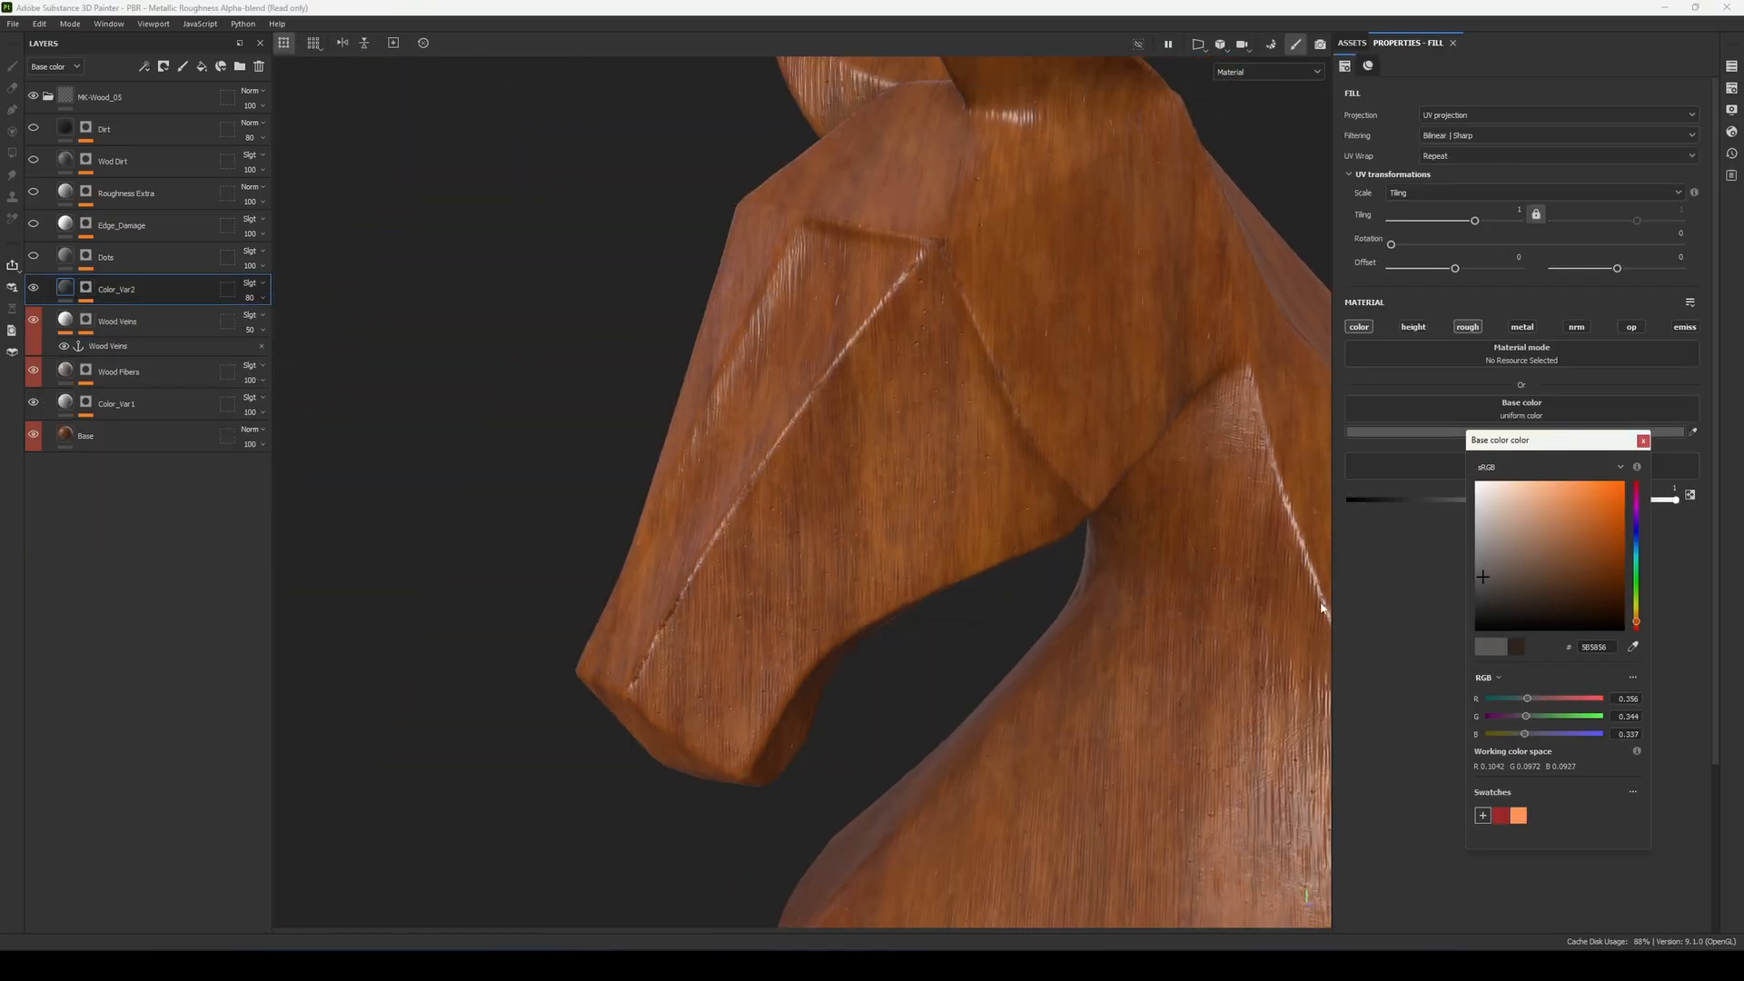
left_click(1101, 603)
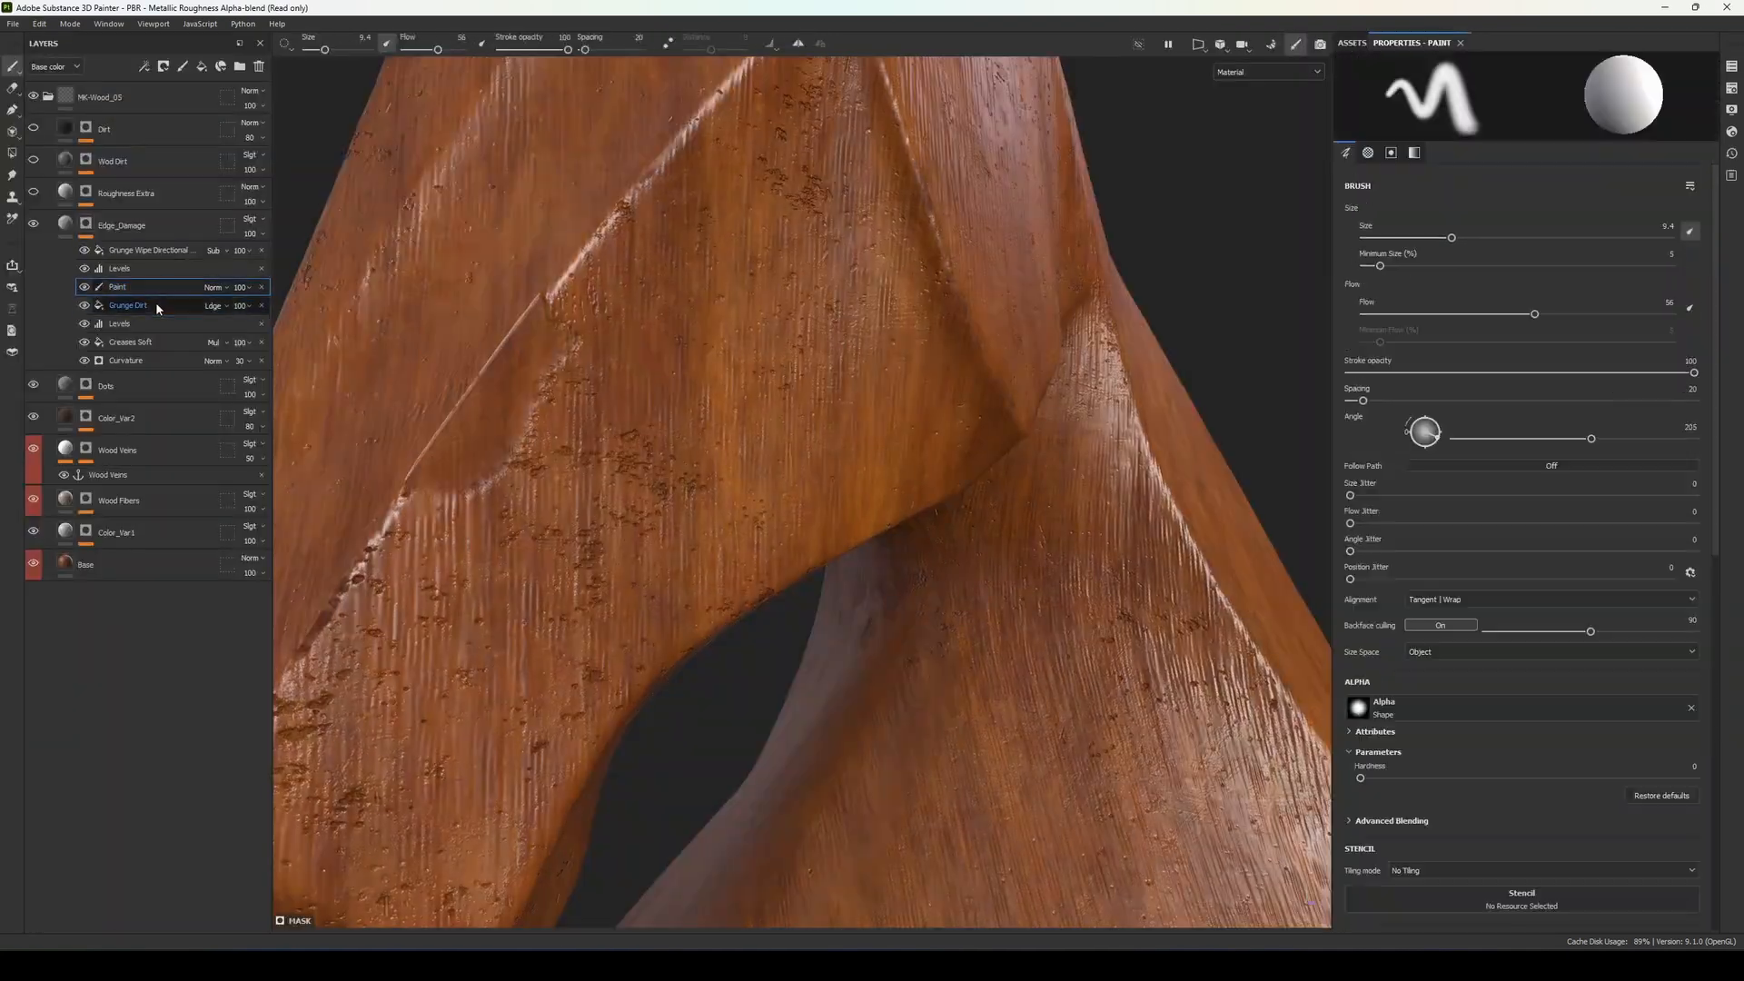
Place a Paint effect directly below Grunge Dirt in the Edge_Damage mask and check the damage on the neck
left_click(194, 304)
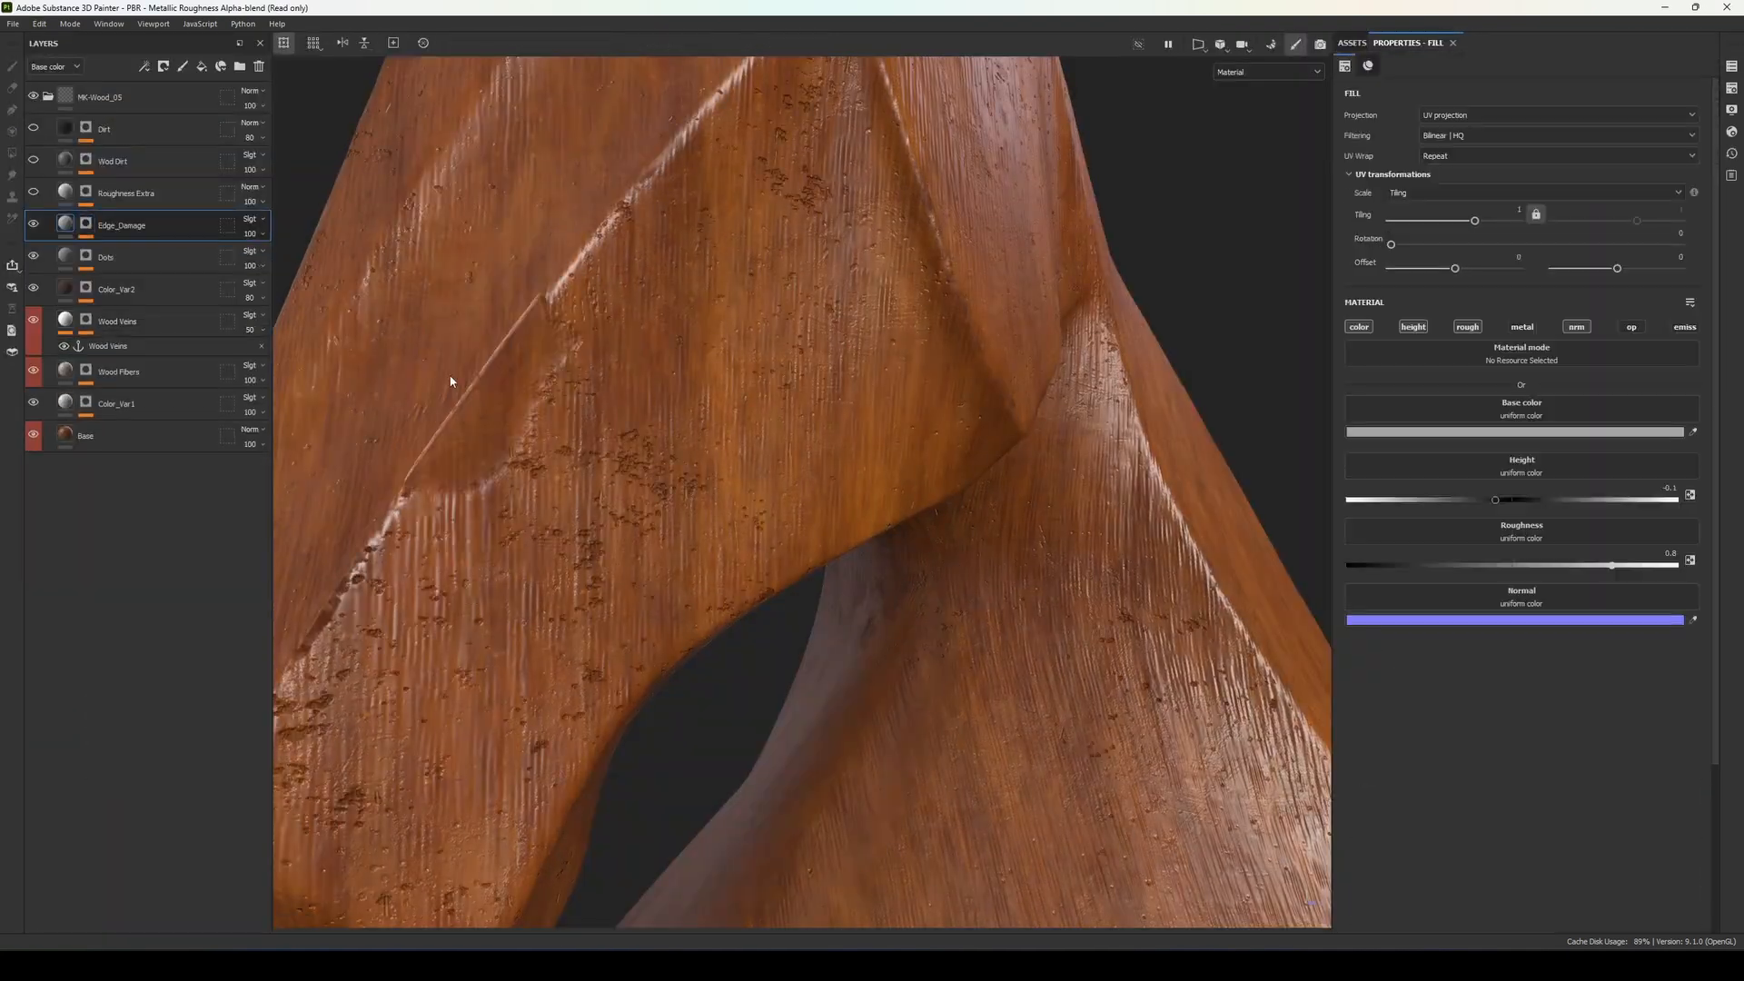
left_click(255, 313)
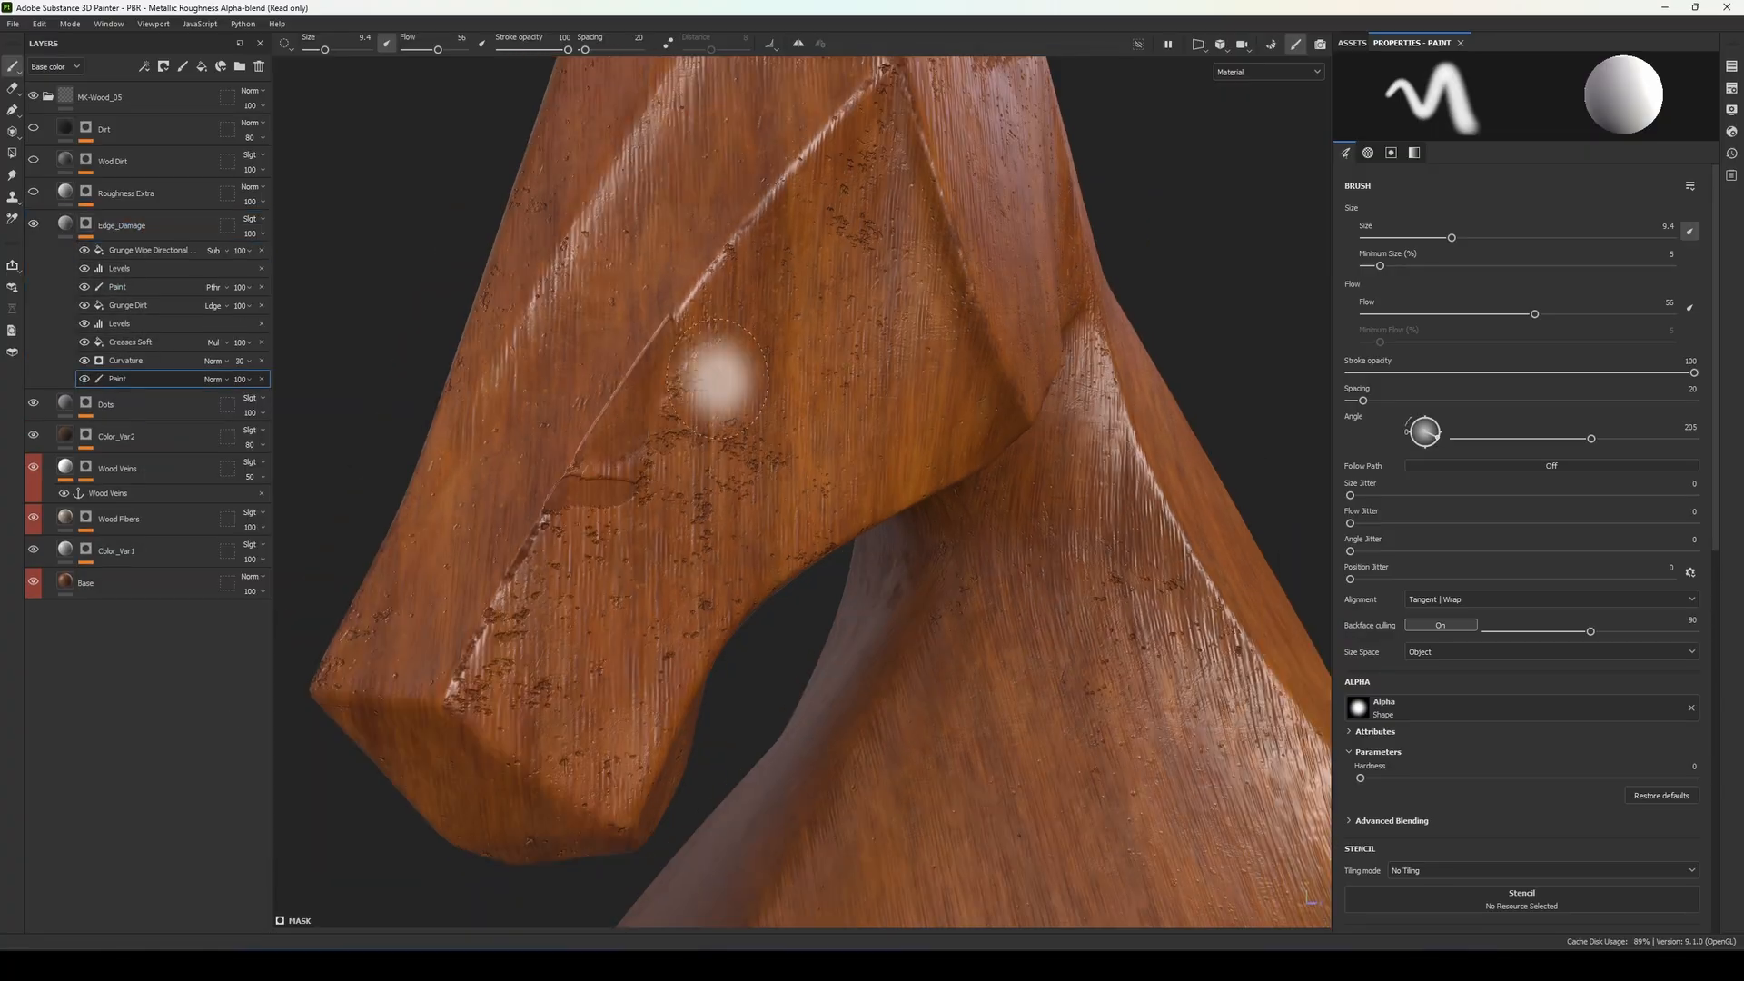
left_click(154, 342)
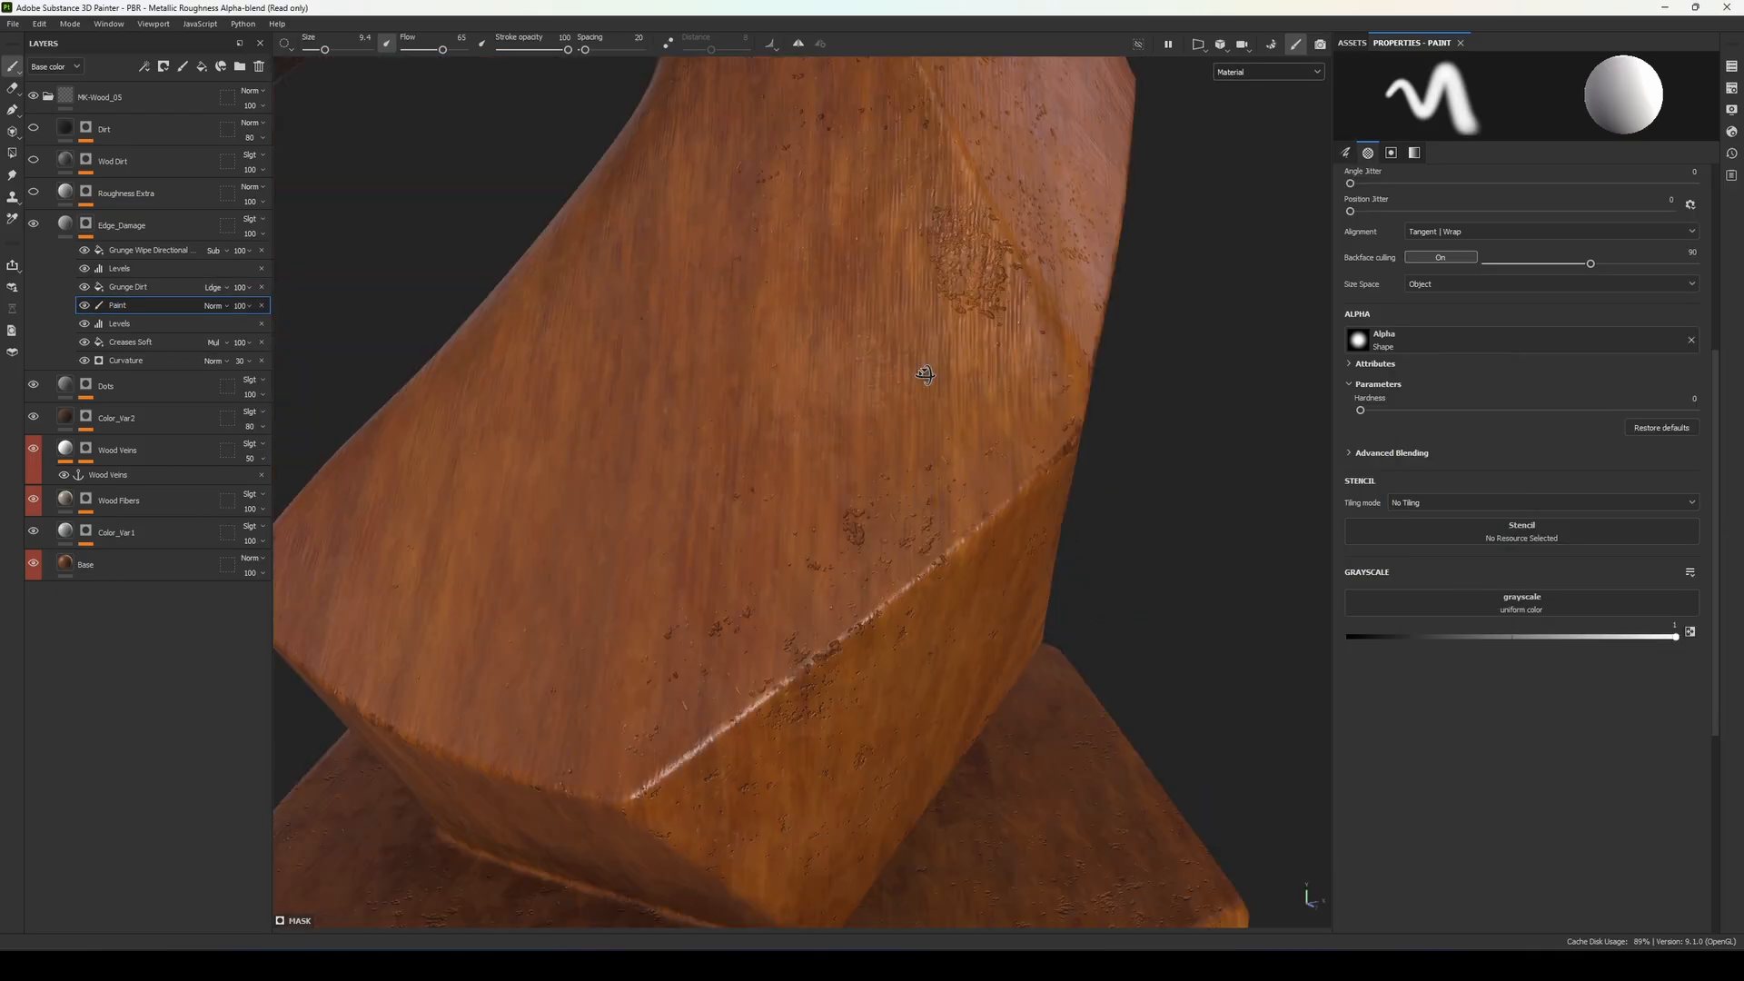
mouse_move(923, 371)
left_mouse_down("alt")
mouse_move(1045, 363)
mouse_move(1049, 685)
mouse_move(818, 581)
left_mouse_up("alt")
middle_click_drag(817, 582, 852, 817, "alt")
left_click_drag(853, 818, 873, 449, "alt")
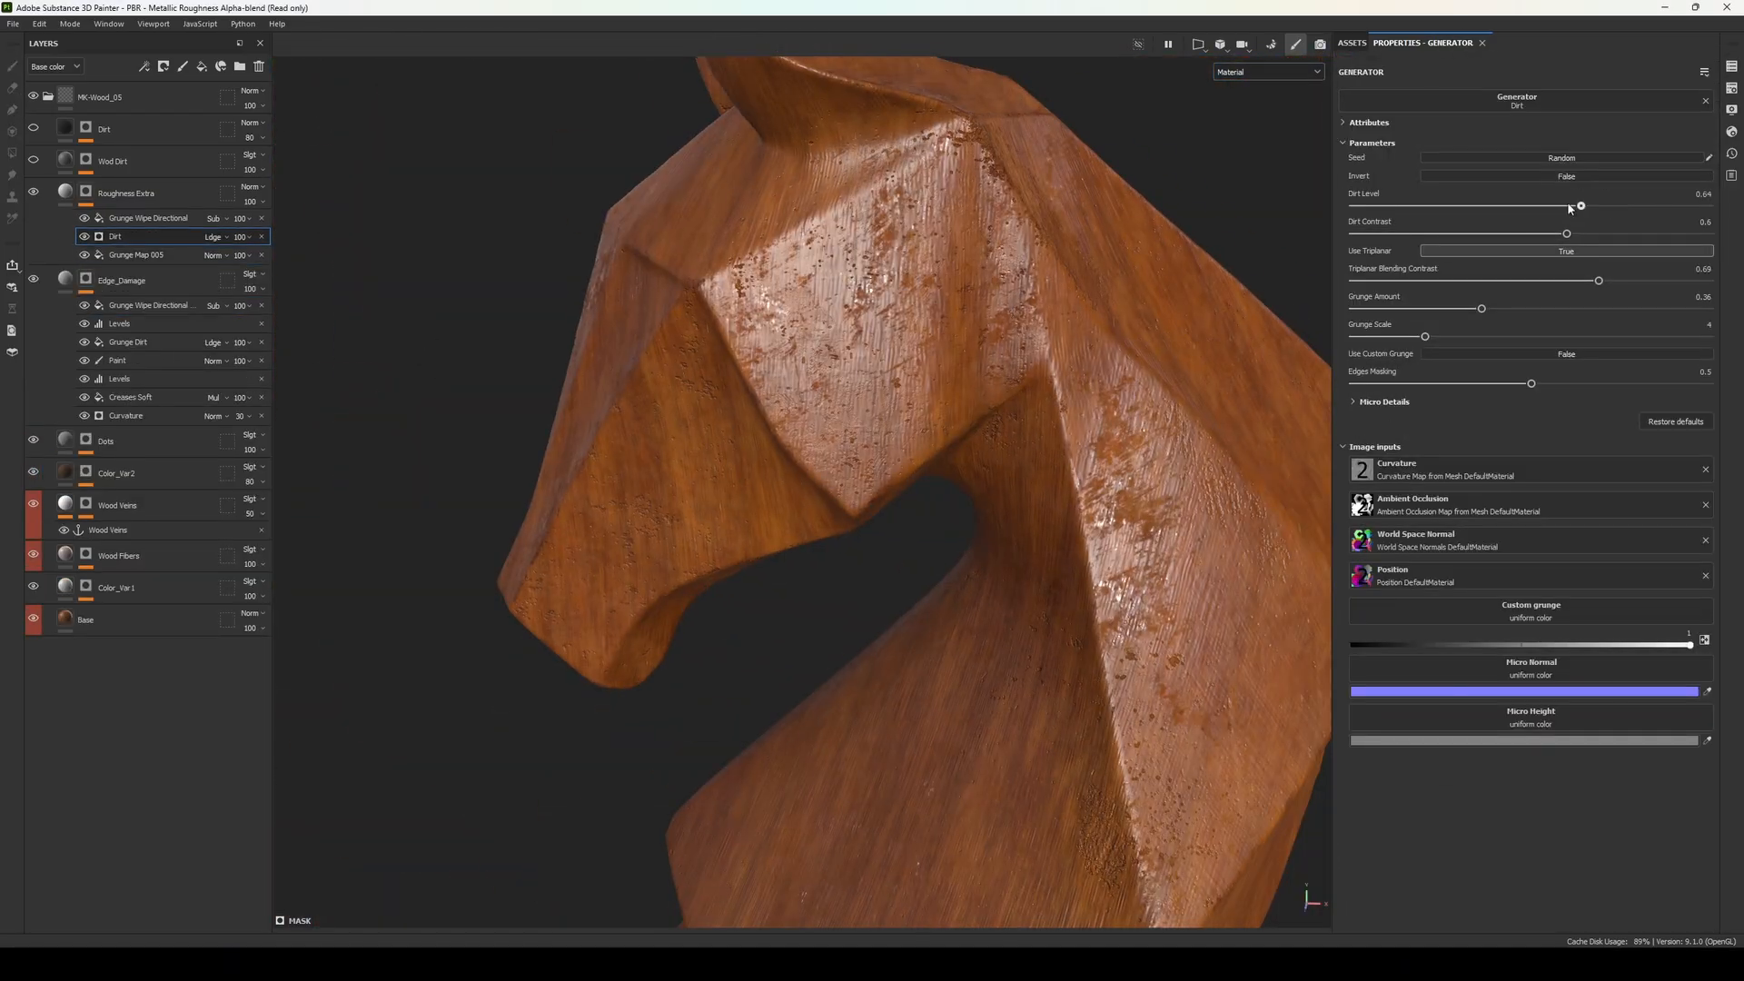
Show the Wod Dirt layer and pick a new base colour for it
left_click(34, 159)
left_click(67, 160)
left_click(1467, 431)
left_click(1481, 515)
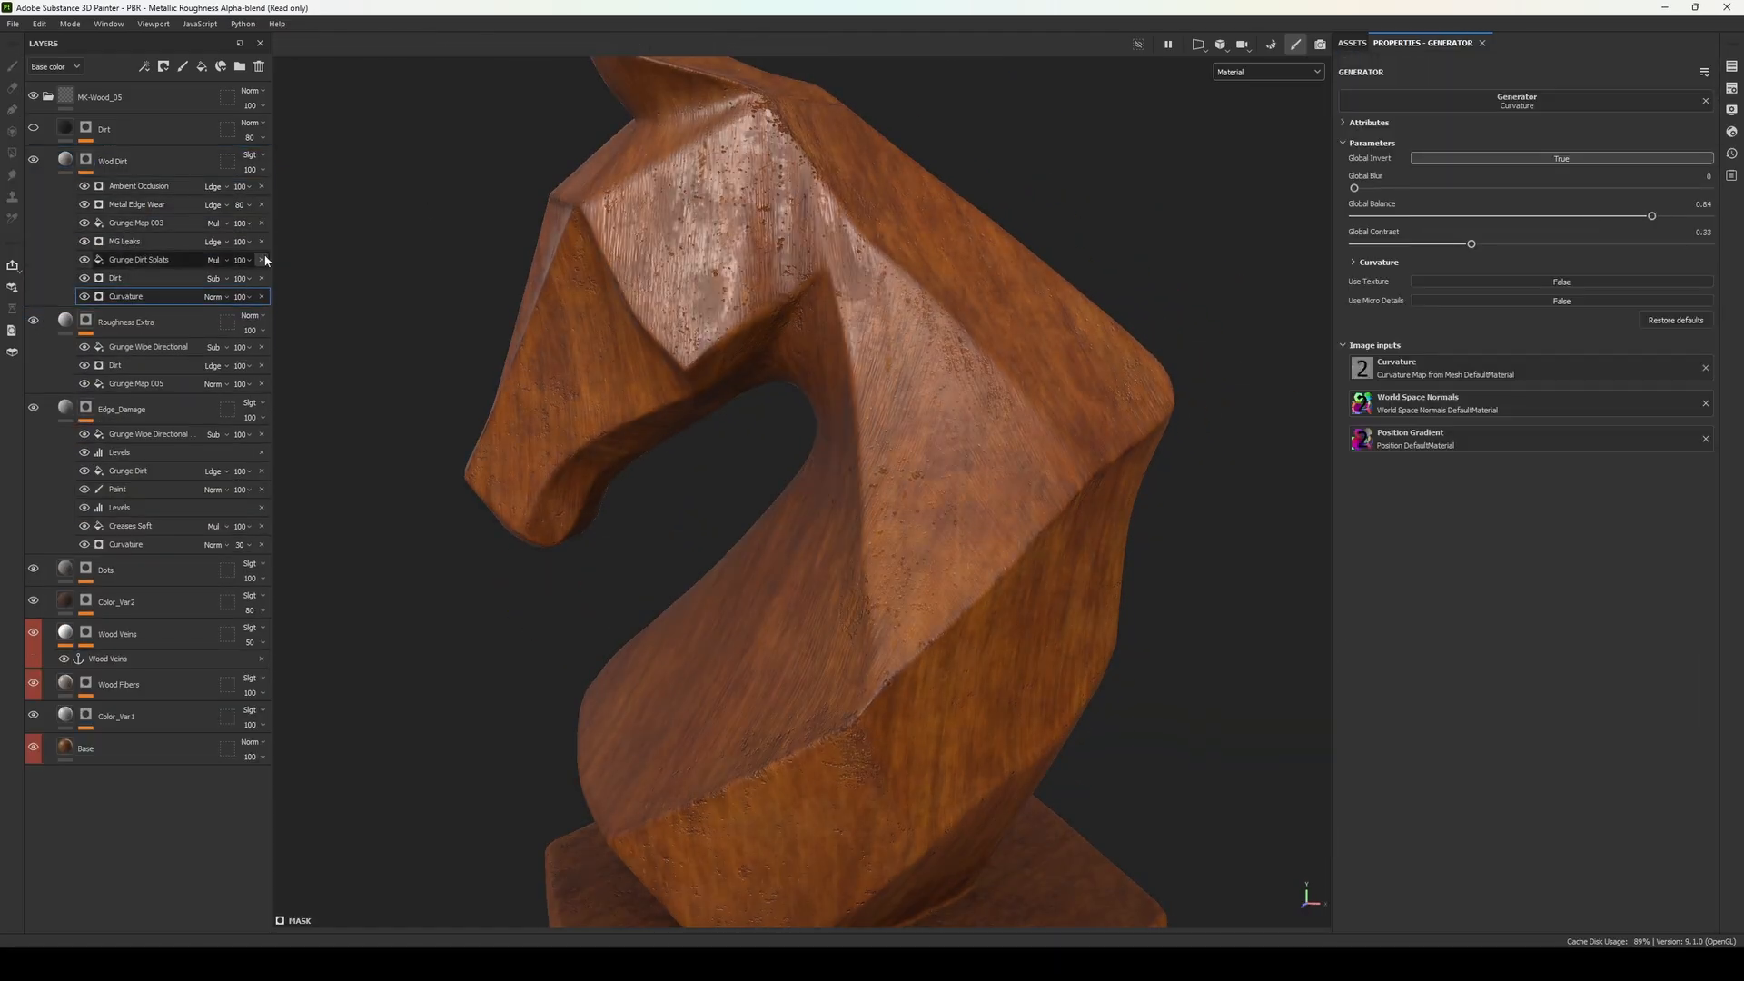
Set Dirt Level to 0.59 in the Wod Dirt mask and review the effect of MG Leaks and Metal Edge Wear
left_click(173, 278)
left_click_drag(1638, 207, 1563, 208)
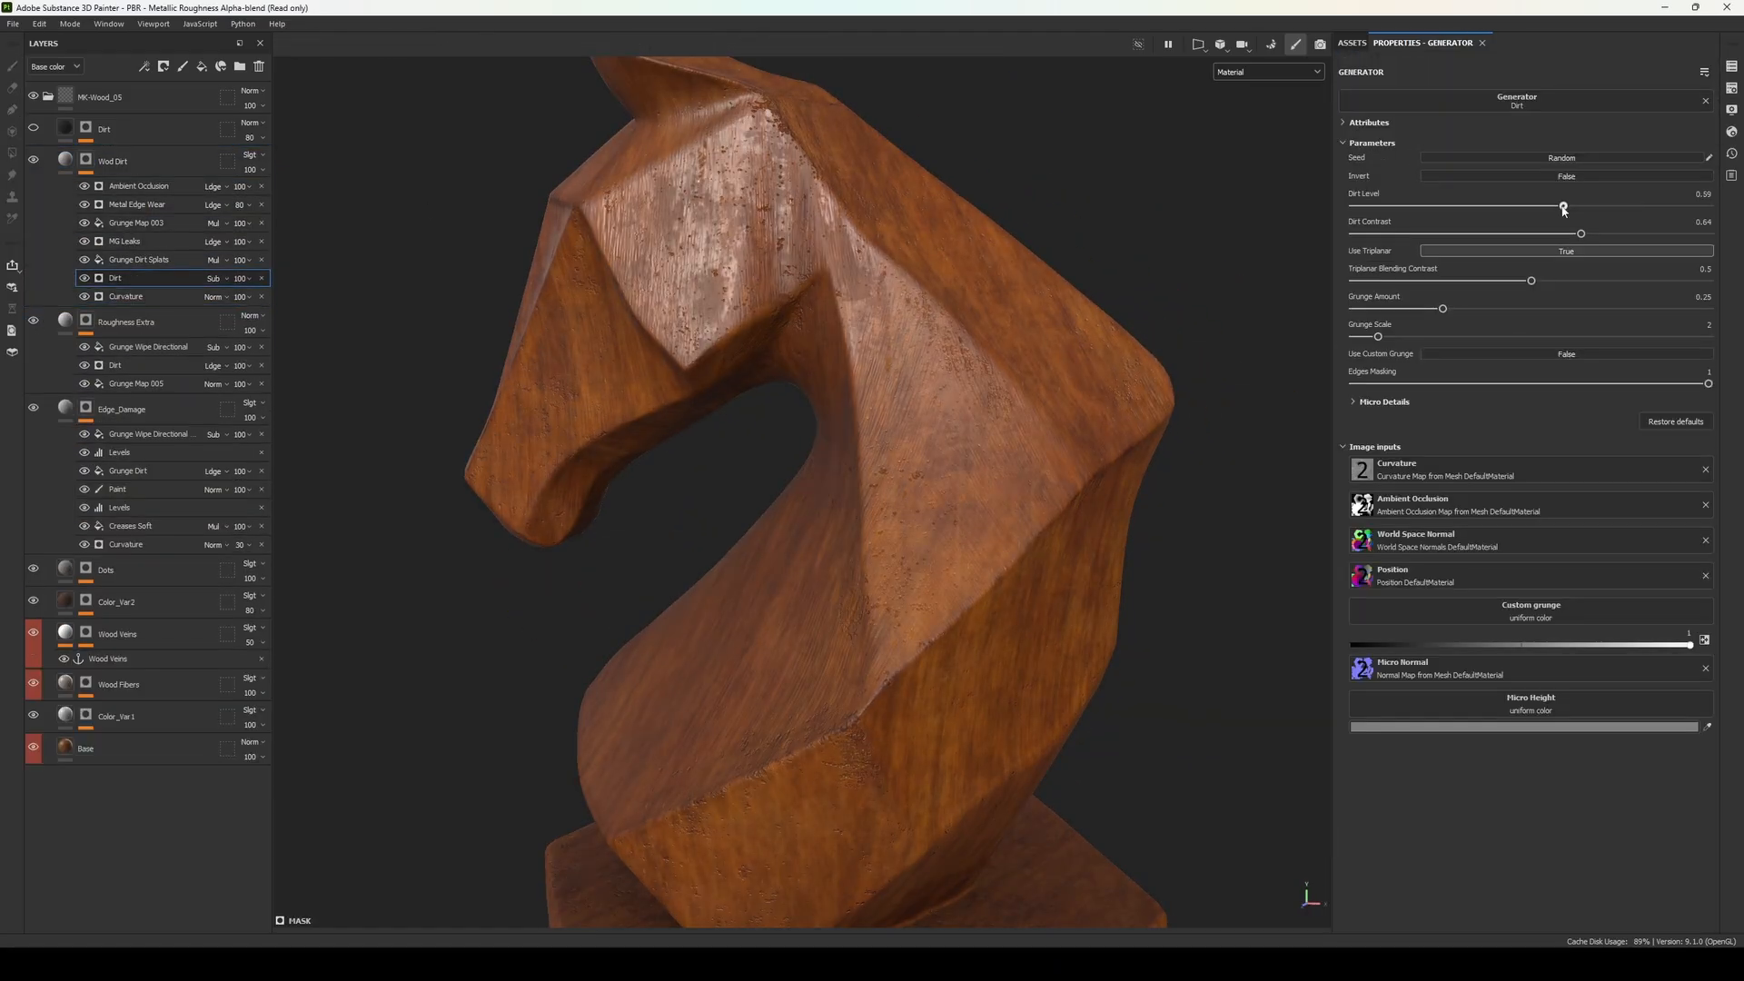
left_click(91, 242)
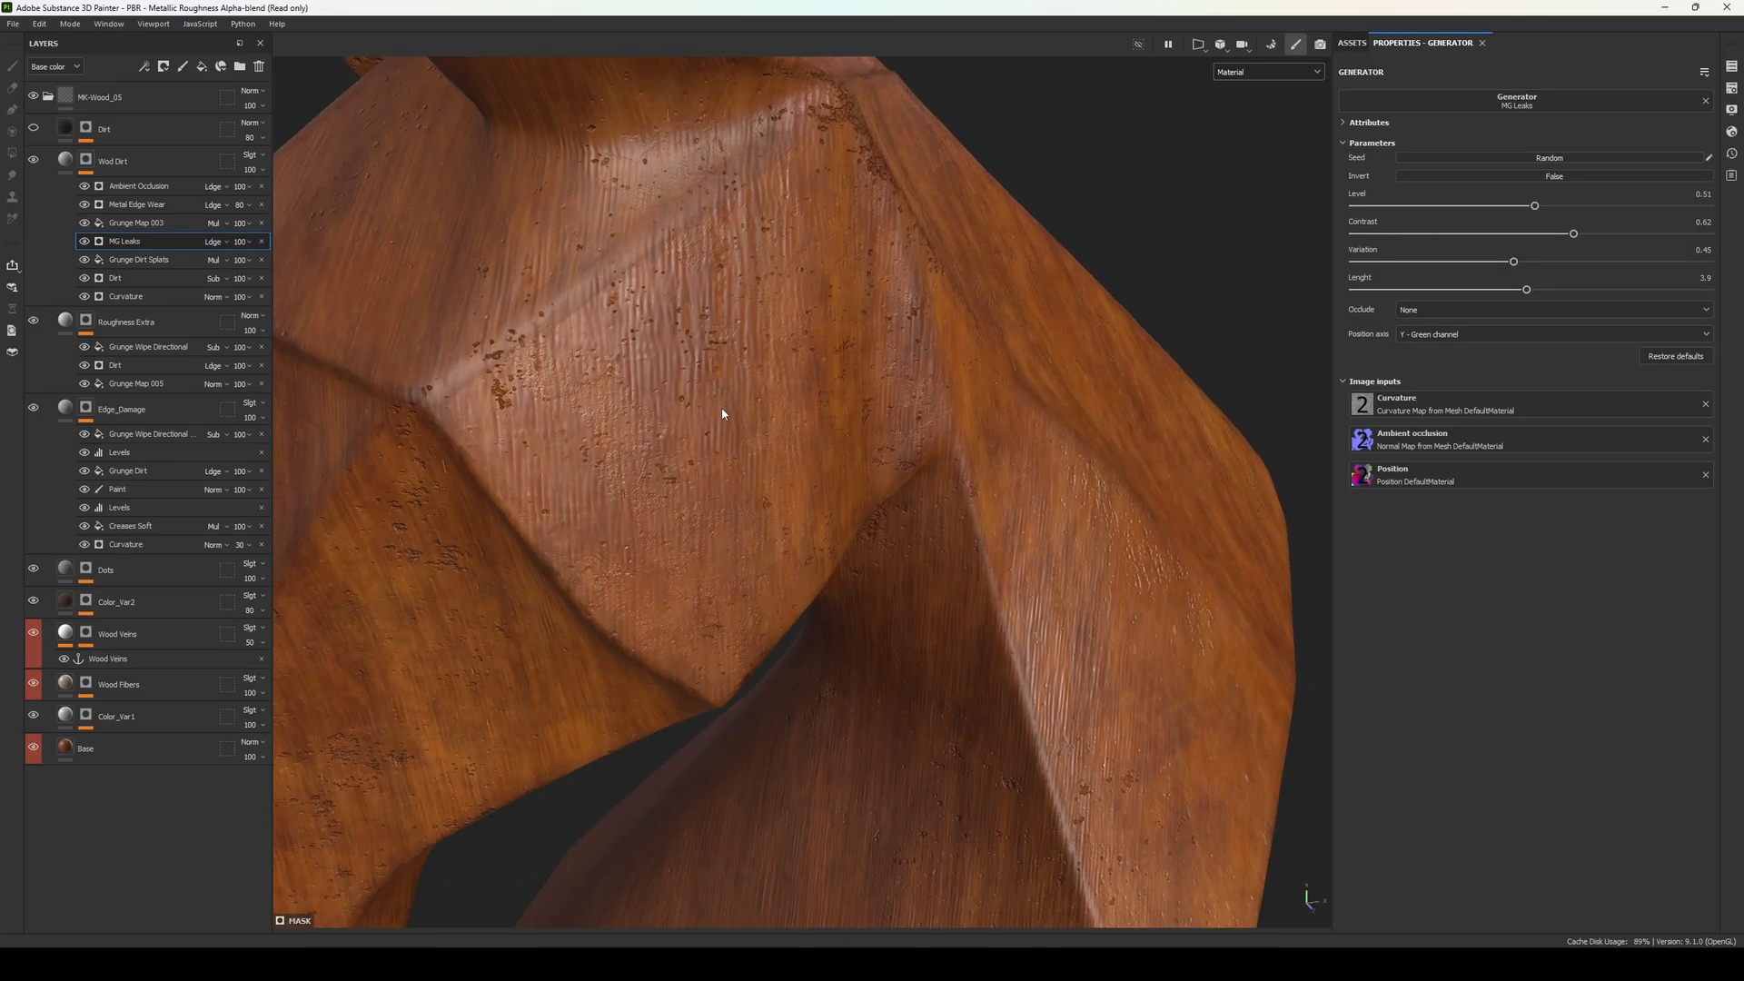
left_click(88, 208)
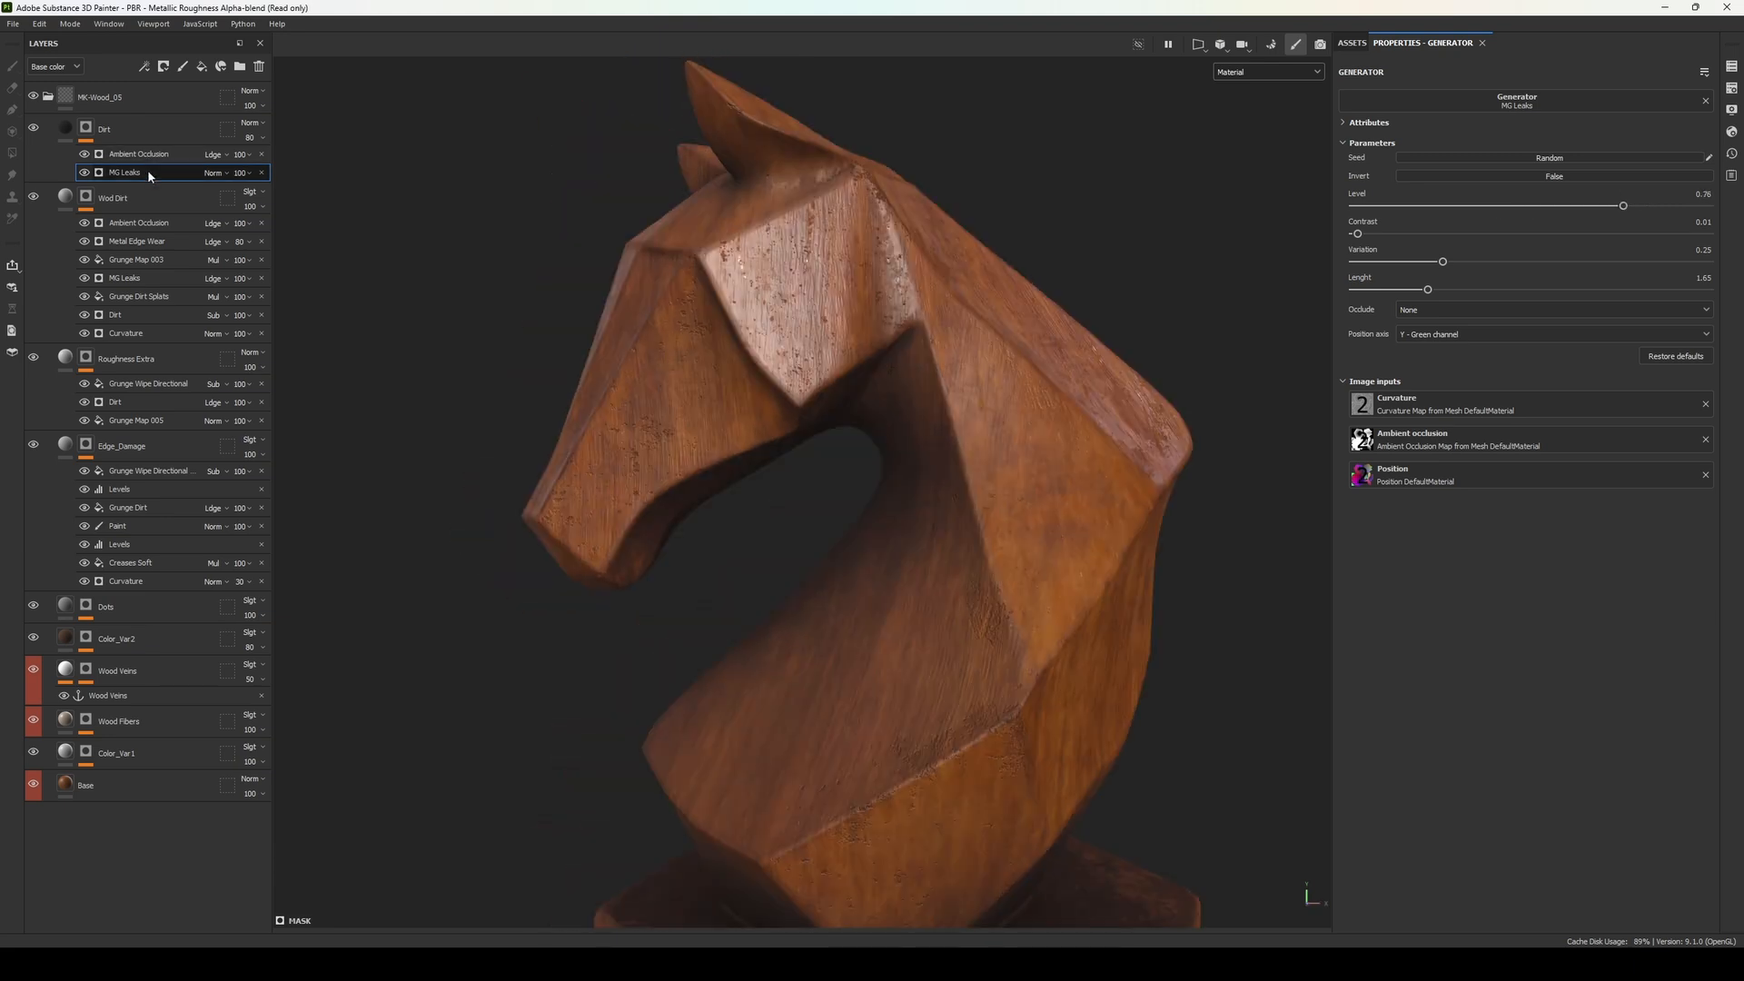
Add a Paint effect above MG Leaks in the Dirt layer's mask and browse the brush alphas
right_click(146, 172)
left_click(177, 358)
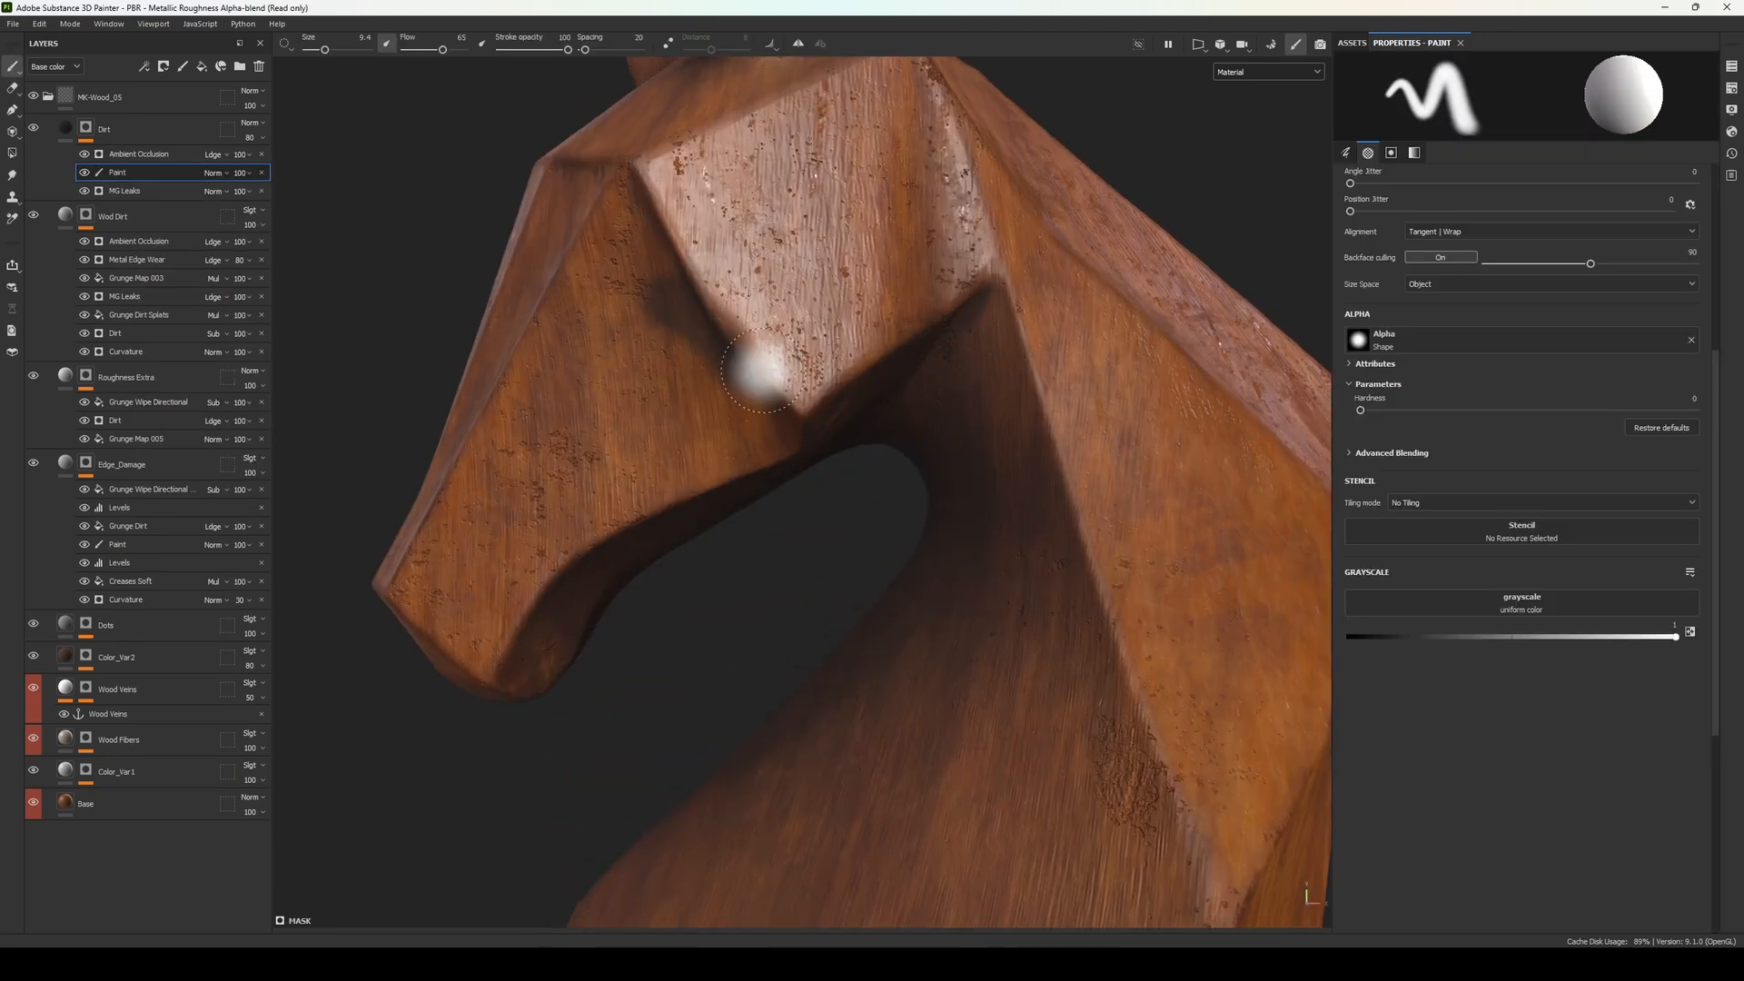
left_click(1526, 340)
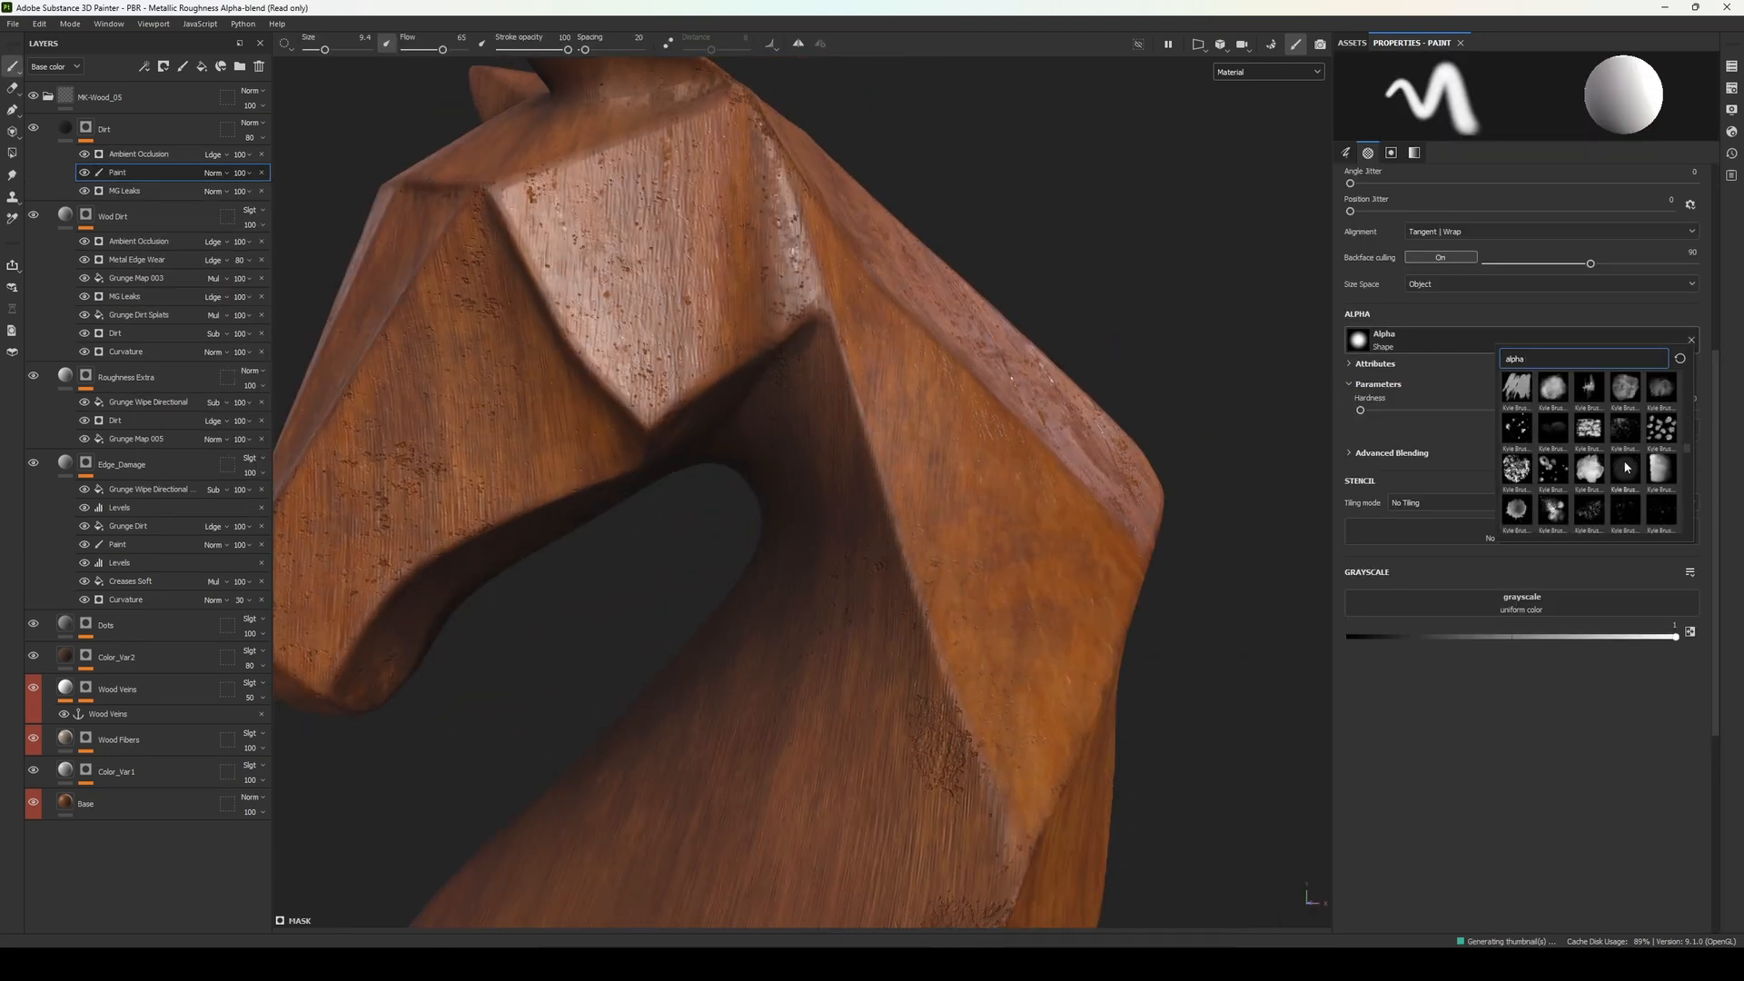
scroll(1643, 451, "up", 5)
scroll(1612, 455, "down", 3)
scroll(1608, 476, "down", 5)
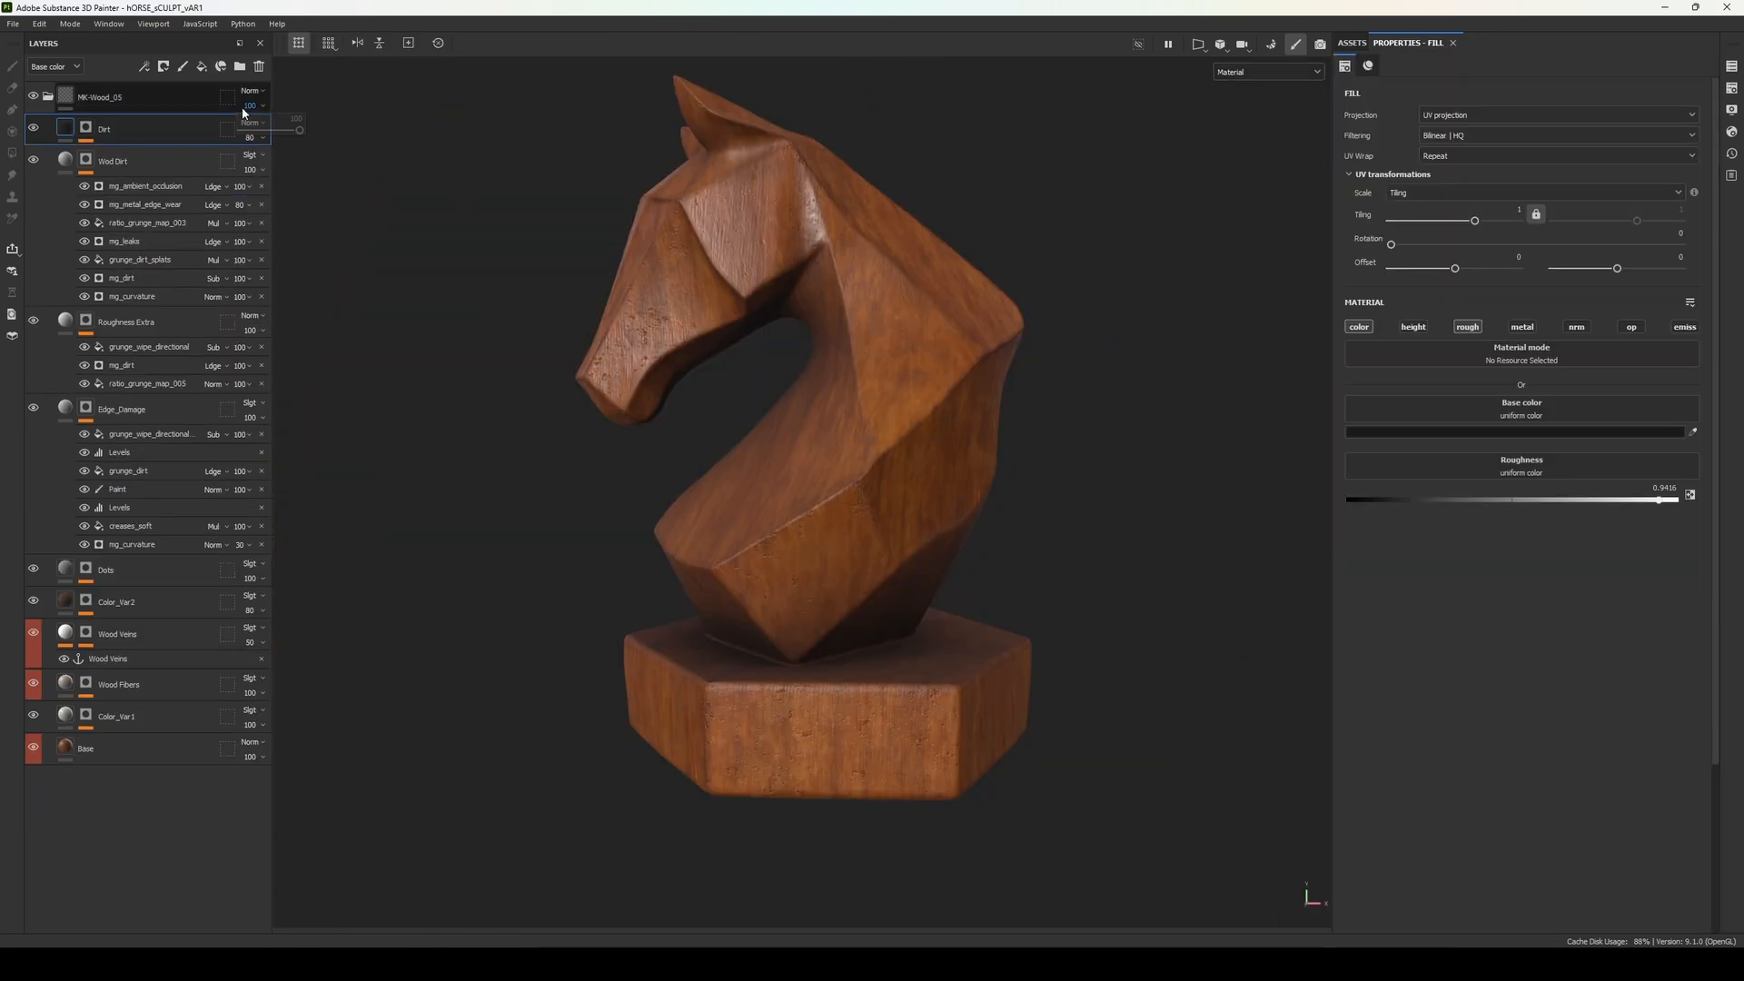
Open the texture export settings and review the UE5_Template output maps and the list of exports
left_click(12, 24)
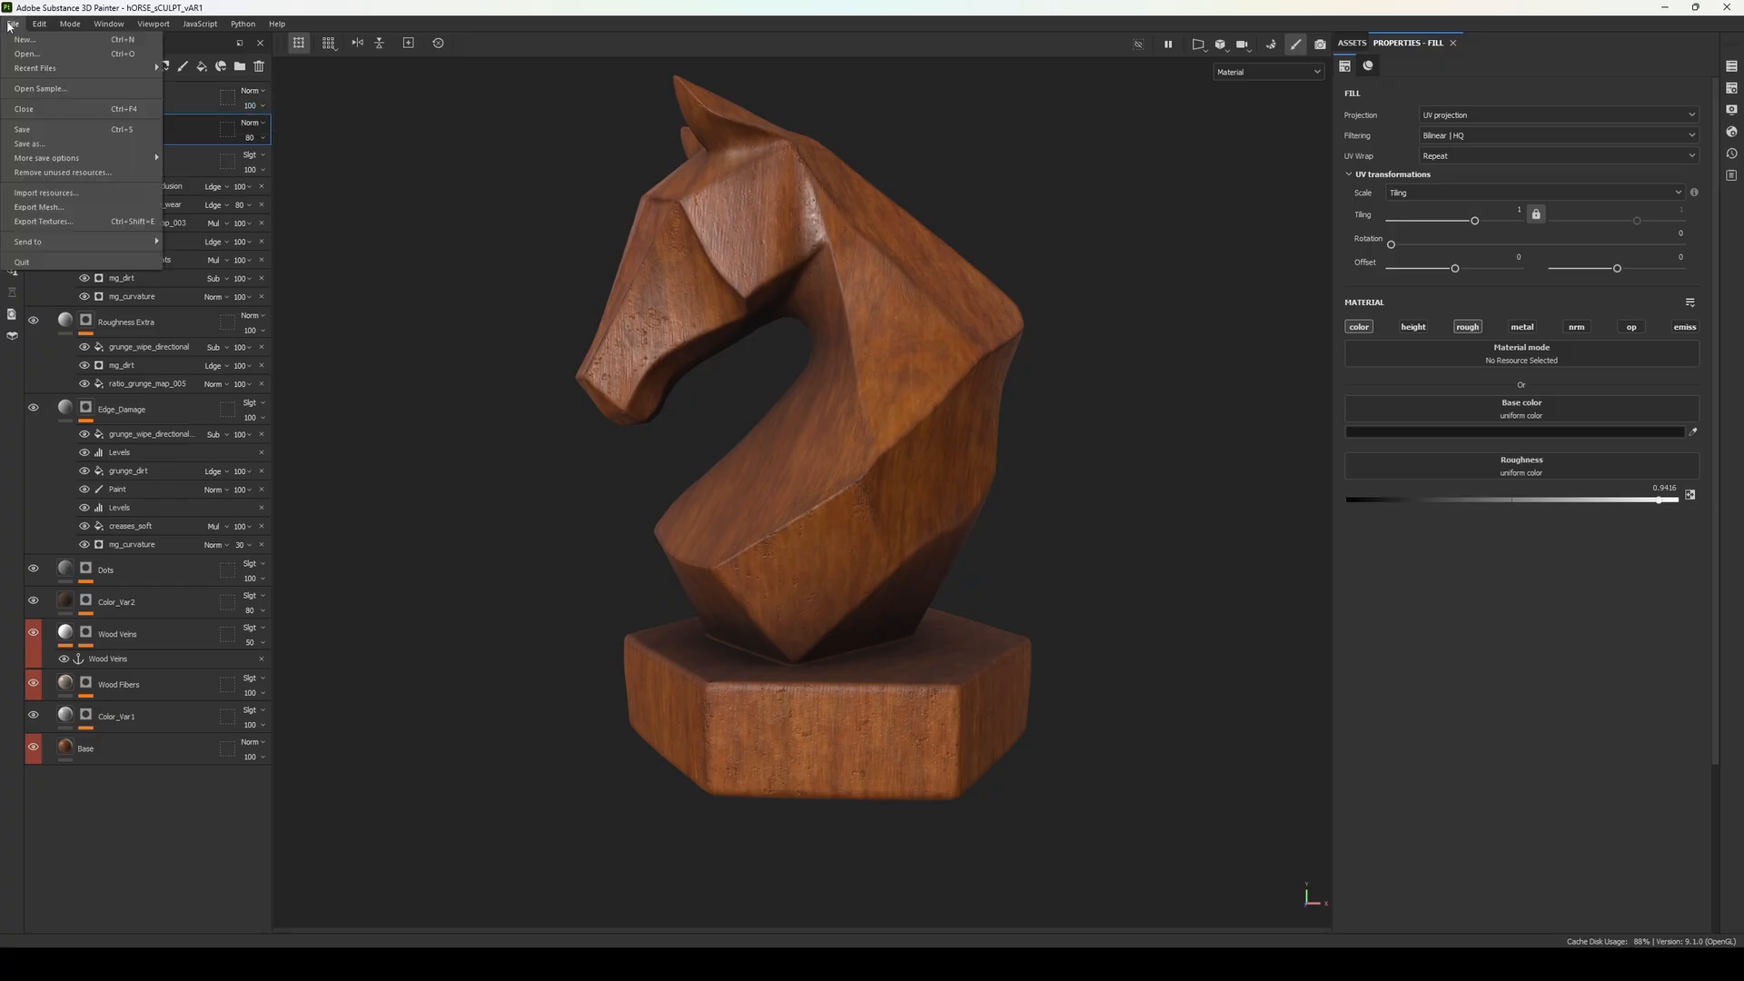
left_click(129, 222)
left_click(598, 250)
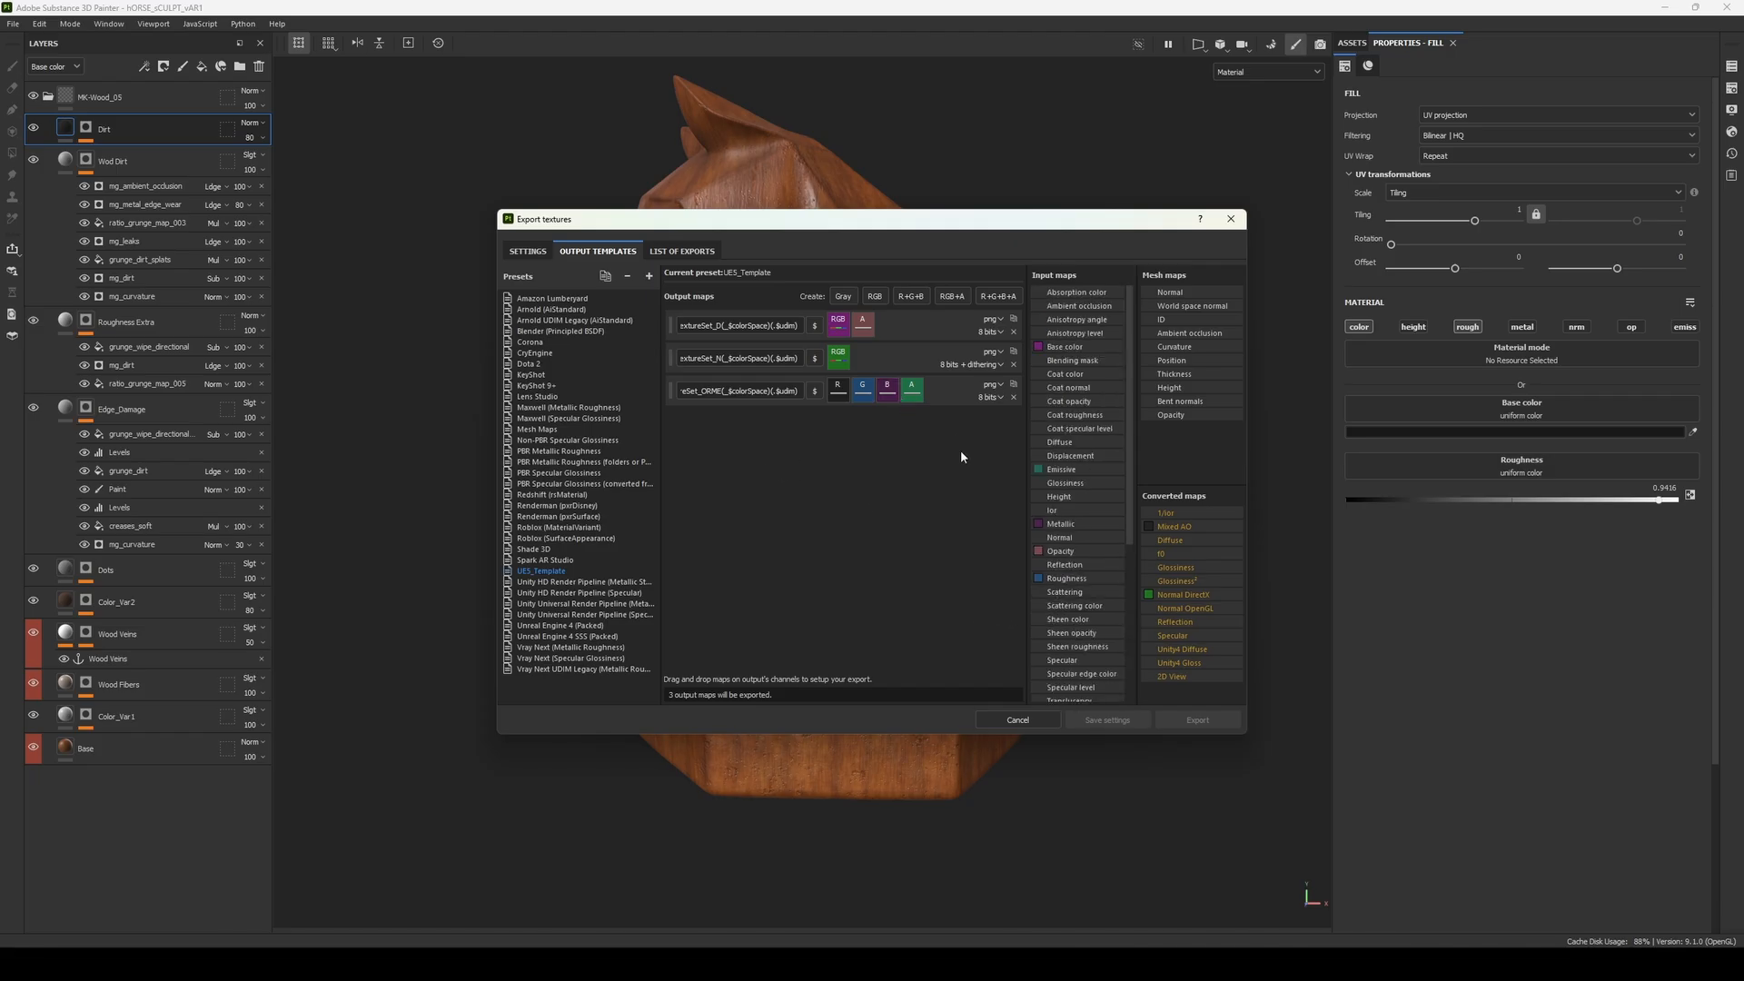
left_click(682, 251)
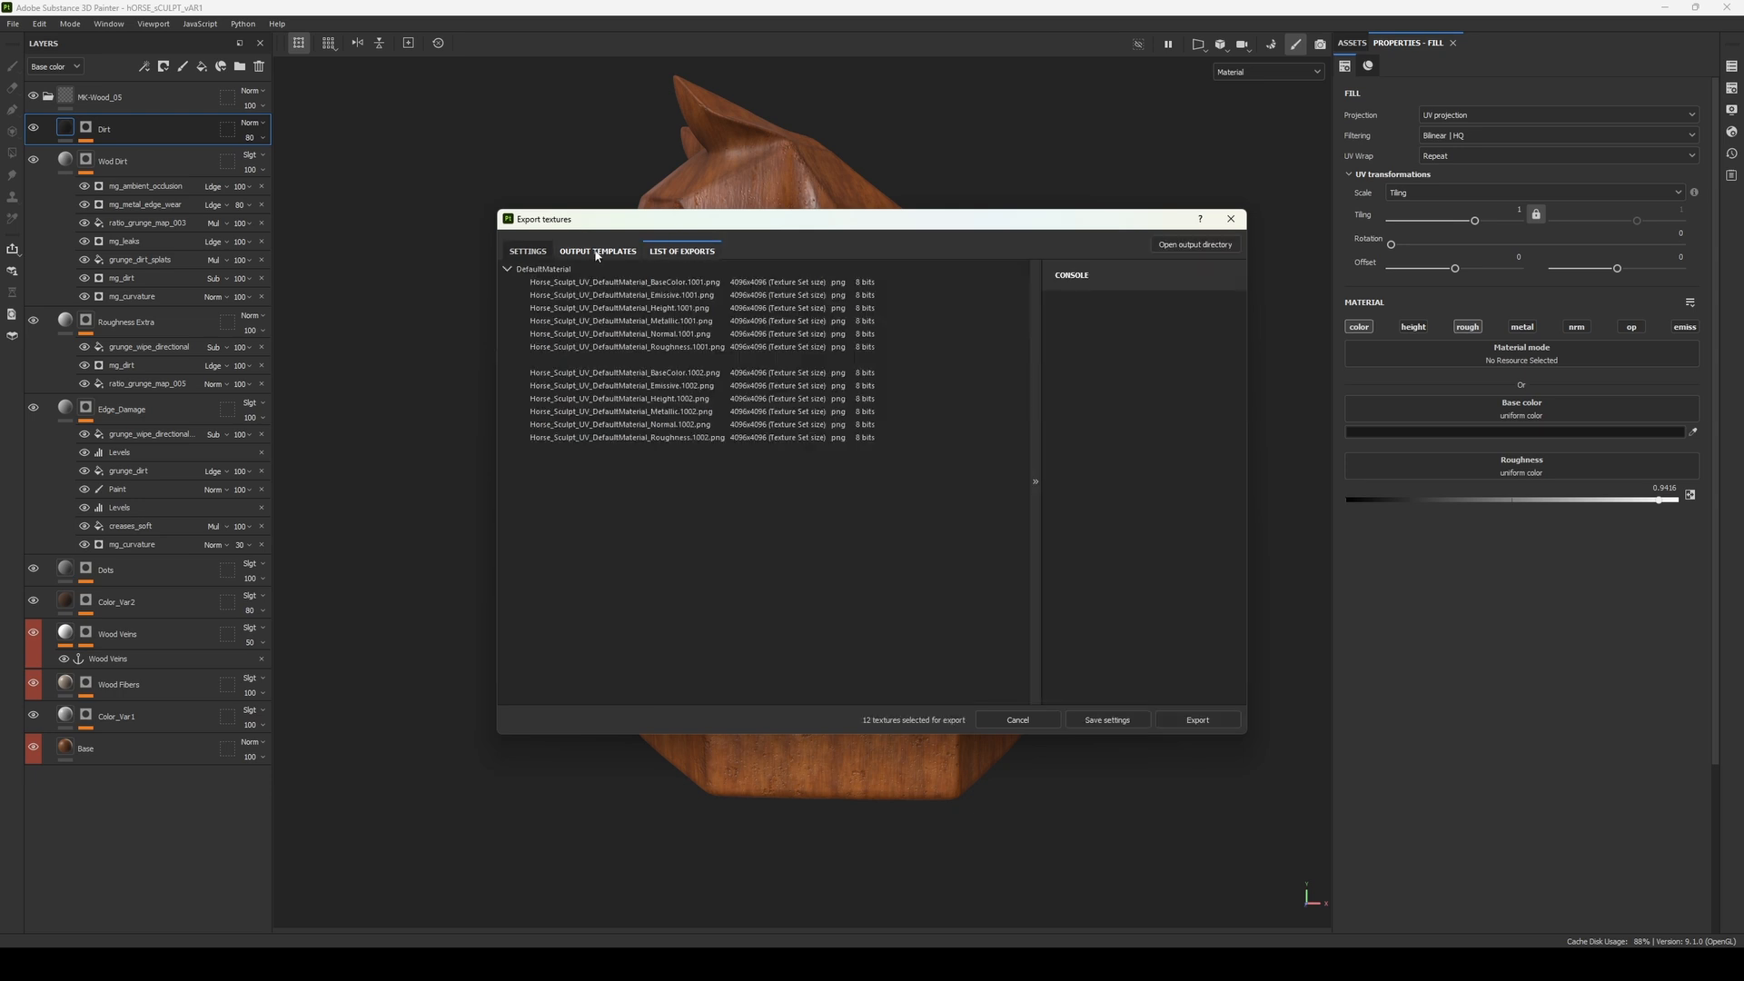
left_click(599, 253)
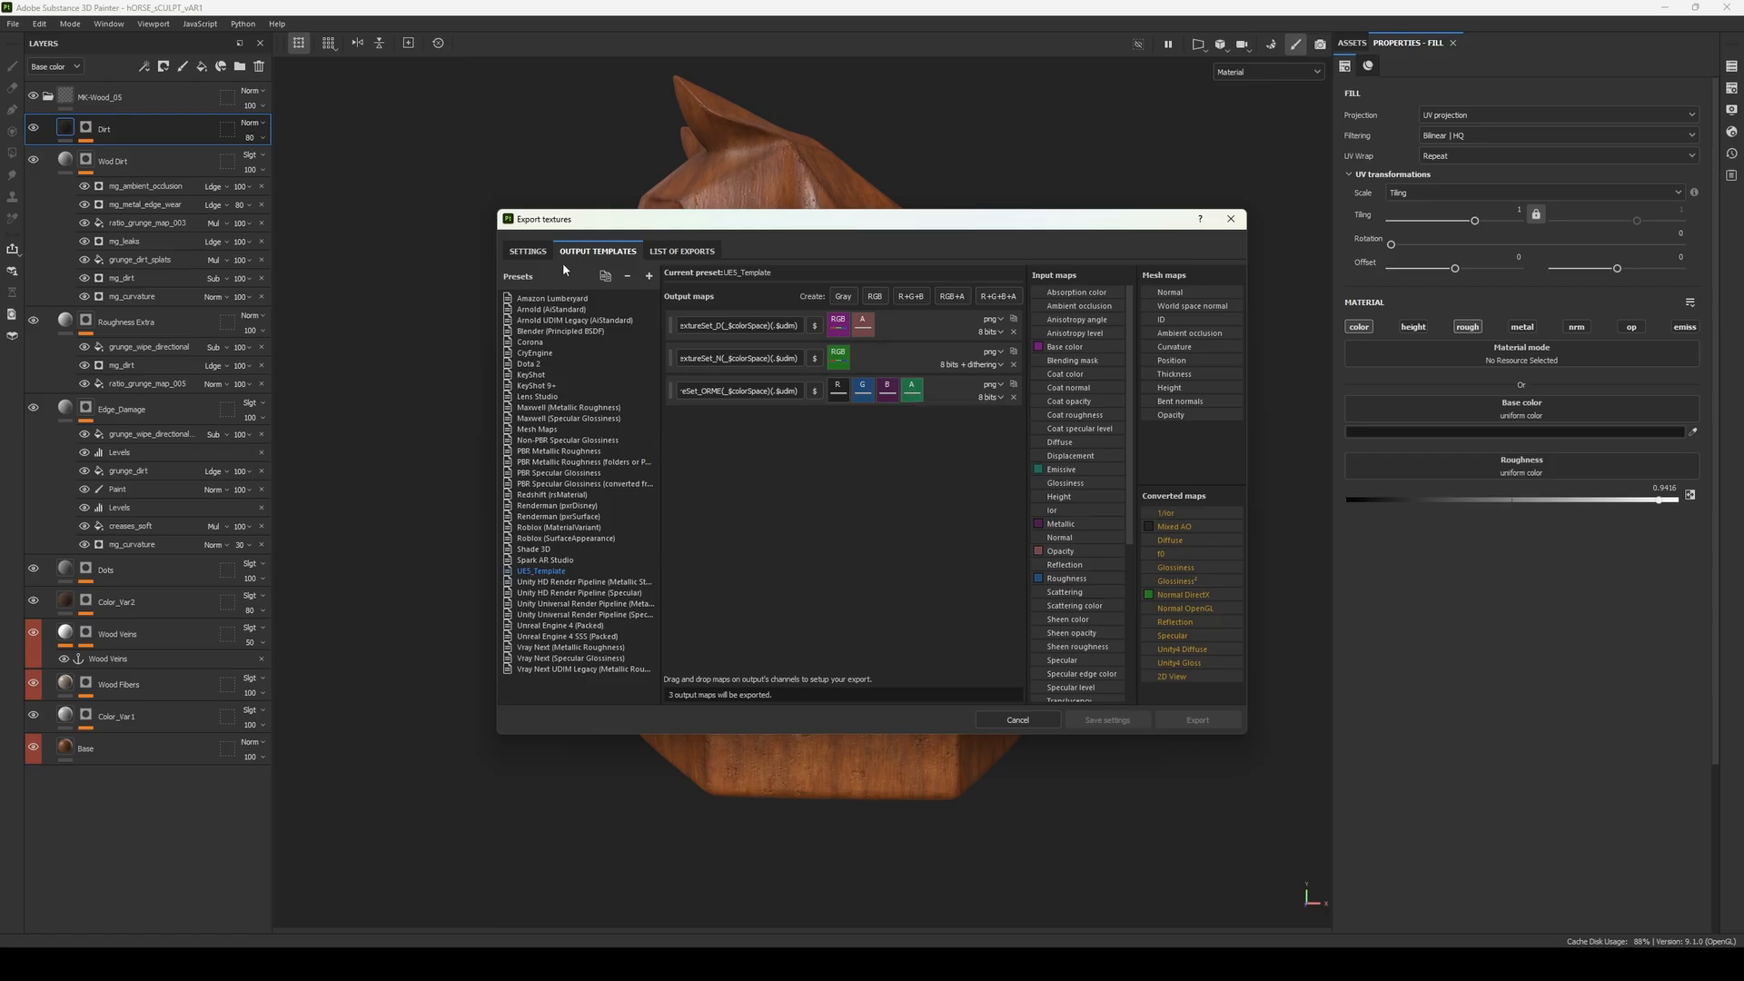
left_click(530, 252)
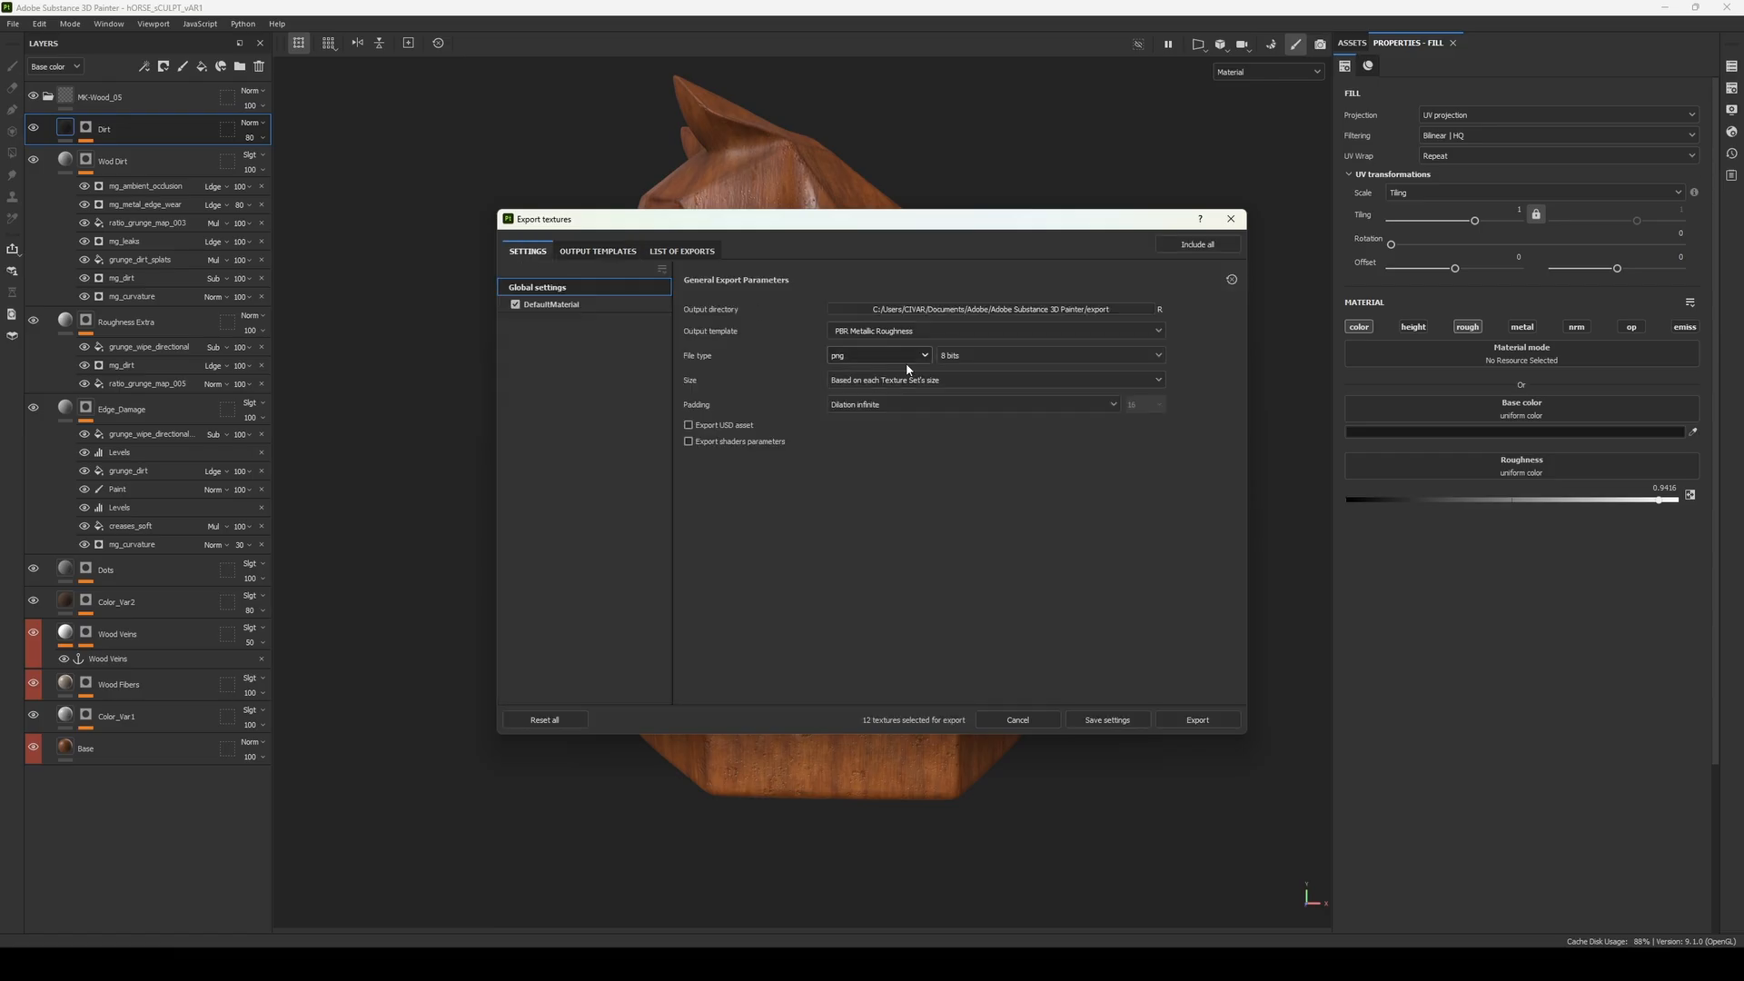
Export the DefaultMaterial textures with the PBR Metallic Roughness template as 8-bit PNG files
left_click(1006, 335)
left_click(1006, 335)
left_click(1195, 721)
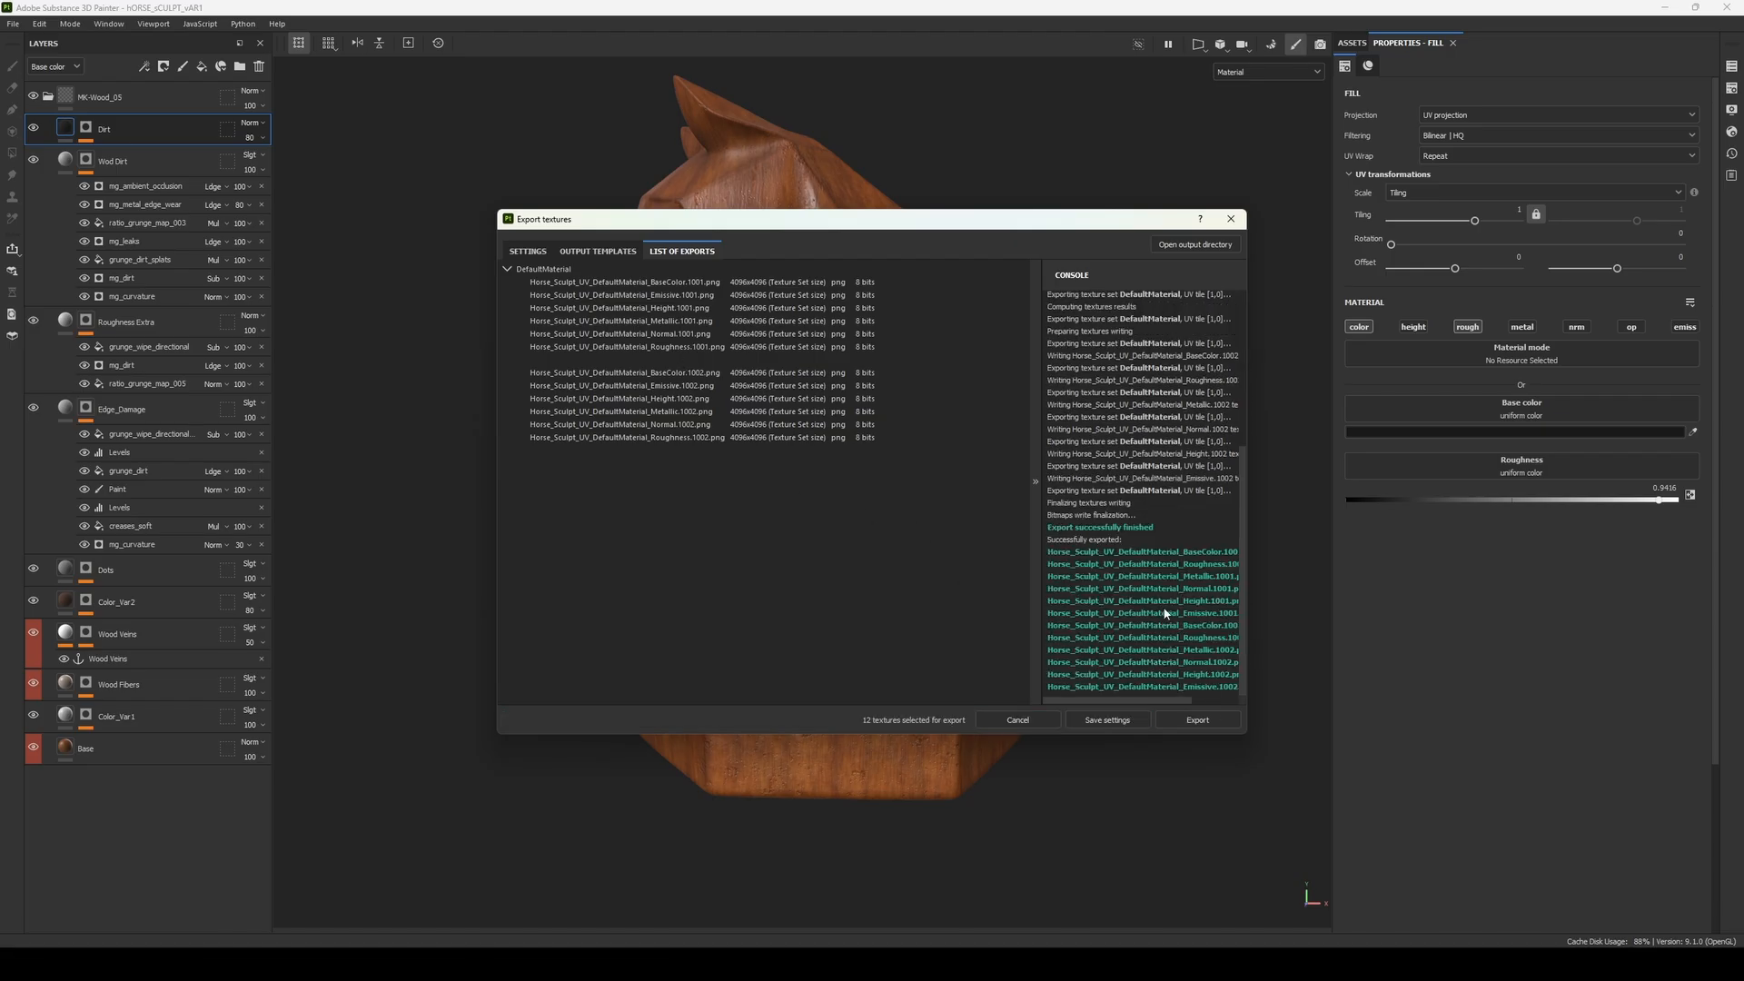
left_click(535, 251)
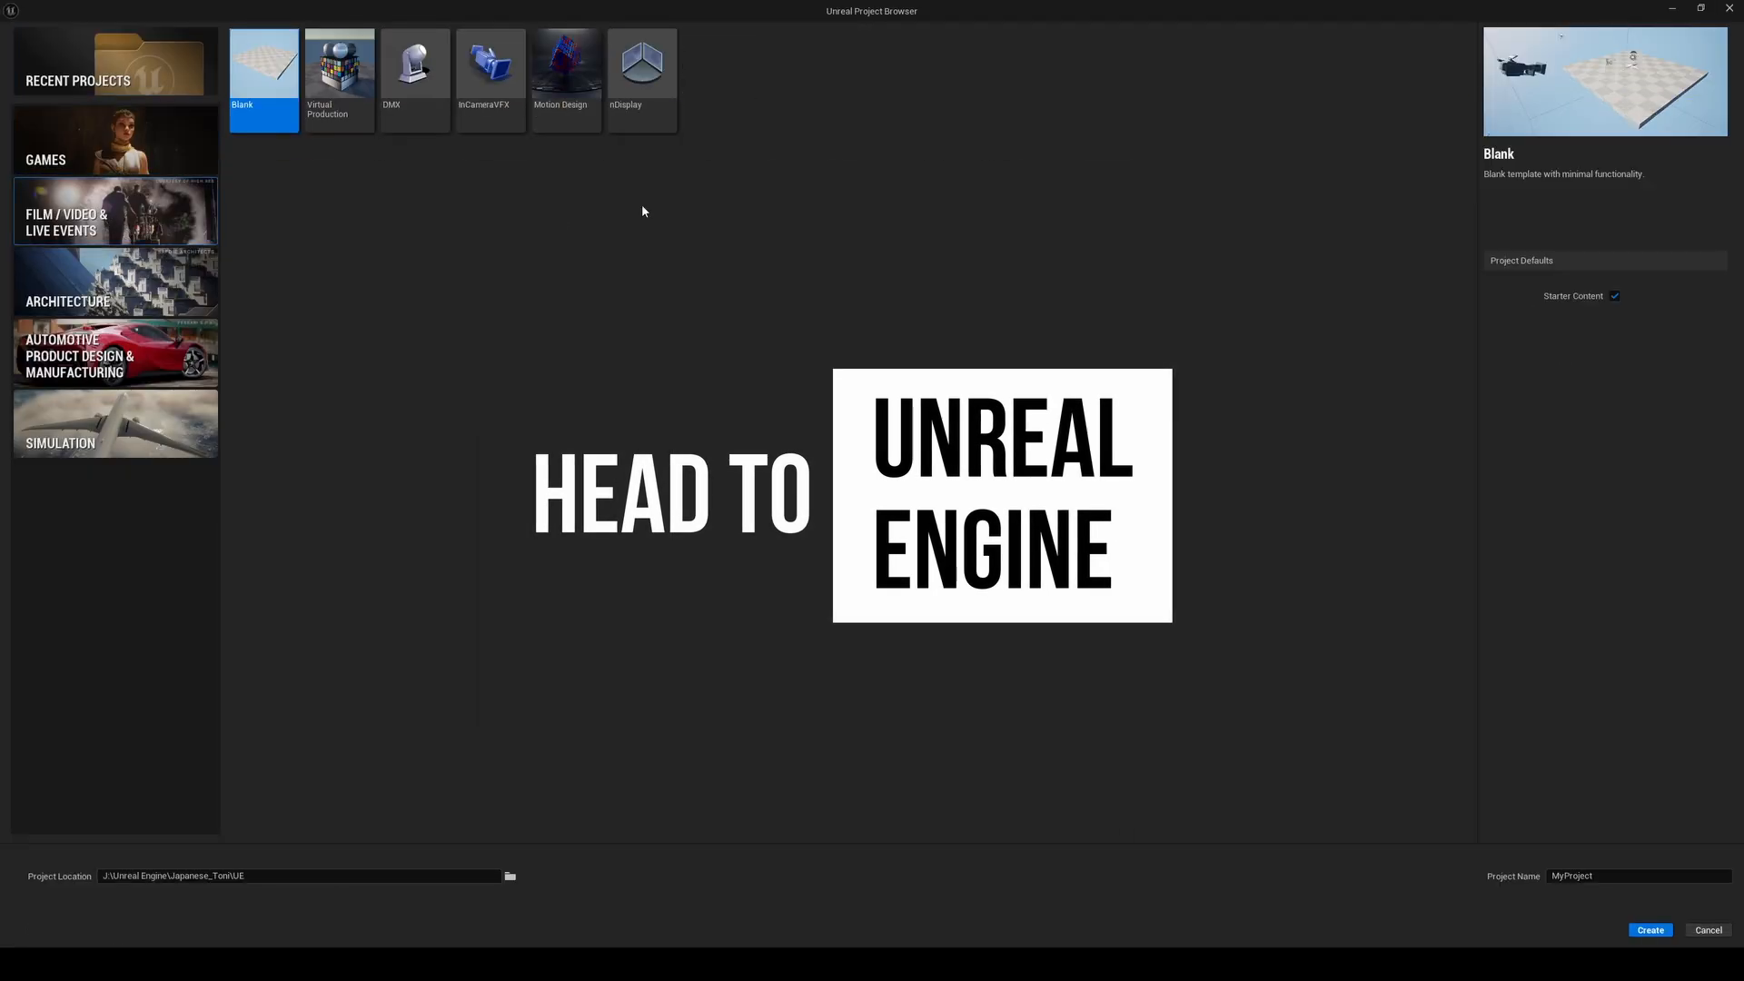
Switch to Unreal Engine and create a Motion Design project named Horse_Sculpt in a new UE folder inside Unreal Engine\Hunyuan
left_click(564, 76)
left_click(509, 875)
left_click(255, 39)
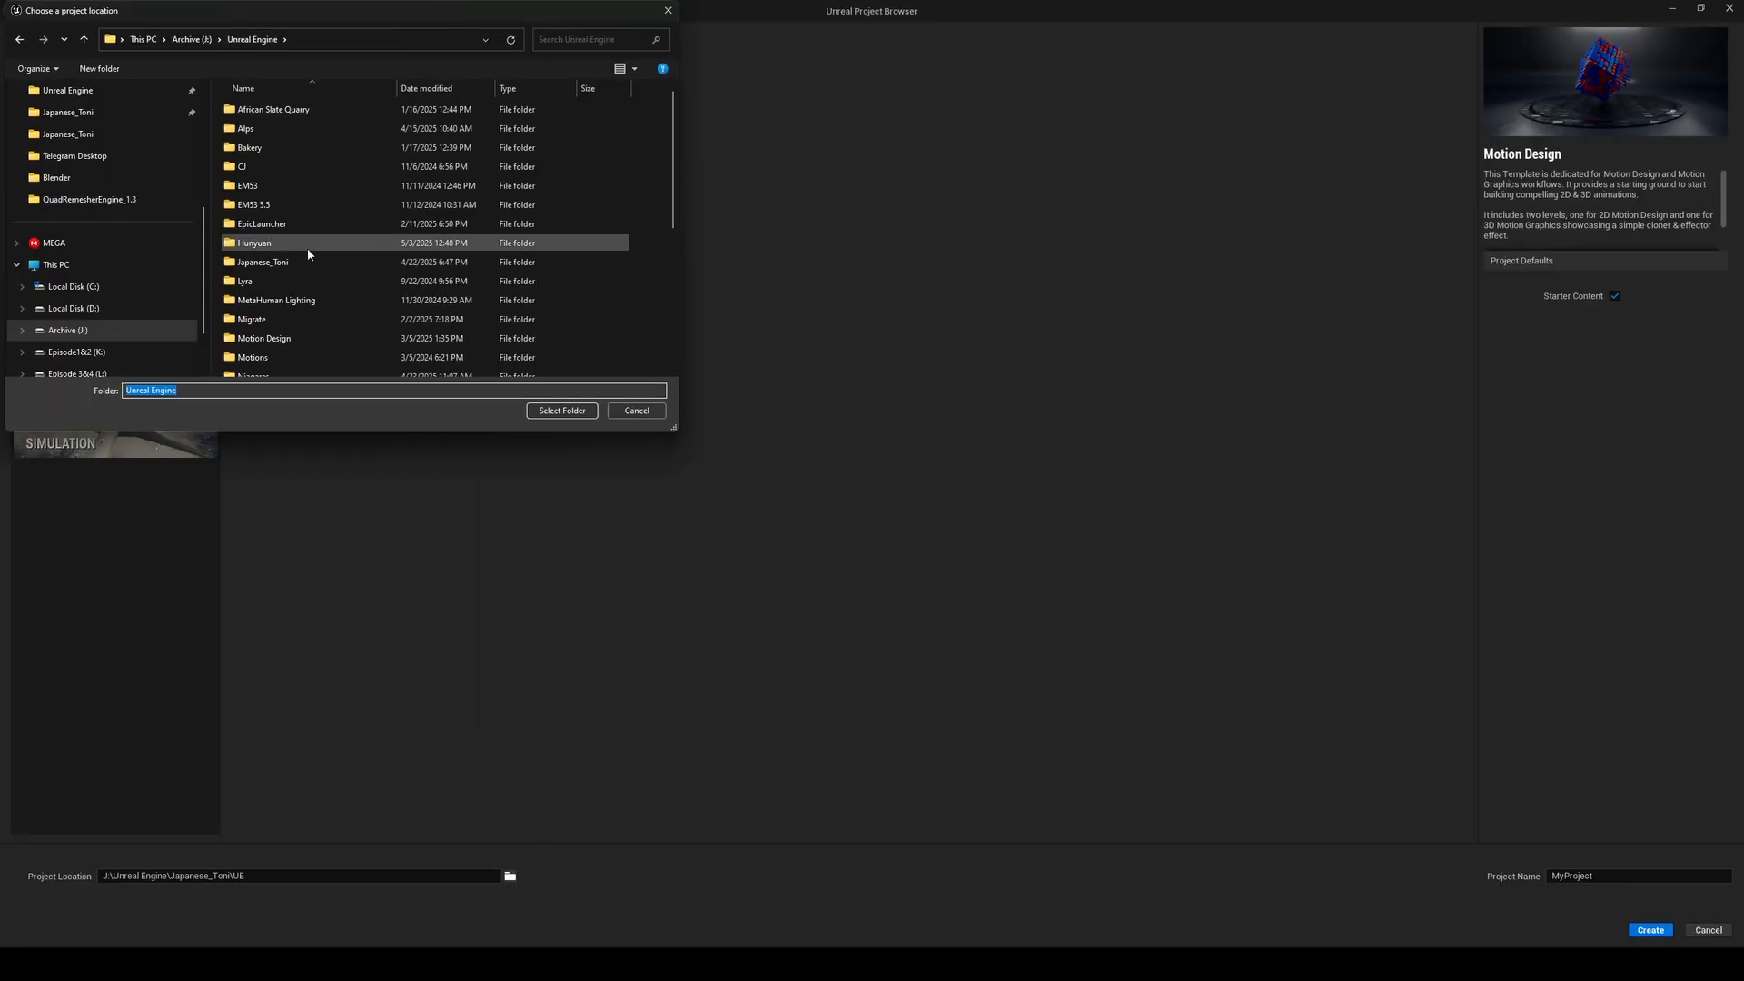
double_click(263, 191)
right_click(298, 247)
mouse_move(381, 376)
left_click(457, 381)
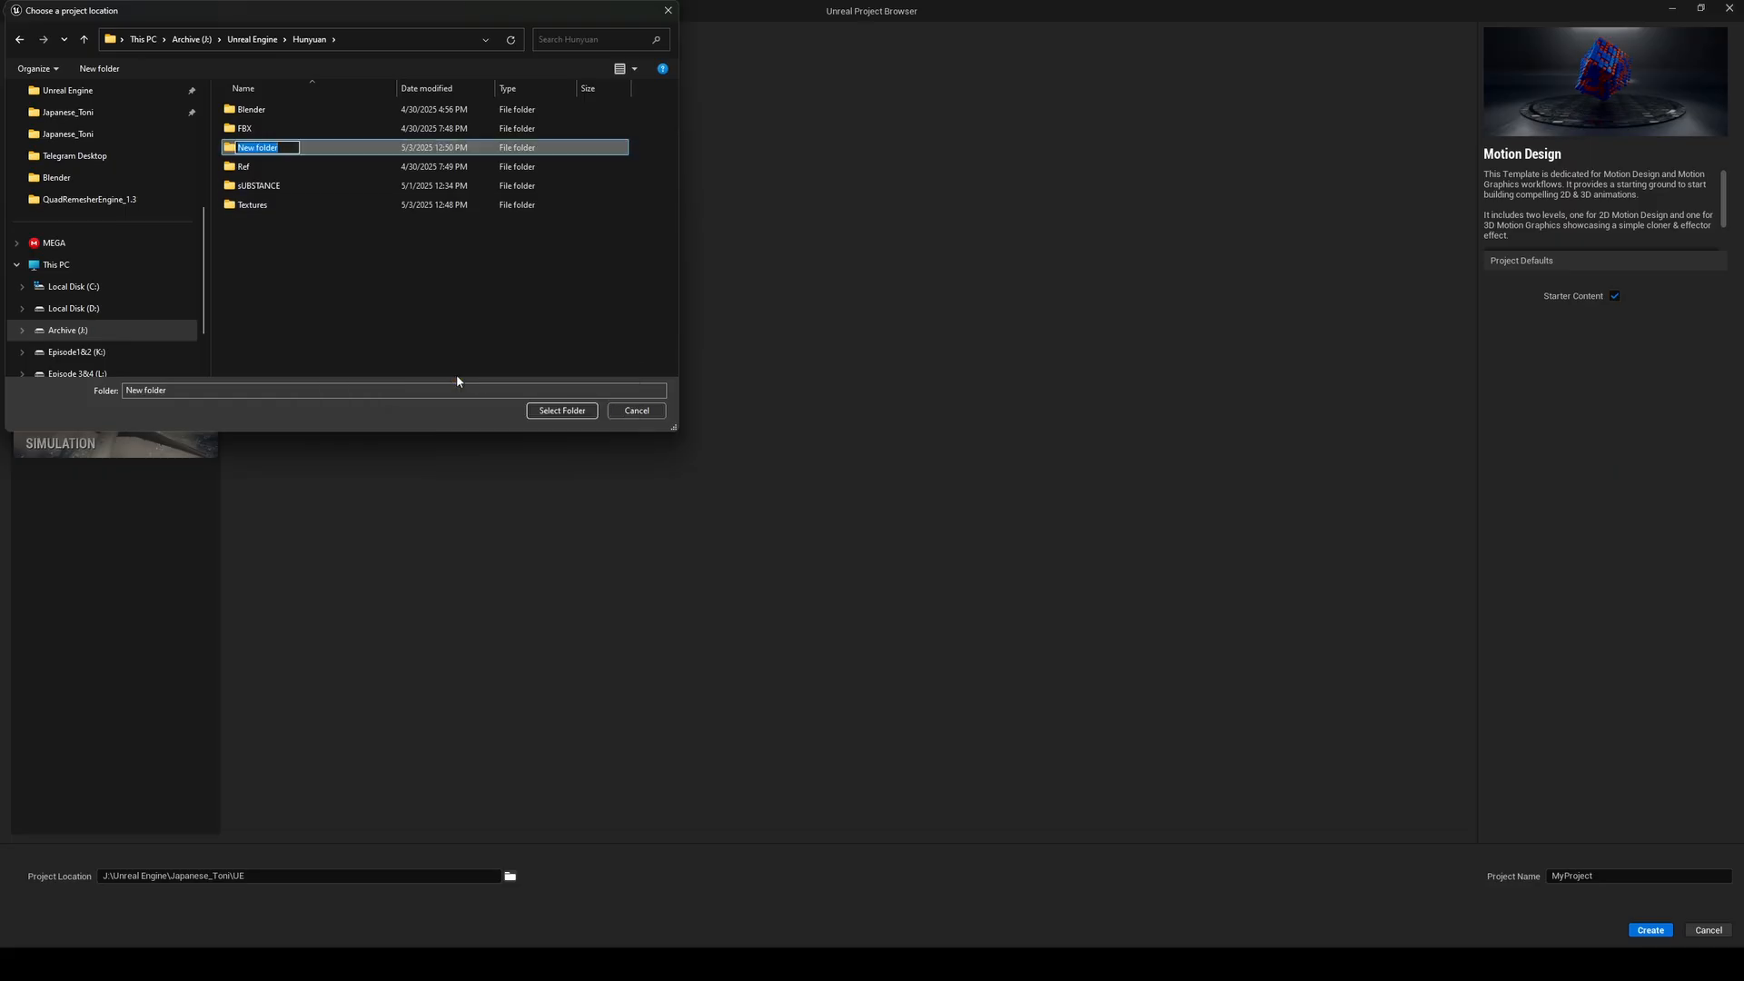
left_click(550, 411)
left_click(1609, 878)
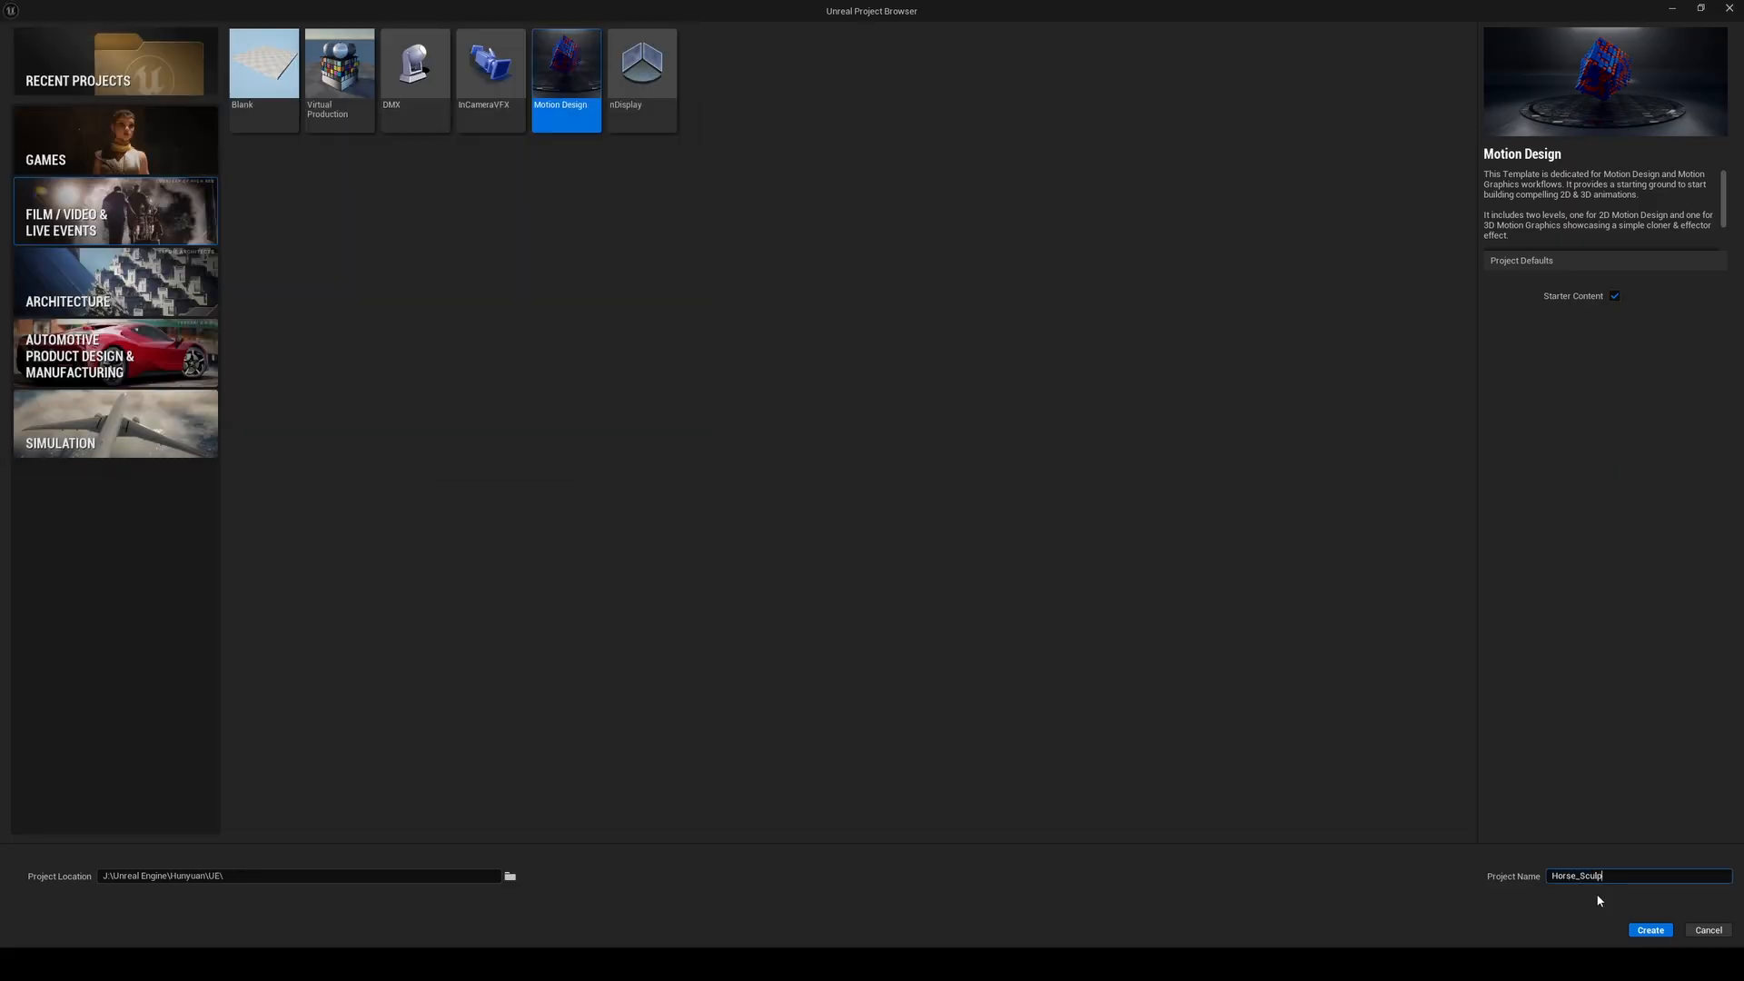
left_click(1651, 930)
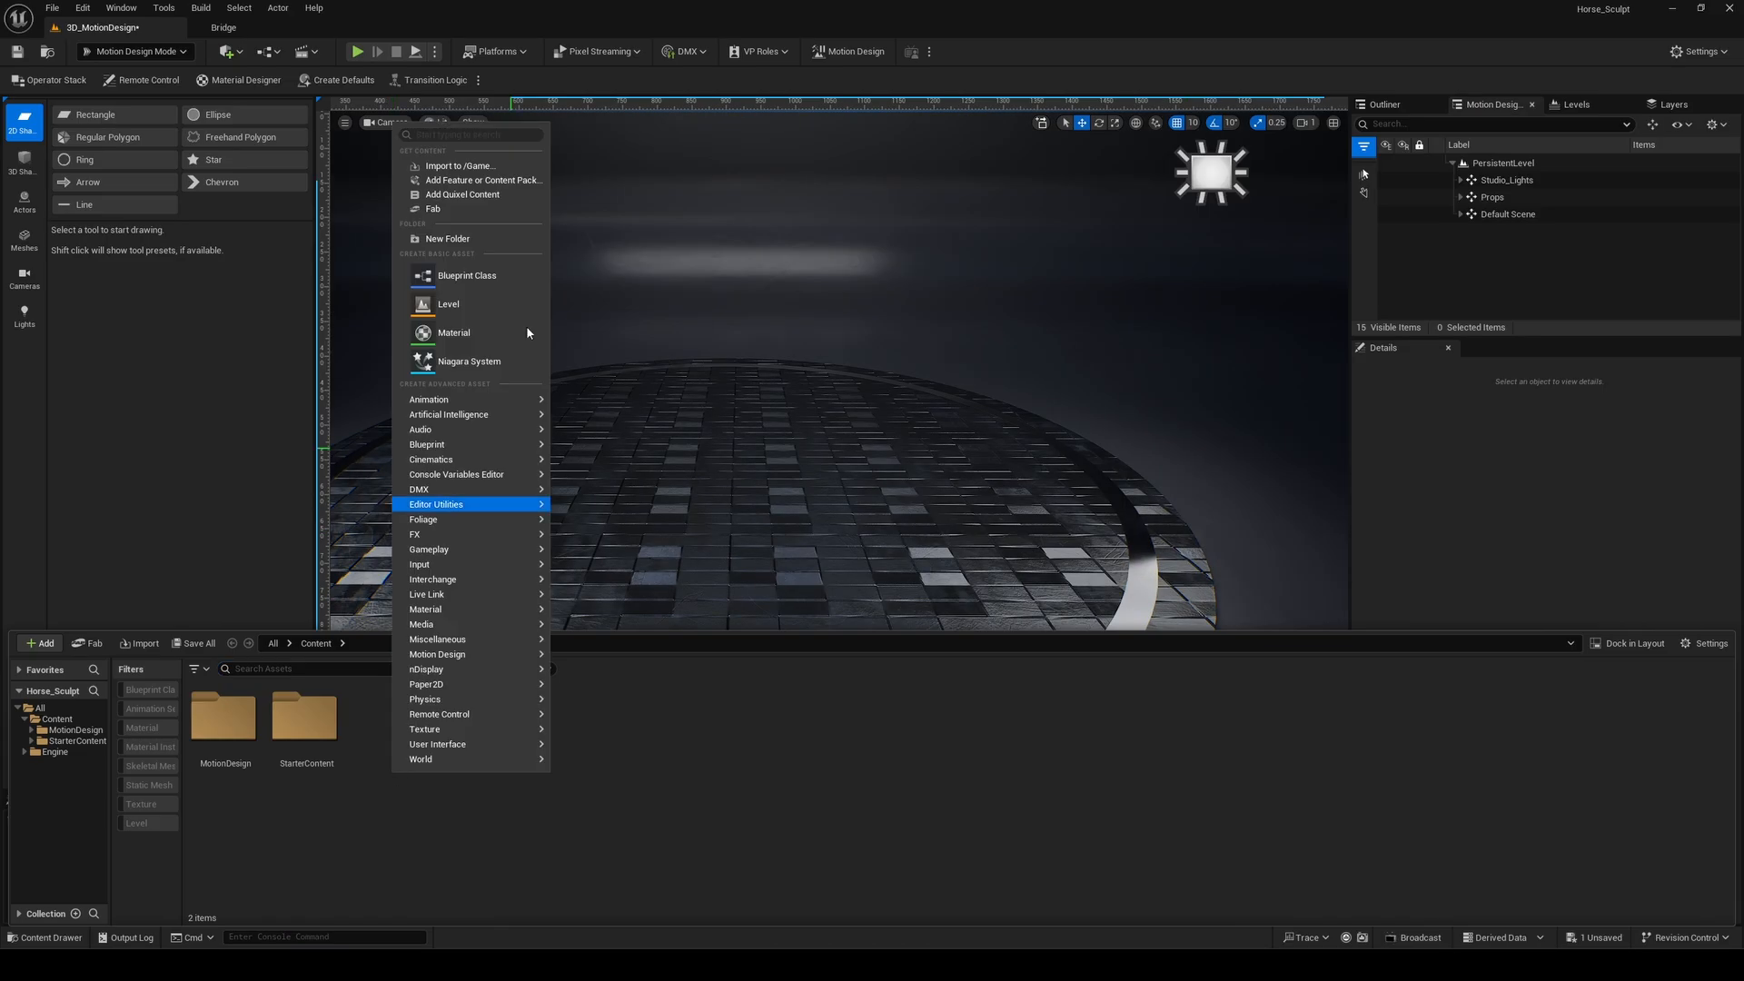
Create a Horse_Sculpt content folder and import Horse_Sculpt_UV.fbx into it with its materials imported as material assets
right_click(393, 843)
left_click(455, 275)
left_click(309, 39)
double_click(282, 127)
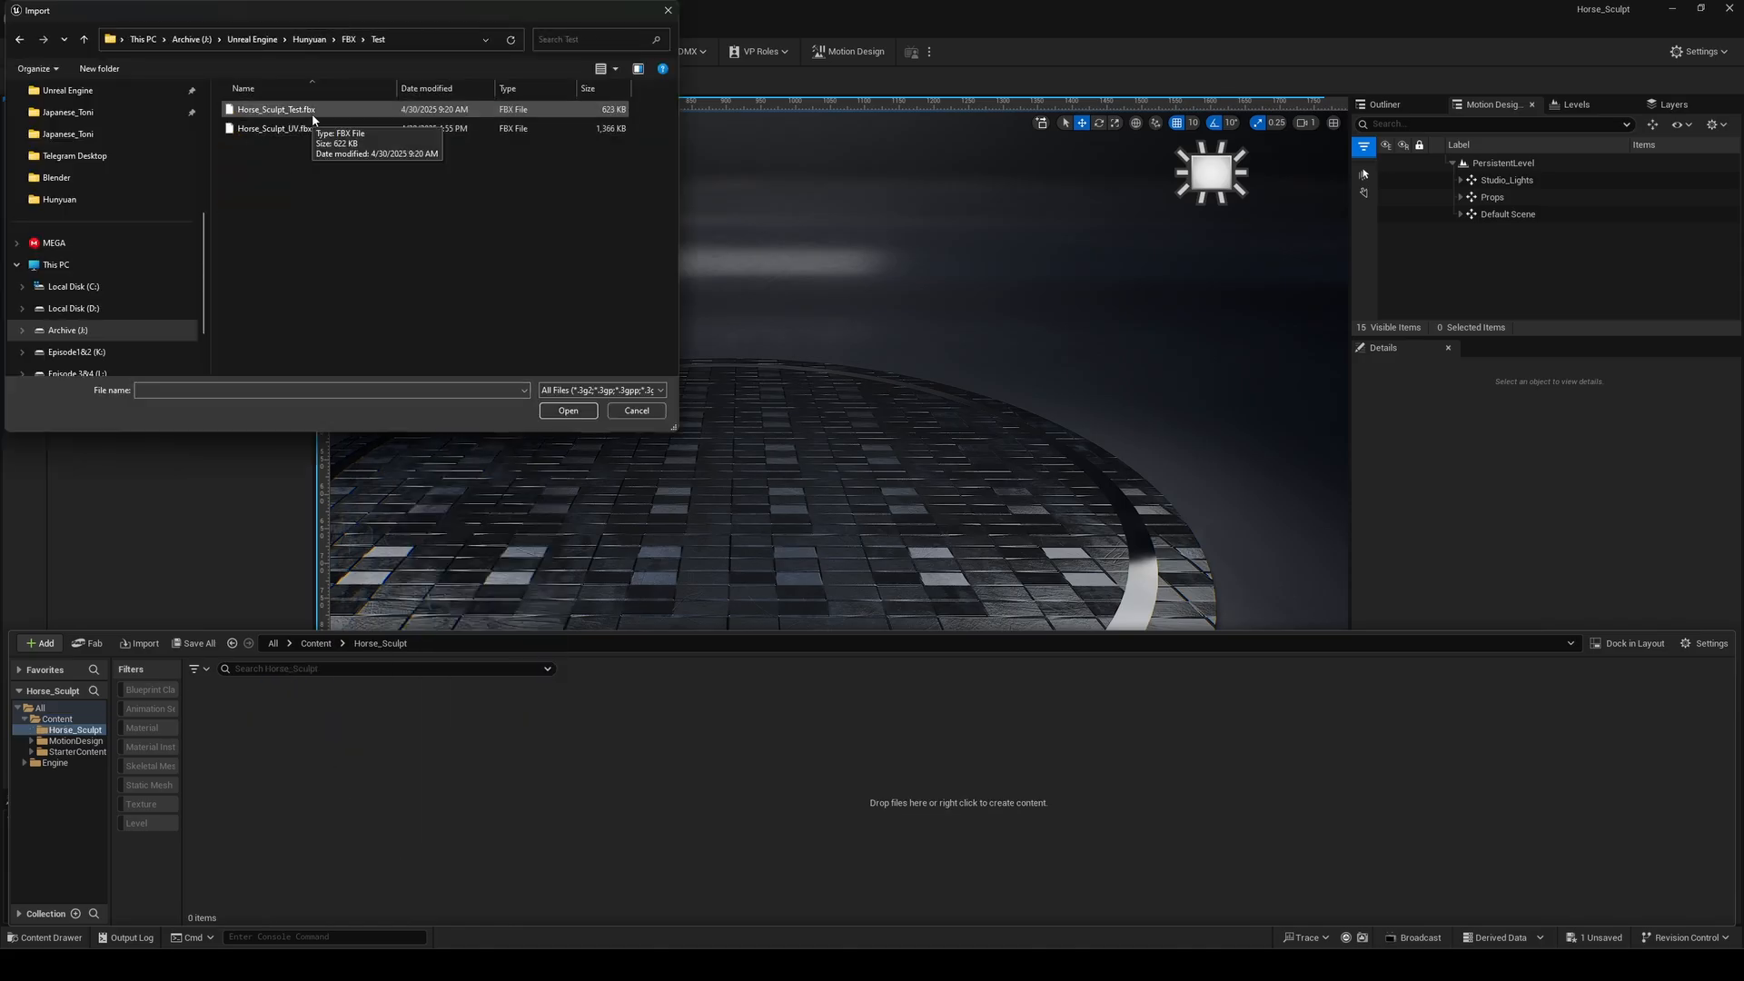
left_click(313, 129)
left_click(568, 411)
left_click(850, 403)
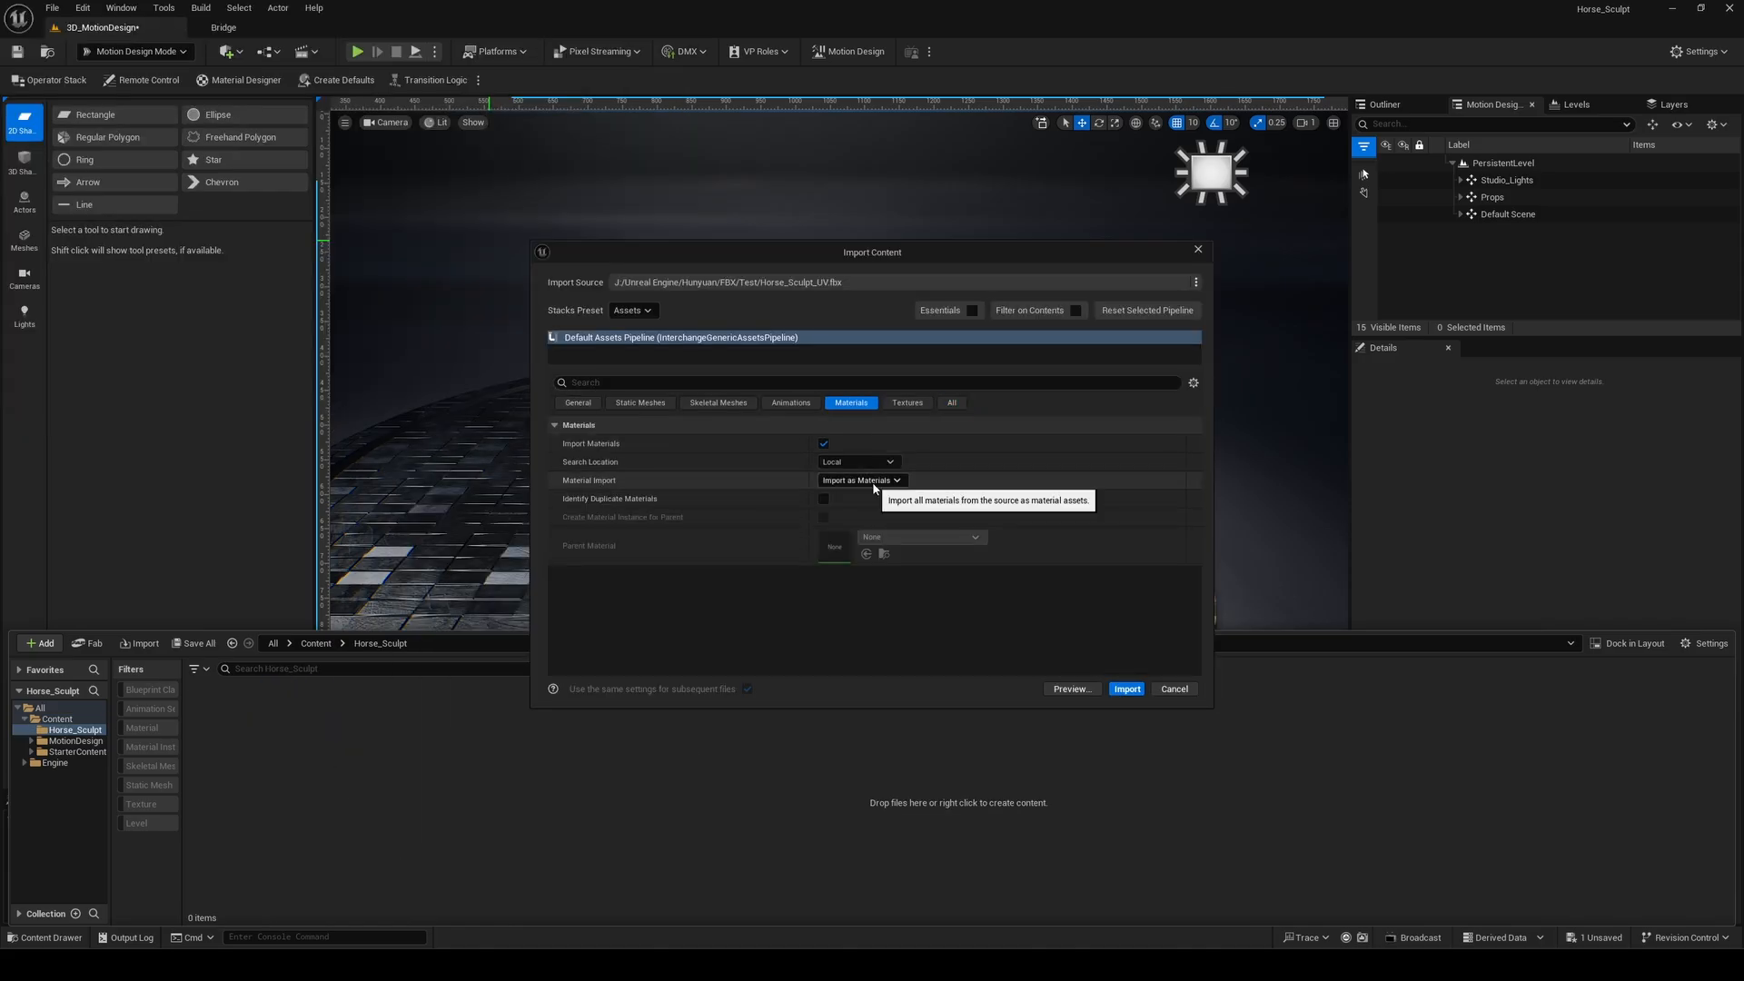
left_click(946, 402)
left_click(1128, 690)
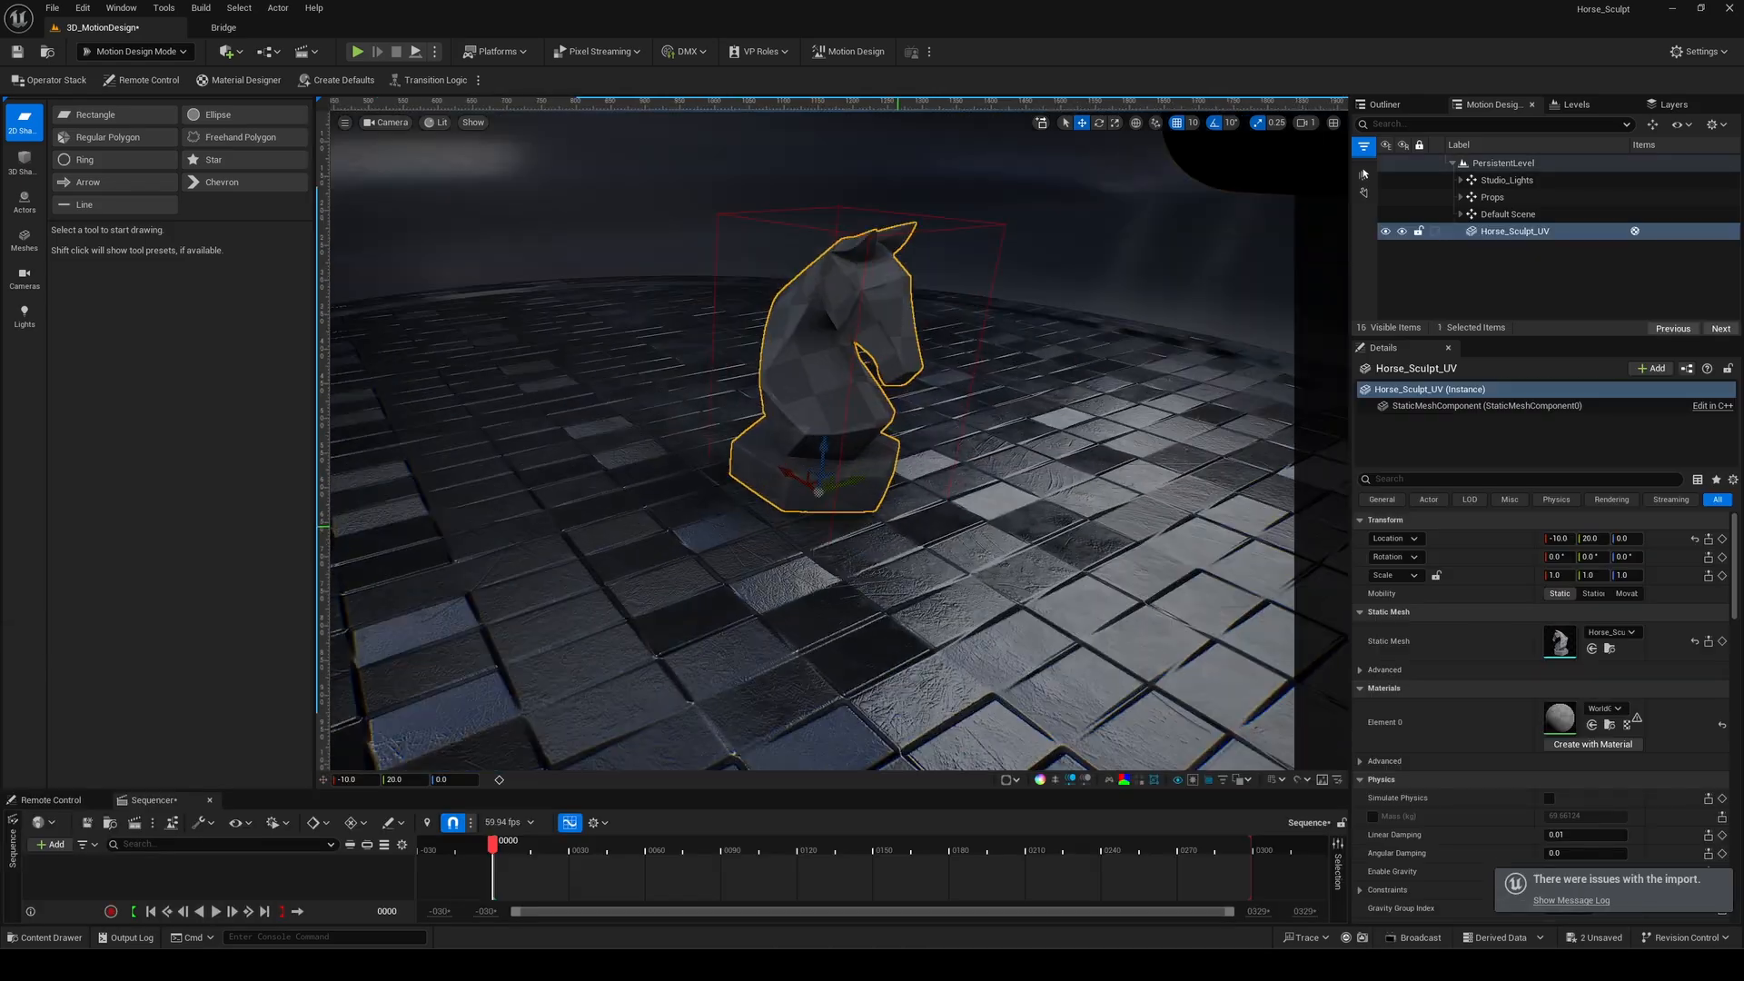
Enable virtual texture support and virtual texture lightmaps in the project's rendering settings
left_click(81, 8)
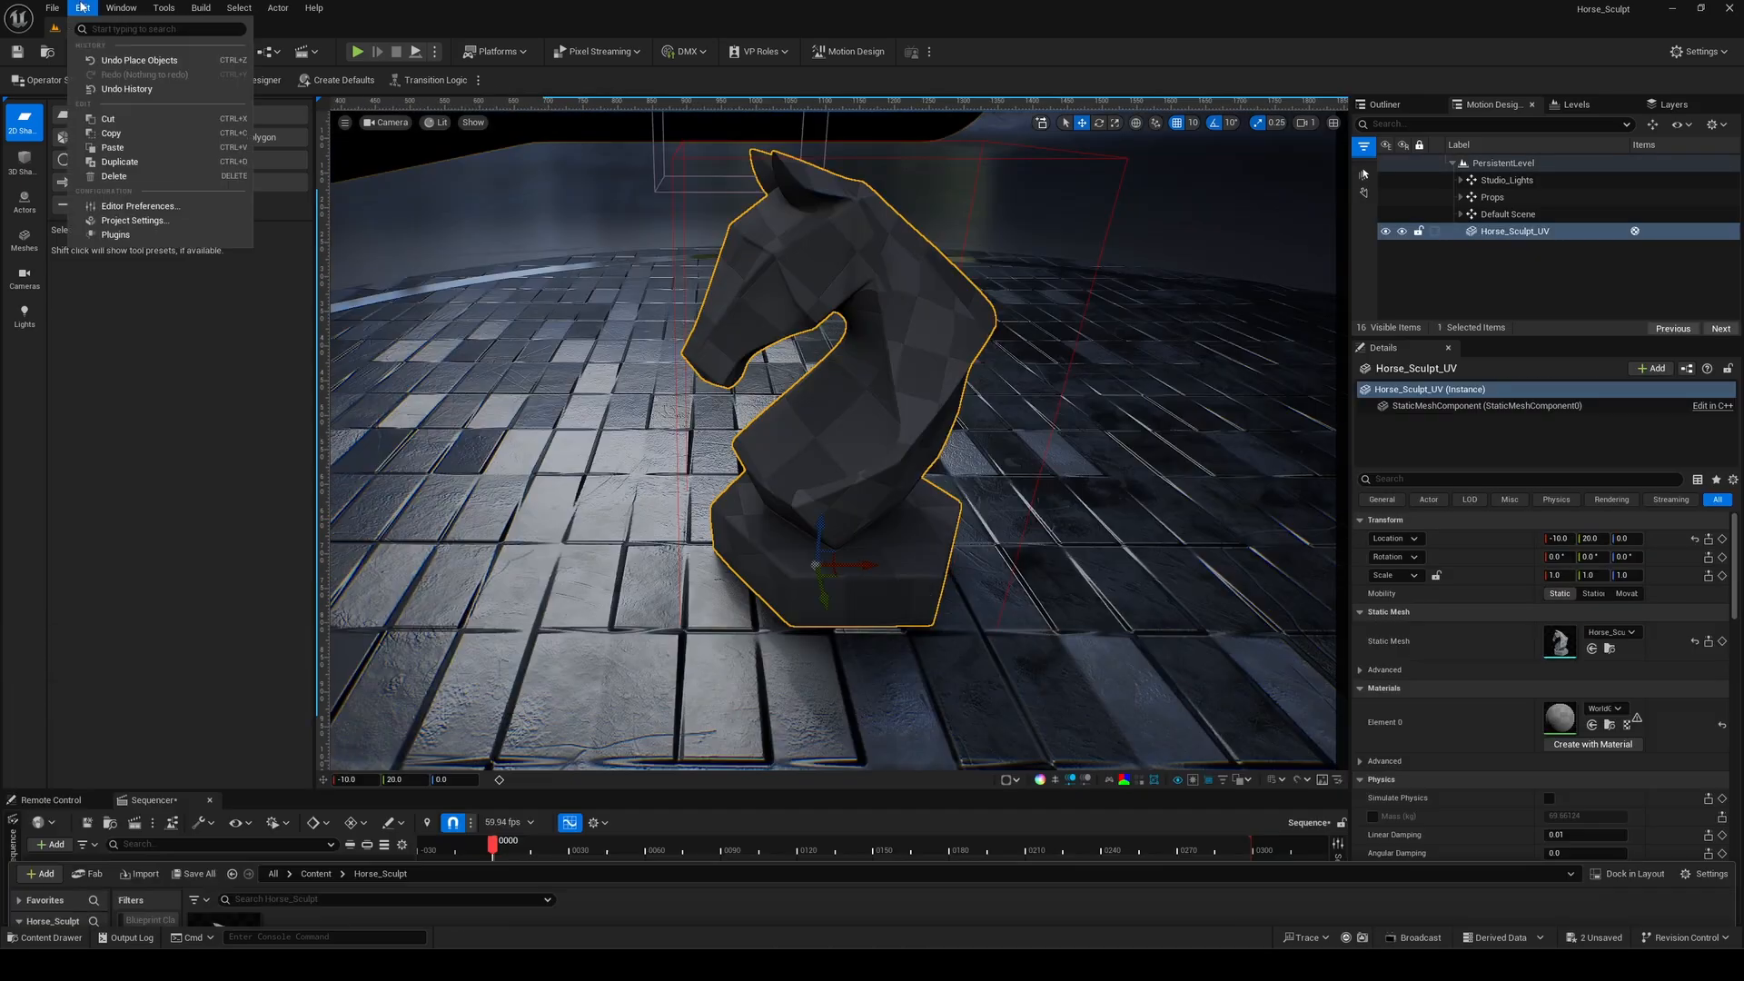
left_click(161, 220)
scroll(275, 804, "down", 3)
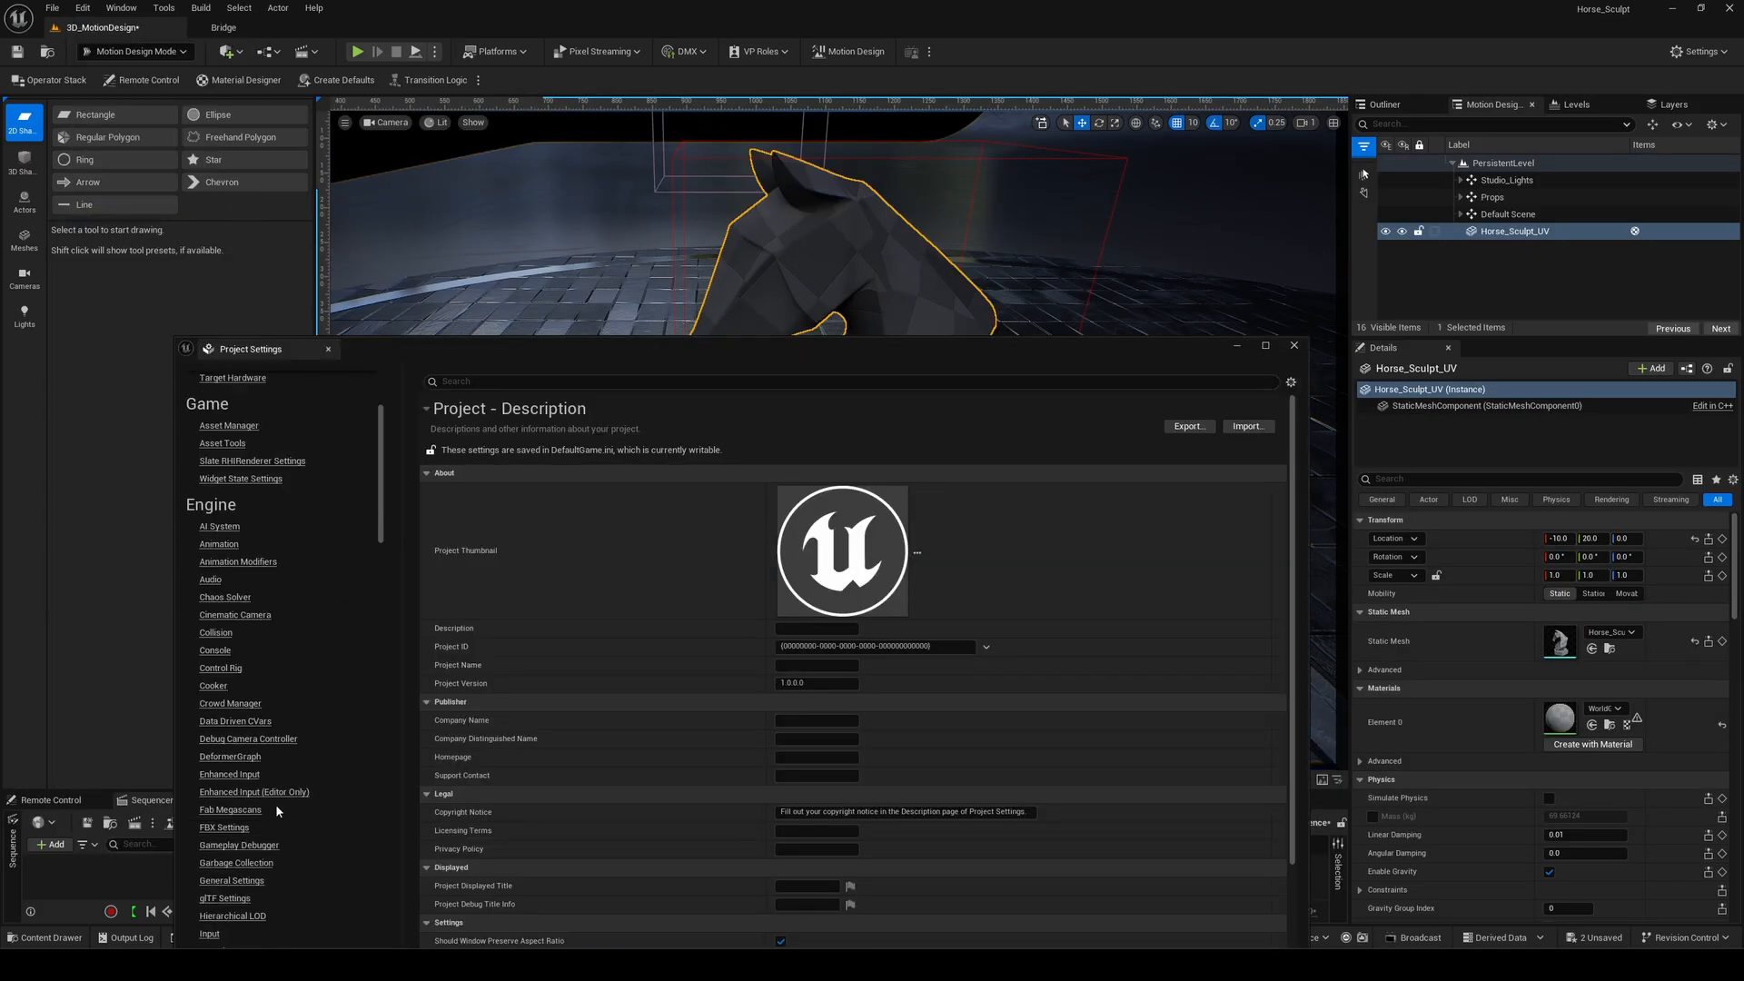
scroll(275, 804, "down", 10)
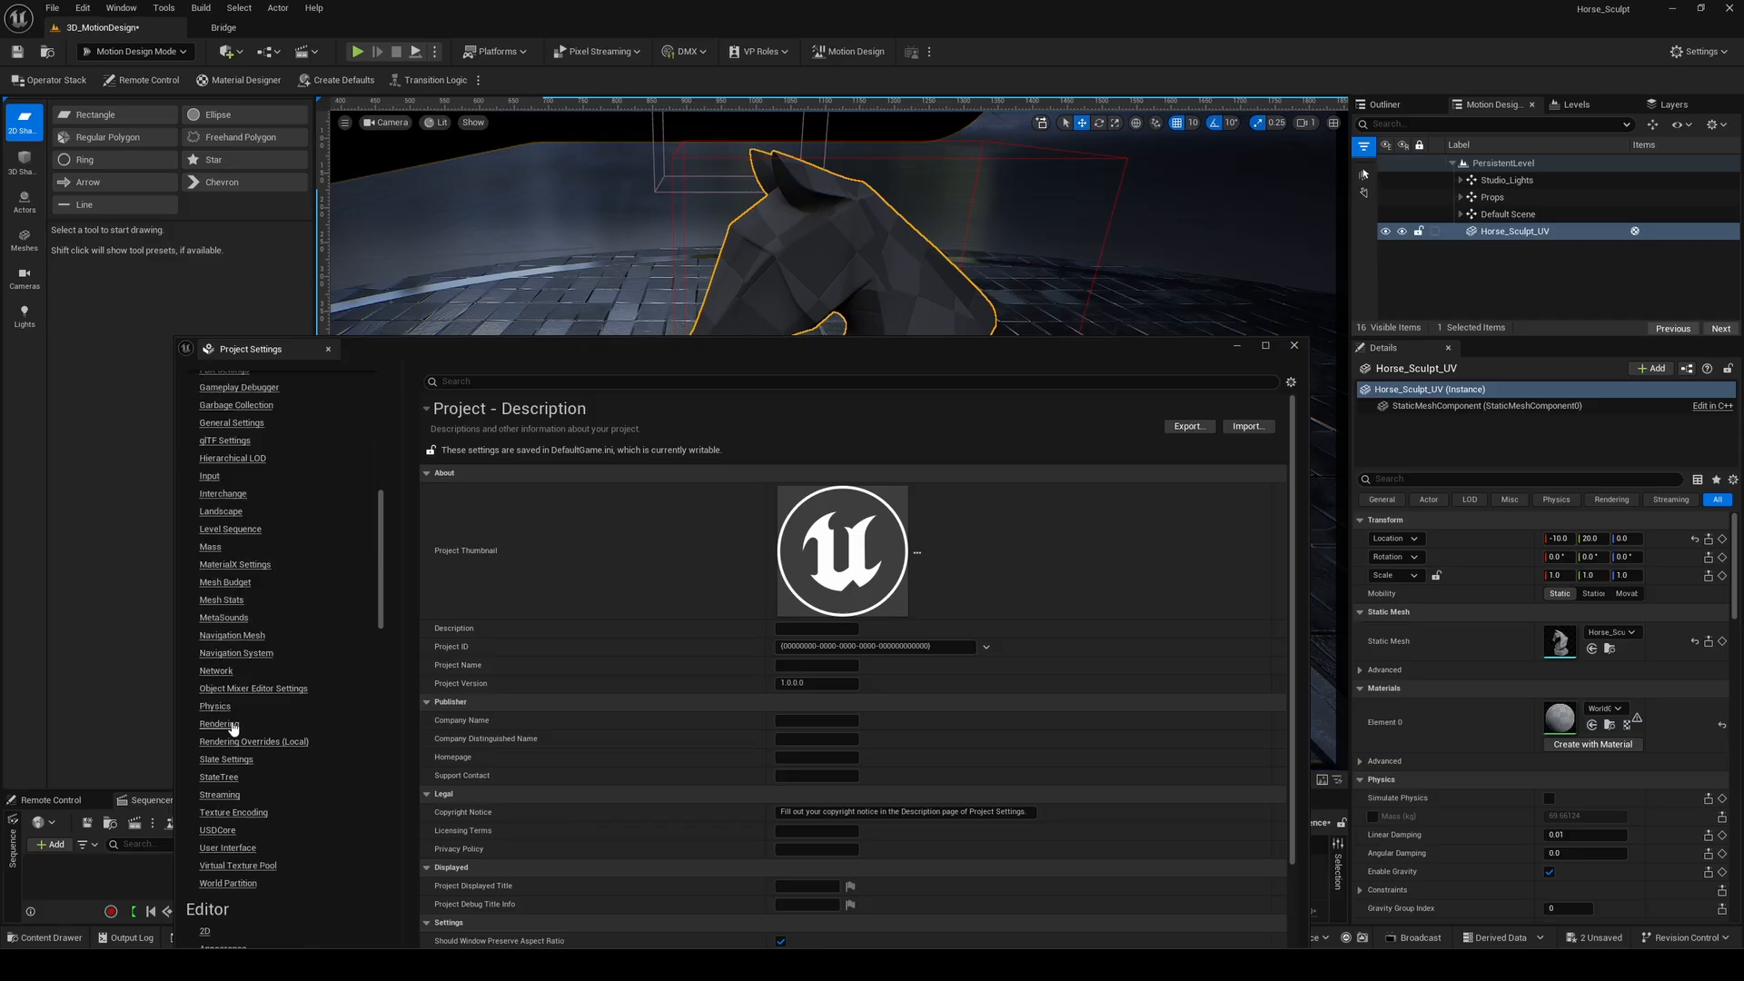
left_click(219, 724)
scroll(754, 682, "down", 10)
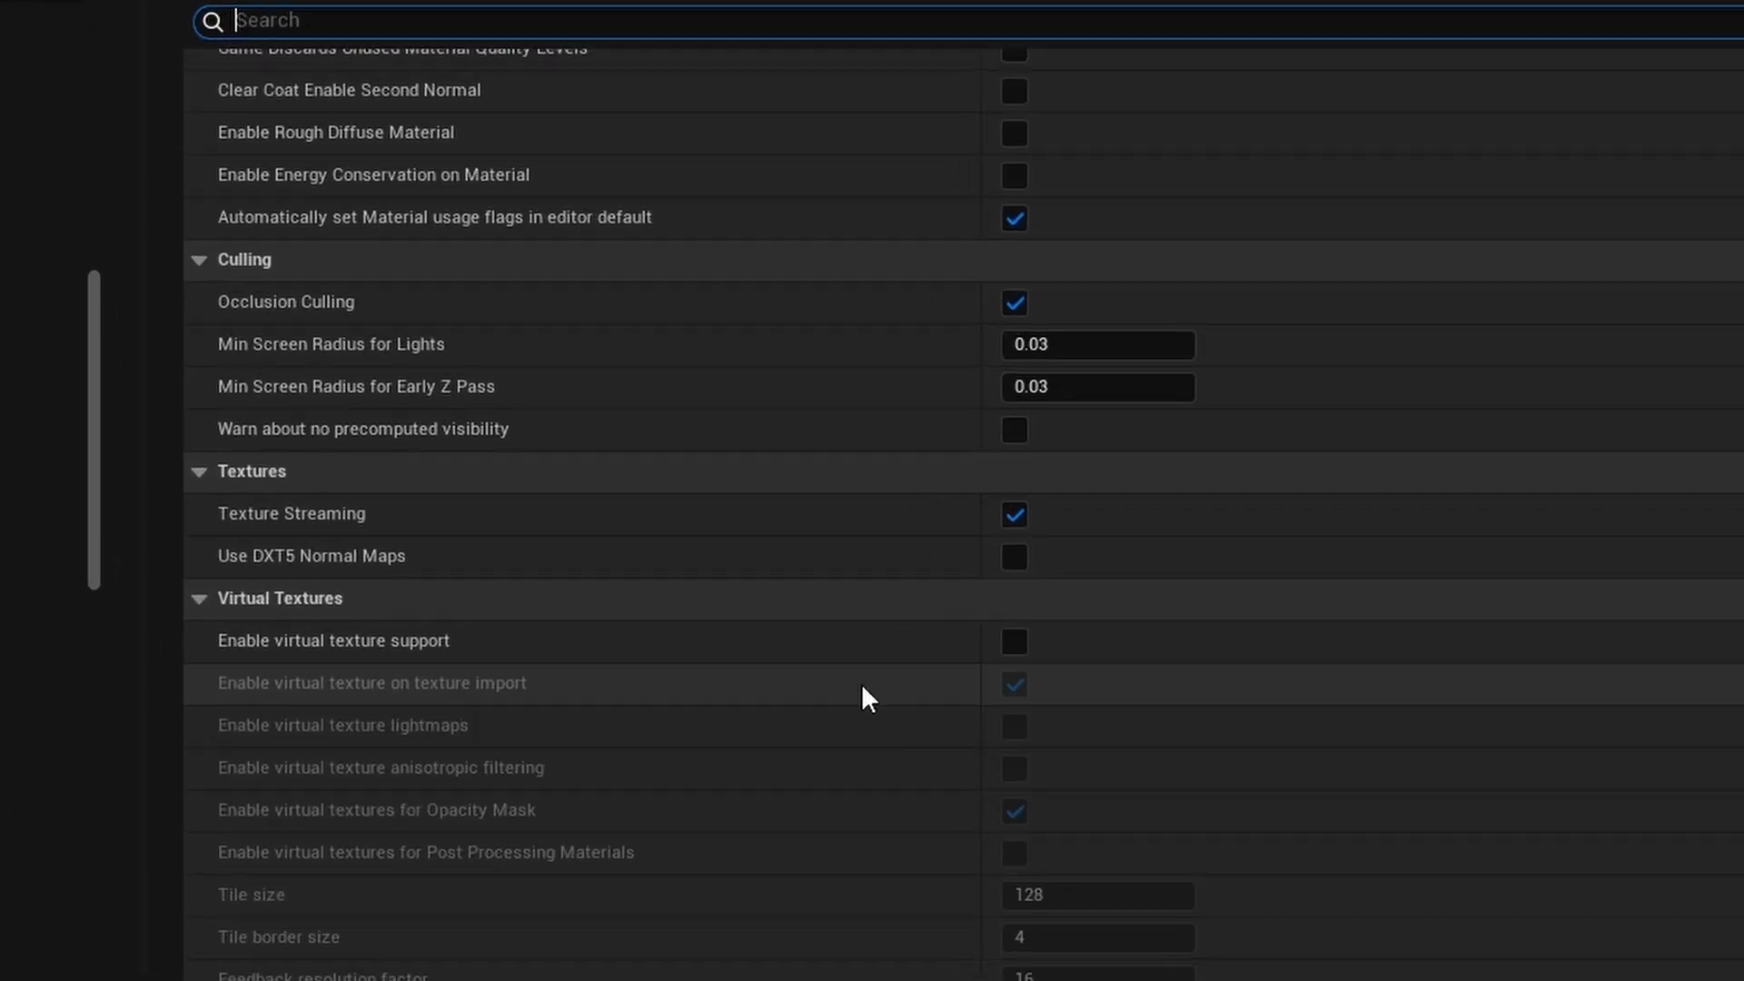
left_click(780, 825)
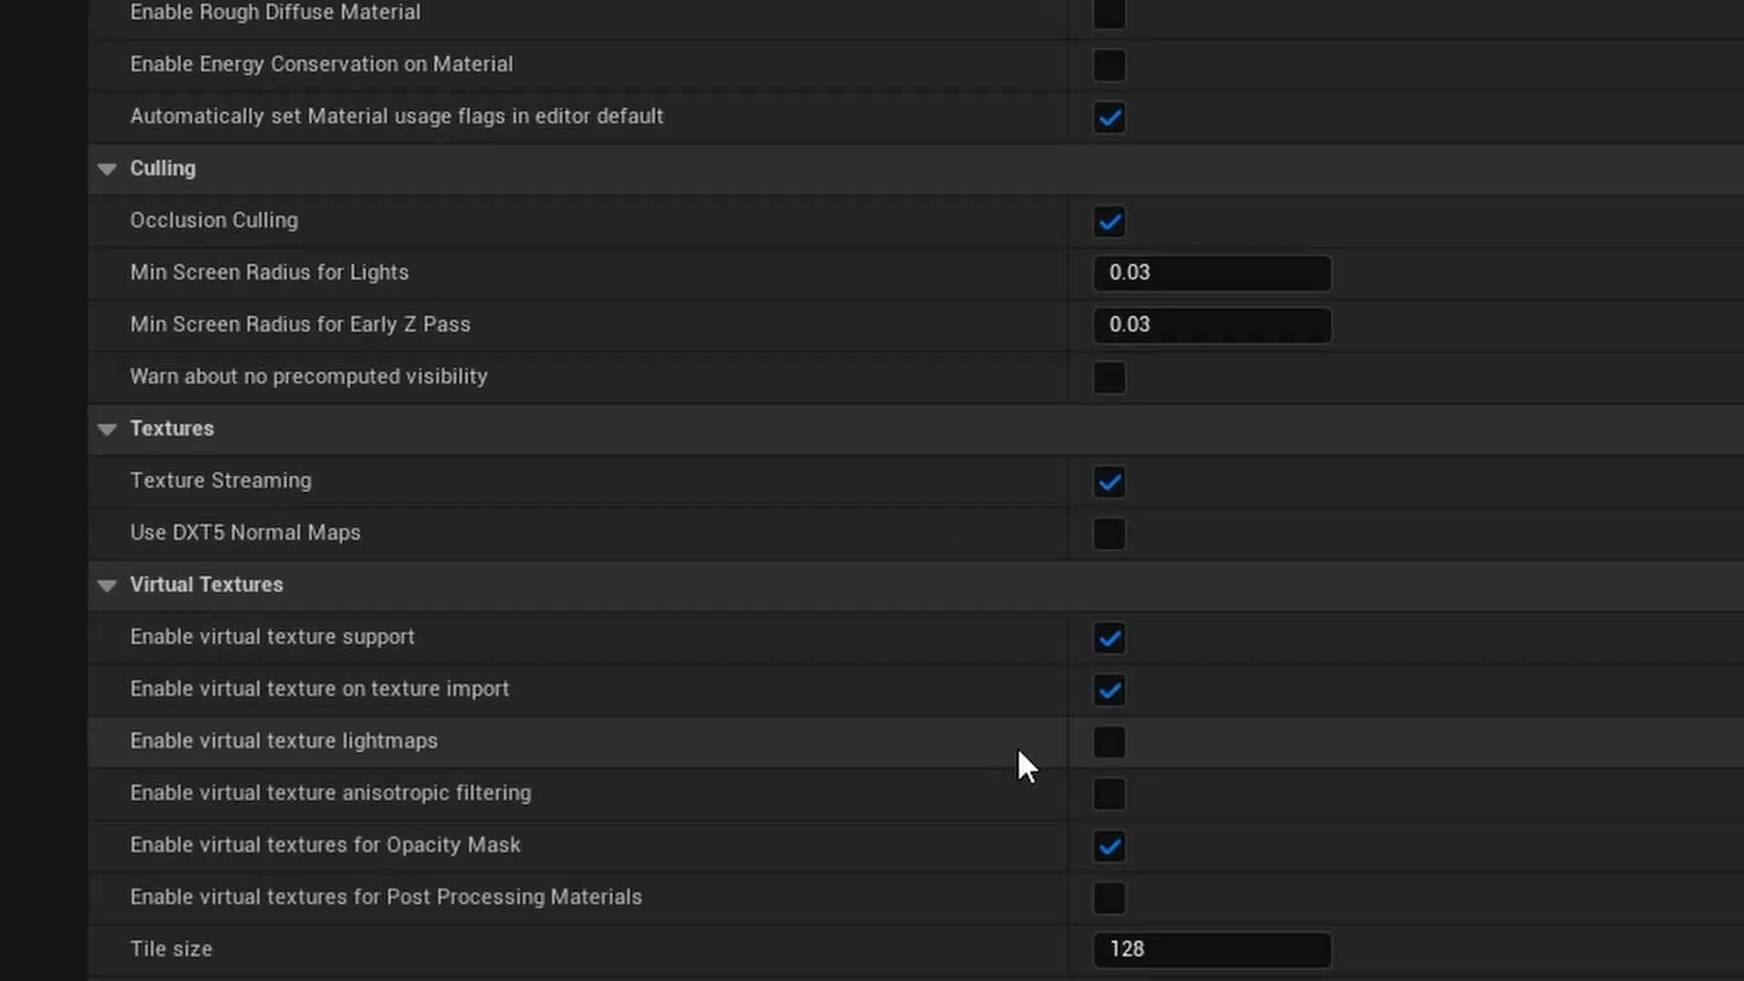
left_click(1108, 741)
scroll(1246, 899, "down", 10)
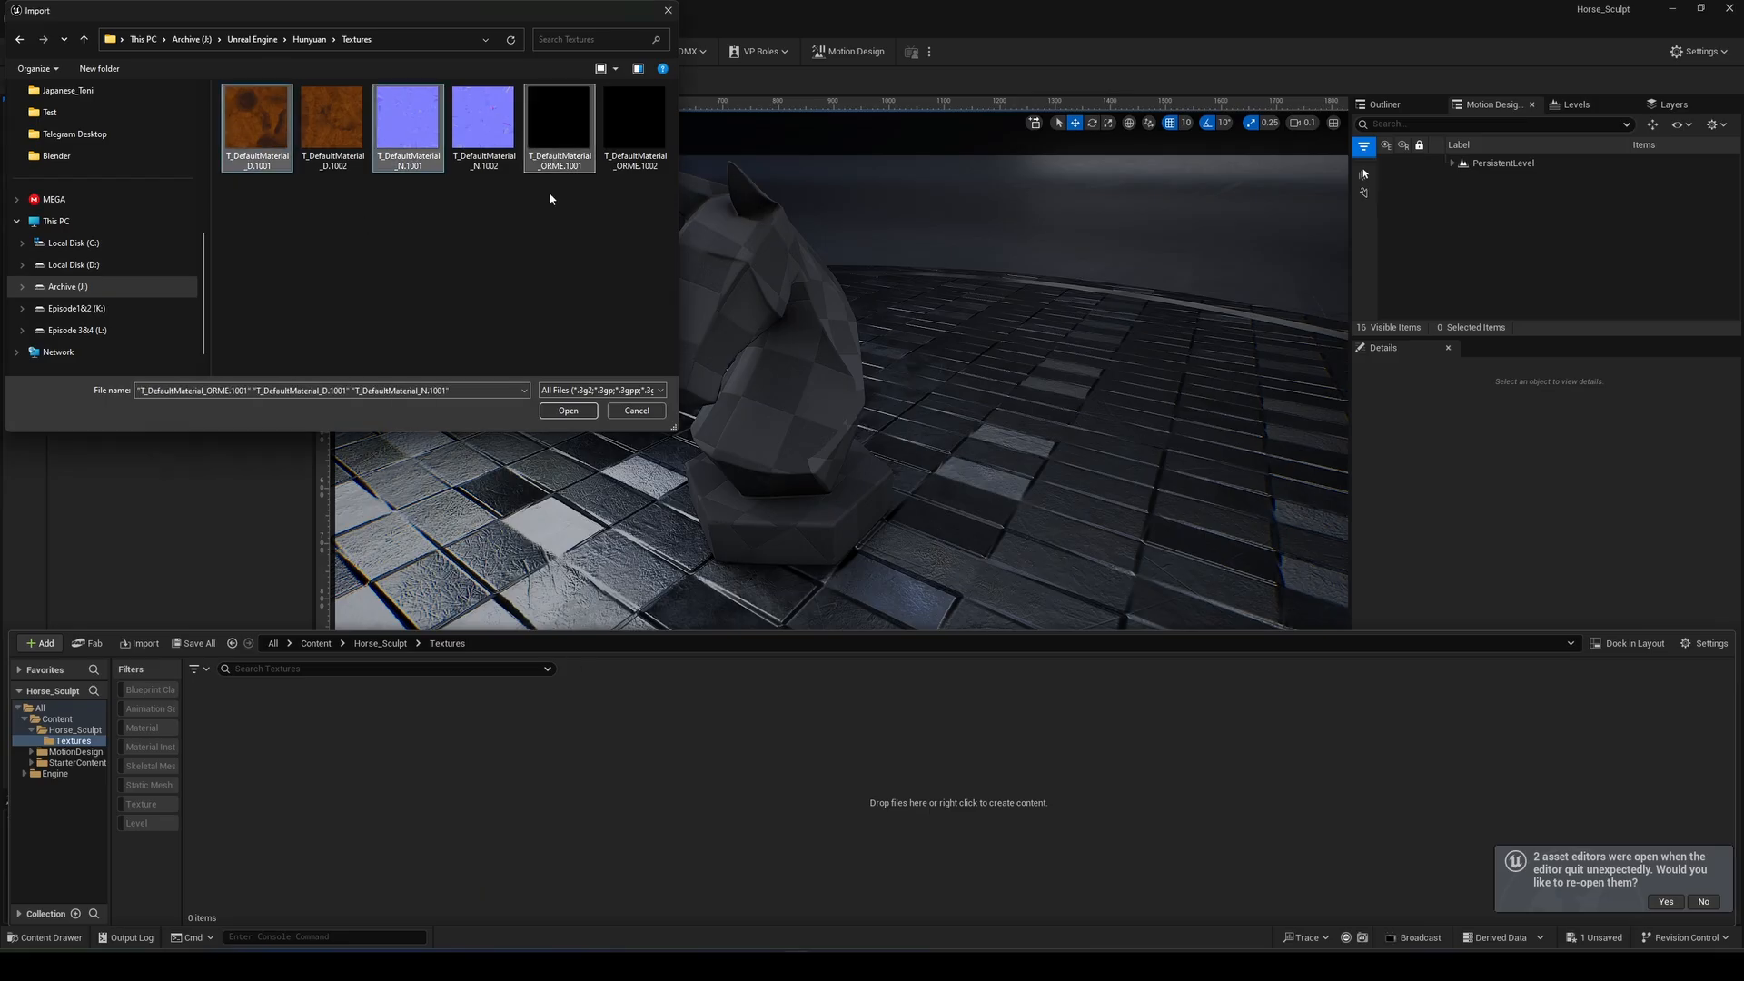
Import the 1001 tiles of the D, N and ORME textures and create a material named M_HorseSculpt in the Horse_Sculpt folder
left_click(571, 416)
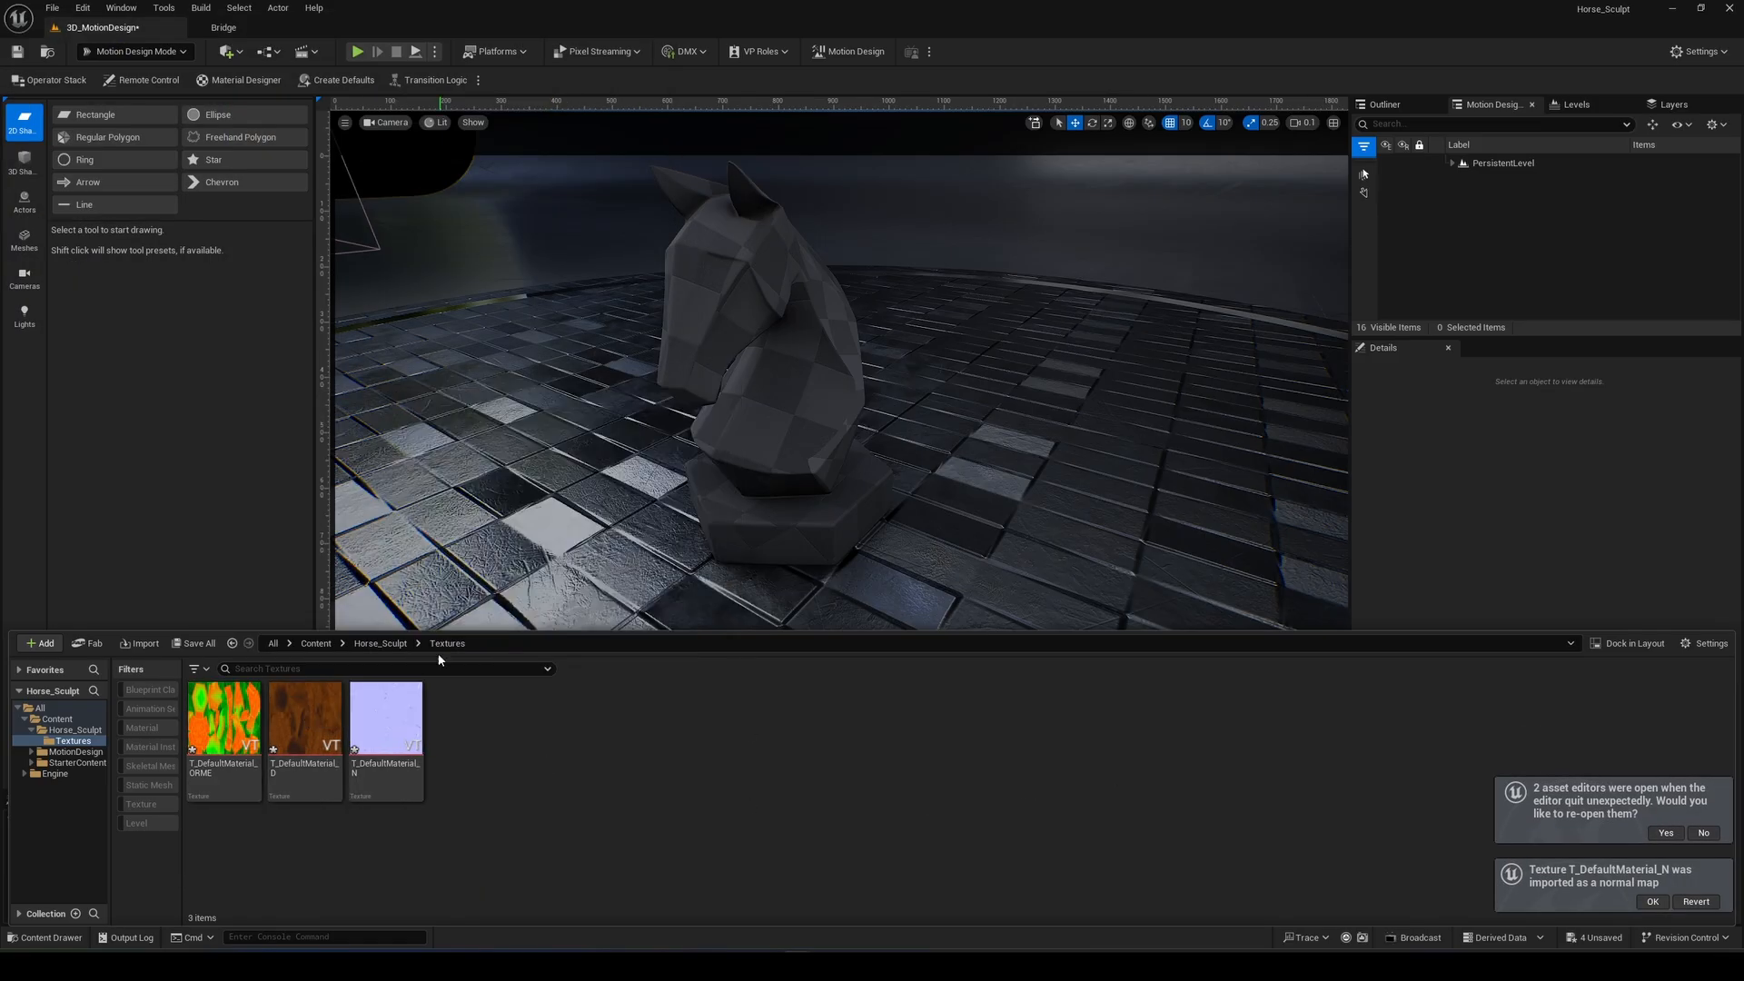
left_click(384, 644)
right_click(499, 746)
left_click(561, 307)
type("M_")
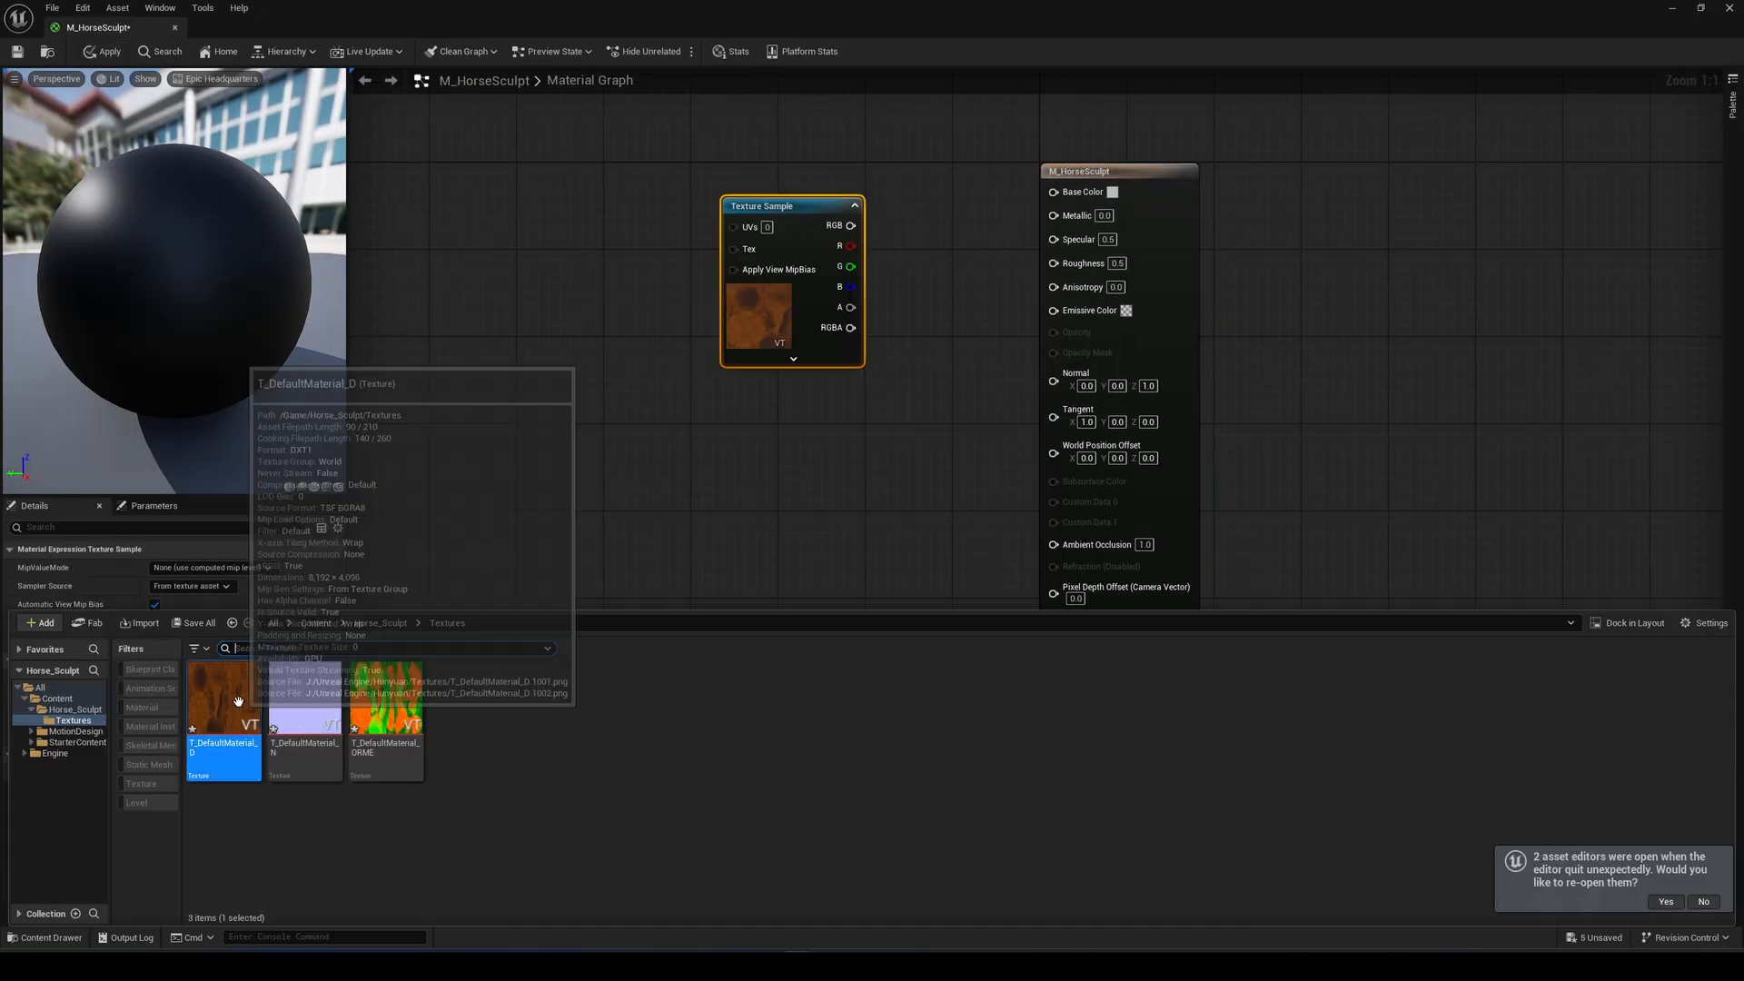
Open the T_DefaultMaterial_D texture and examine its details, including the Source Color Settings
double_click(238, 701)
left_click(1045, 430)
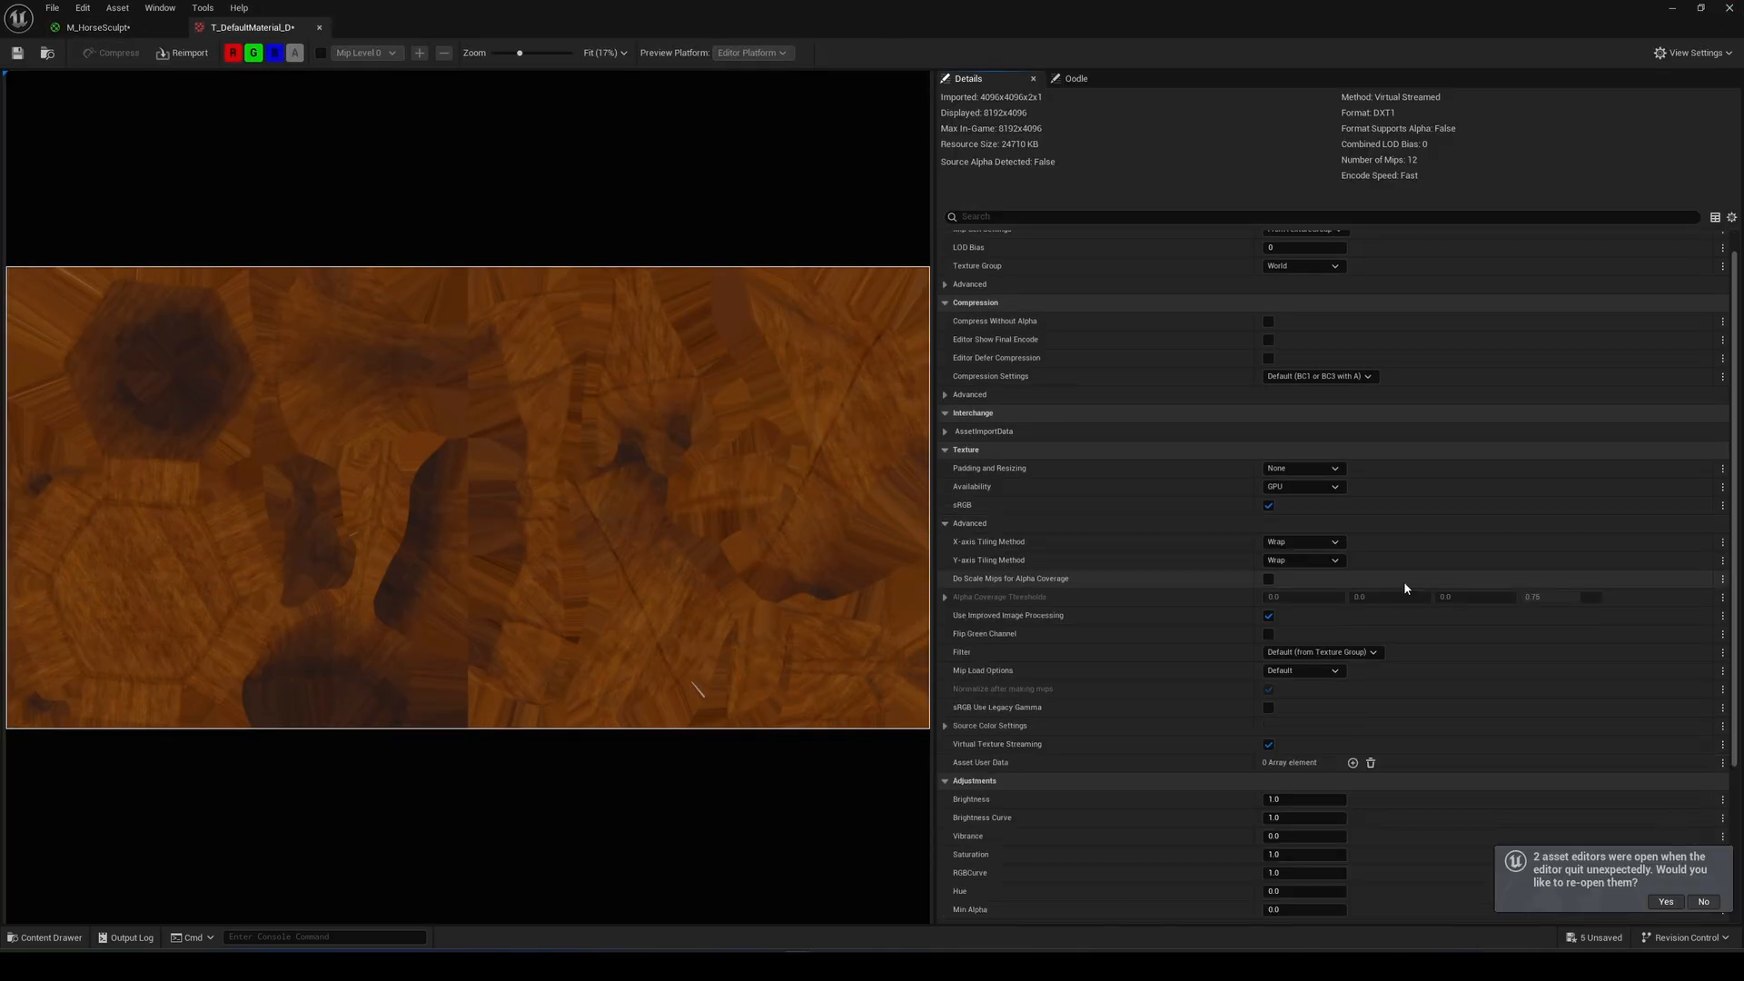
left_click(945, 725)
left_click(1330, 745)
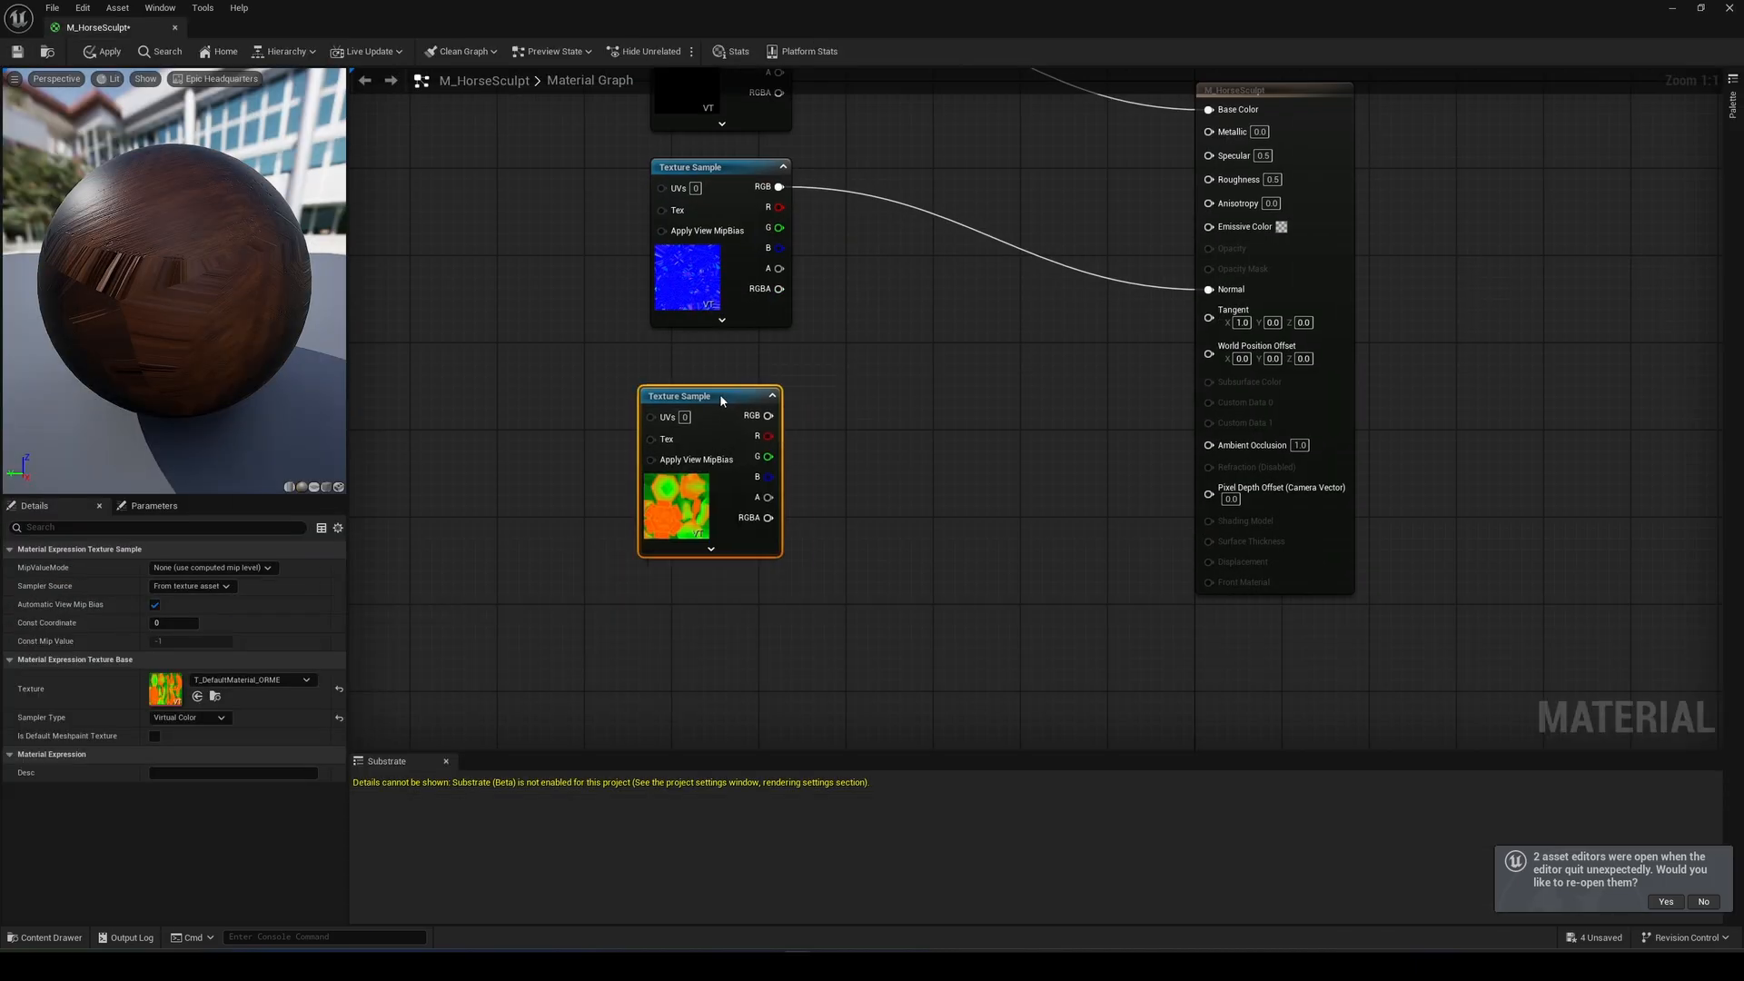
Wire the ORME sample's red to Ambient Occlusion, green to Roughness, blue to Metallic and alpha to Emissive Color, and save the material
left_click_drag(768, 436, 1209, 179)
left_click_drag(769, 477, 1209, 132)
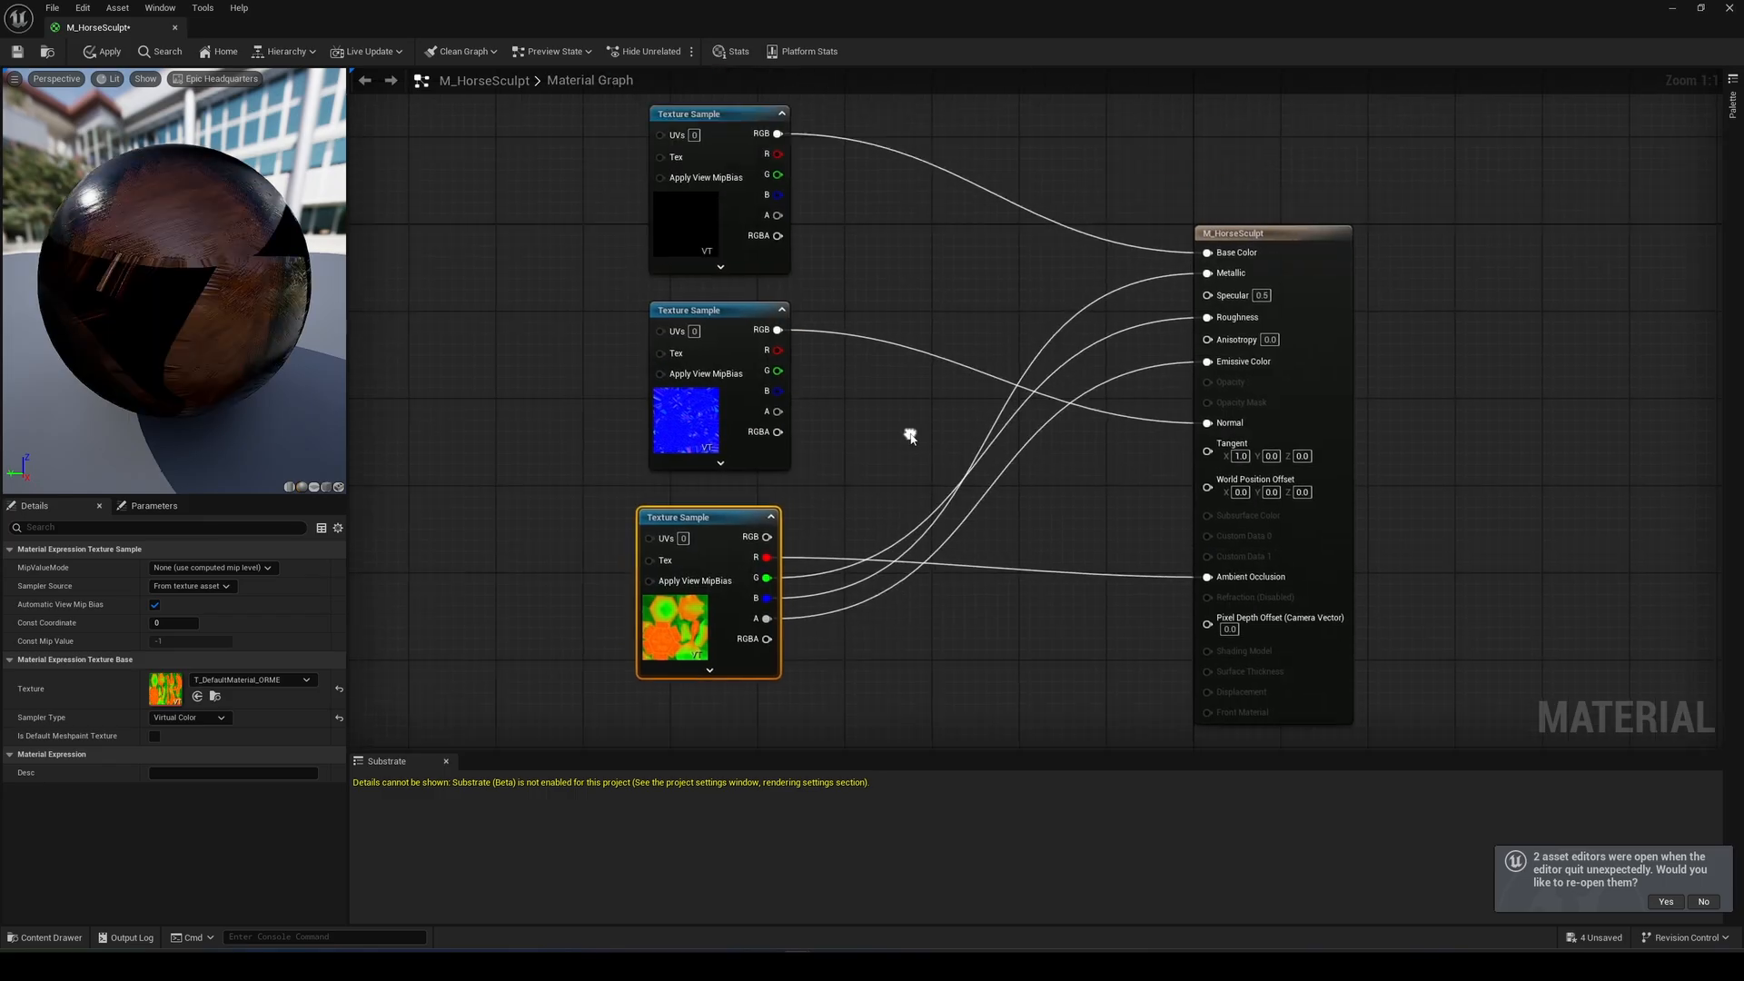
key("ctrl+s")
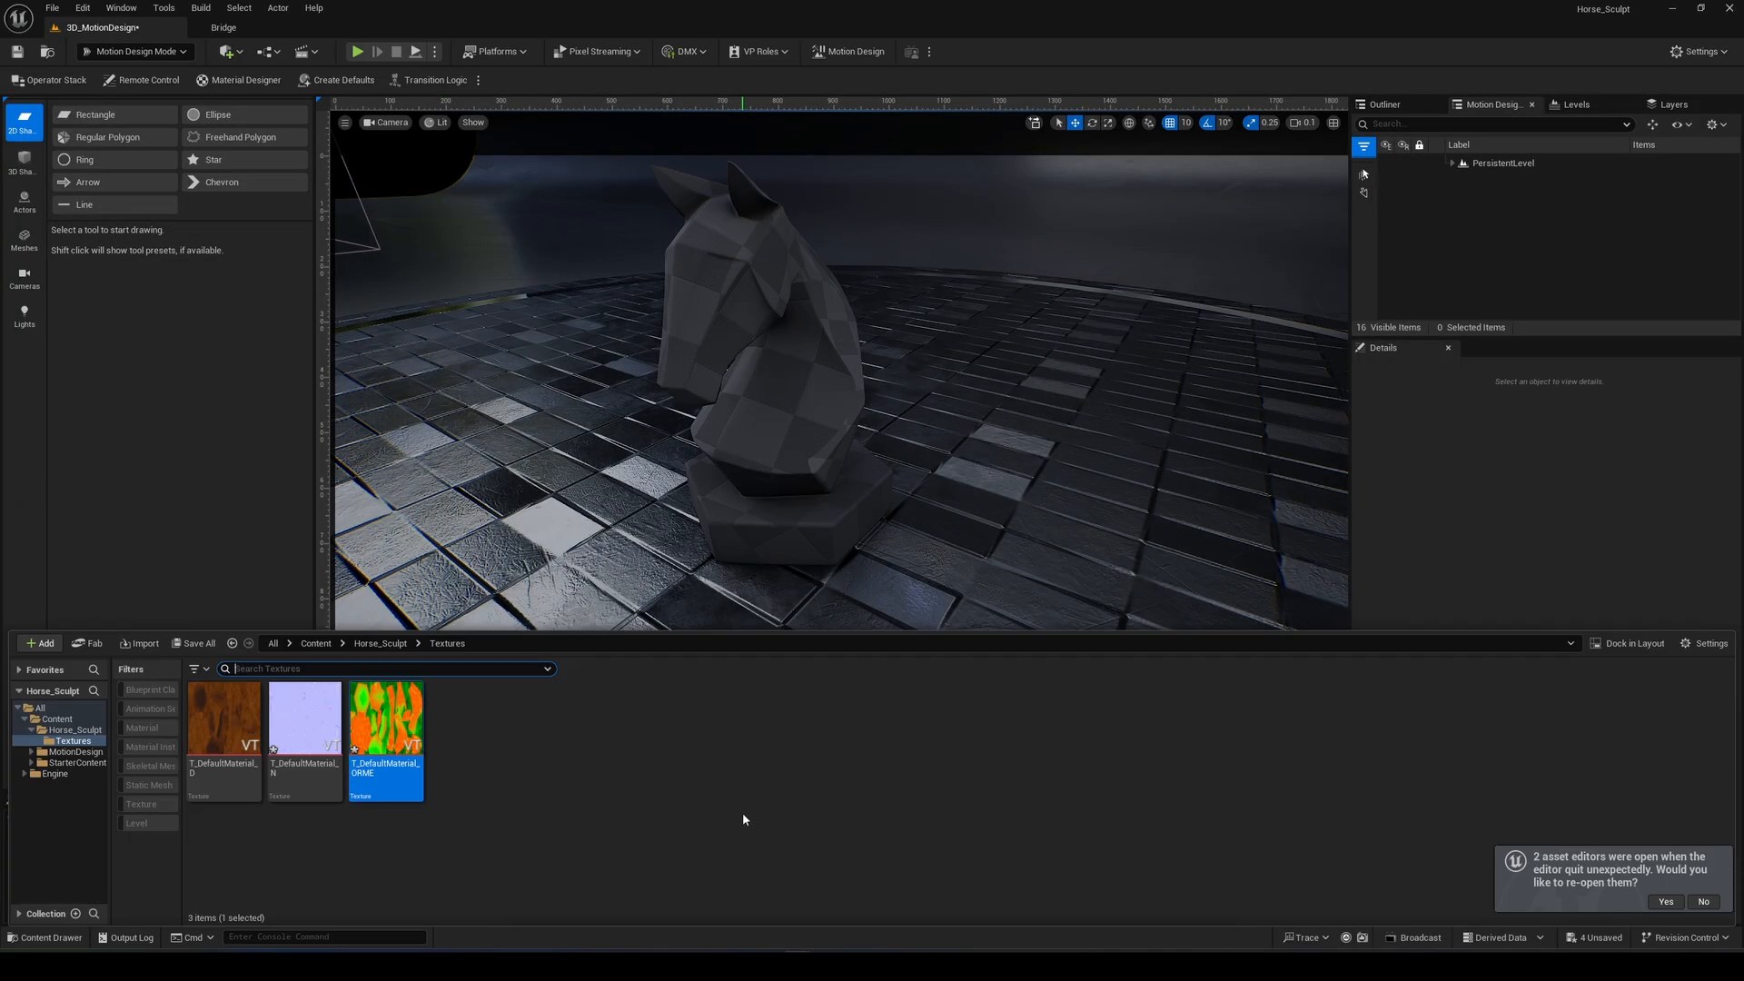
Replace the horse in the level with a Cloner actor and examine its layout, effector and spawn settings
left_click(760, 510)
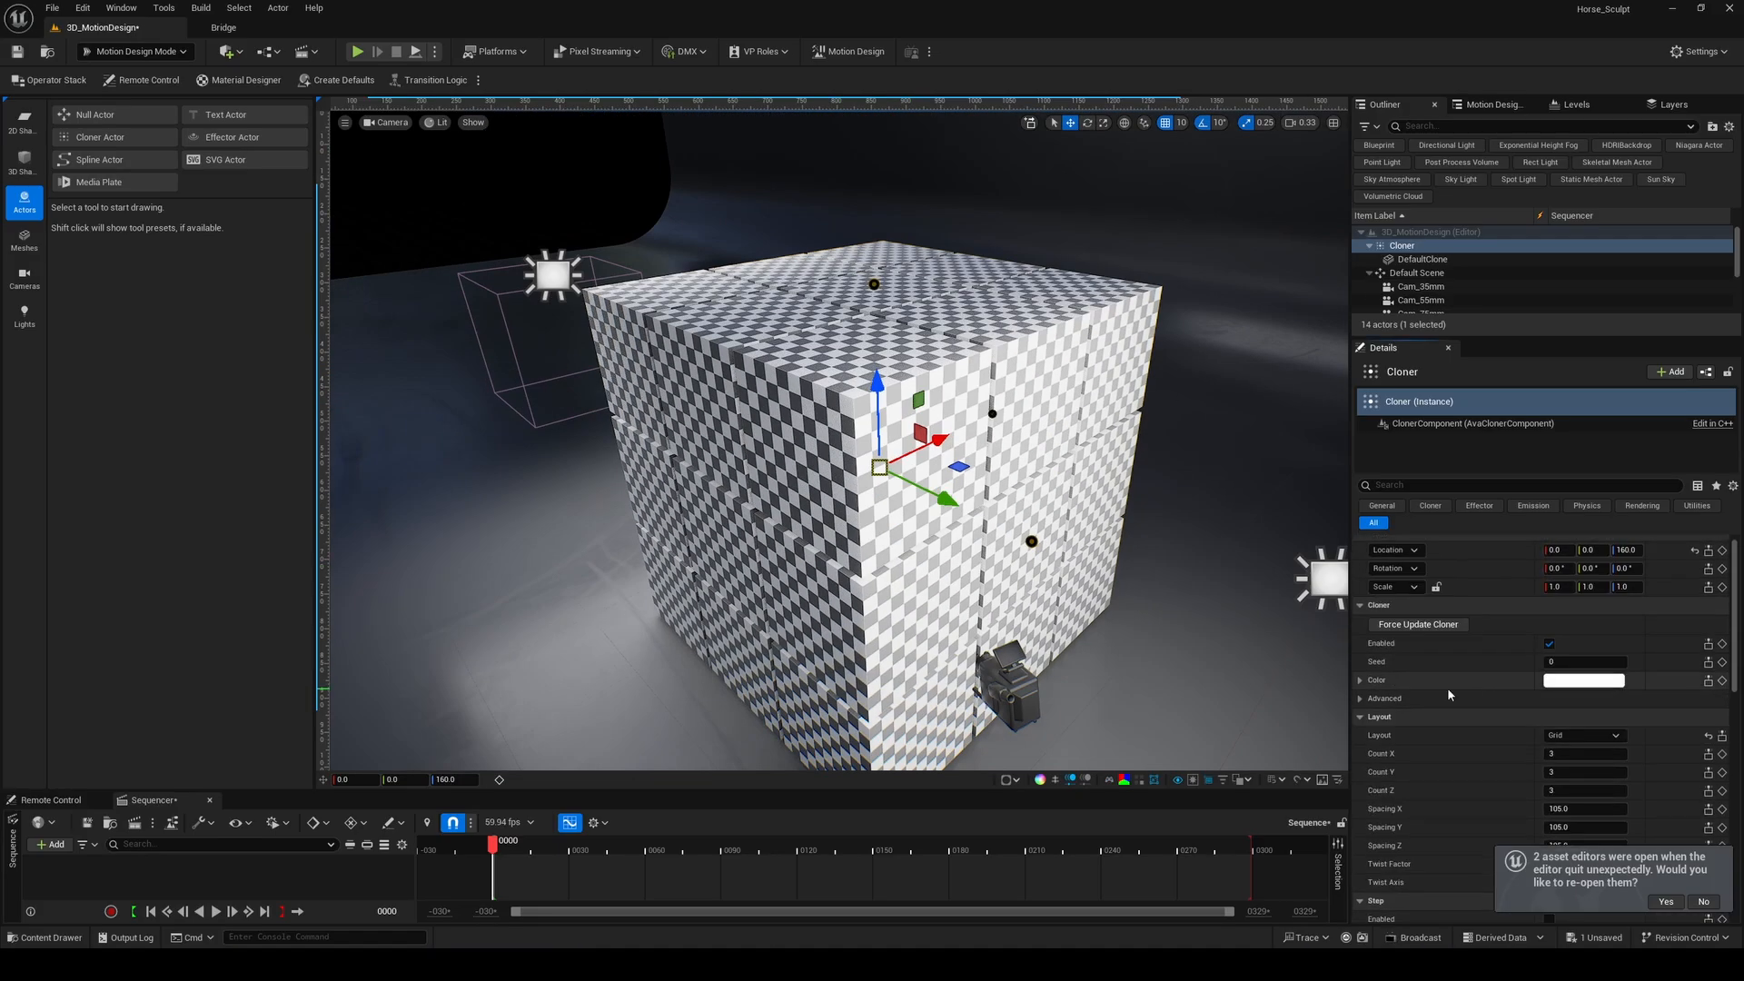
left_click(1435, 410)
left_click(1492, 104)
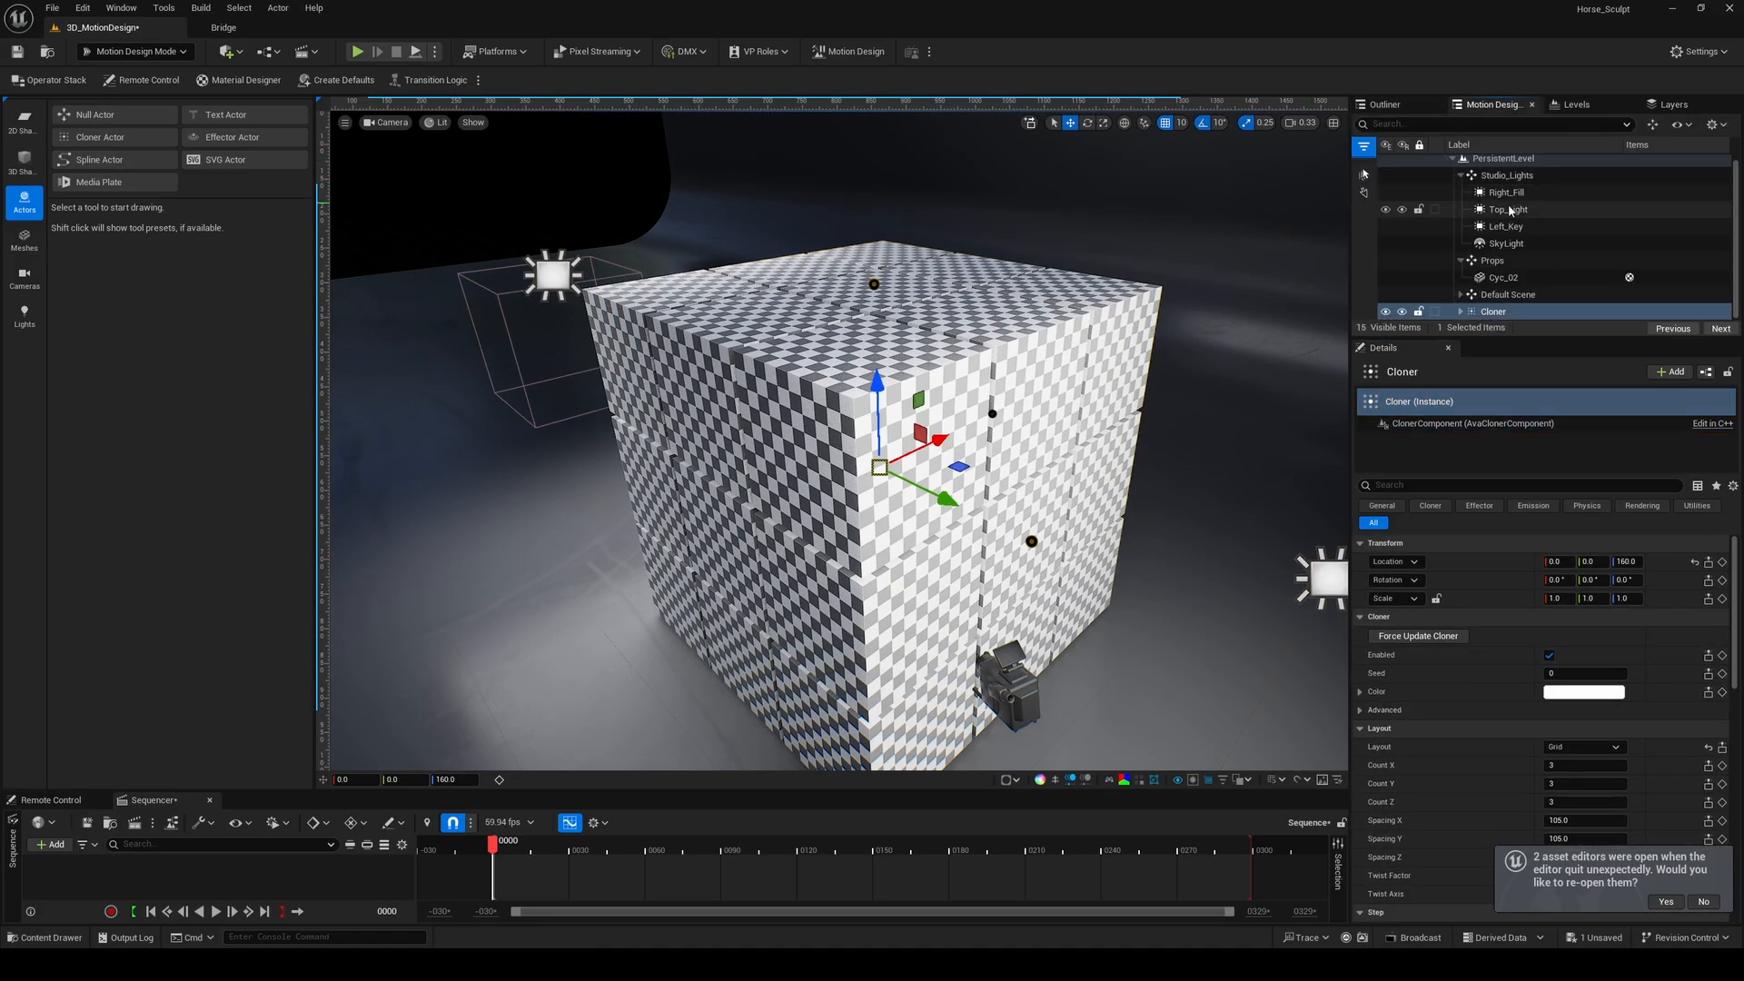
scroll(1361, 608, "down", 2)
scroll(1463, 696, "down", 3)
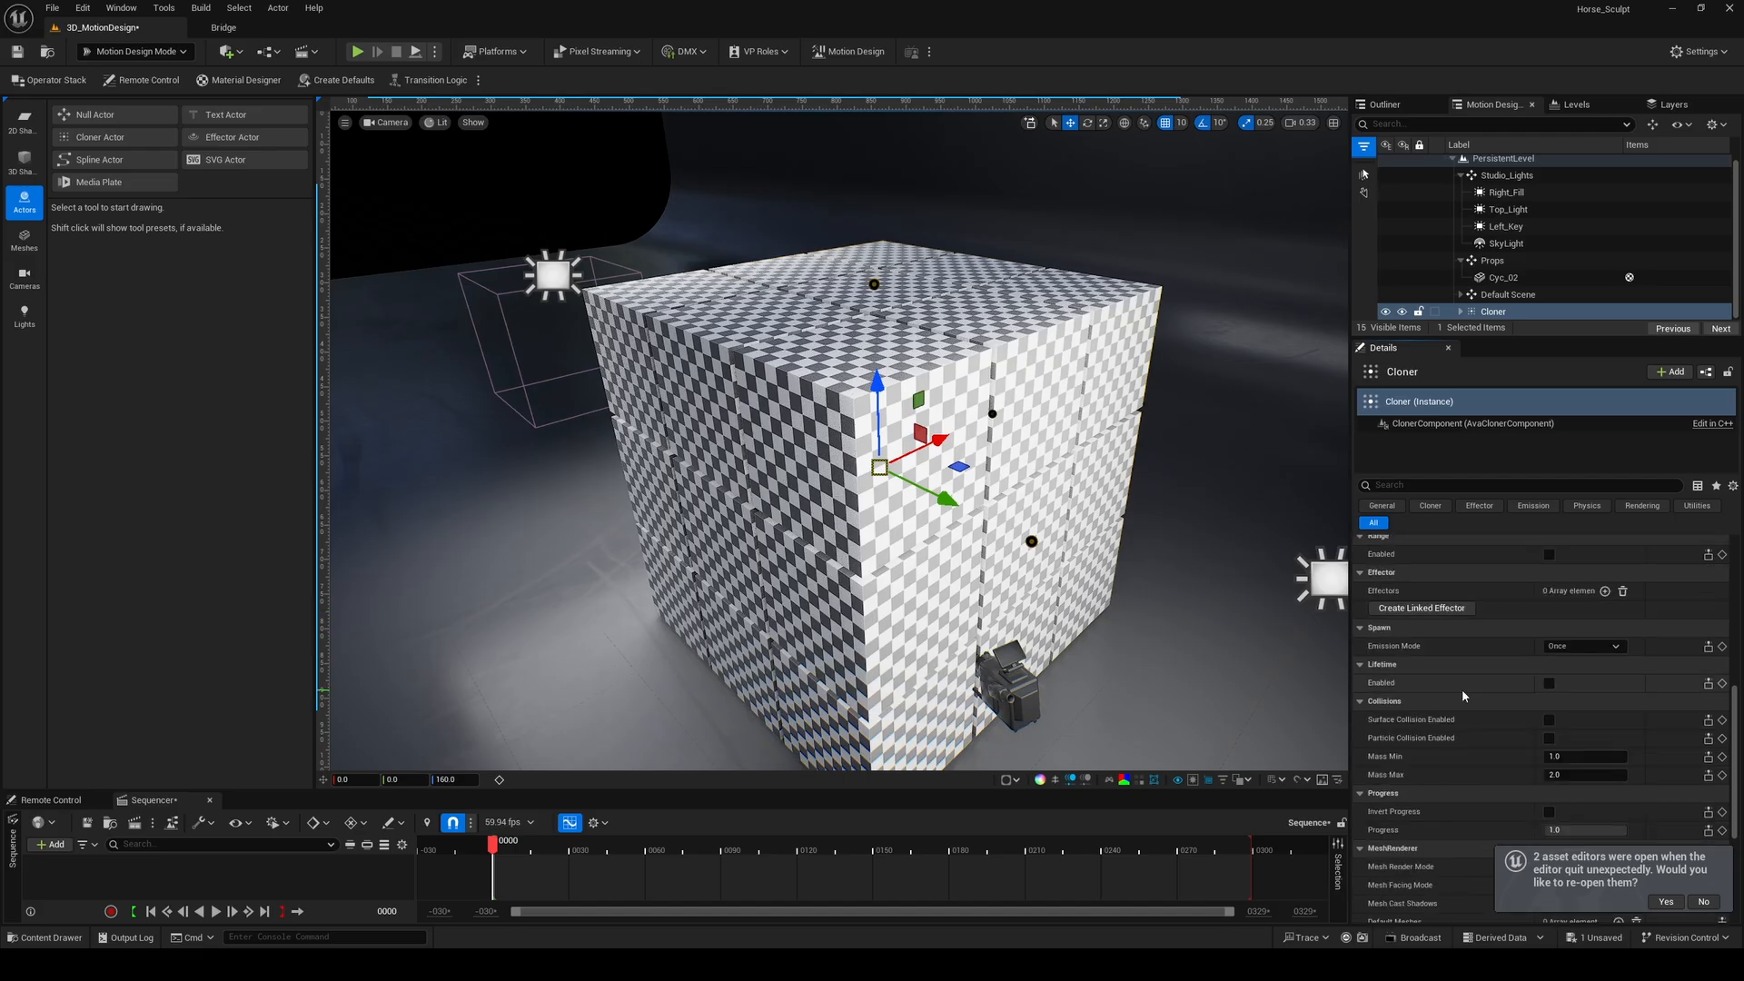
scroll(1499, 686, "up", 3)
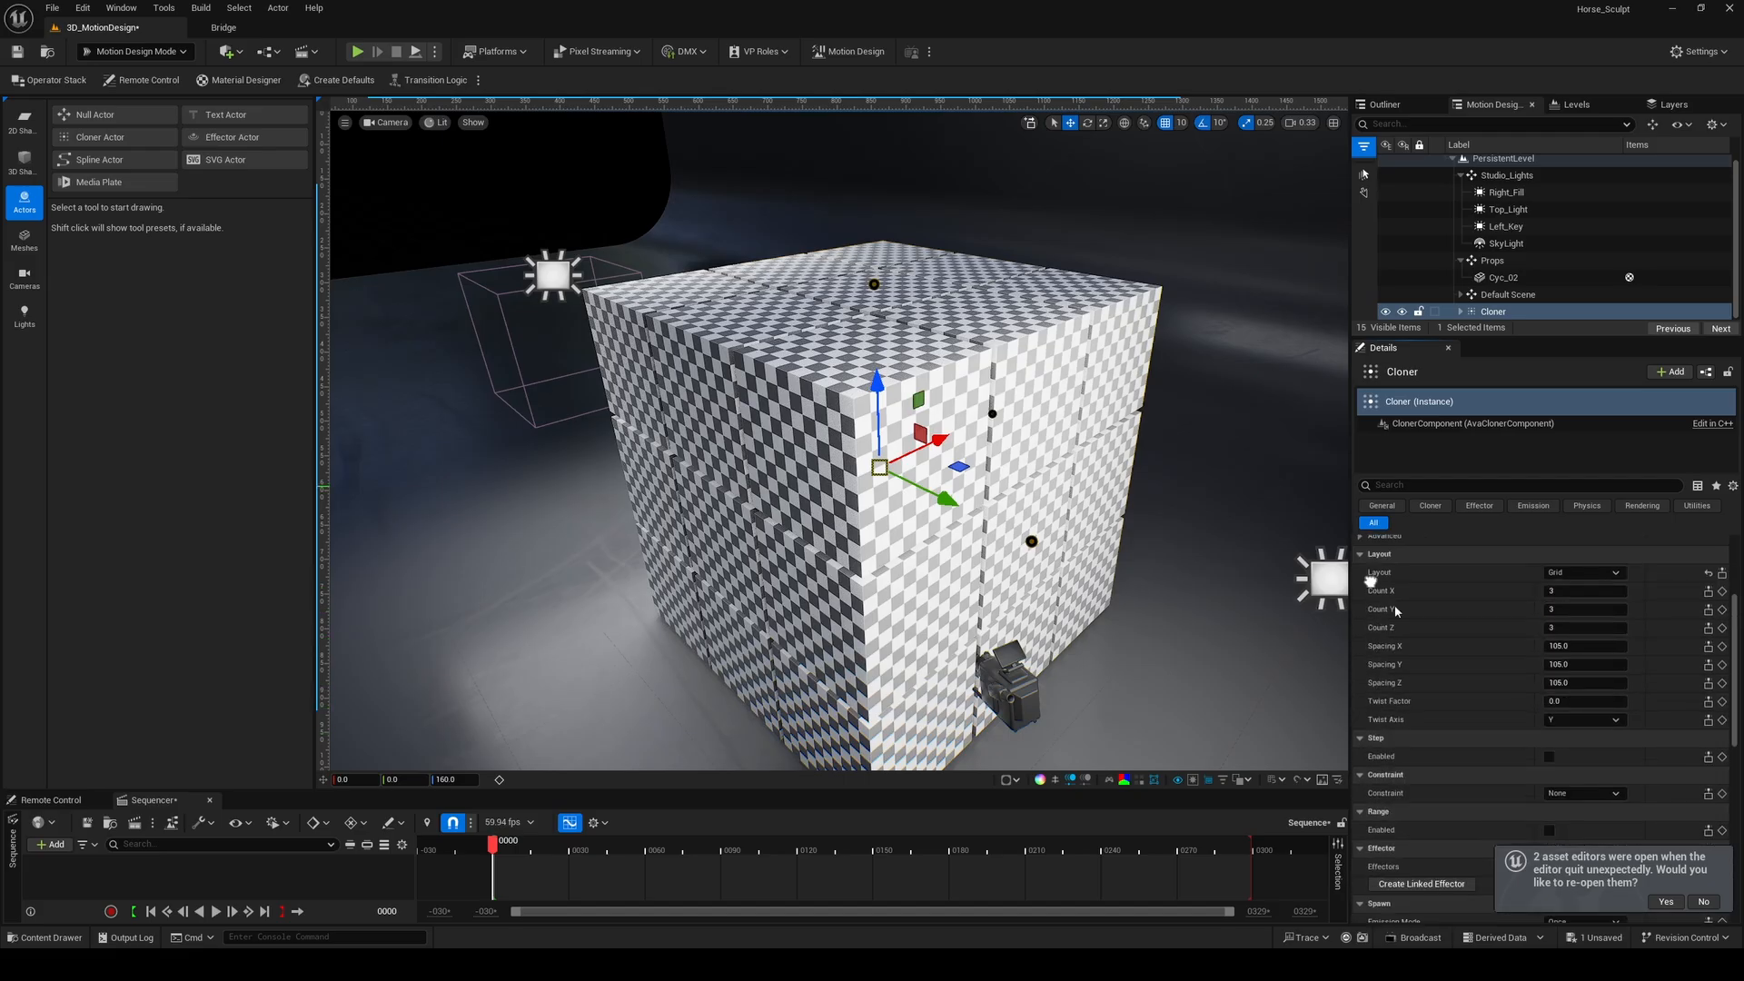
scroll(1450, 676, "up", 6)
Add the Horse_Sculpt_UV mesh to the level as a child of the Cloner
left_click(46, 938)
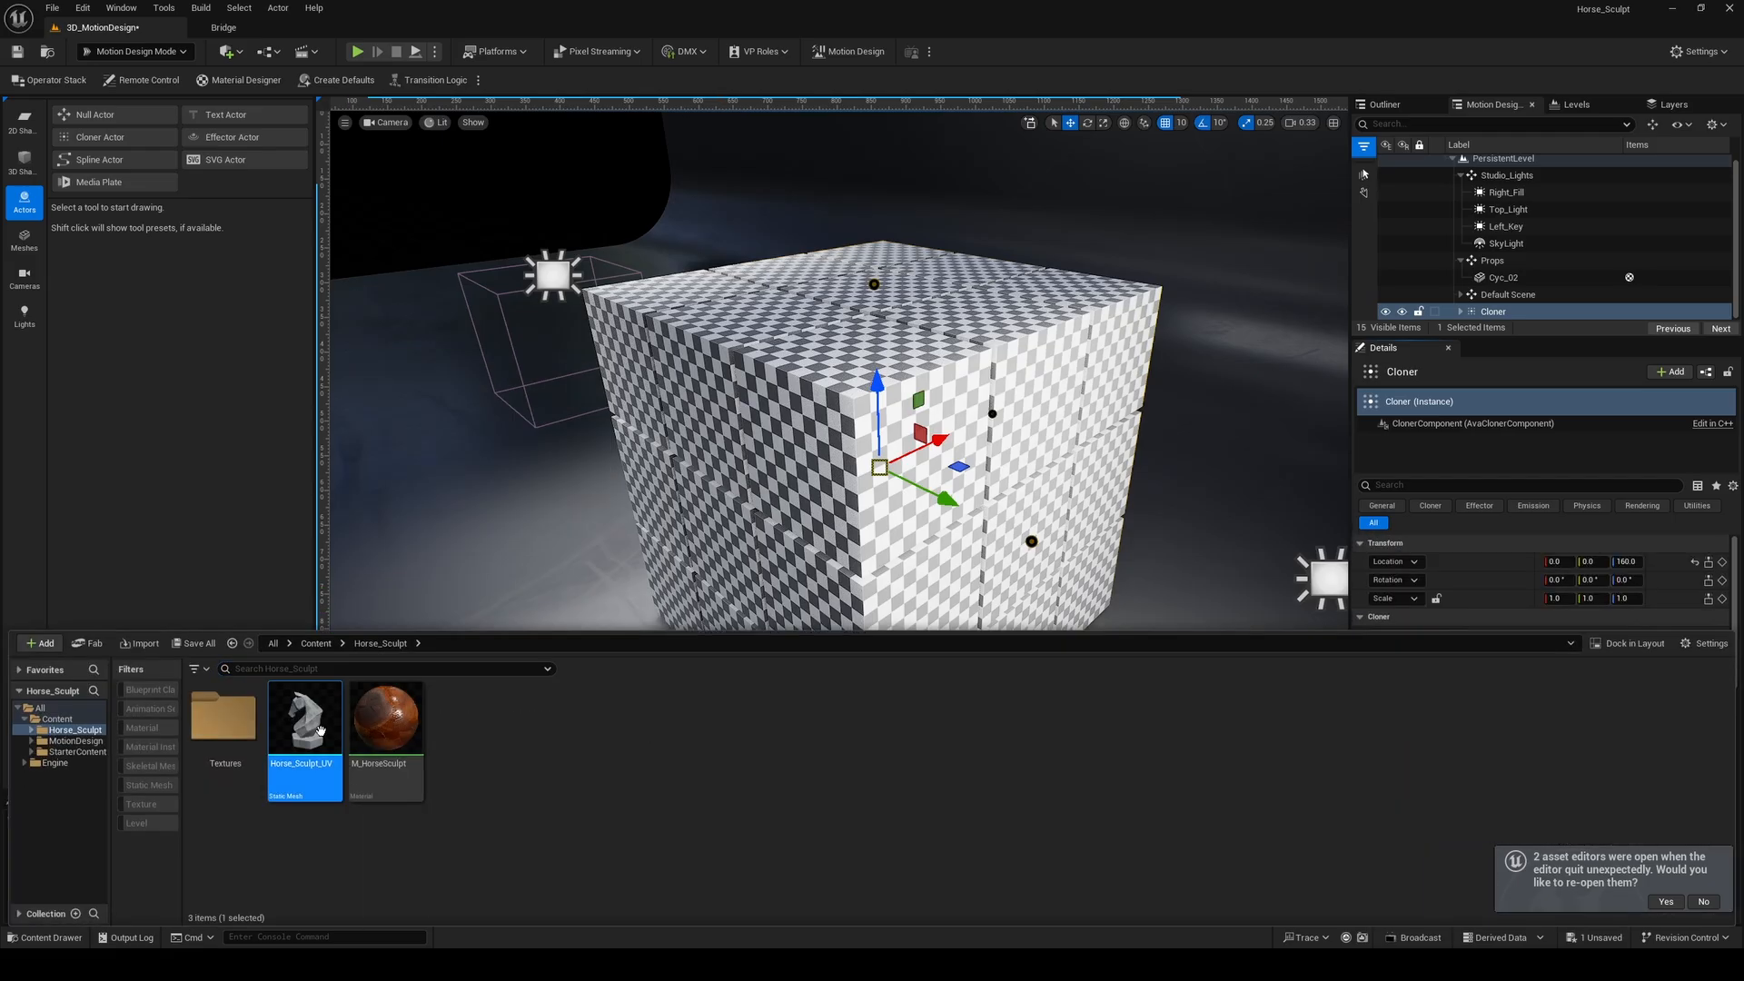
left_click_drag(304, 743, 1443, 288)
key("ctrl+space")
double_click(303, 712)
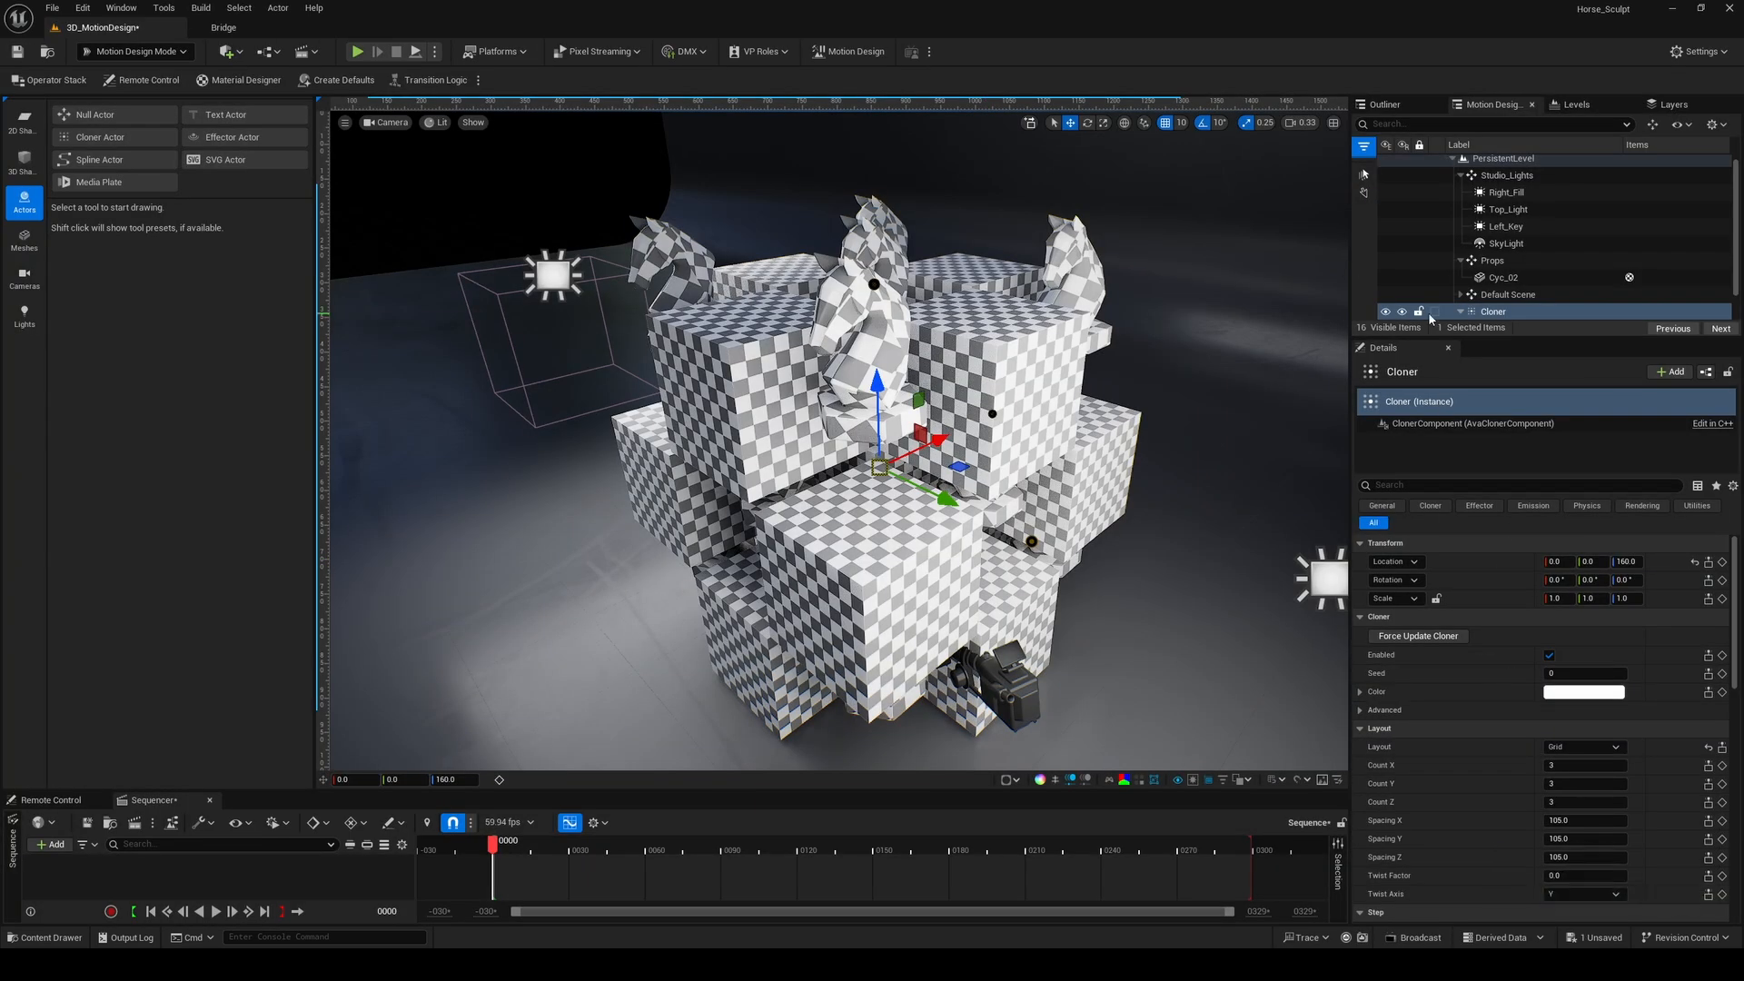
left_click(1498, 312)
scroll(1525, 273, "down", 2)
left_click(1520, 312)
key("ctrl+z")
key("ctrl+z")
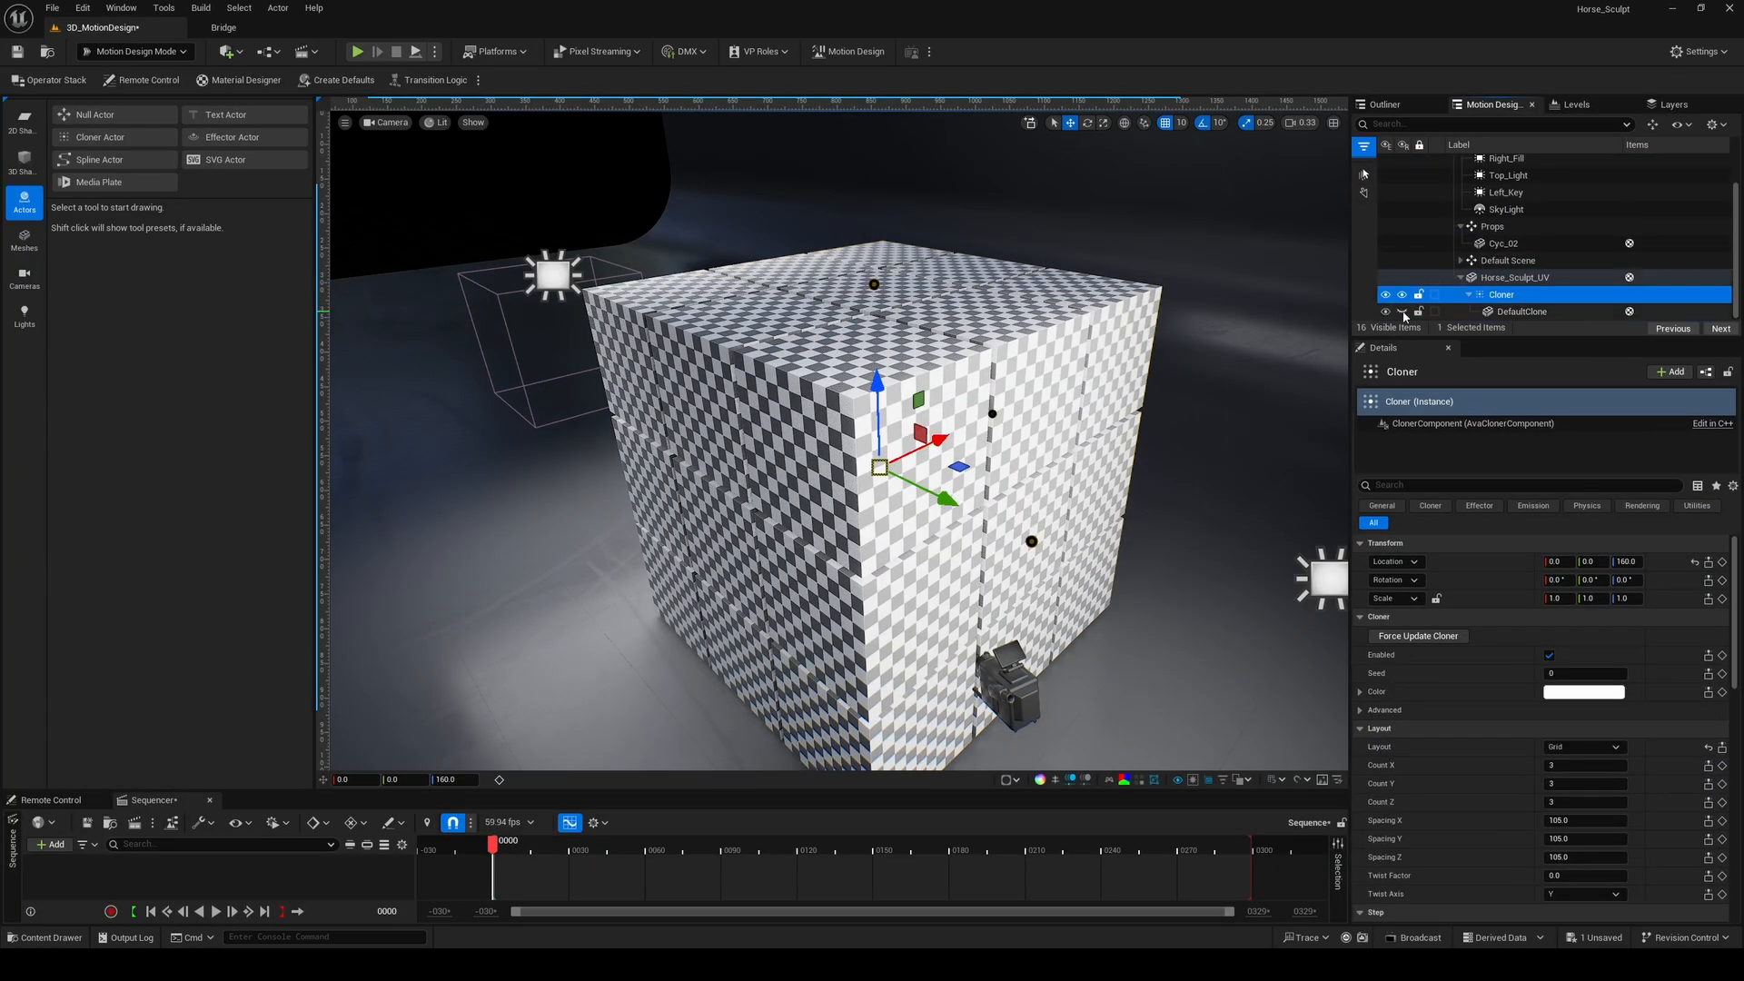
key("ctrl+y")
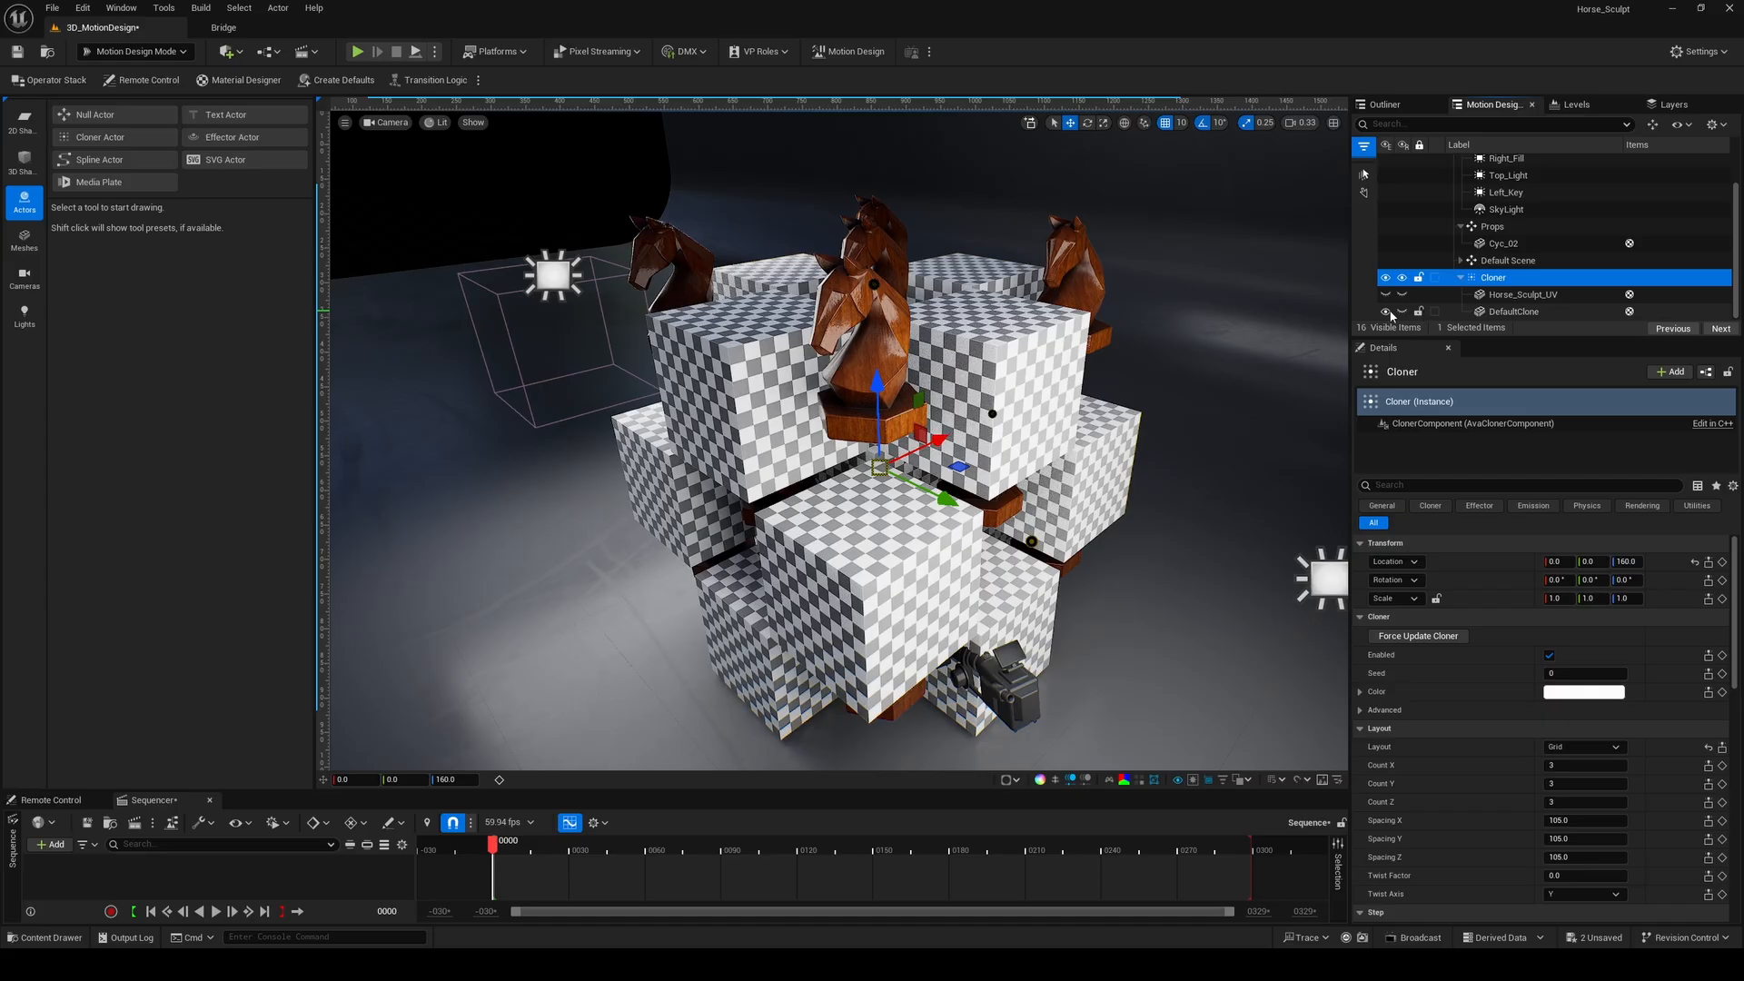
Delete the DefaultClone object from the Cloner and select the Cloner
left_click(1530, 312)
key("Delete")
left_click(1498, 294)
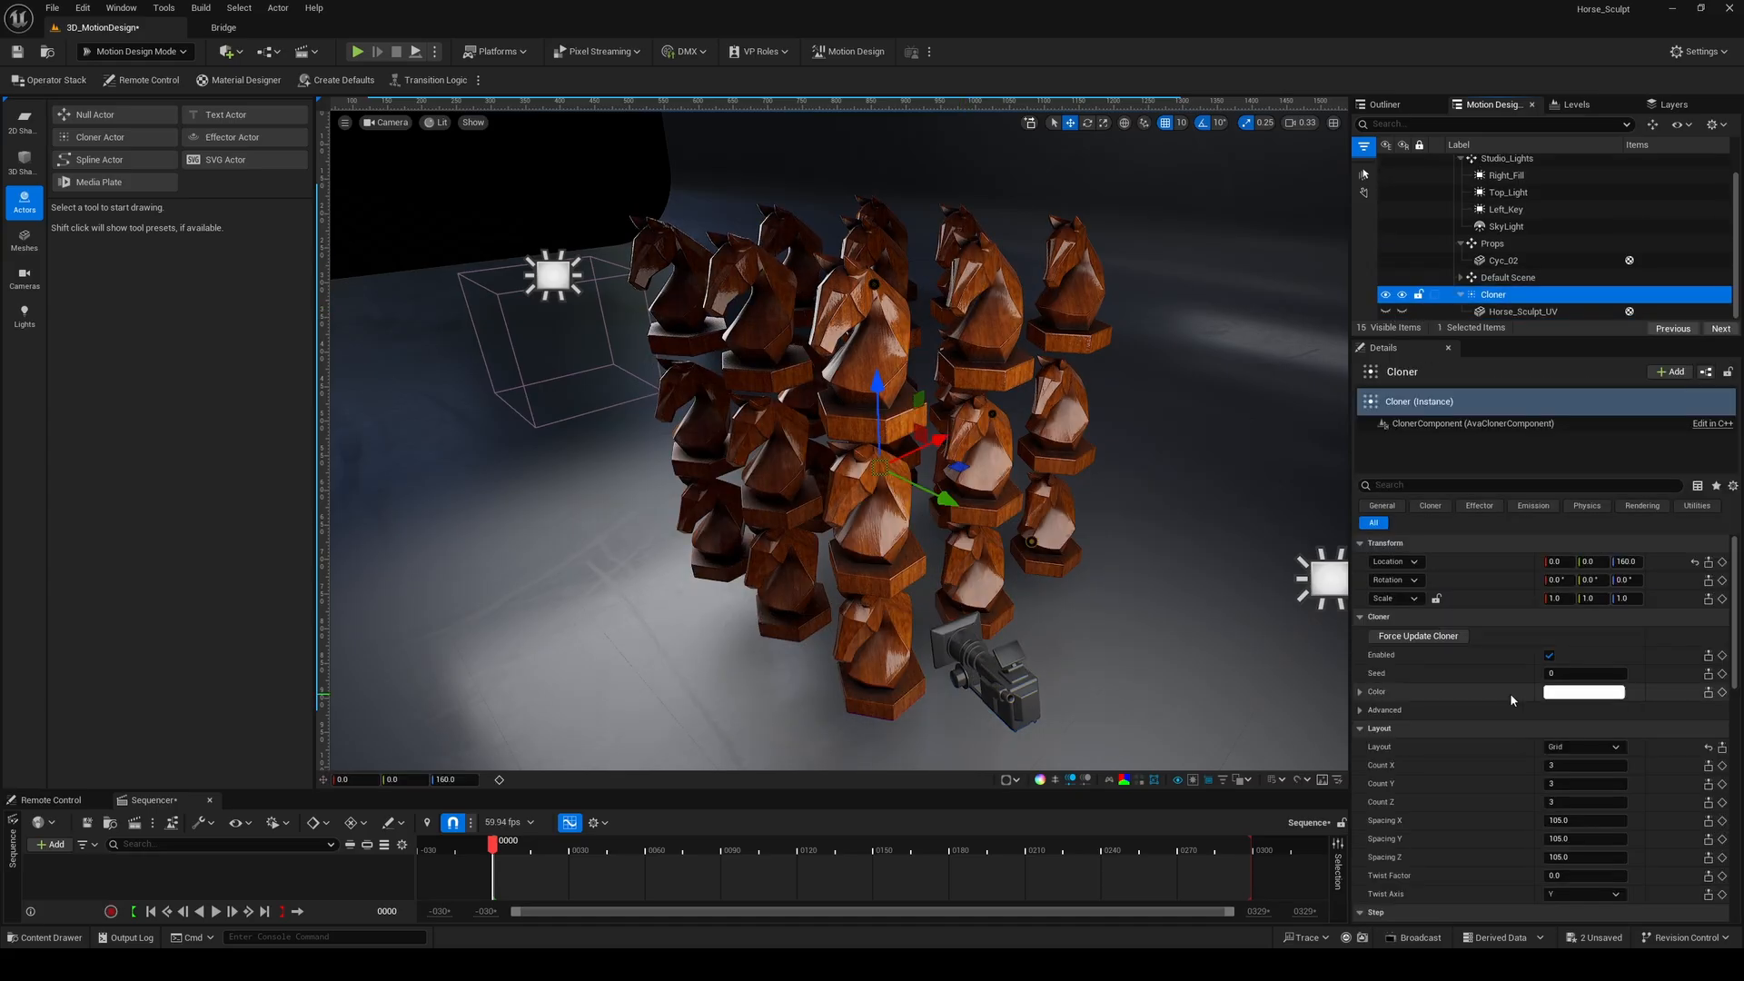
Set the Cloner's grid count to 2 in X, 1 in Y and 1 in Z
scroll(1526, 704, "down", 1)
type("2")
key("Tab")
type("1")
key("Tab")
type("1")
key("Return")
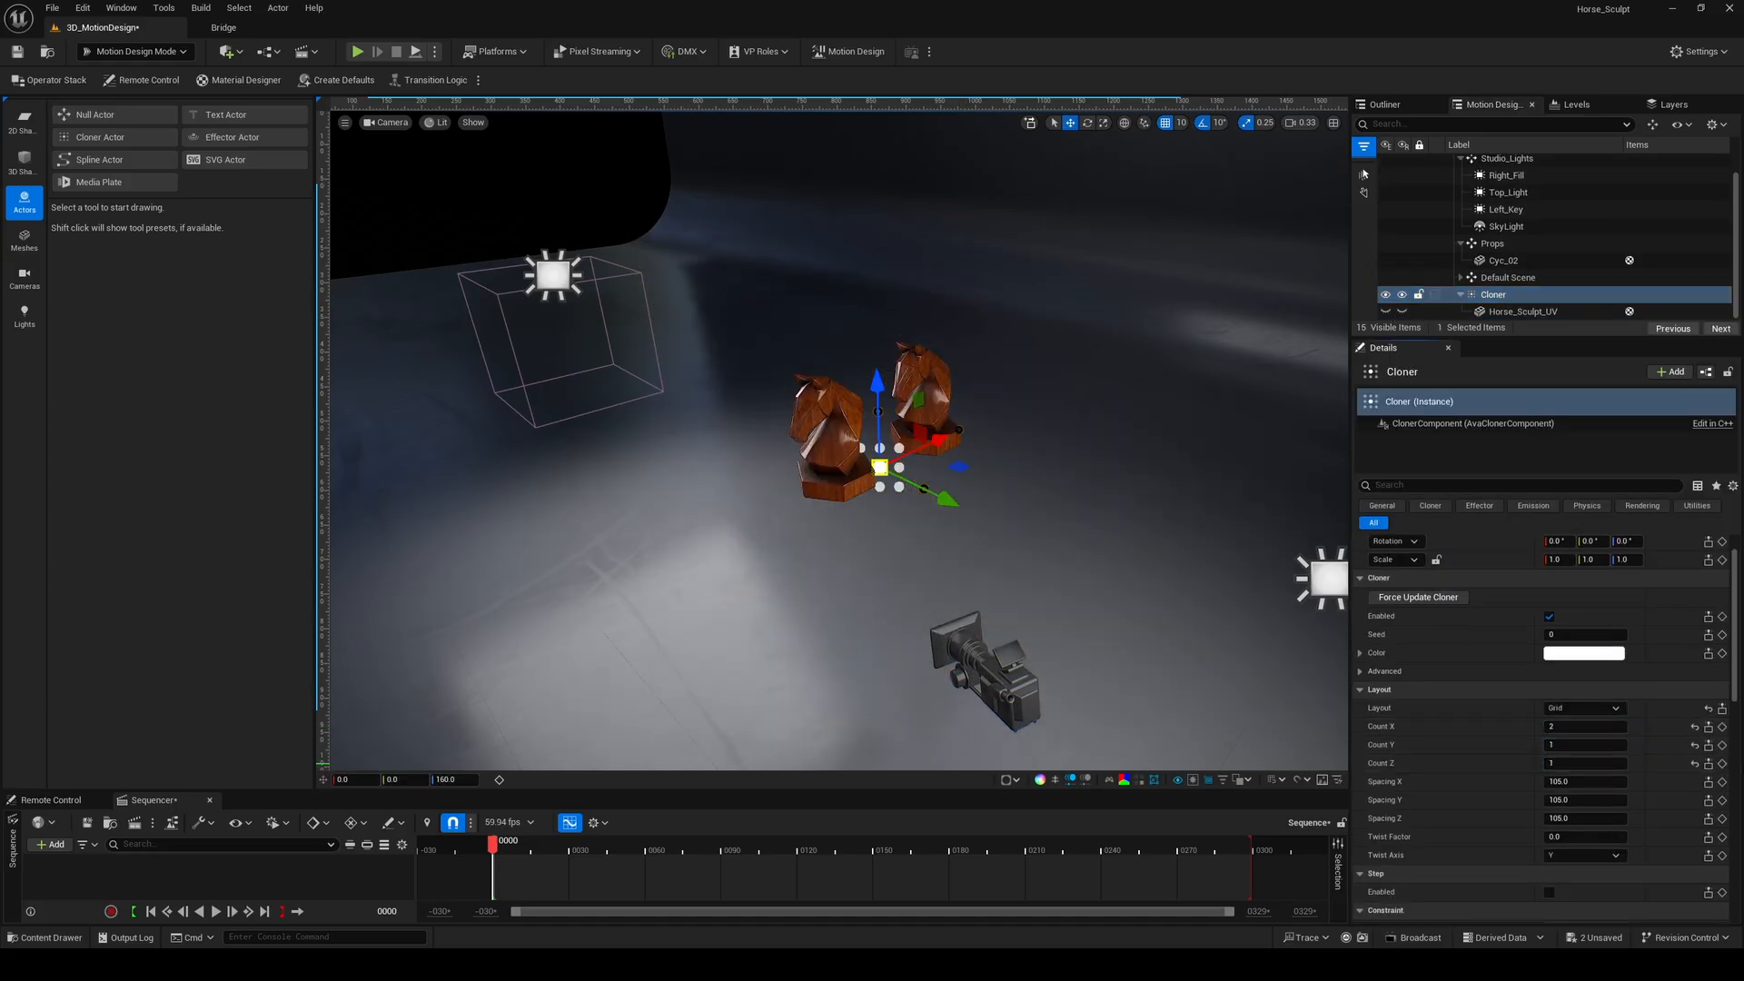
Raise the Cloner's count to 12 in X and 5 in Y, and reduce spacing to about 63.8 in X and 69.7 in Y
type("12")
key("Tab")
type("5")
key("Return")
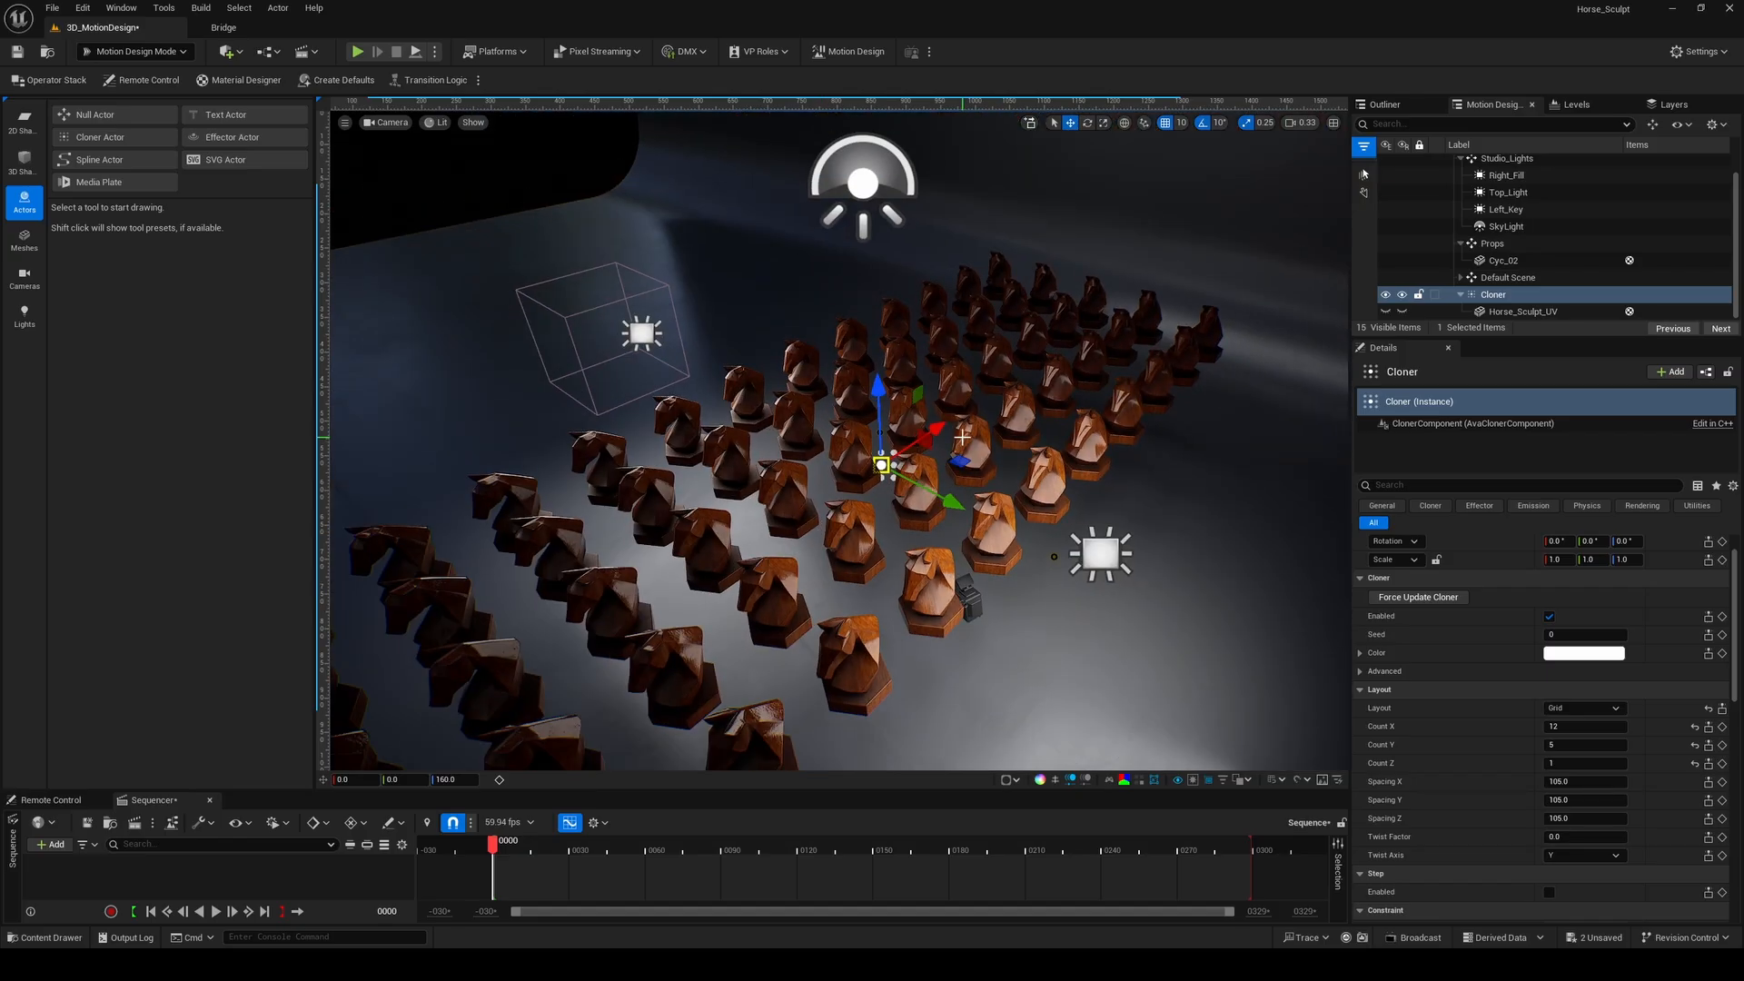
left_click_drag(1585, 781, 1553, 799)
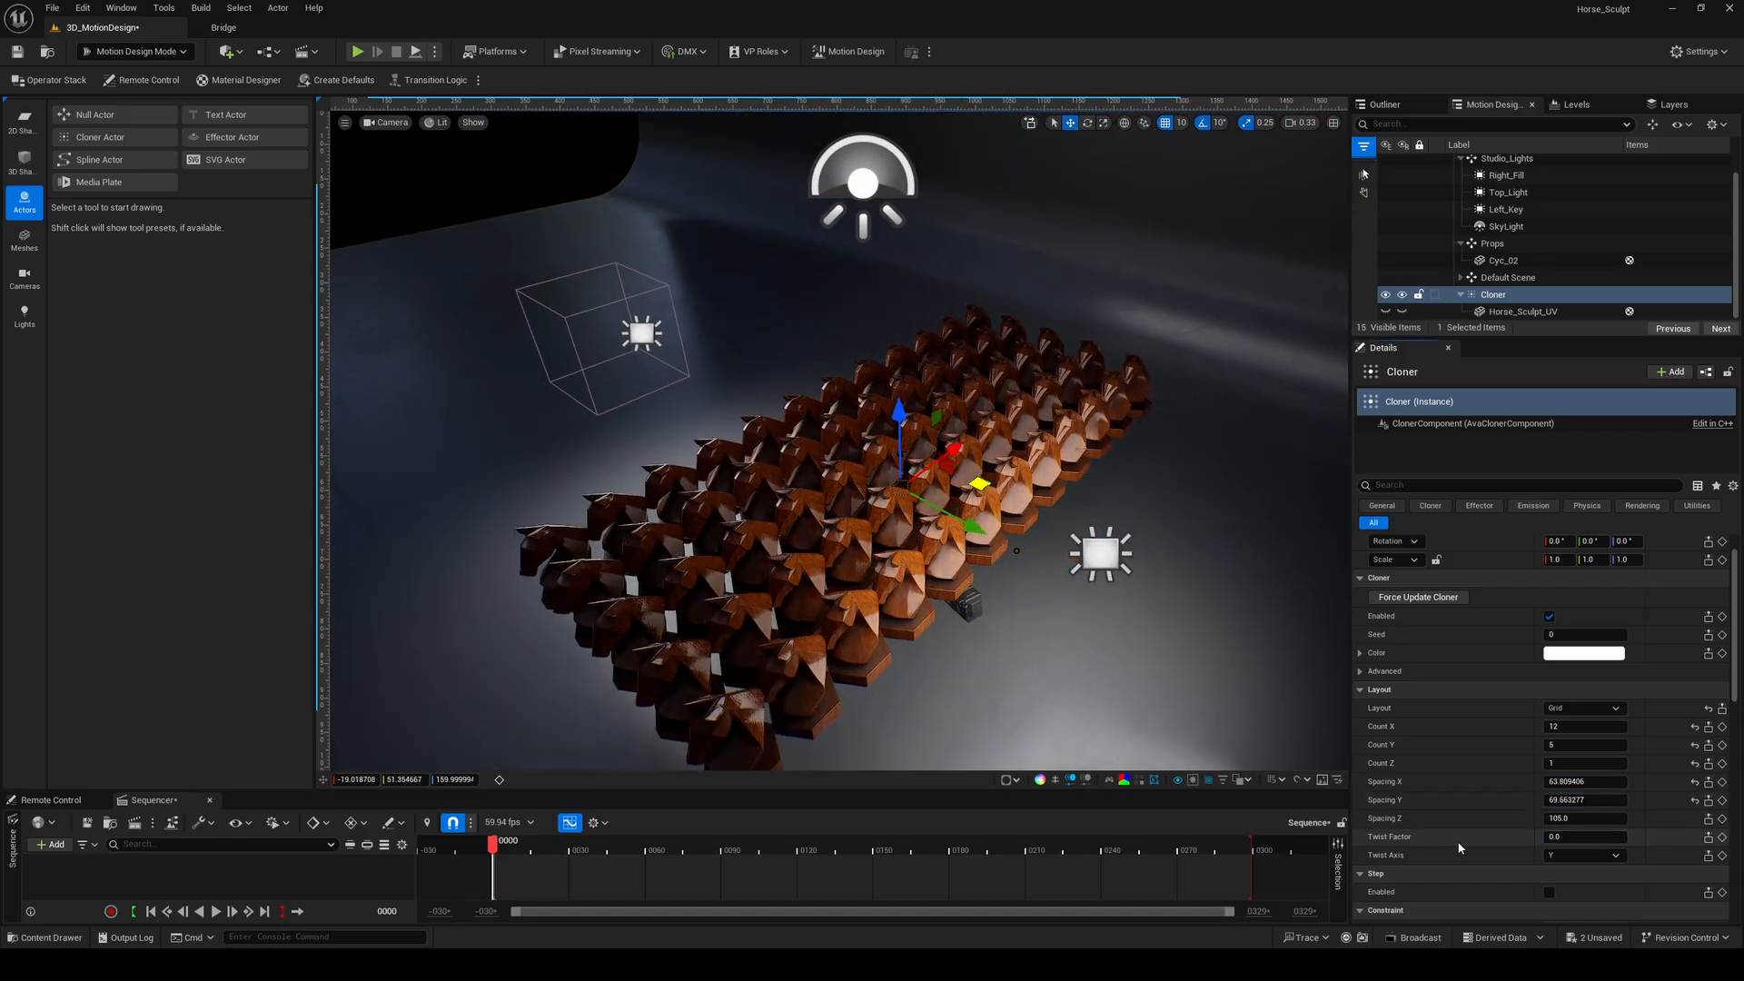
View the scene through the CineCameraActor and set the Cloner's count to 14 by 8 with Y spacing of about 52.5
scroll(1598, 790, "down", 3)
left_click(392, 122)
left_click(427, 338)
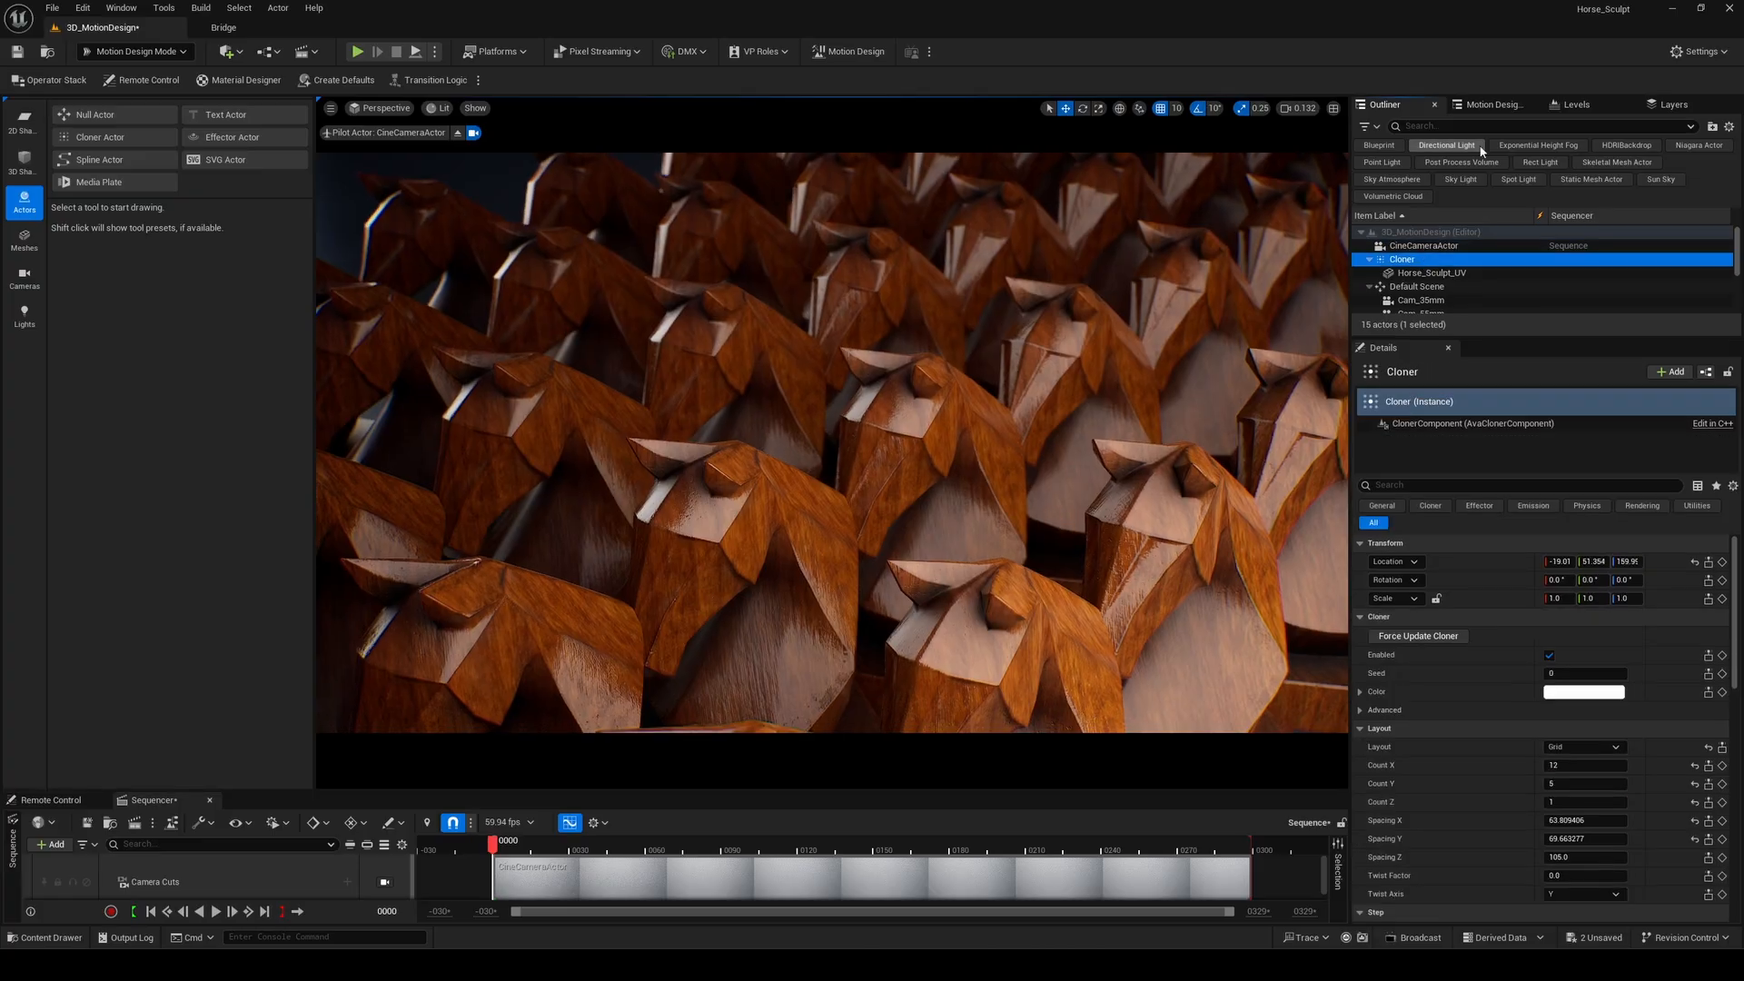
left_click_drag(1596, 782, 1549, 838)
scroll(1446, 692, "down", 3)
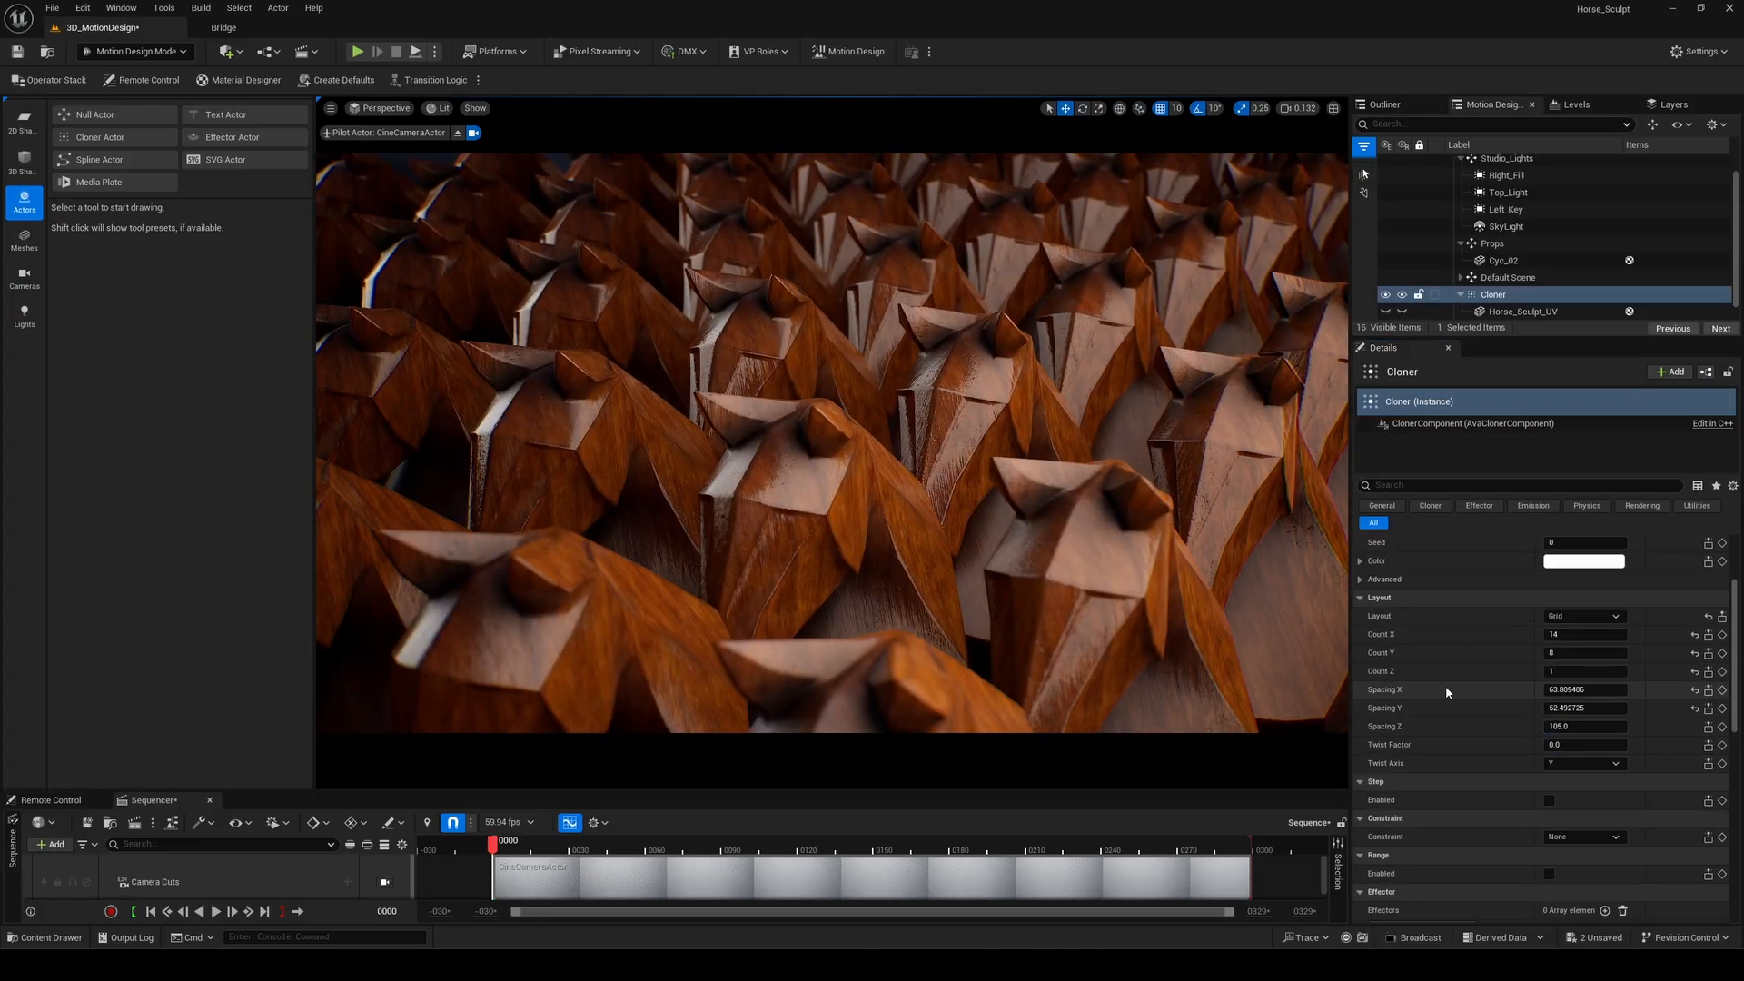
Create a linked Effector for the Cloner and stop piloting the CineCameraActor
scroll(1446, 692, "down", 5)
left_click(1441, 689)
scroll(1503, 572, "down", 1)
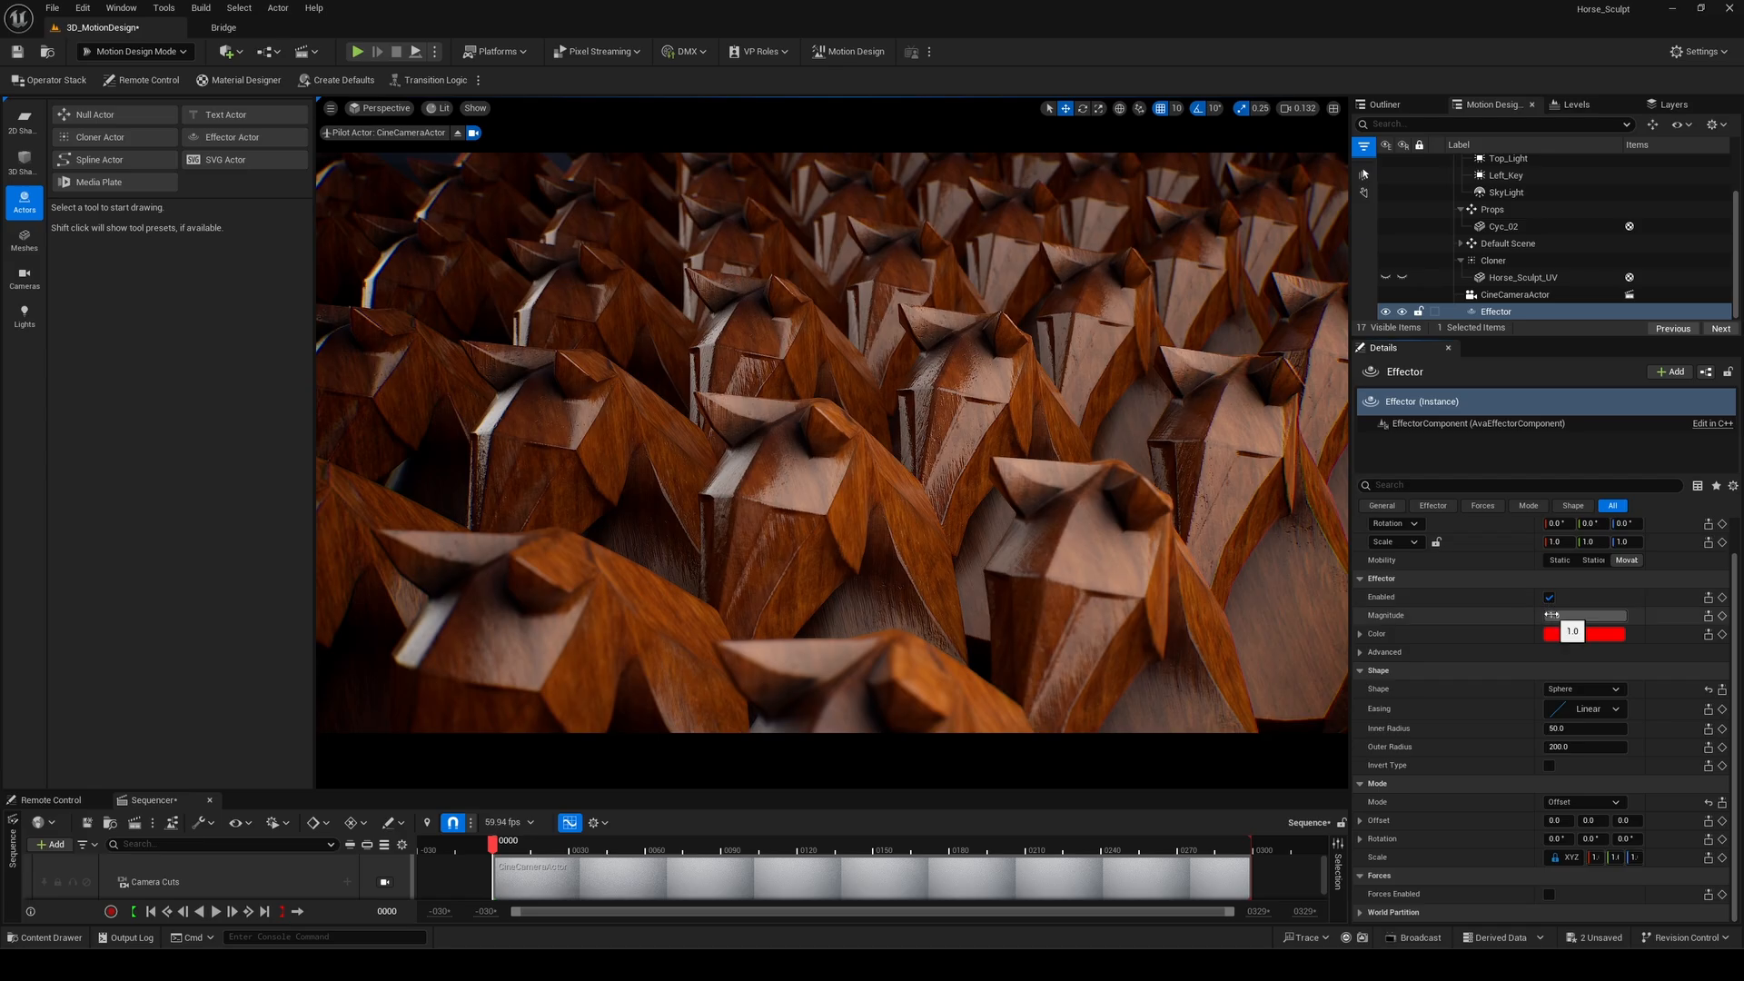
left_click(458, 132)
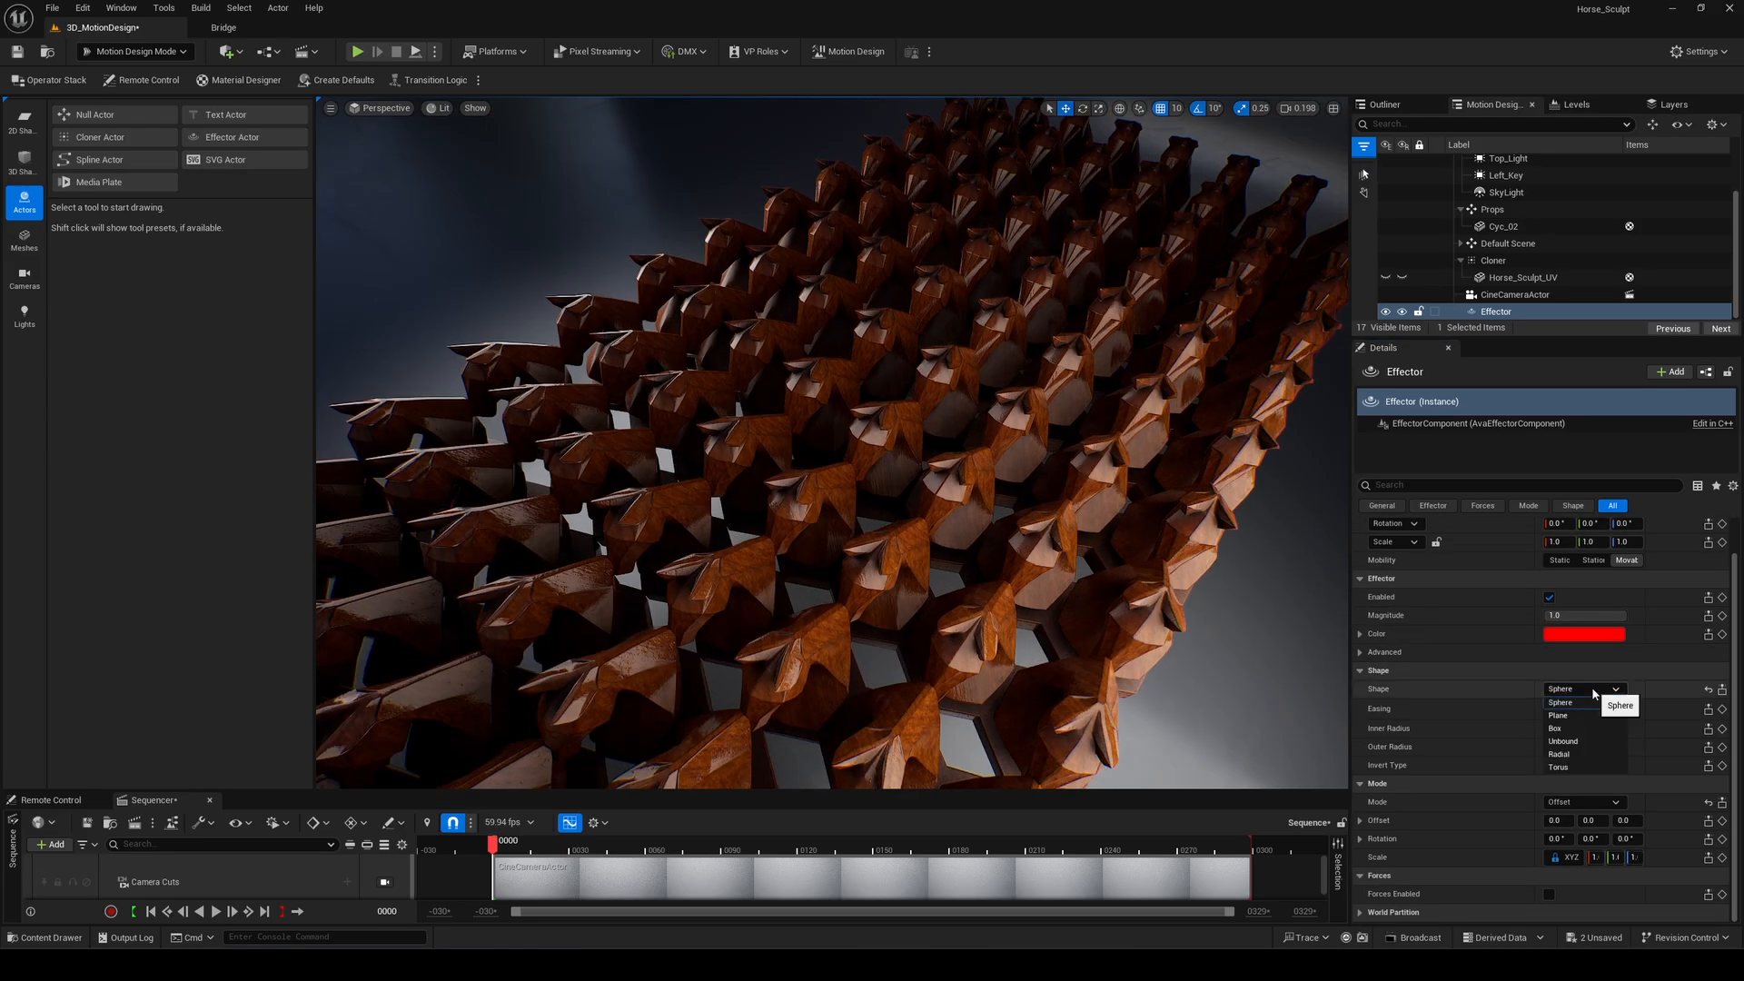
Set the Effector to Noise mode with a frequency of about 1.57 and enlarge its outer radius to about 424
scroll(1552, 788, "down", 1)
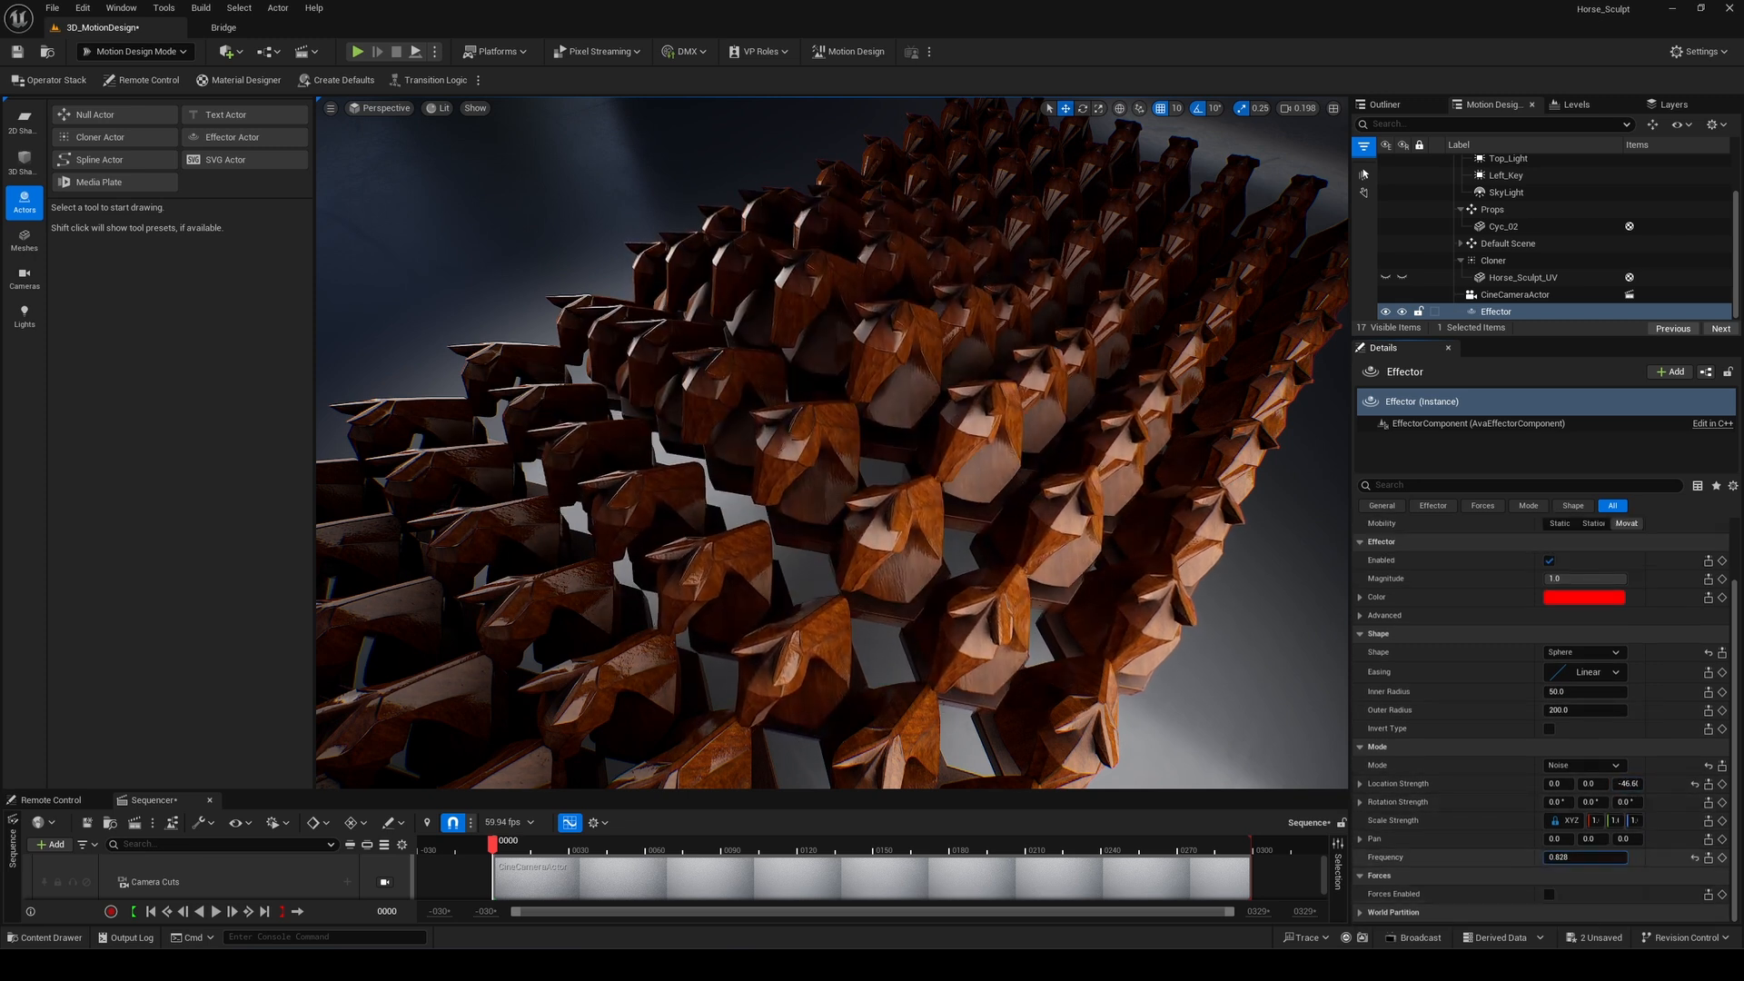
left_click_drag(1585, 856, 1467, 765)
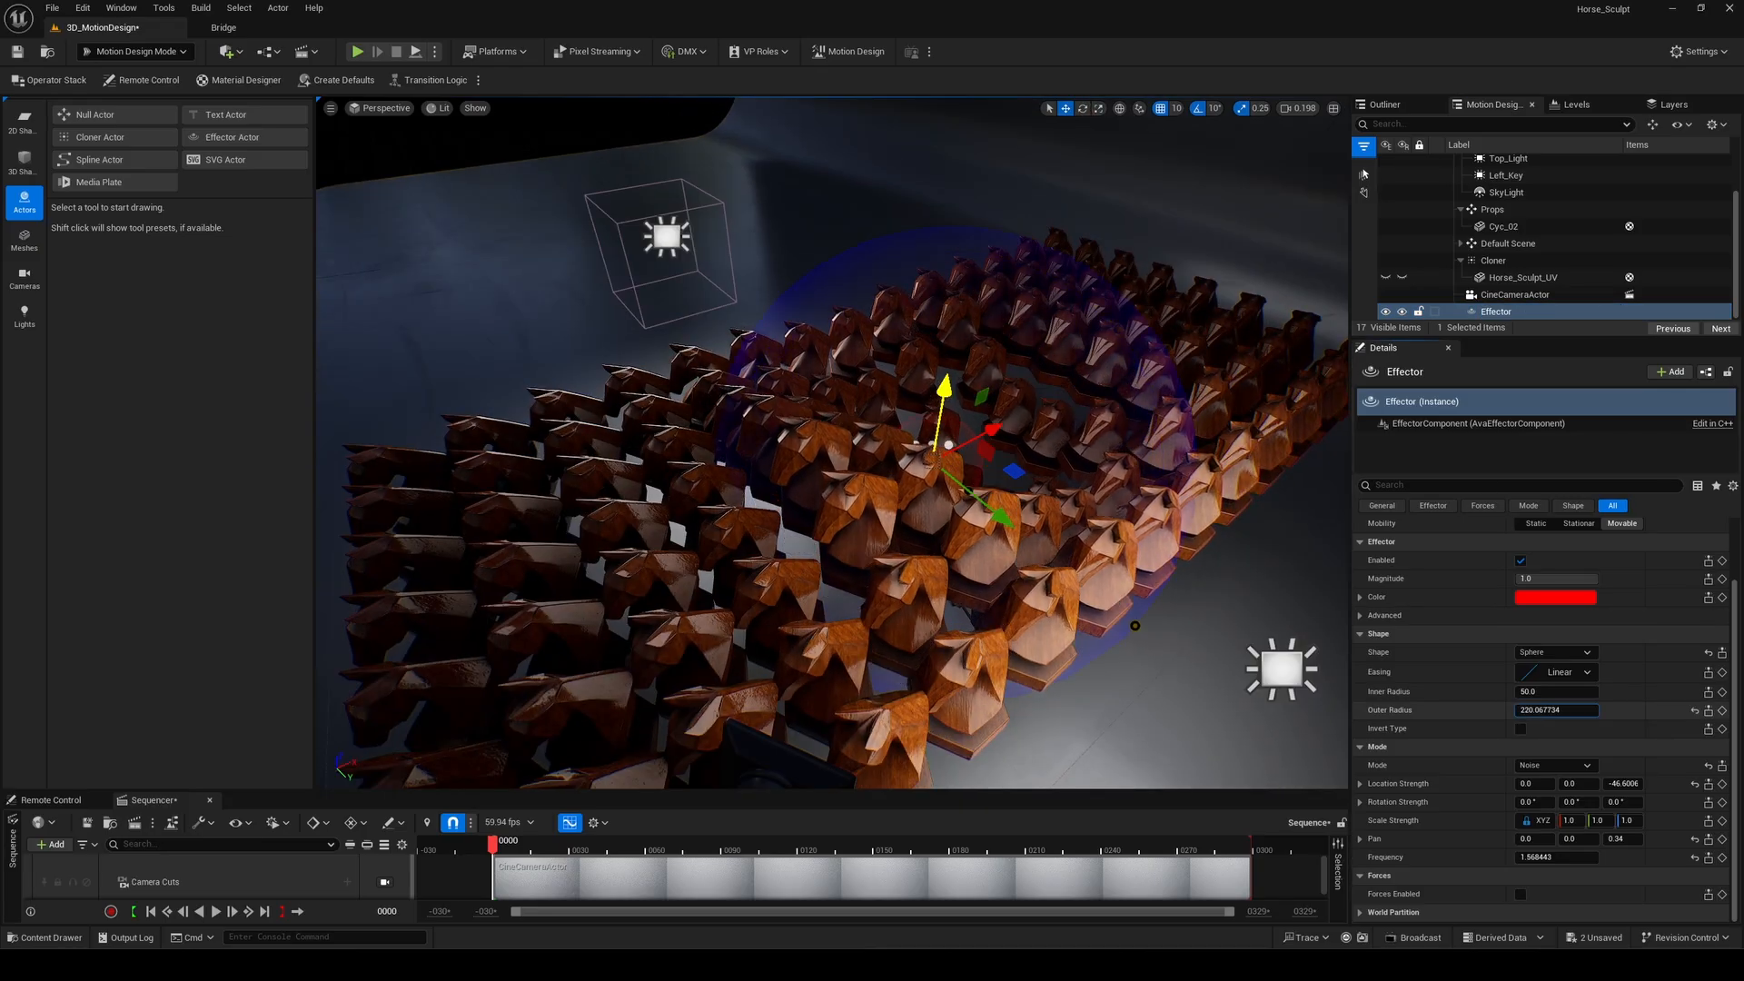
left_click_drag(1555, 709, 1572, 694)
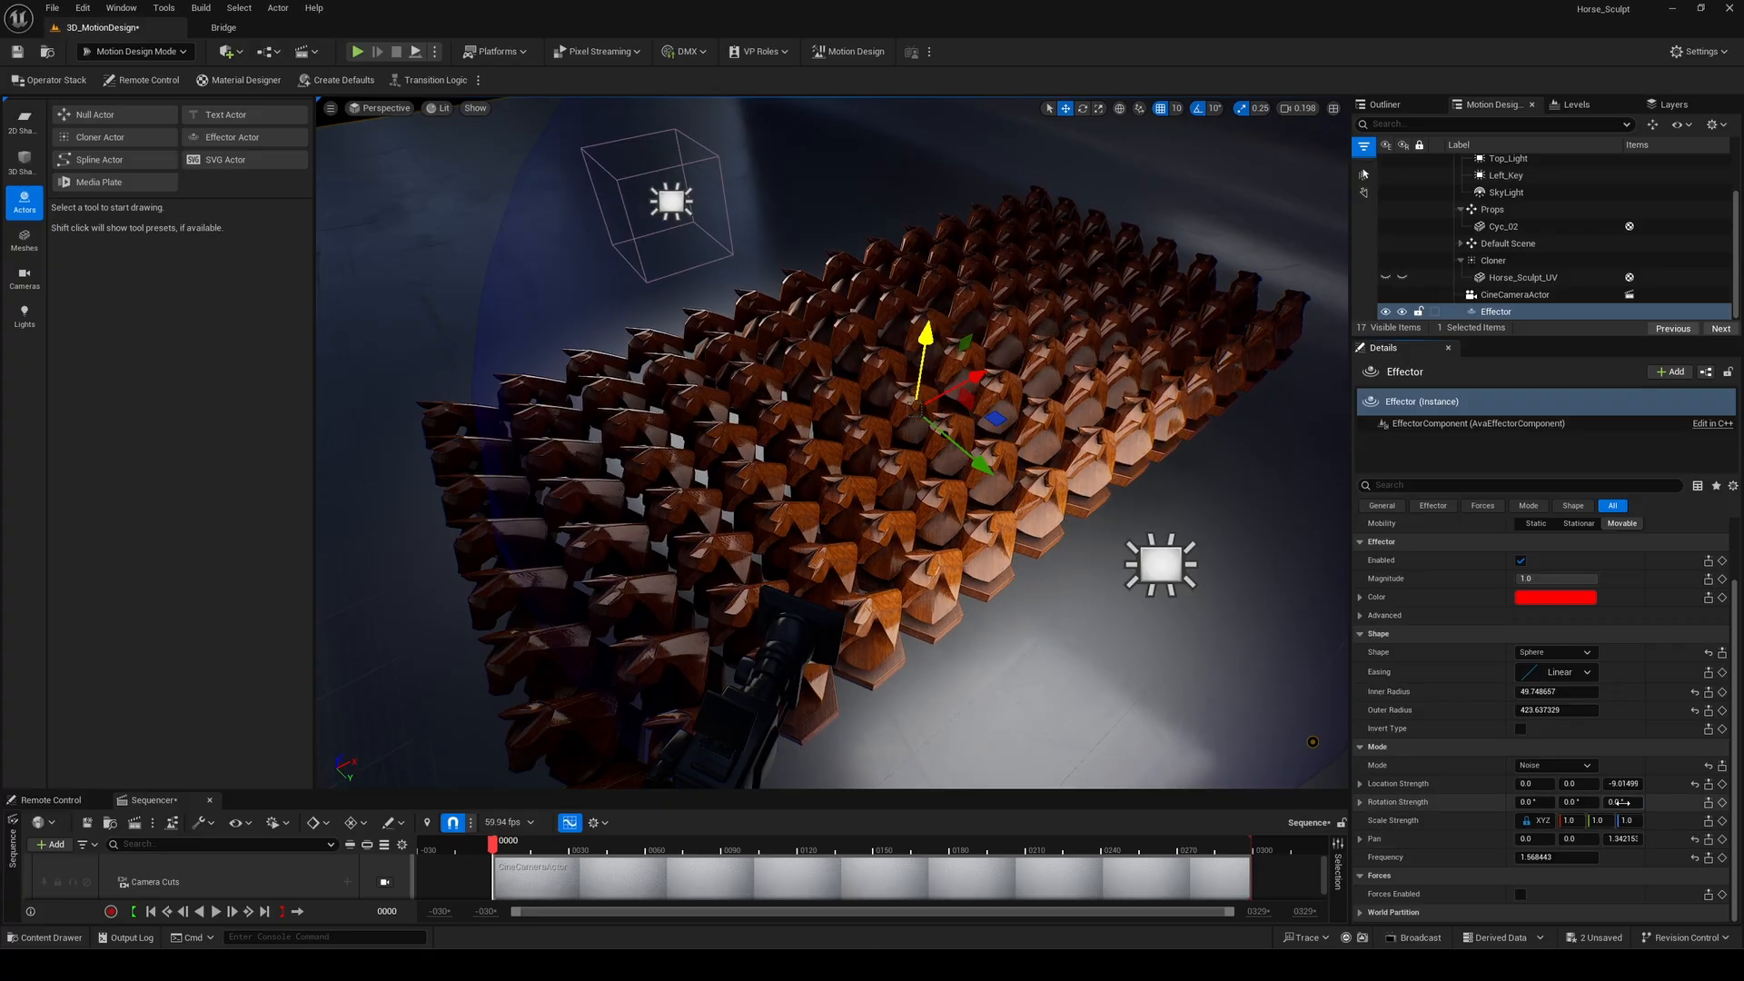
Try different easing curves for the Effector's spherical falloff
left_click(1555, 672)
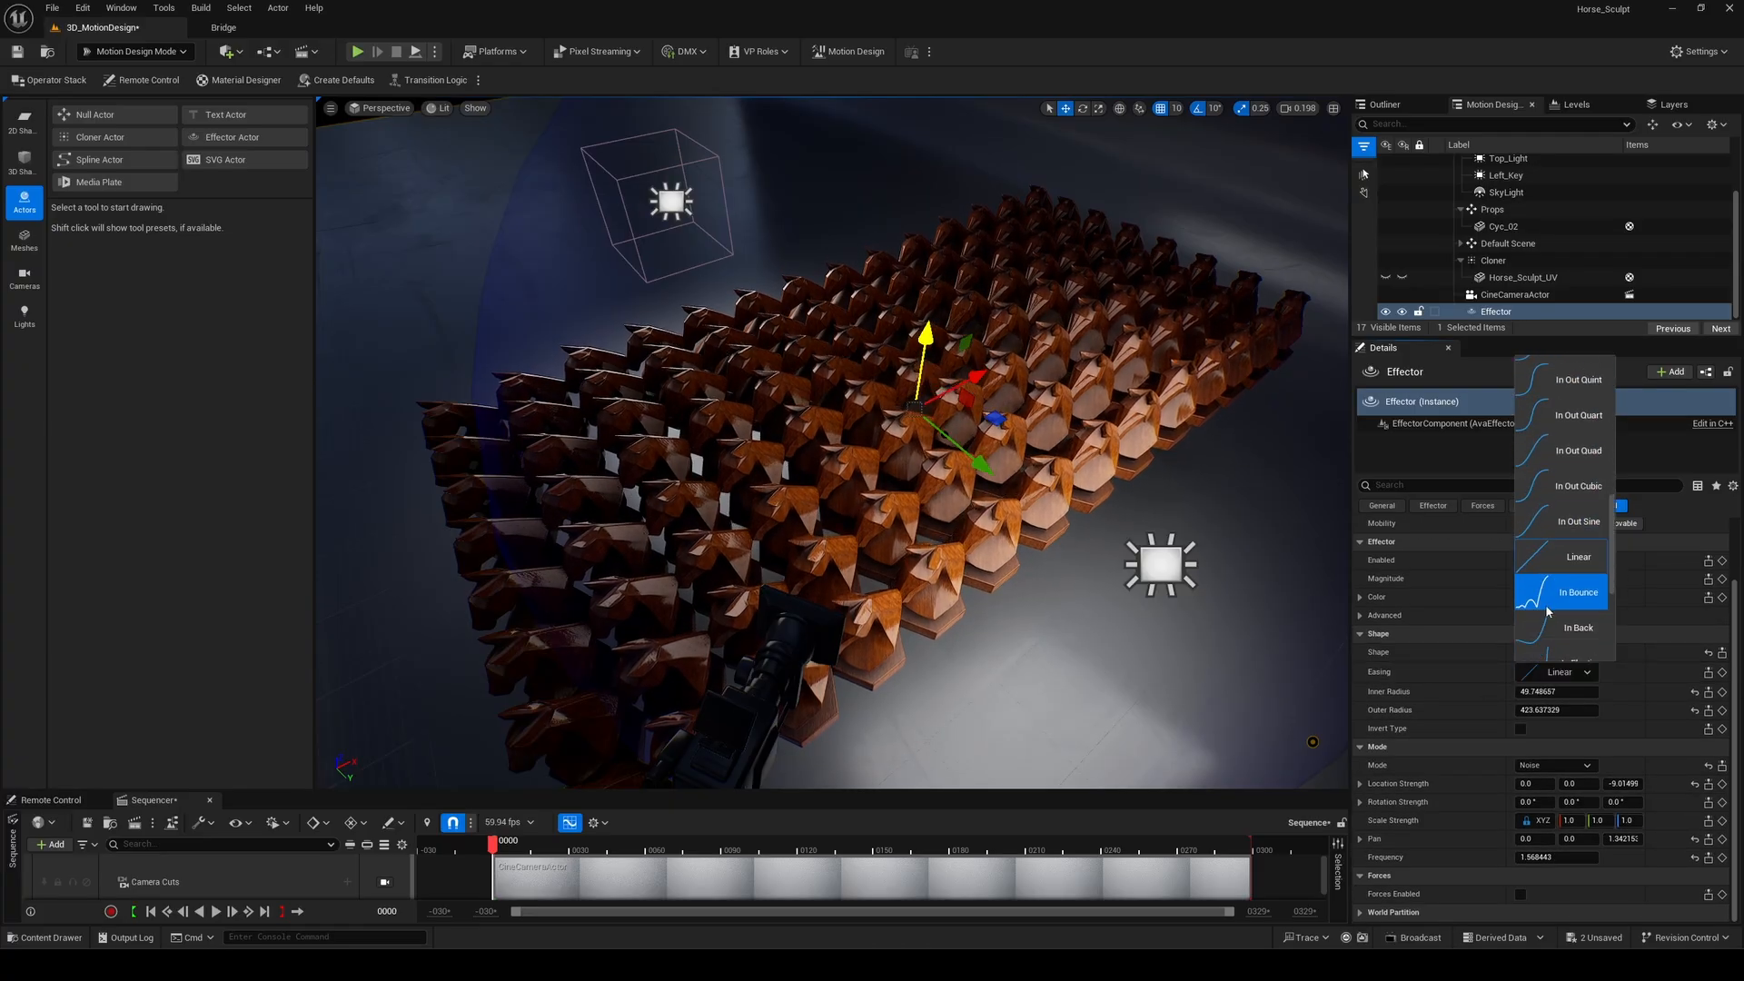
left_click(1558, 550)
left_click(1559, 672)
scroll(1566, 545, "down", 2)
left_click(1567, 581)
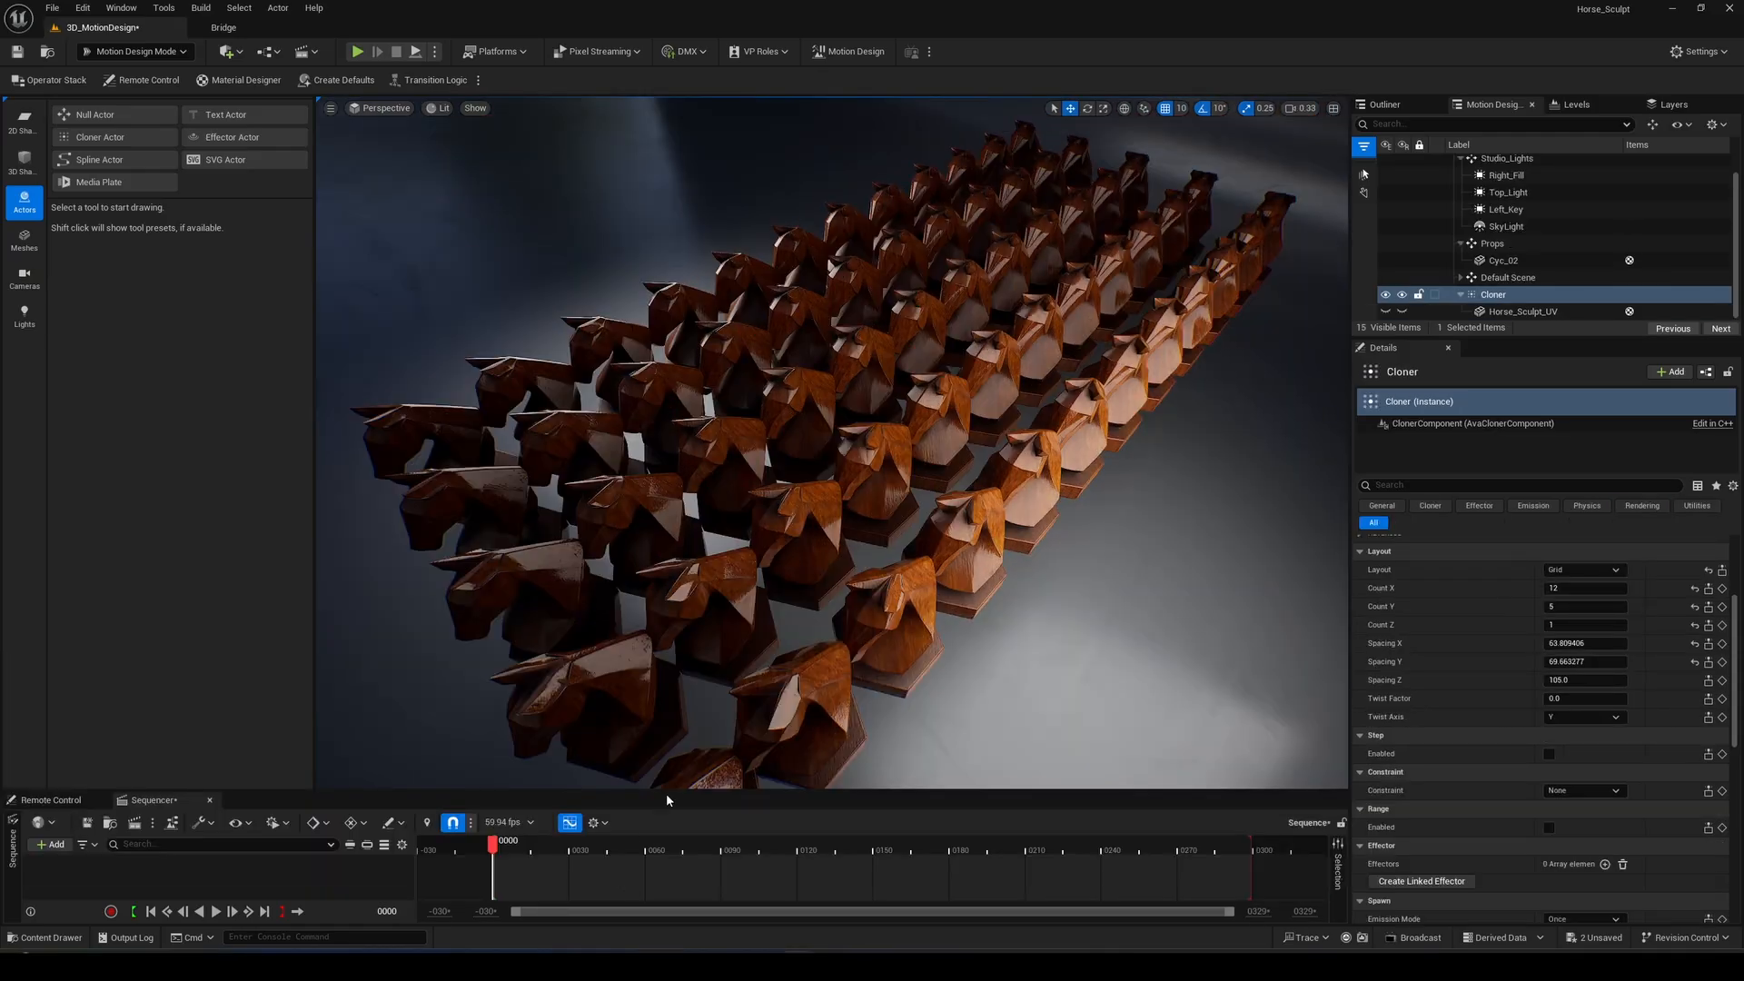
Enlarge the Sequencer area, add a Cine Camera Actor to the level and raise it above the horse grid
left_click_drag(668, 792, 382, 673)
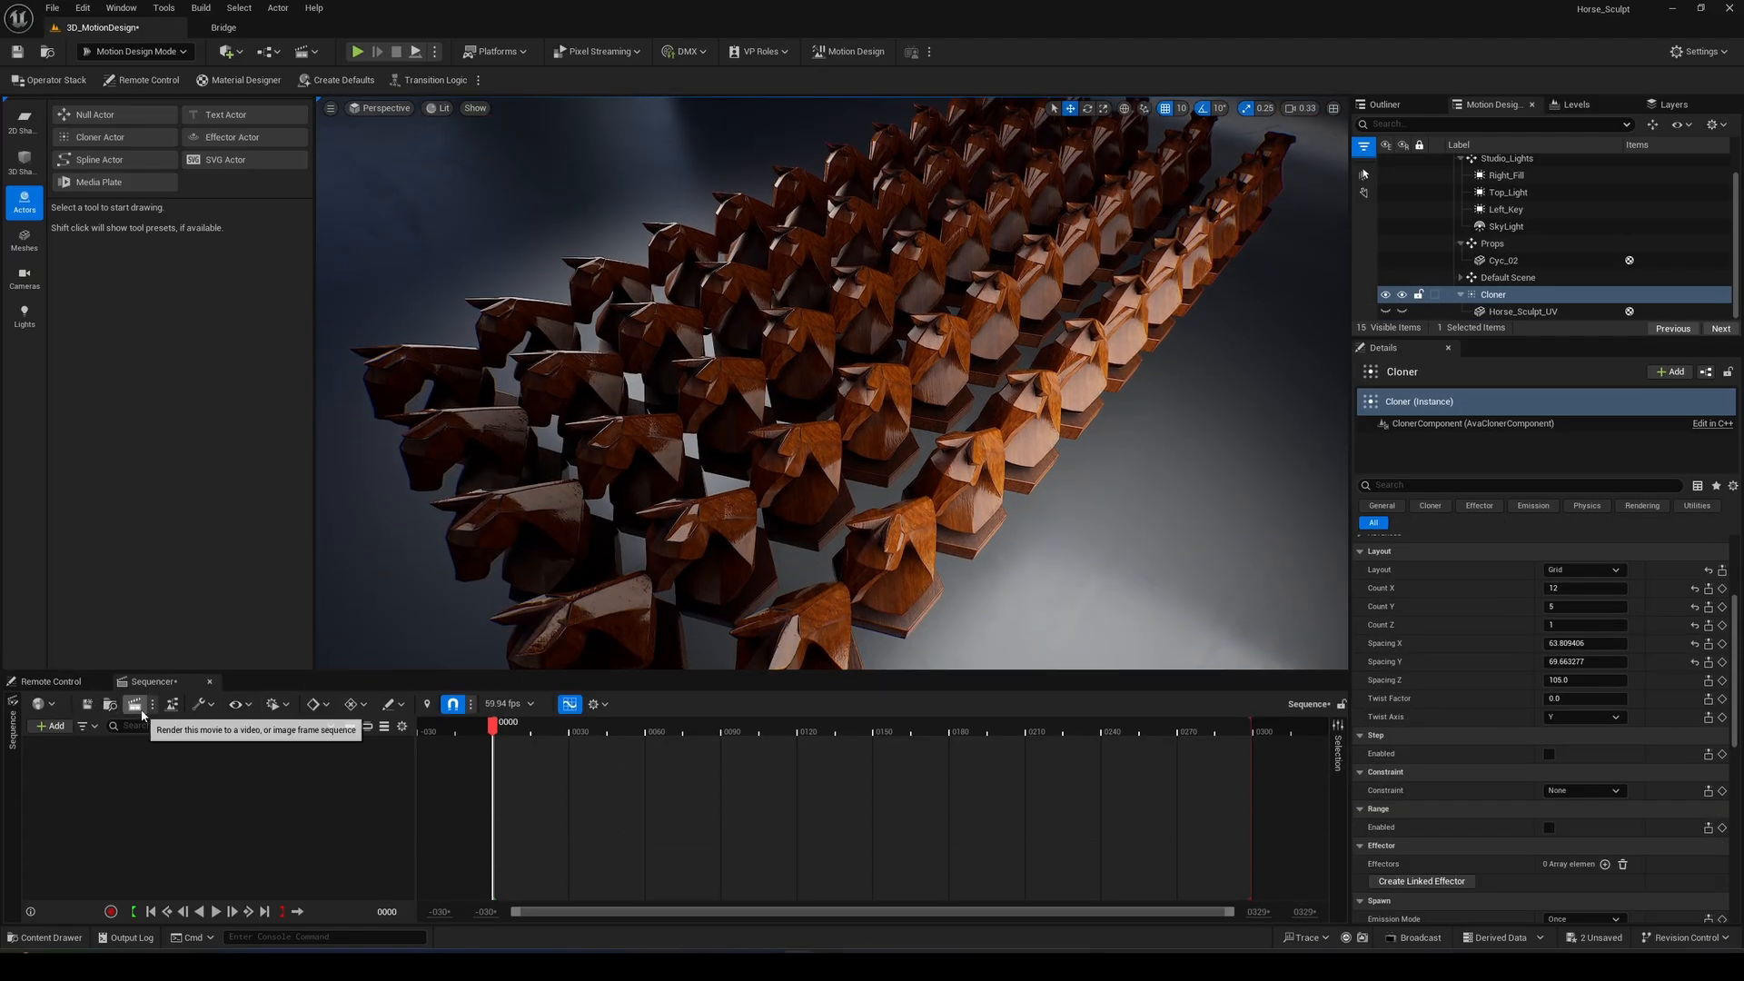
left_click(229, 51)
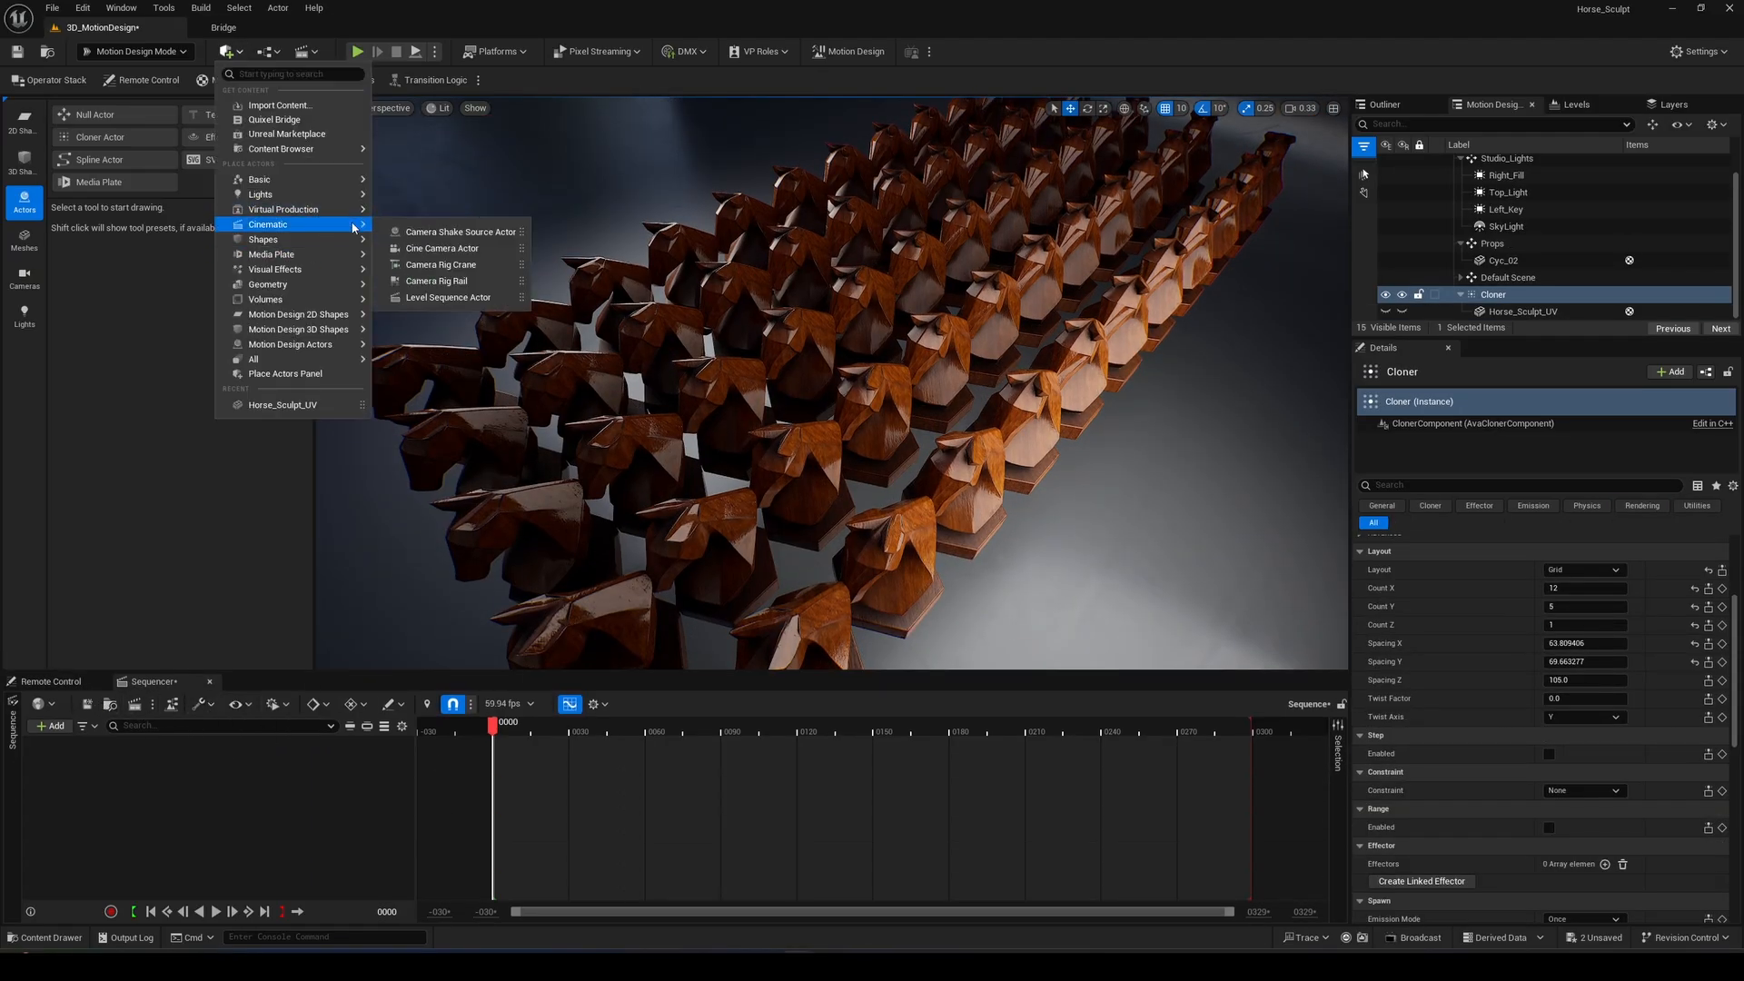
left_click(443, 248)
right_click_drag(1187, 576, 1117, 400)
left_click_drag(1108, 391, 1153, 150)
right_click_drag(1153, 150, 1035, 245)
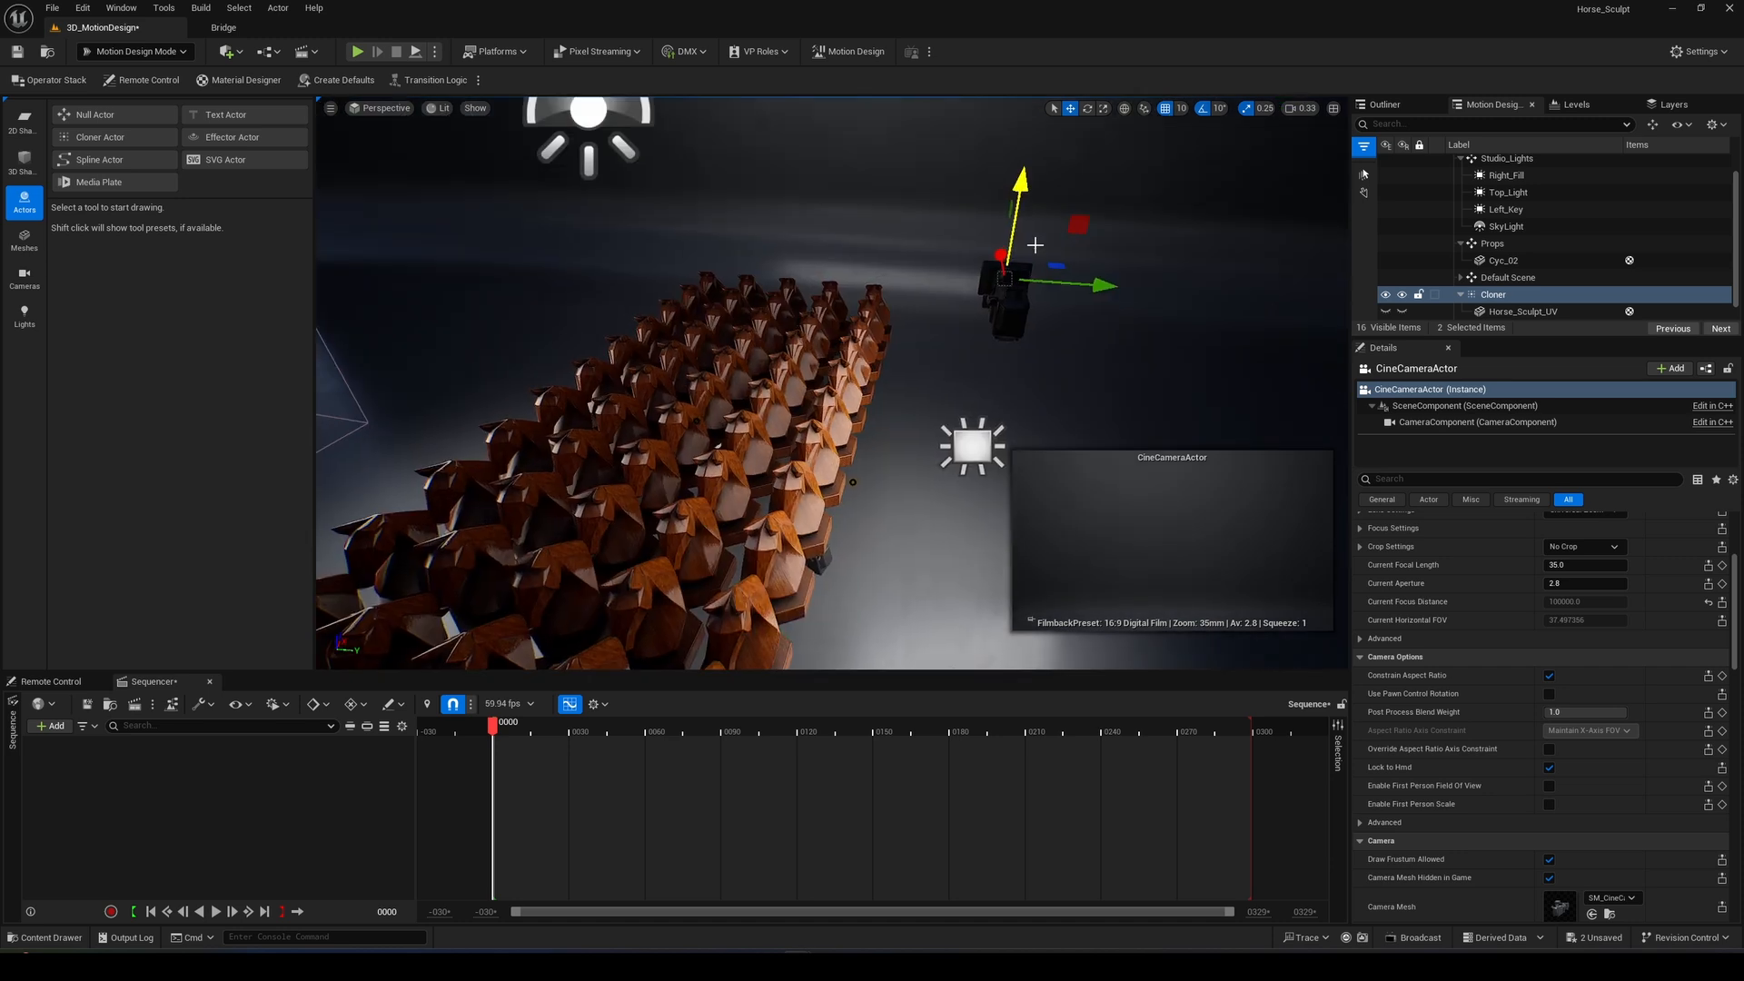
Add the CineCameraActor to the Sequencer as a camera track and frame the horses through it
left_click(1384, 105)
left_click_drag(1422, 246, 320, 799)
right_click_drag(690, 472, 668, 518)
scroll(668, 518, "down", 2)
scroll(1471, 772, "up", 4)
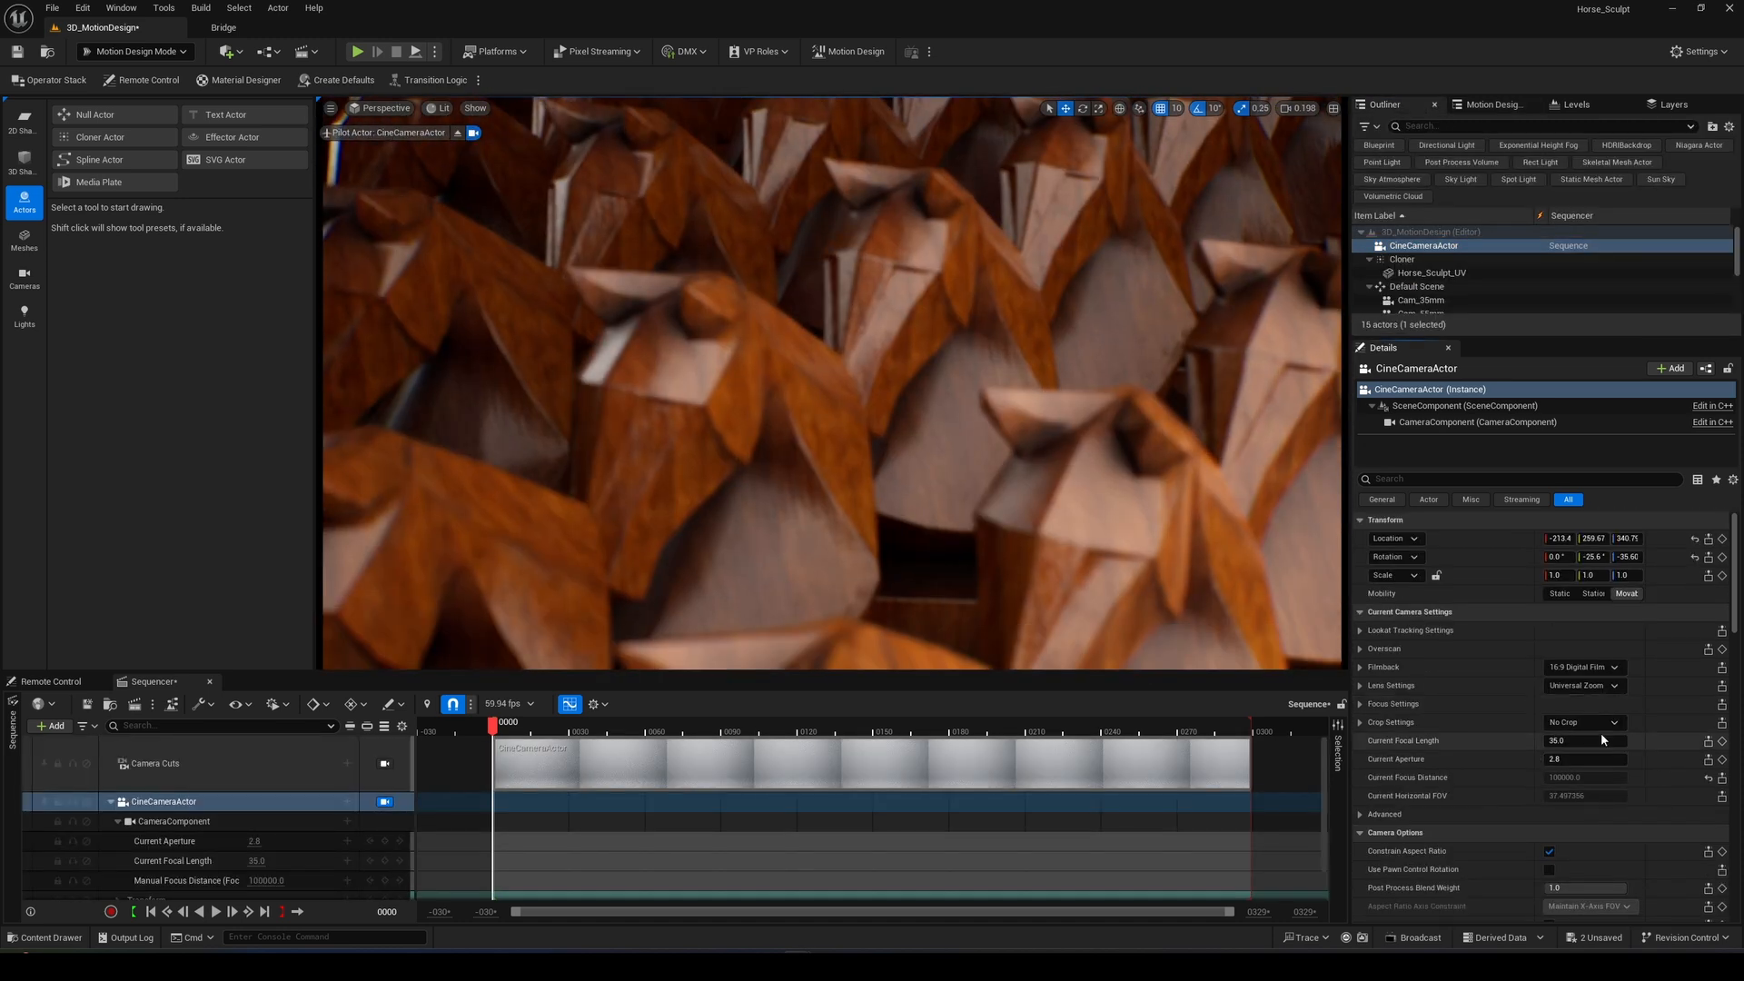
Set the CineCameraActor's filmback to 16:9 DSLR and its lens to 50mm Prime f/1.8, and reframe the horses
left_click(1580, 738)
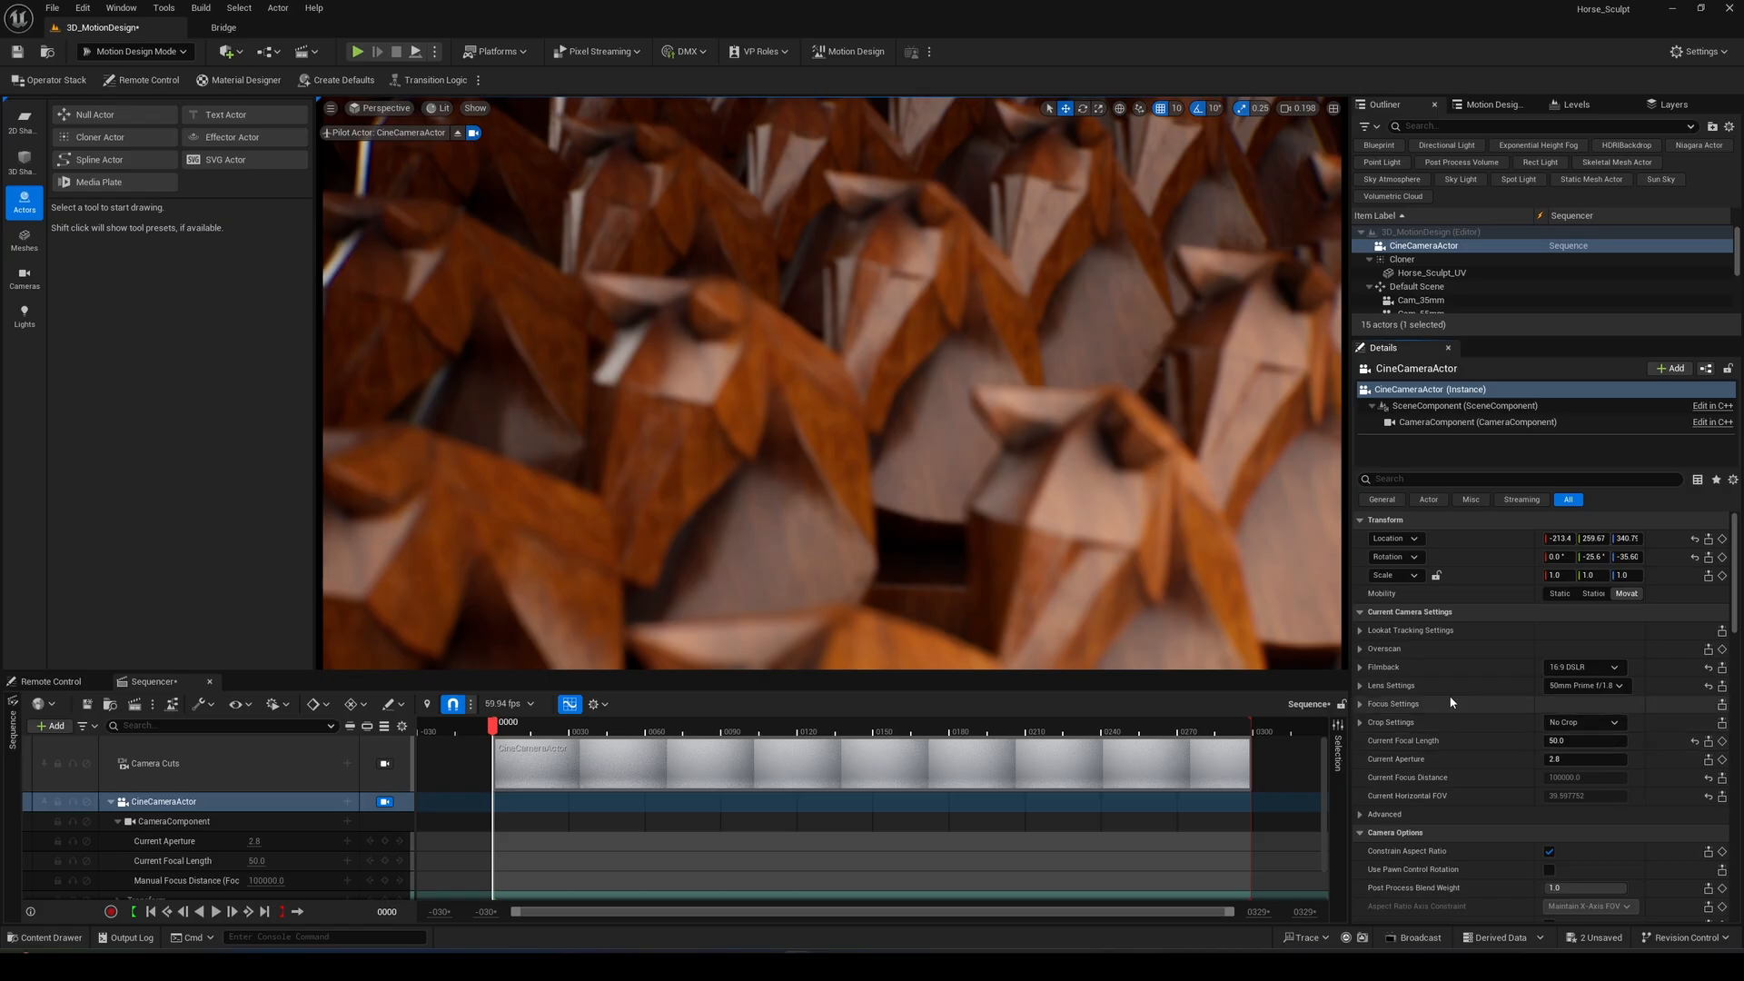
right_click_drag(938, 421, 938, 421)
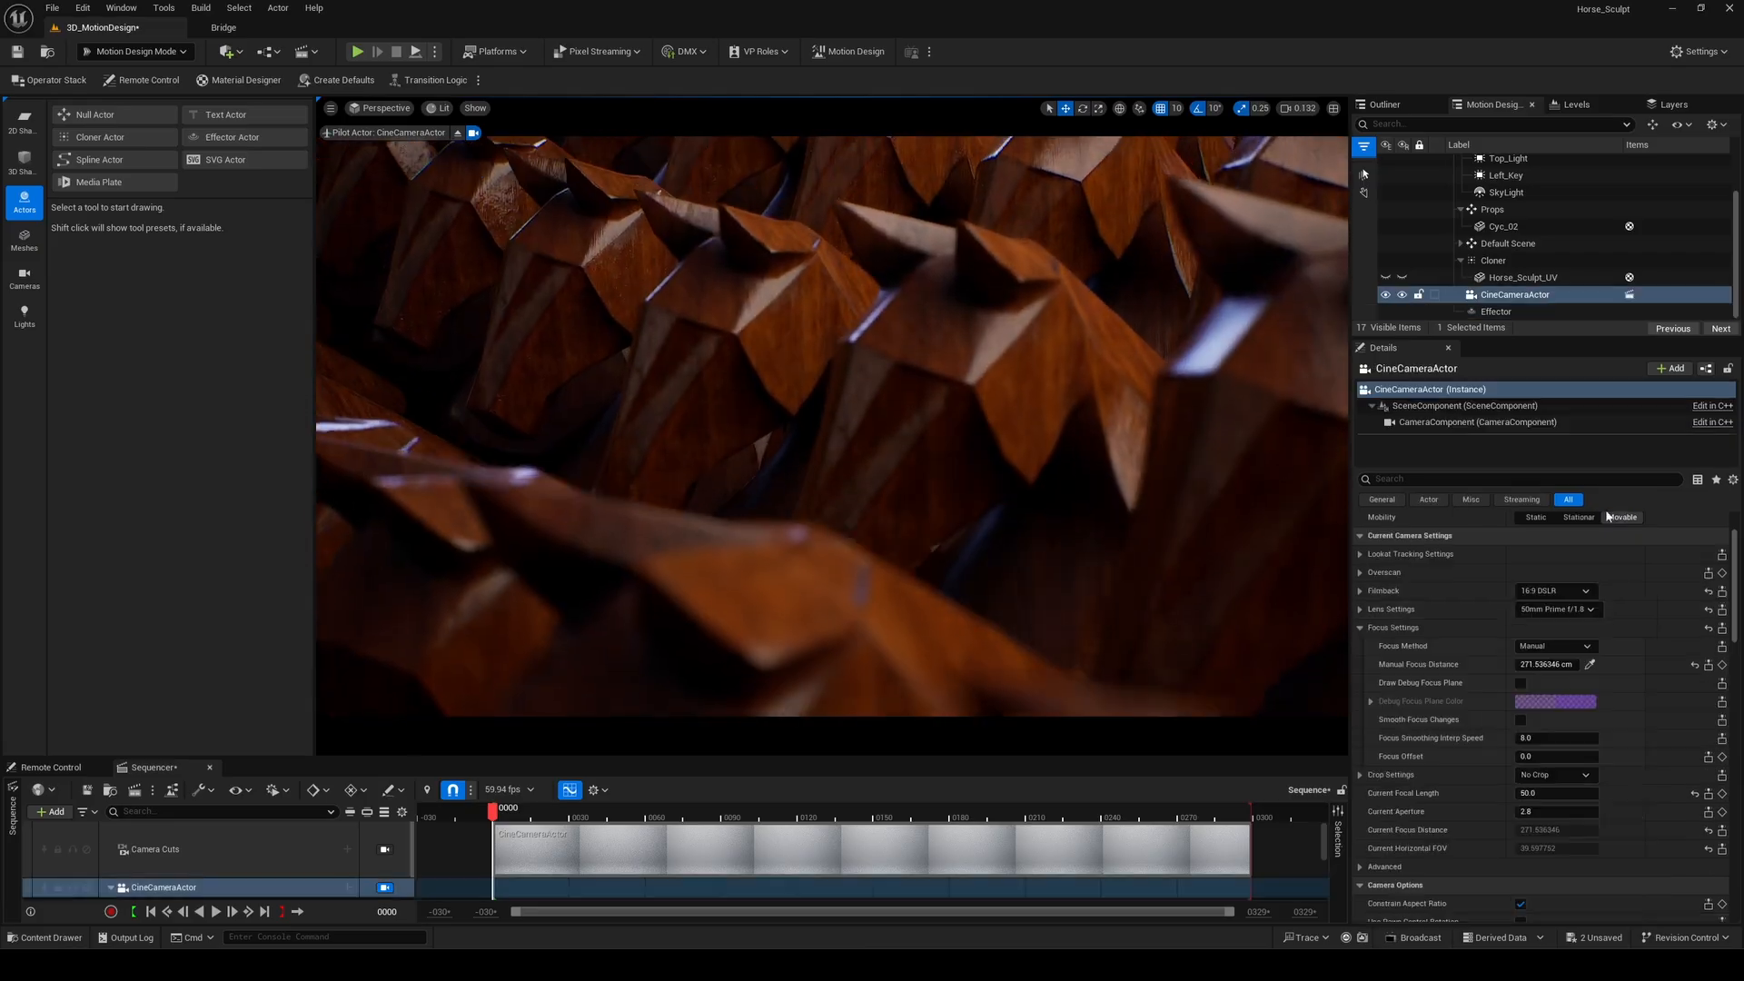
right_click_drag(920, 440, 919, 440)
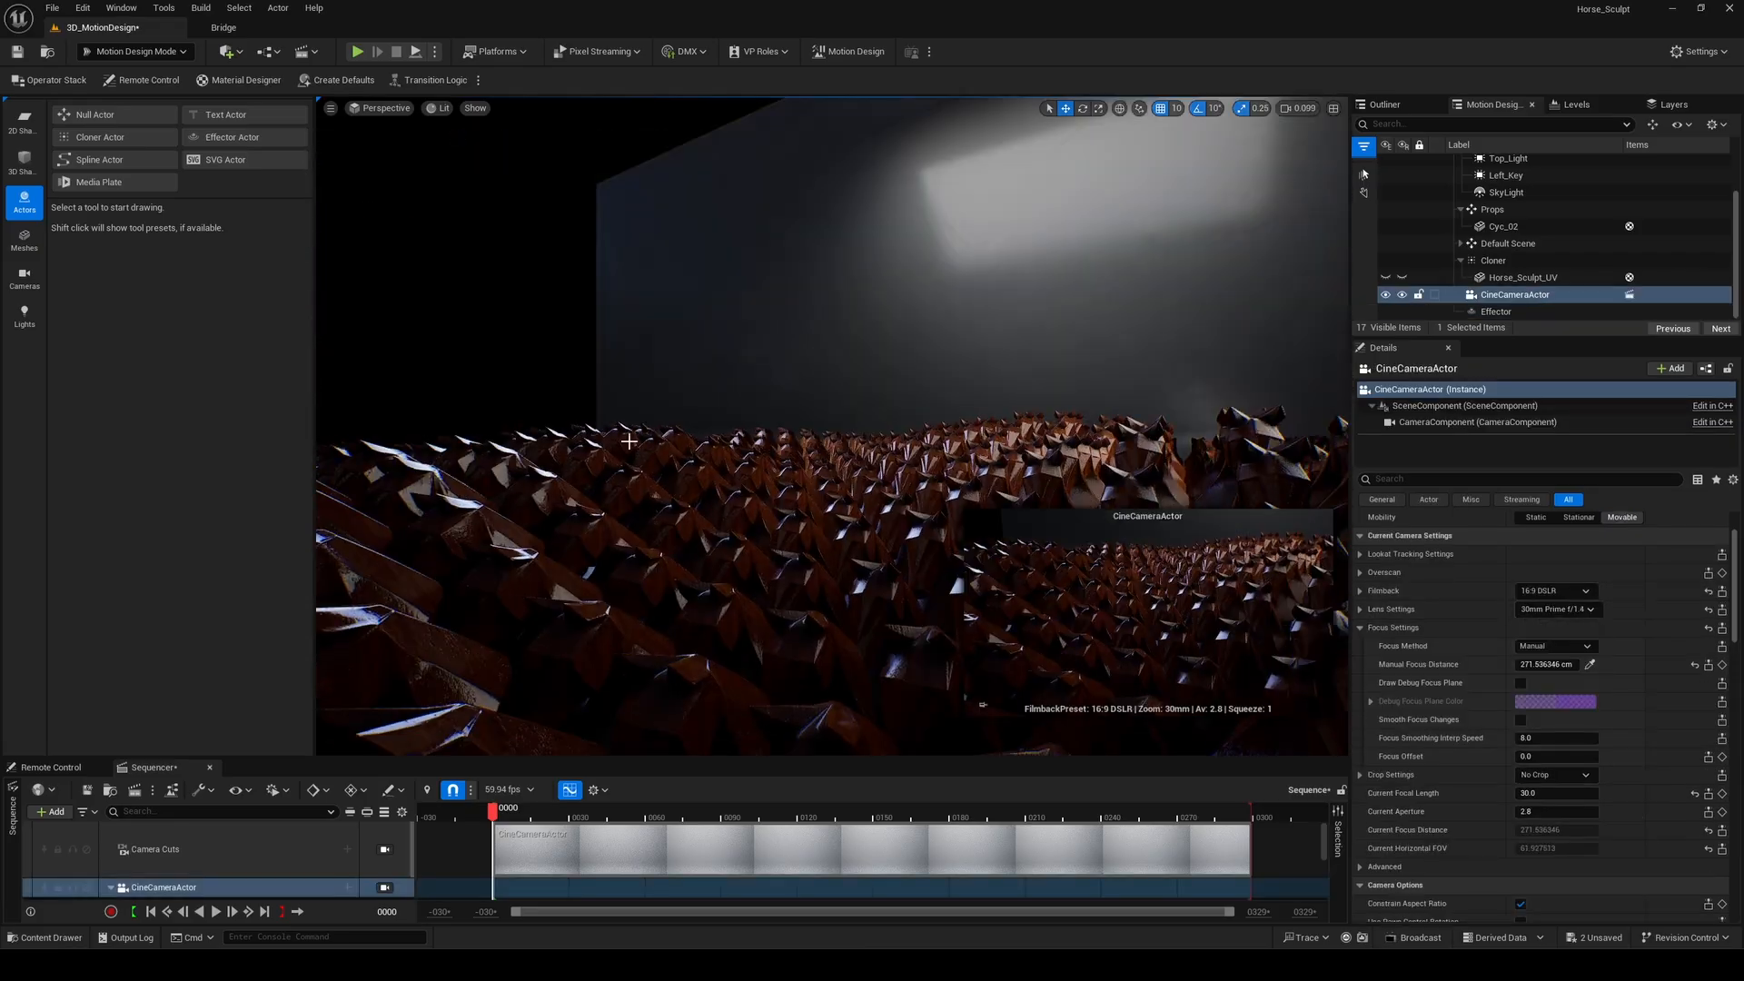
Add a Spot Light aimed at the horse grid with an outer cone angle of about 26 degrees
right_click_drag(776, 407, 777, 407)
left_click(240, 51)
mouse_move(273, 193)
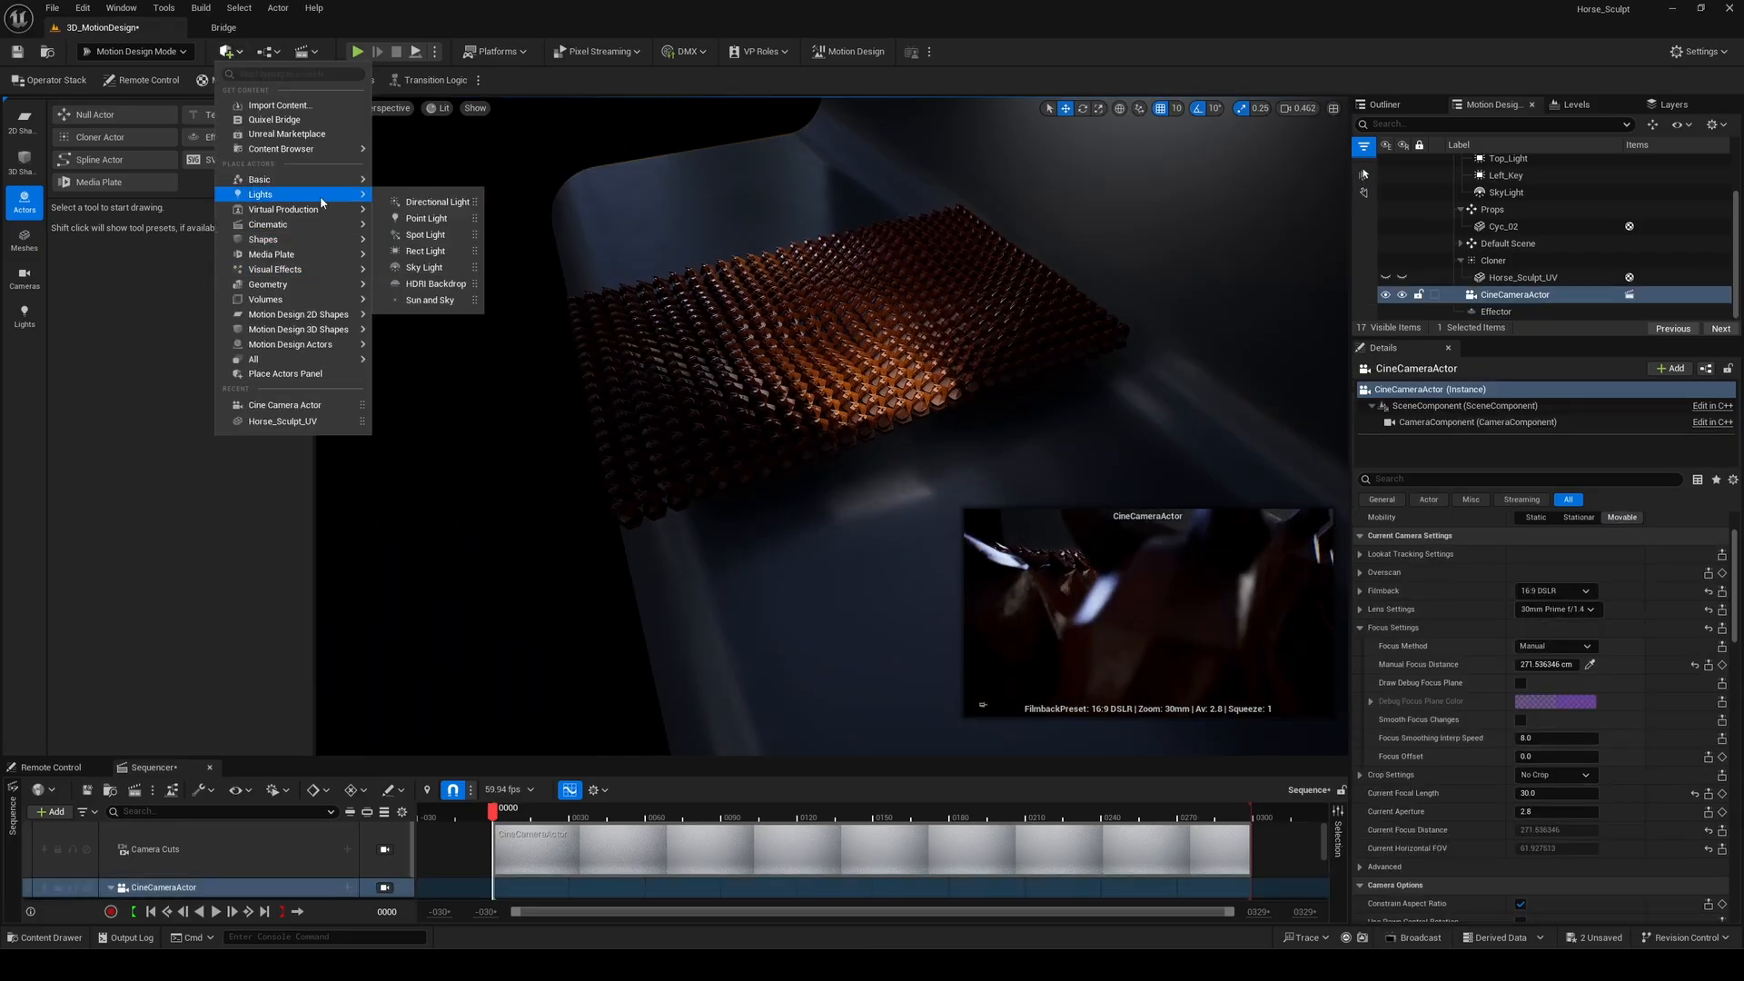
left_click(427, 225)
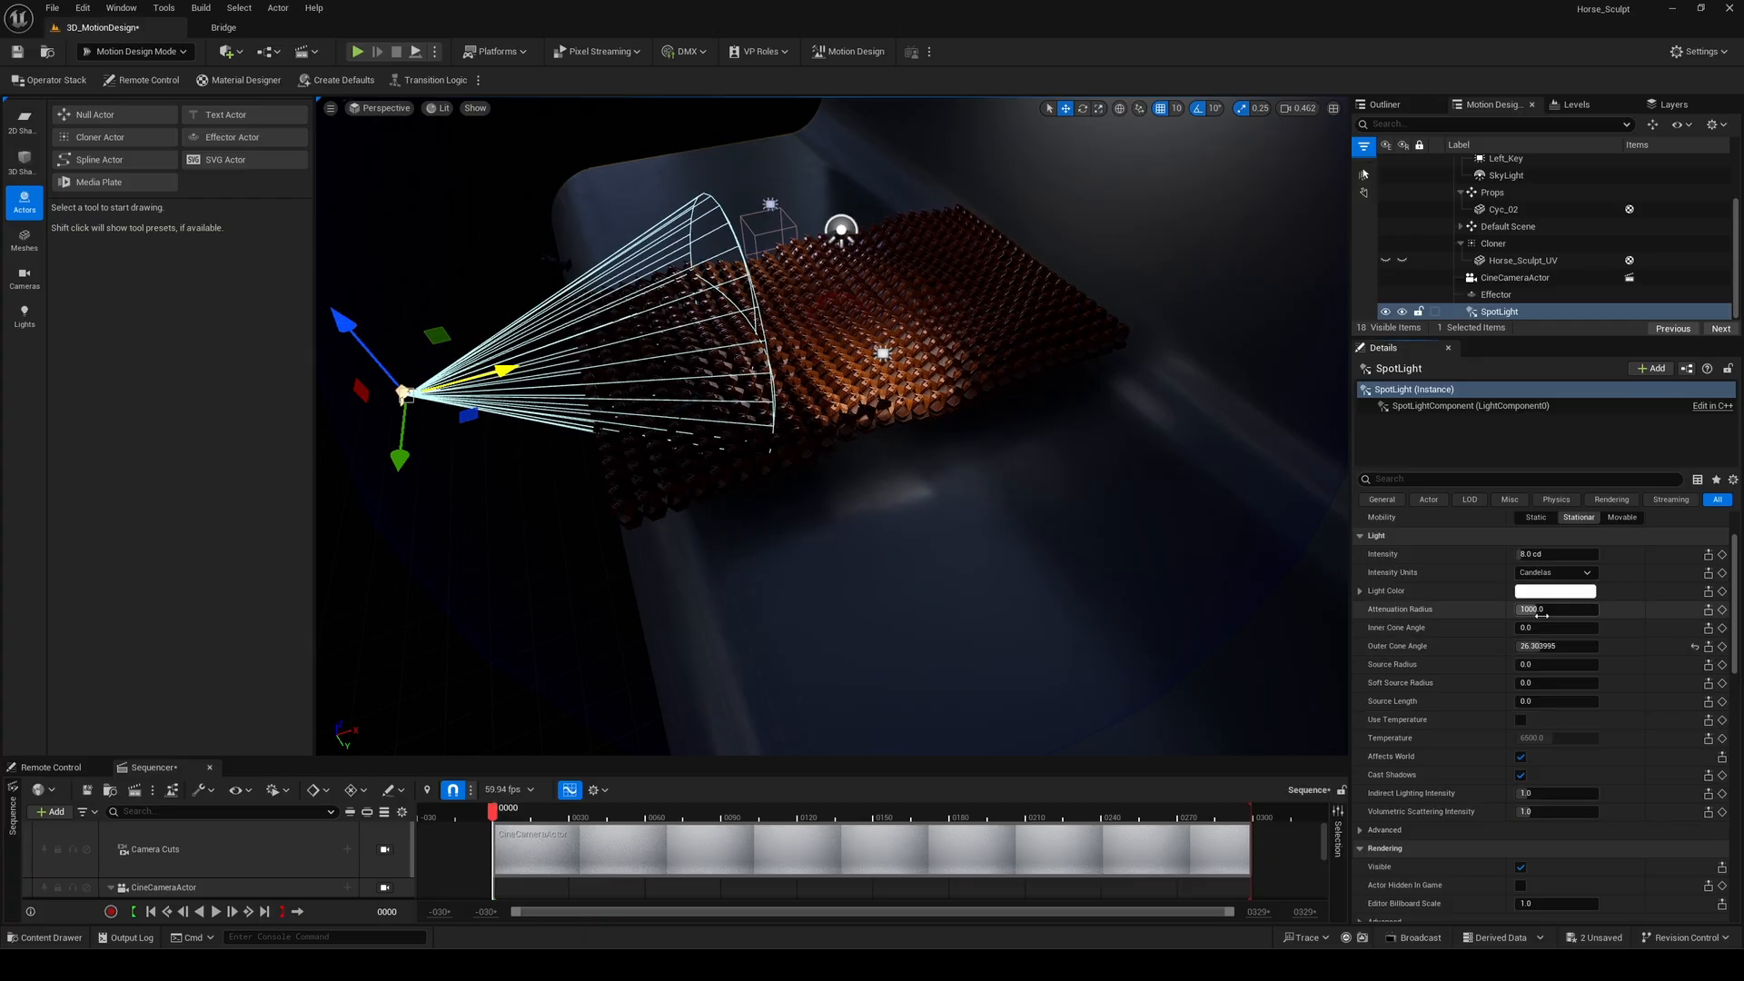
key("f")
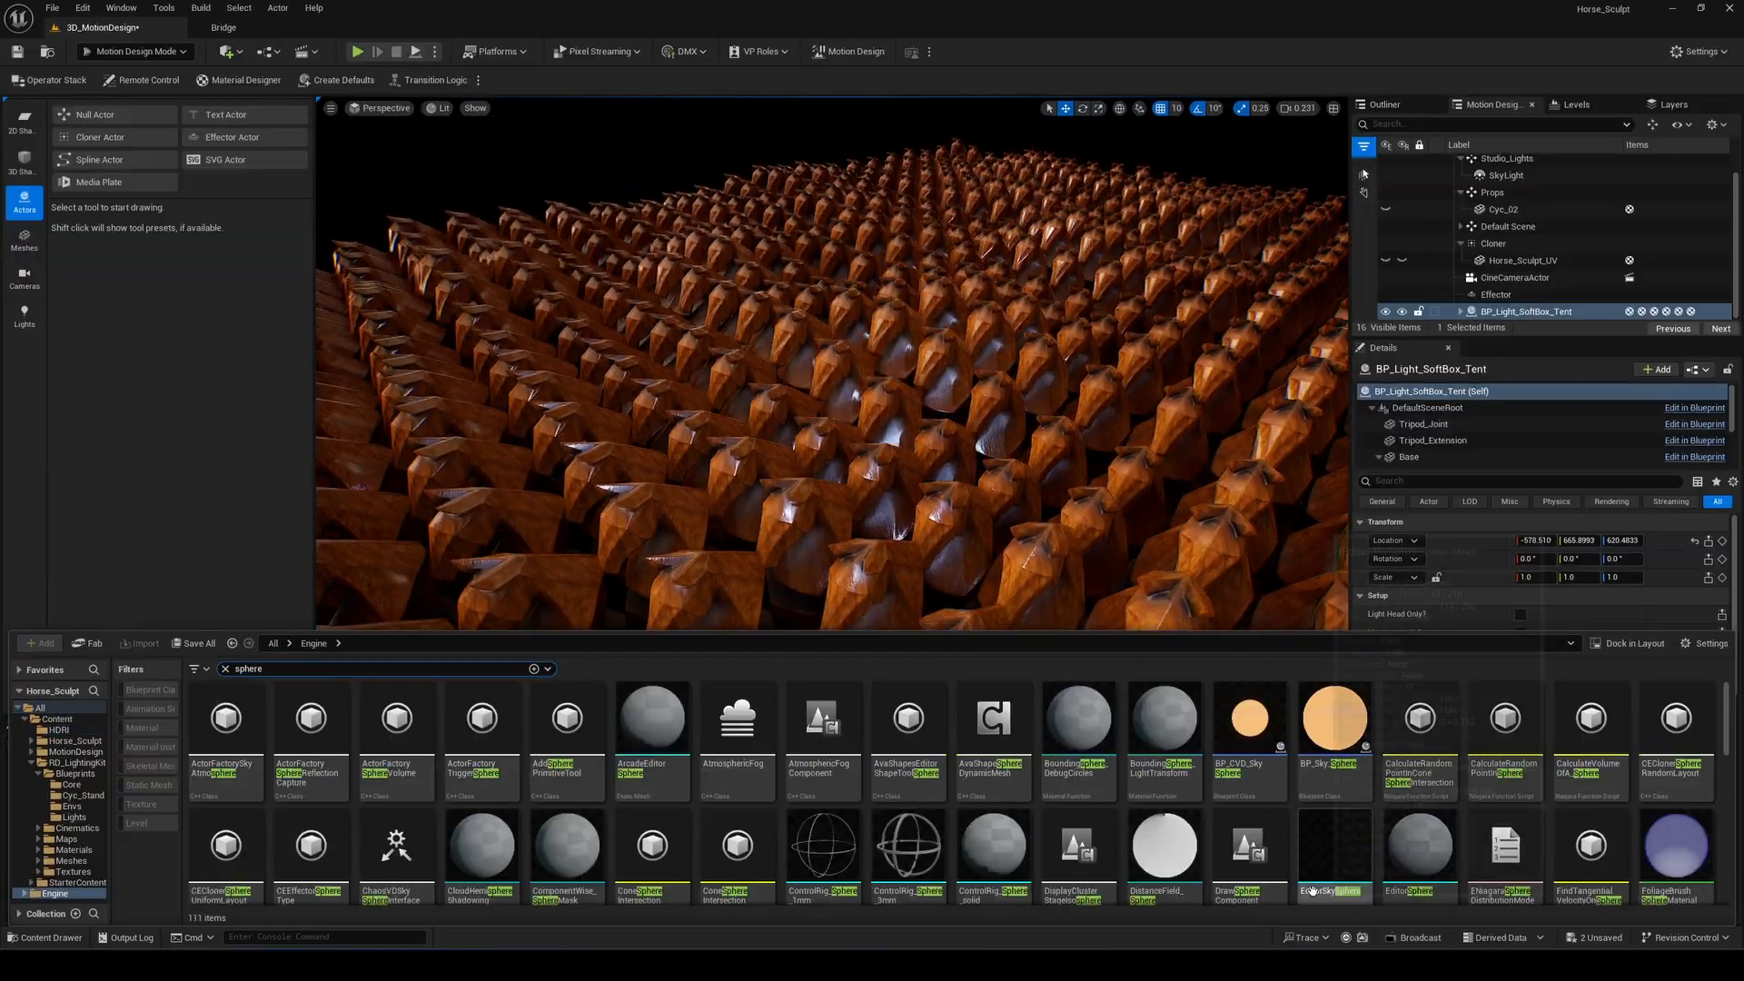
Enclose the scene in an EditorSphere scaled to 15000 with the HDRI material multiplied by 10, and rotate it to about -15.8° in Z
left_click_drag(1420, 780, 1164, 805)
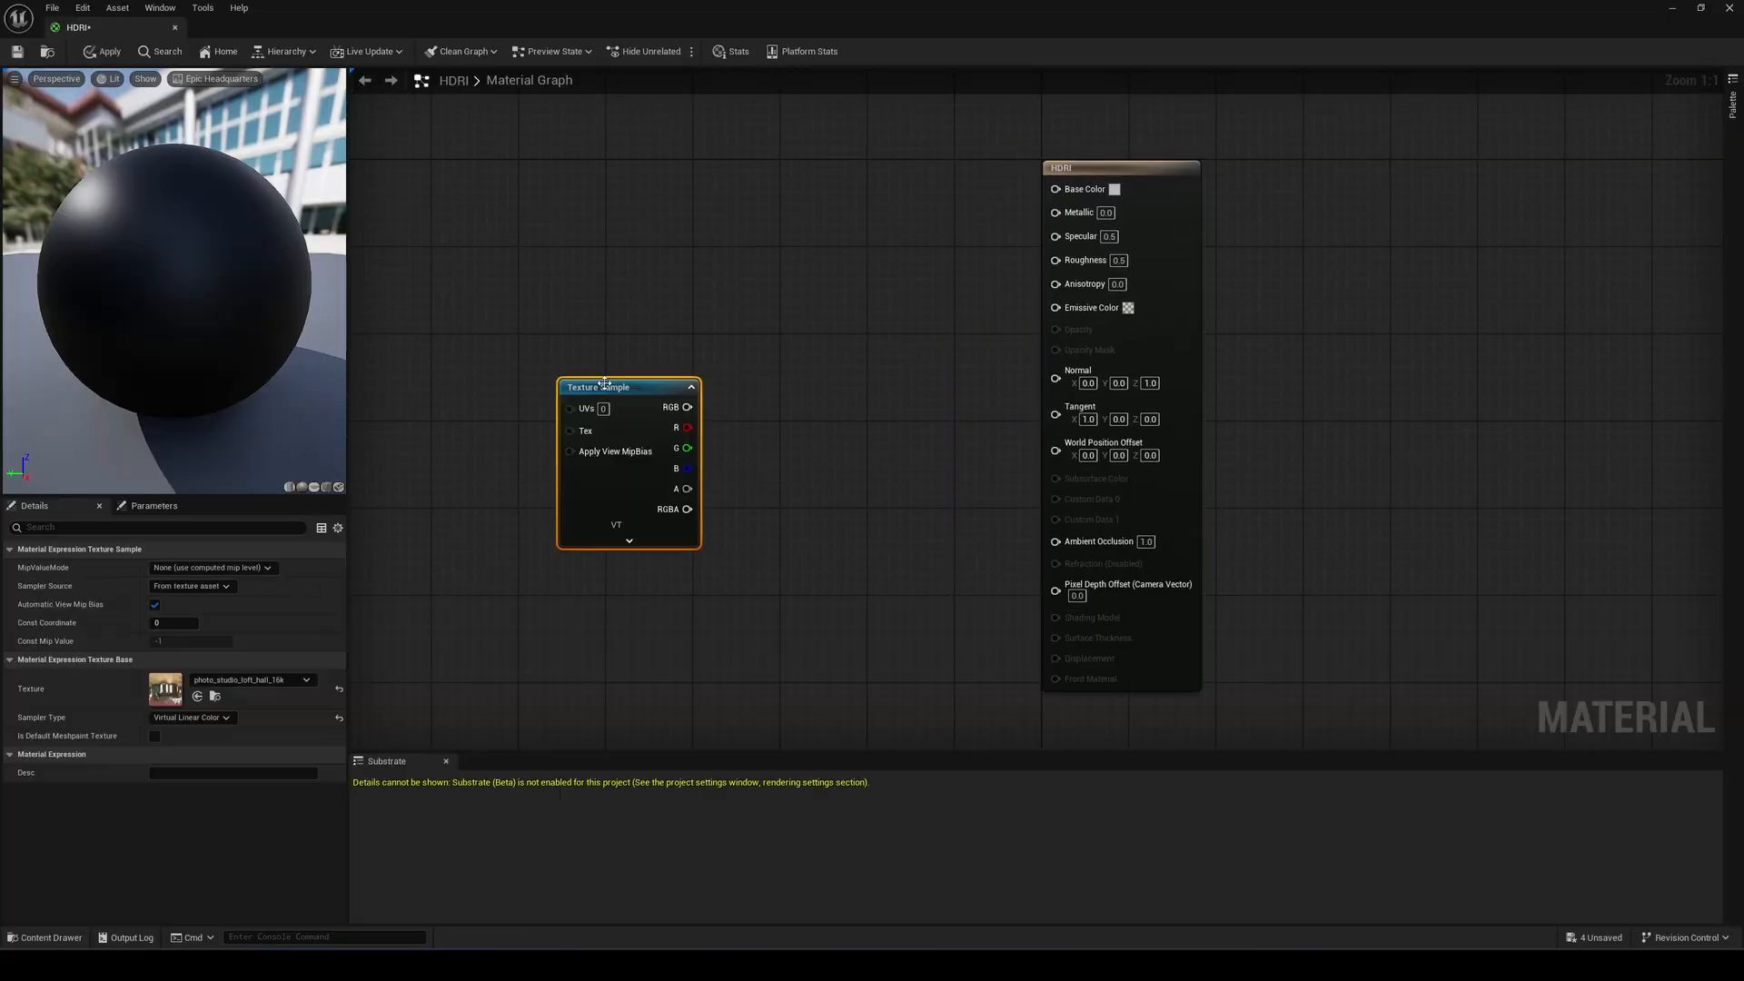
left_click(186, 567)
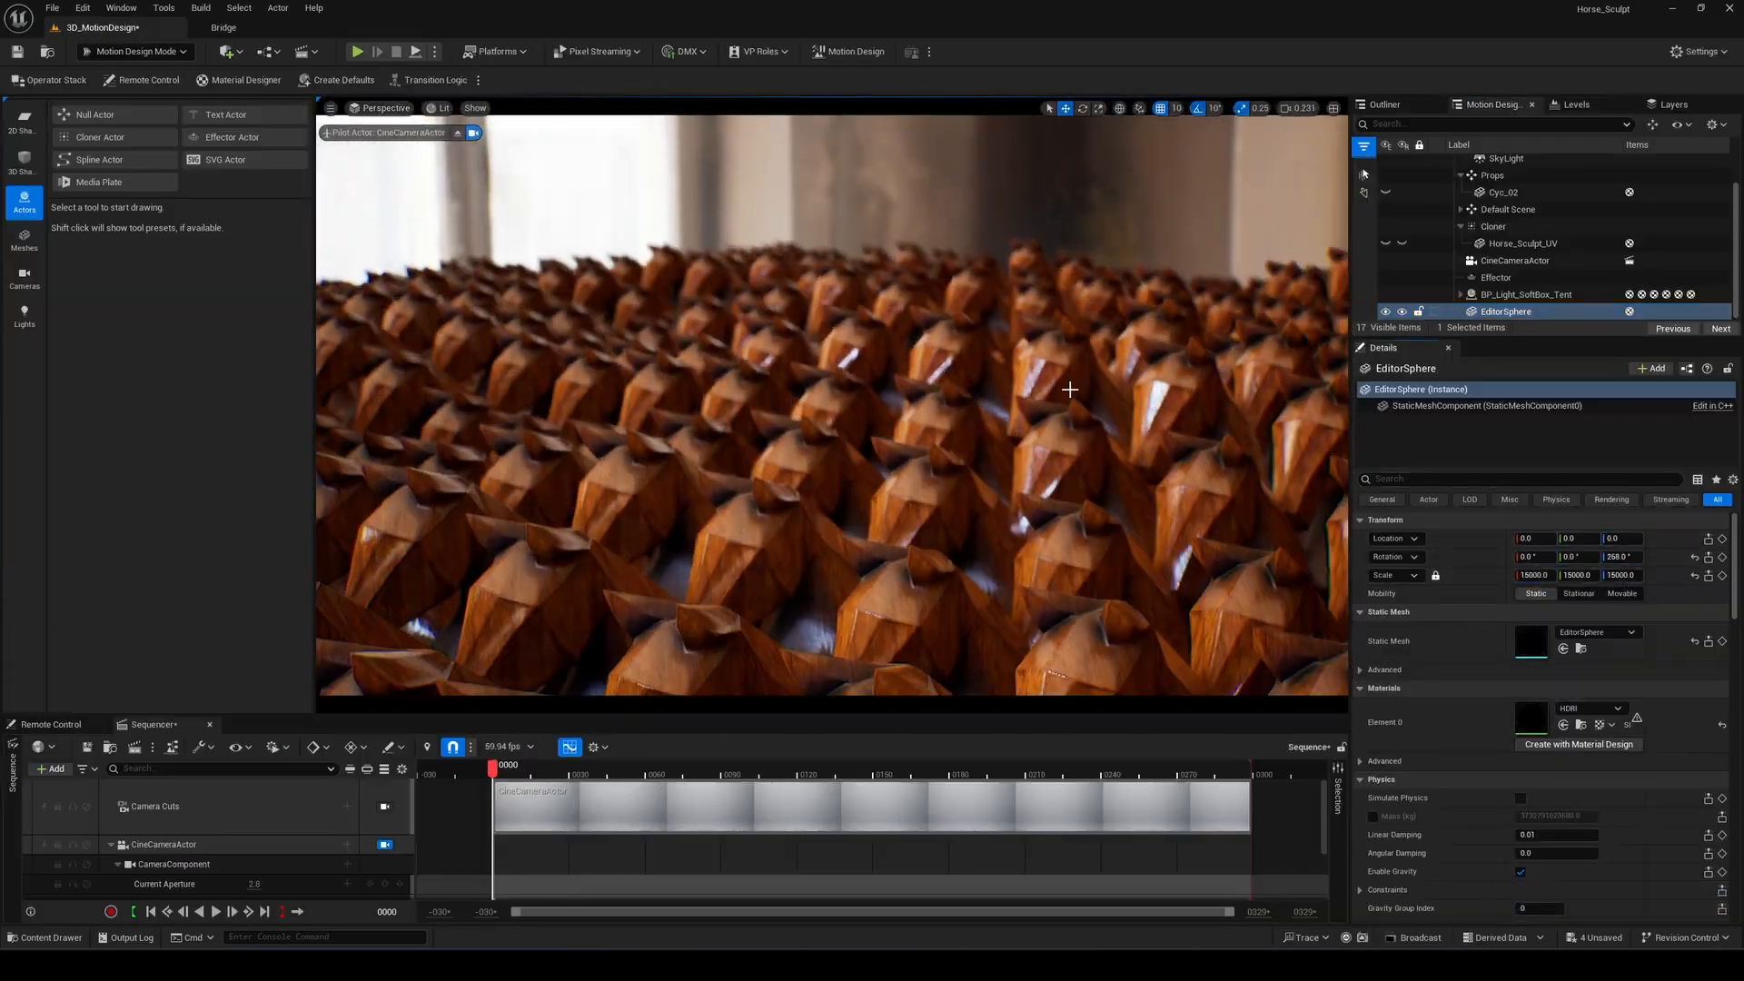
left_click(1443, 312)
scroll(1517, 634, "down", 10)
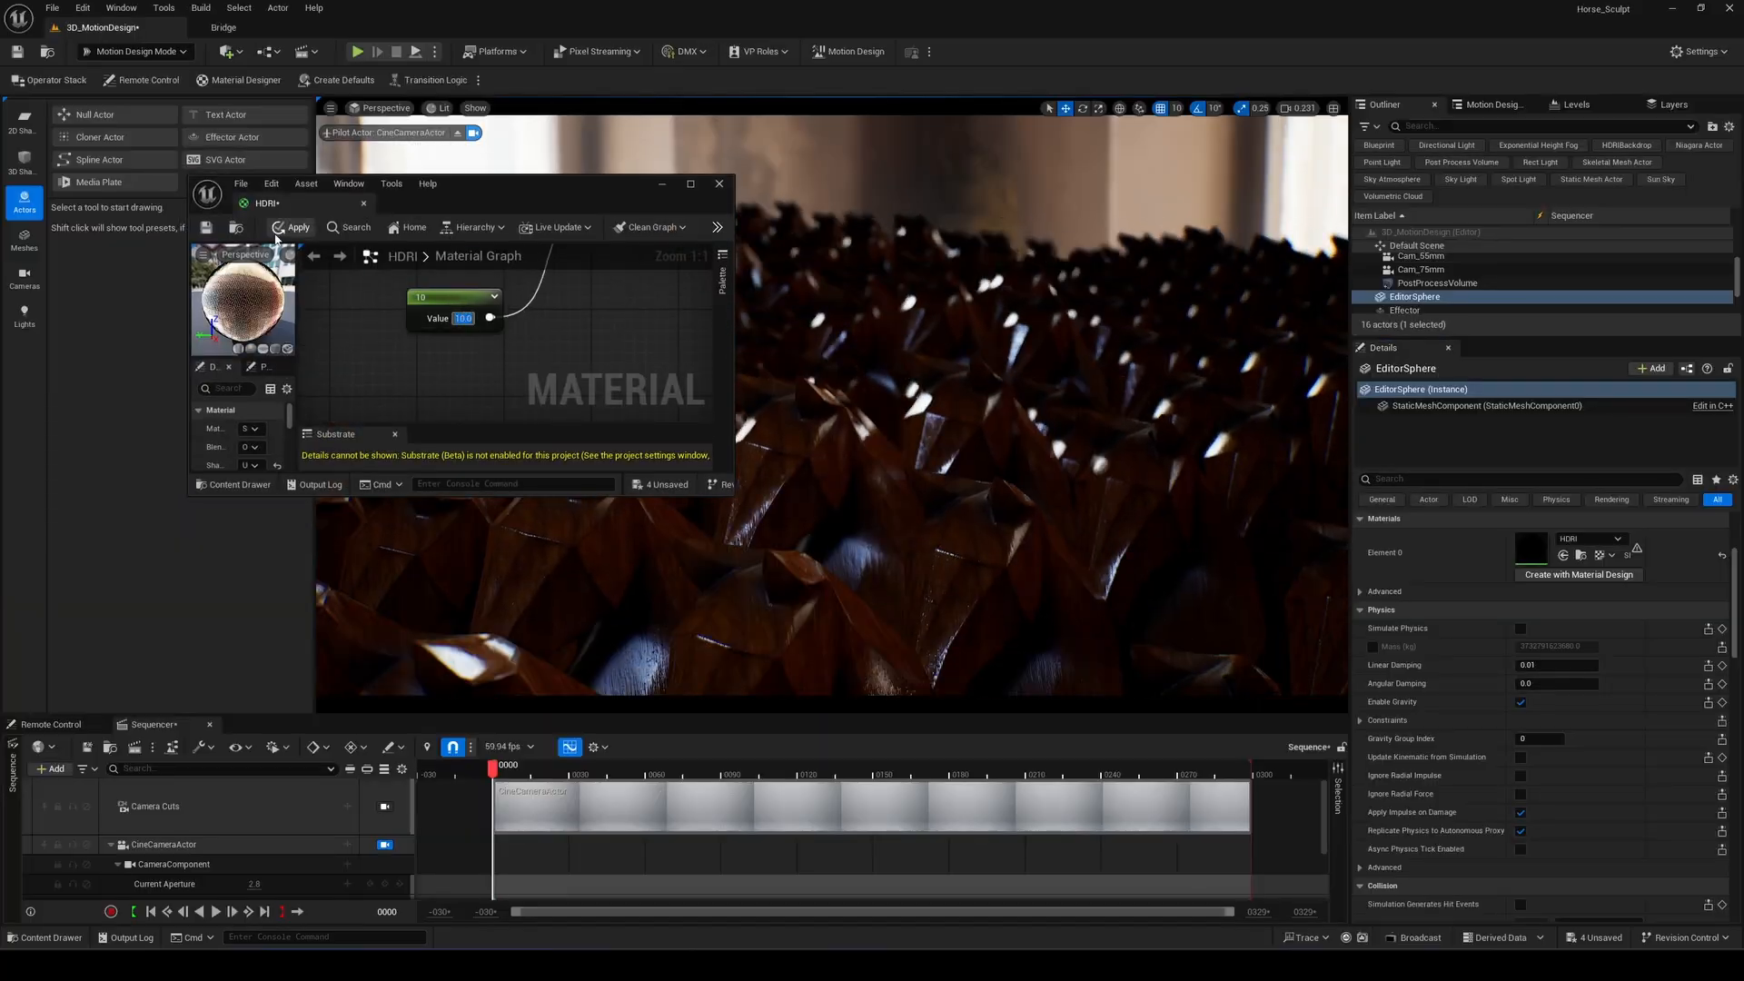
left_click(1424, 309)
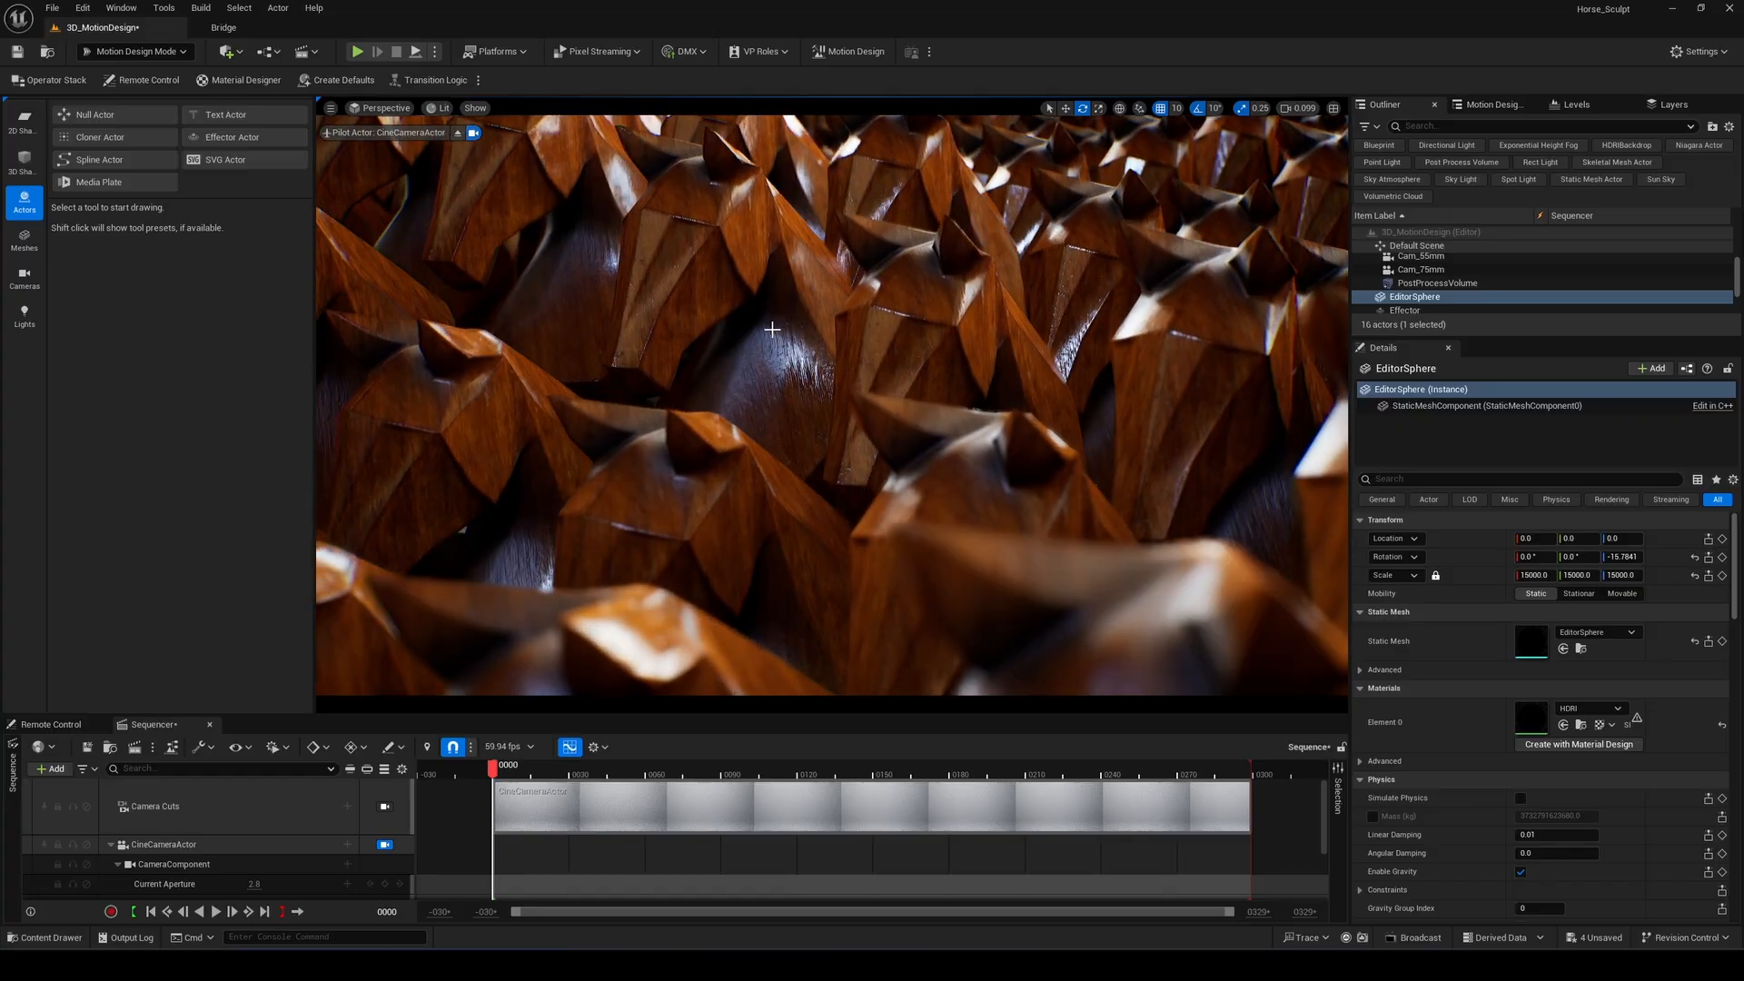
Open the M_HorseSculpt material, multiply the ORME sample's green channel by a 0.5 constant into Roughness, and apply the change
left_click(765, 330)
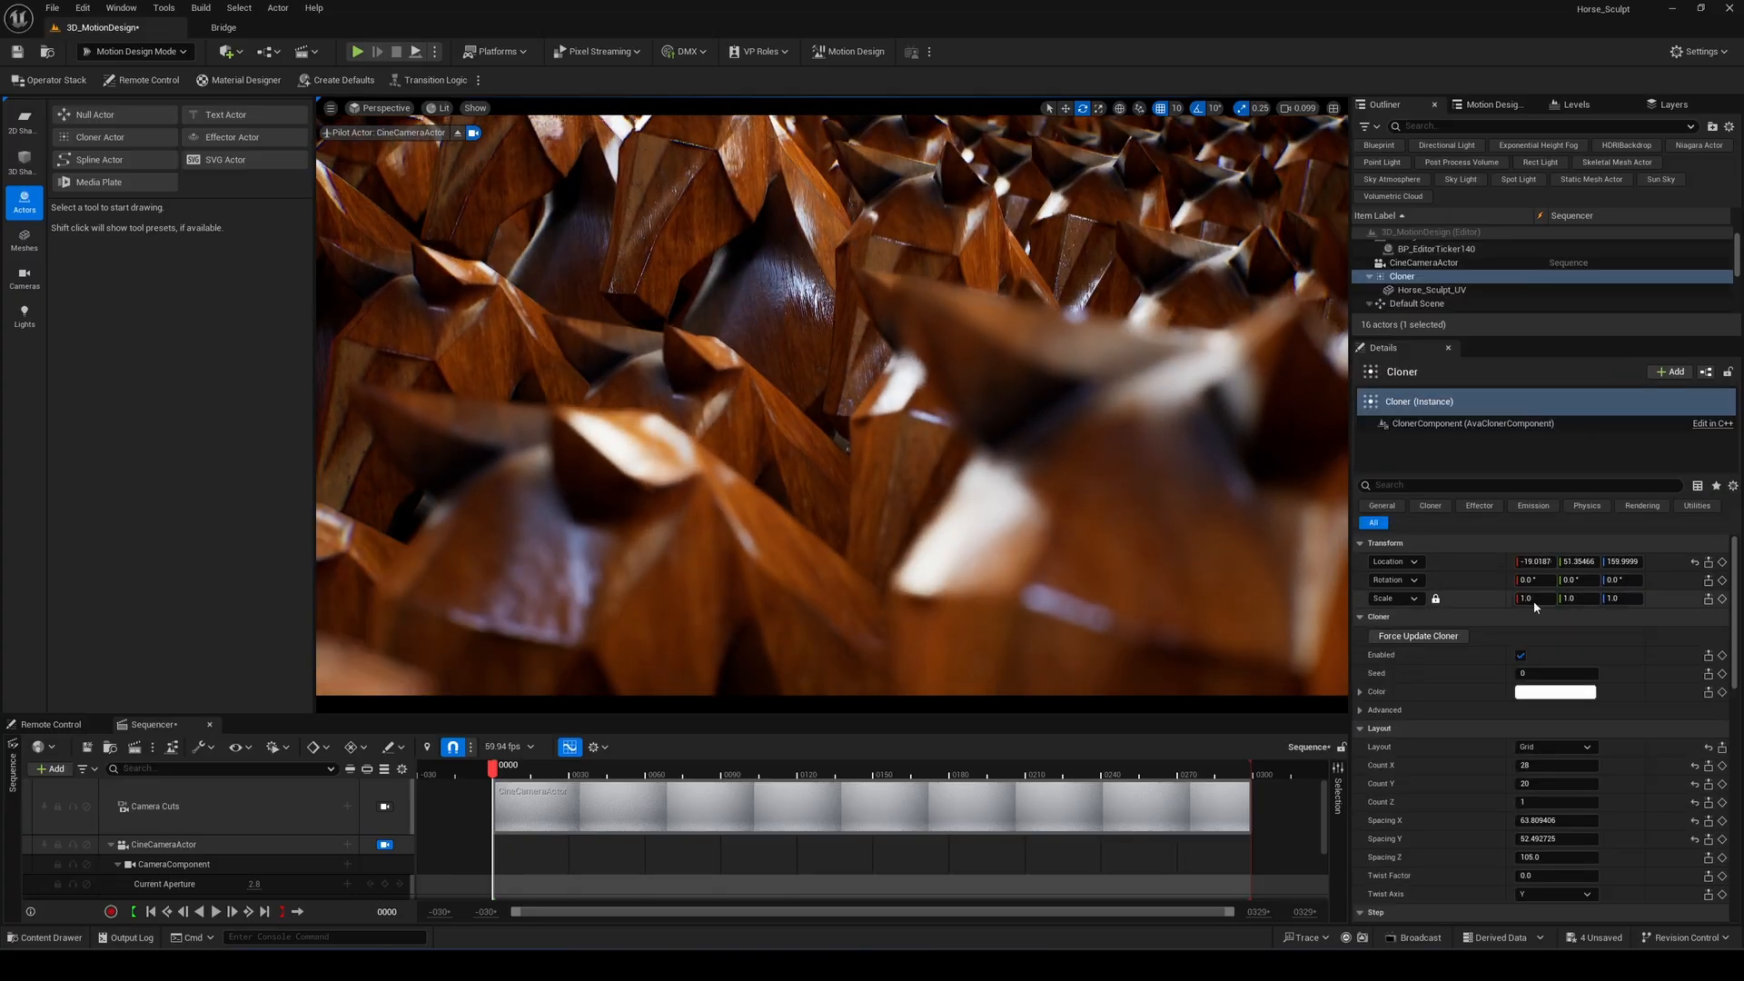
key("ctrl+space")
left_click(72, 740)
double_click(385, 725)
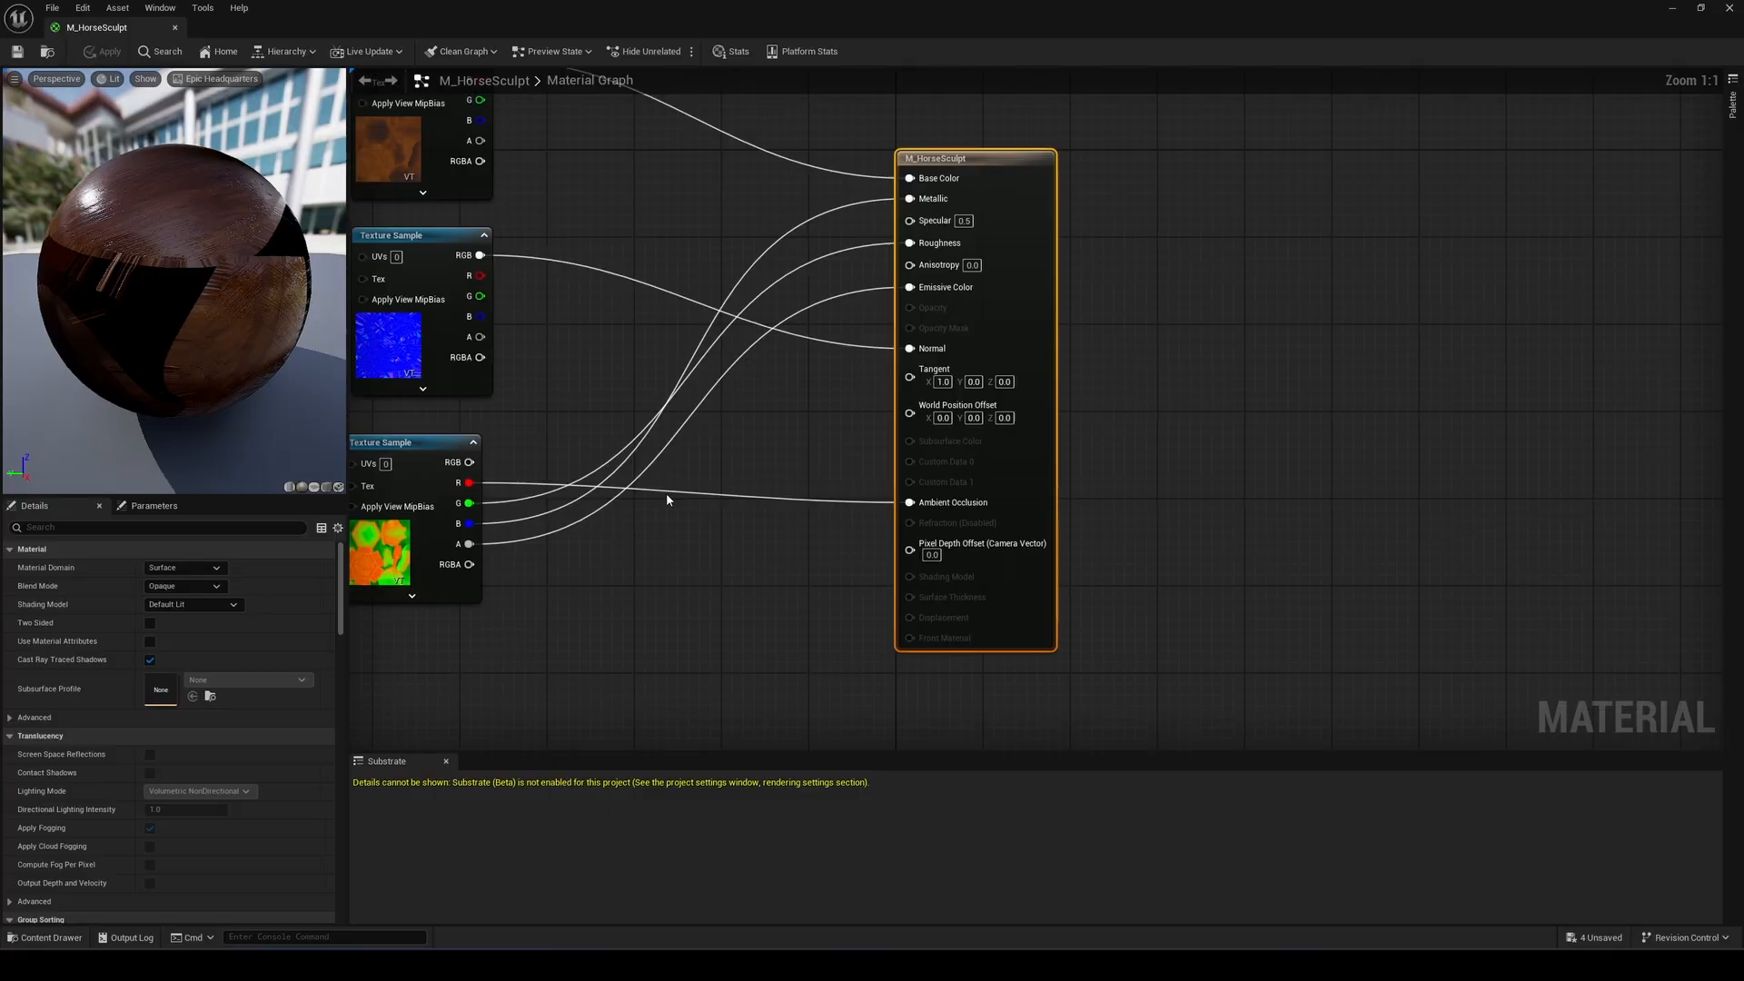
right_click_drag(666, 492, 978, 611)
left_click_drag(703, 554, 660, 574)
key("m")
left_click(919, 635)
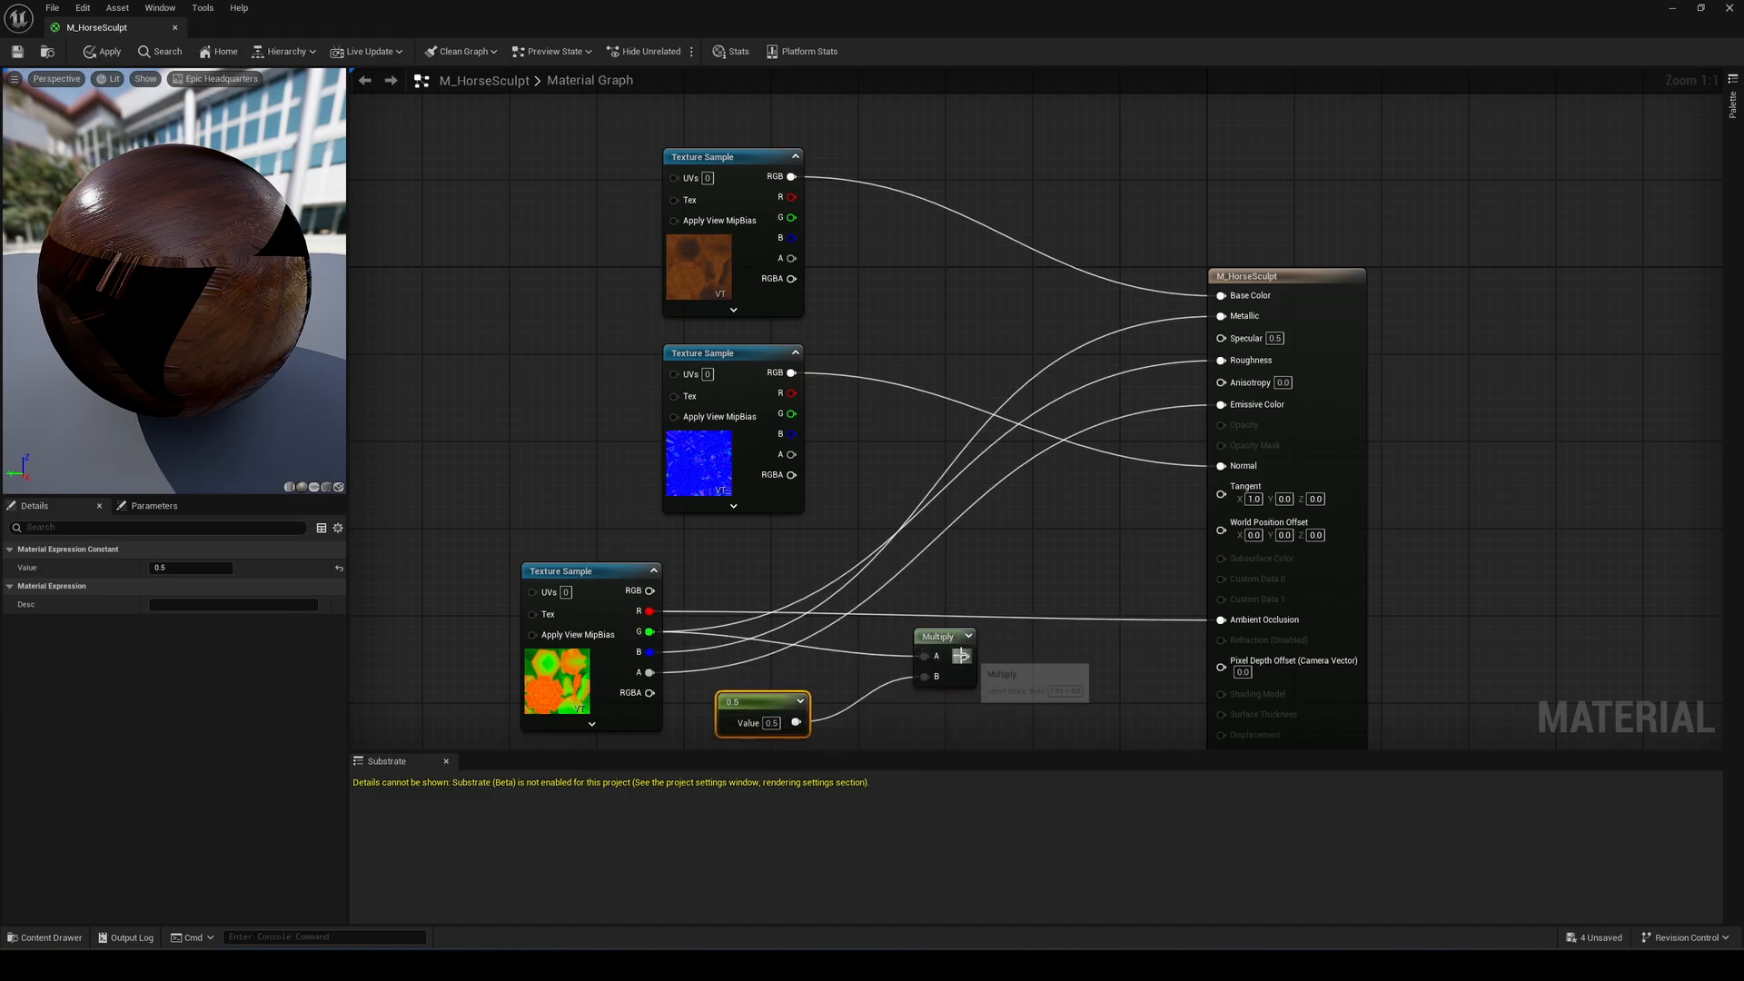
left_click_drag(964, 656, 1221, 360)
left_click(103, 51)
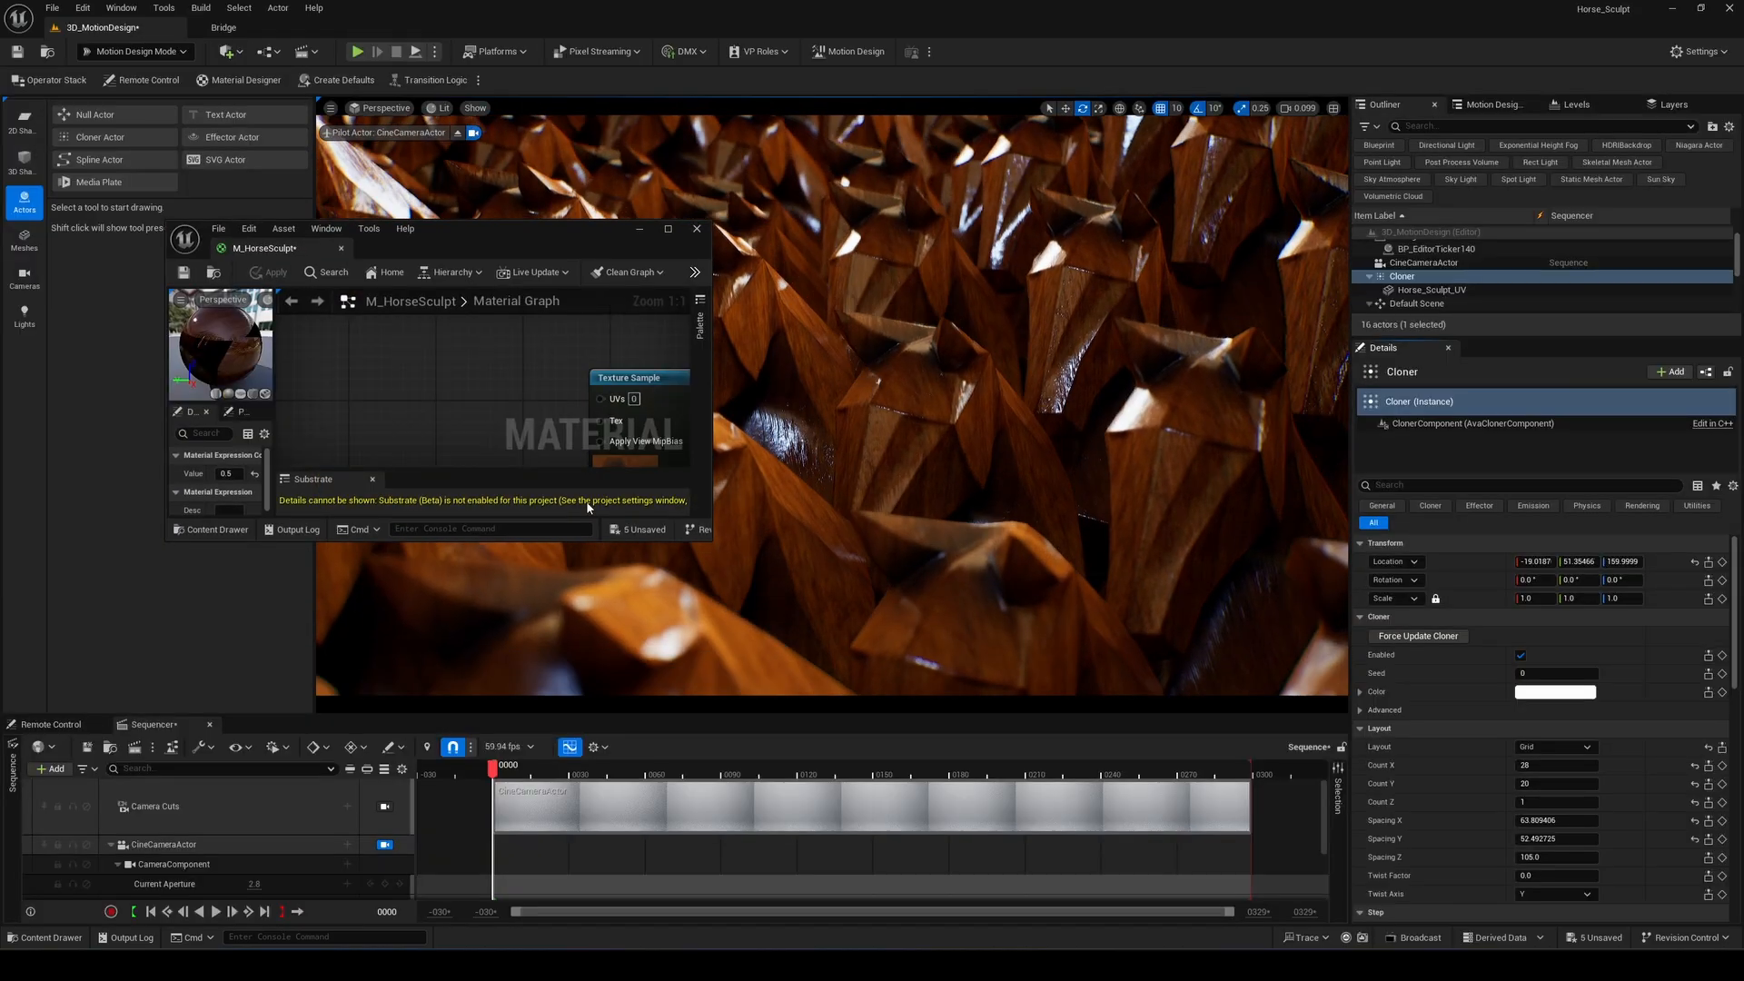
Set the roughness multiplier constant to 2, apply it and close the material editor
type("2")
key("Return")
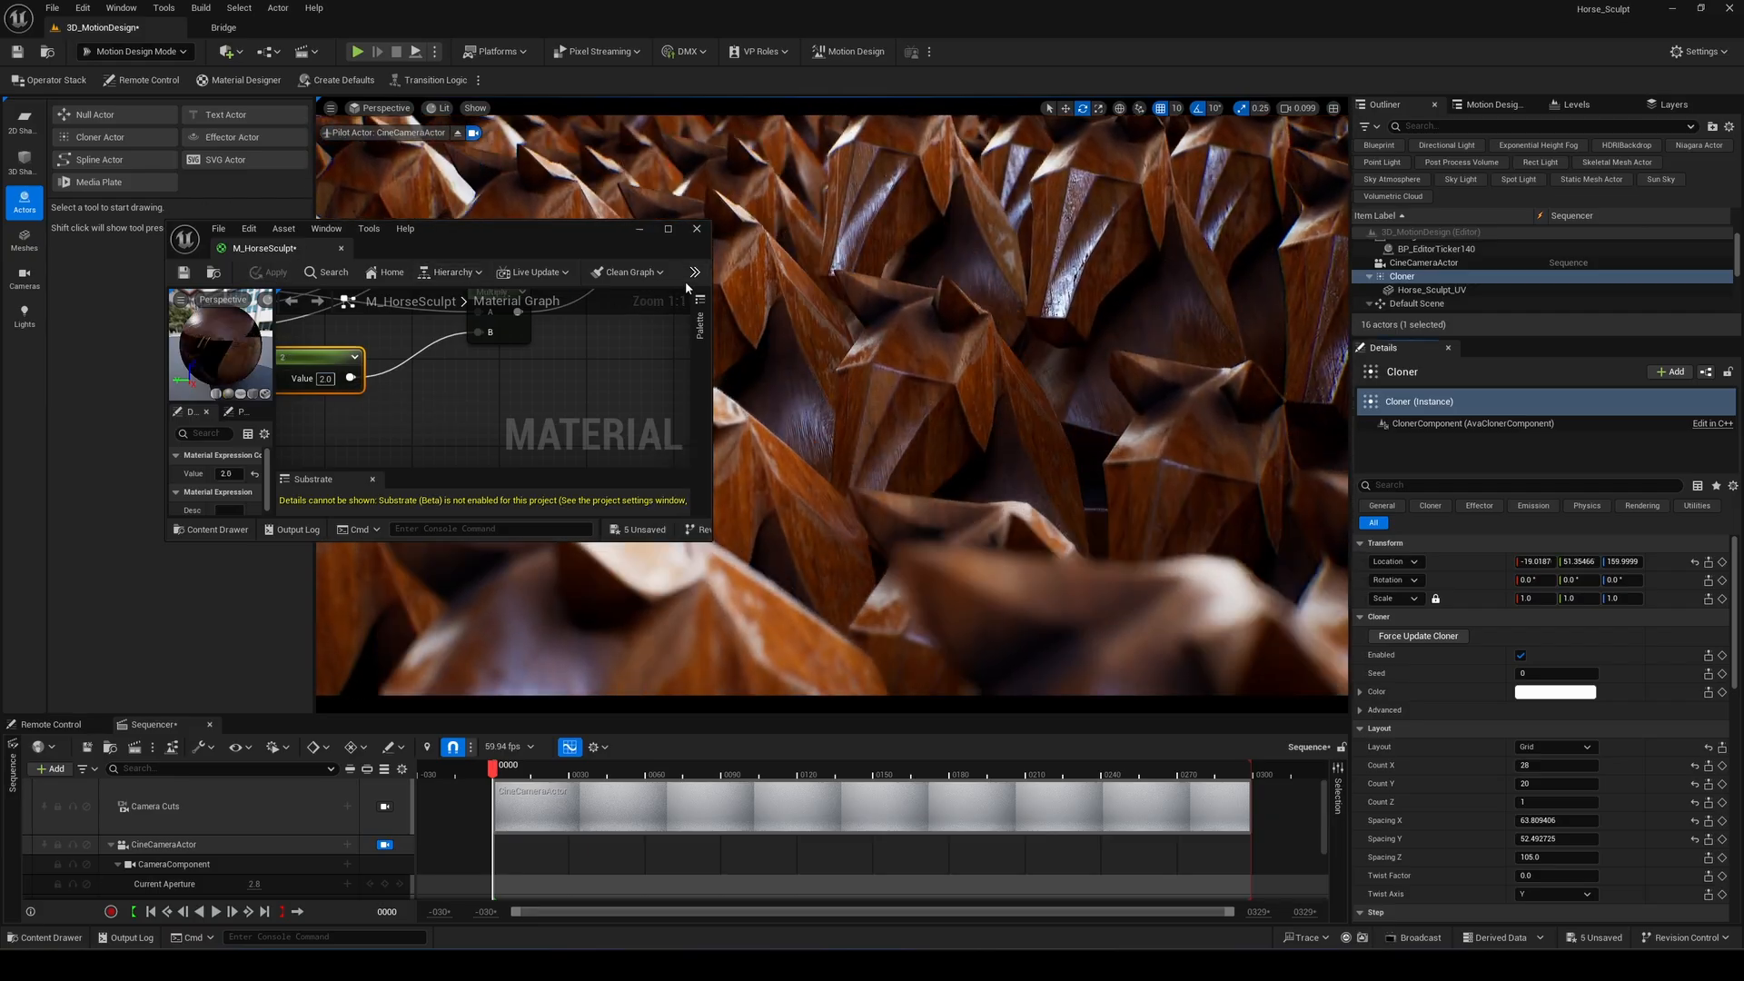
left_click(696, 229)
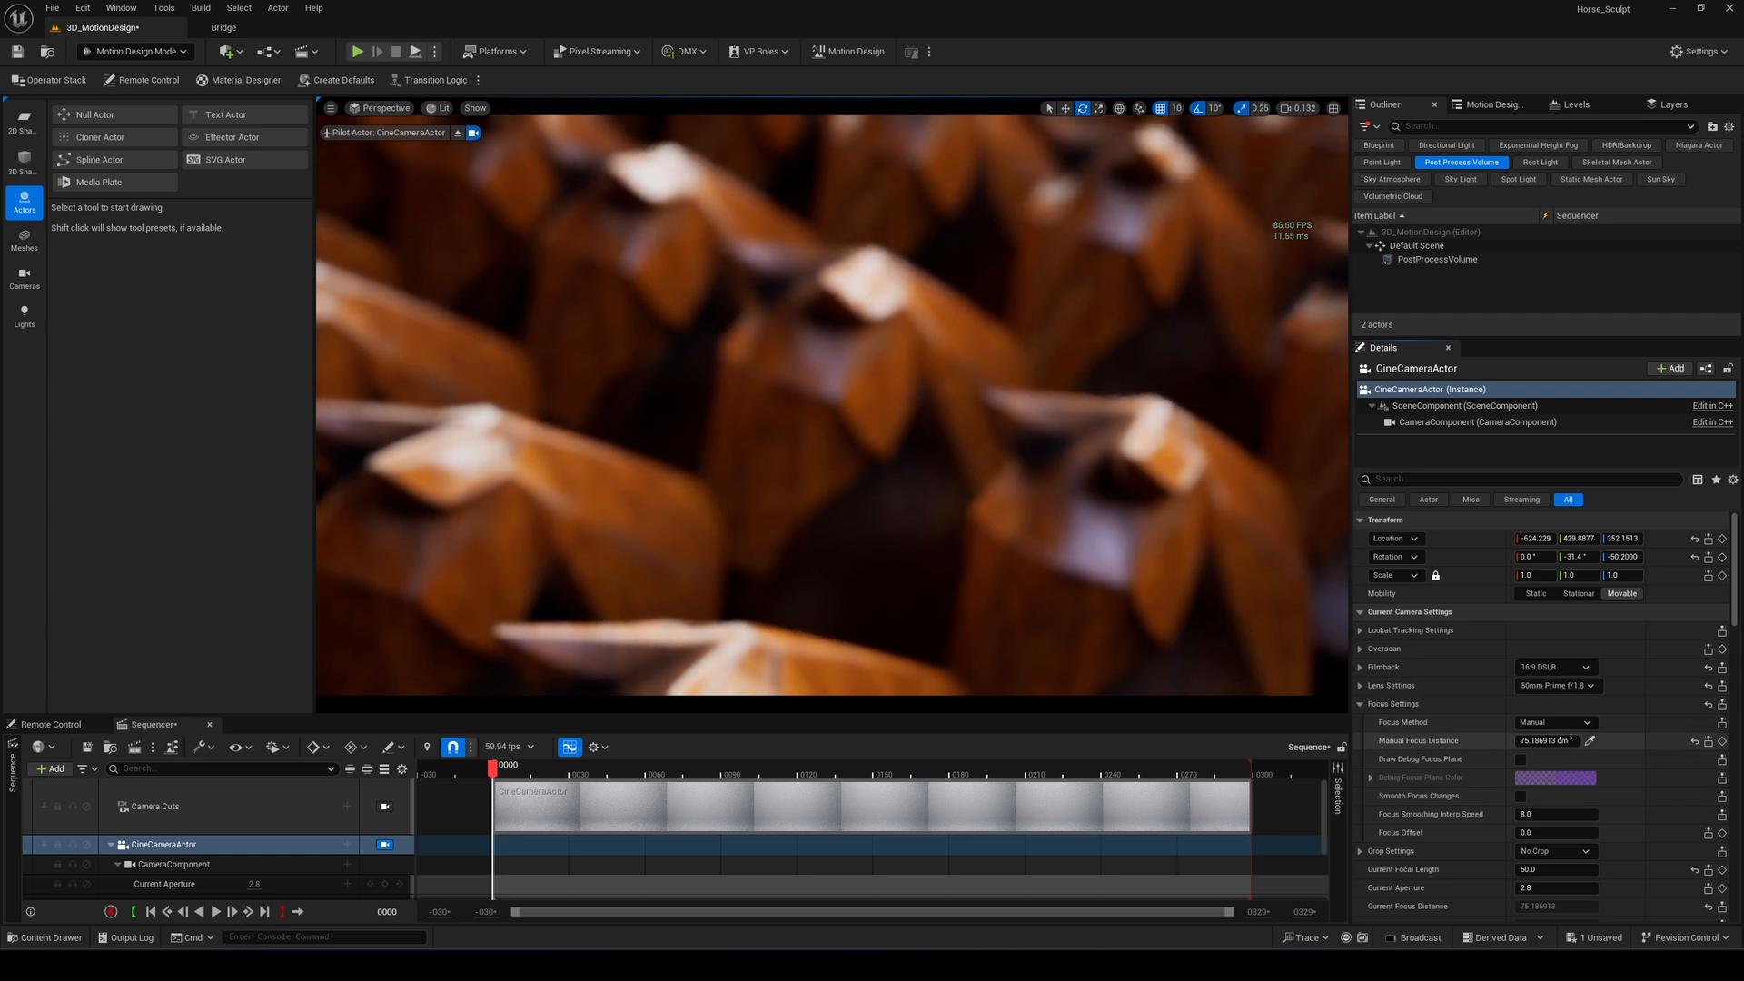
Set the CineCameraActor's manual focus distance to about 200.8 cm and its lens to 85mm Prime f/1.8
left_click_drag(1563, 739, 1578, 729)
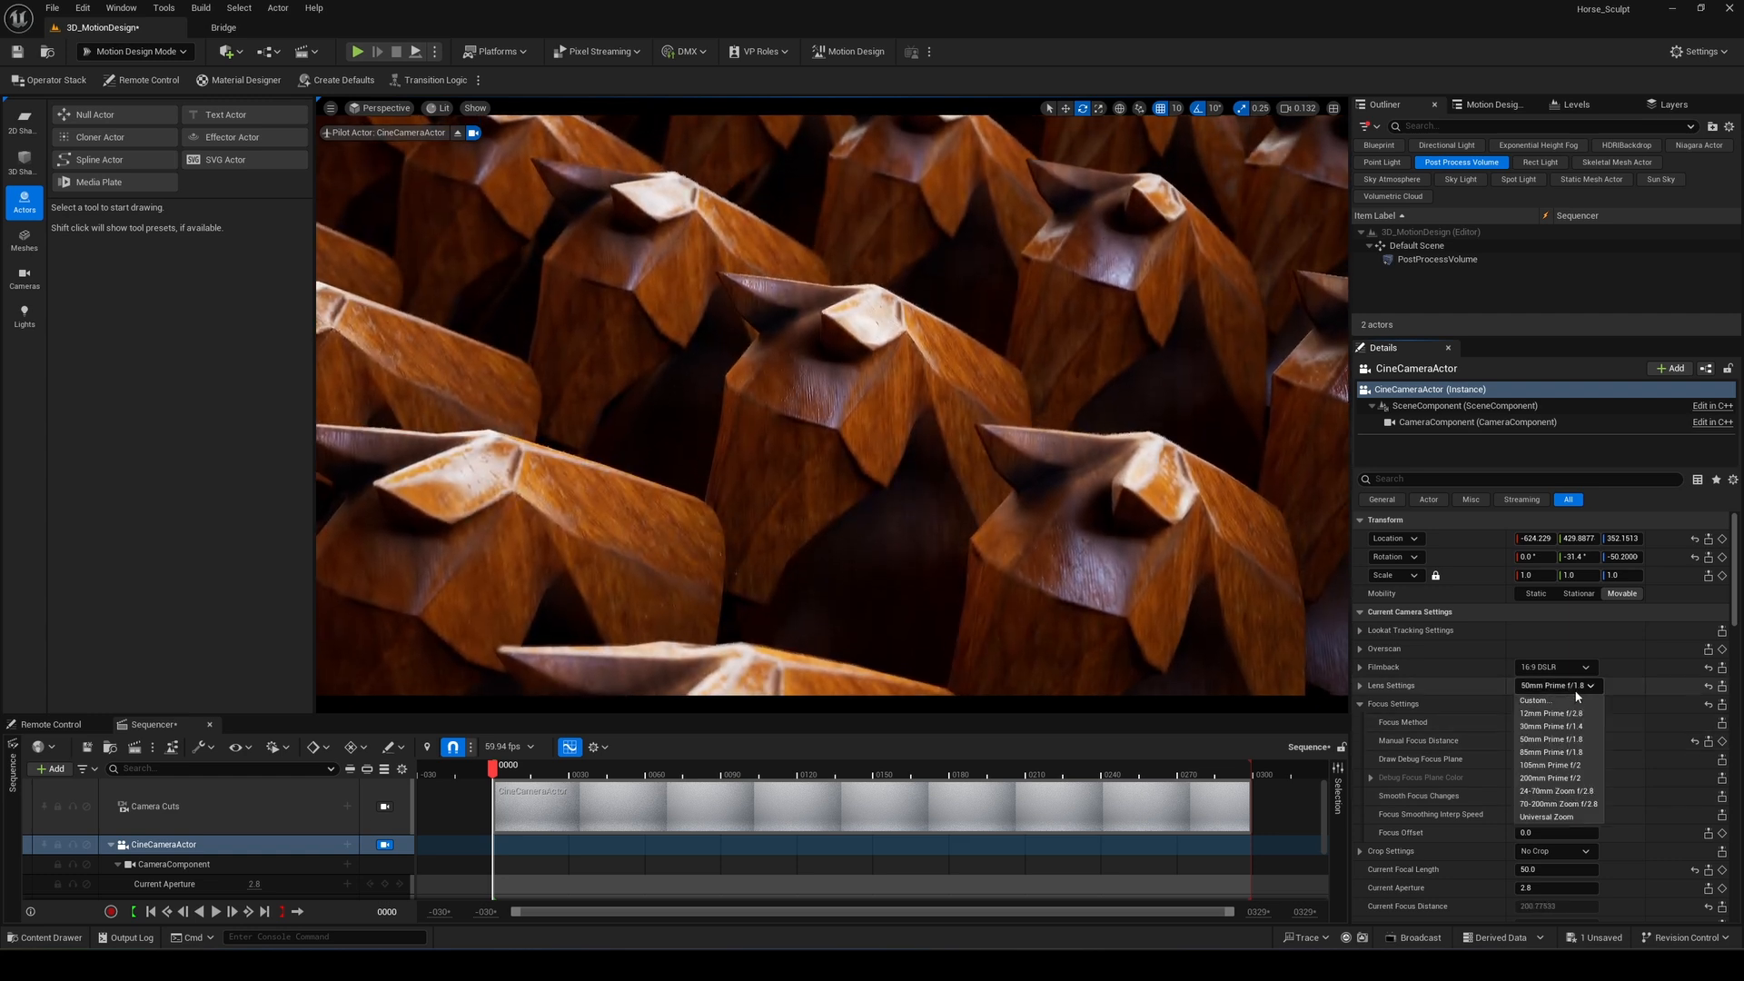
left_click(1563, 756)
Fly the piloted camera around the horse rows to frame the heads diagonally from slightly above
right_click_drag(1041, 486, 1022, 423)
scroll(1042, 485, "up", 2)
key("s")
key("q")
key("e")
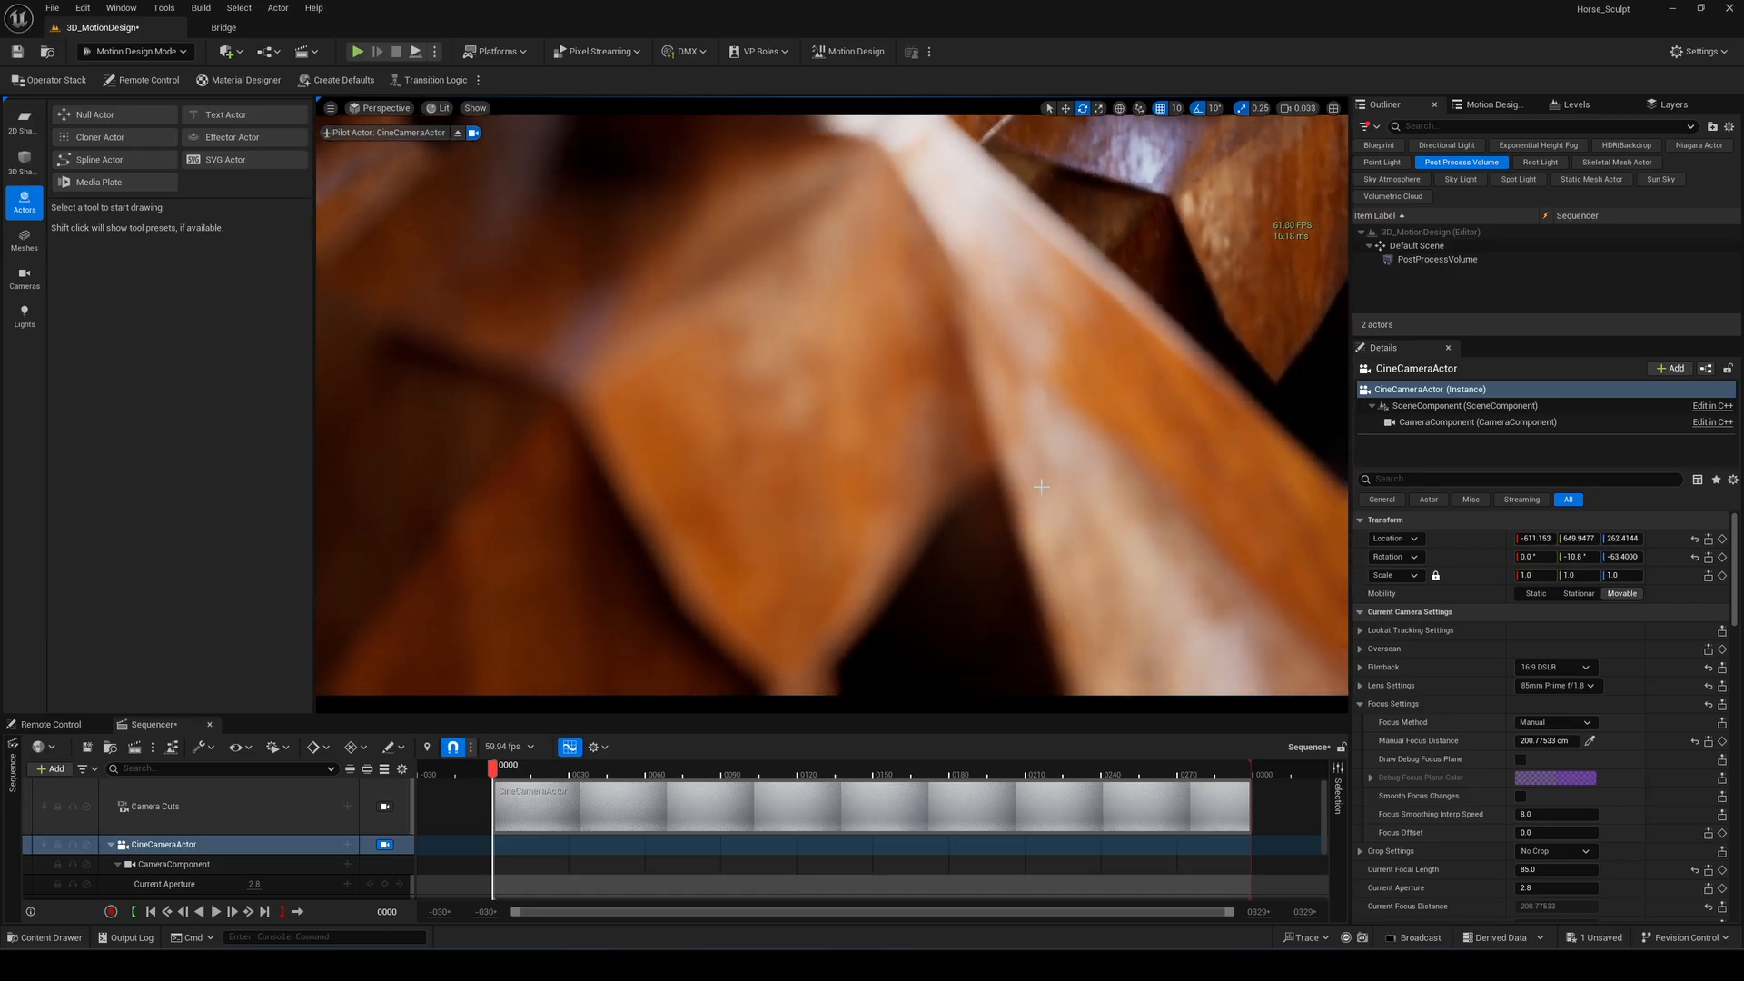
key("s")
mouse_move(1022, 440)
right_mouse_down()
mouse_move(1025, 400)
mouse_move(1029, 423)
right_mouse_up()
key("w")
key("a")
key("e")
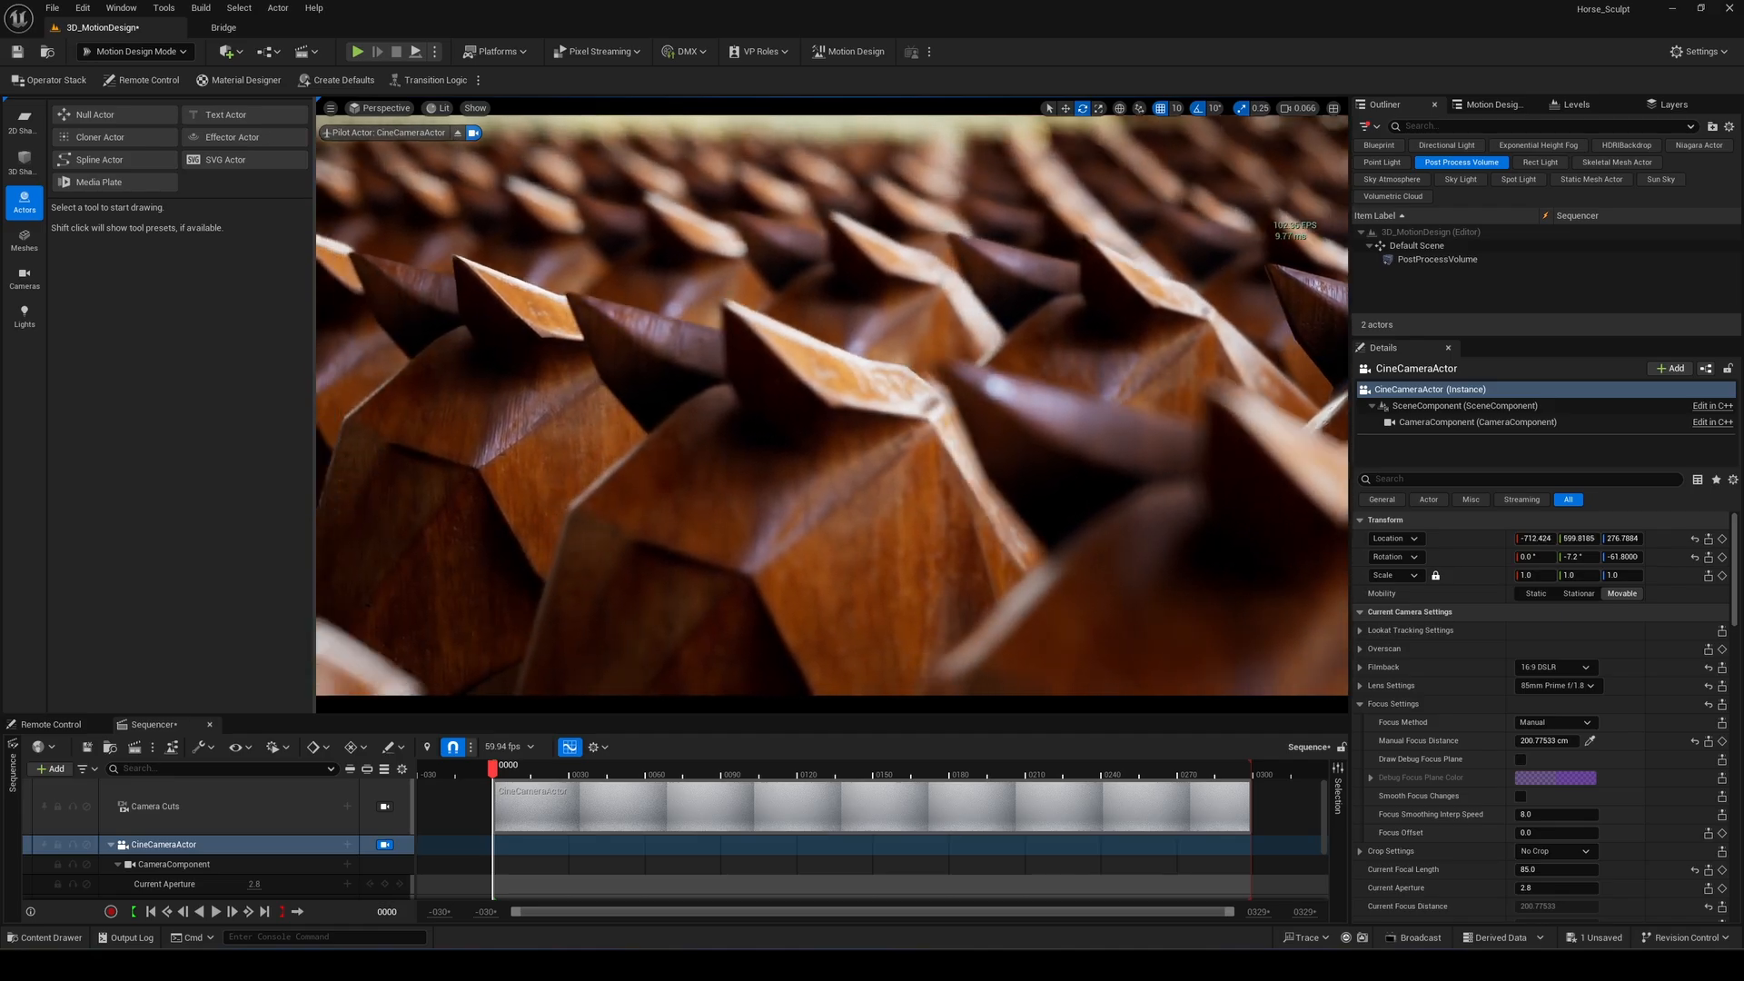
right_click_drag(760, 319, 800, 338)
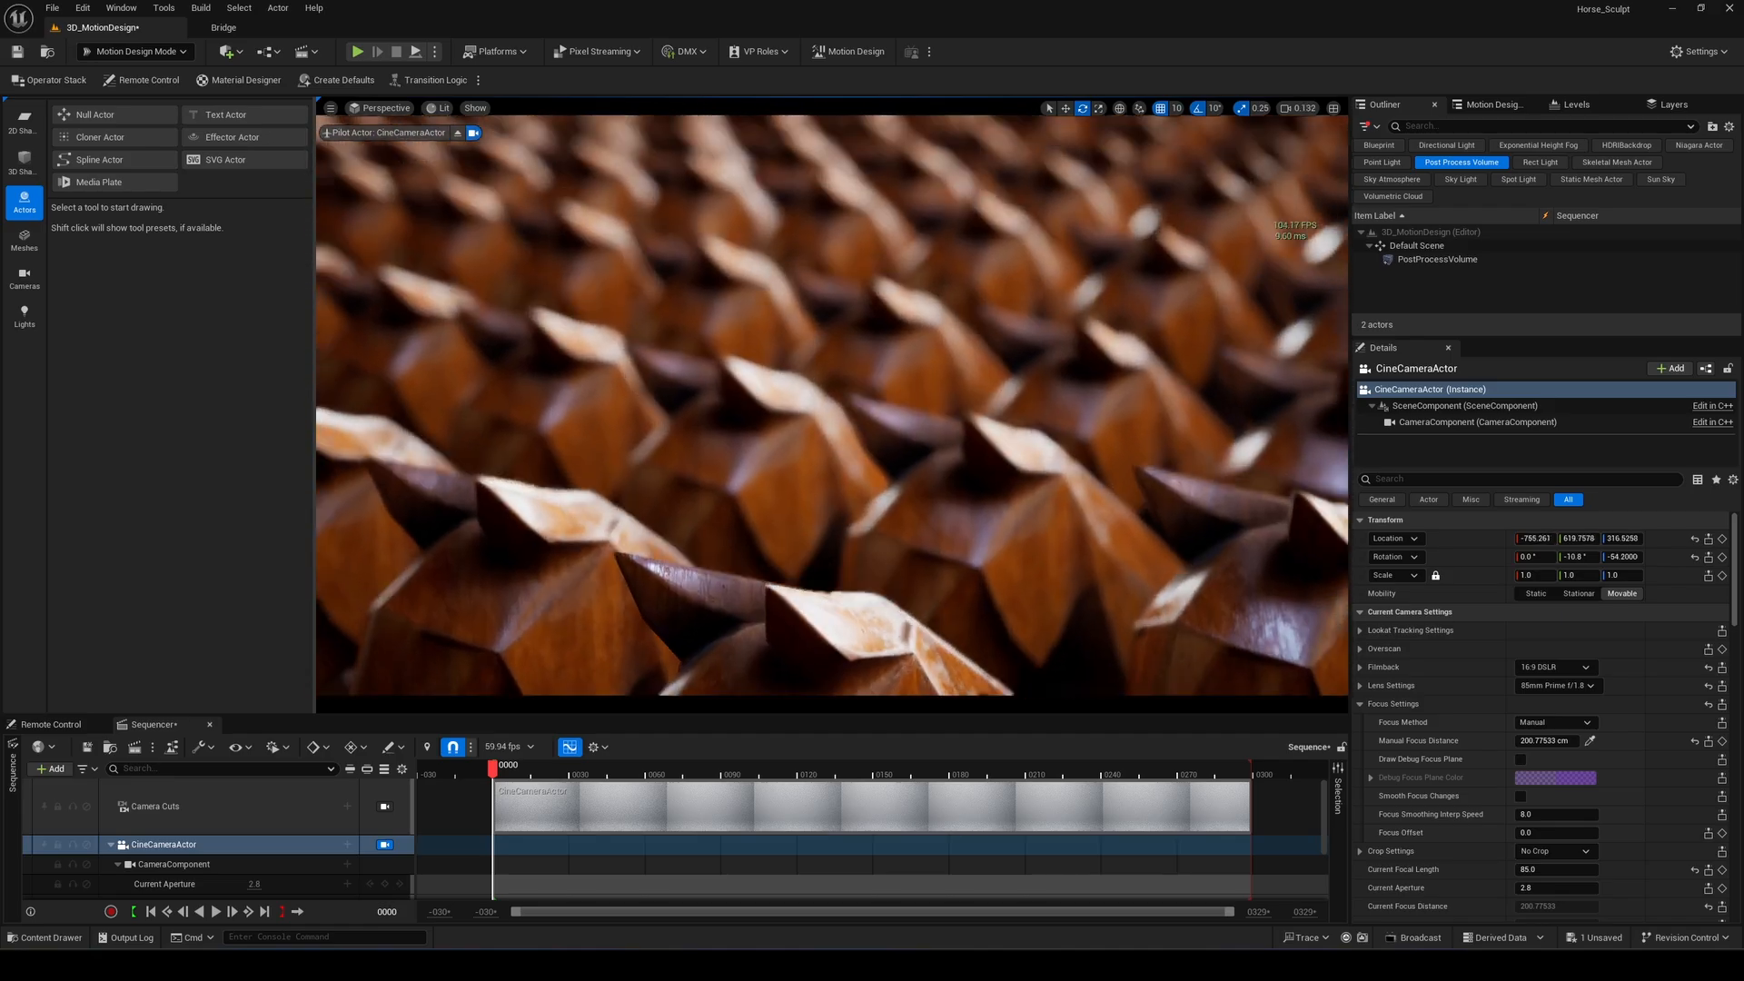
right_click_drag(1118, 342, 1110, 360)
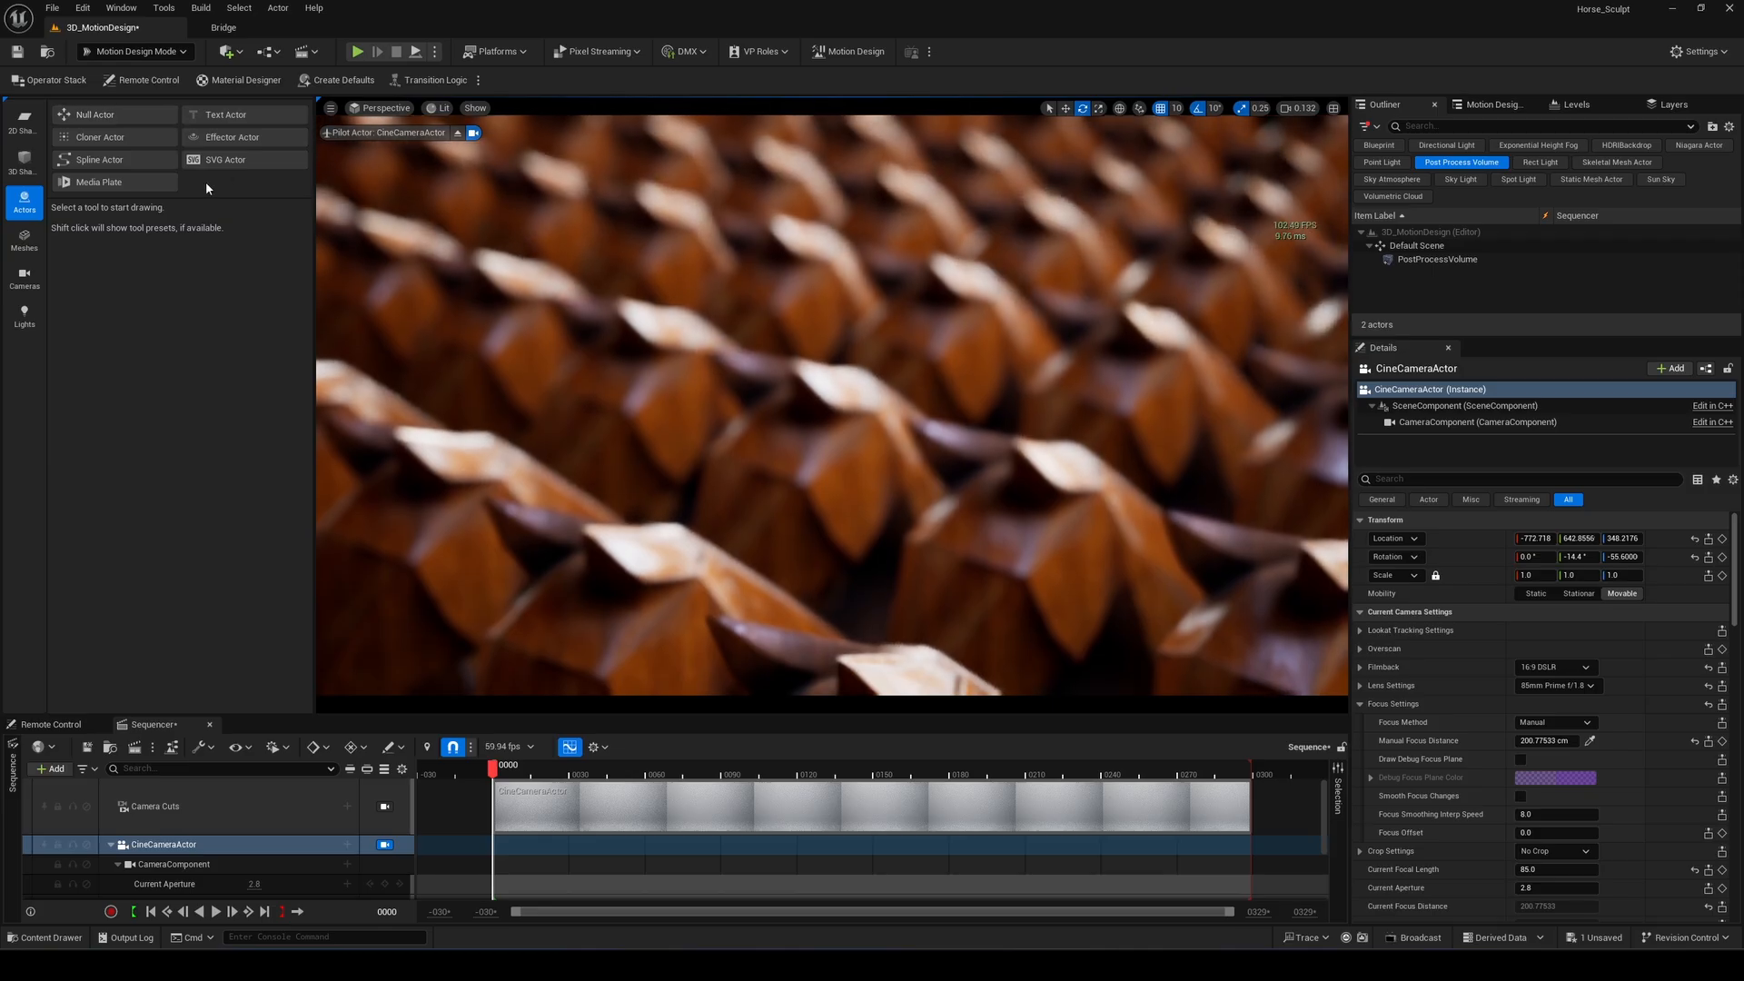
Widen the viewport by narrowing the tools area, and move the camera to a lower, closer view of the horse heads
left_click_drag(315, 240, 146, 300)
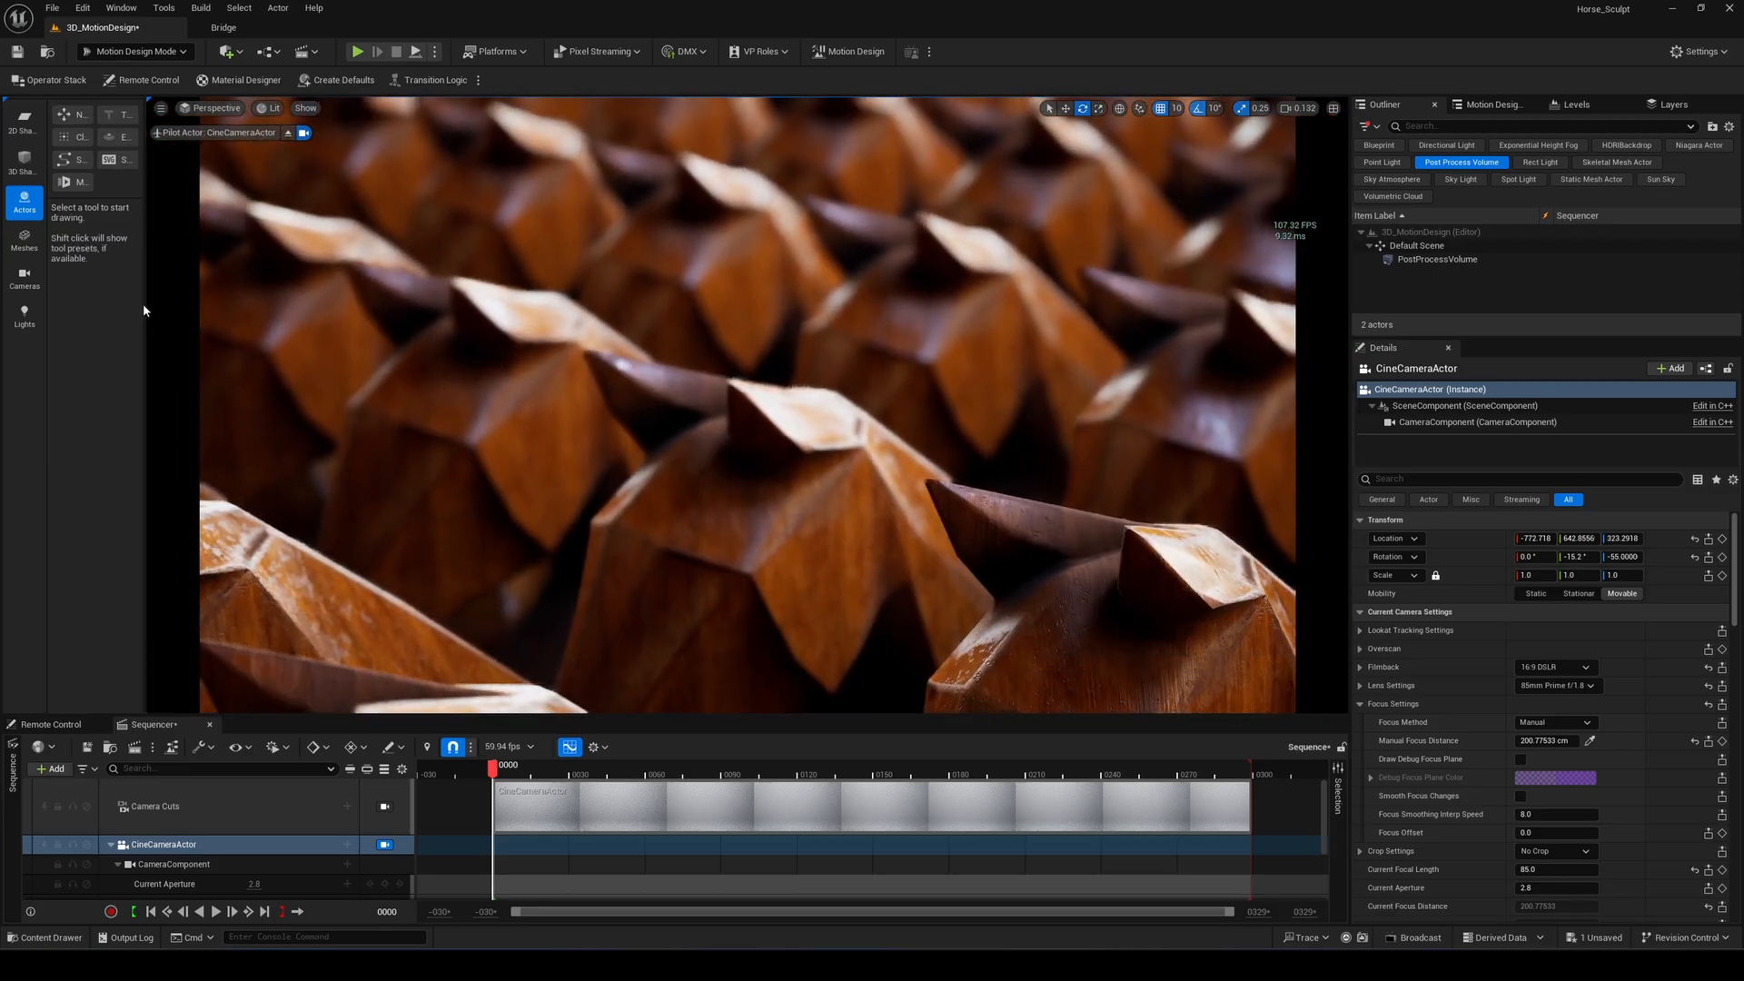
left_click_drag(143, 303, 216, 304)
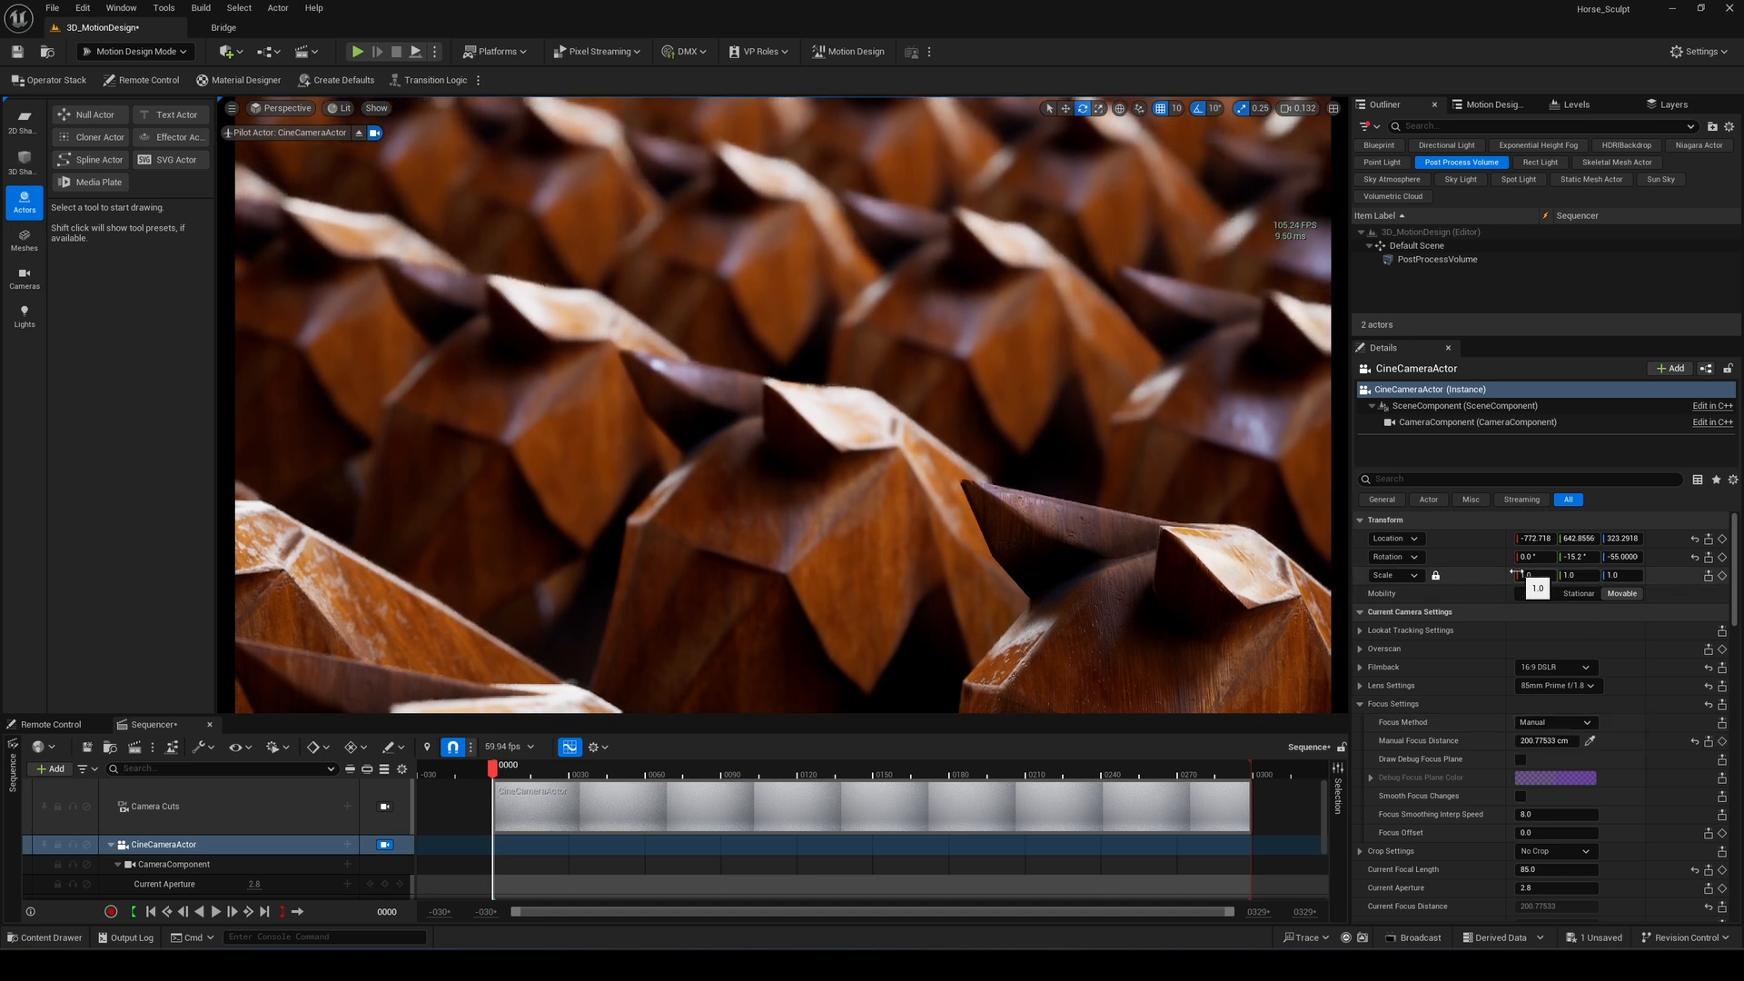
right_click_drag(783, 405, 757, 384)
scroll(783, 405, "down", 3)
key("q")
key("q")
key("d")
key("d")
key("w")
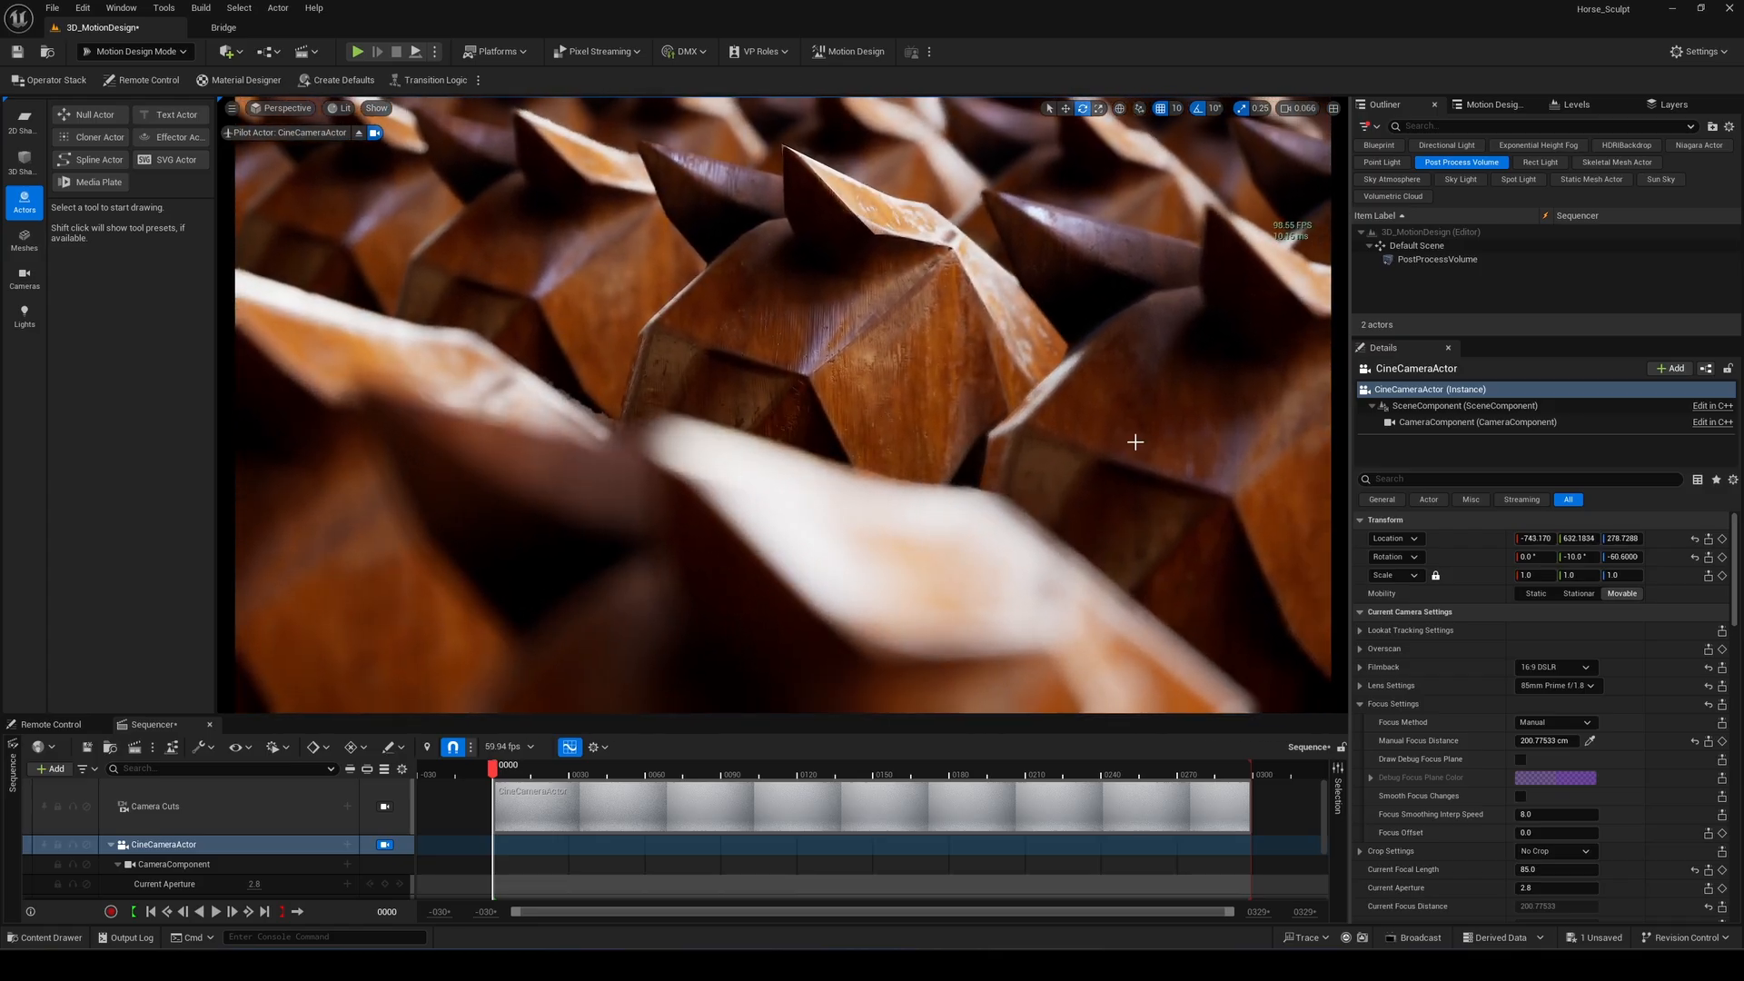